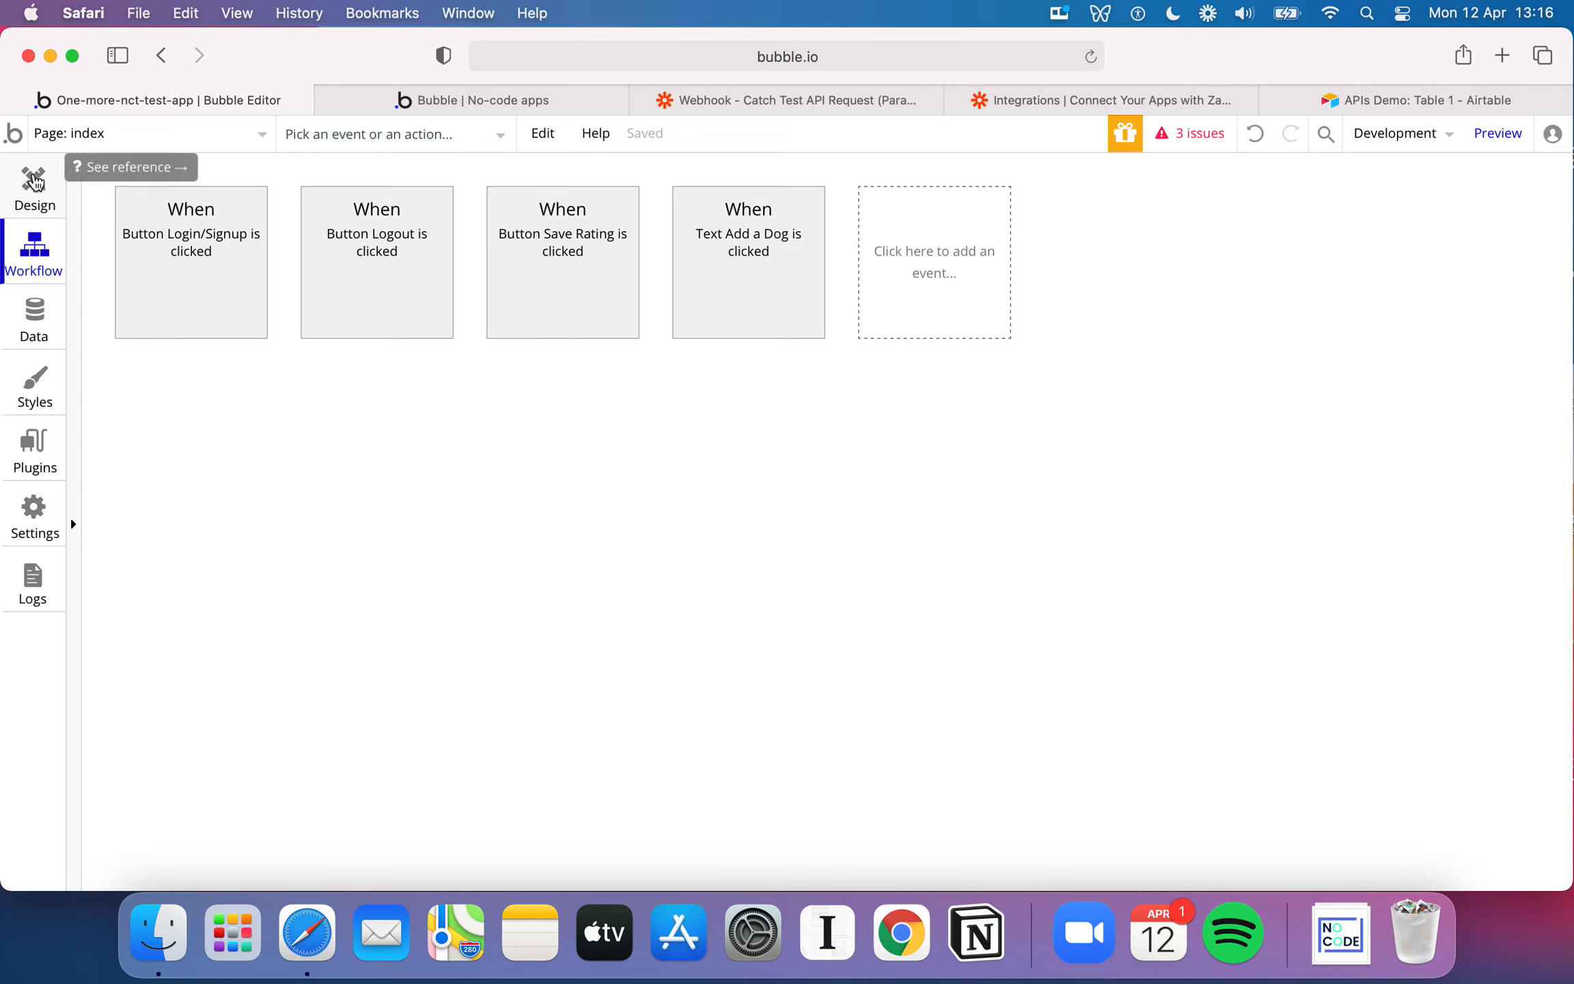
Look over the index page's design, from the Rate my Doggy header through the repeating list of dogs
click(36, 181)
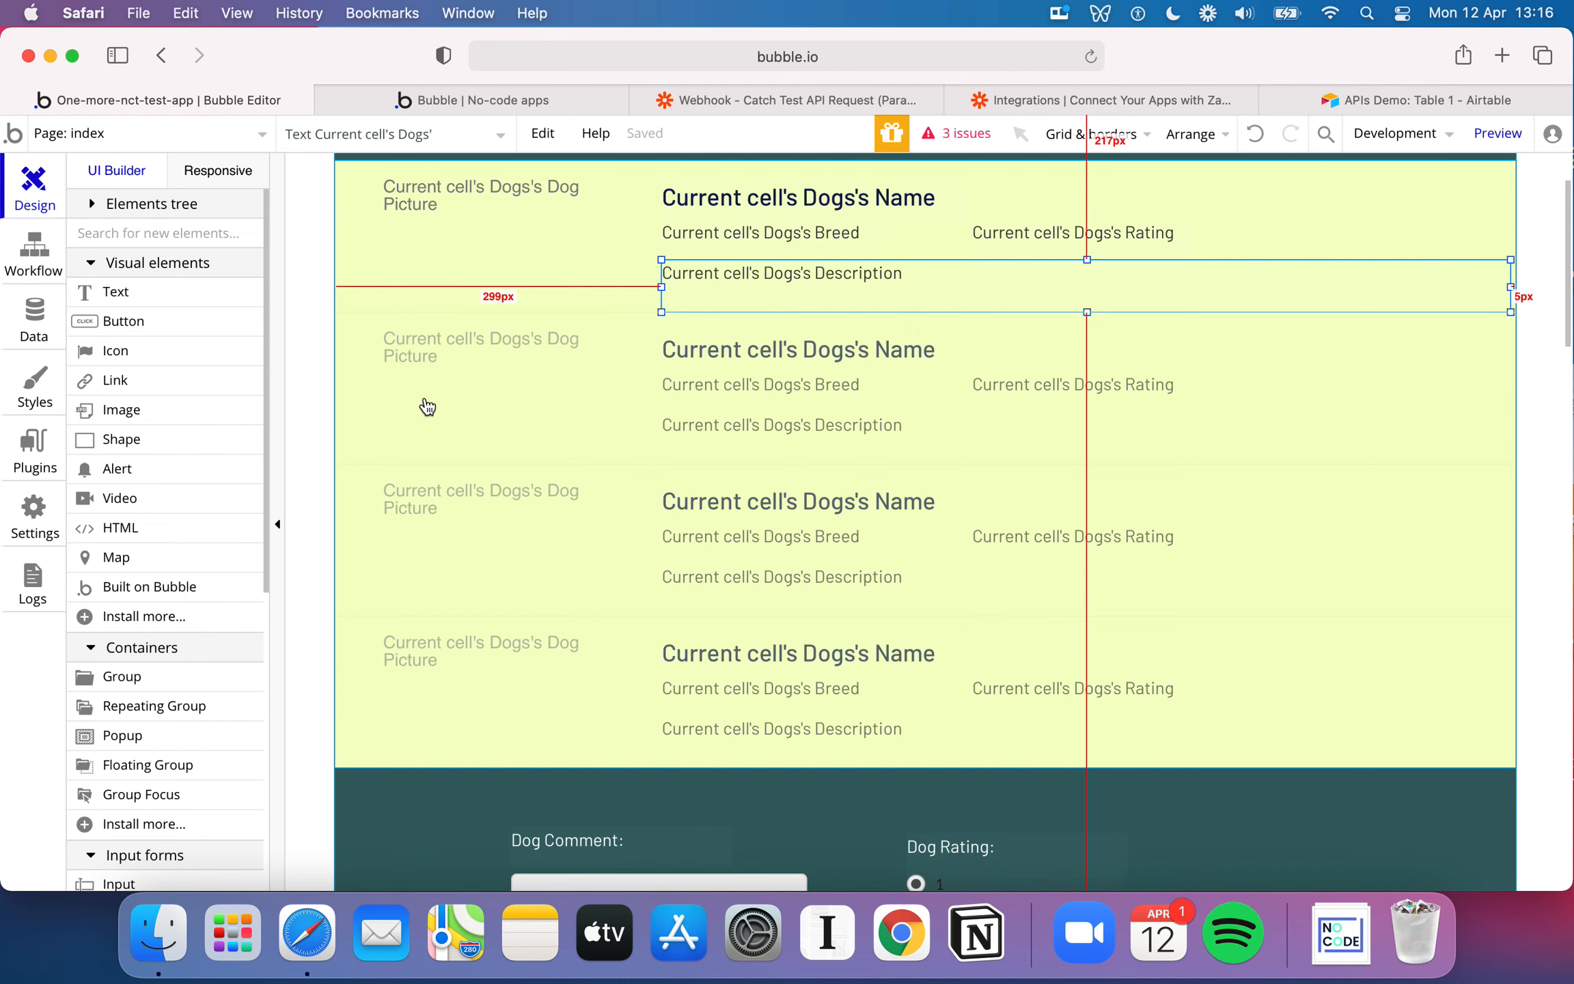
scroll(428, 408, up, 2)
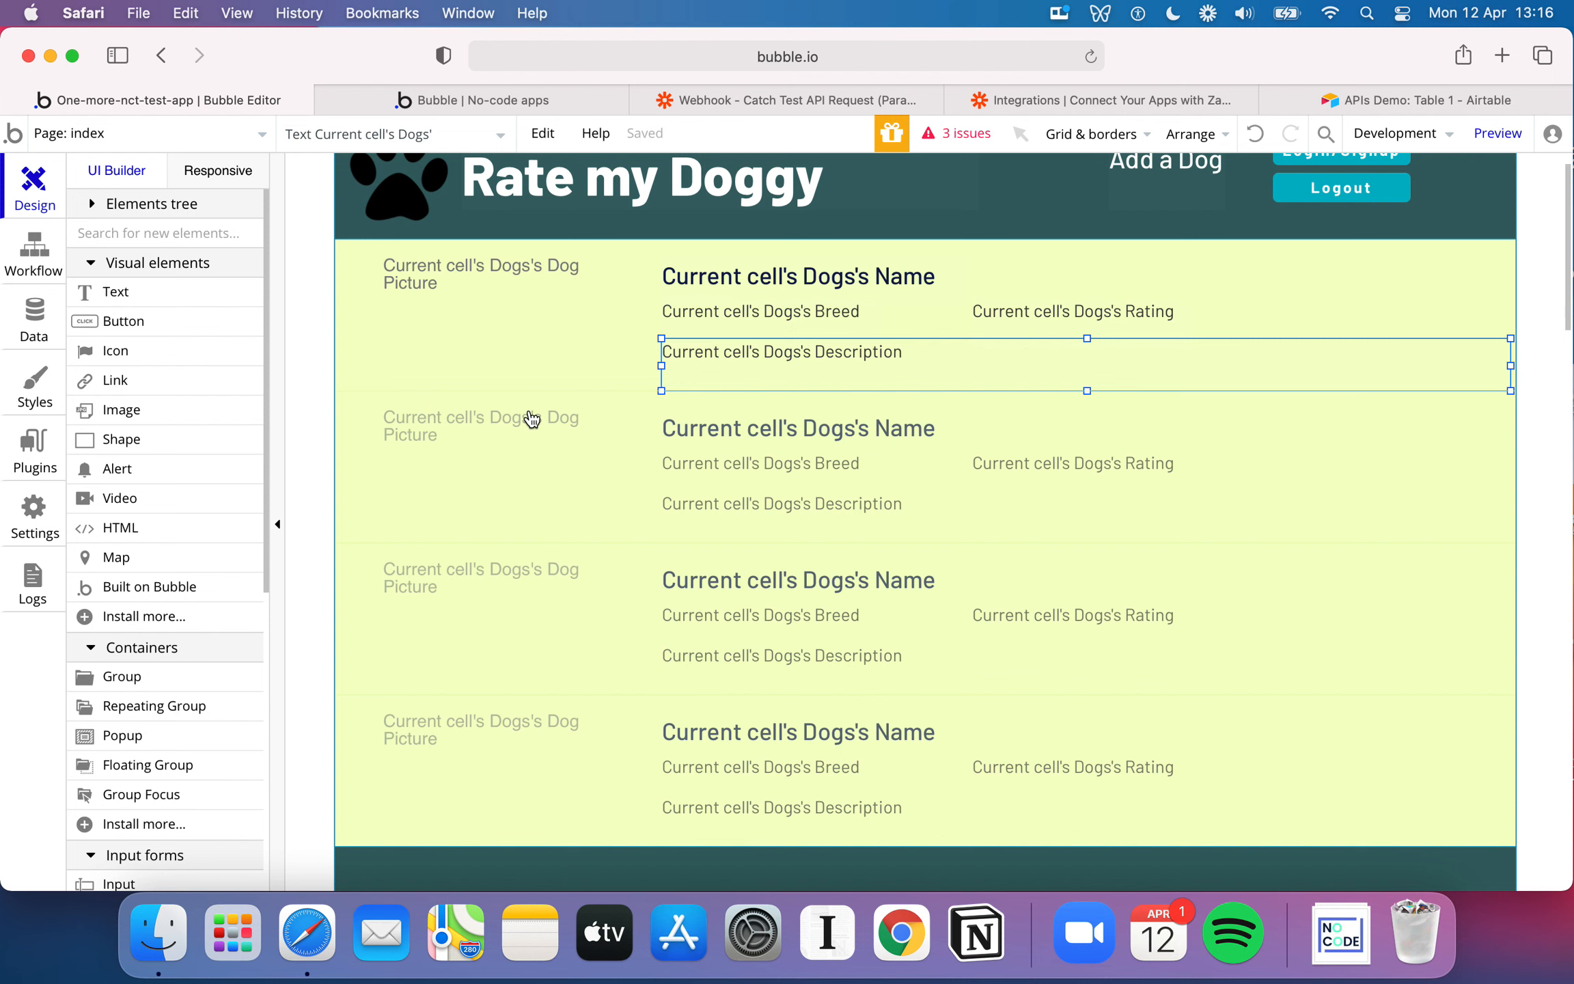
scroll(532, 419, down, 1)
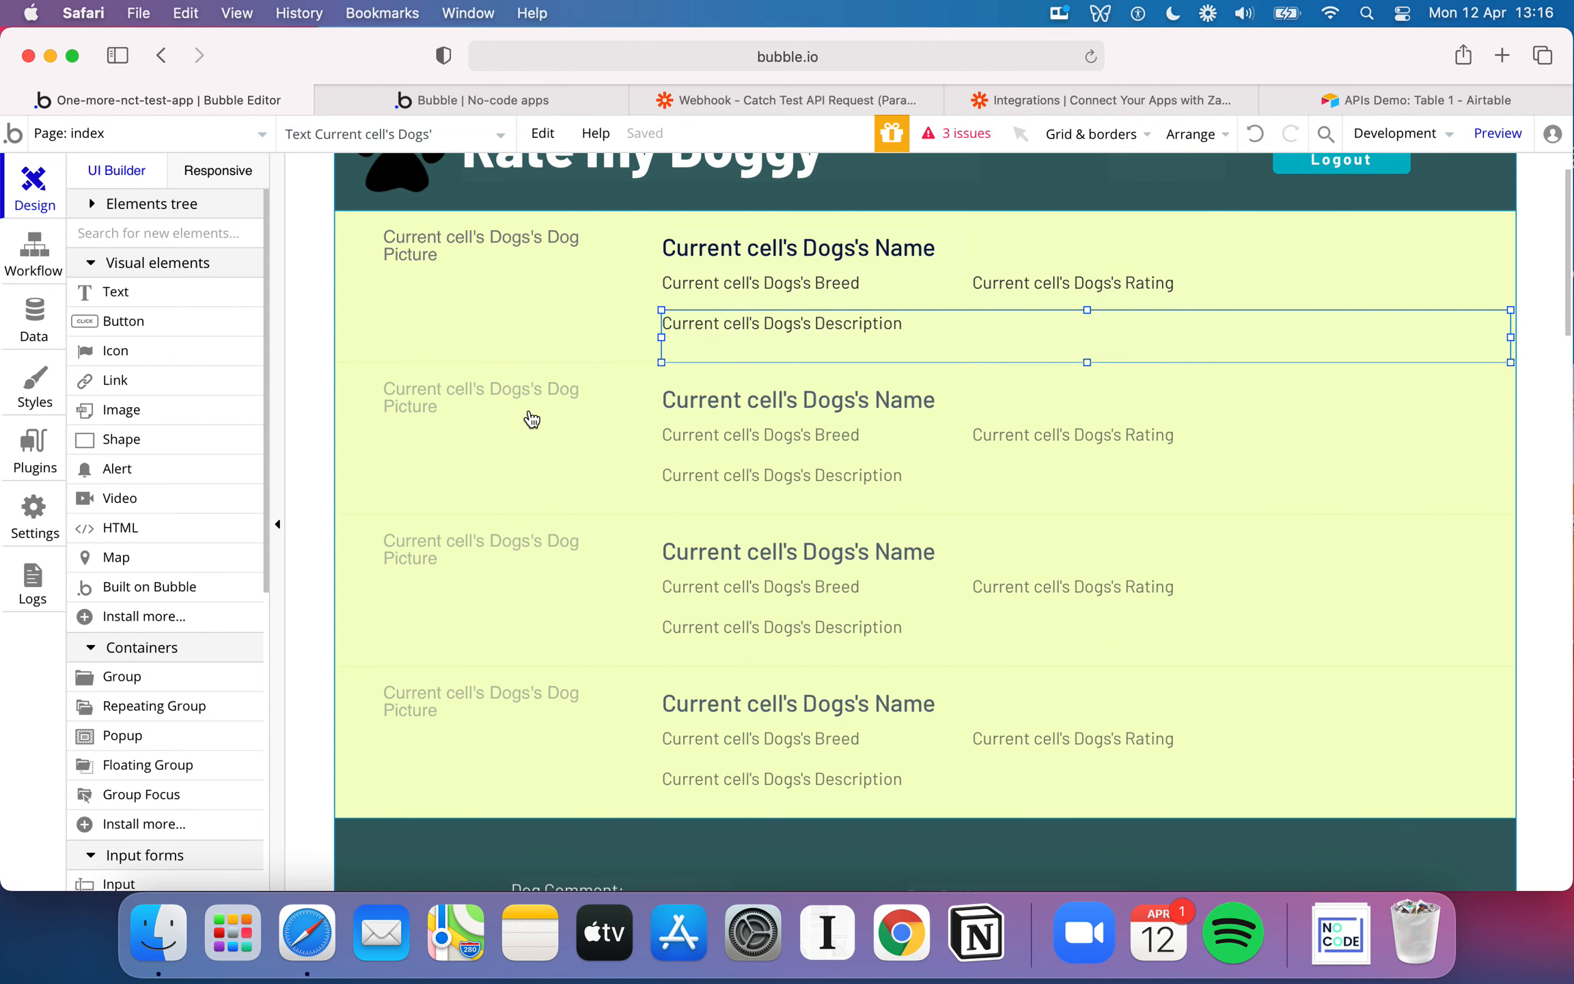
scroll(532, 419, up, 2)
scroll(532, 419, up, 1)
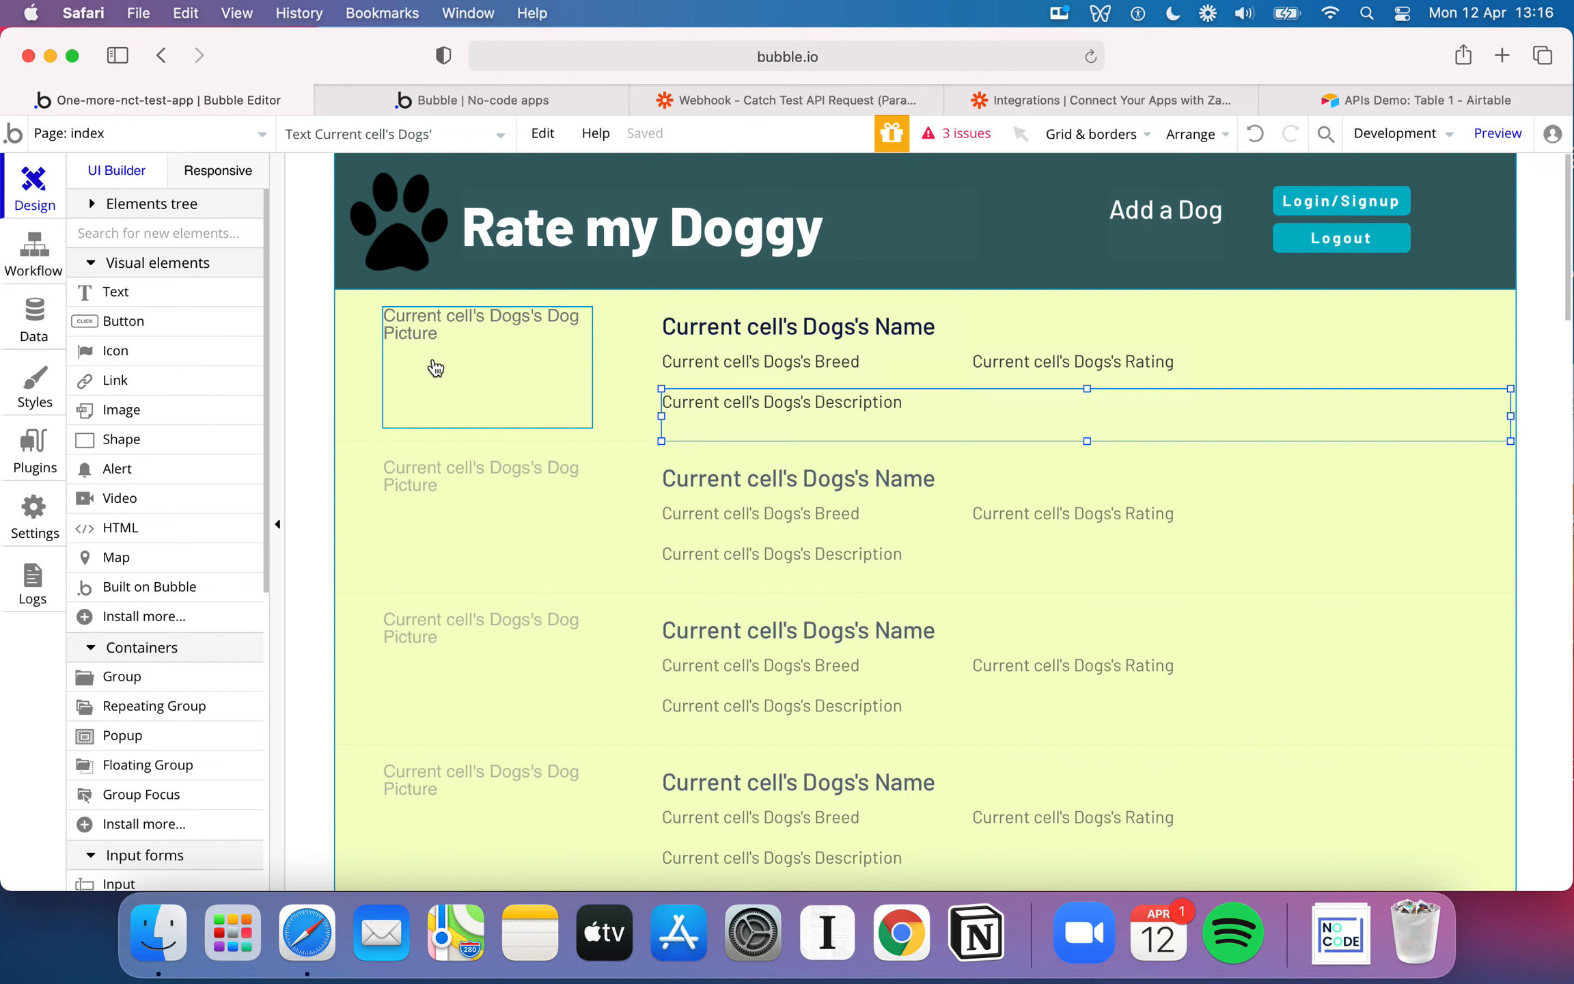
Review the app's API settings, the index page's workflows and the installed plugins
click(34, 522)
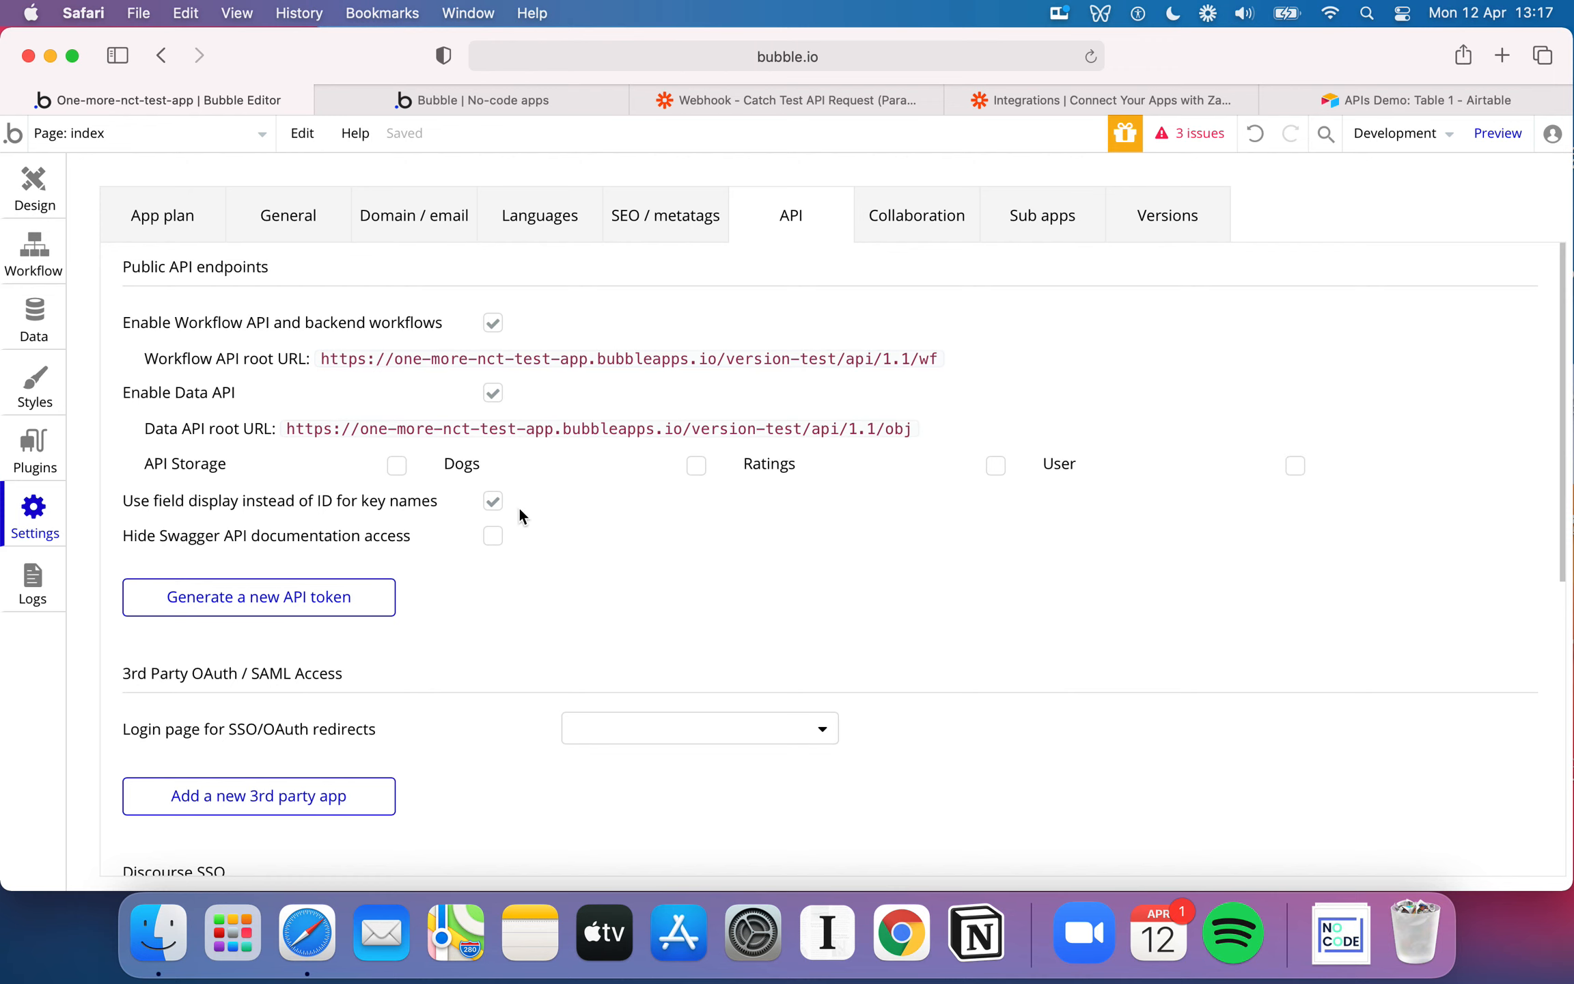
scroll(519, 509, down, 4)
scroll(519, 509, down, 5)
scroll(519, 509, up, 9)
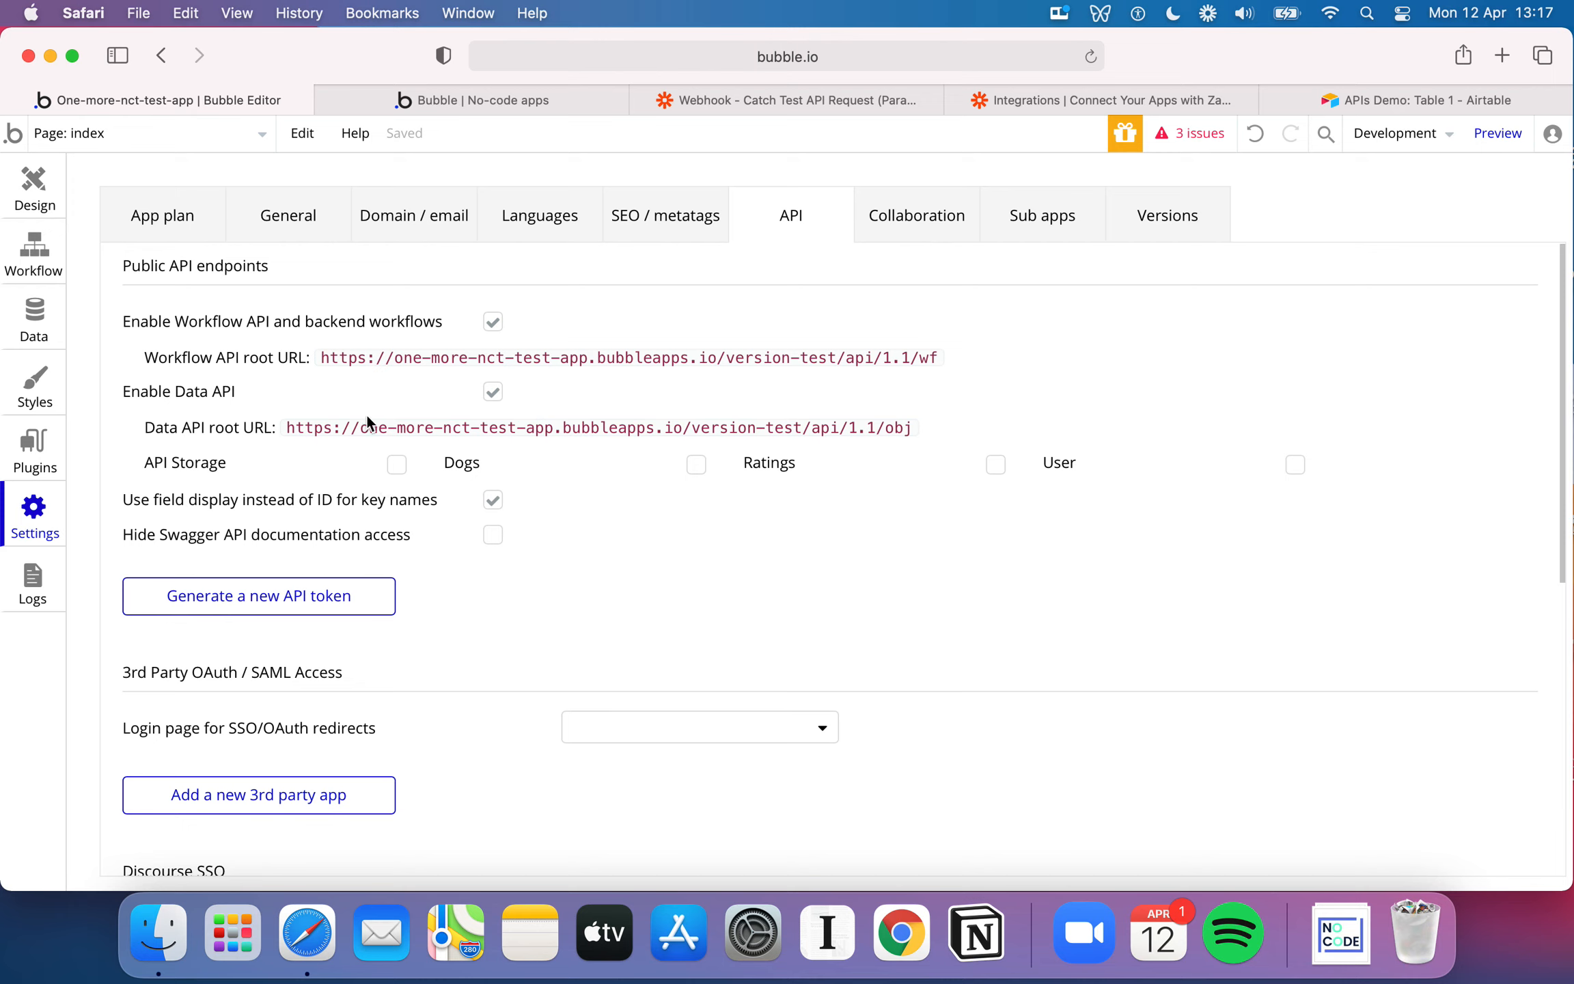
click(41, 259)
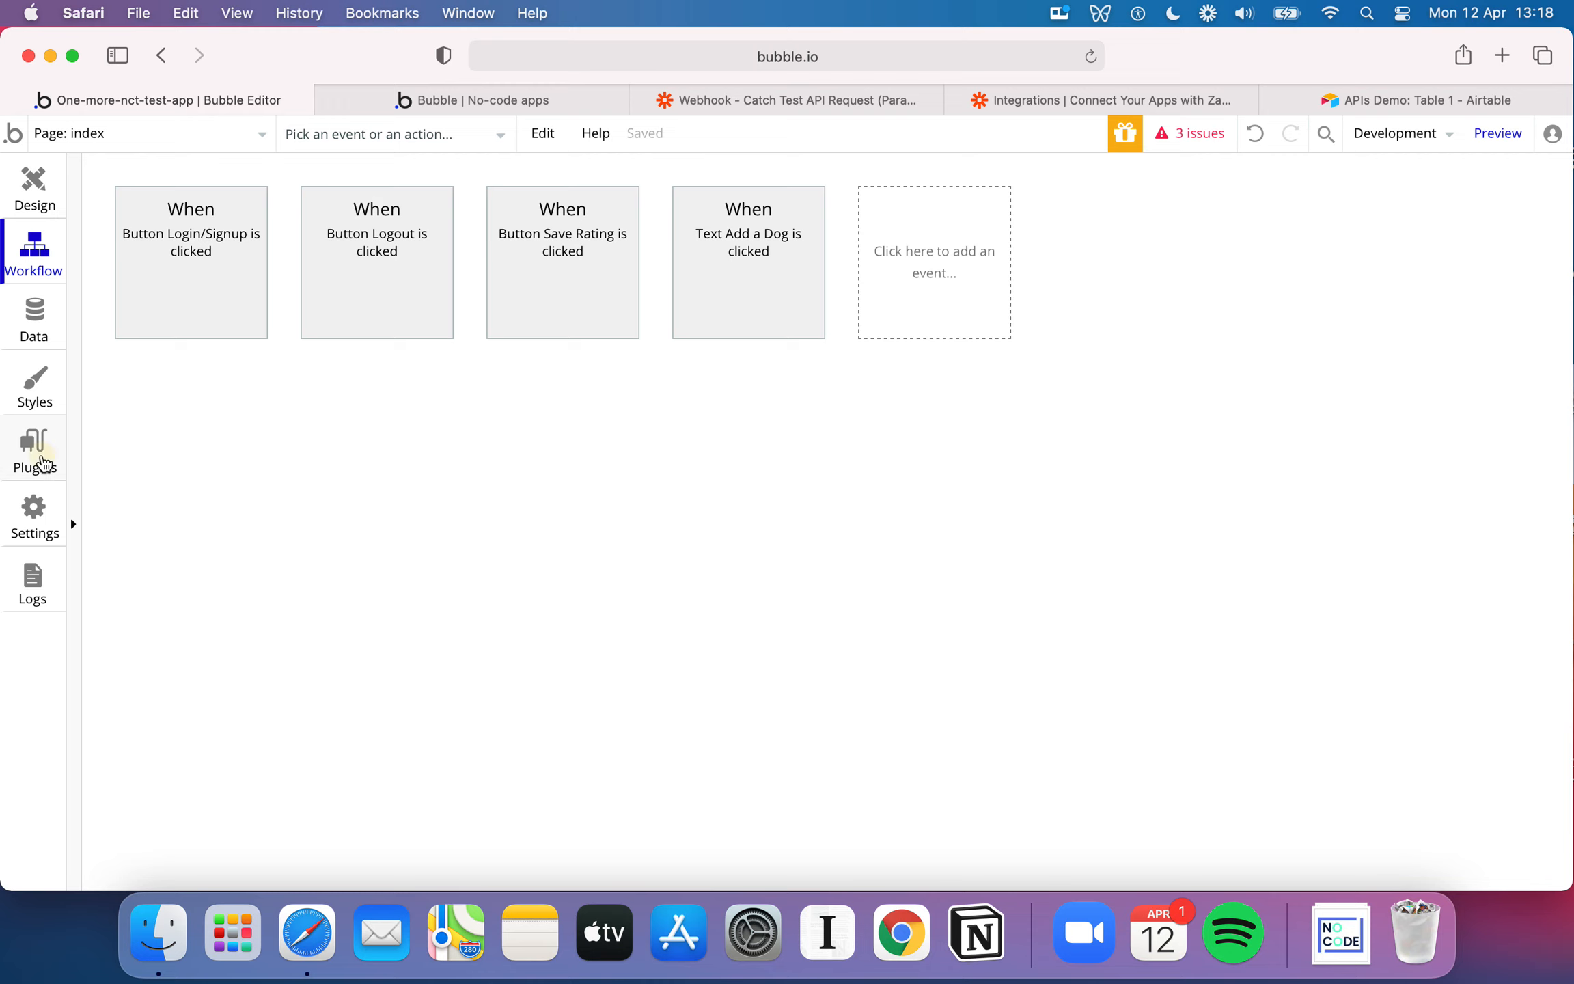
click(41, 454)
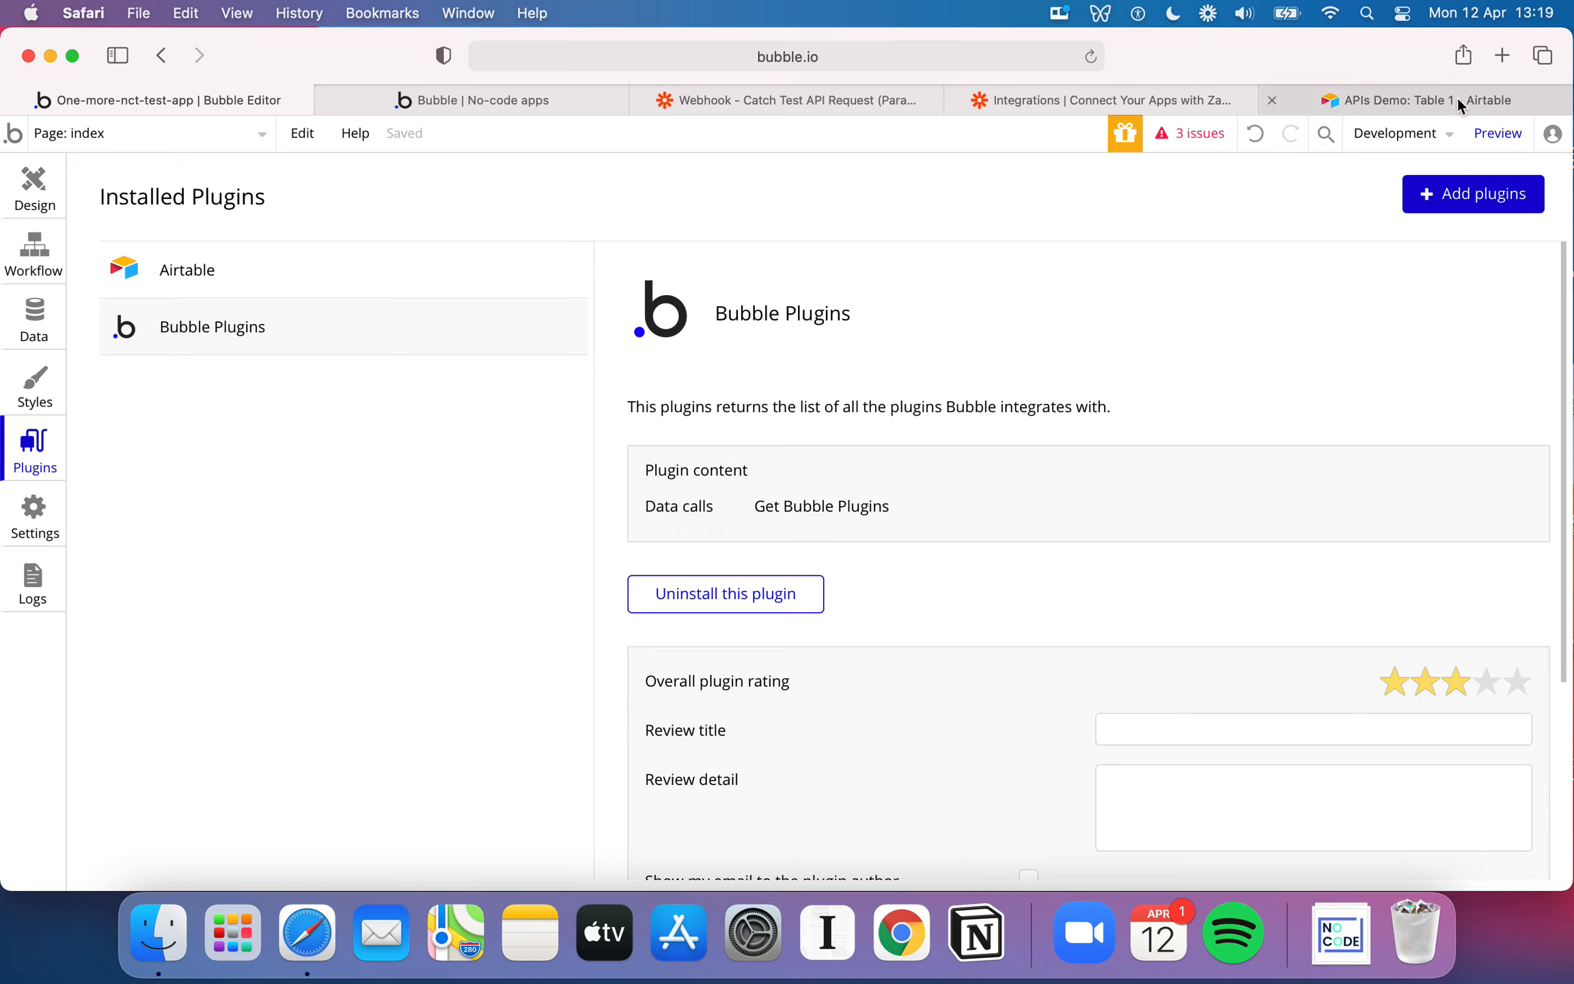
Check the APIs Demo table in Airtable, then switch to Zapier and examine the Catch Hook trigger's setup
click(1388, 100)
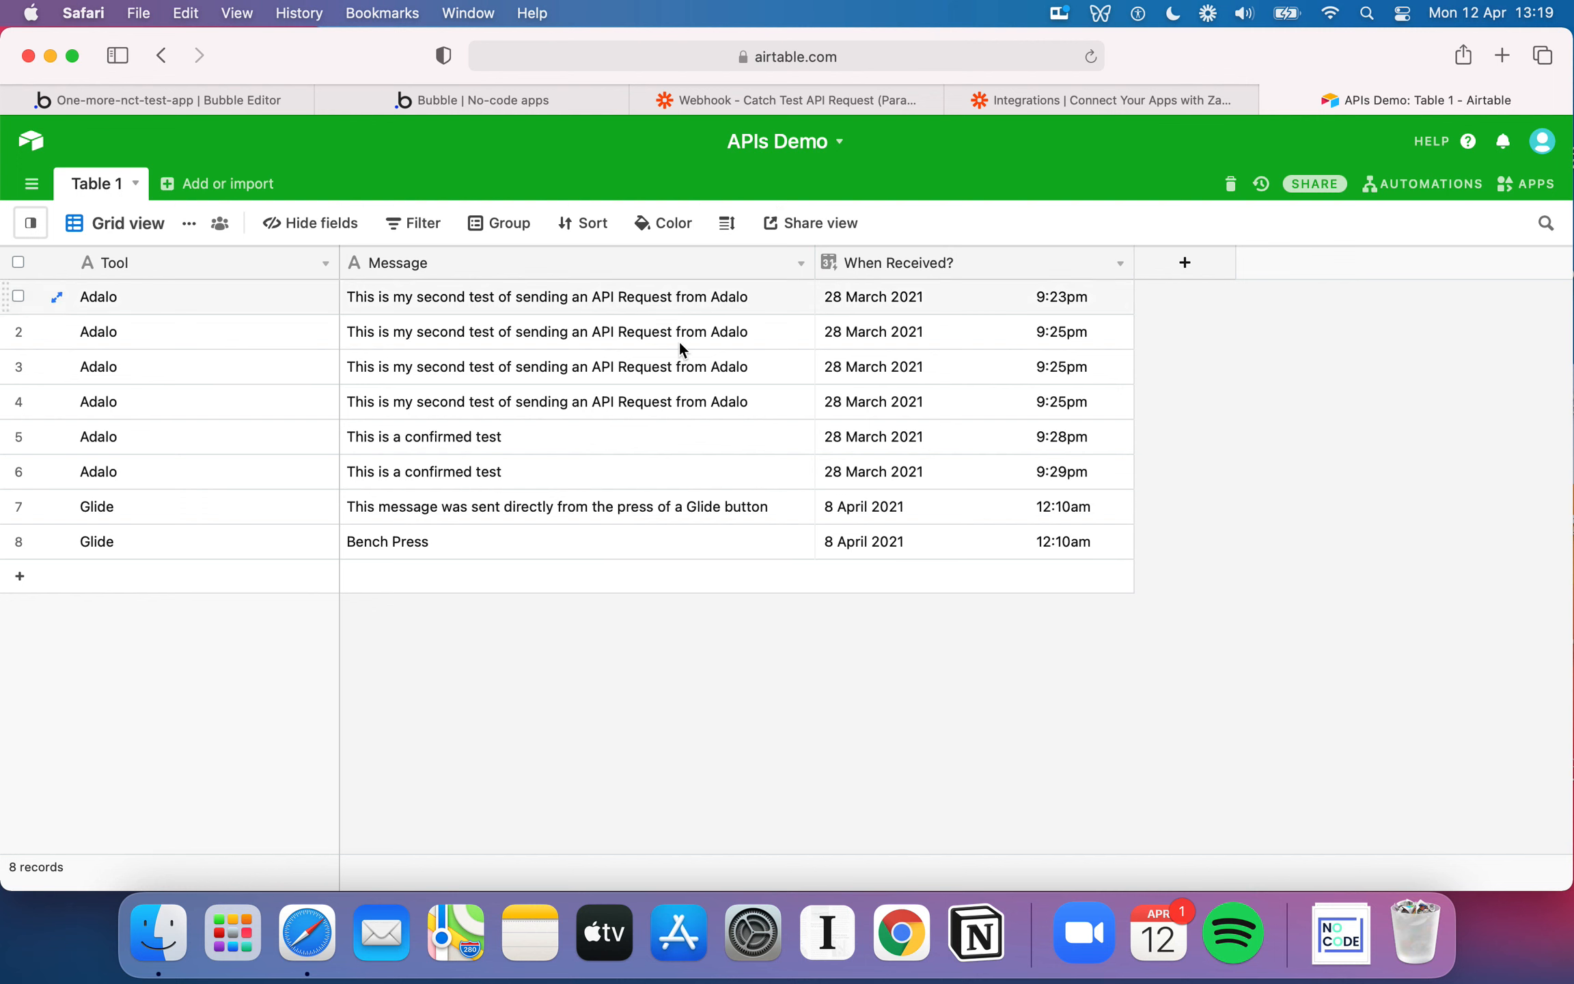
click(870, 98)
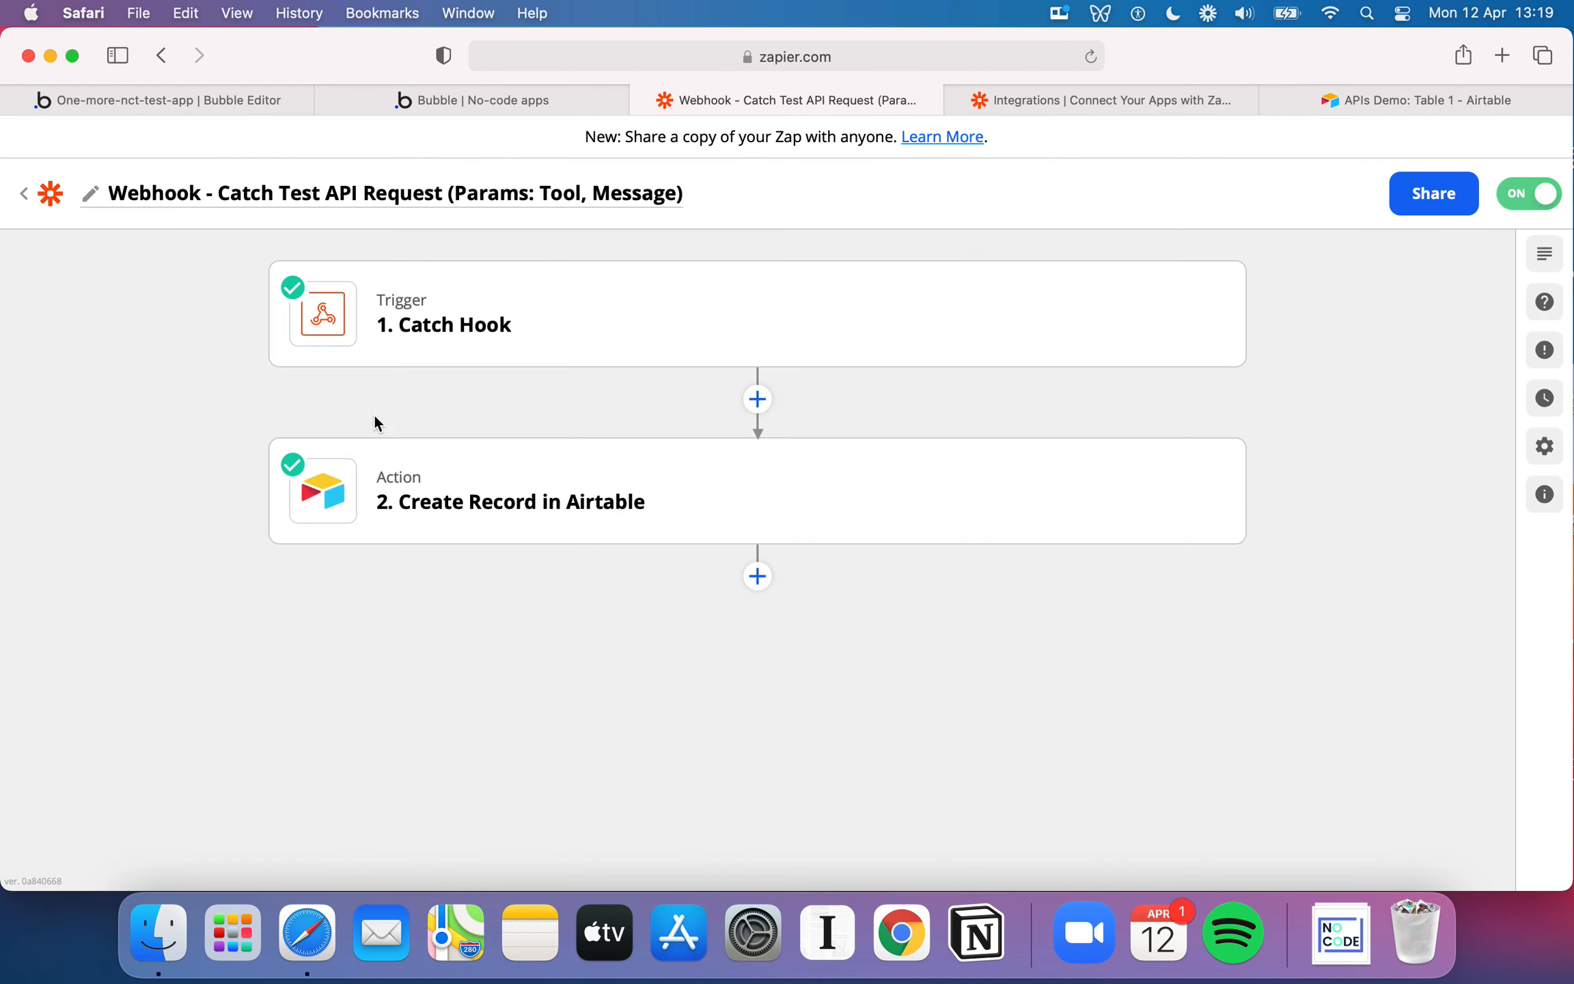
click(446, 335)
click(383, 451)
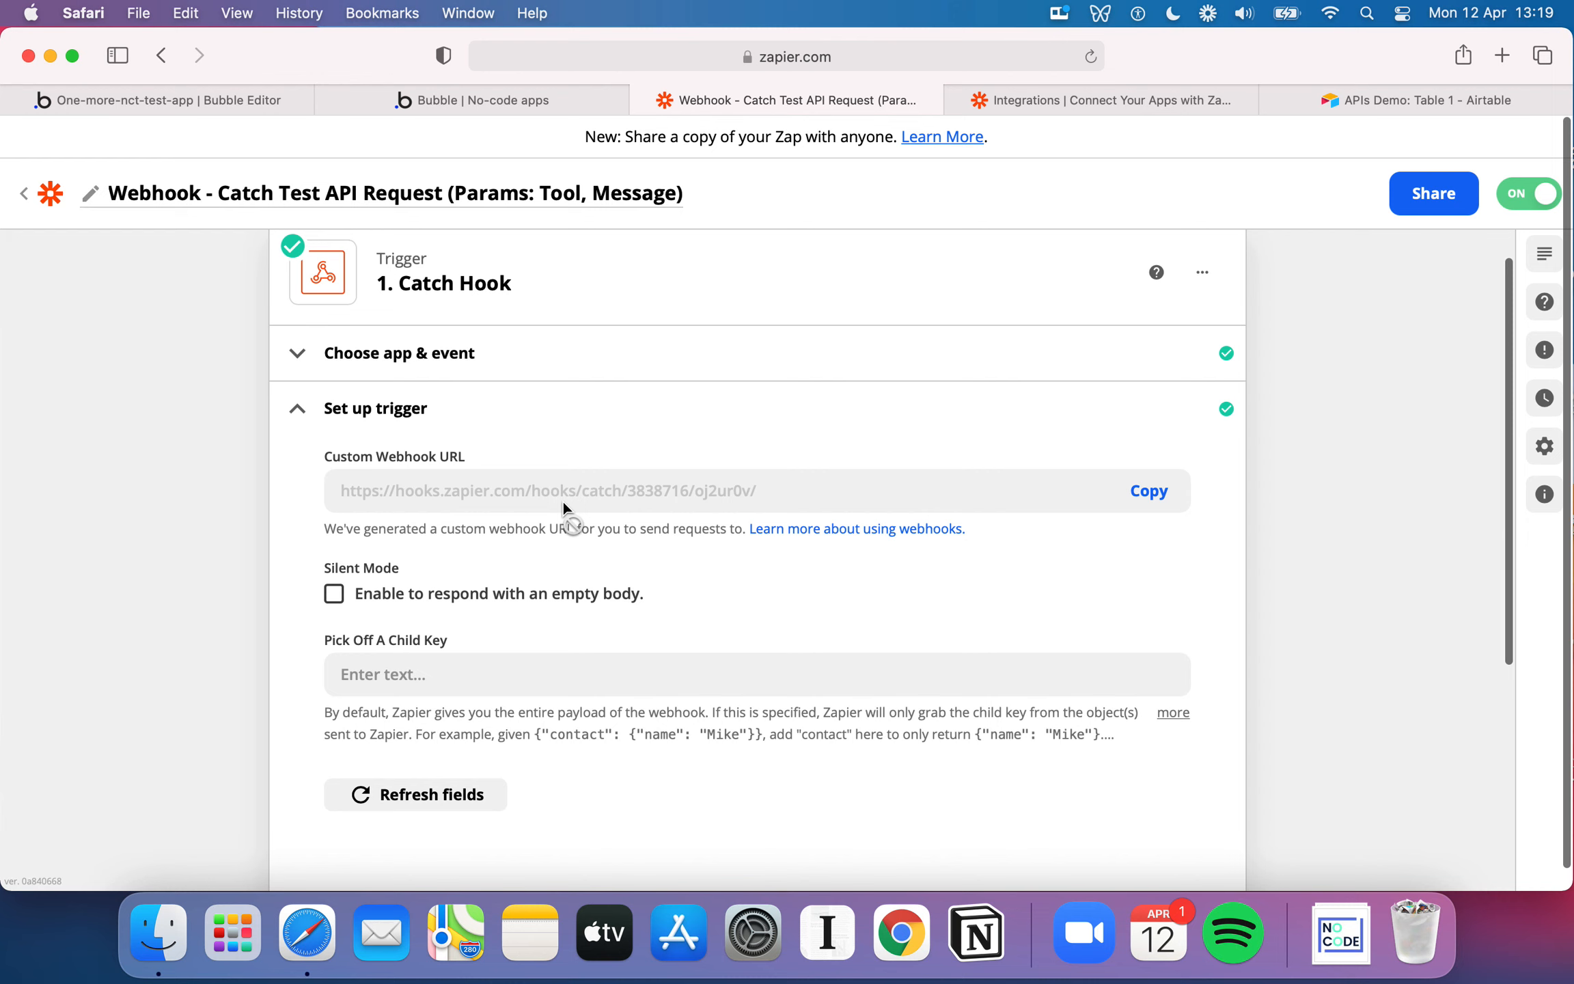
click(478, 454)
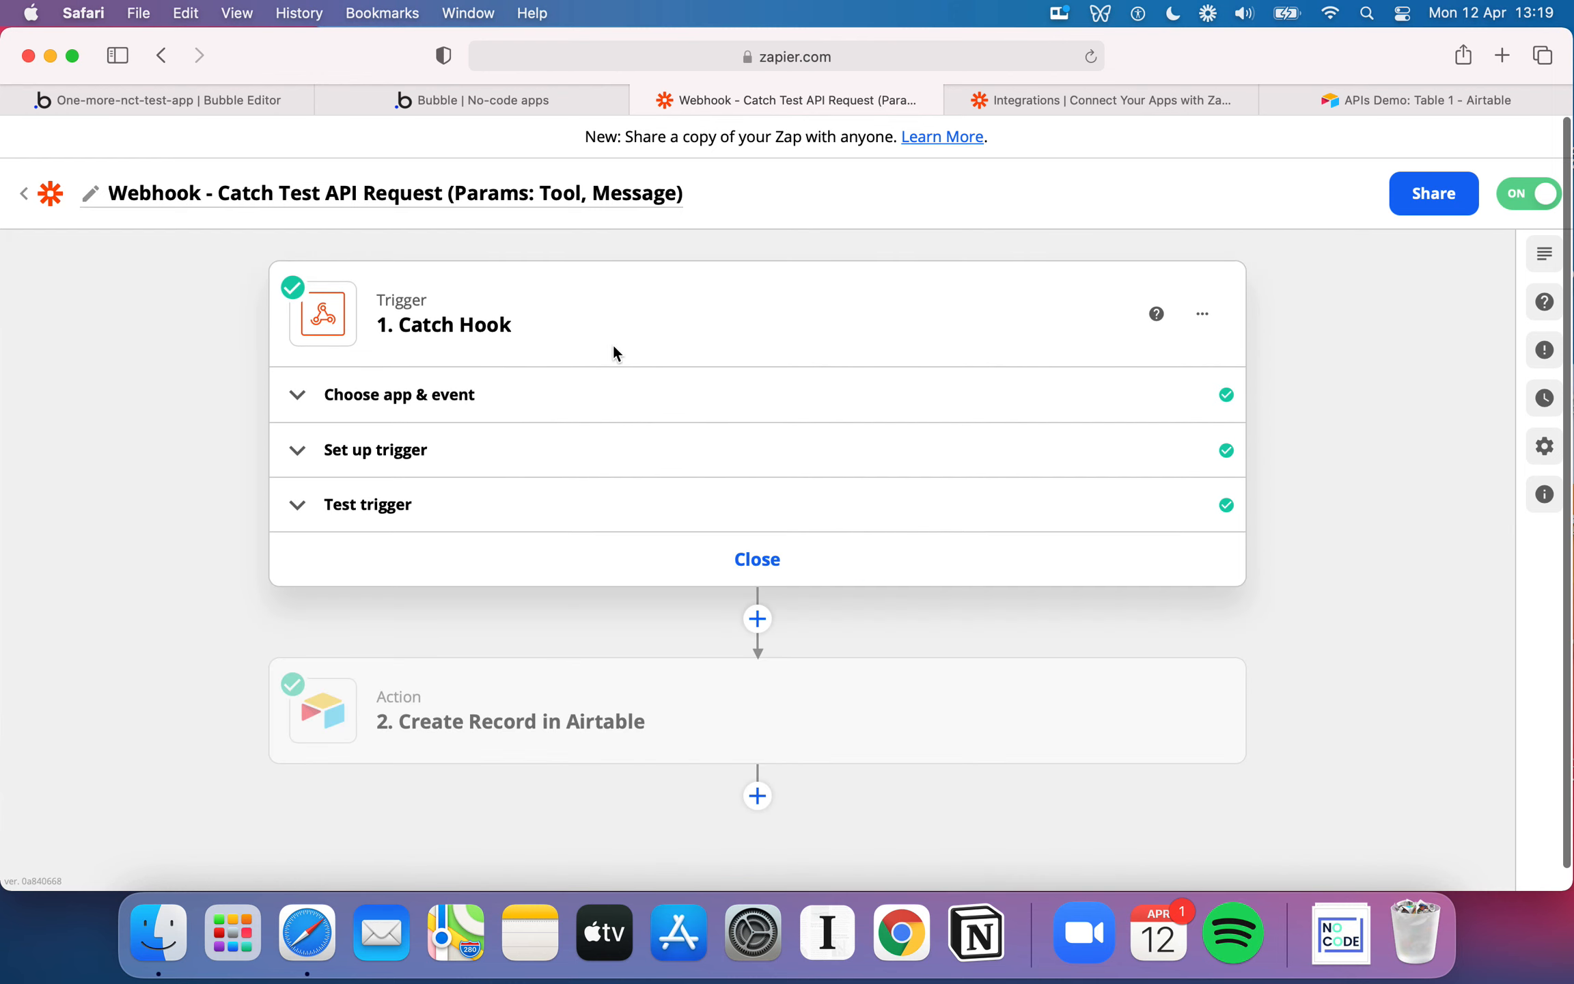
Return to the Airtable APIs Demo base and examine the Tool and Message values of the received records
click(1400, 98)
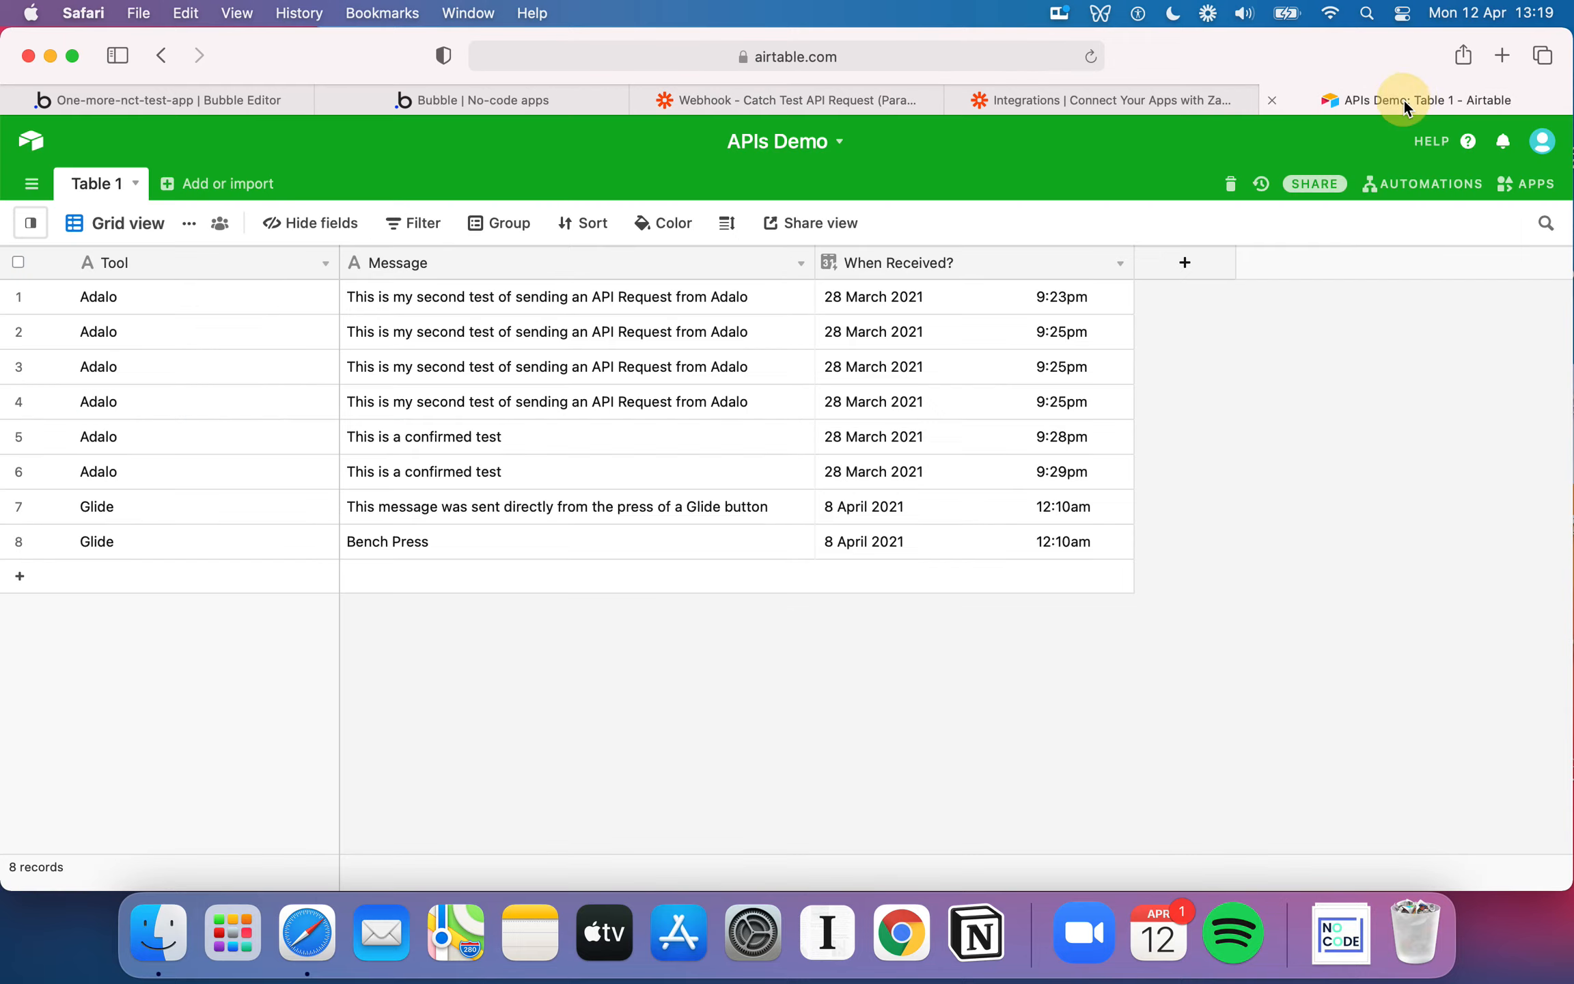
click(245, 439)
click(214, 513)
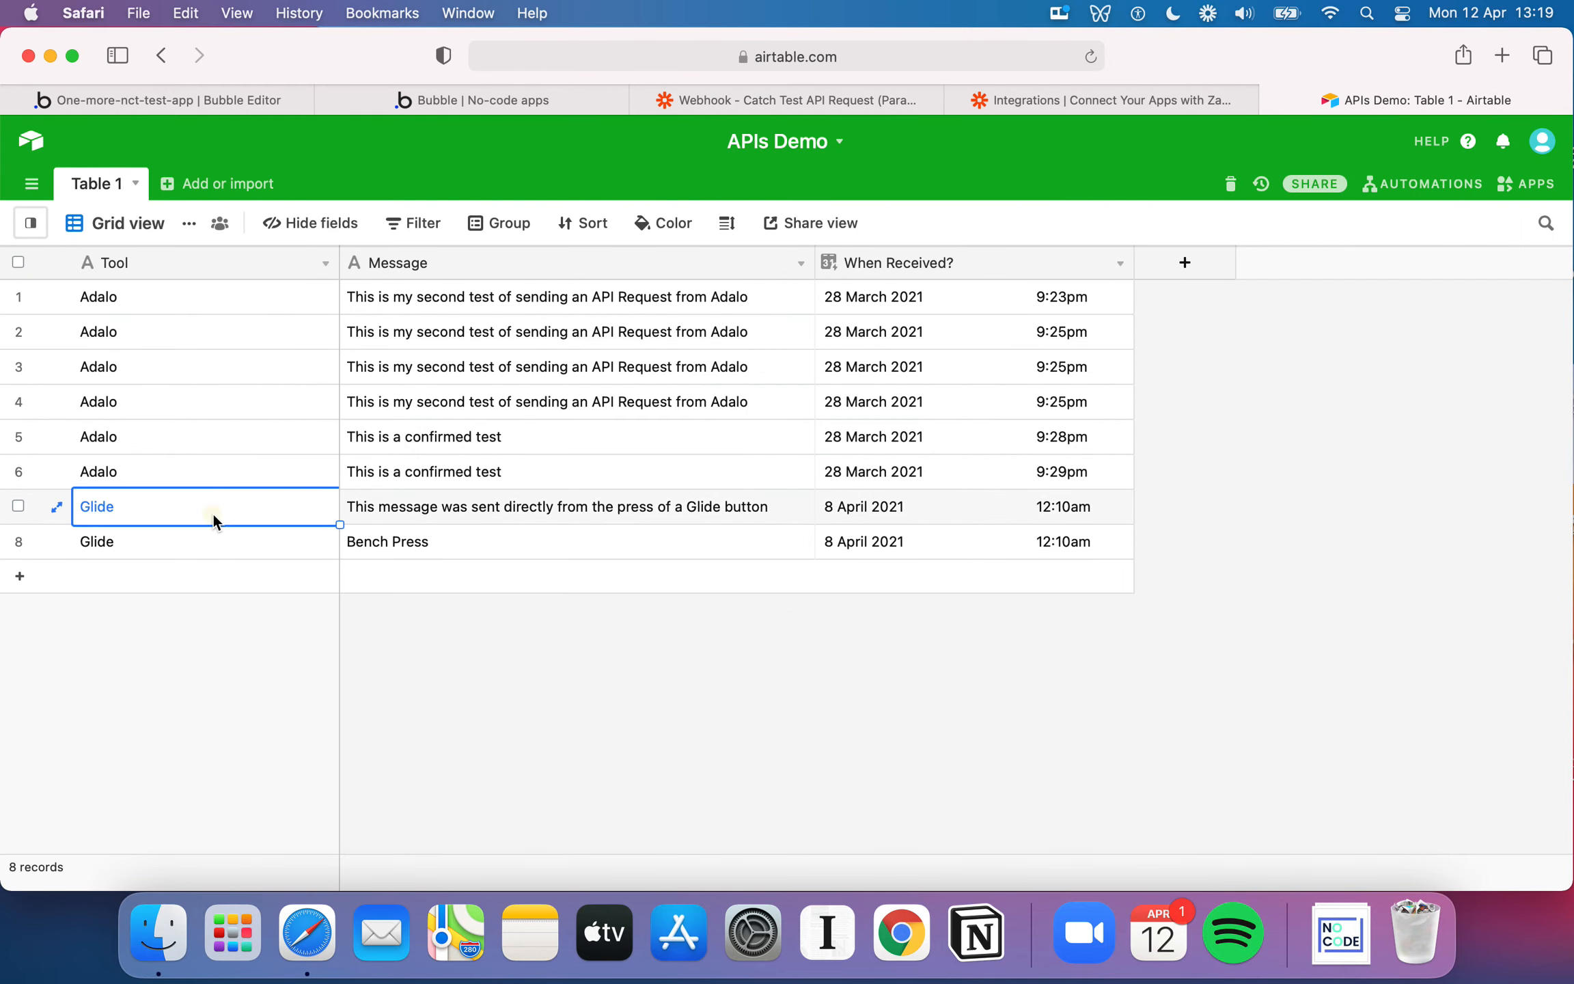
click(203, 476)
click(460, 495)
click(290, 446)
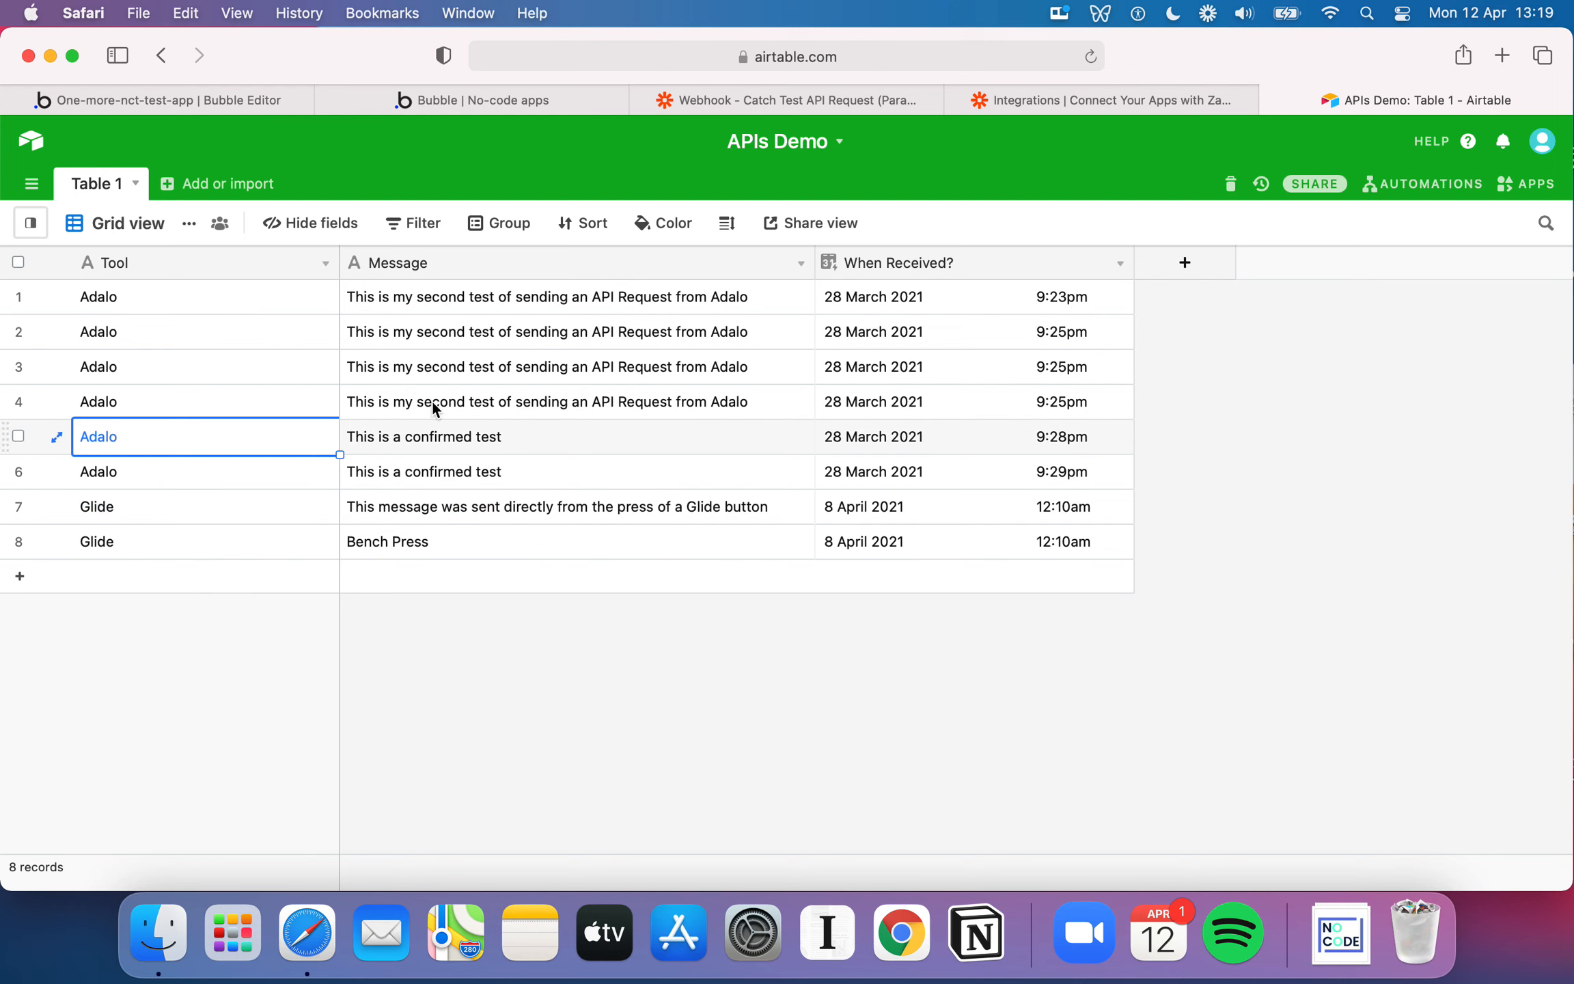
click(528, 463)
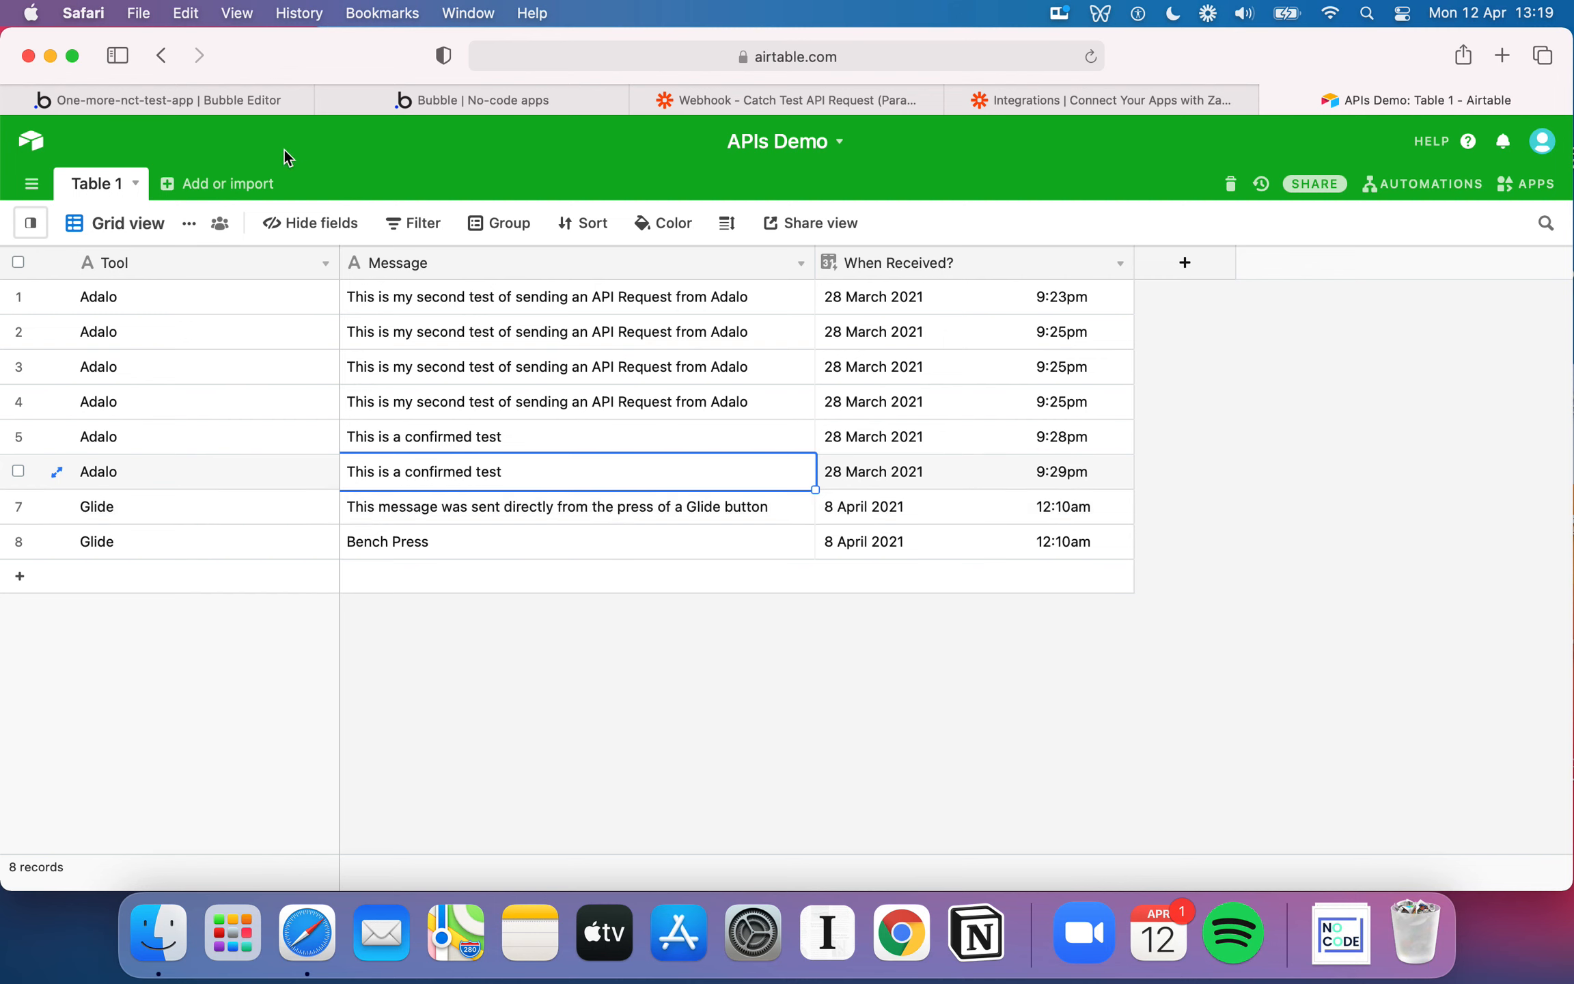
Switch to the Bubble editor and draw a button about 329 by 39 px below Save Rating, labelled "Make an API Call"
mouse_move(239, 103)
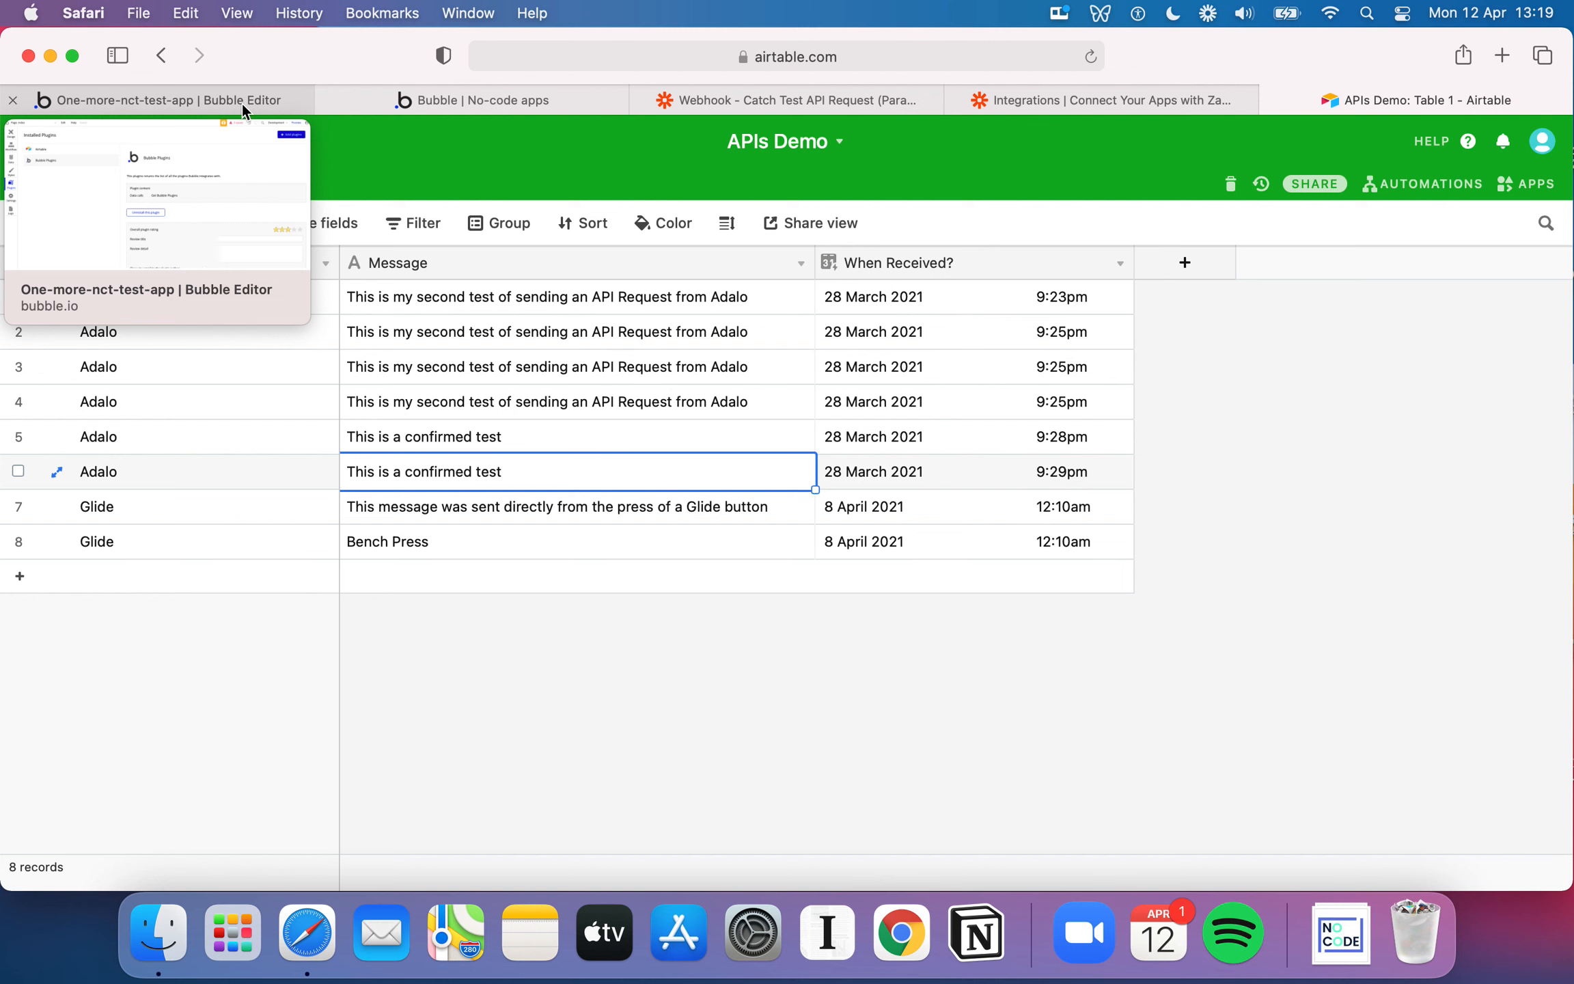
click(245, 101)
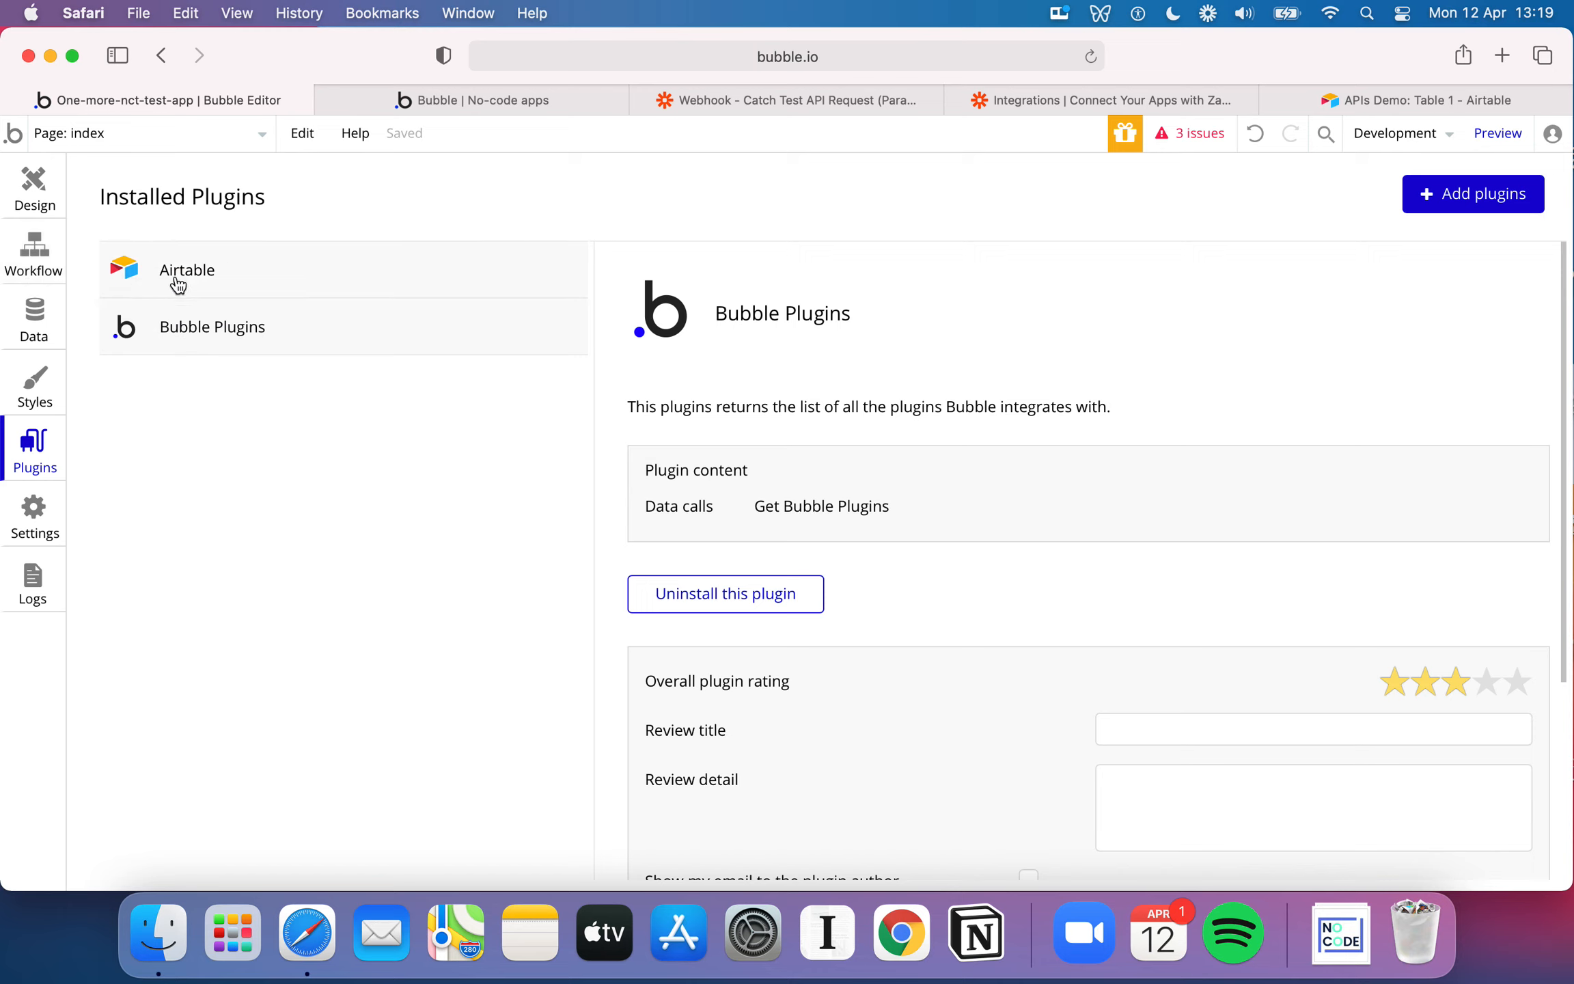
click(27, 243)
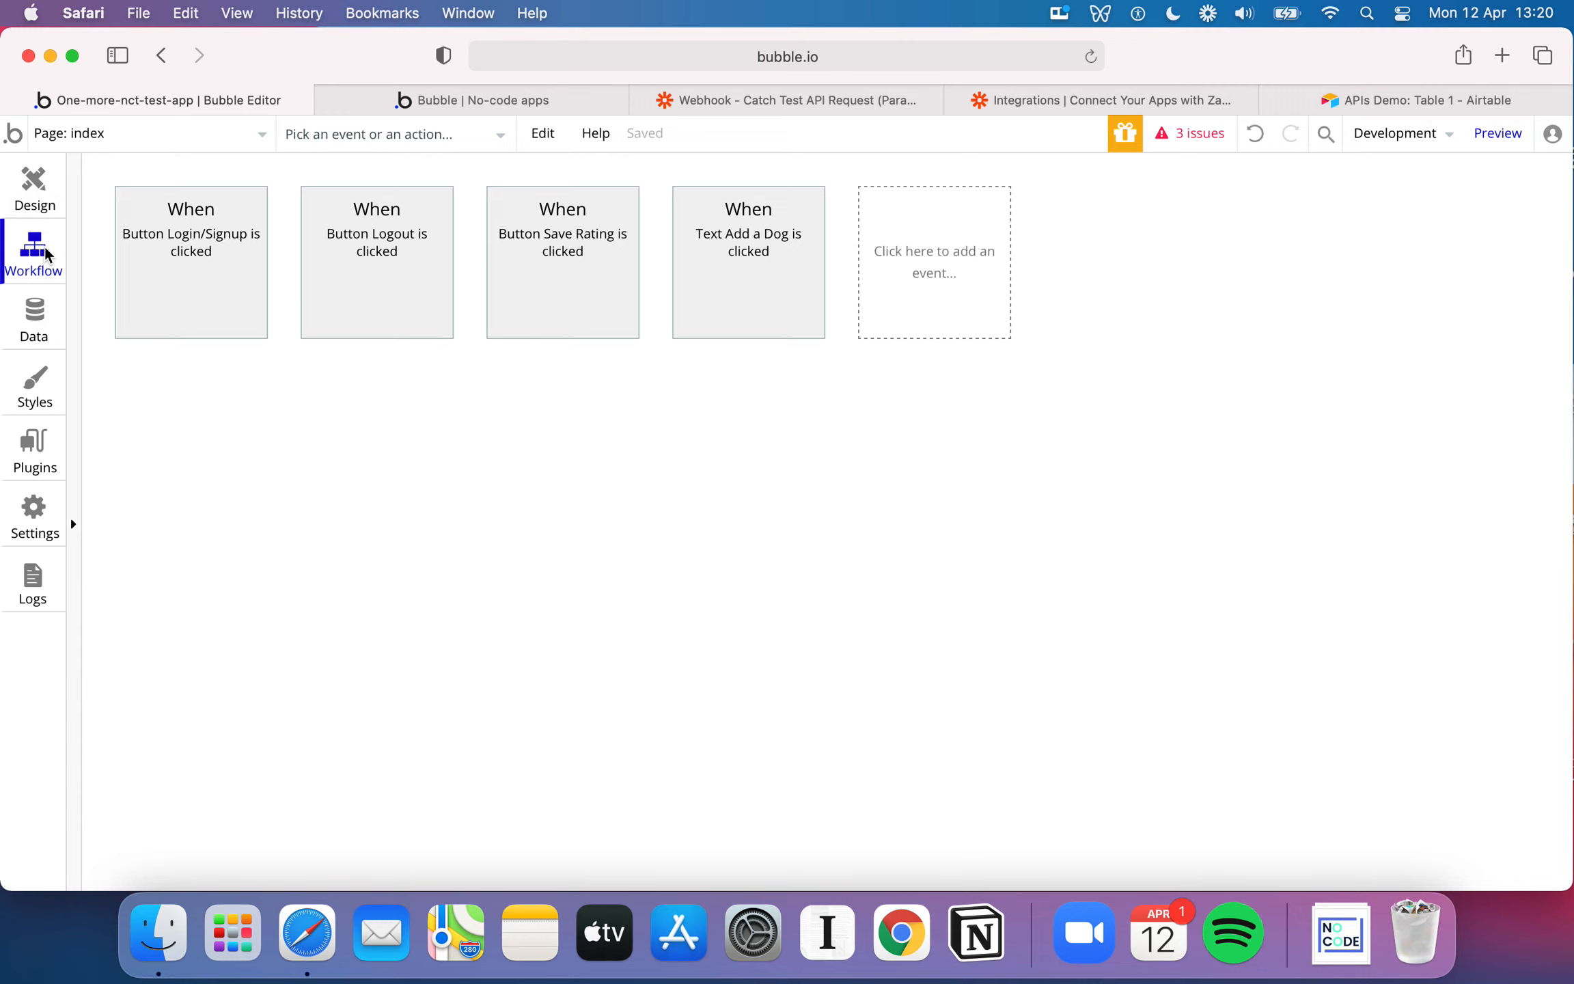
click(37, 198)
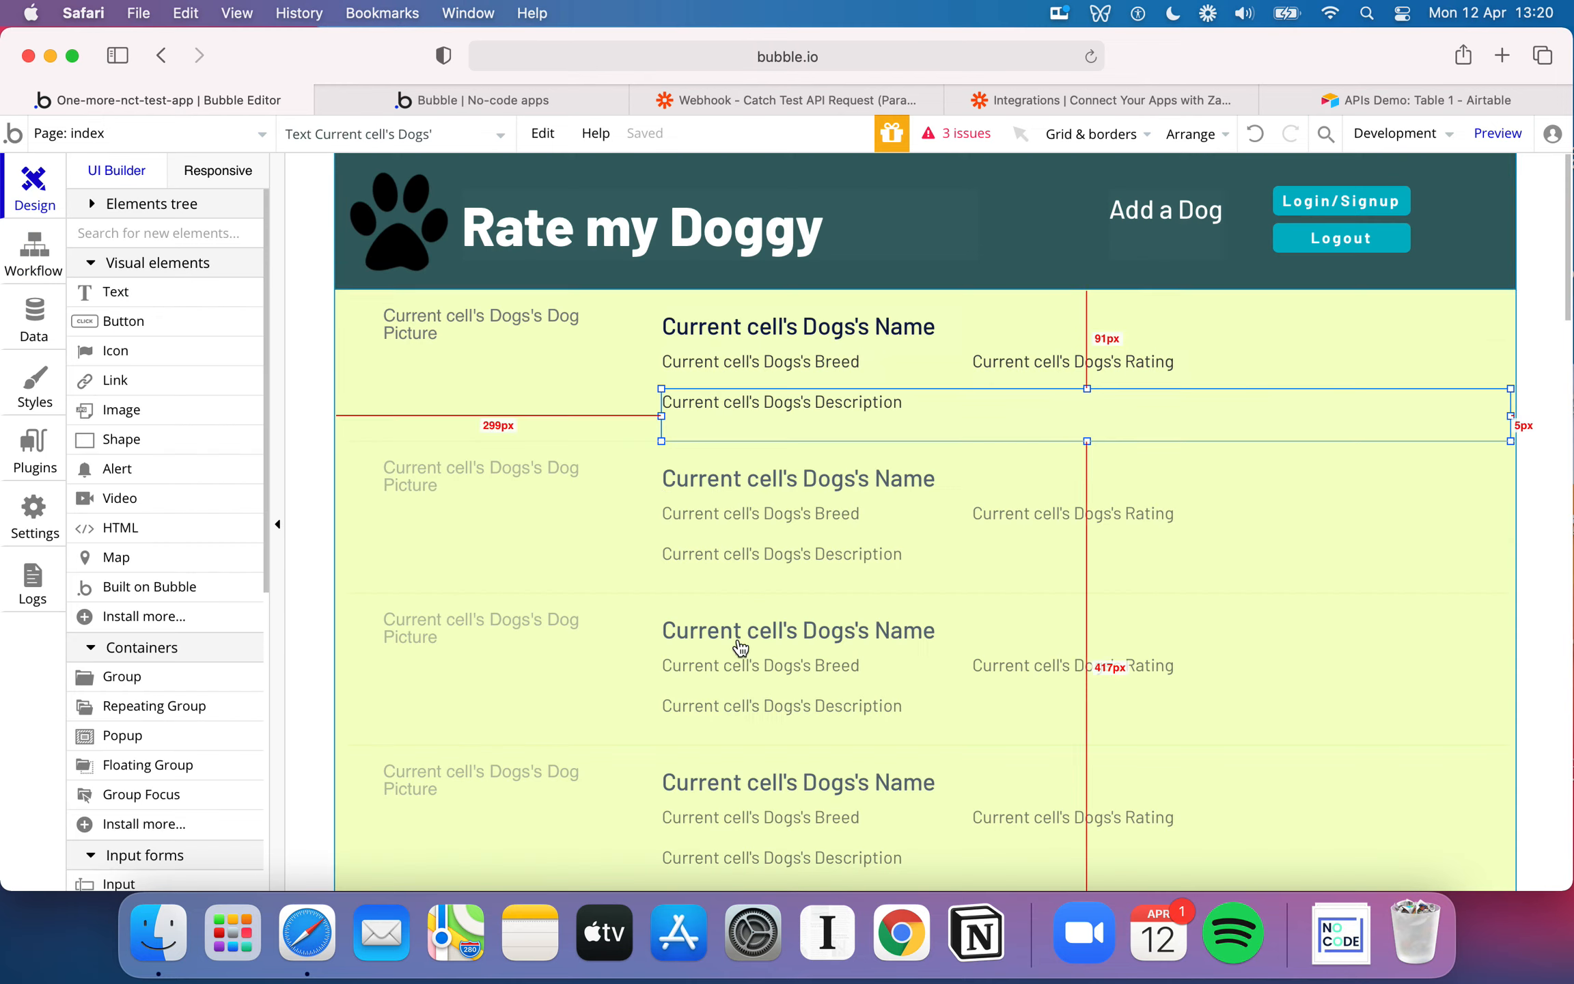
scroll(738, 649, down, 10)
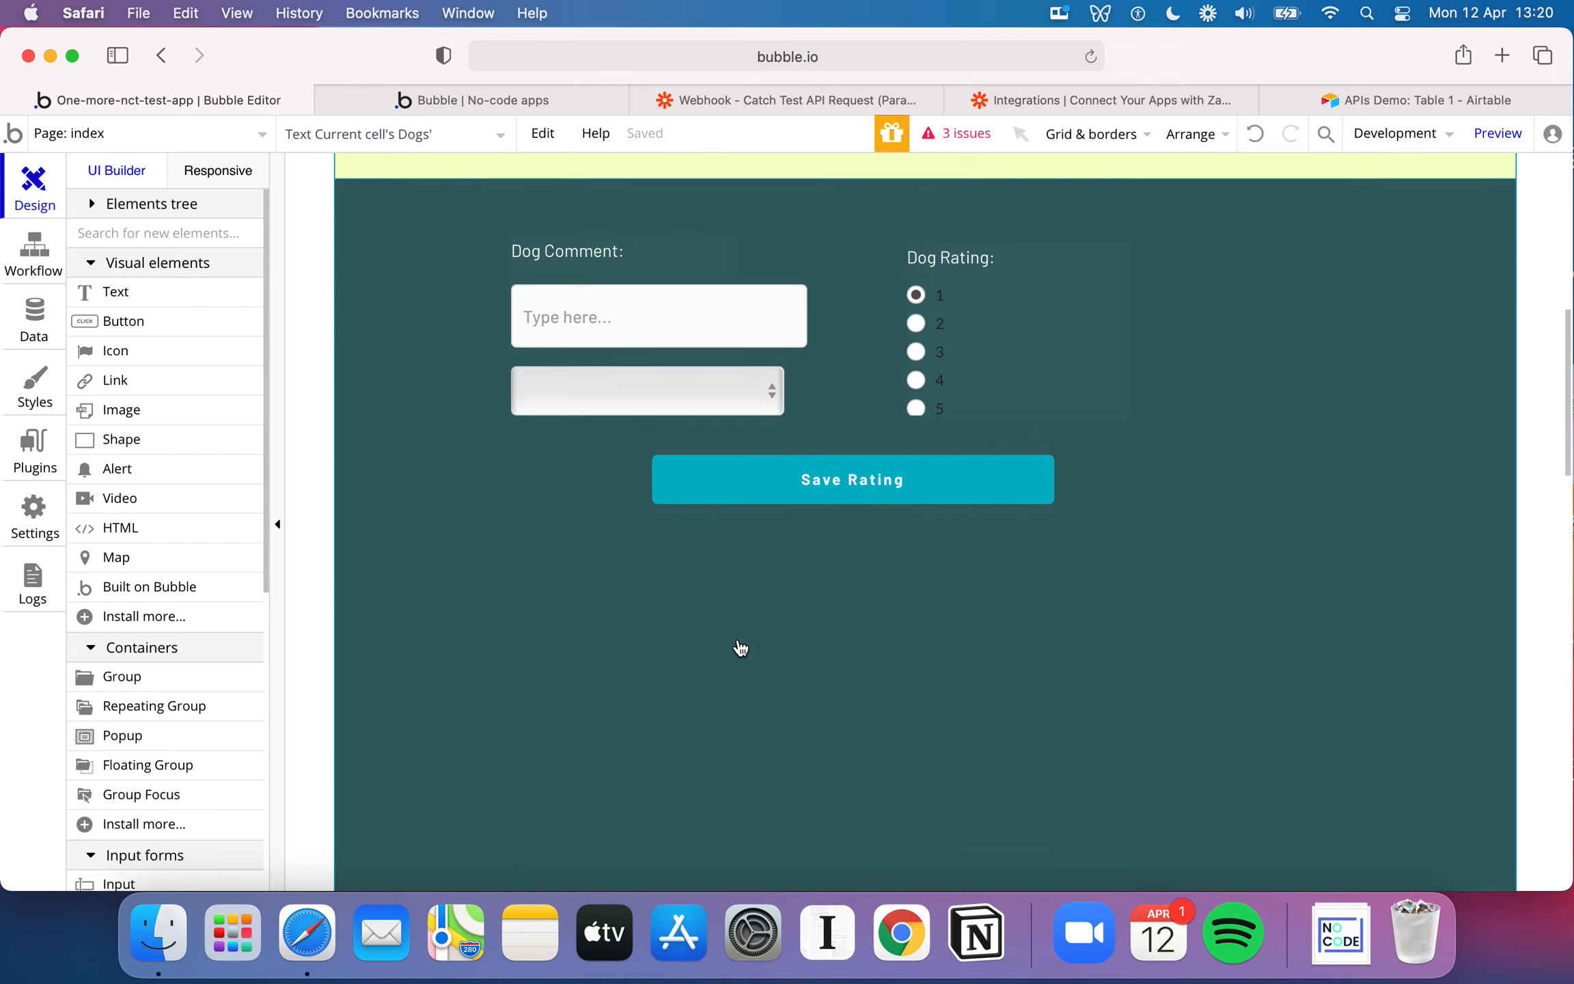
click(141, 315)
drag(674, 342, 1031, 385)
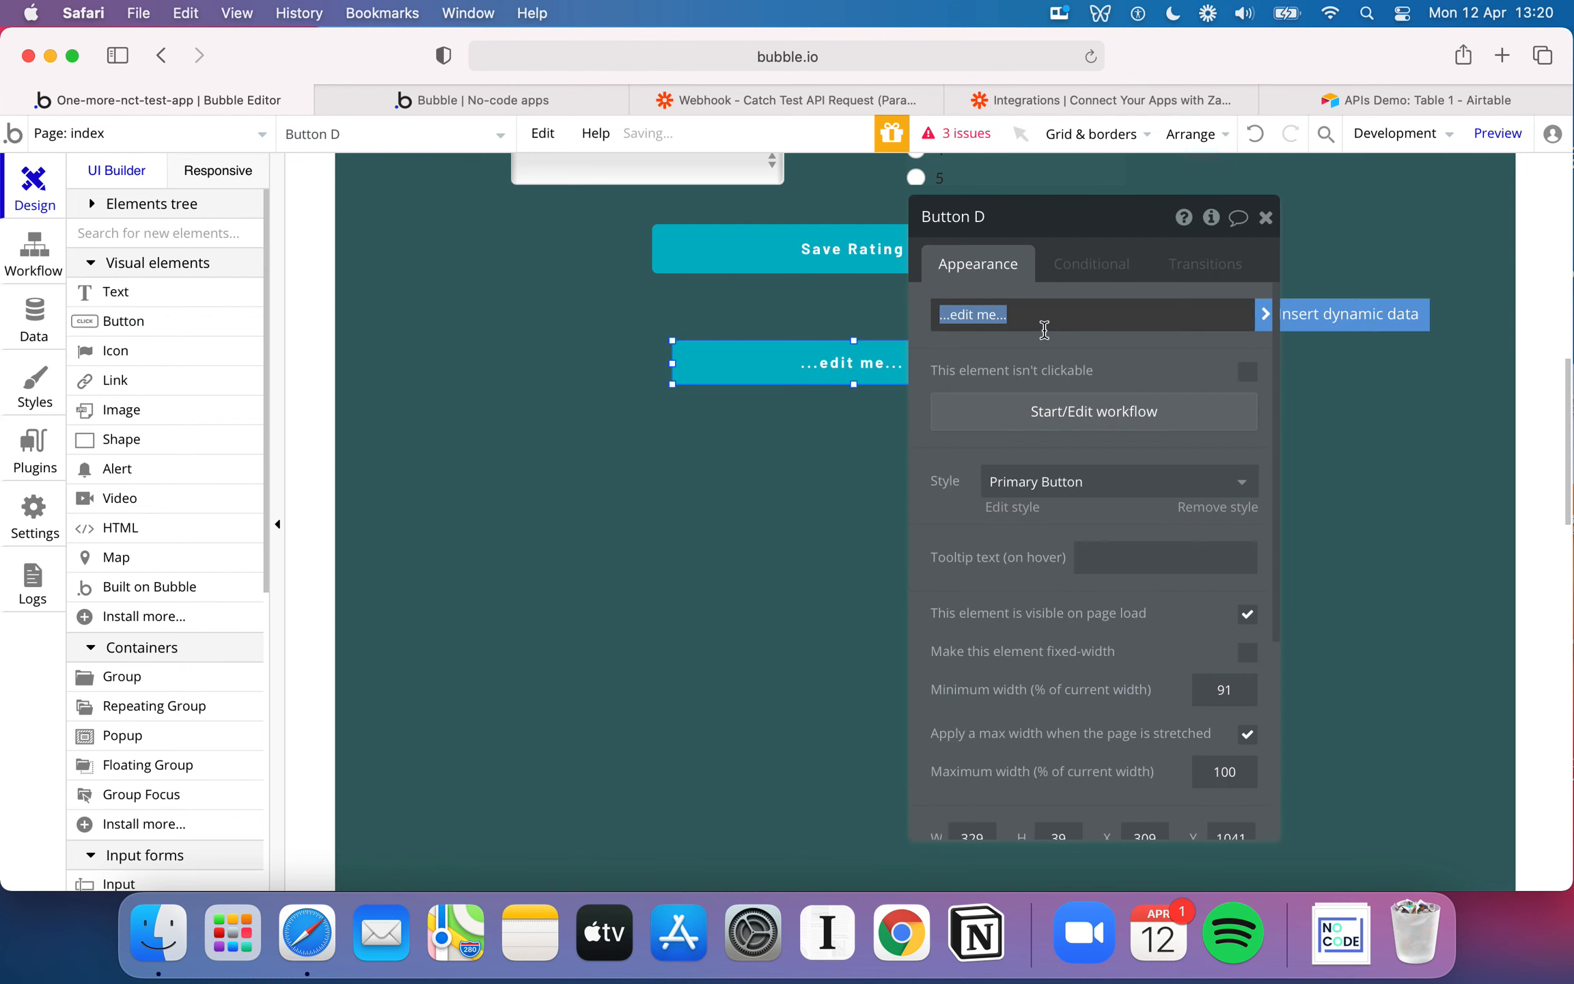
text(Make an API Call)
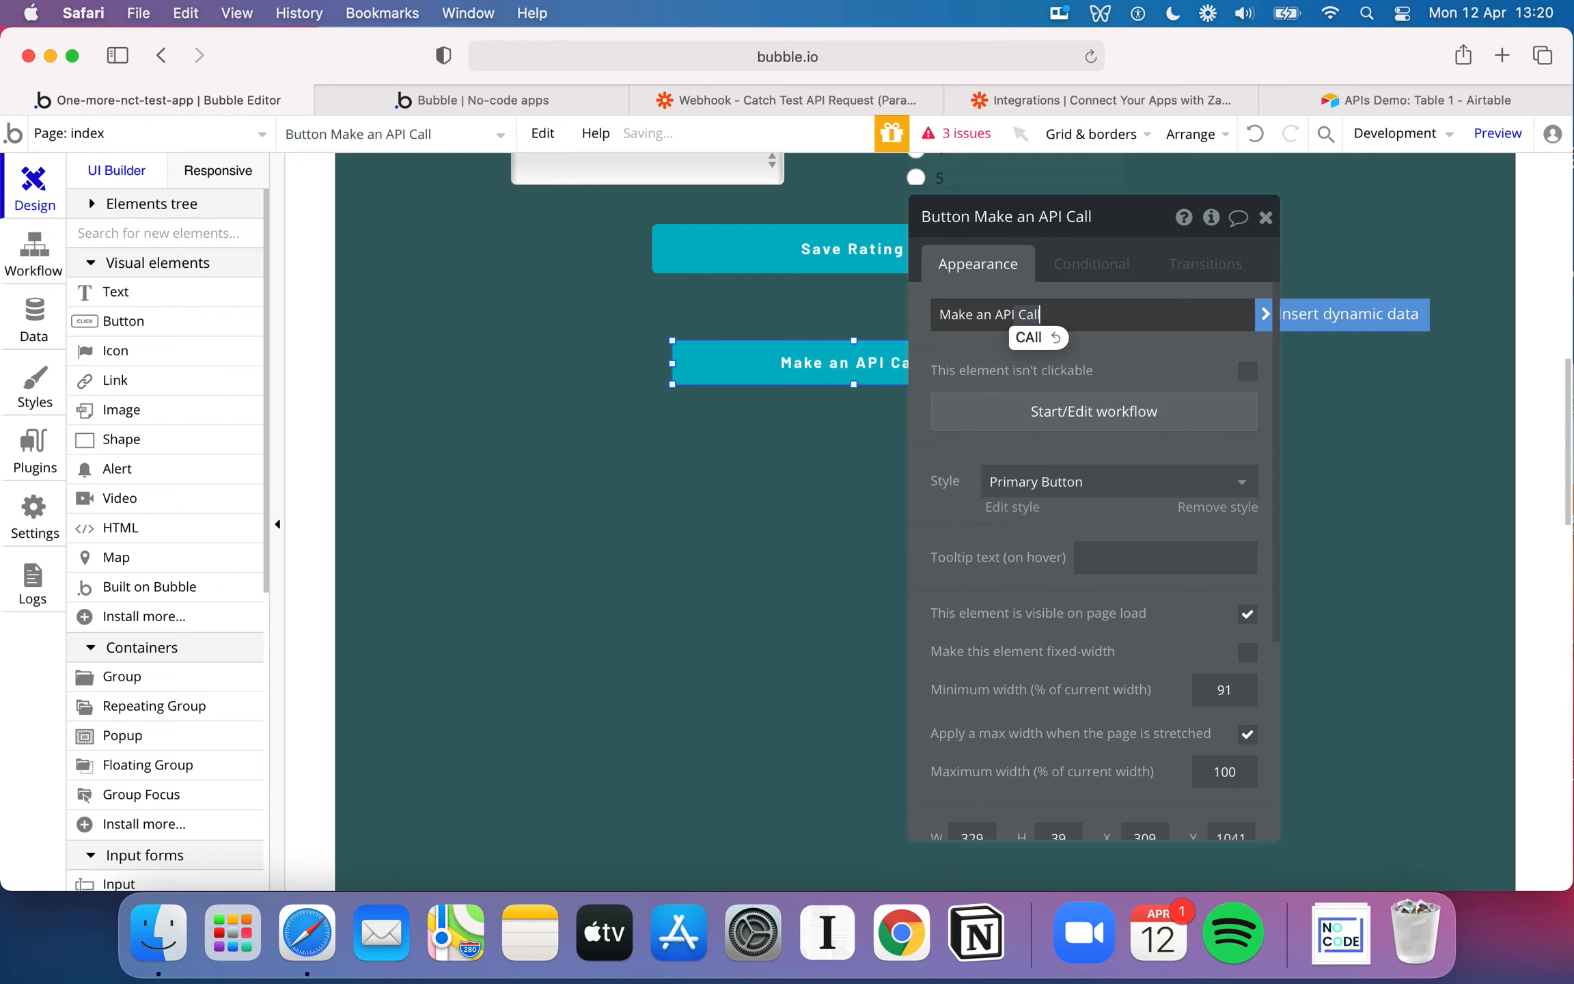
Start a workflow for the Make an API Call button and add a "Create a new thing" action to it
click(1065, 414)
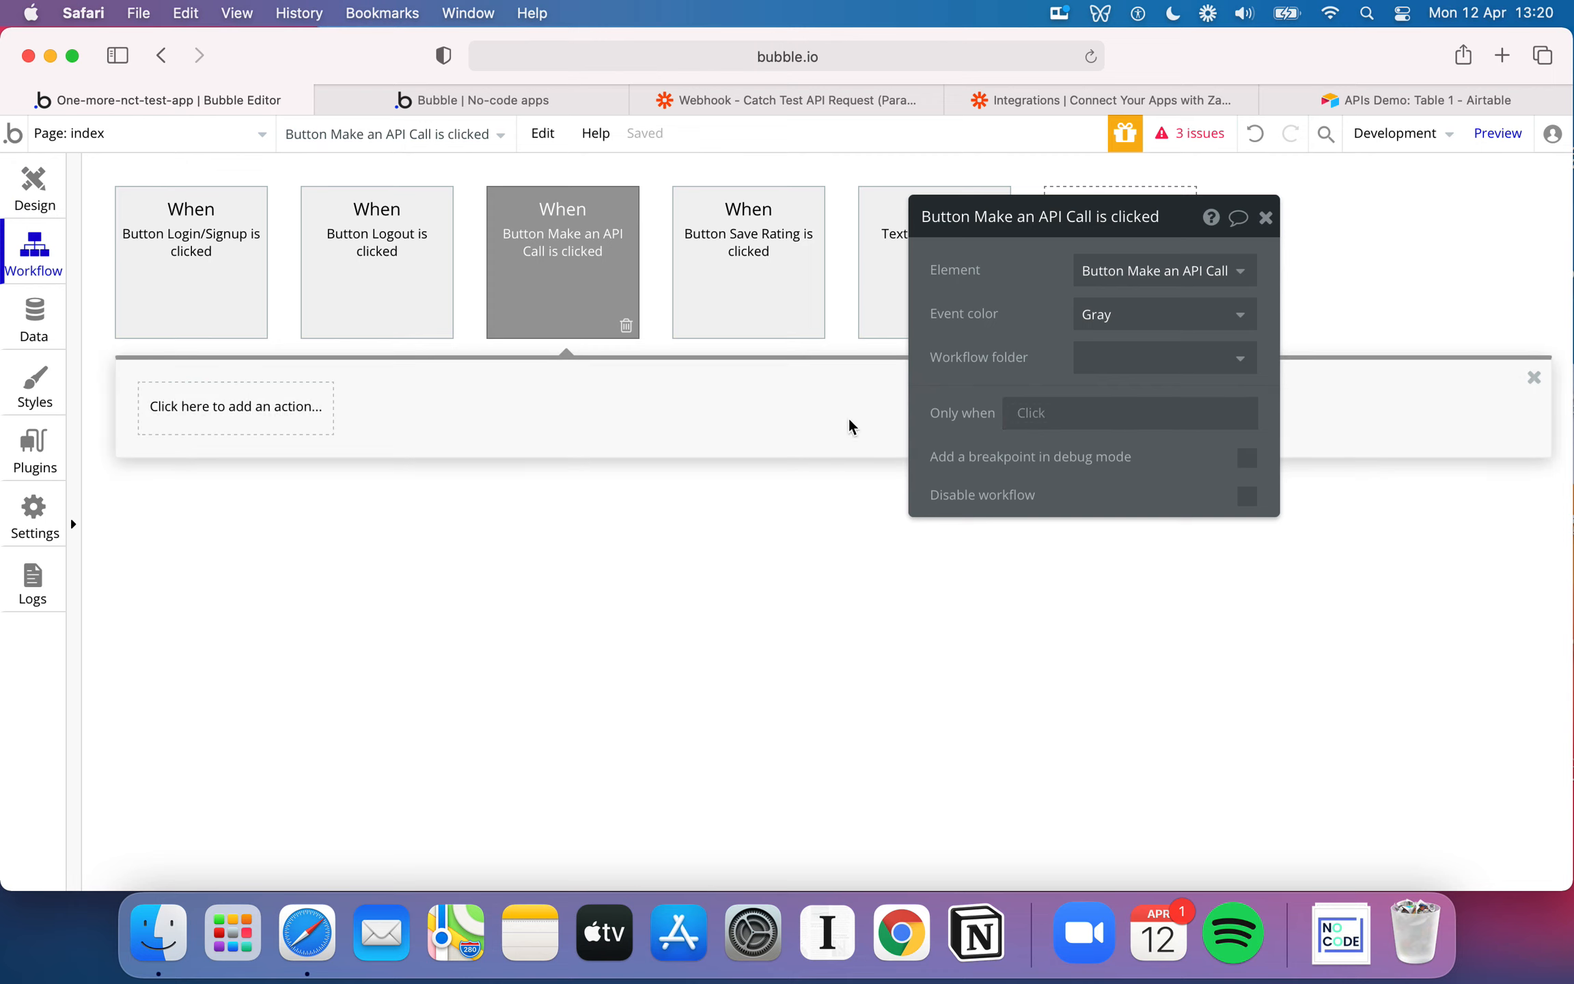
click(676, 514)
click(1265, 217)
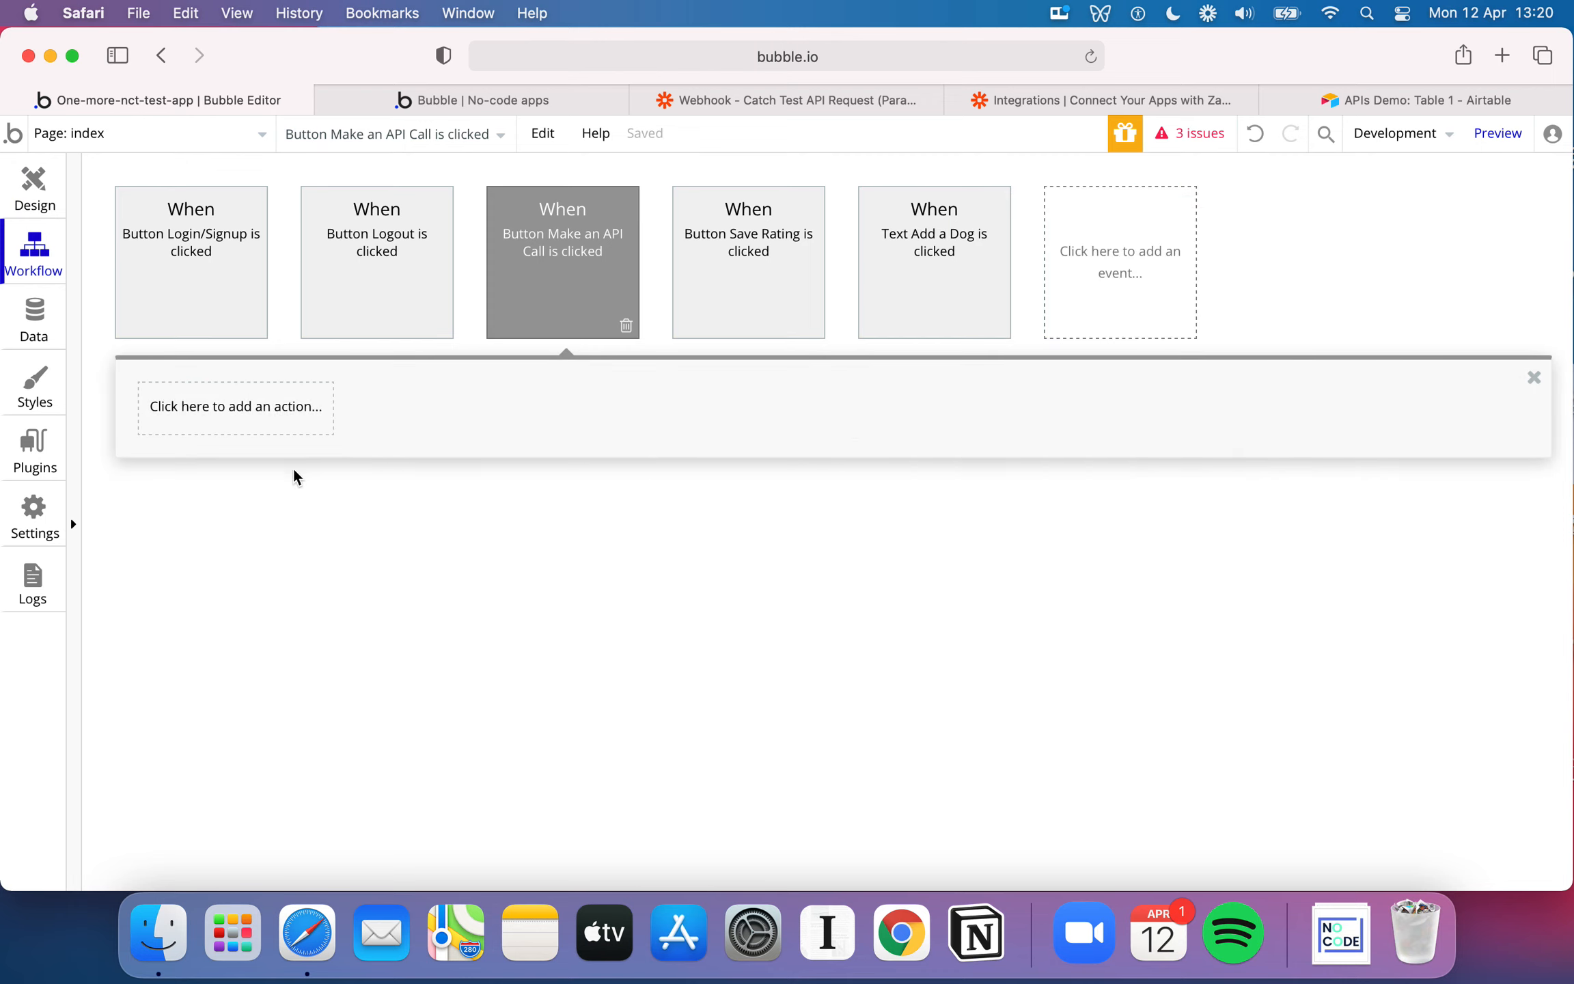
click(258, 408)
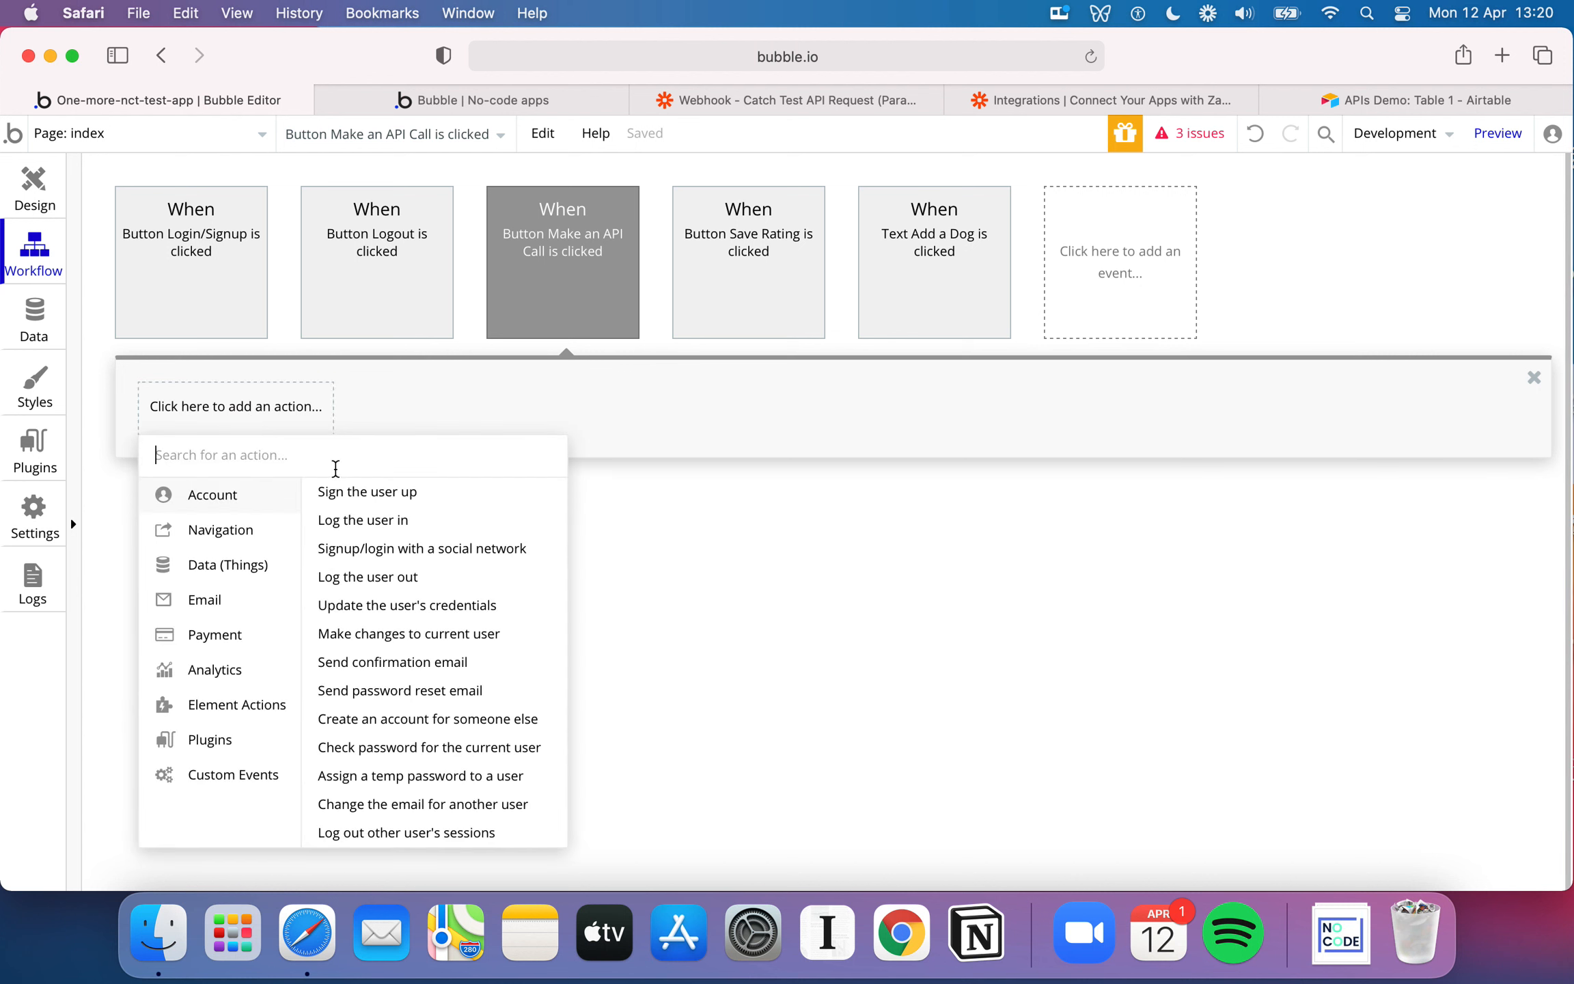
click(228, 564)
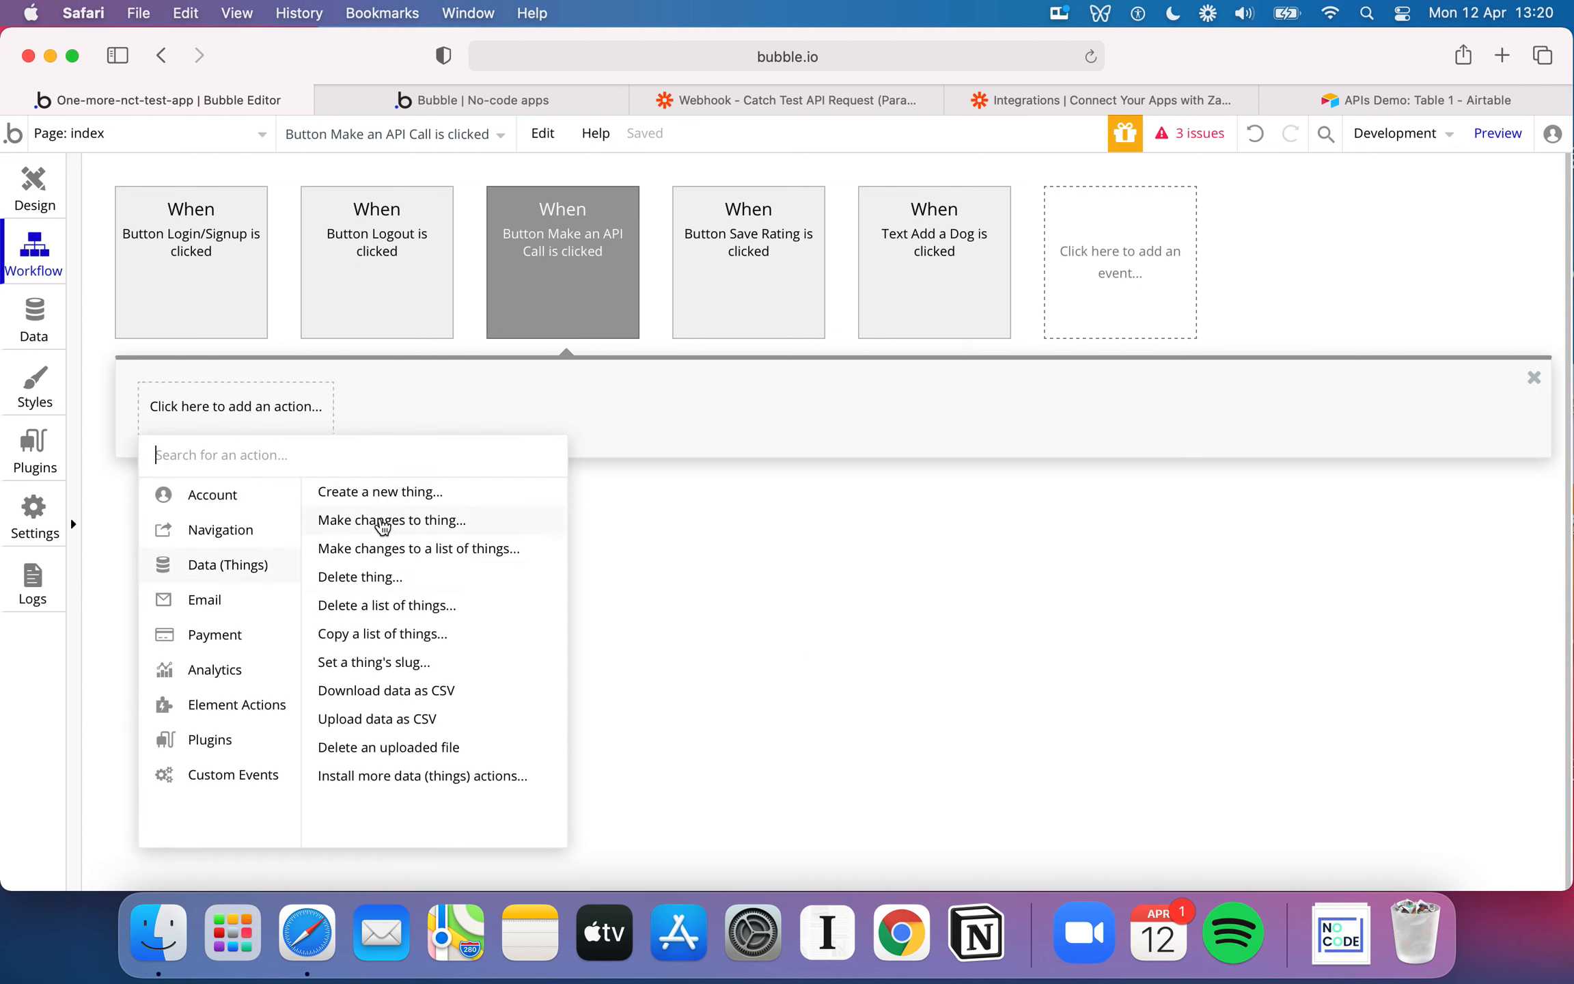
click(369, 493)
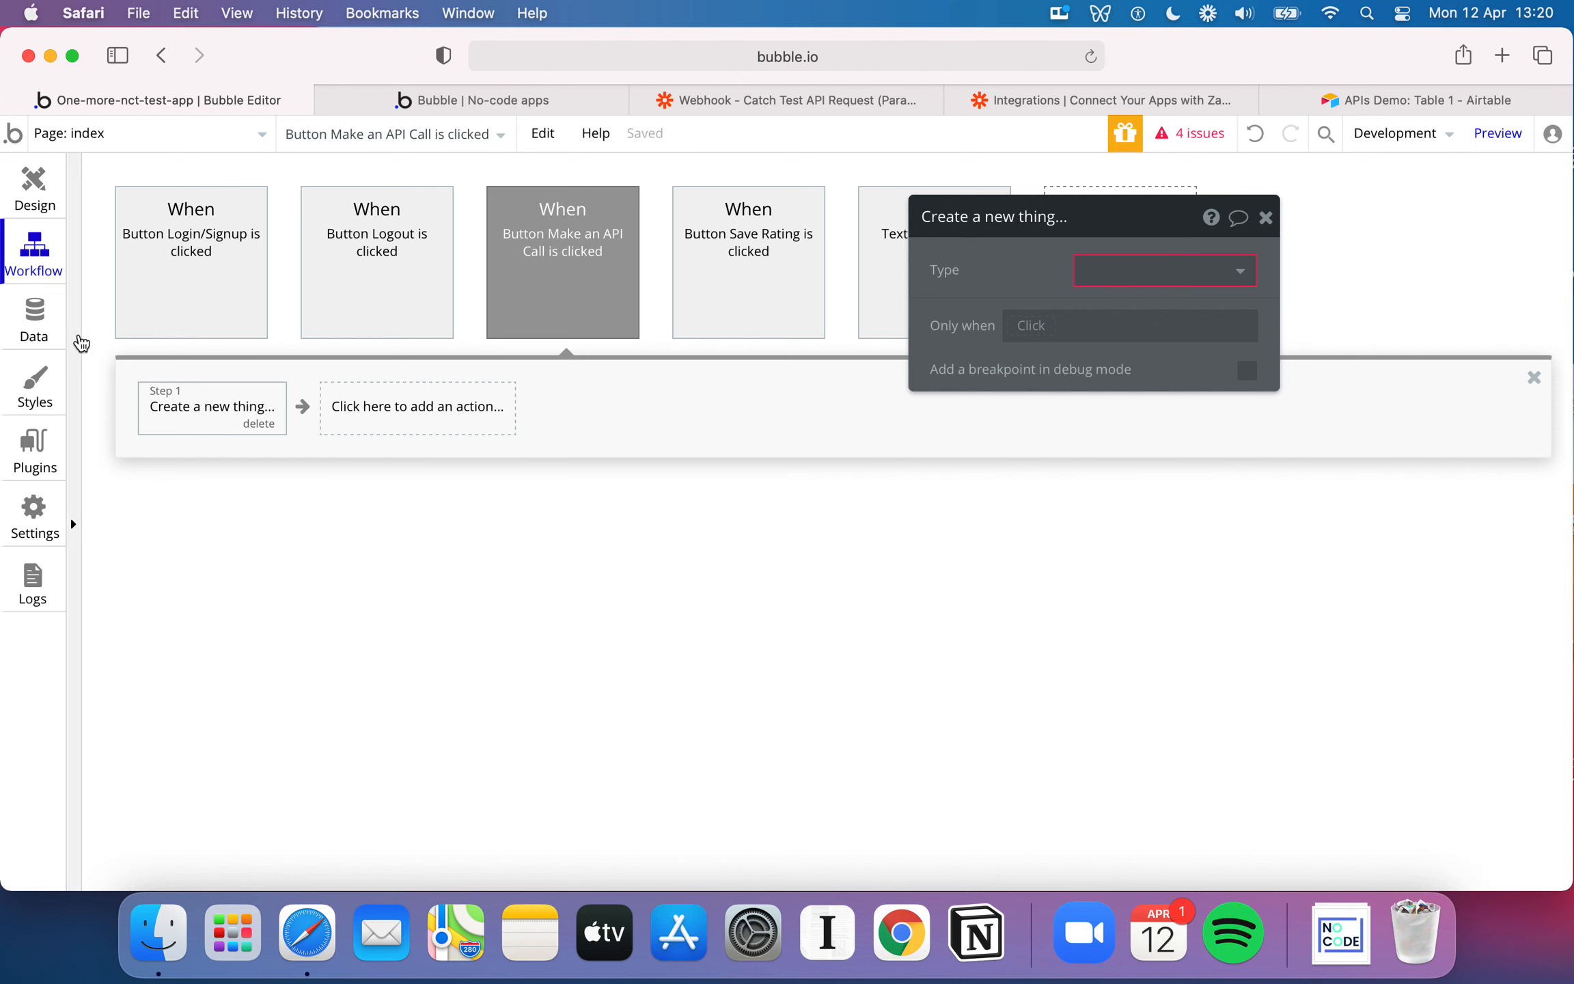
Delete the existing API Storage data type and create a new data type named API Storage
click(36, 336)
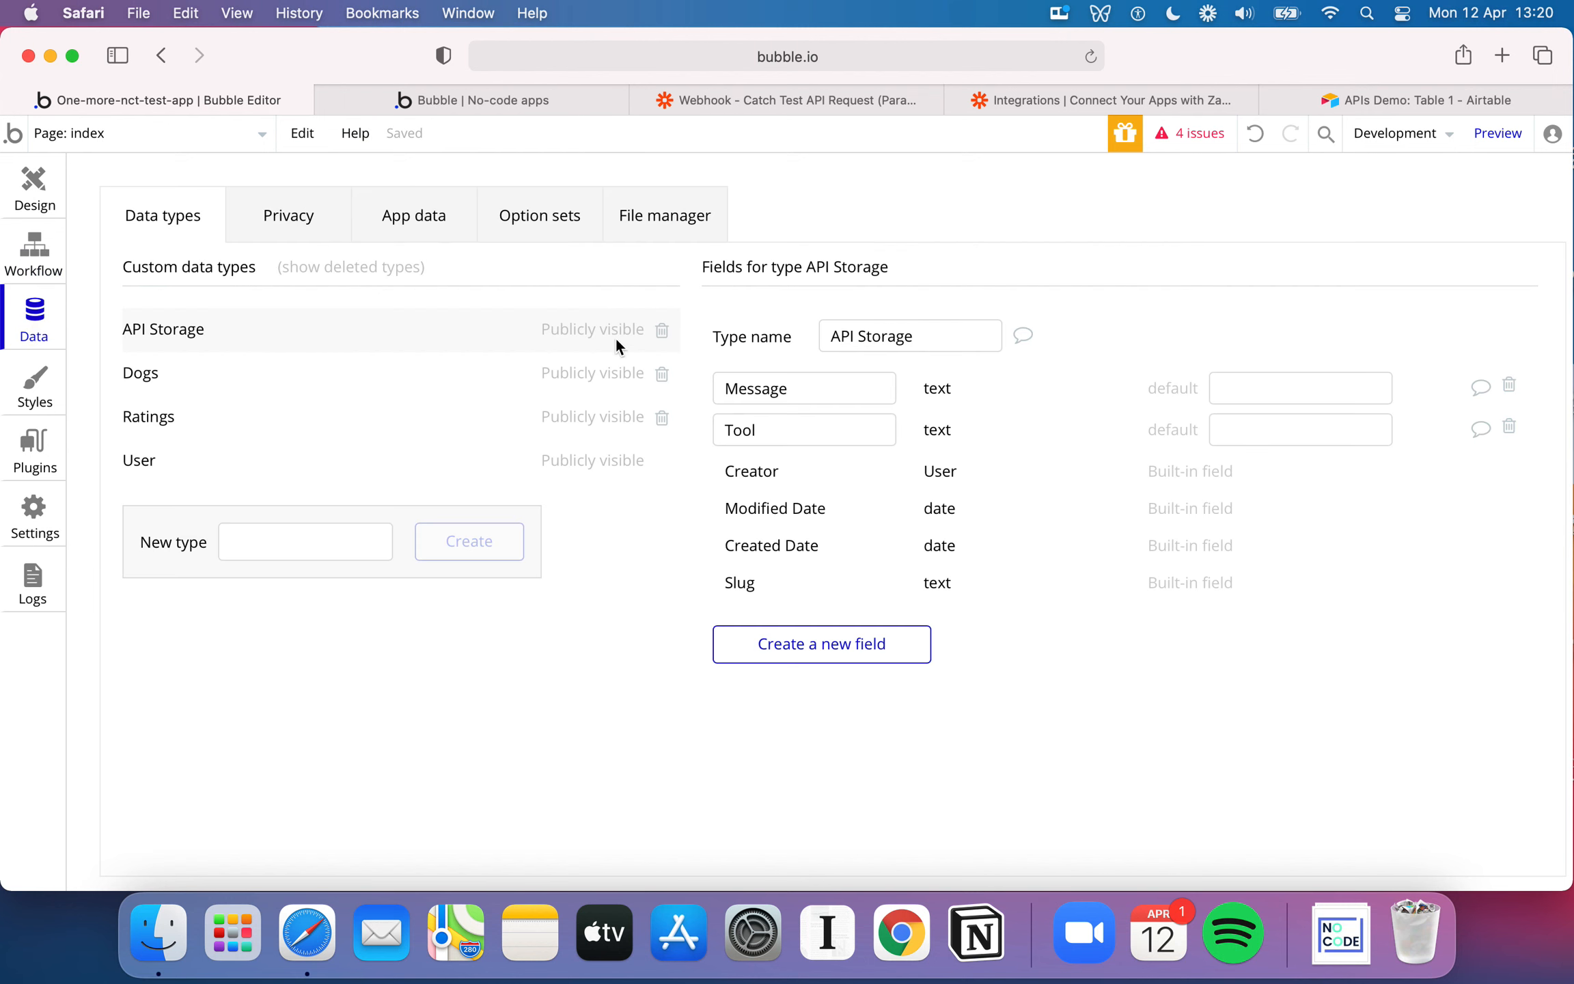
click(662, 331)
click(293, 496)
text(API S)
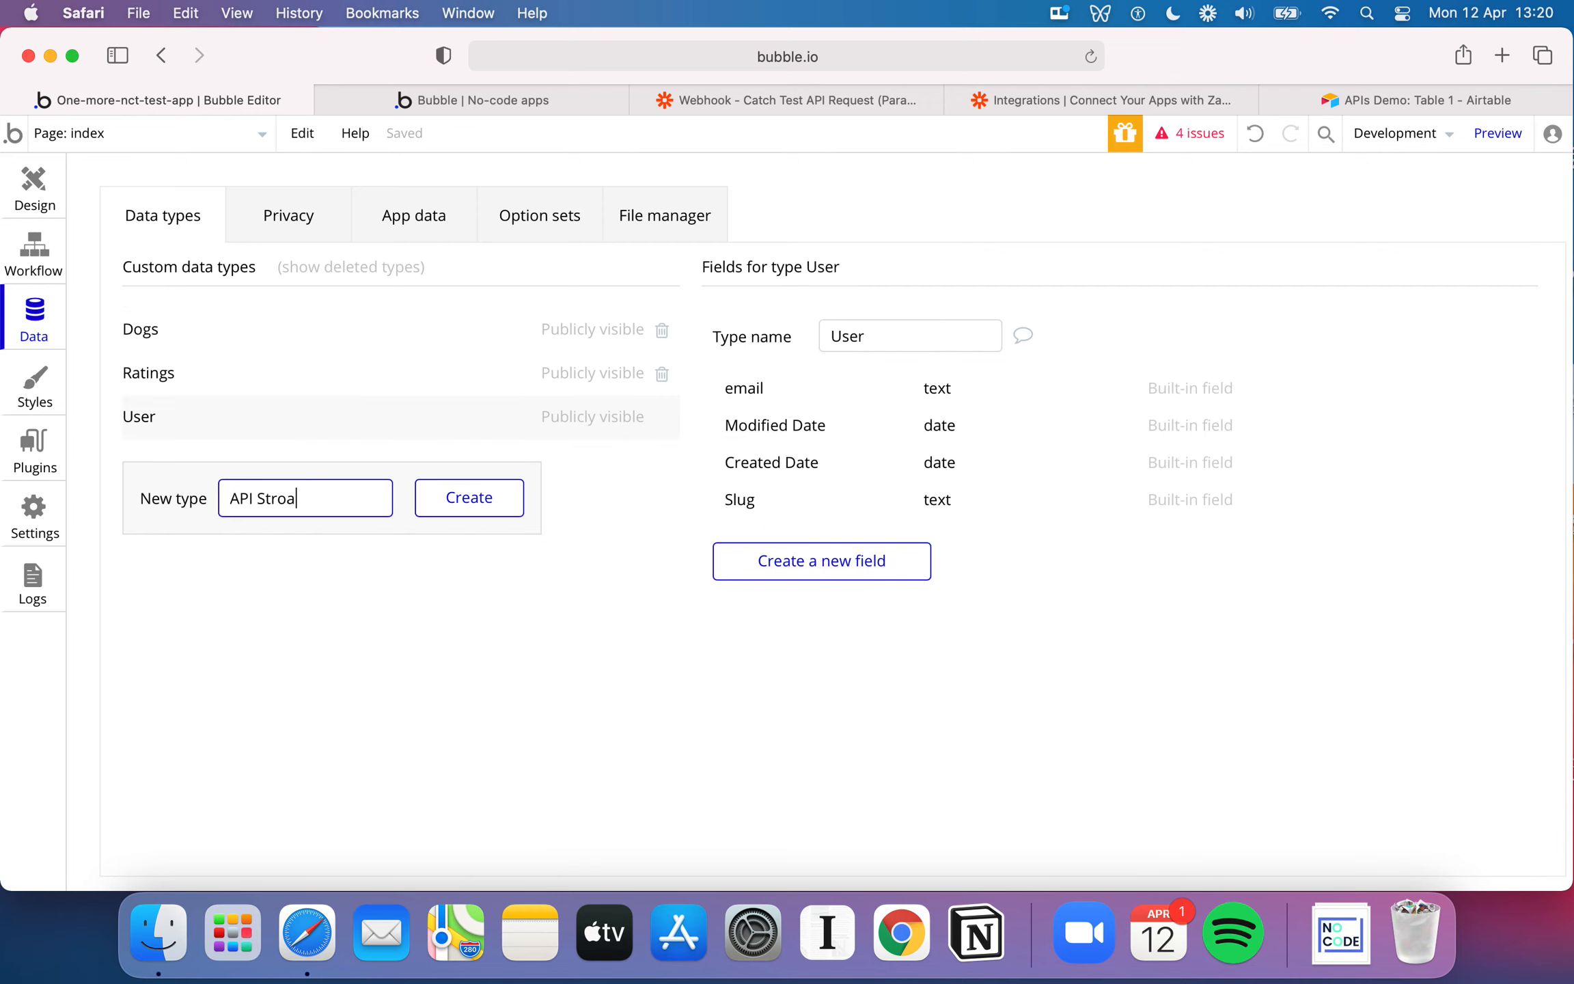
text(torafge)
click(455, 514)
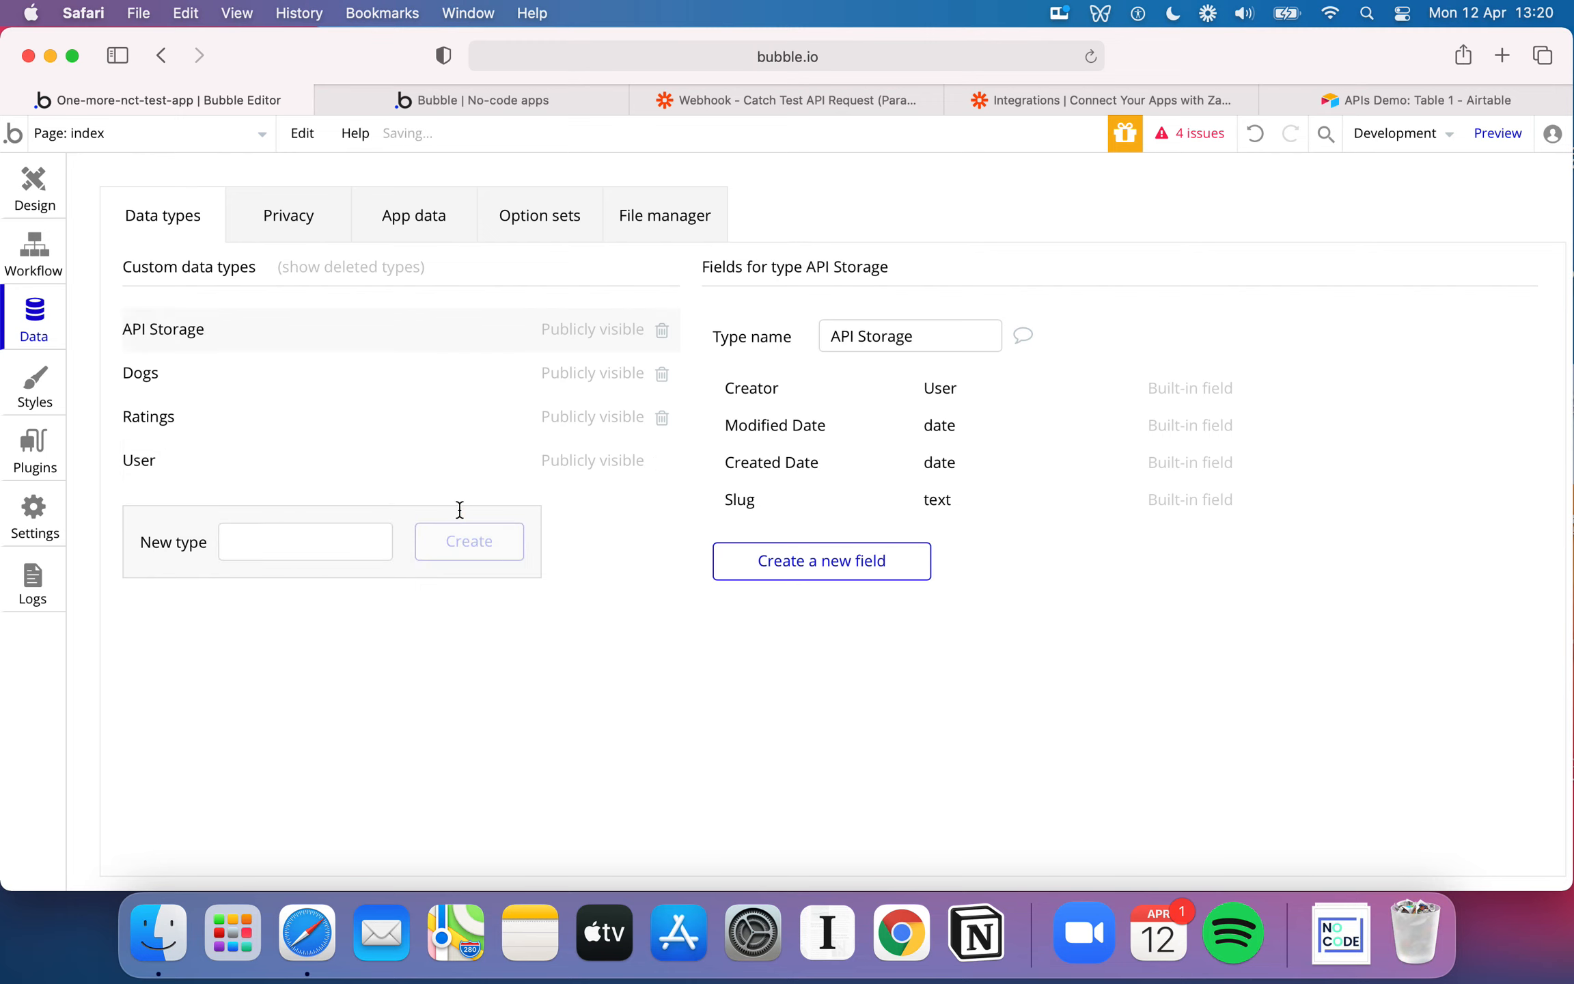
Add a field named Message of type text to the API Storage data type
click(889, 555)
text(Message)
click(854, 330)
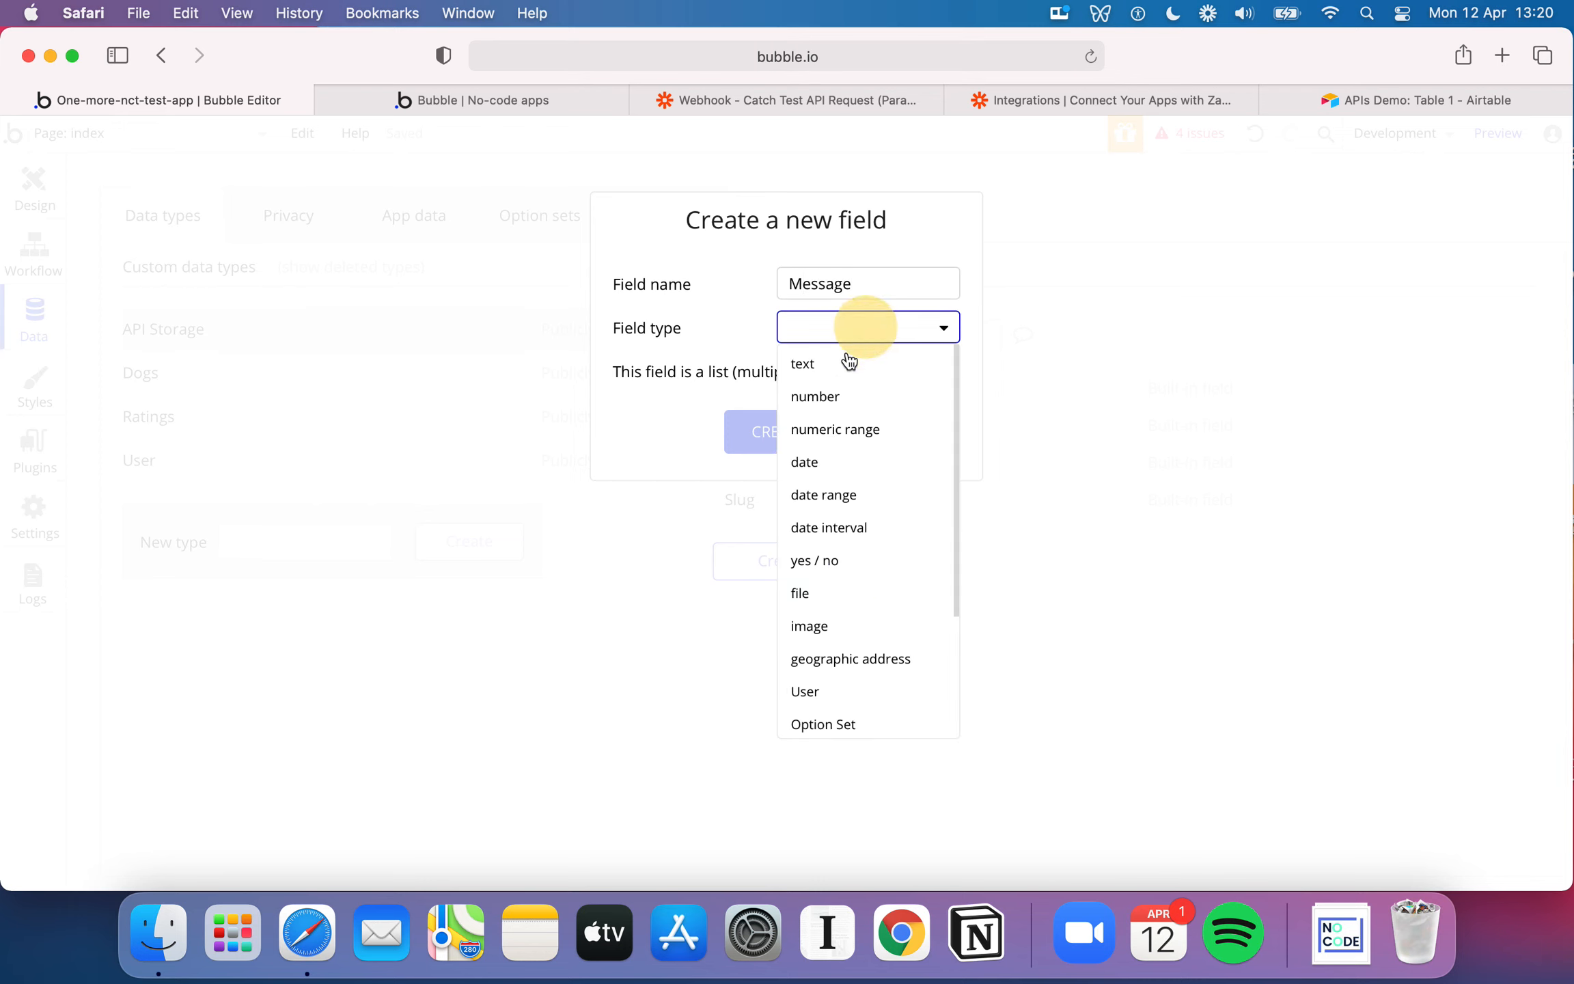
click(845, 360)
click(803, 431)
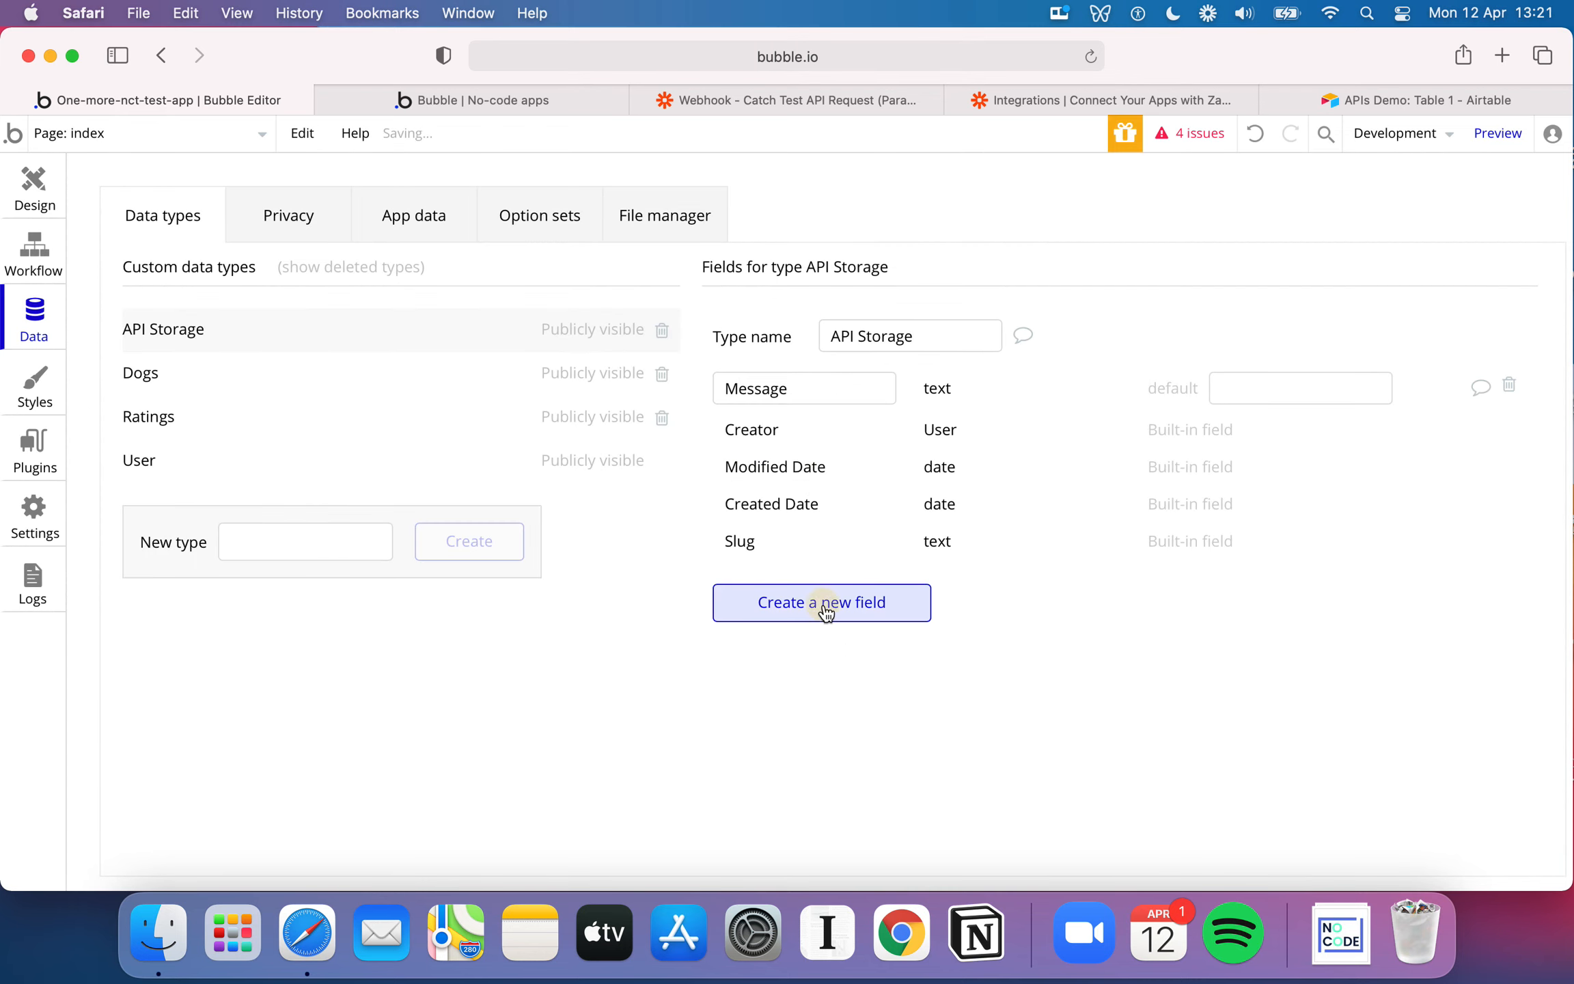
Add a field named Tool of type text to the API Storage data type
click(825, 610)
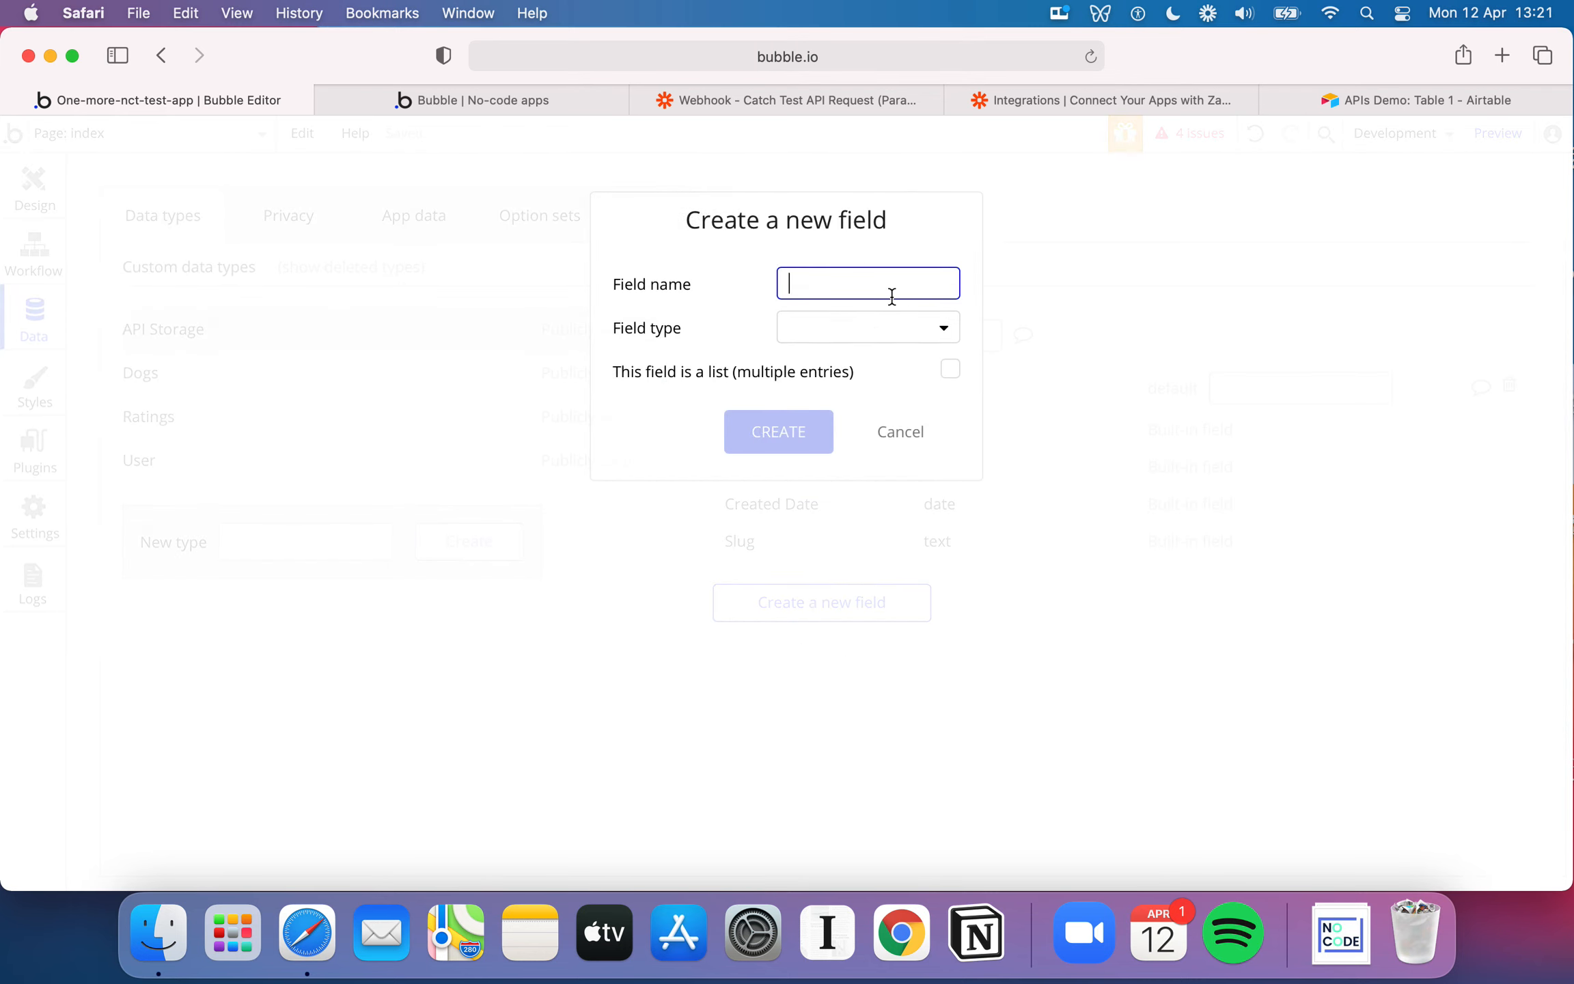
click(877, 332)
scroll(847, 534, down, 5)
scroll(848, 532, up, 5)
click(827, 360)
click(804, 418)
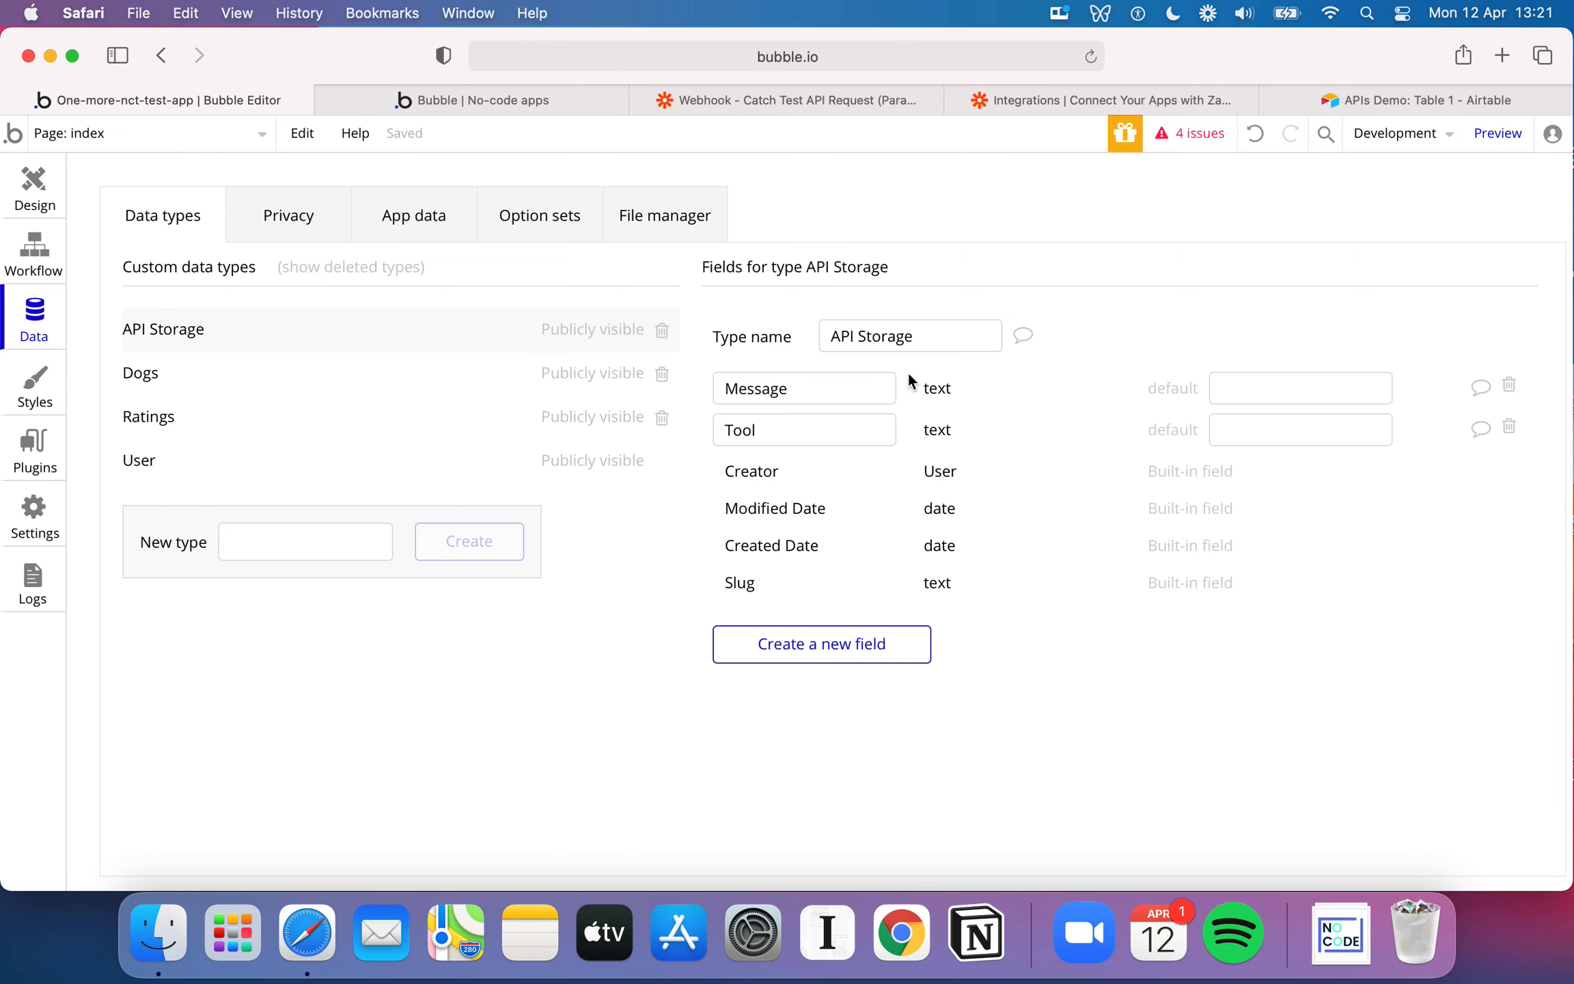
Check the Tool and Message columns of Table 1 in Airtable's APIs Demo base, and return to the Bubble editor
click(1368, 98)
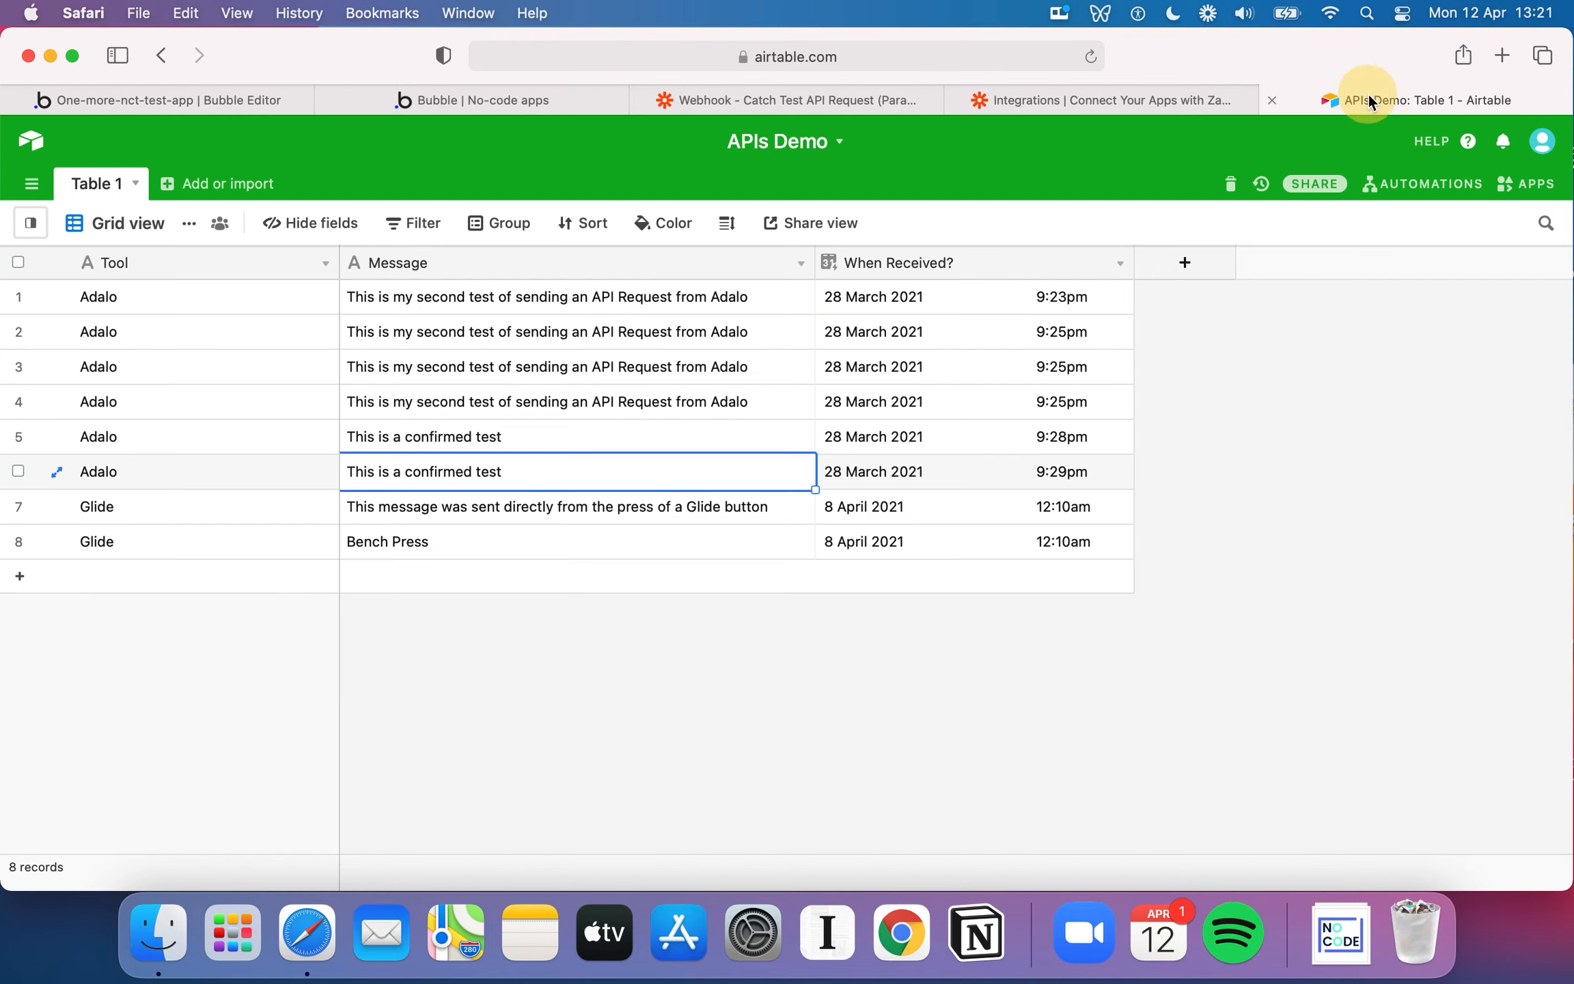
click(469, 105)
click(213, 99)
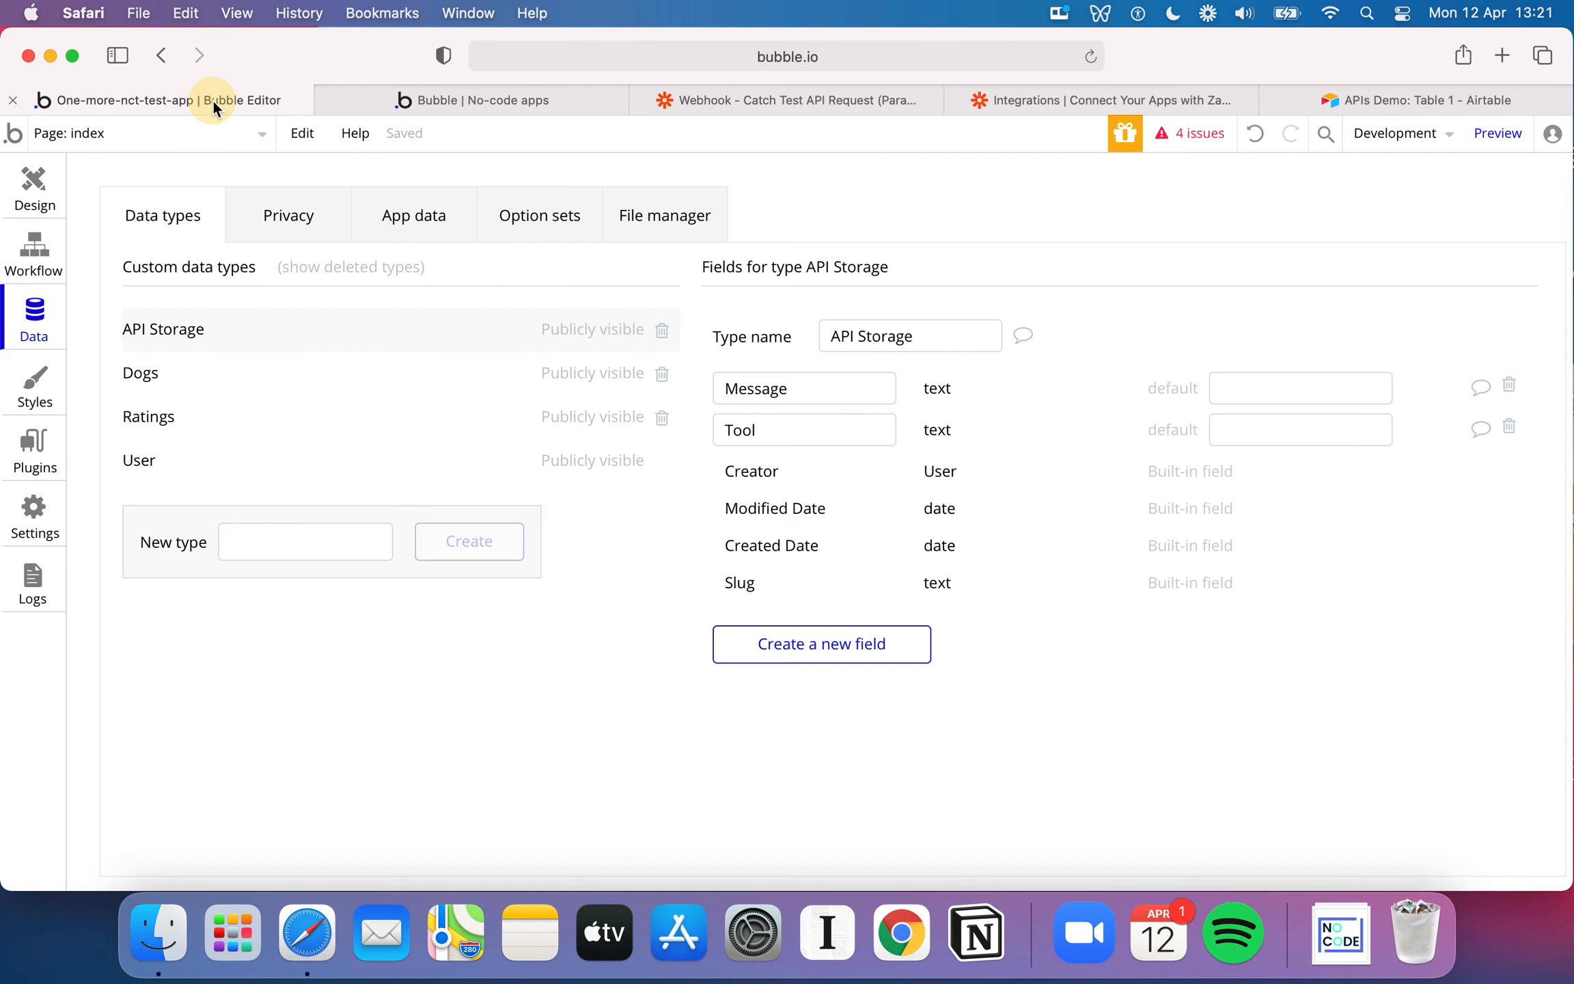
Set the type of the workflow's "Create a new thing" action to API Storage and add all its fields
click(26, 269)
click(218, 408)
click(1194, 275)
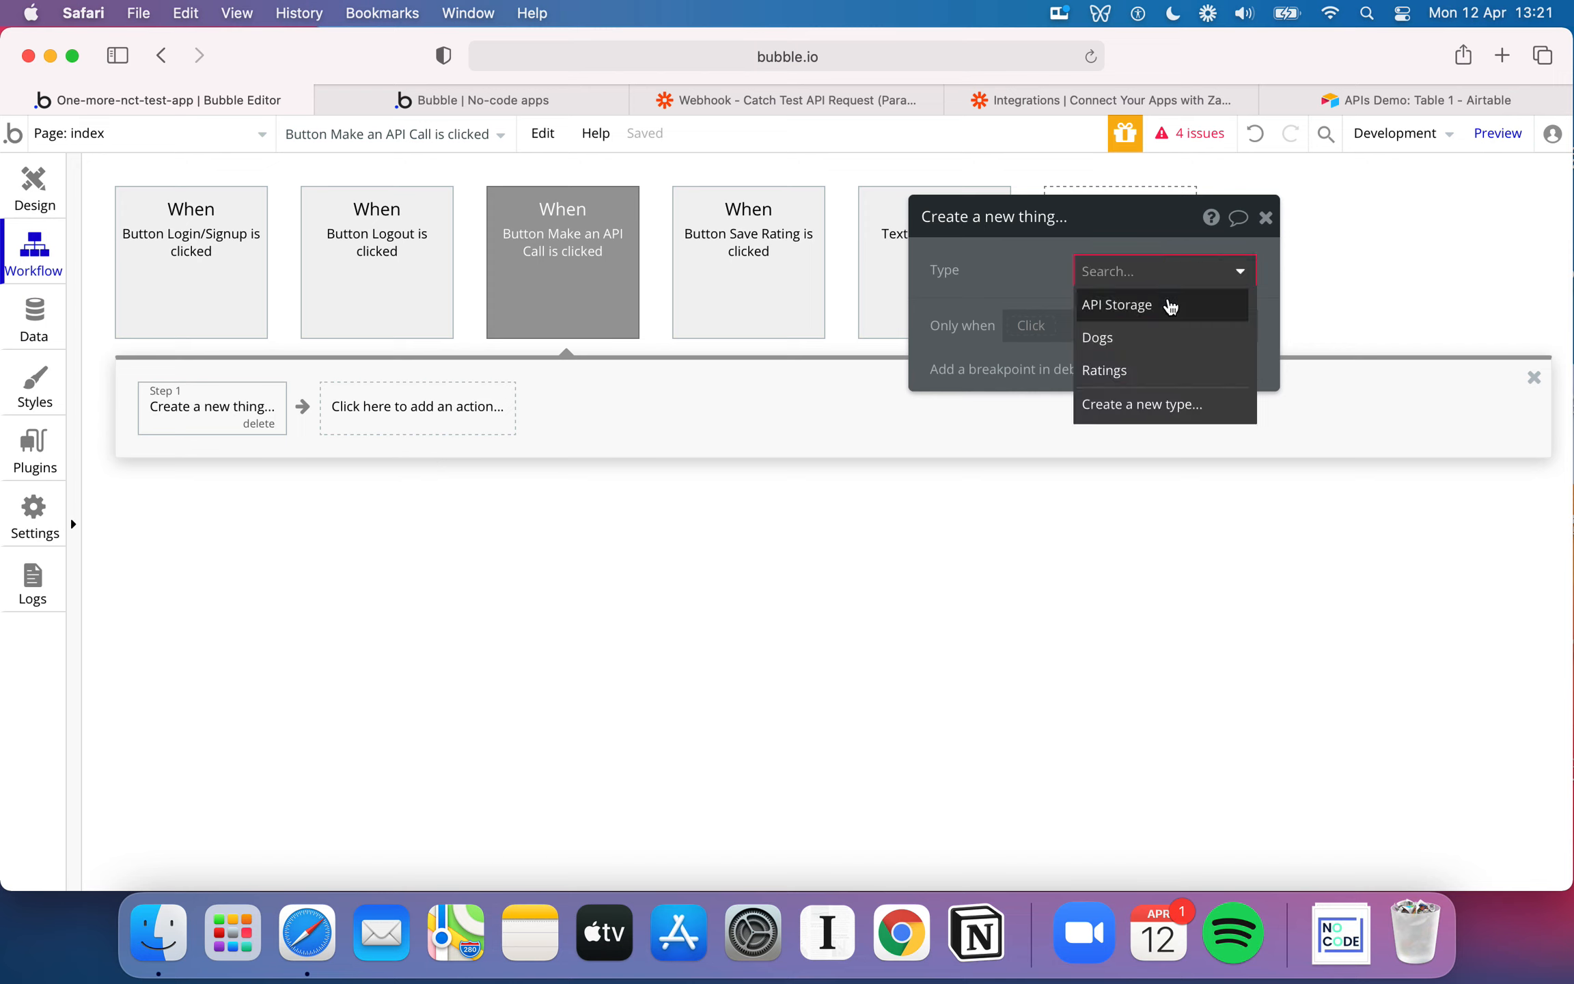
click(1164, 305)
click(1200, 356)
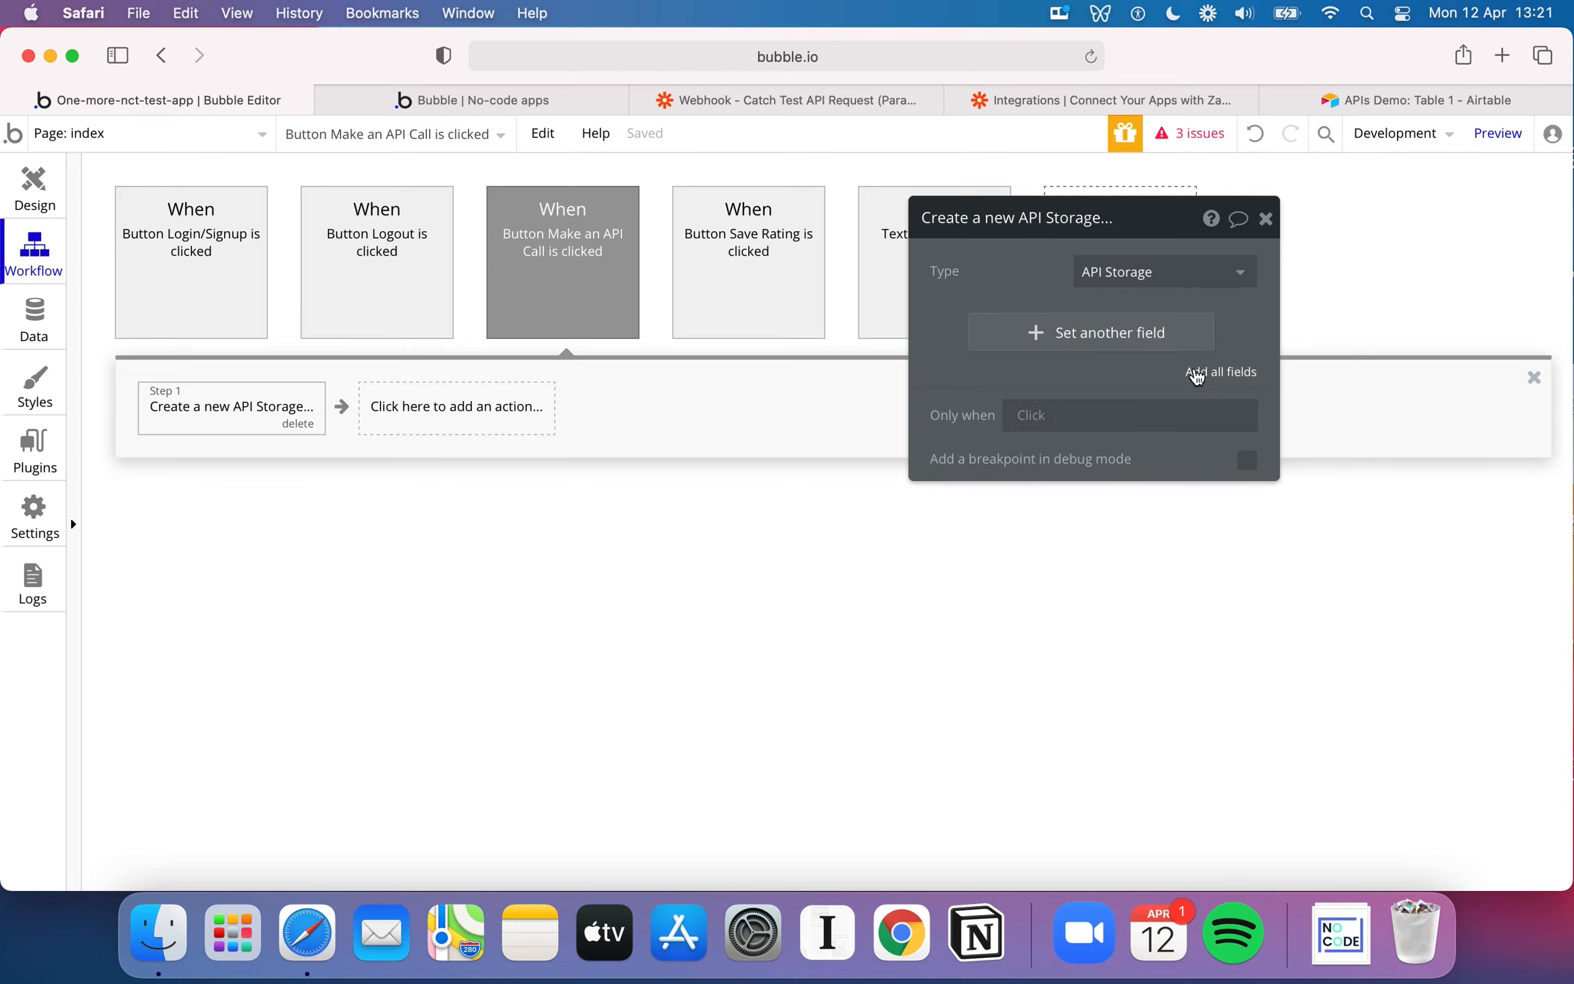
click(1196, 371)
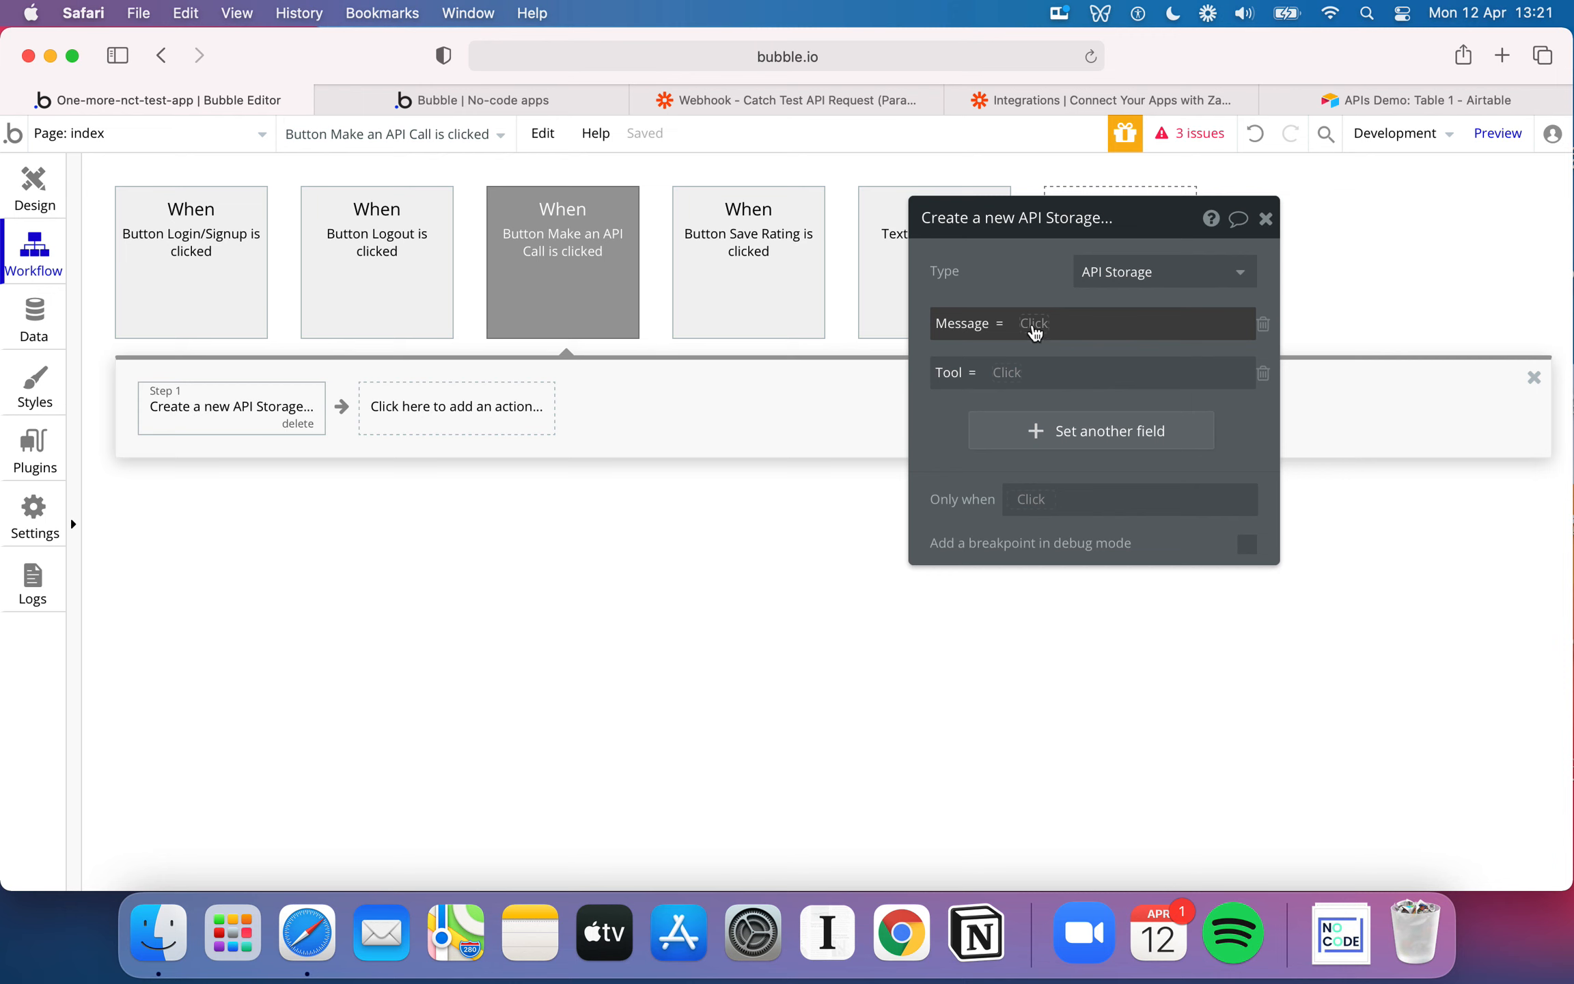
Set the Message value to "Get data from an external API" and open its API provider choices
click(1033, 324)
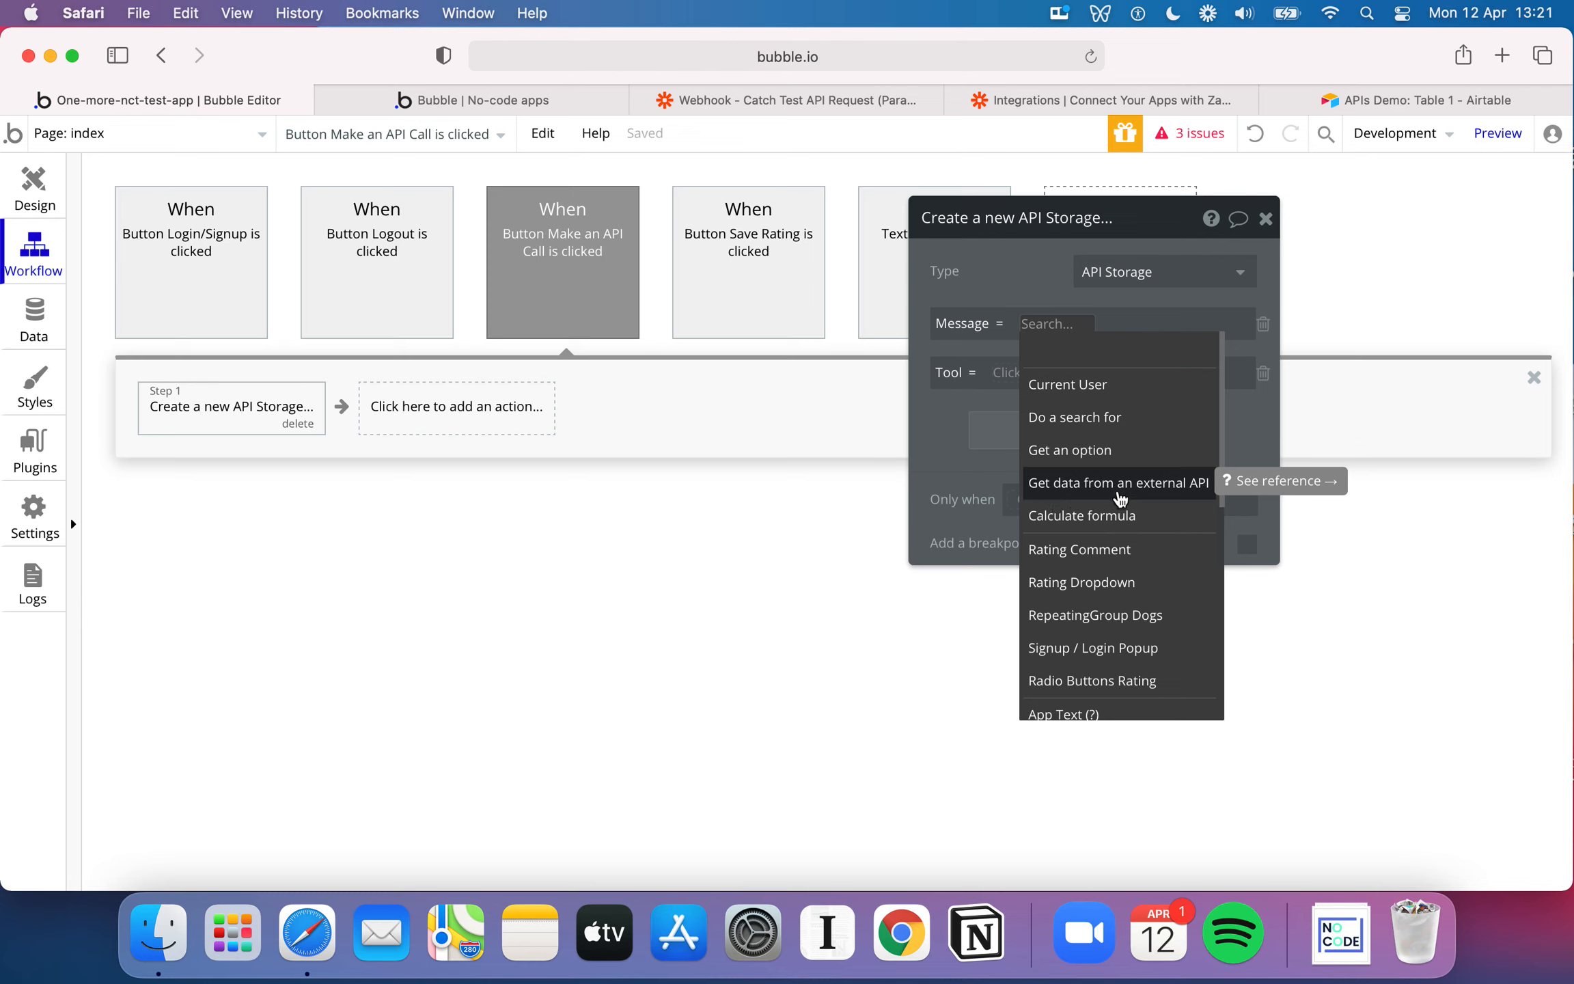
click(1123, 493)
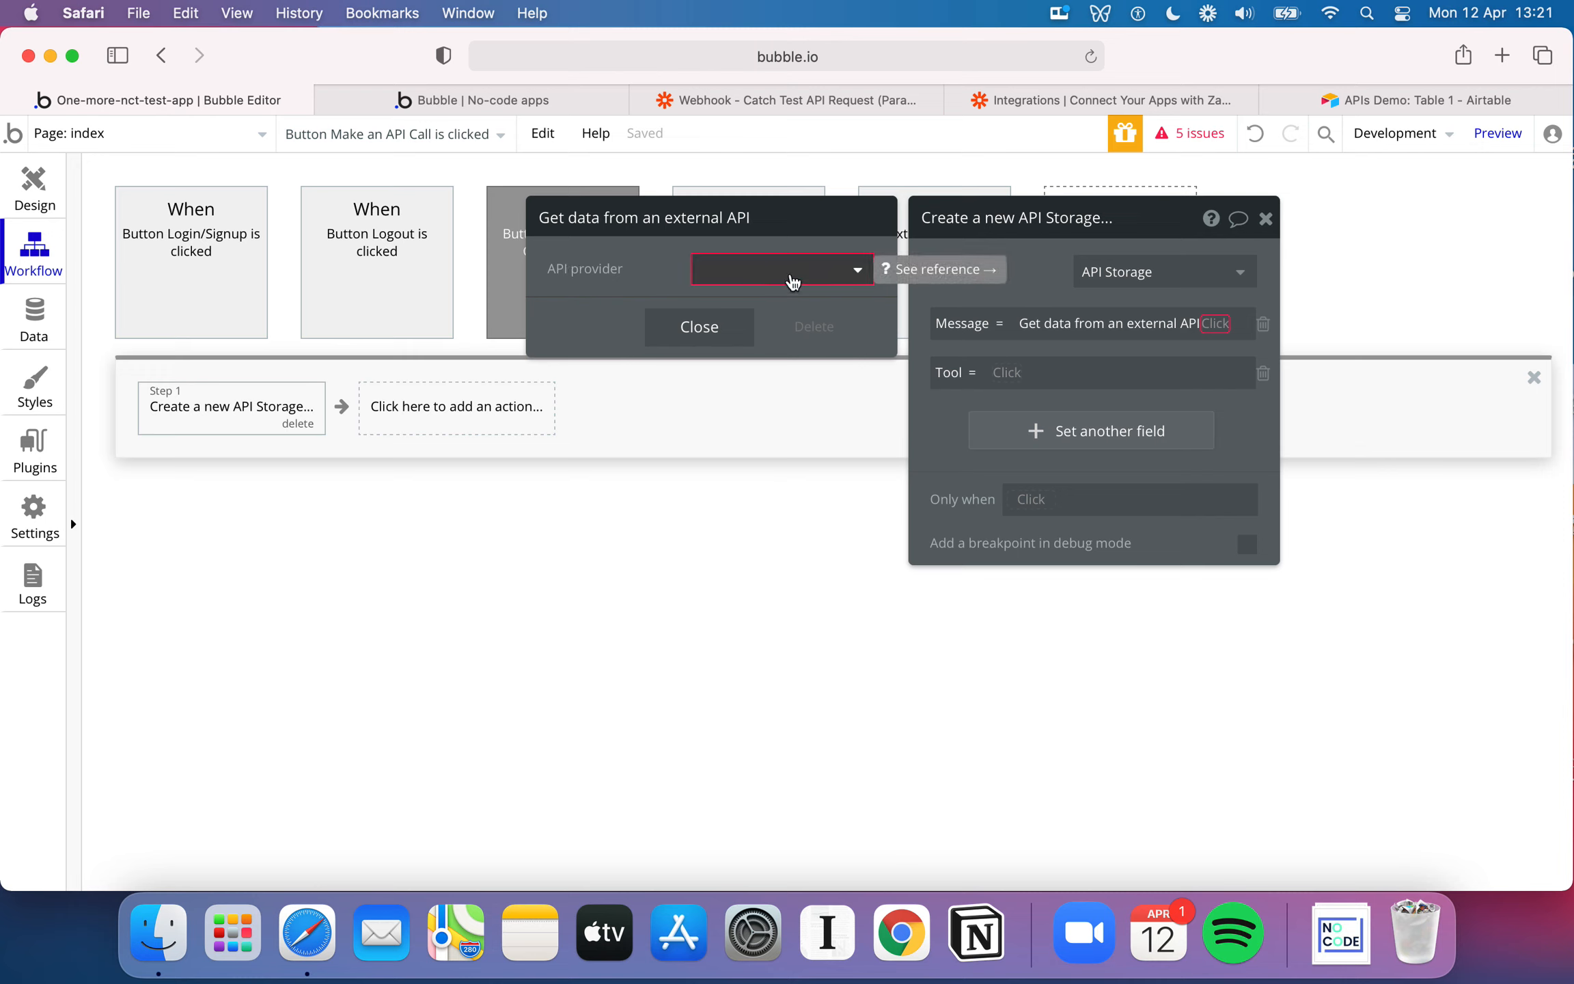
click(791, 277)
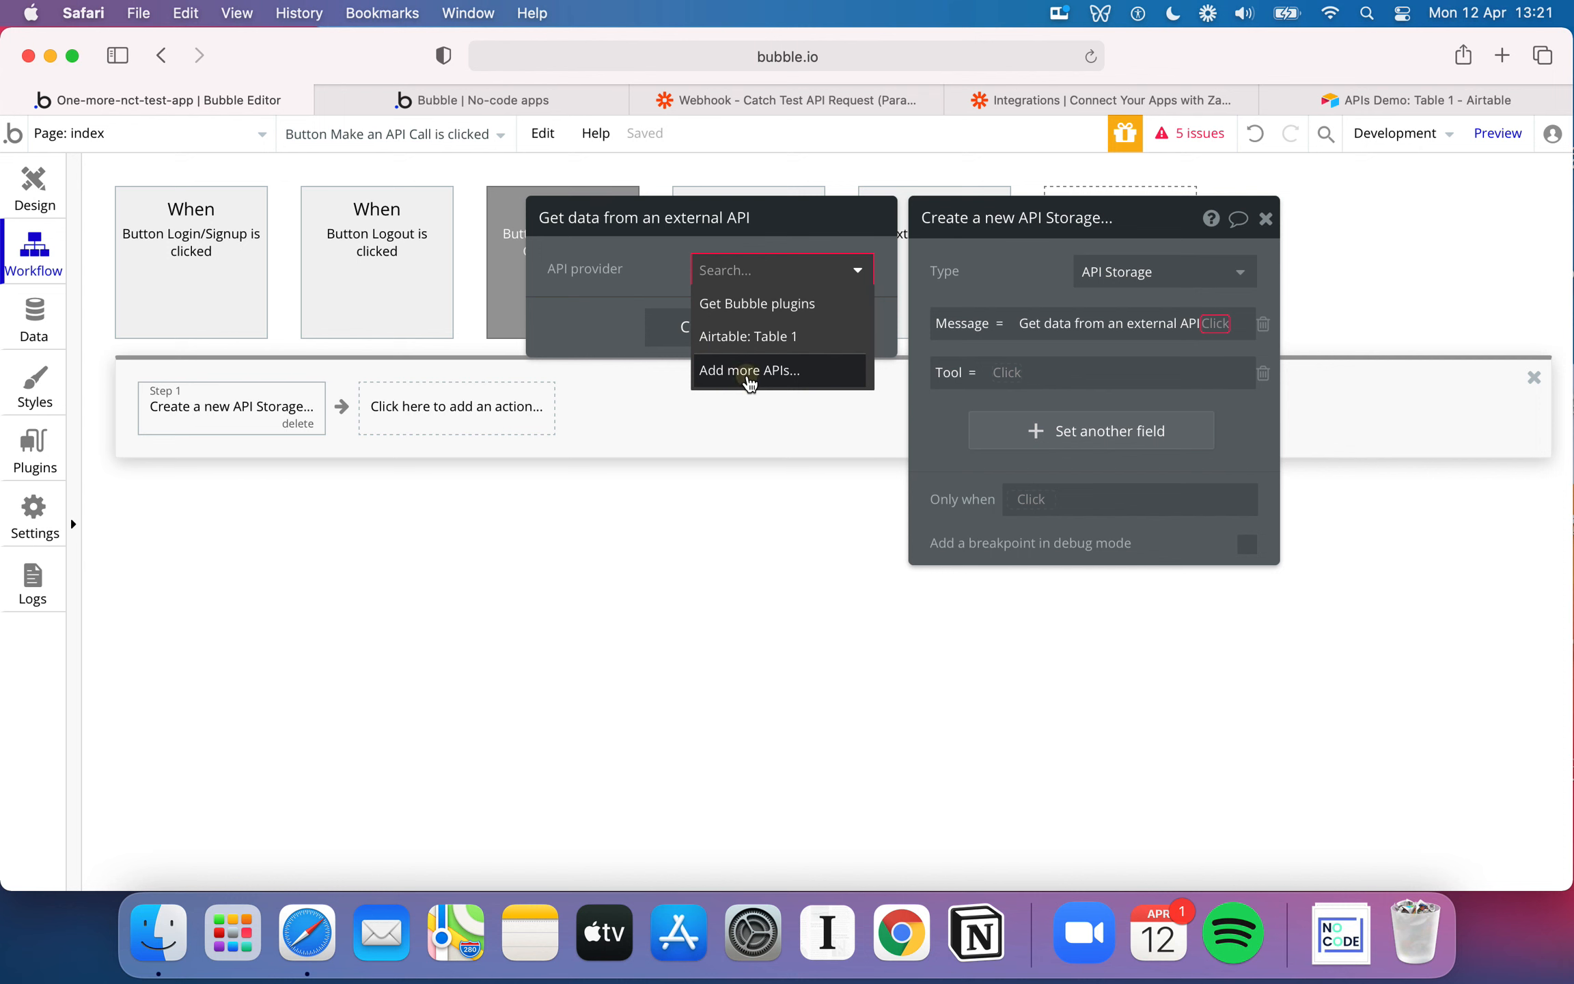
Browse the API plugins offered for adding more APIs, including Airtable, and leave the plugin list without installing any
click(750, 372)
scroll(844, 444, down, 8)
scroll(843, 445, down, 15)
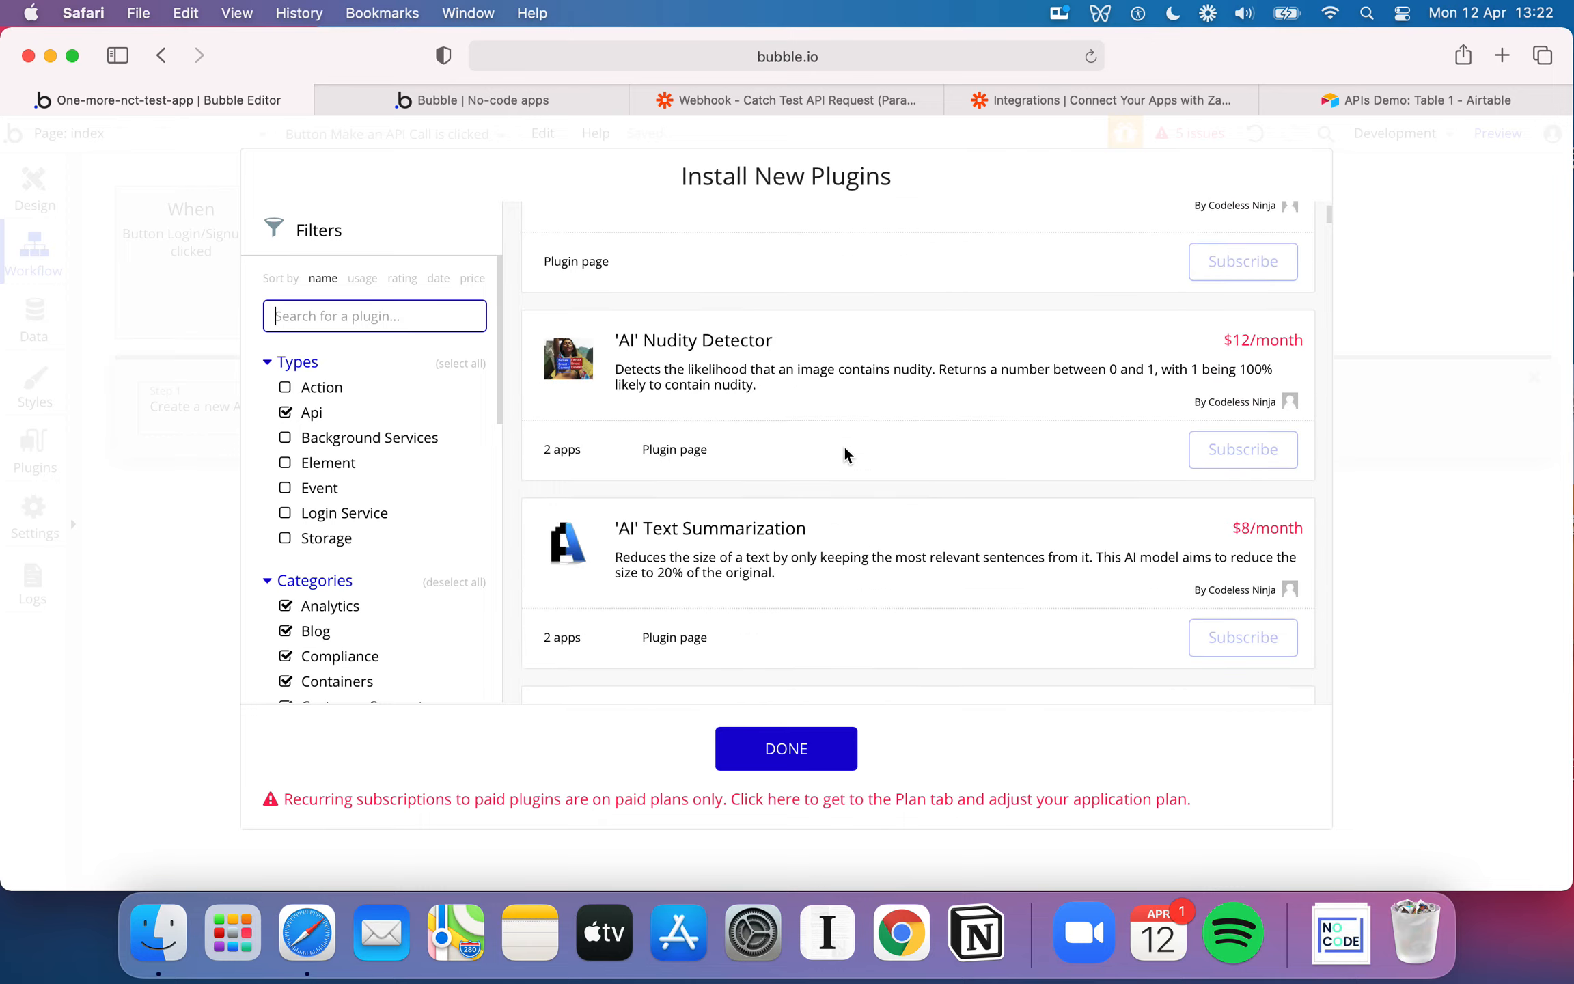
scroll(844, 445, down, 15)
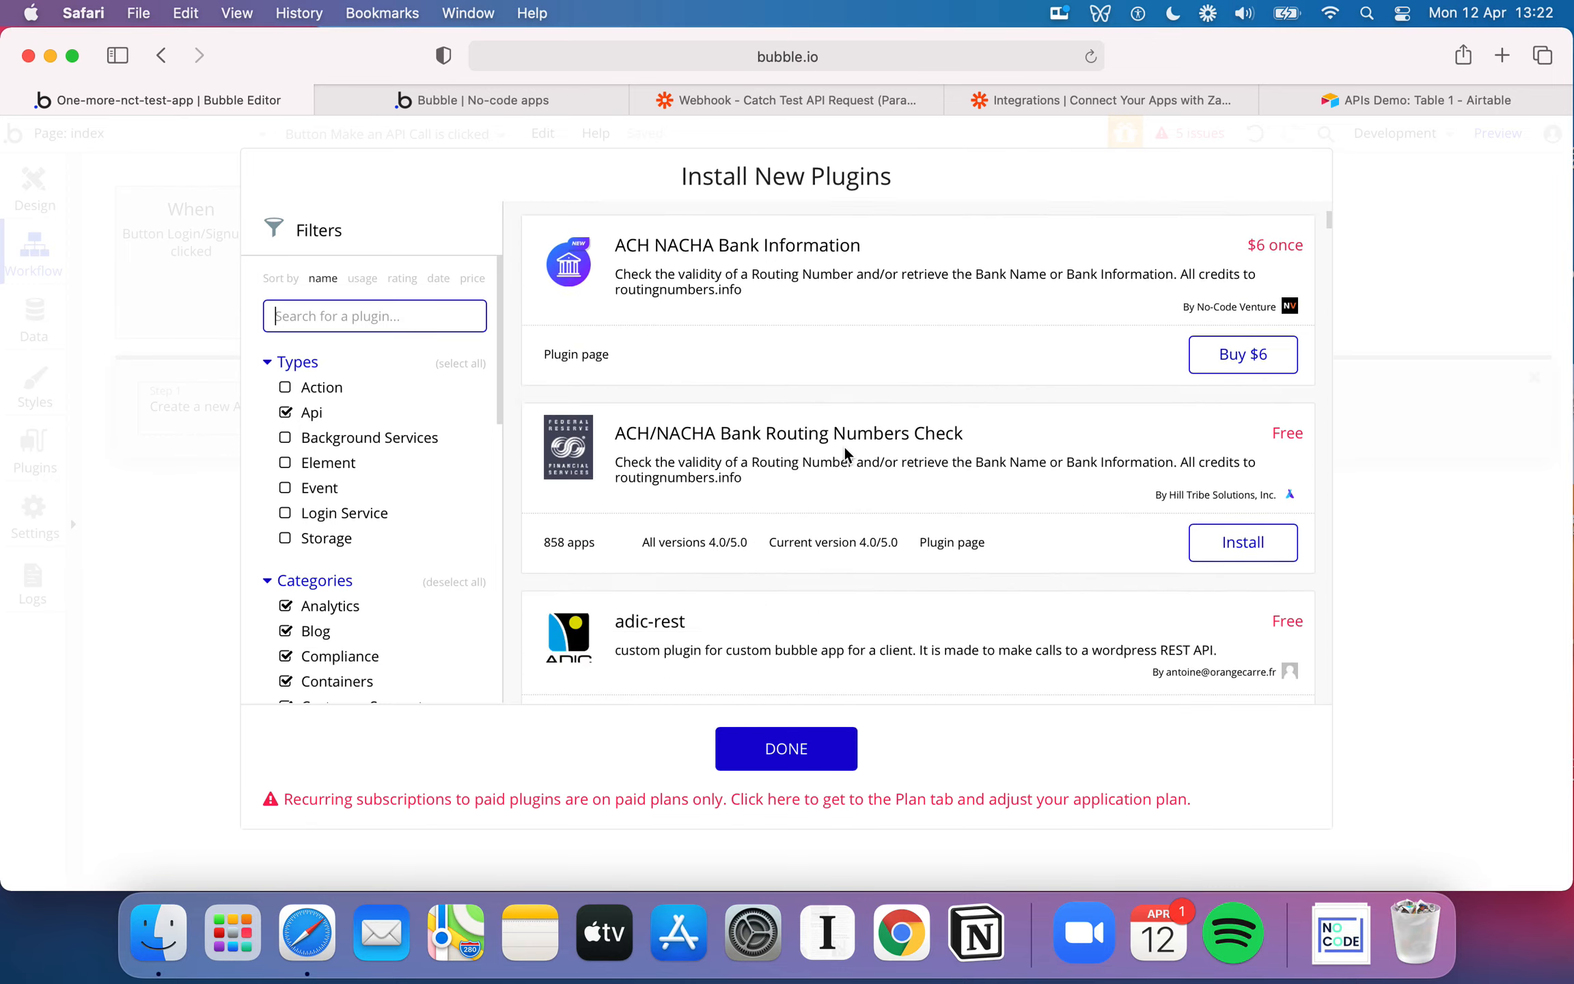
scroll(845, 446, down, 5)
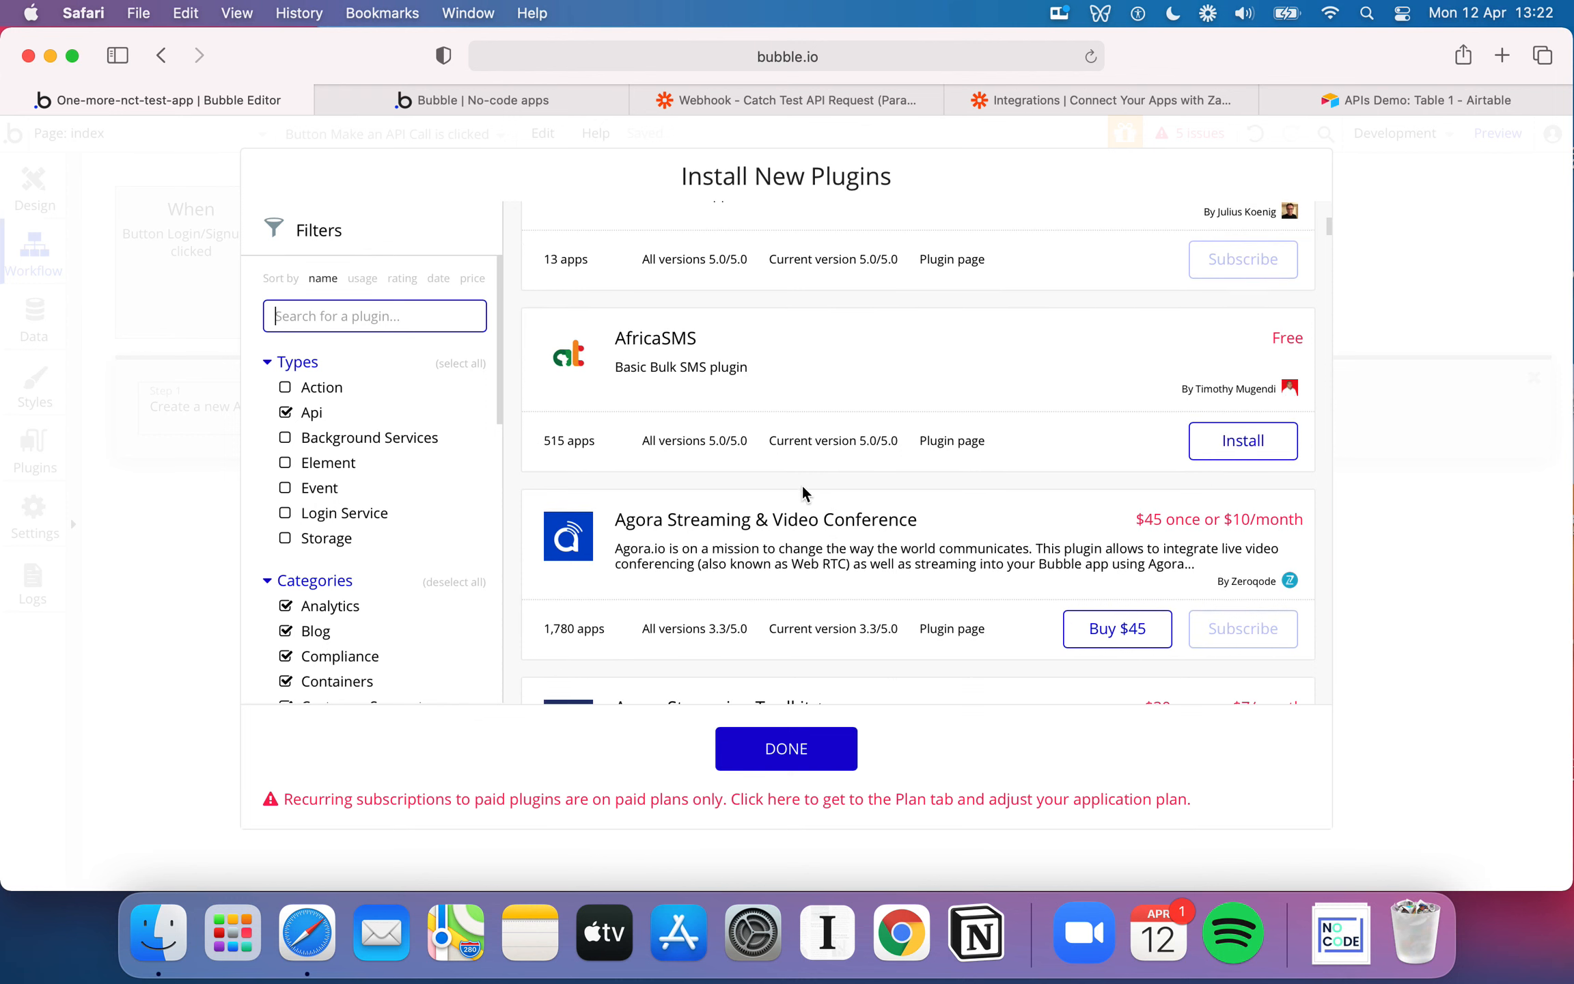
scroll(858, 380, down, 3)
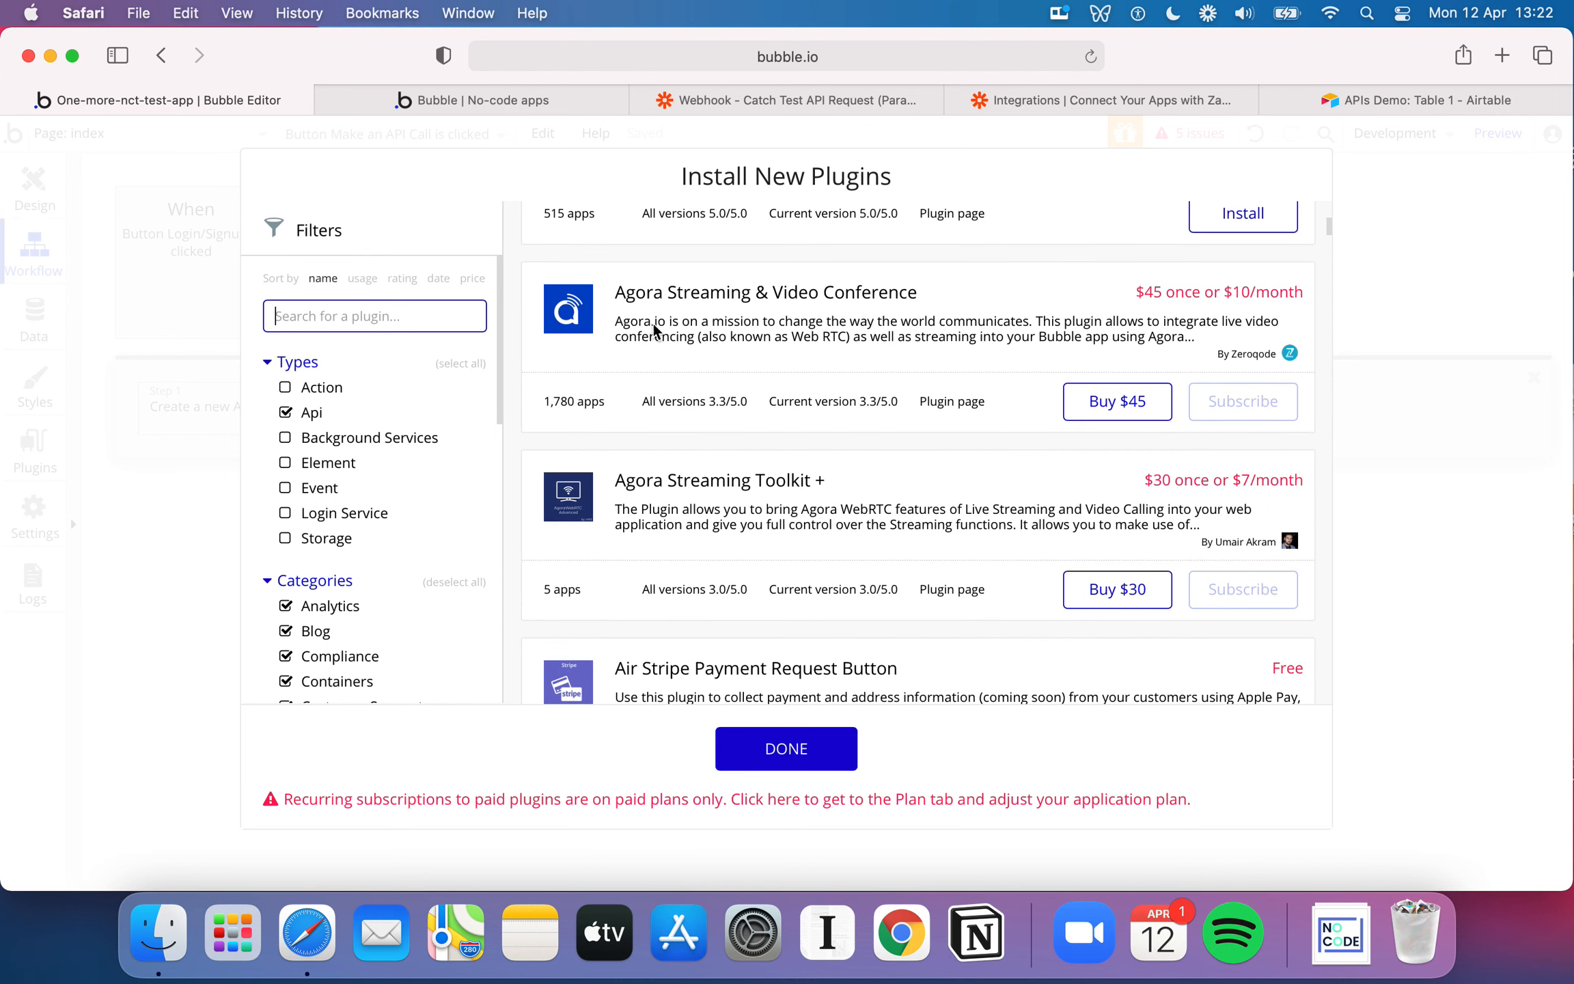
scroll(938, 377, down, 6)
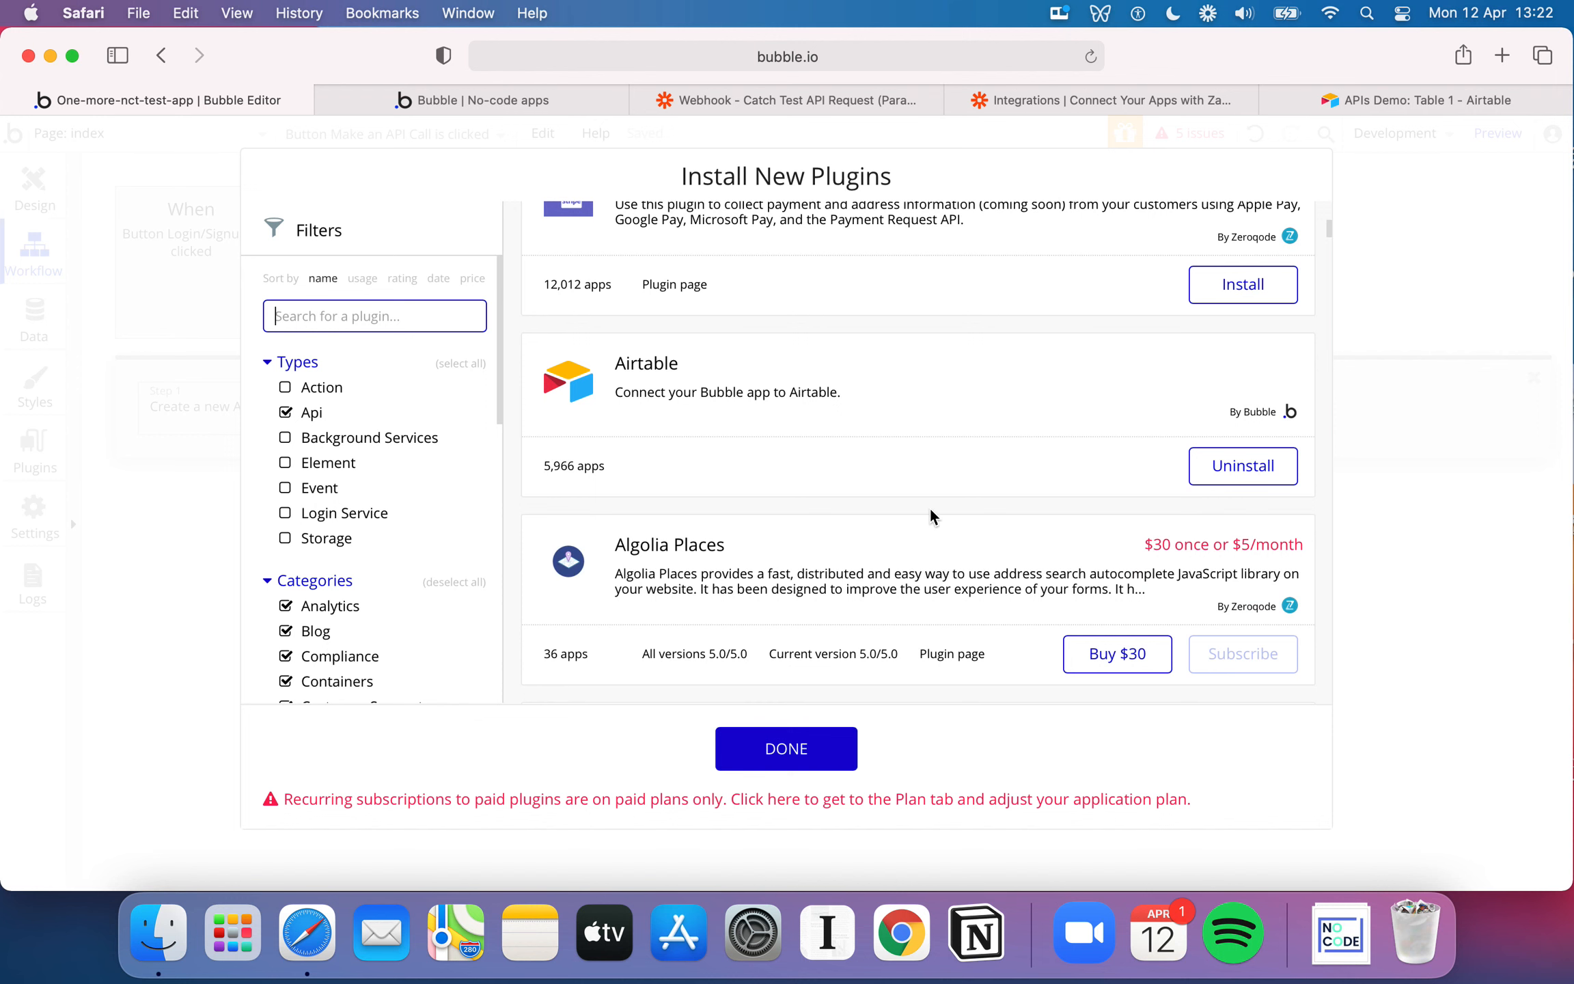
scroll(930, 508, down, 8)
scroll(930, 514, down, 20)
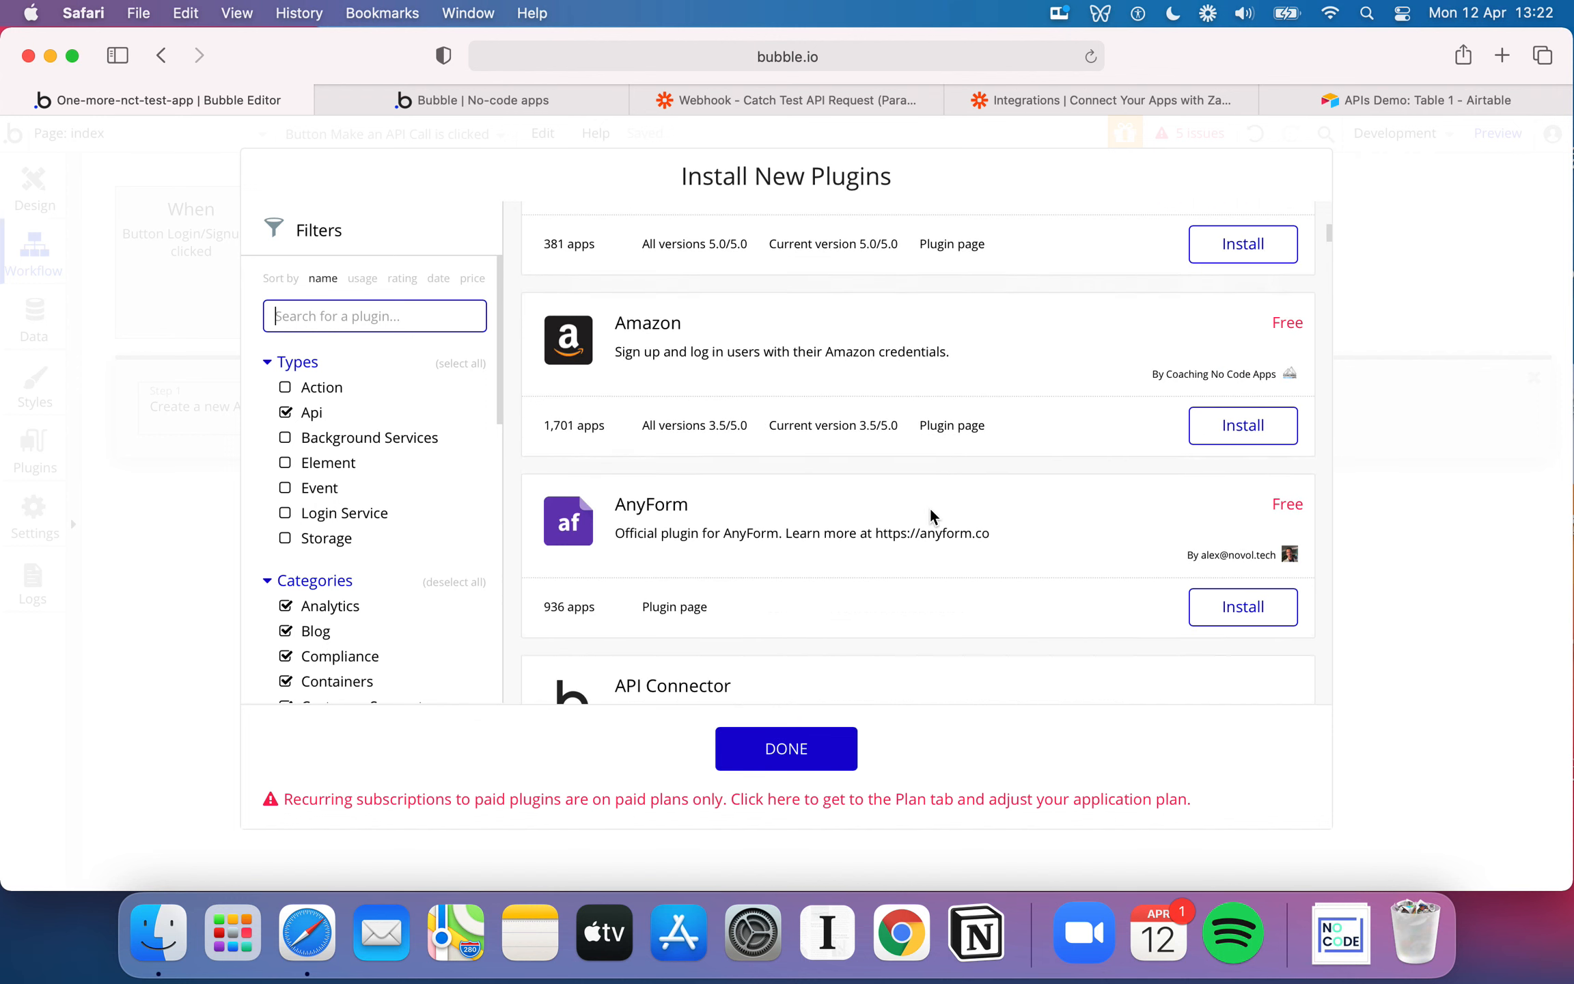
scroll(930, 514, down, 20)
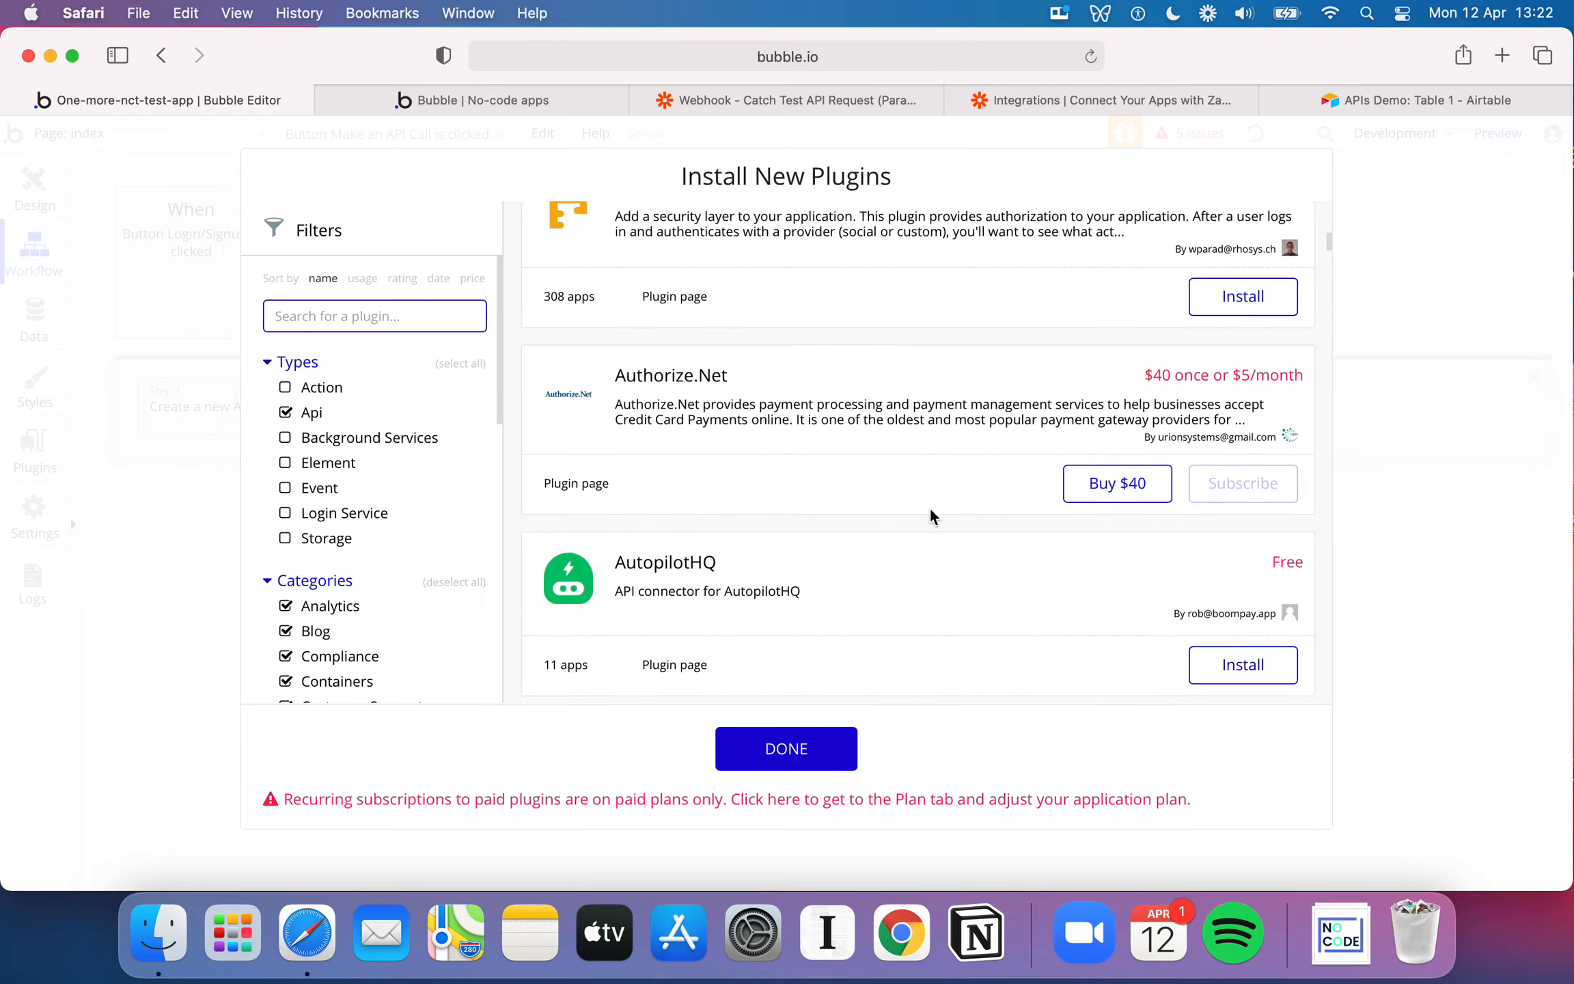
scroll(930, 514, down, 20)
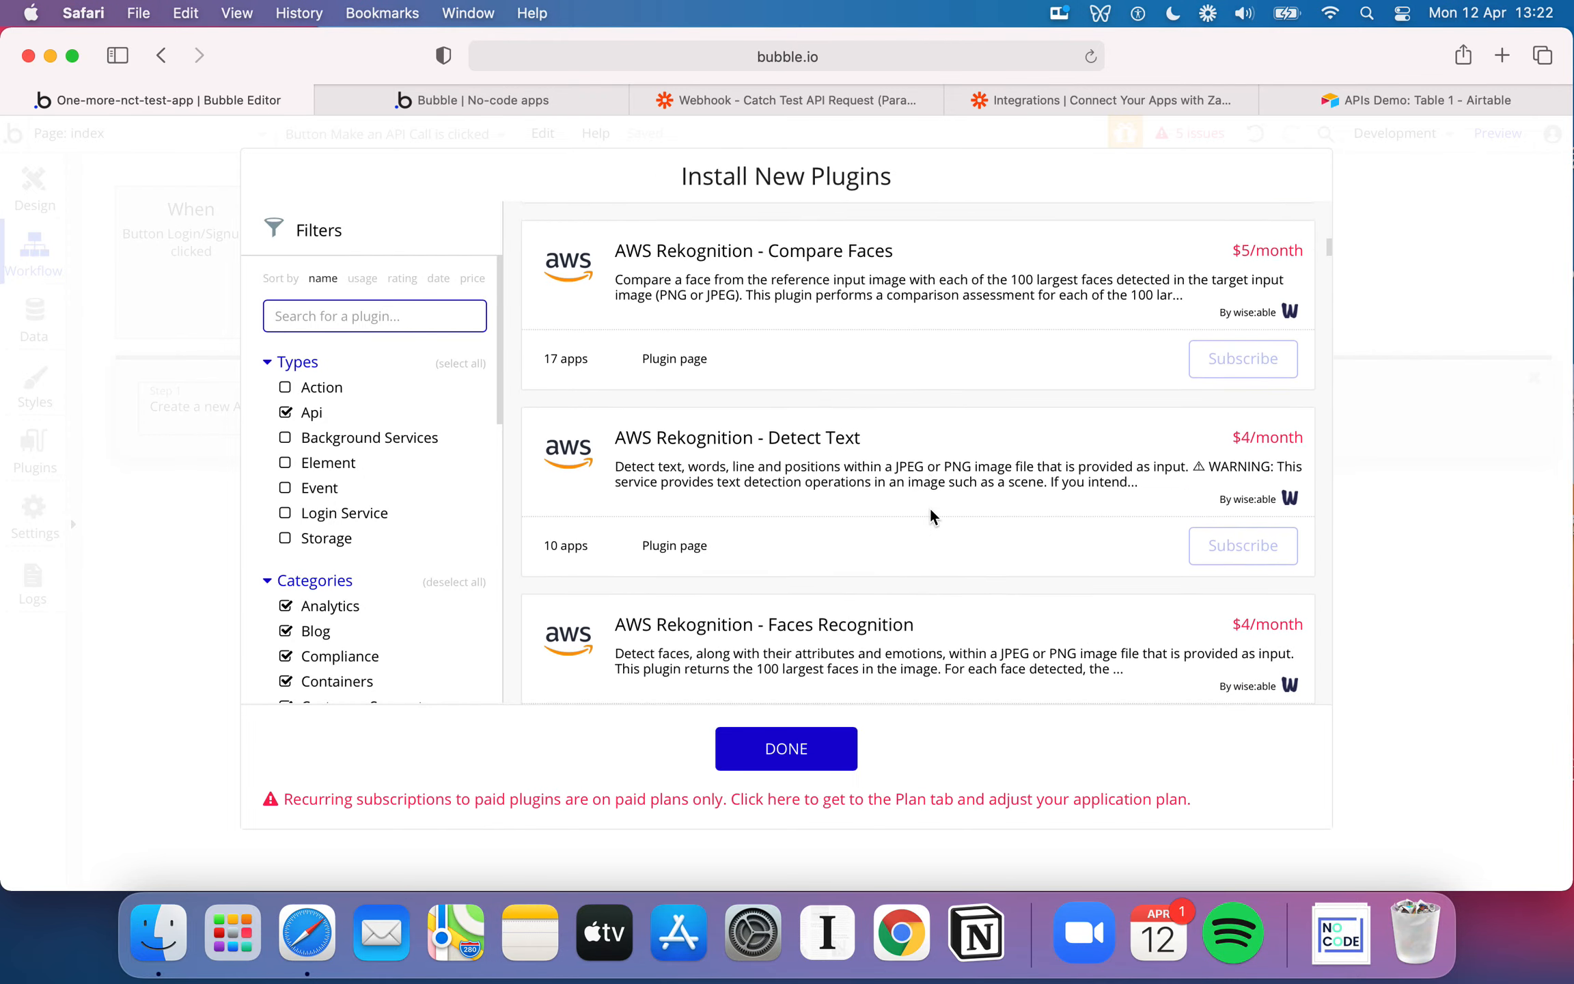
scroll(931, 516, down, 3)
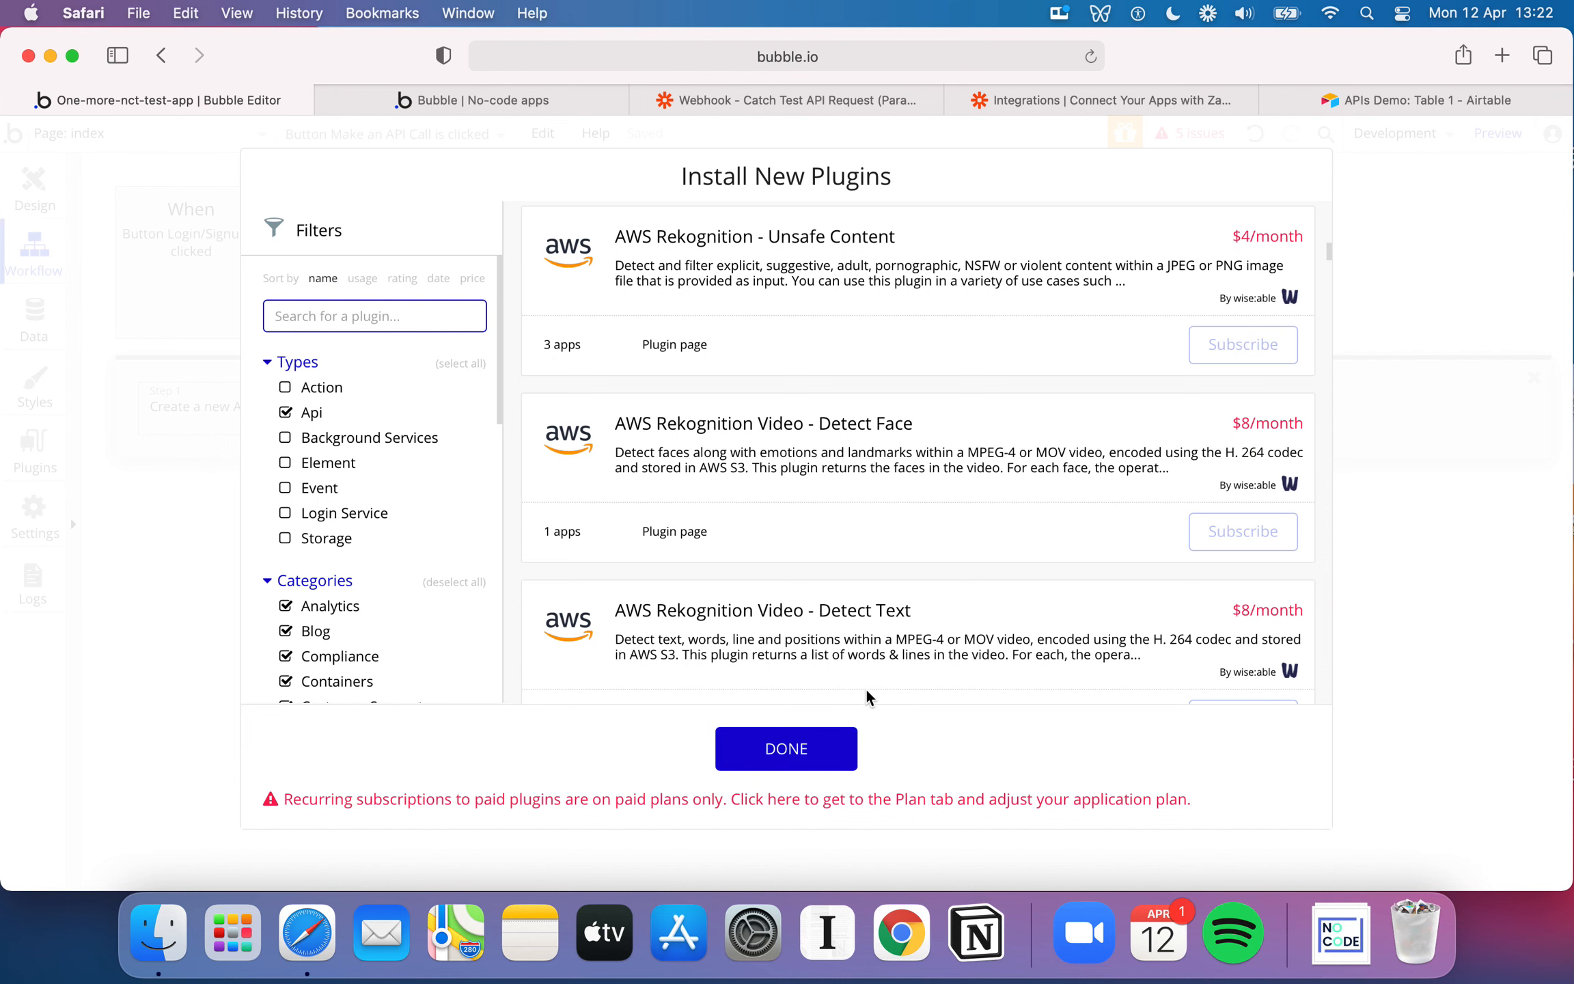
scroll(845, 431, down, 3)
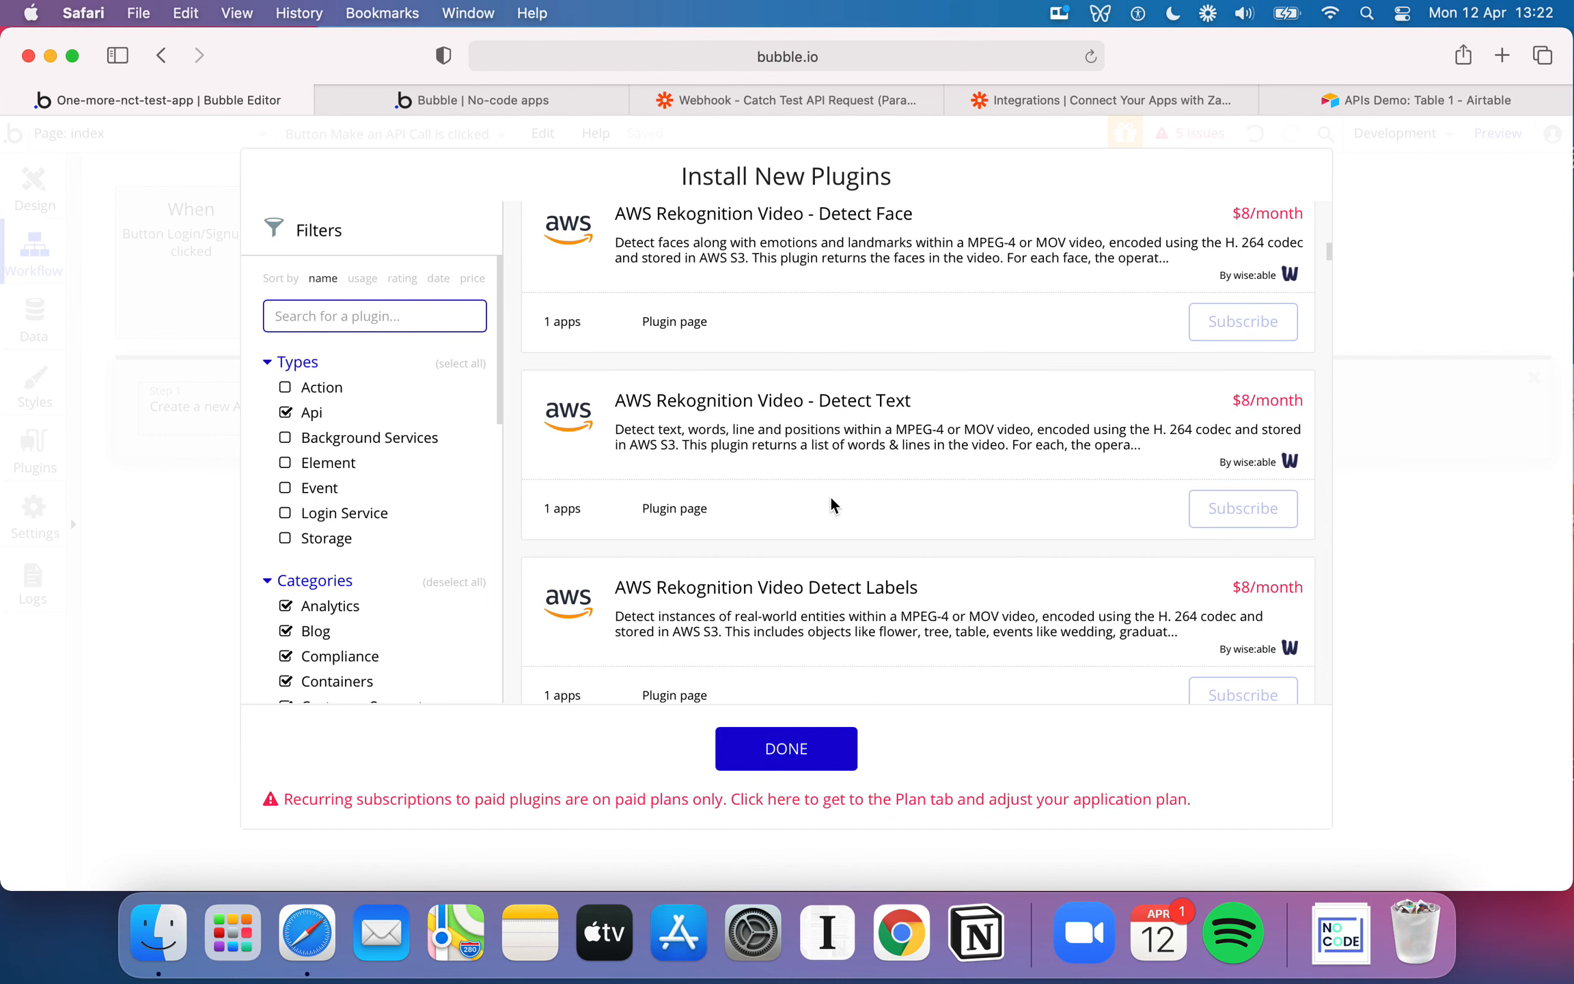
click(789, 751)
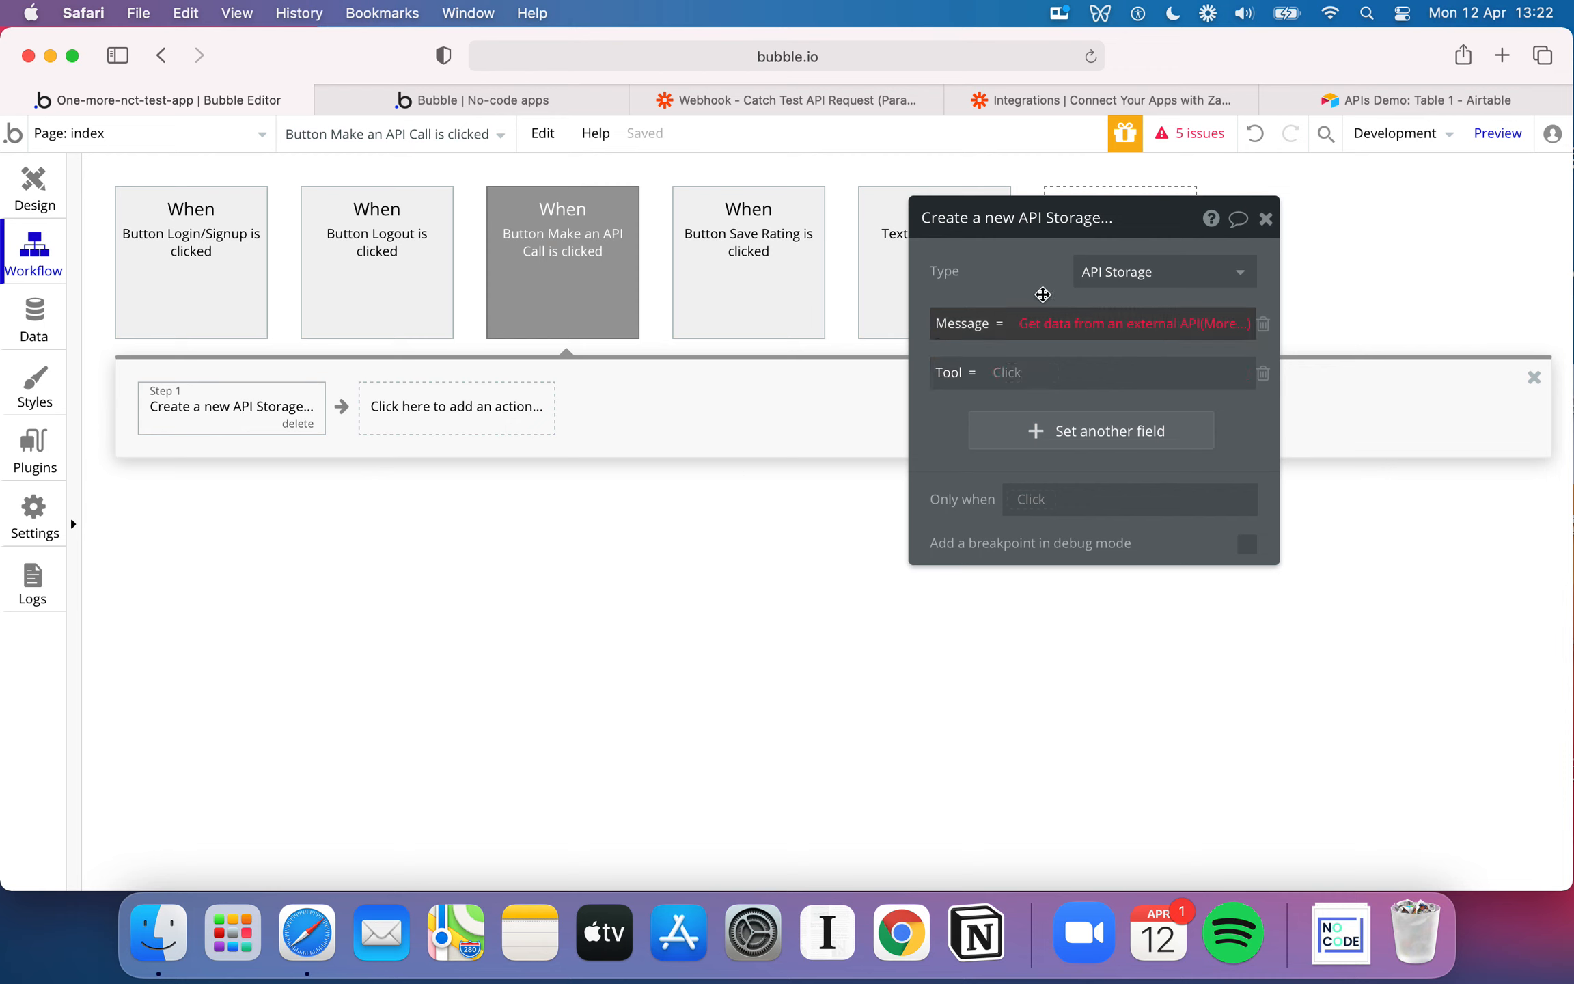
Choose "Airtable: Table 1" as the API provider for the Message value
click(1131, 329)
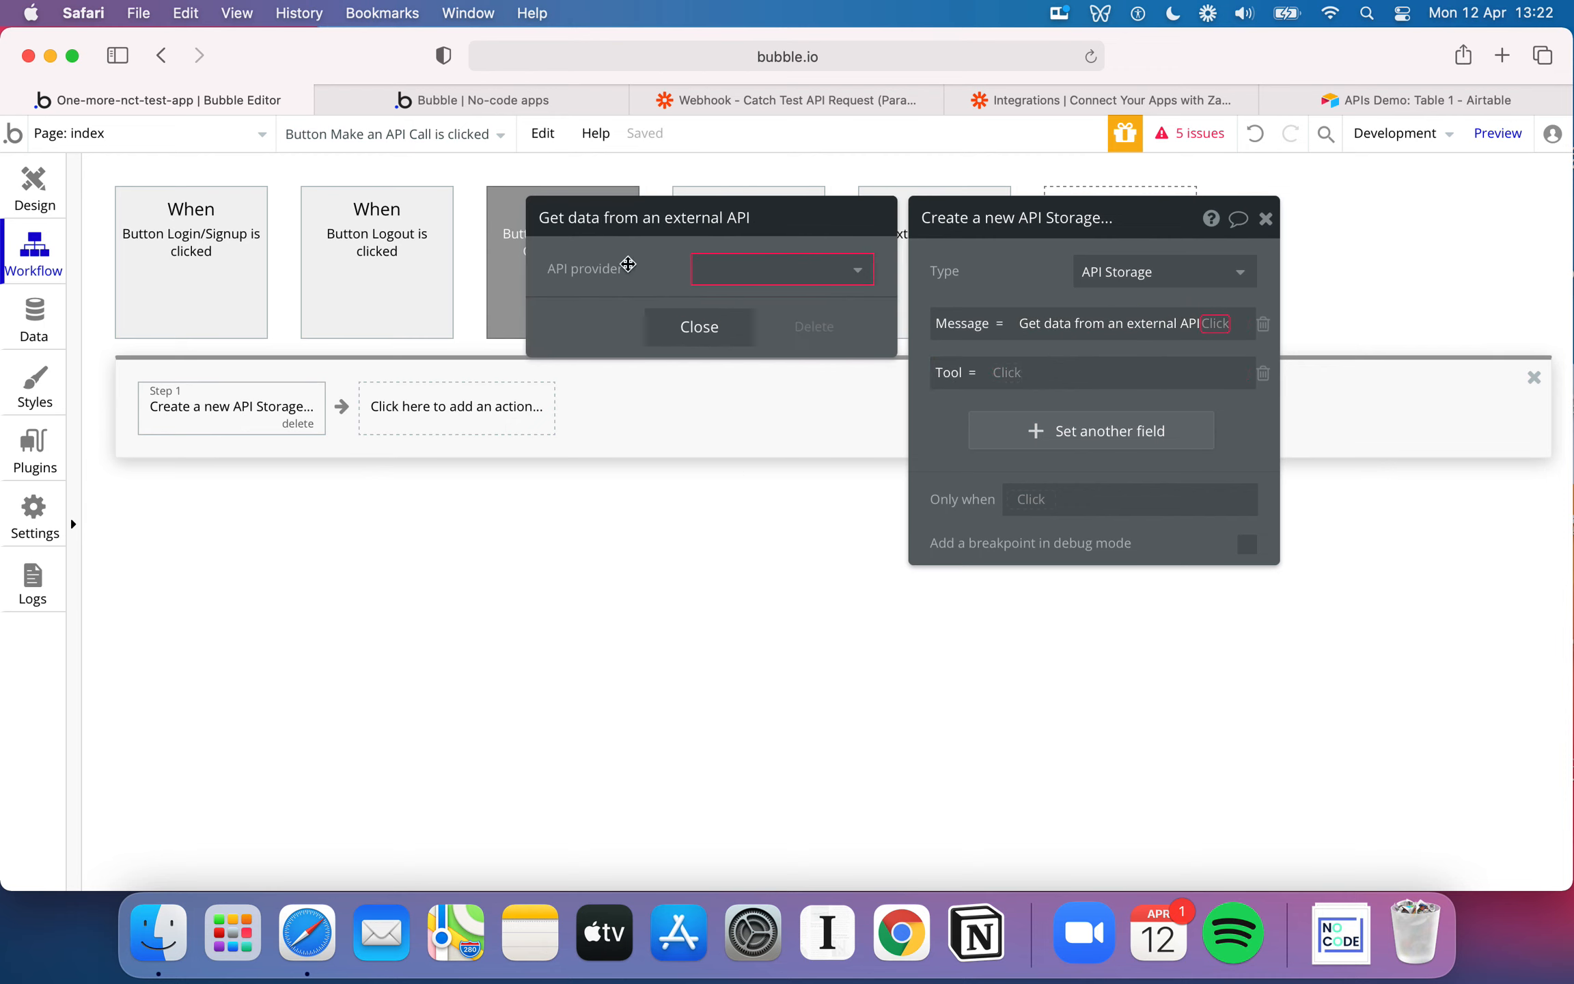
click(751, 276)
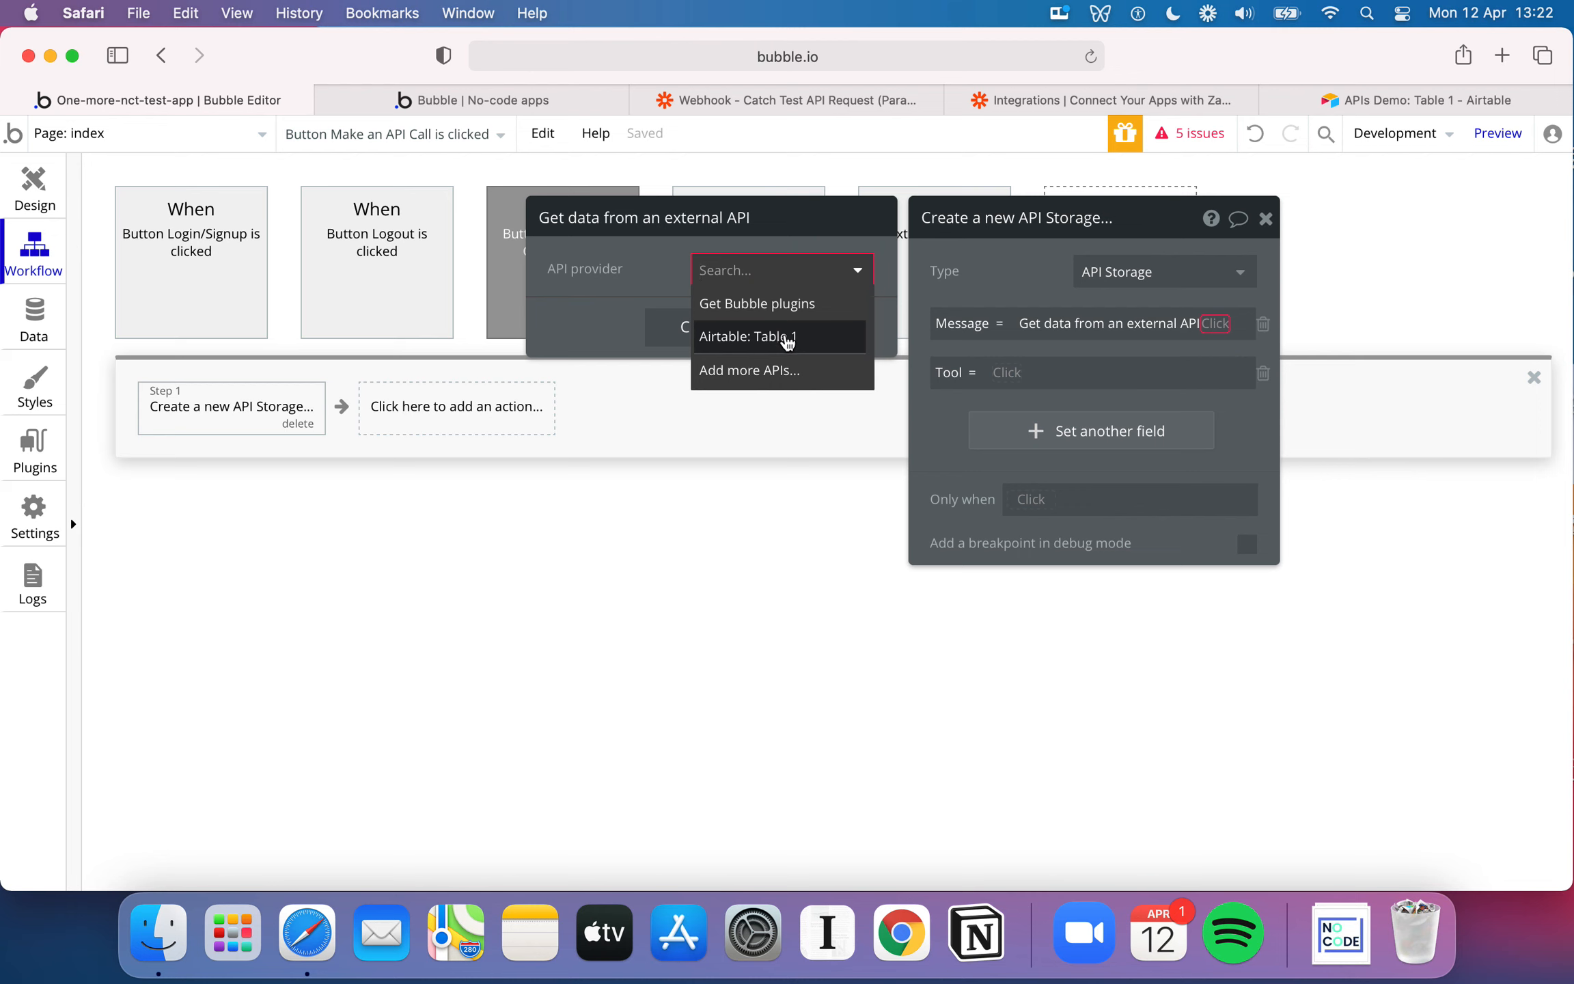
click(774, 349)
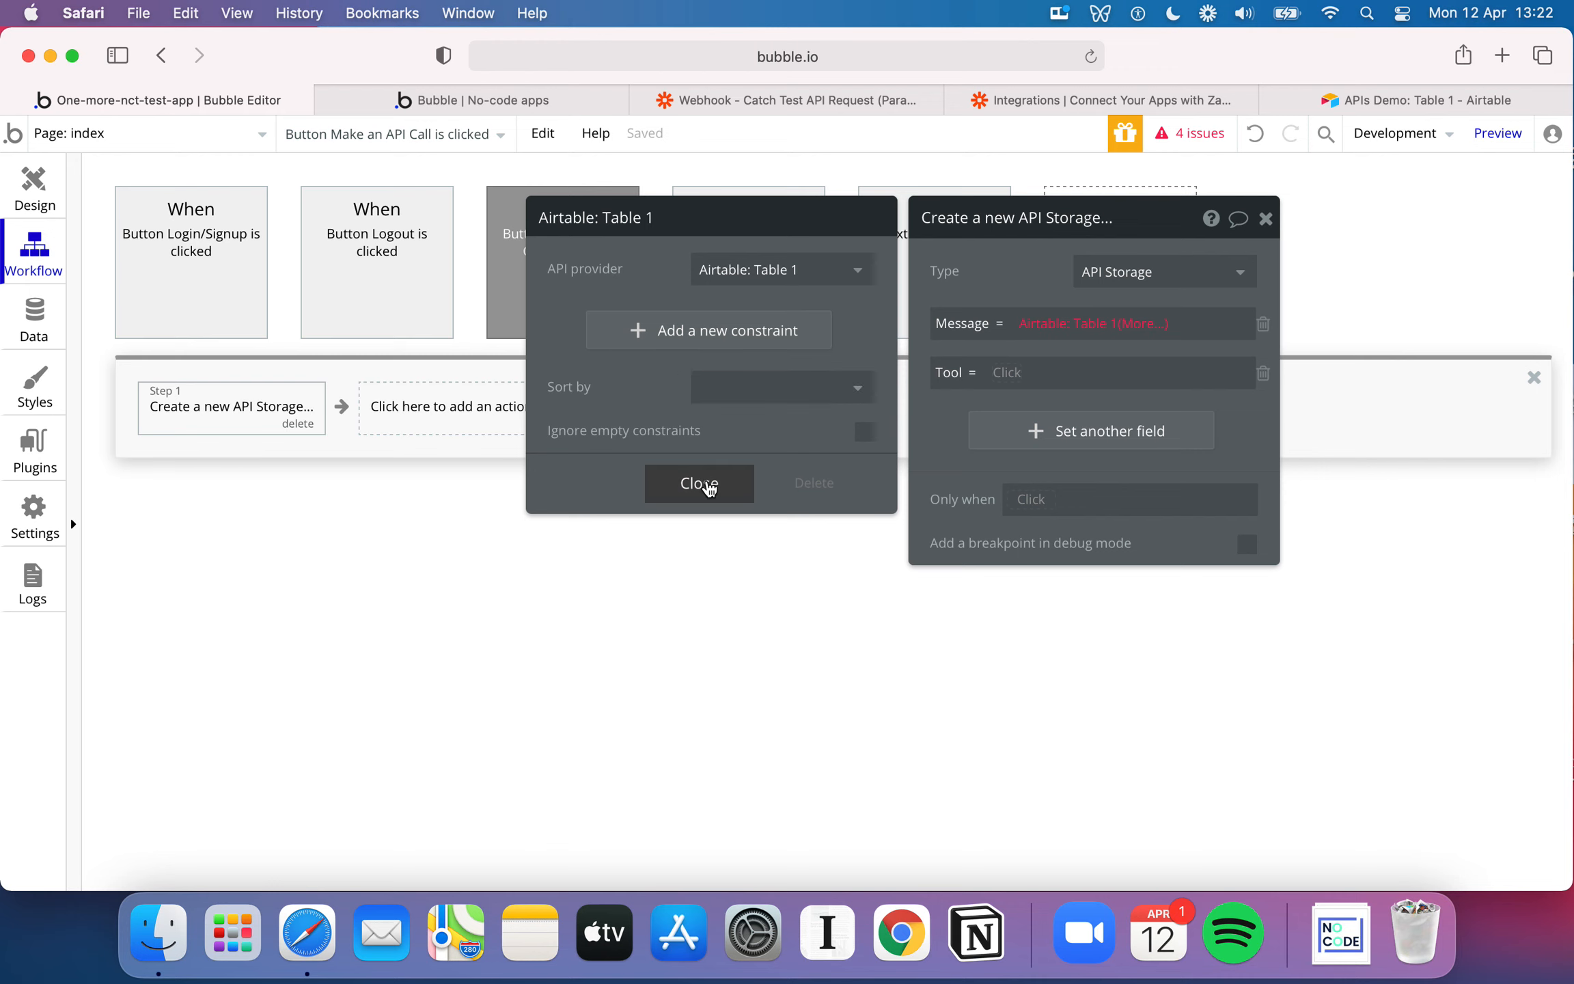
click(703, 483)
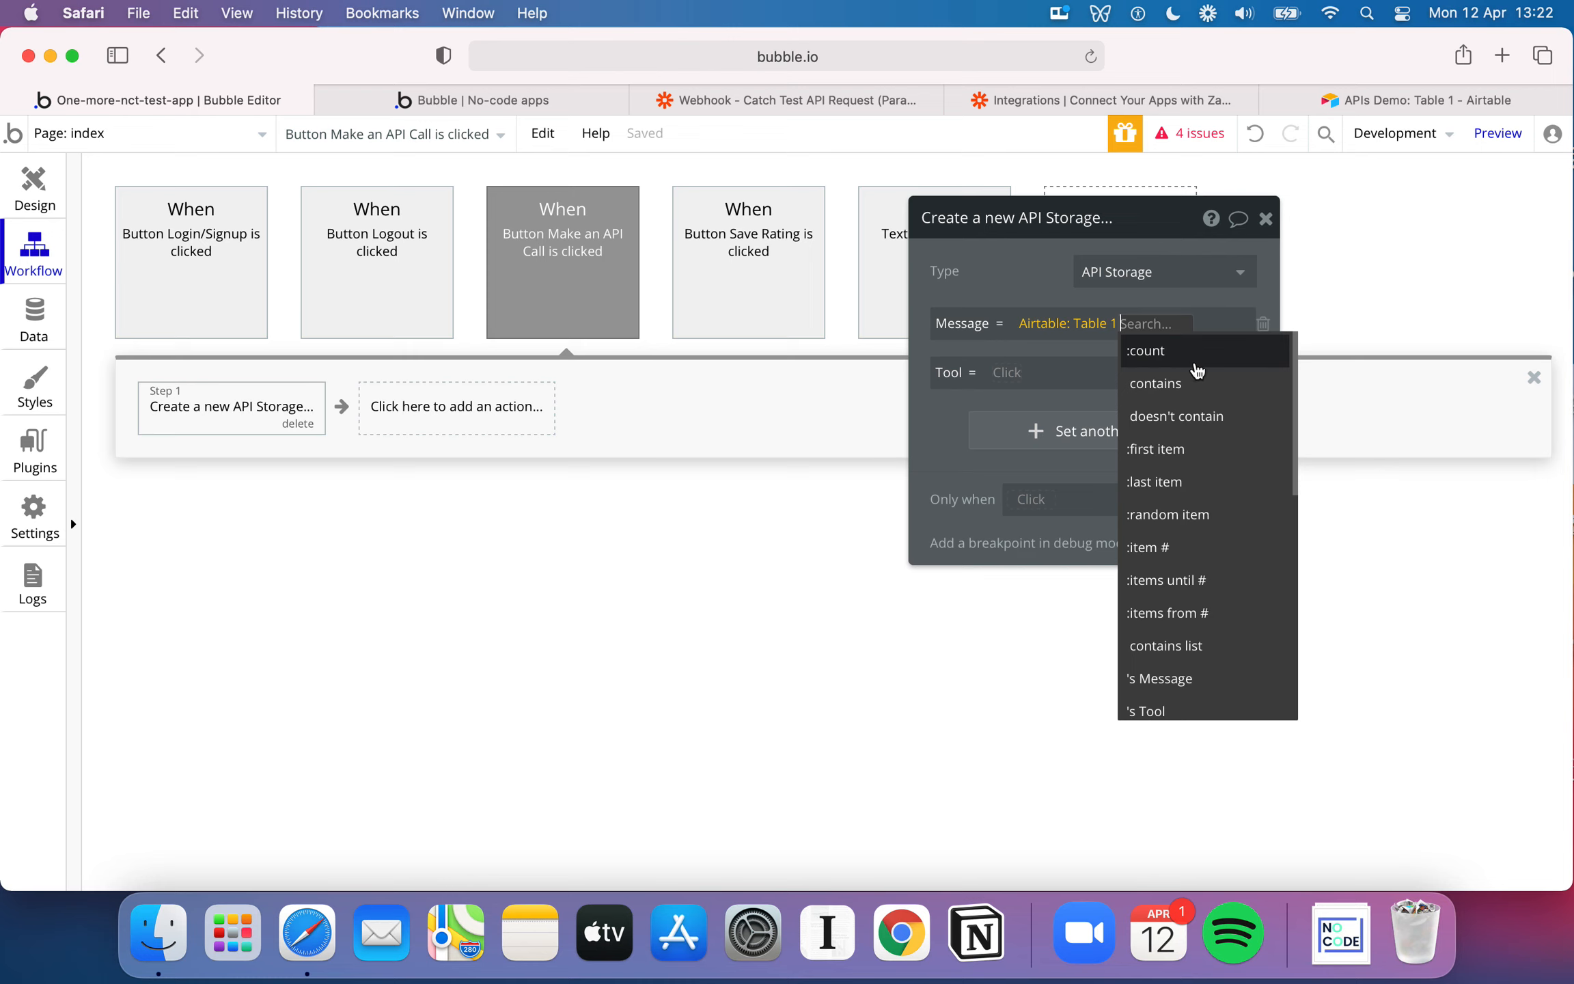
Extend the Message expression to use the Message of the last item in Airtable: Table 1
scroll(1209, 475, down, 3)
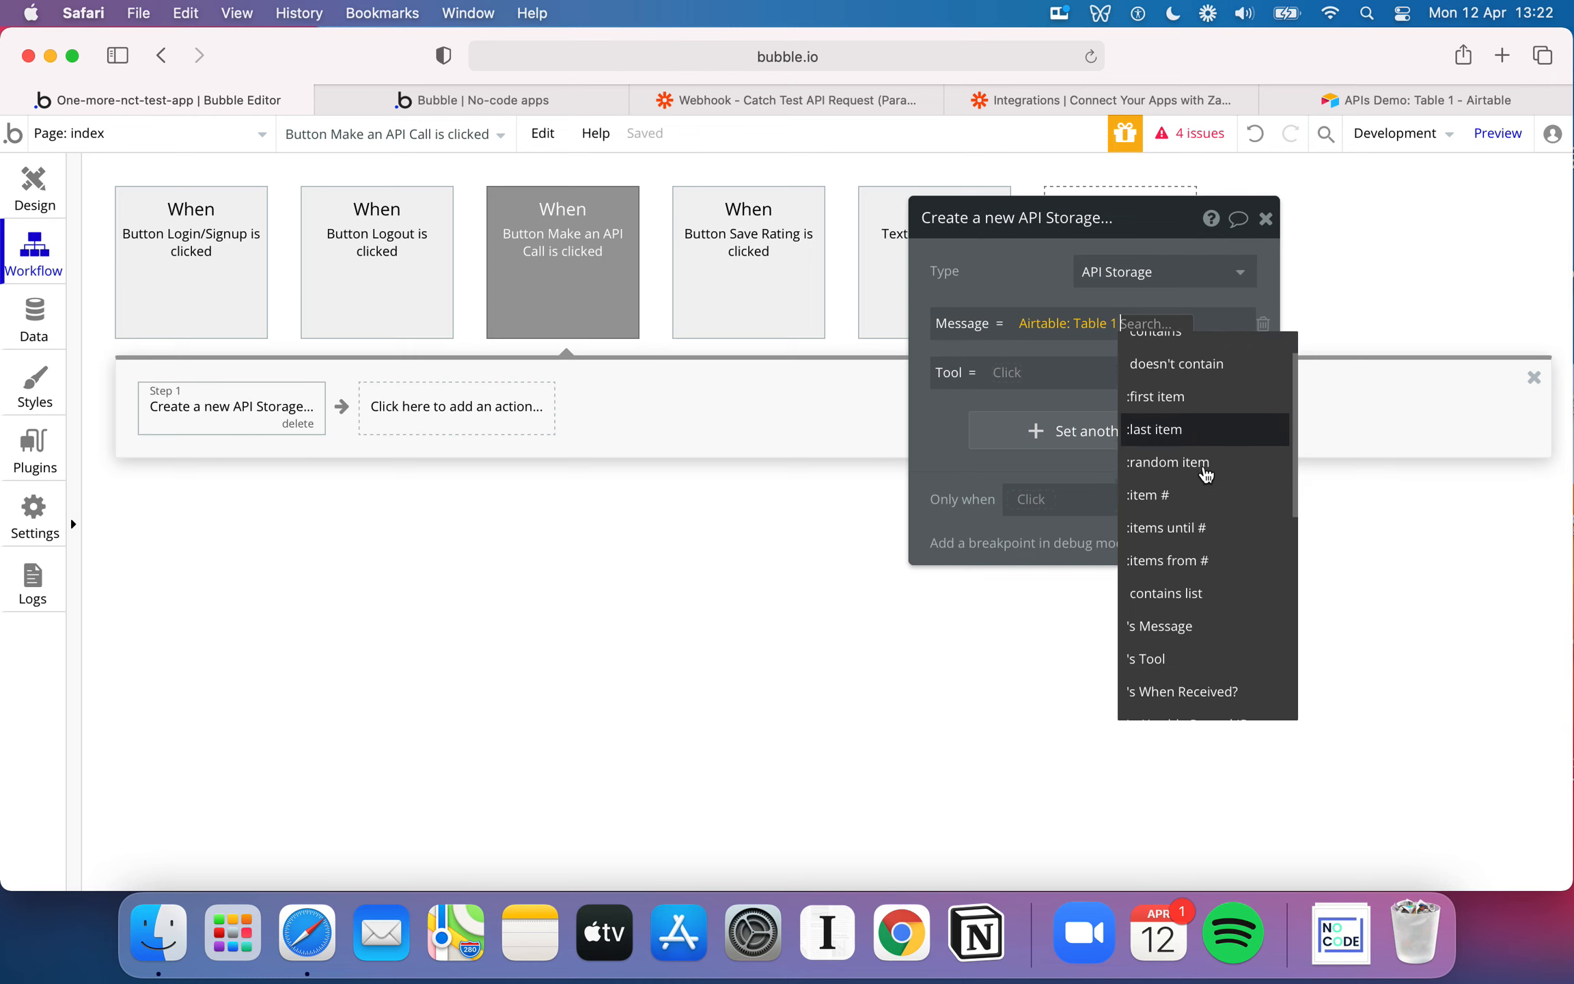
scroll(1206, 471, up, 2)
scroll(1206, 473, up, 3)
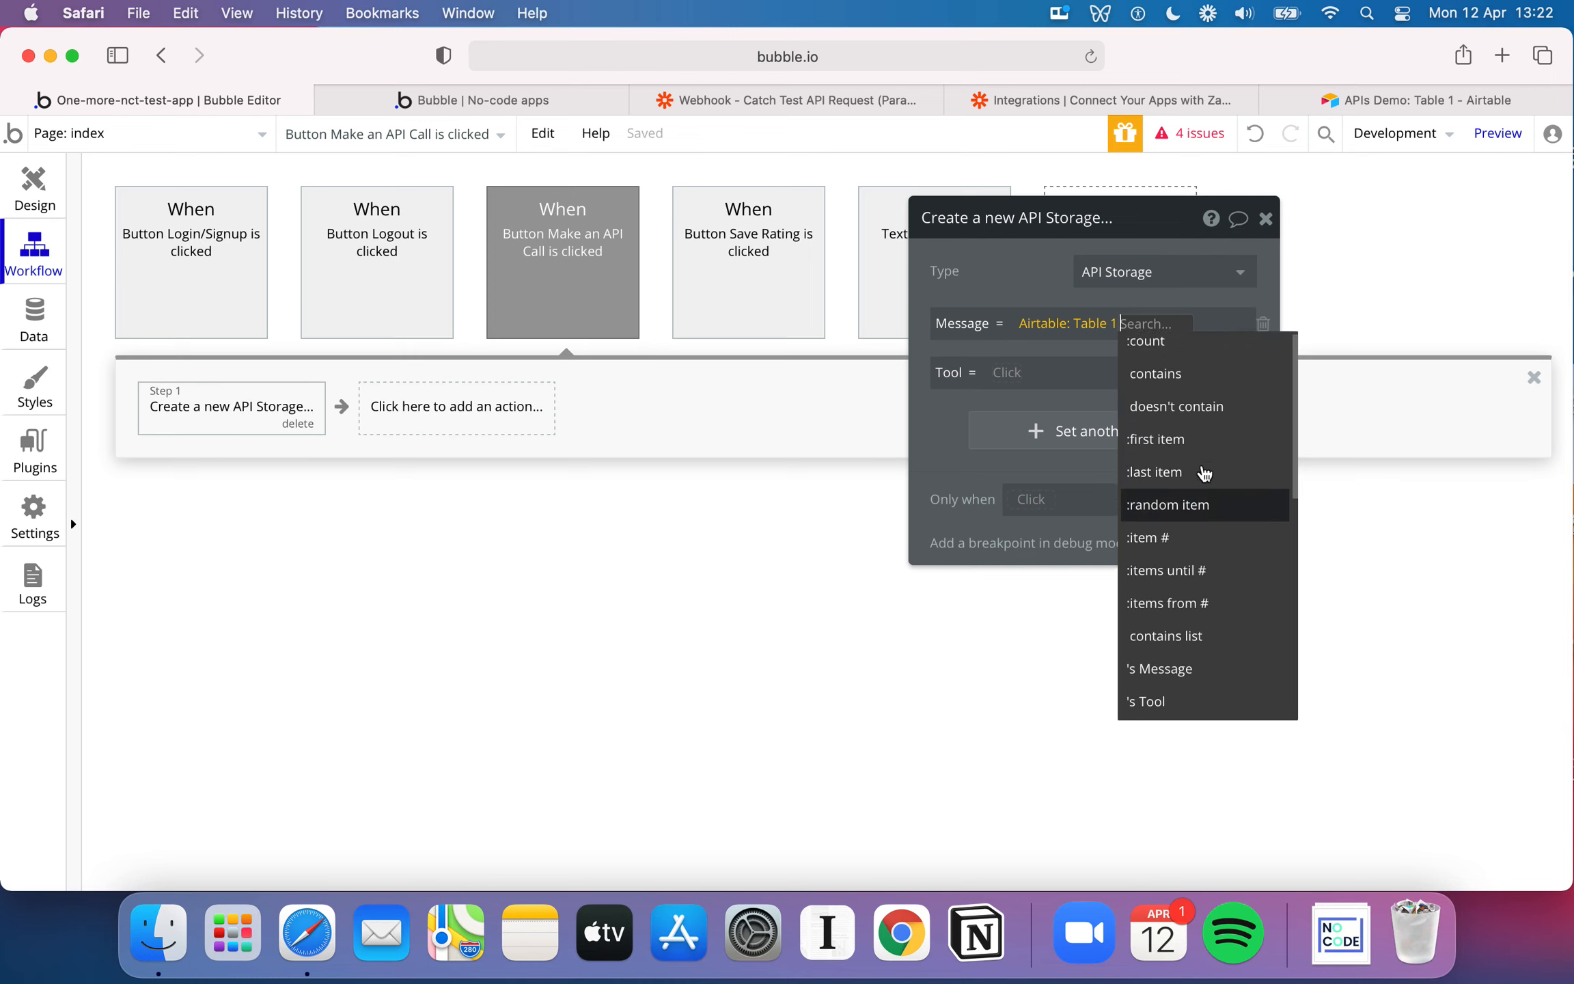
click(1416, 100)
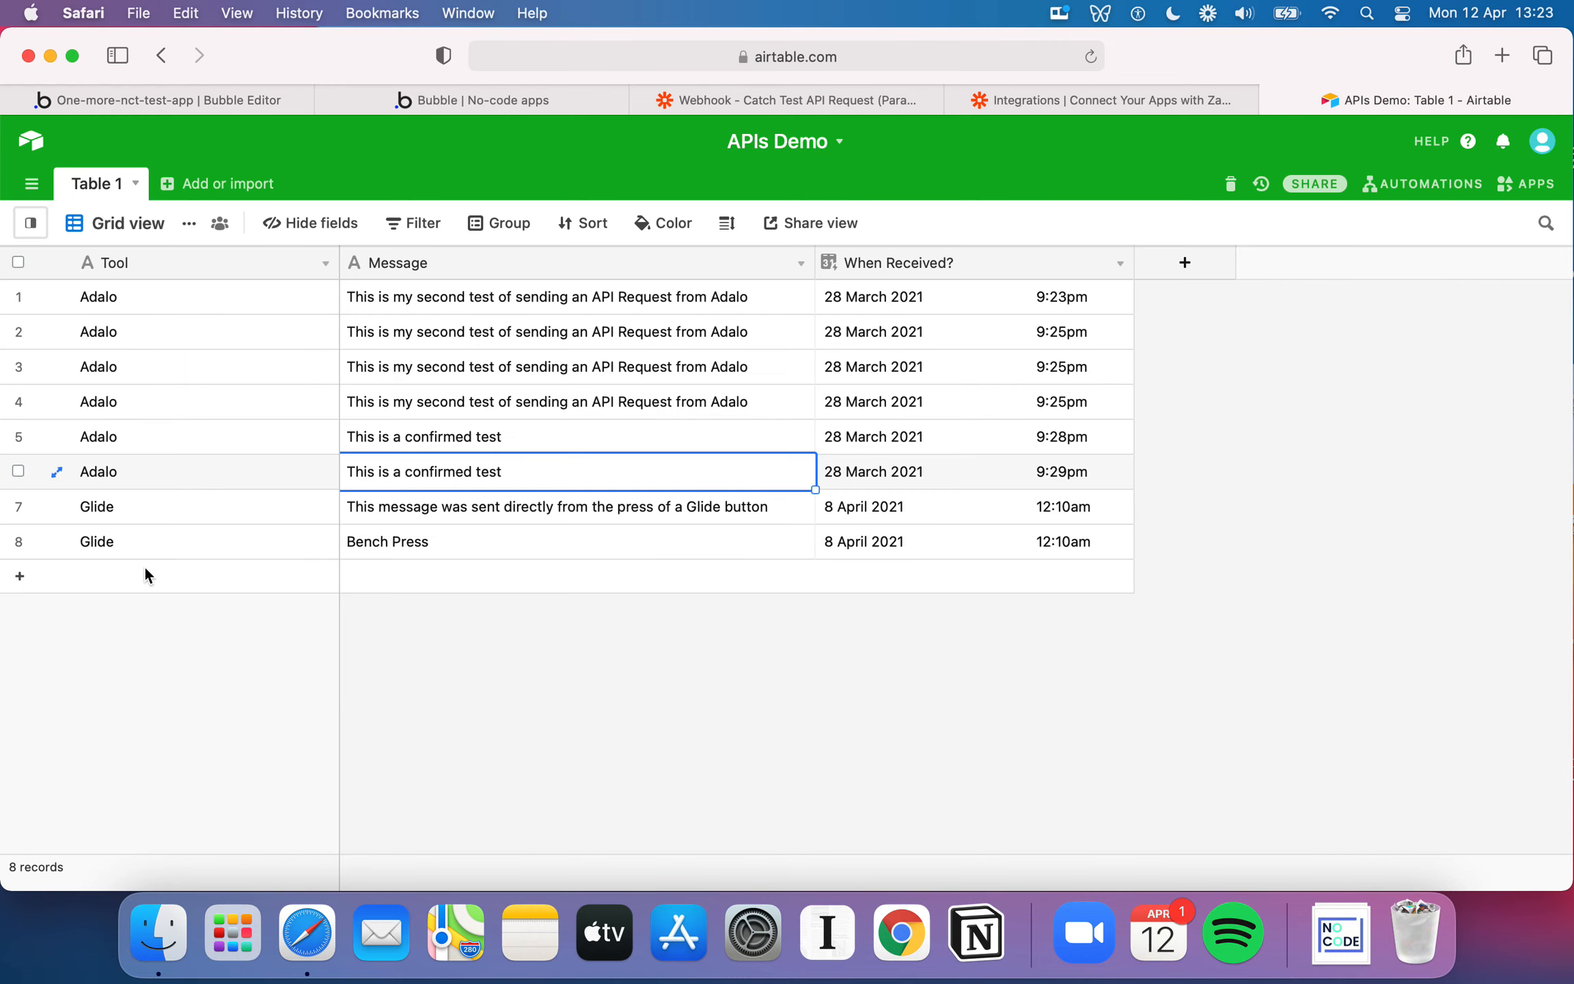
click(237, 104)
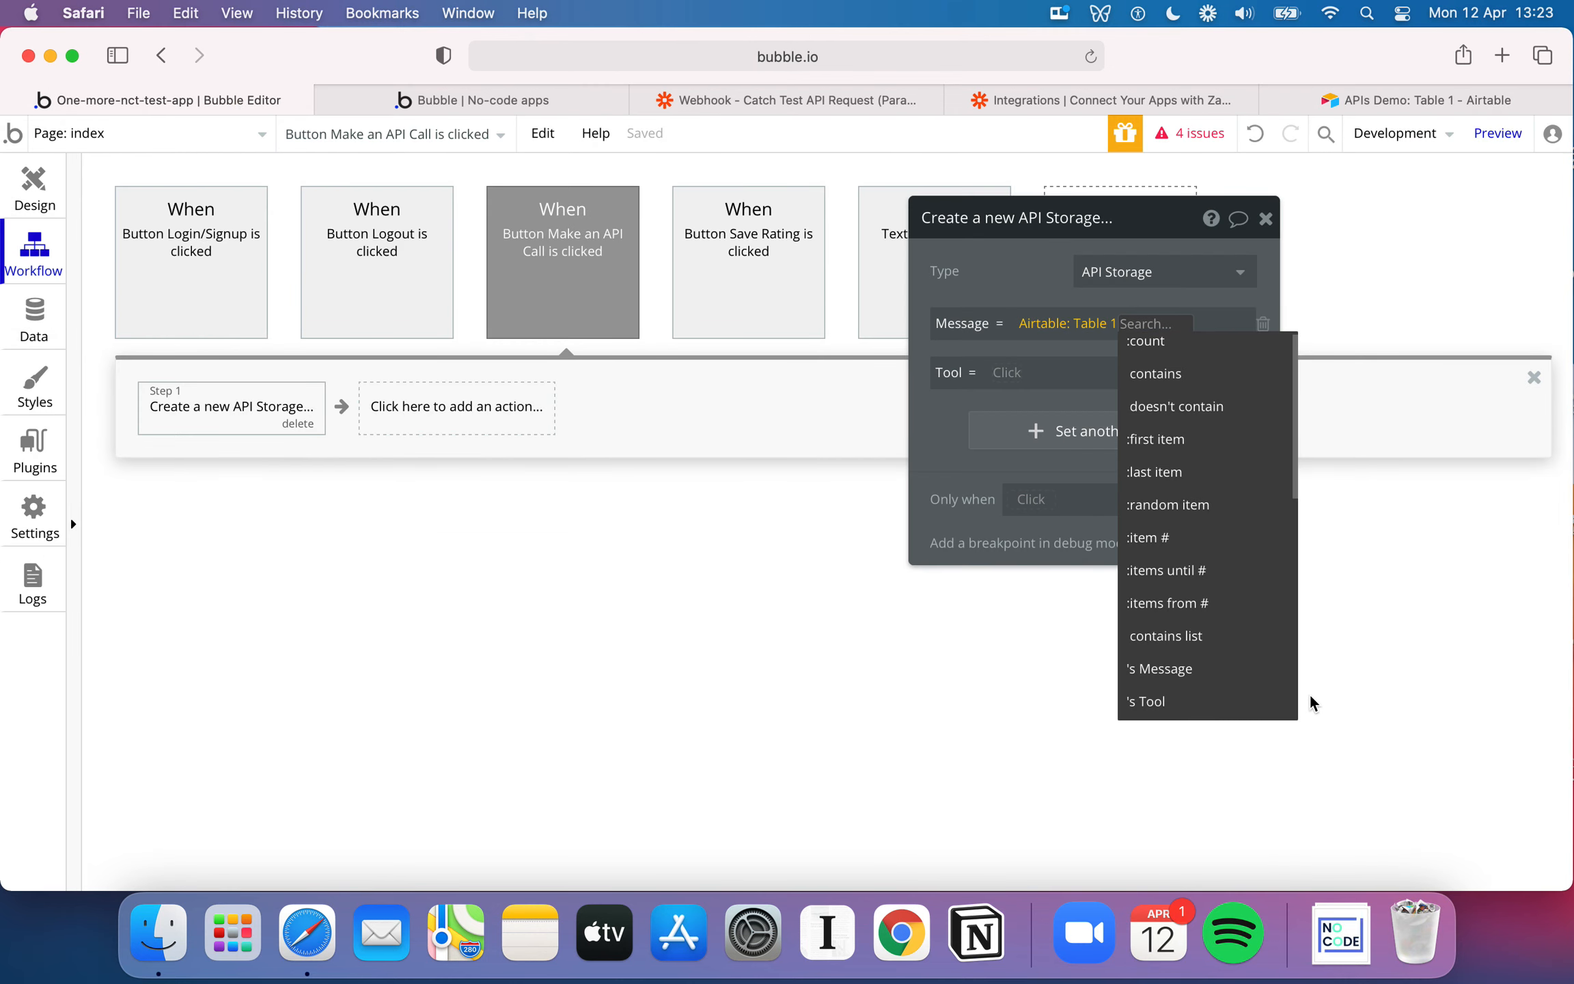
scroll(1199, 653, down, 1)
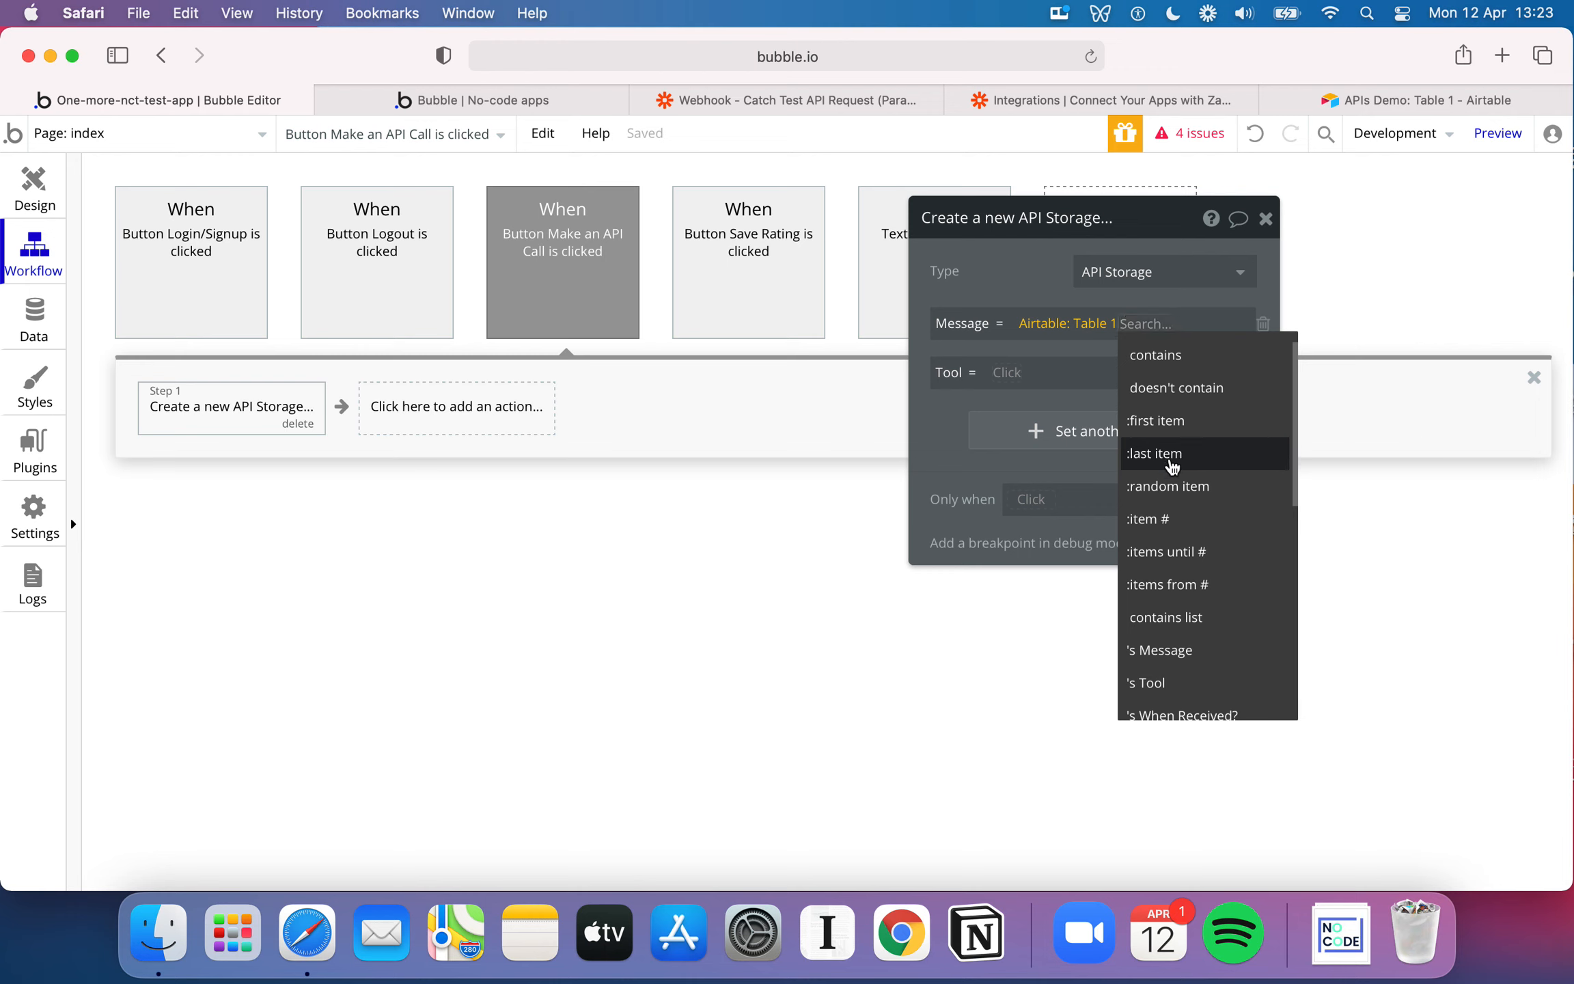
click(1189, 455)
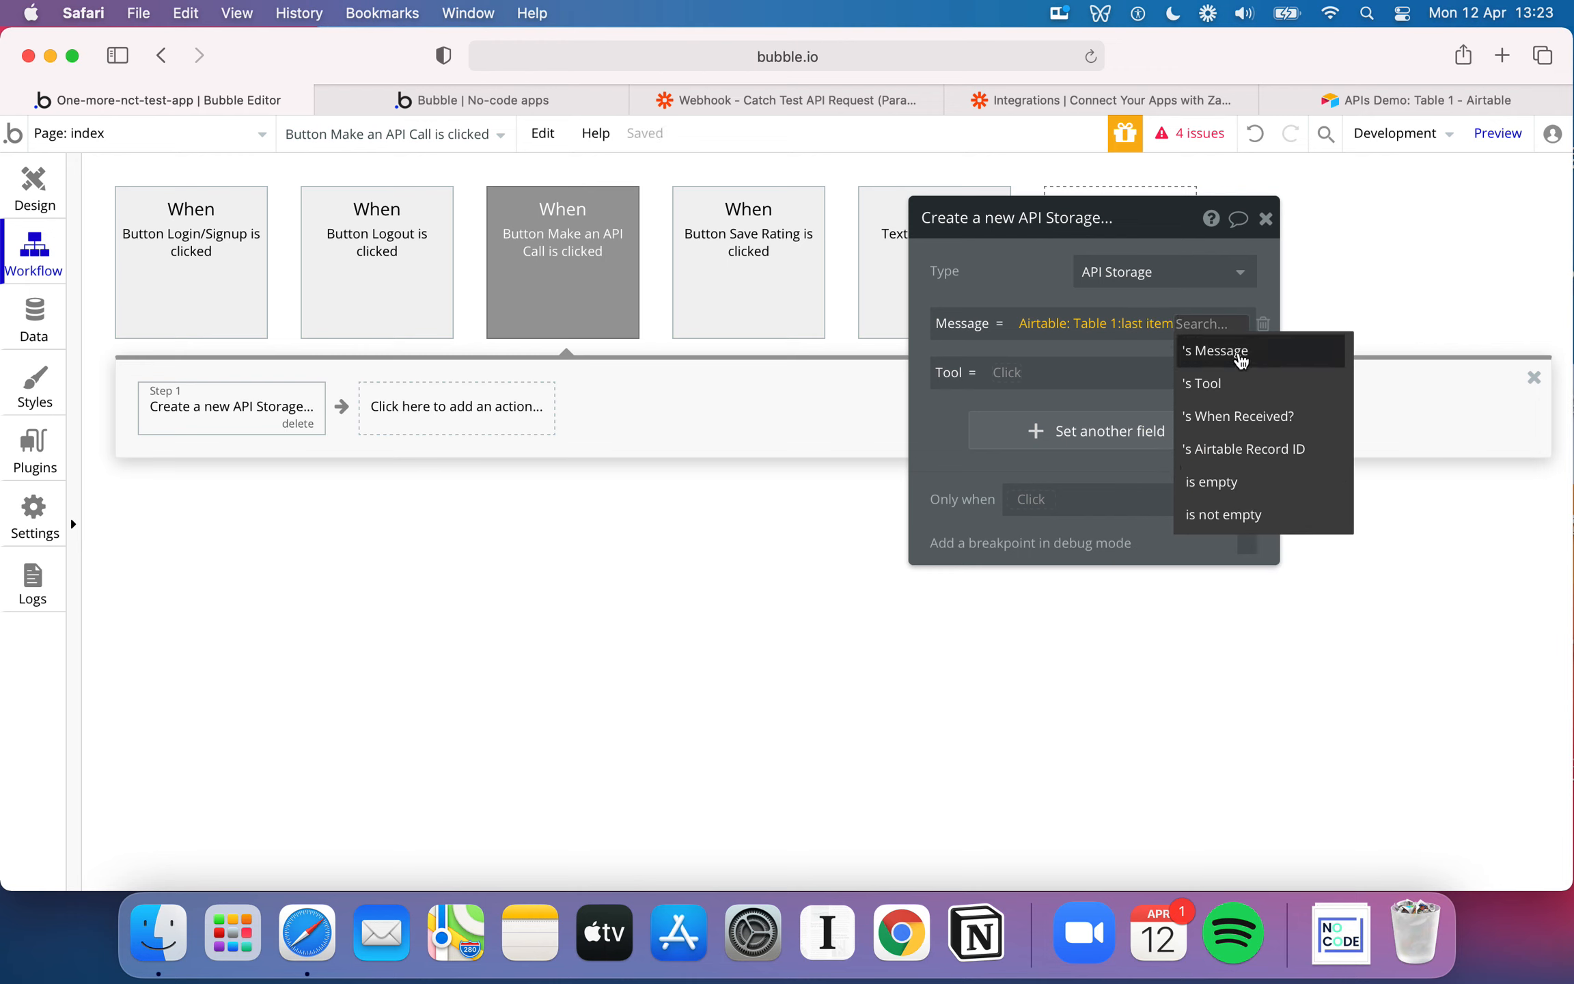
click(1242, 357)
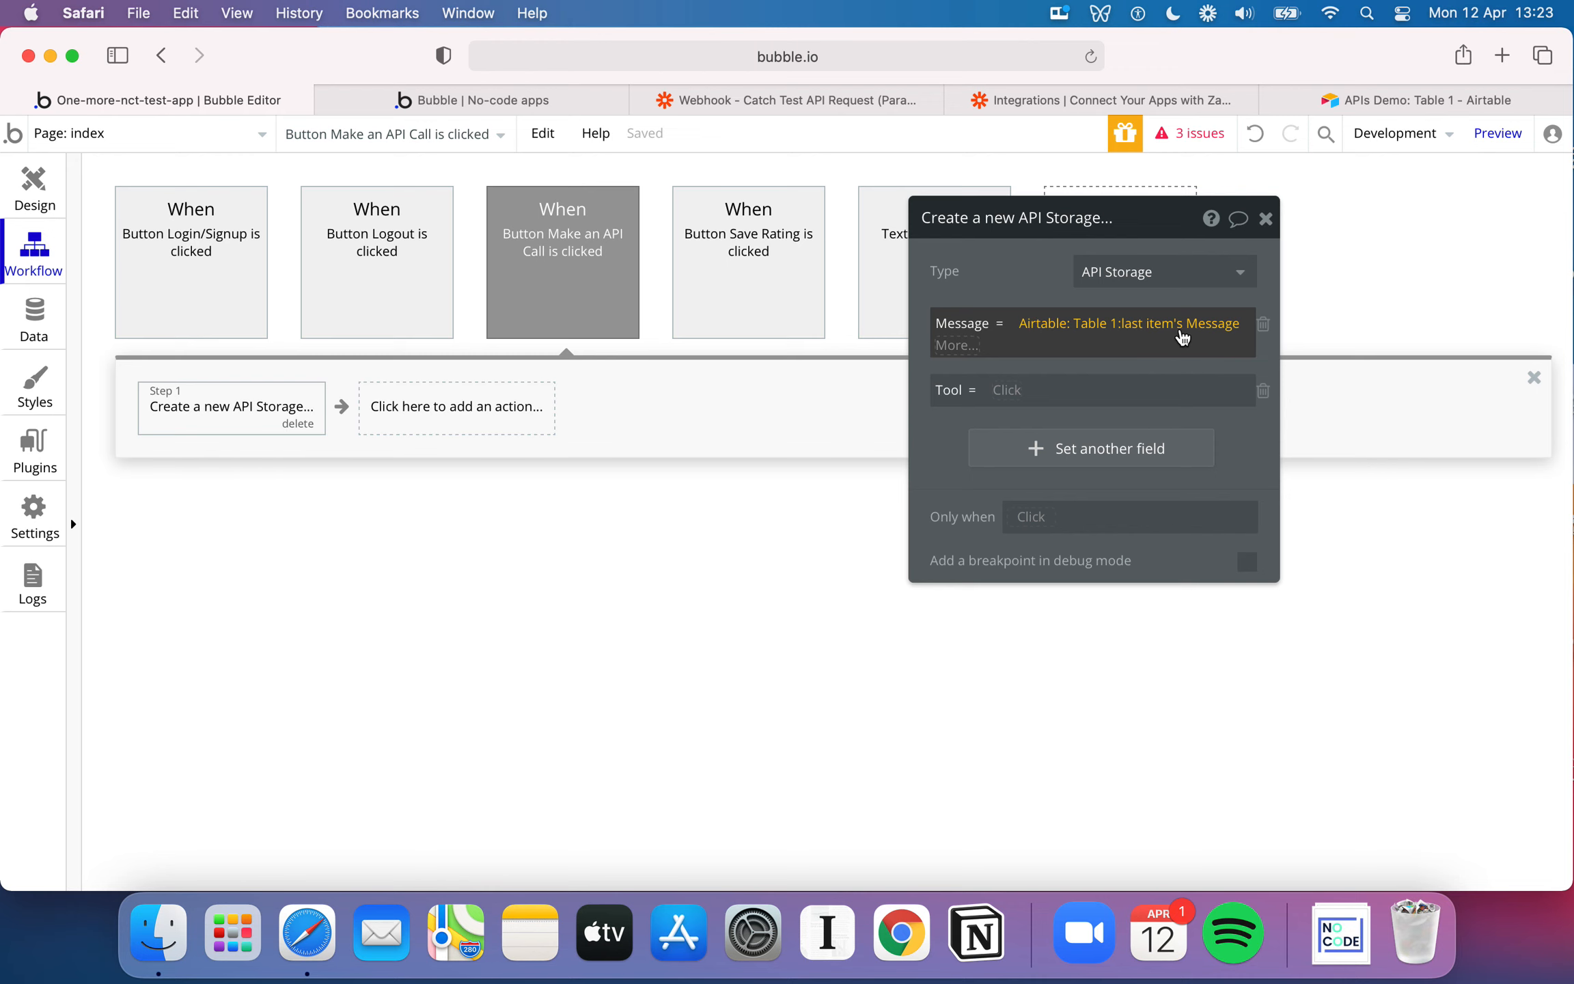
Inspect the last record's message in the Airtable APIs Demo table and return to the Bubble workflow
click(1373, 103)
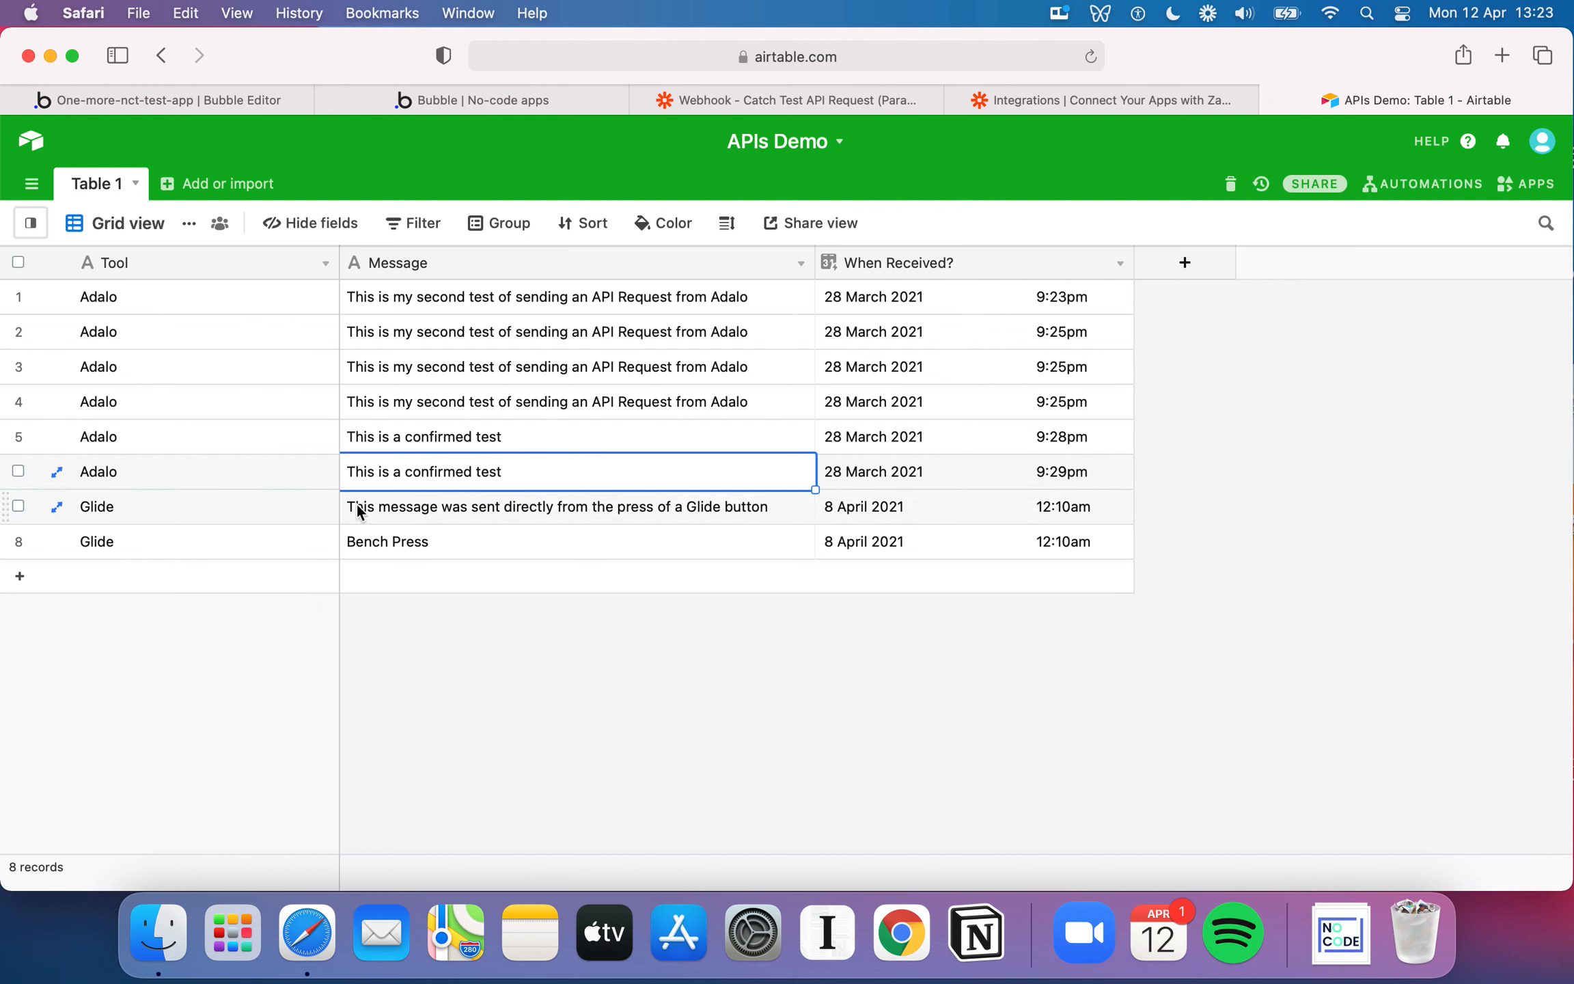
click(404, 541)
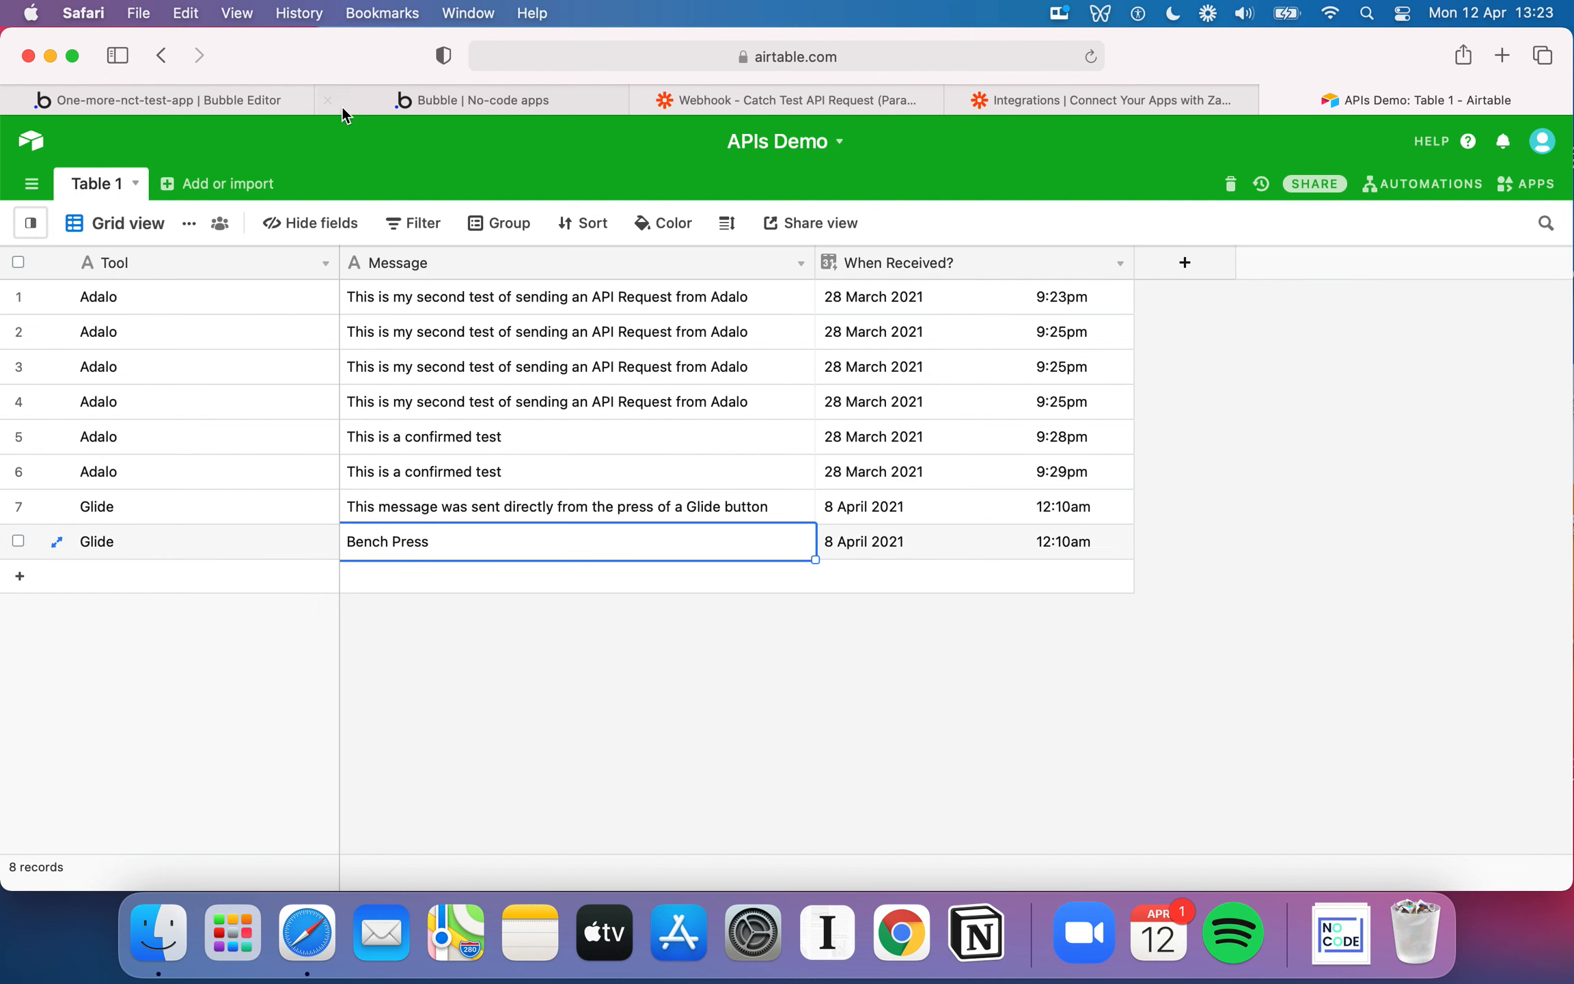
click(239, 100)
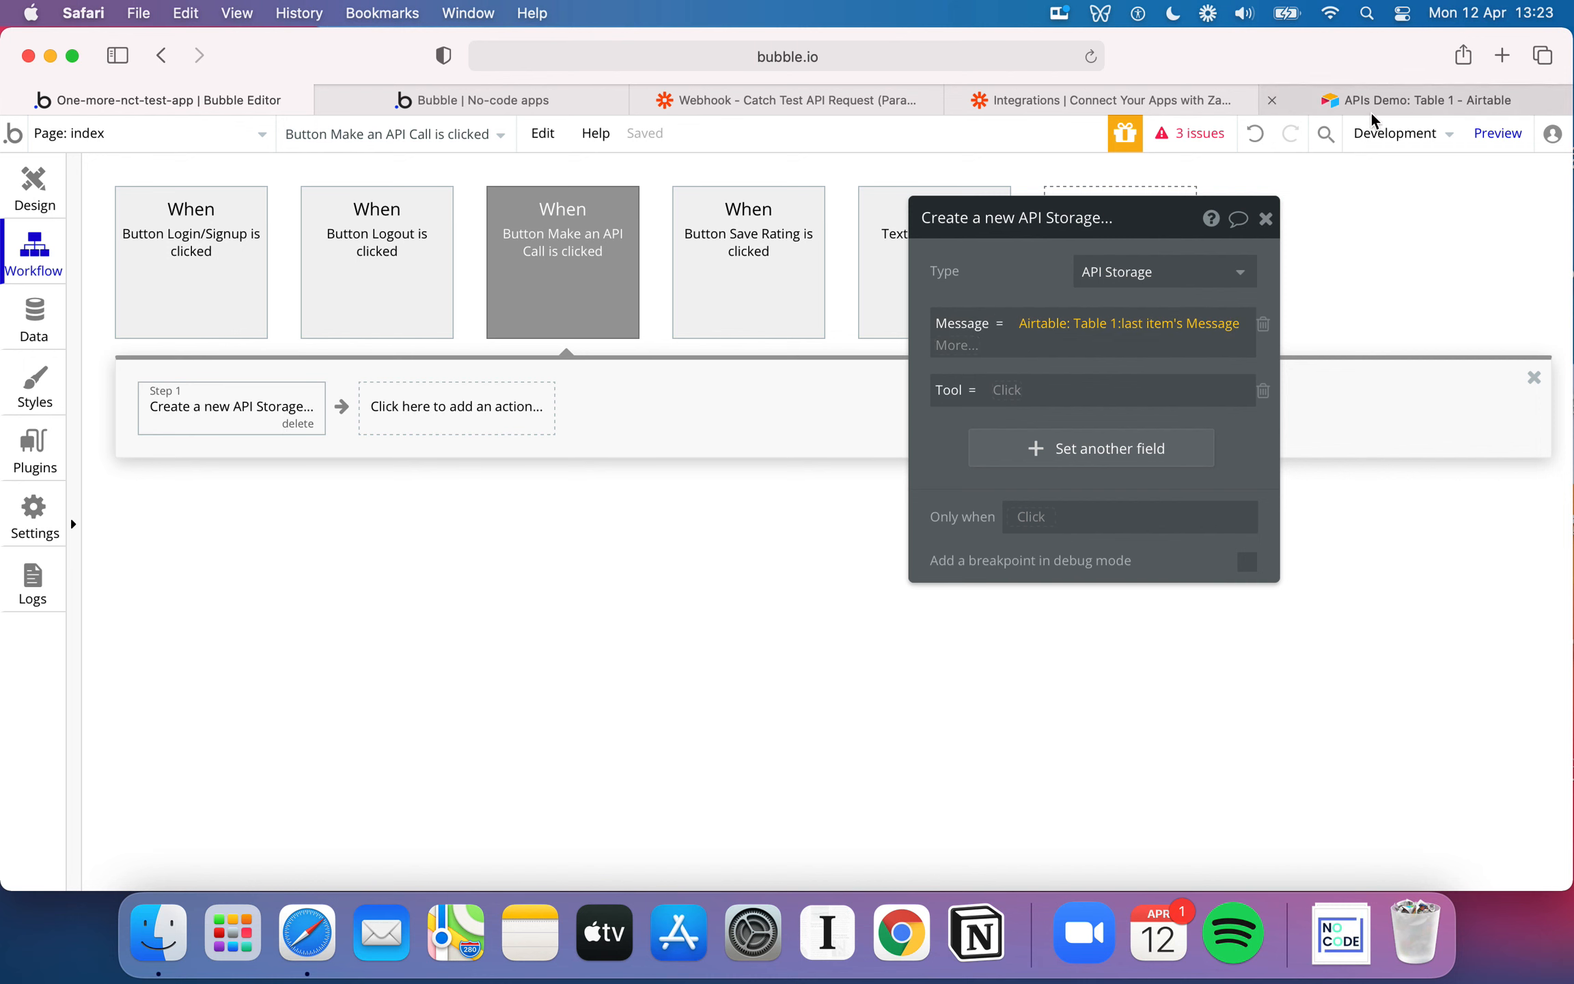
click(1412, 106)
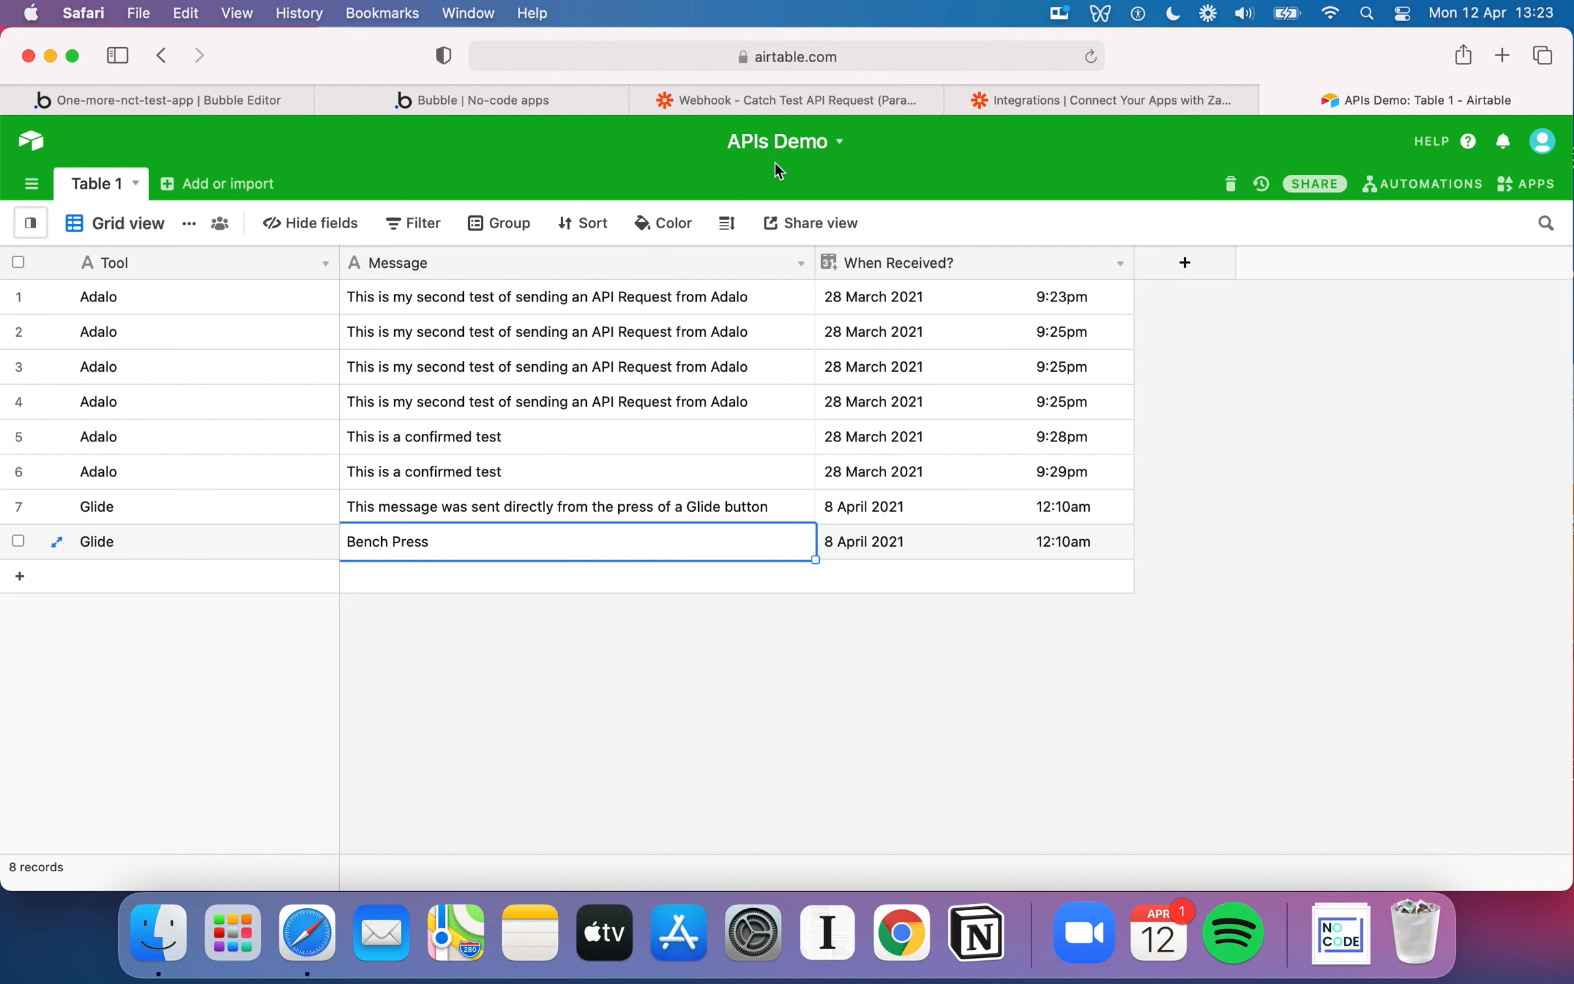
click(229, 102)
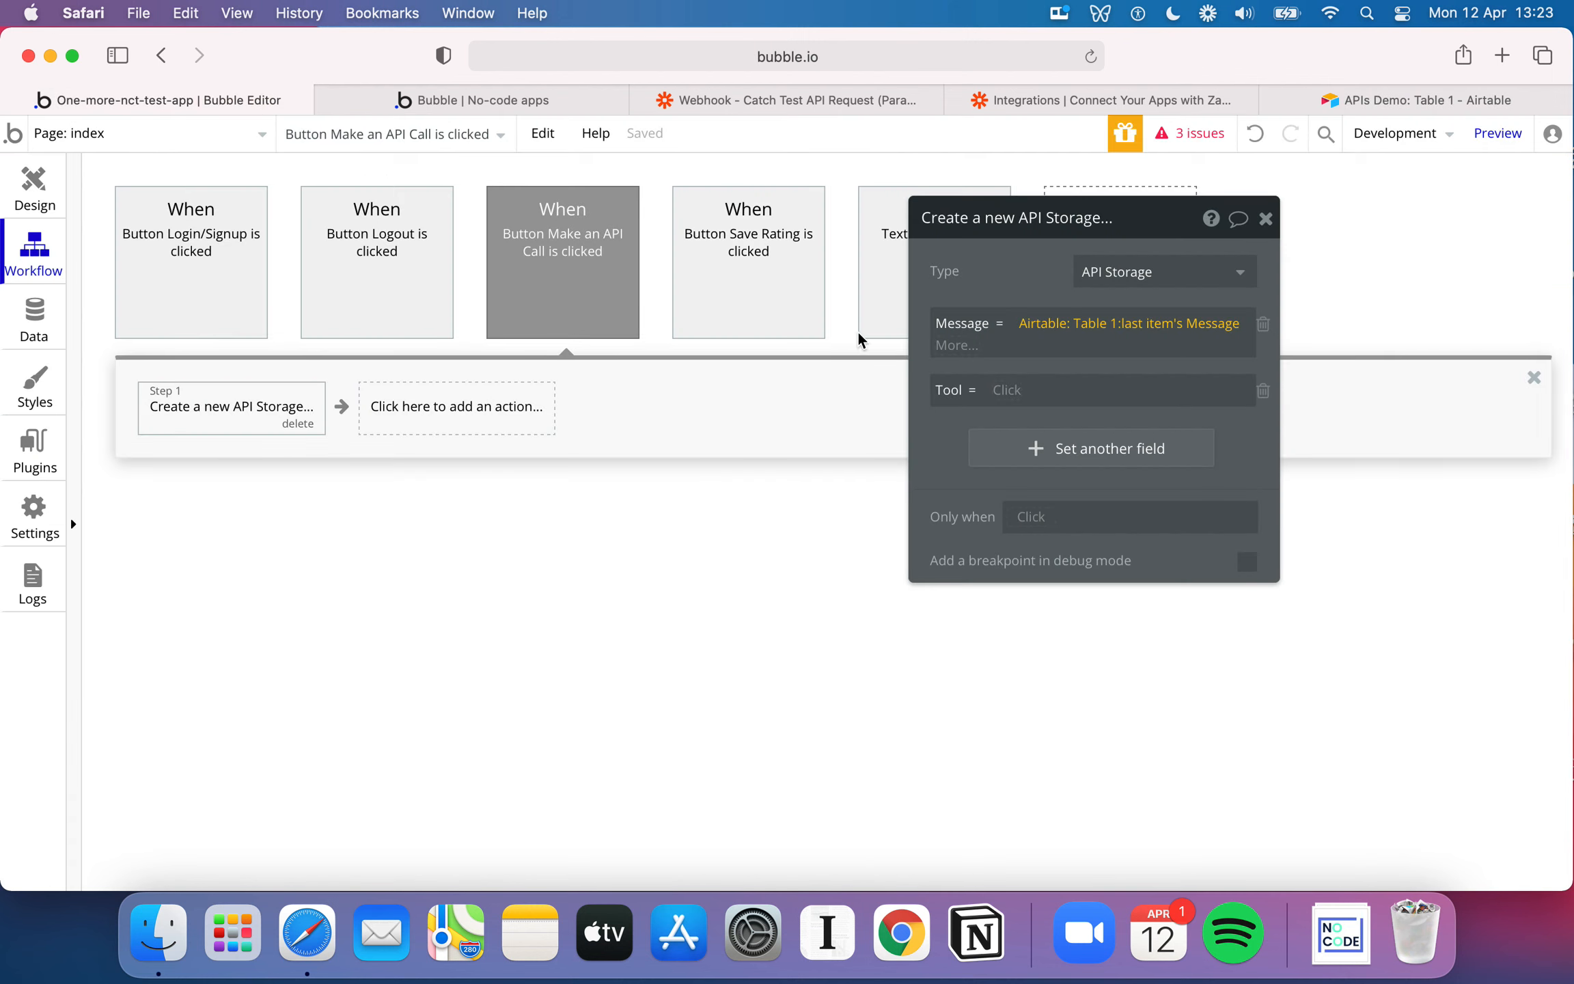
Choose "Airtable: Table 1" as the external API provider for the API Storage entry's Tool value
click(1411, 101)
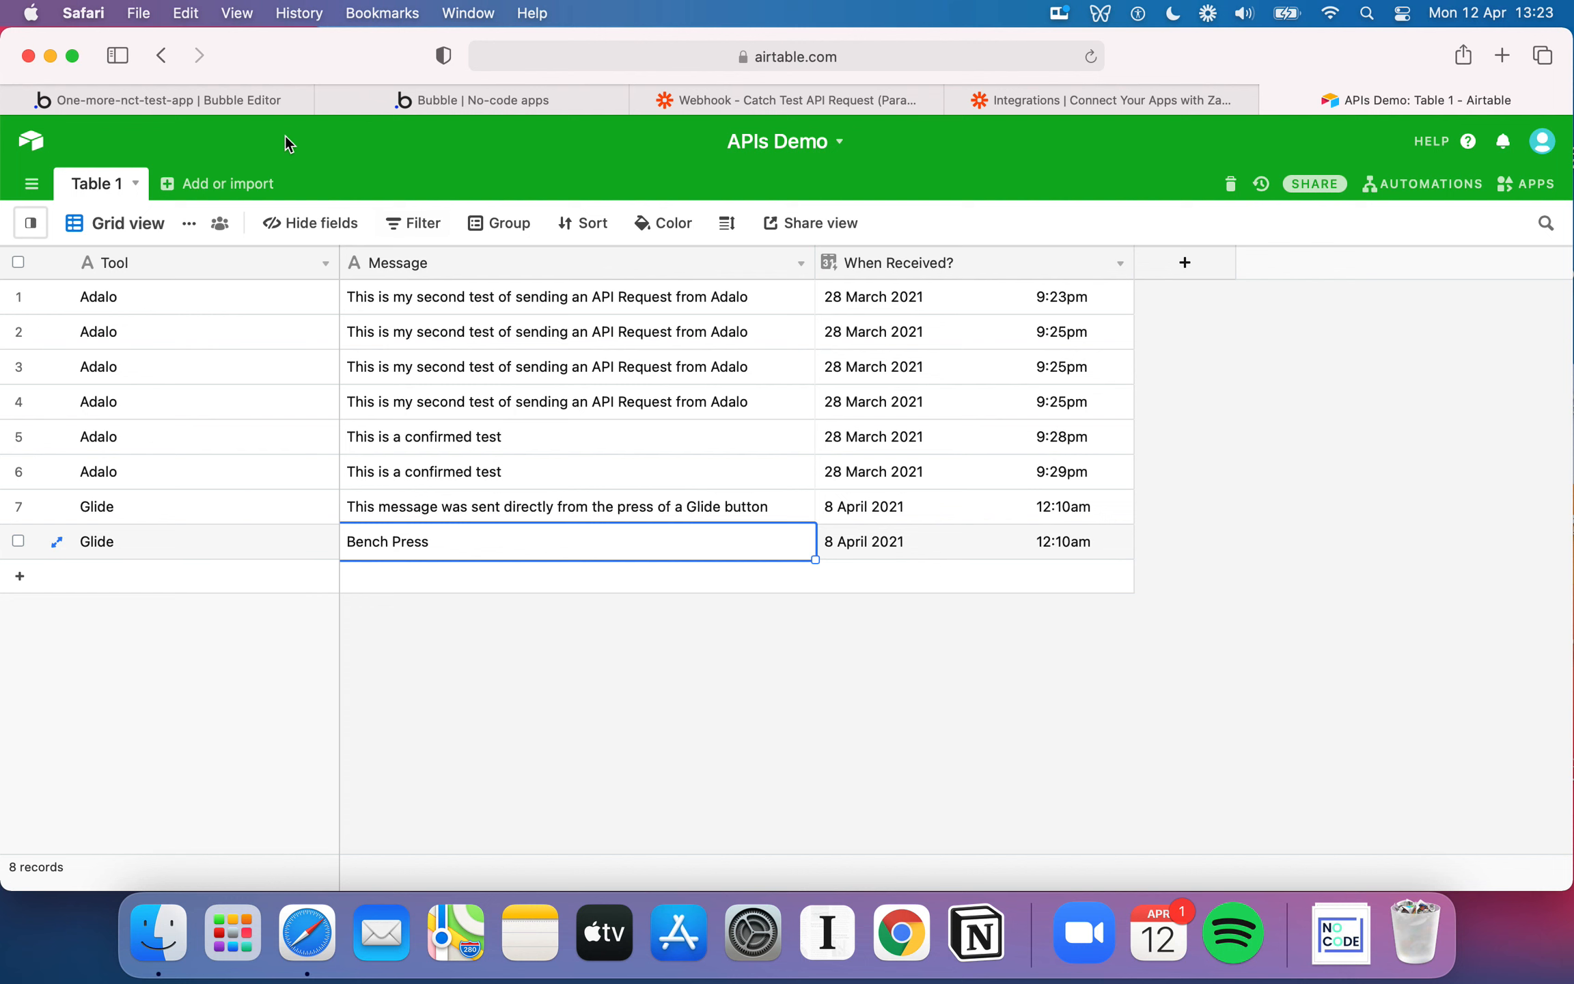
click(243, 101)
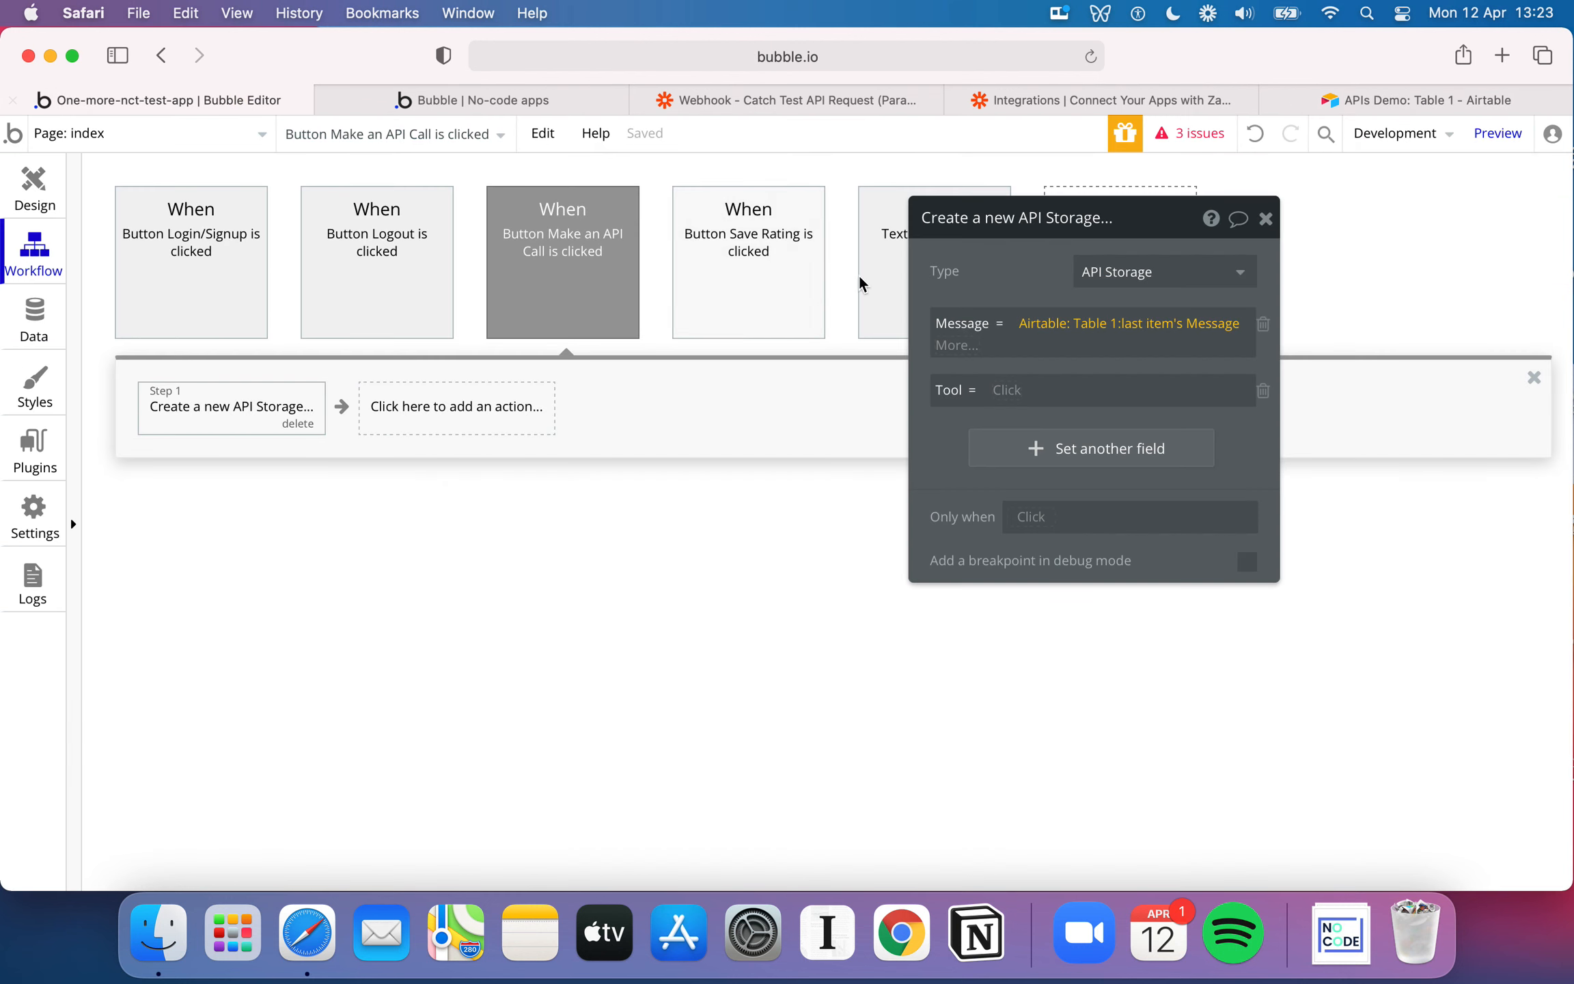
click(1025, 383)
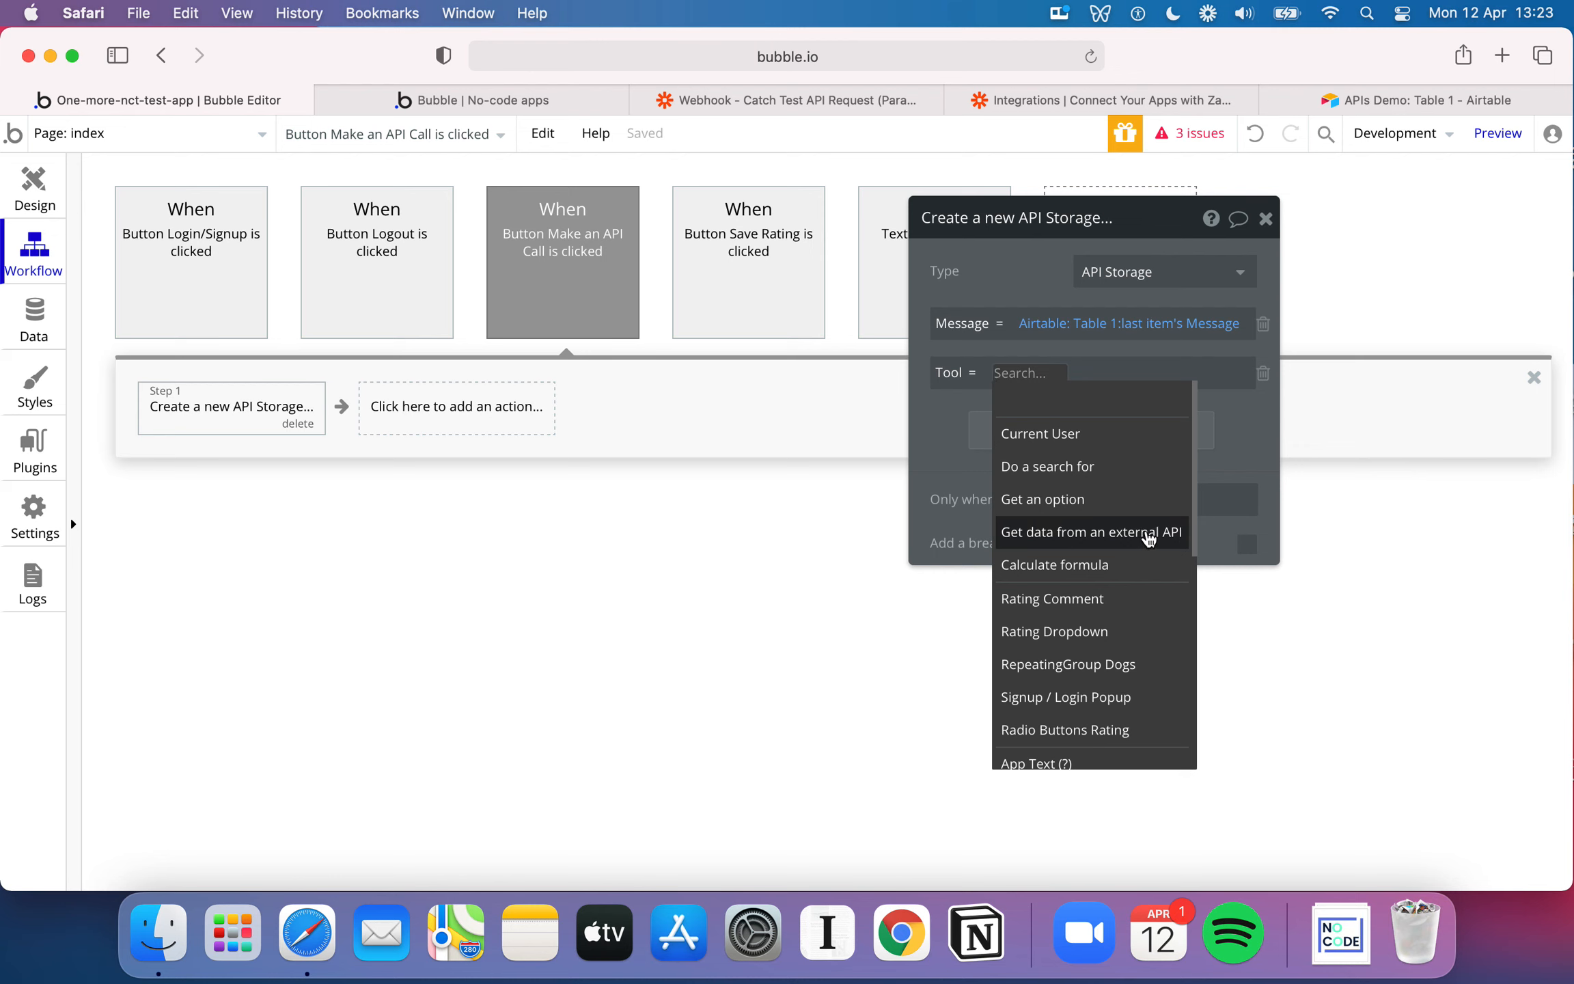
click(1147, 532)
click(778, 270)
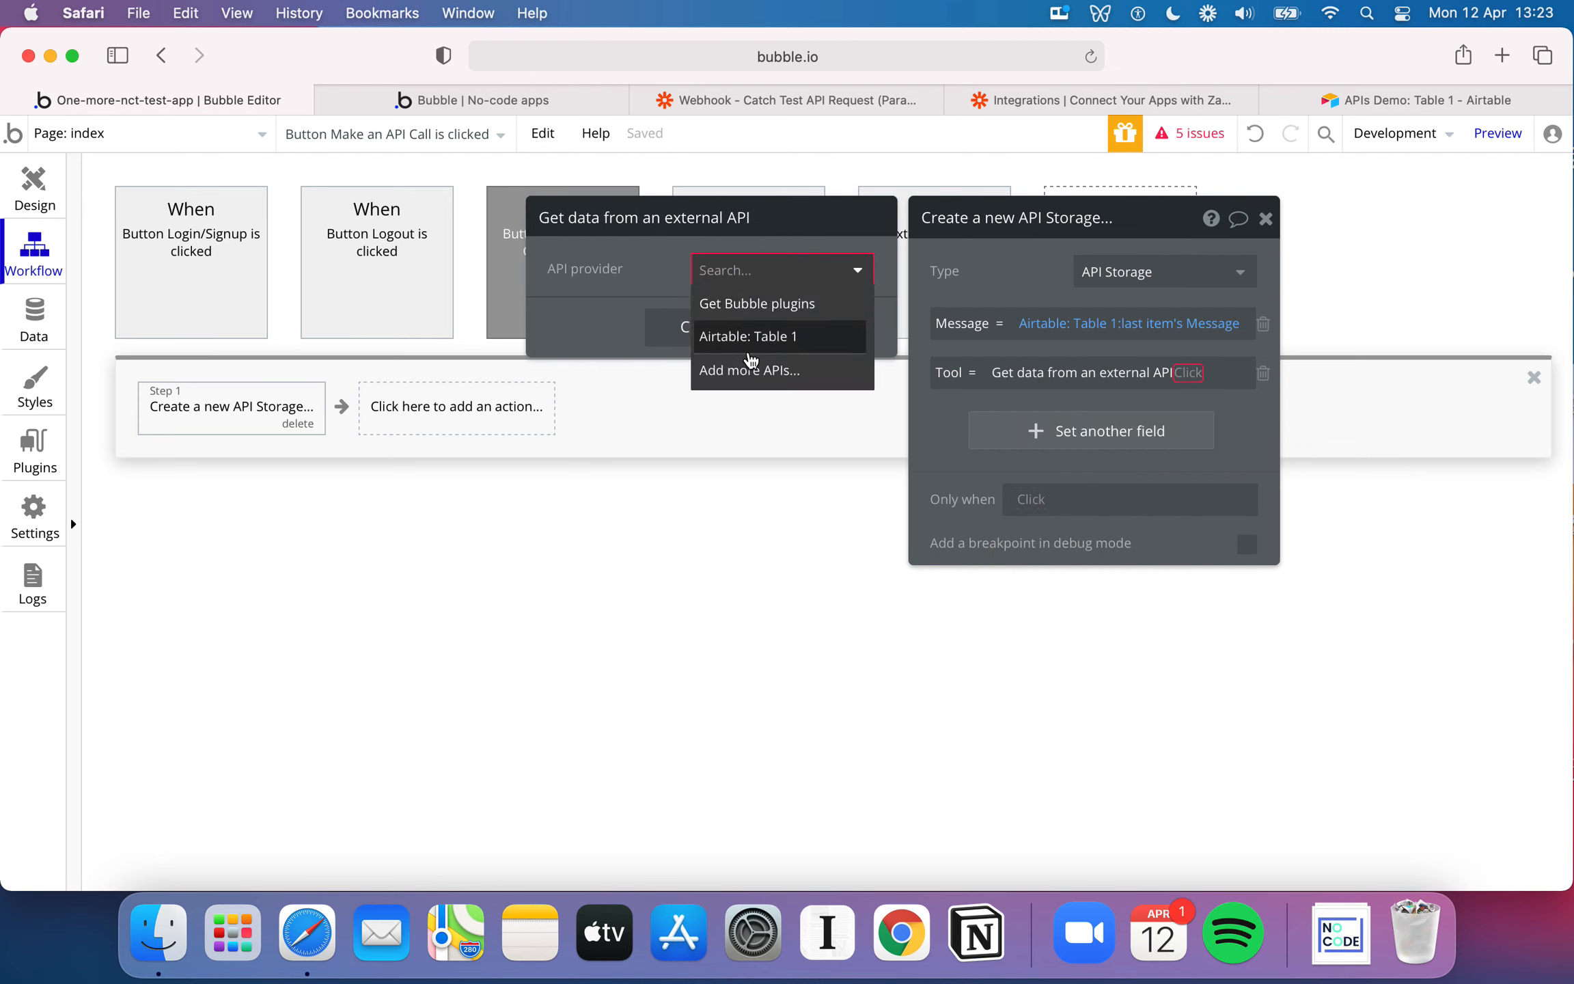
click(750, 336)
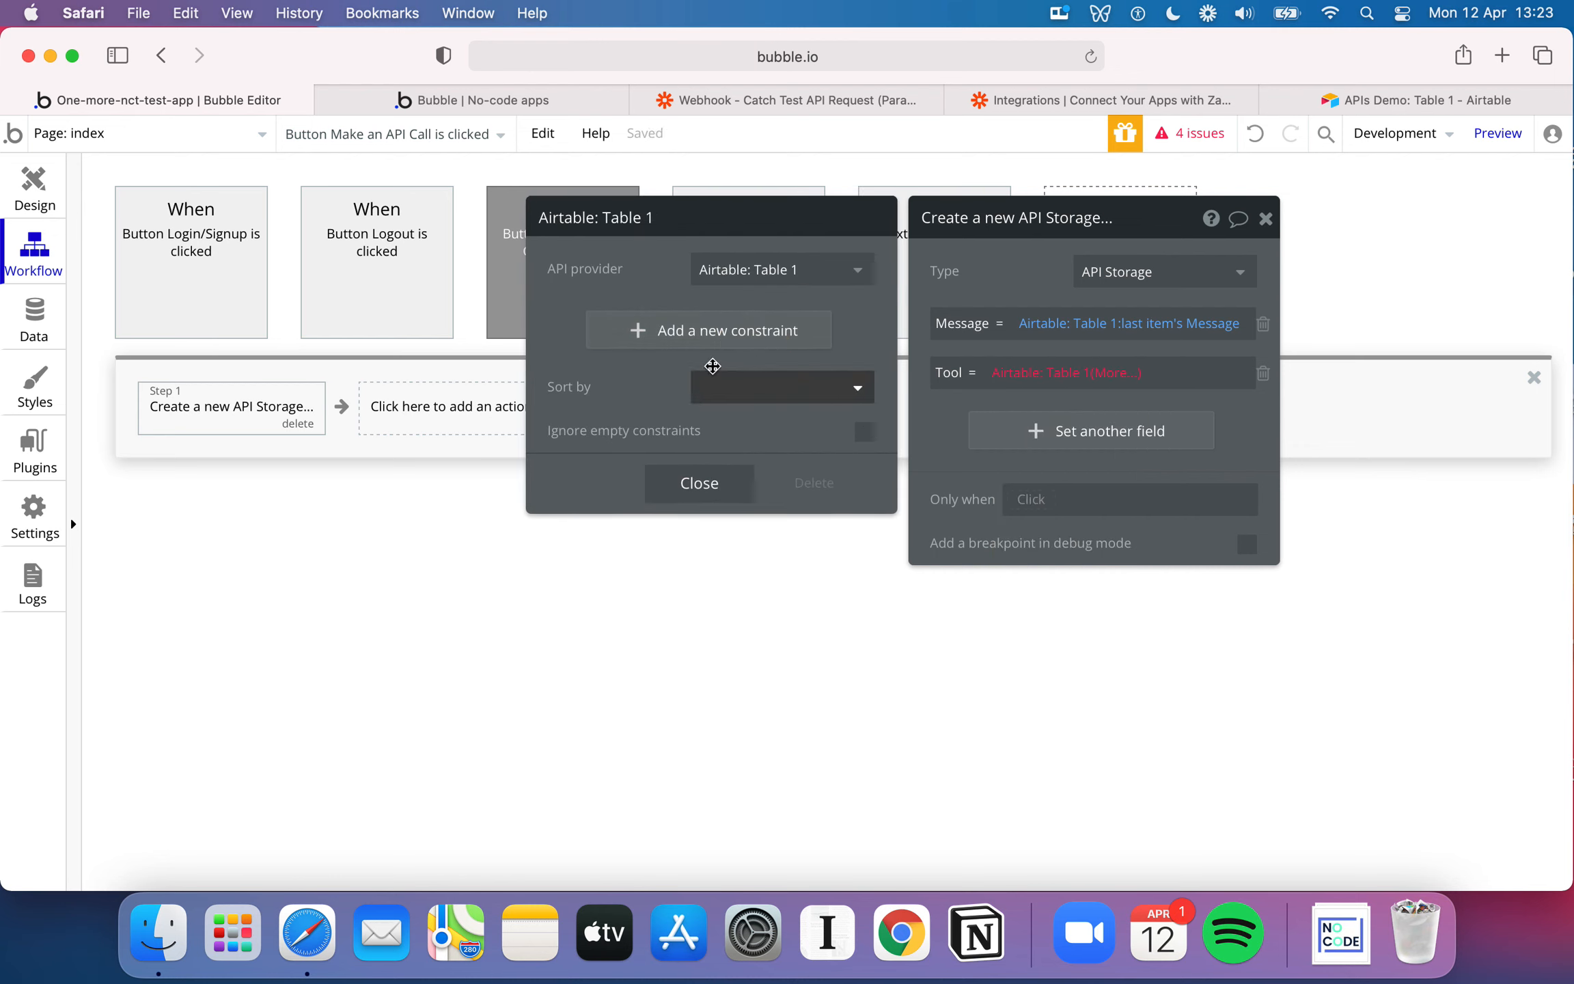
click(700, 498)
Extend the Tool expression to use the Tool of the last item in Airtable: Table 1, and close the action's settings
click(1138, 372)
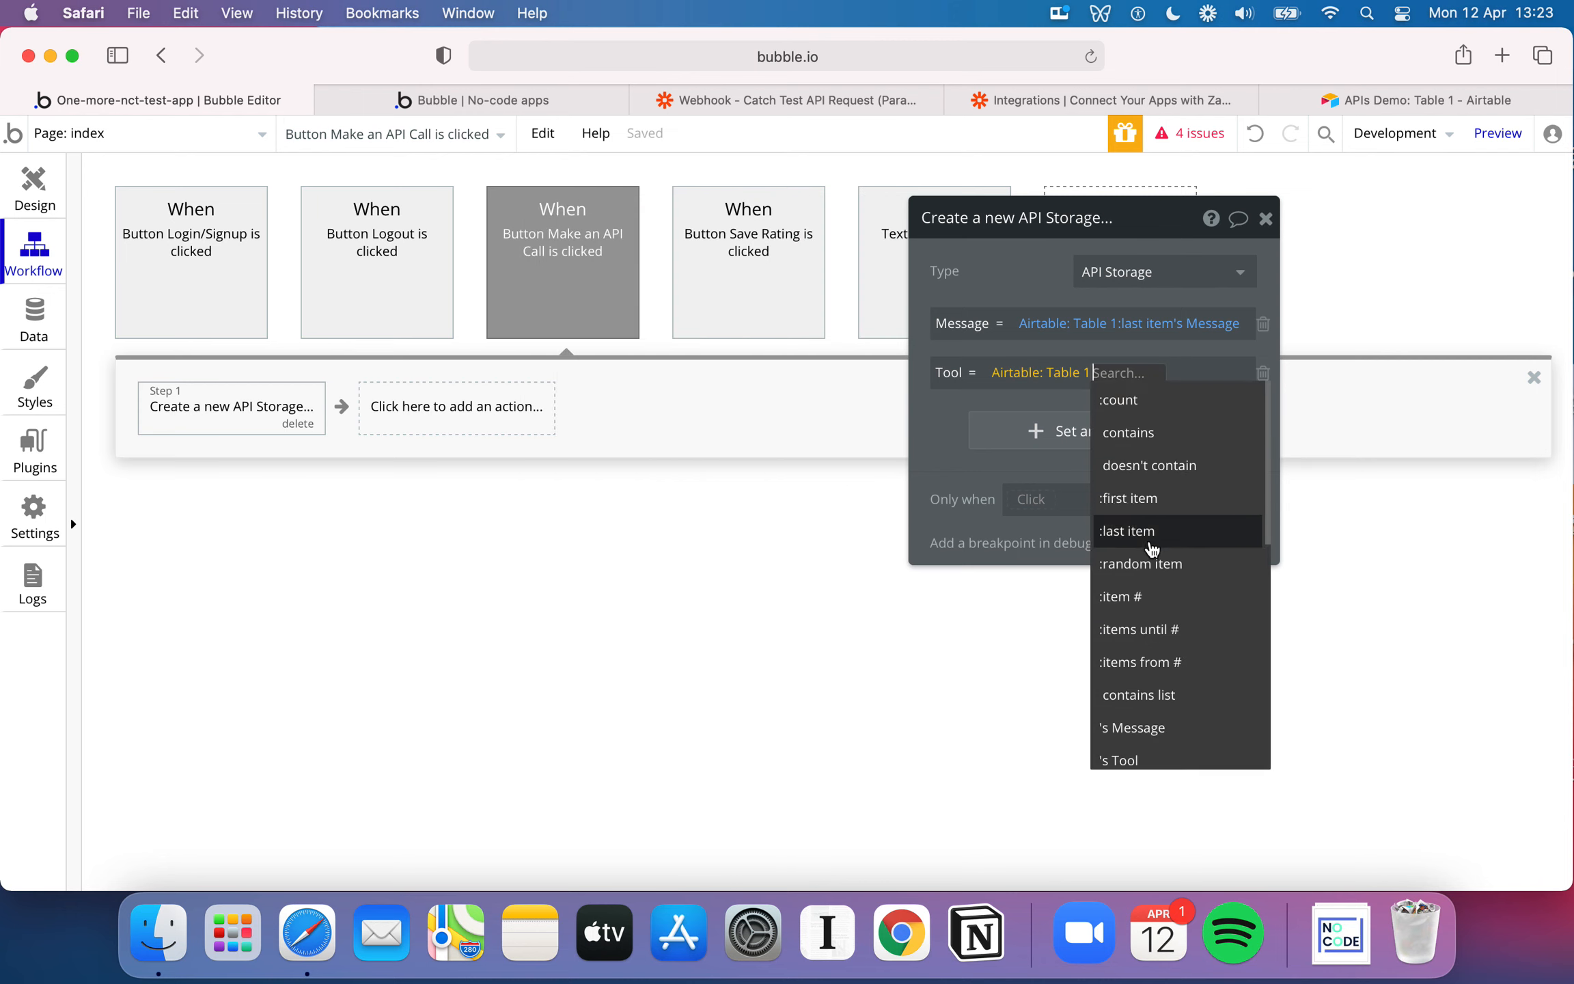
click(1151, 543)
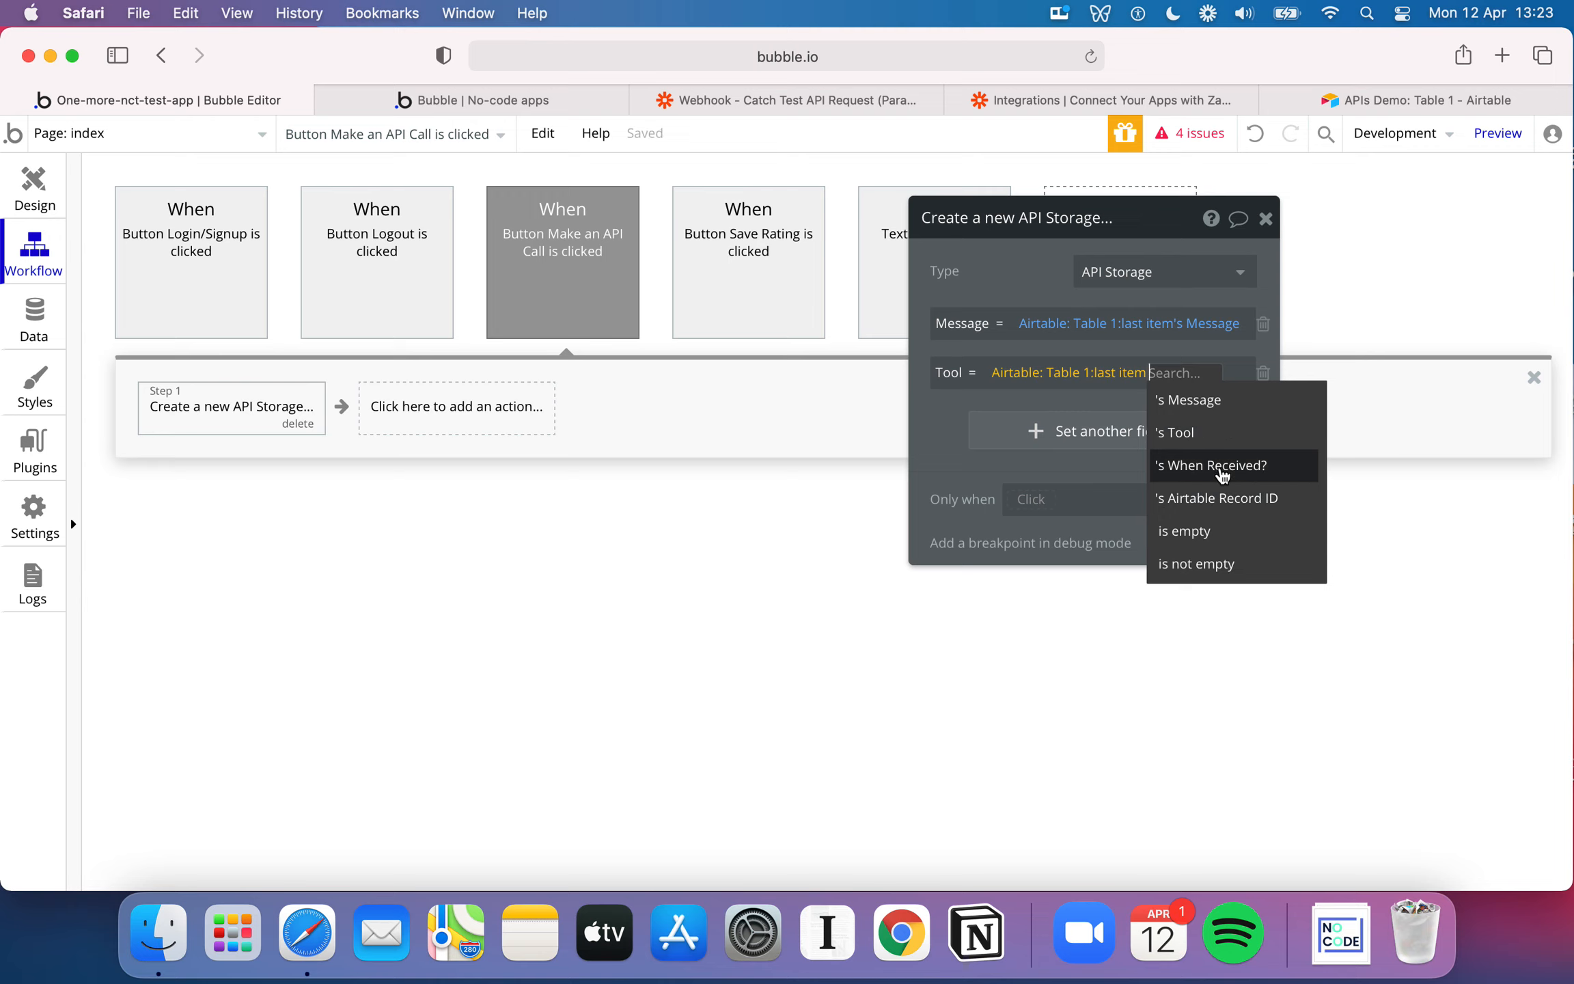
click(1400, 95)
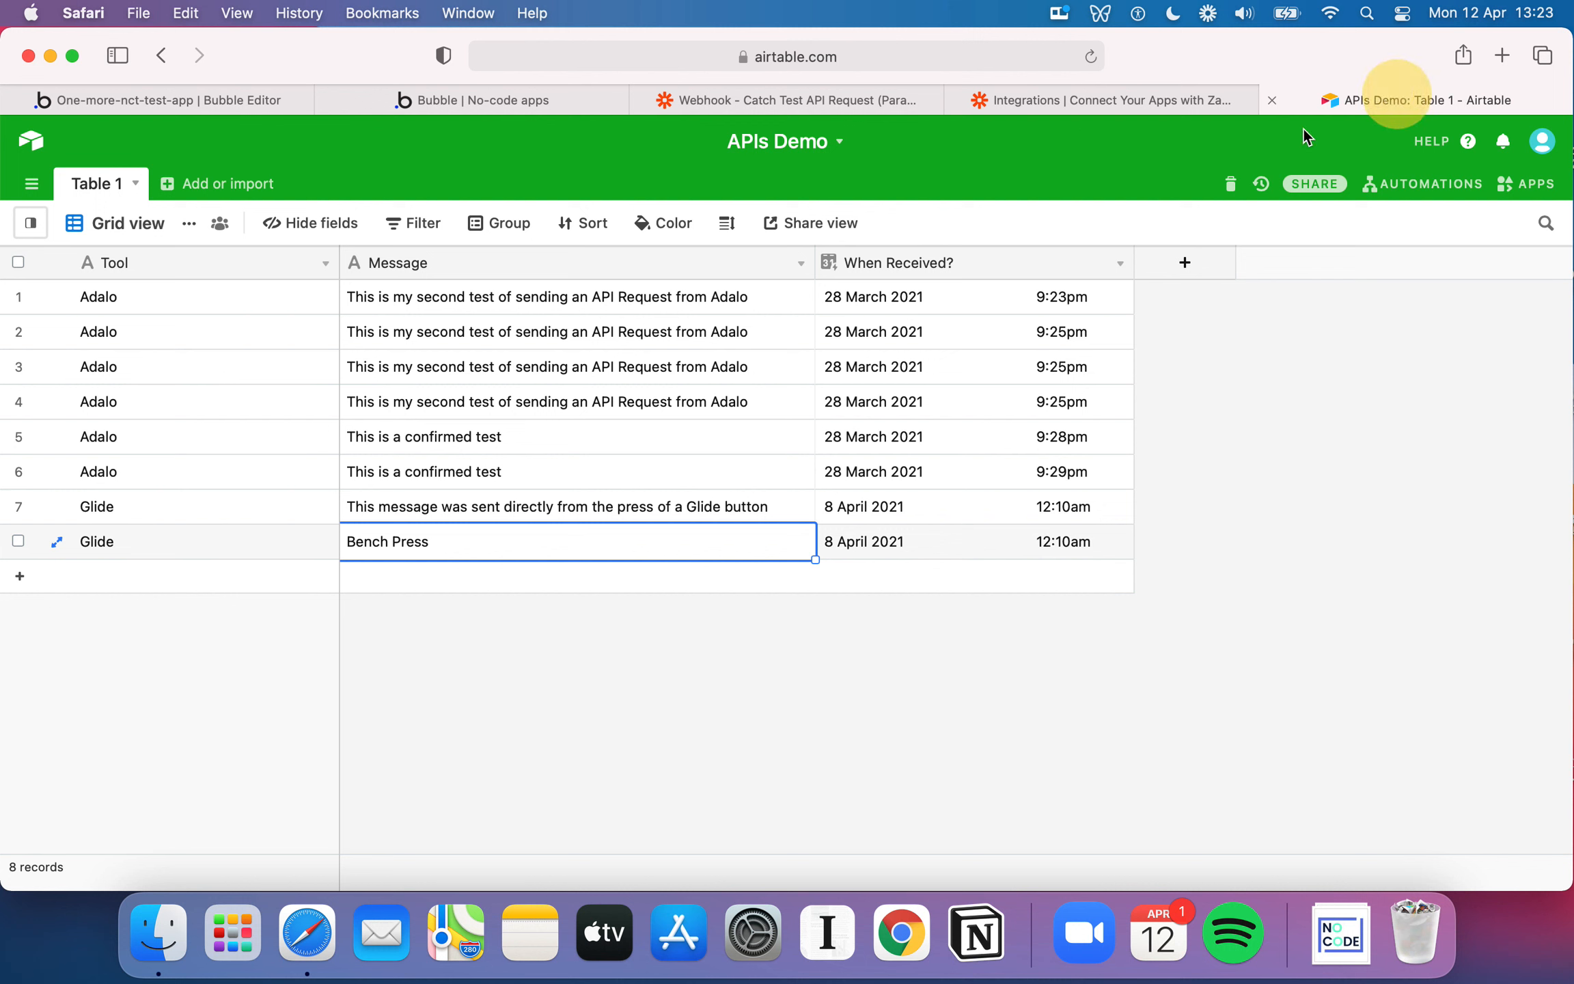
click(916, 263)
click(296, 102)
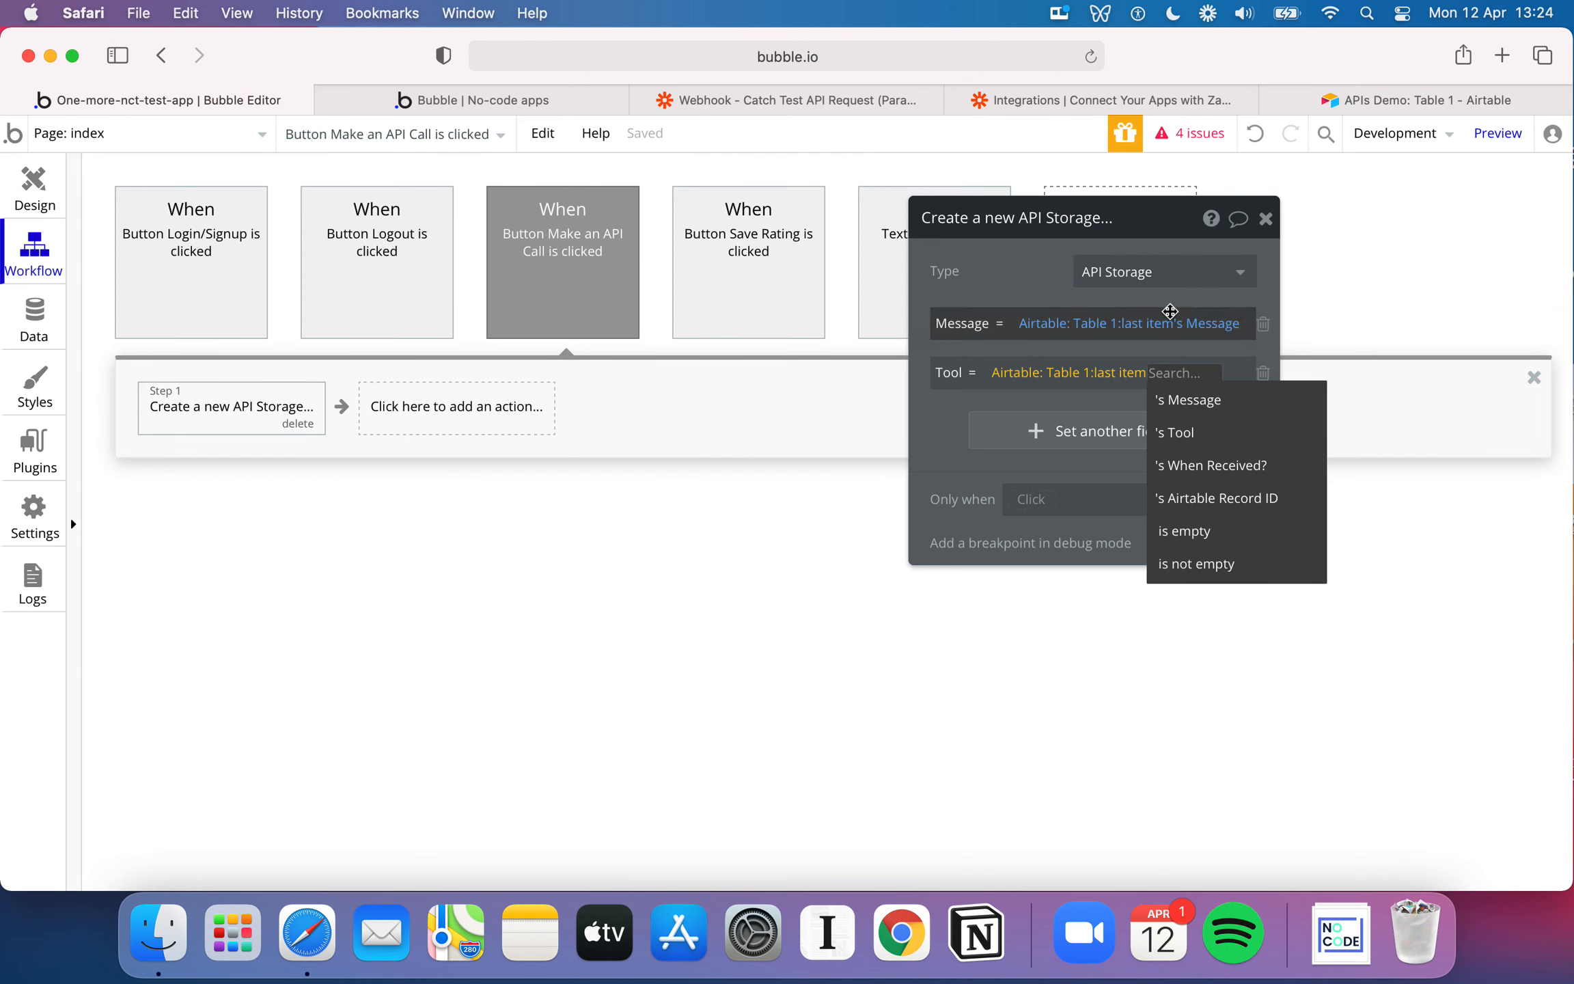
click(1201, 433)
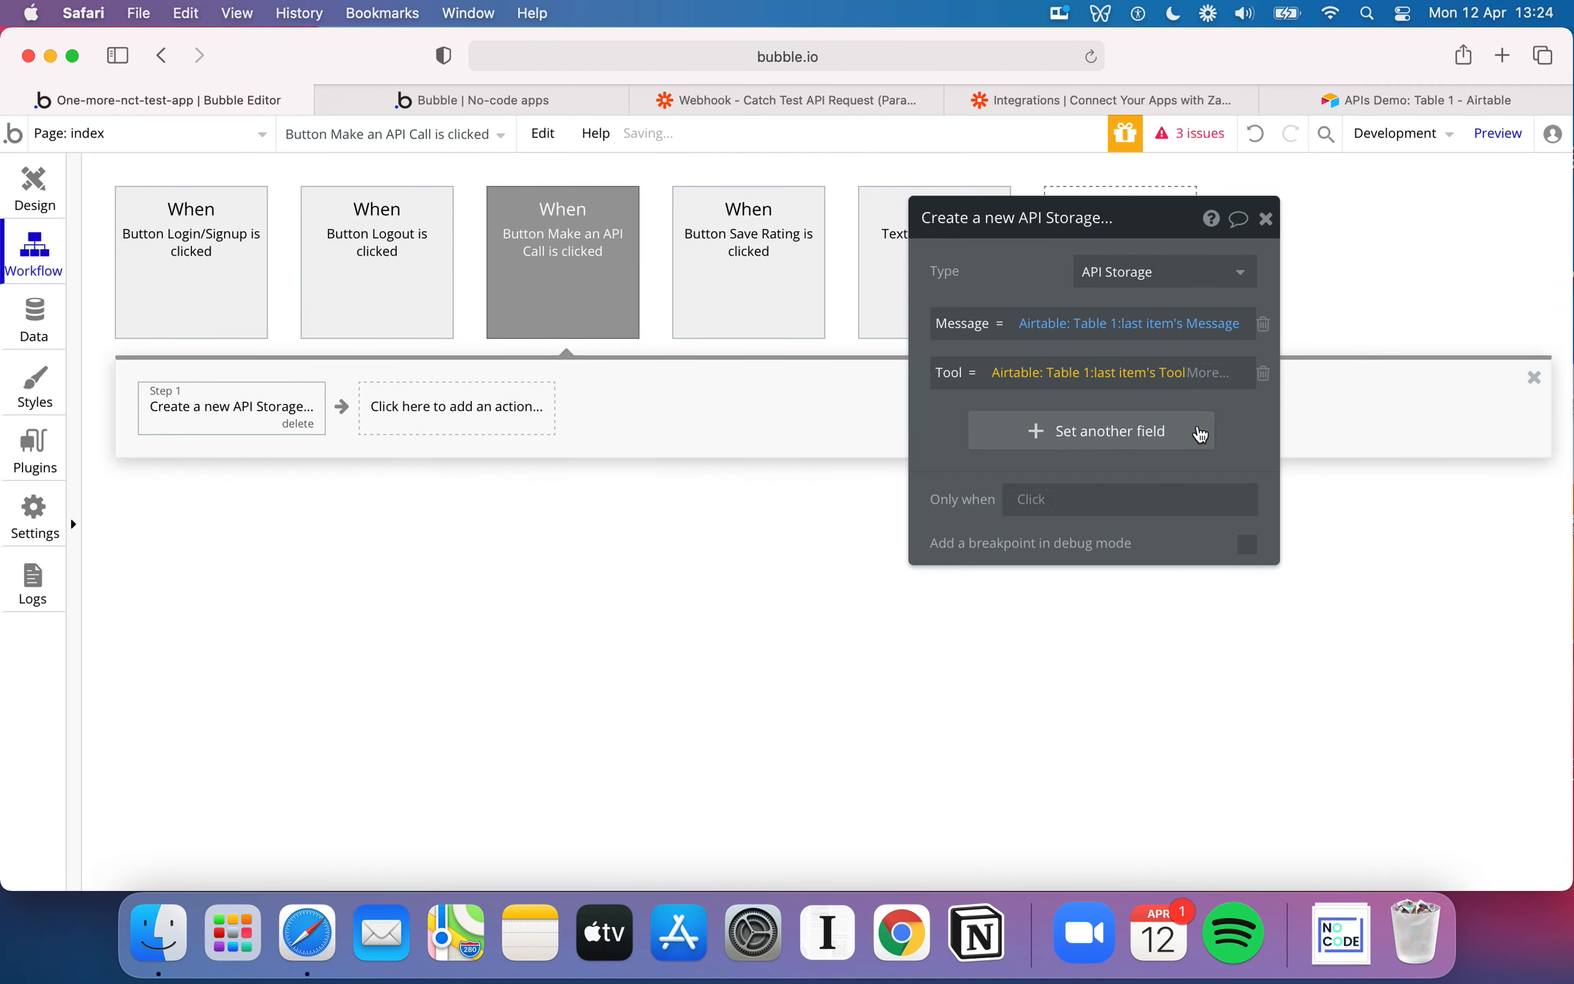
click(1212, 372)
scroll(1018, 576, down, 2)
scroll(1023, 579, up, 2)
click(1265, 446)
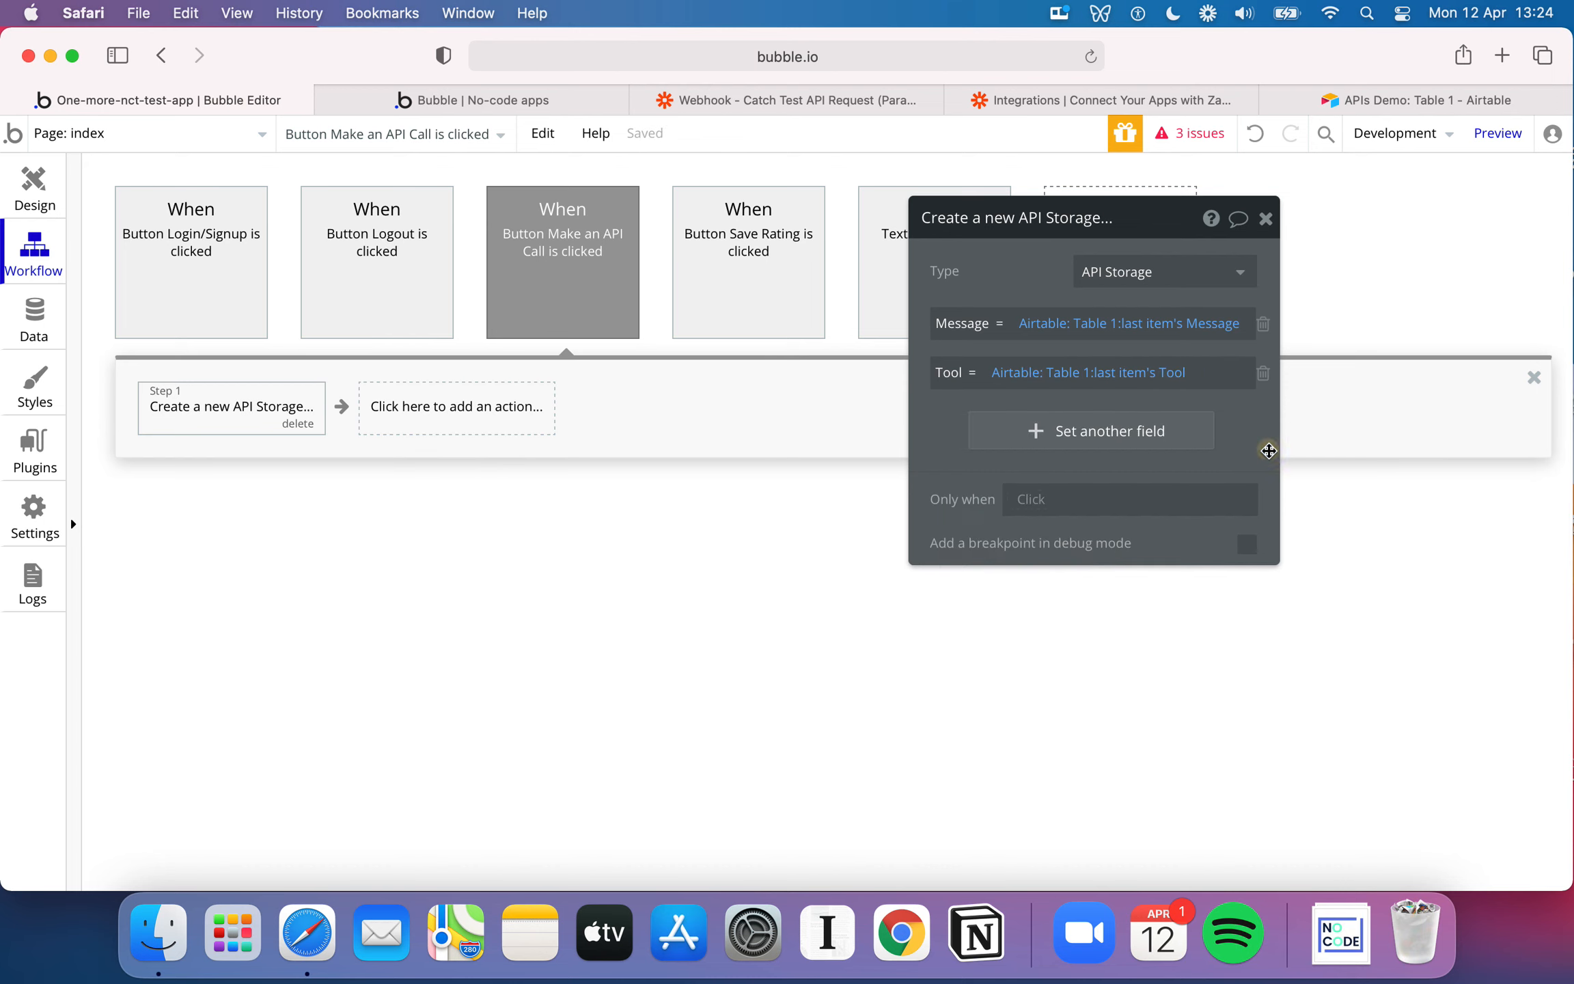
click(1265, 219)
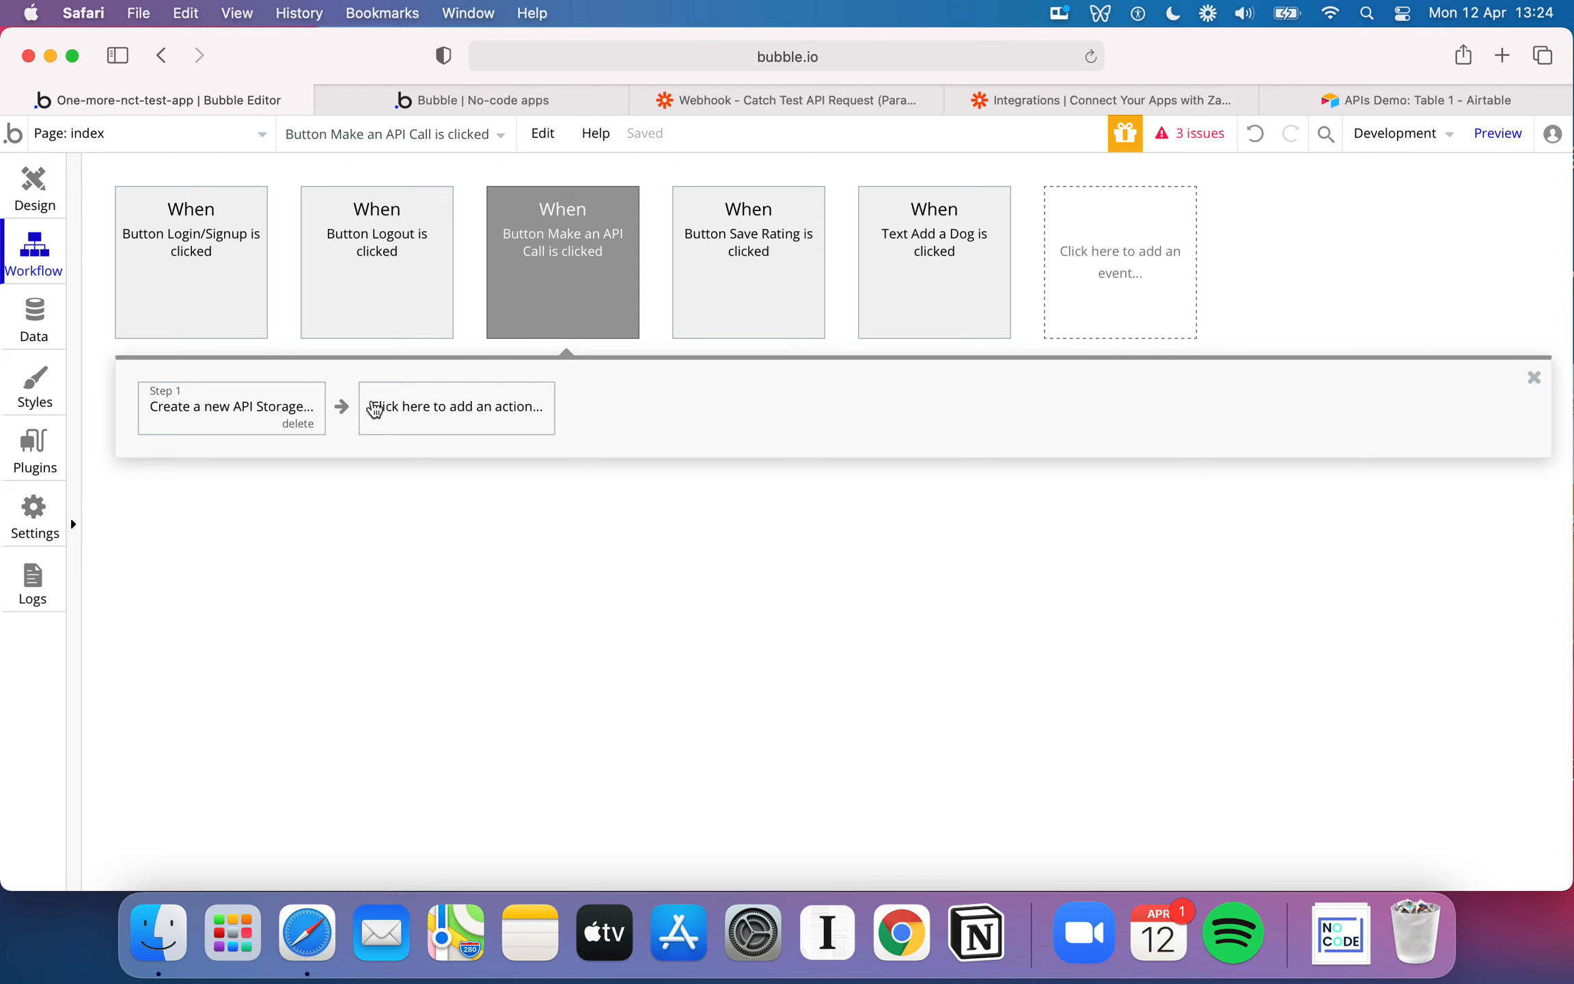
Reload the Bubble app preview and run the Make an API Call button to test the workflow
click(518, 400)
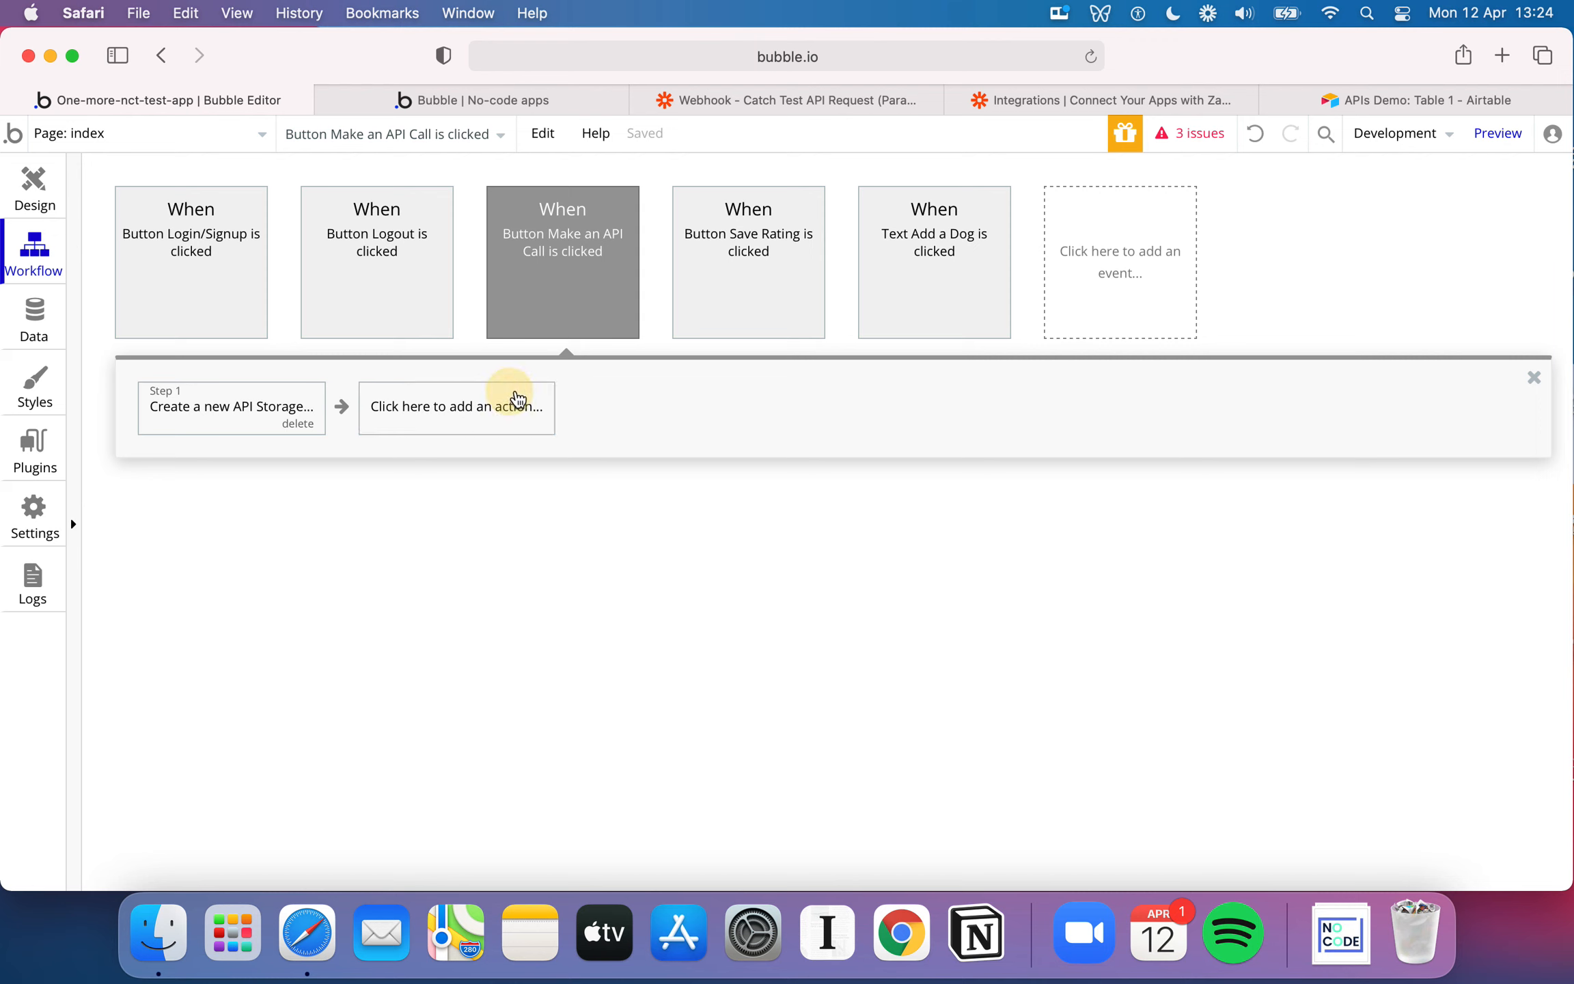
click(34, 188)
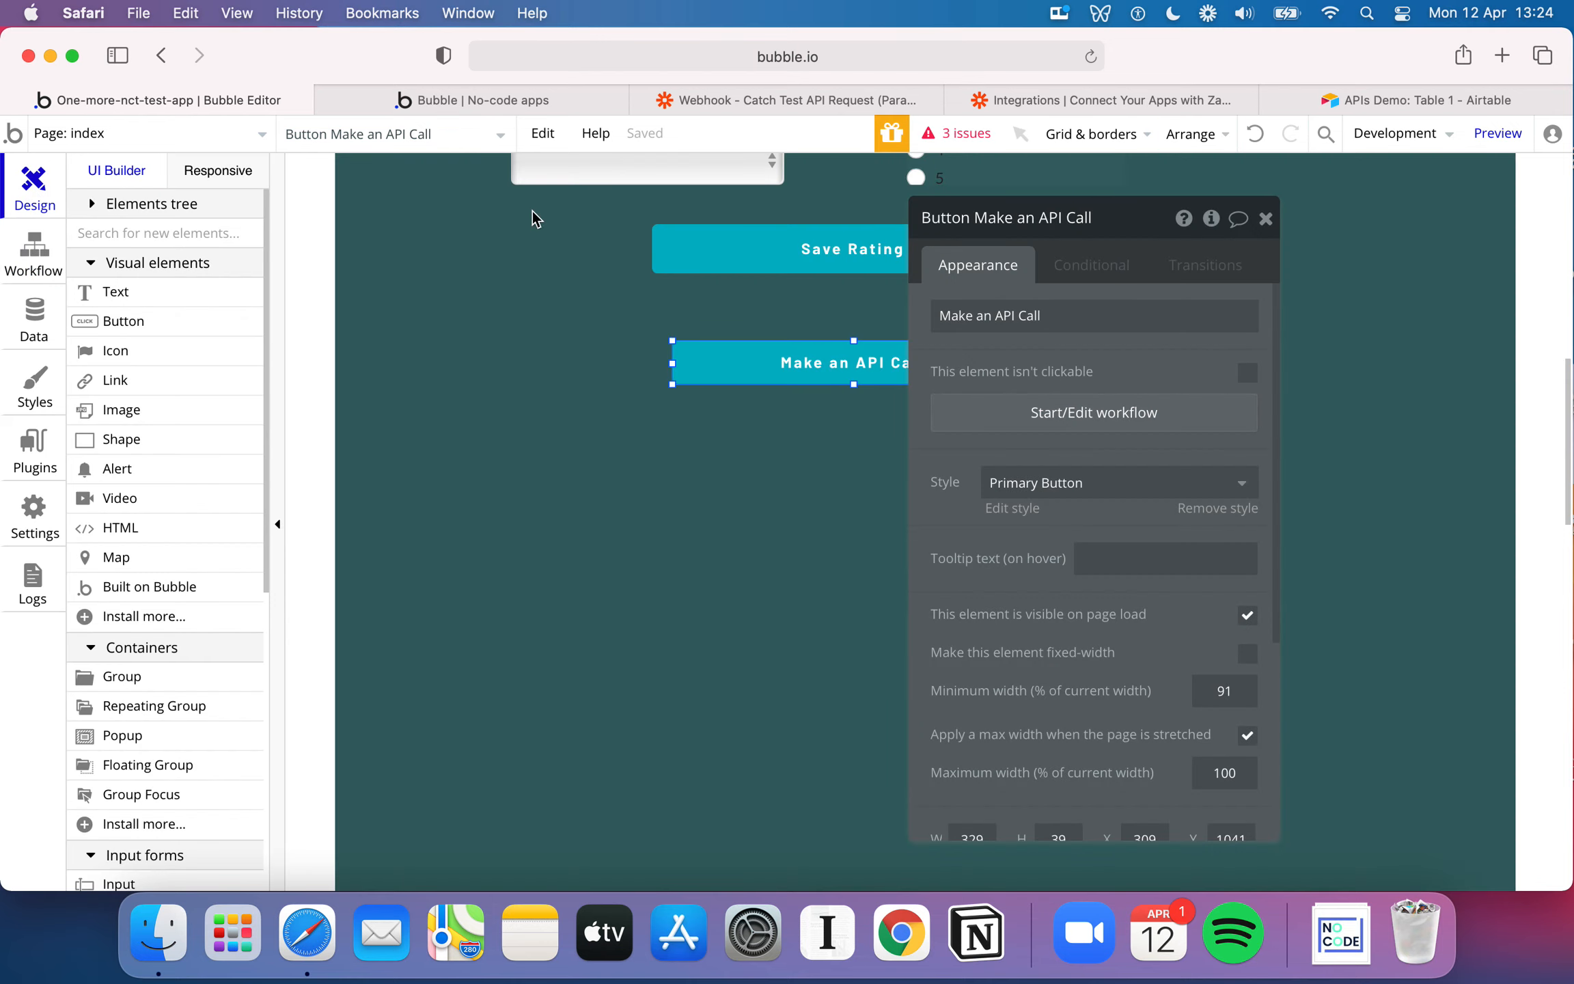
click(543, 102)
click(1091, 58)
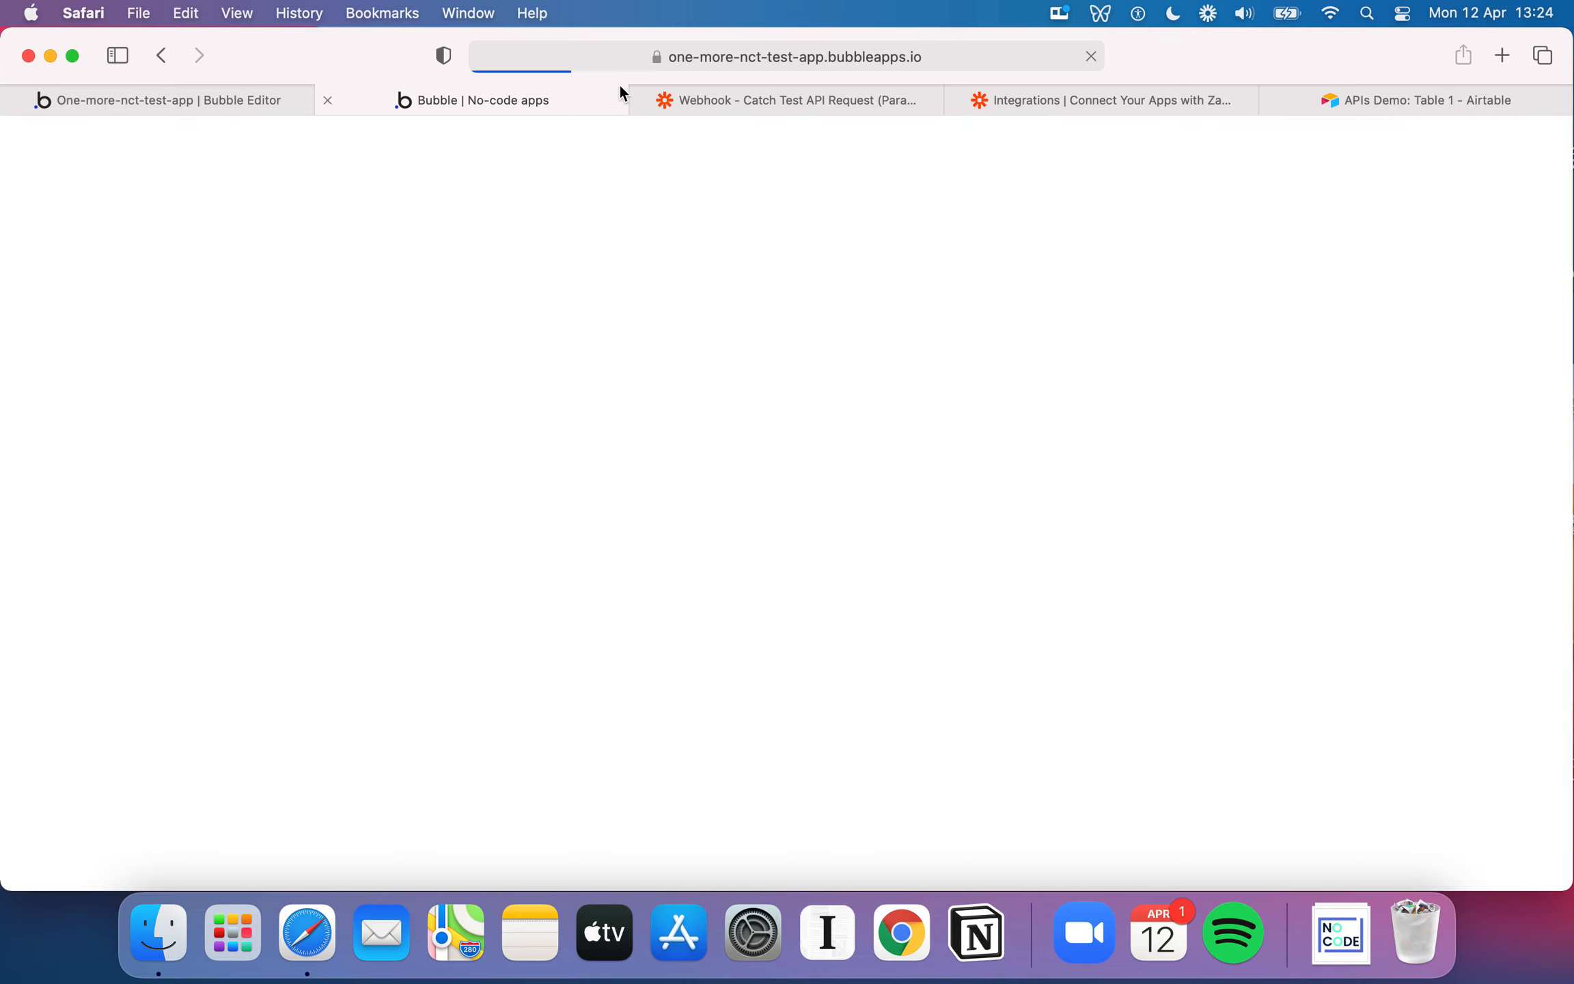
scroll(767, 598, down, 2)
scroll(768, 599, down, 10)
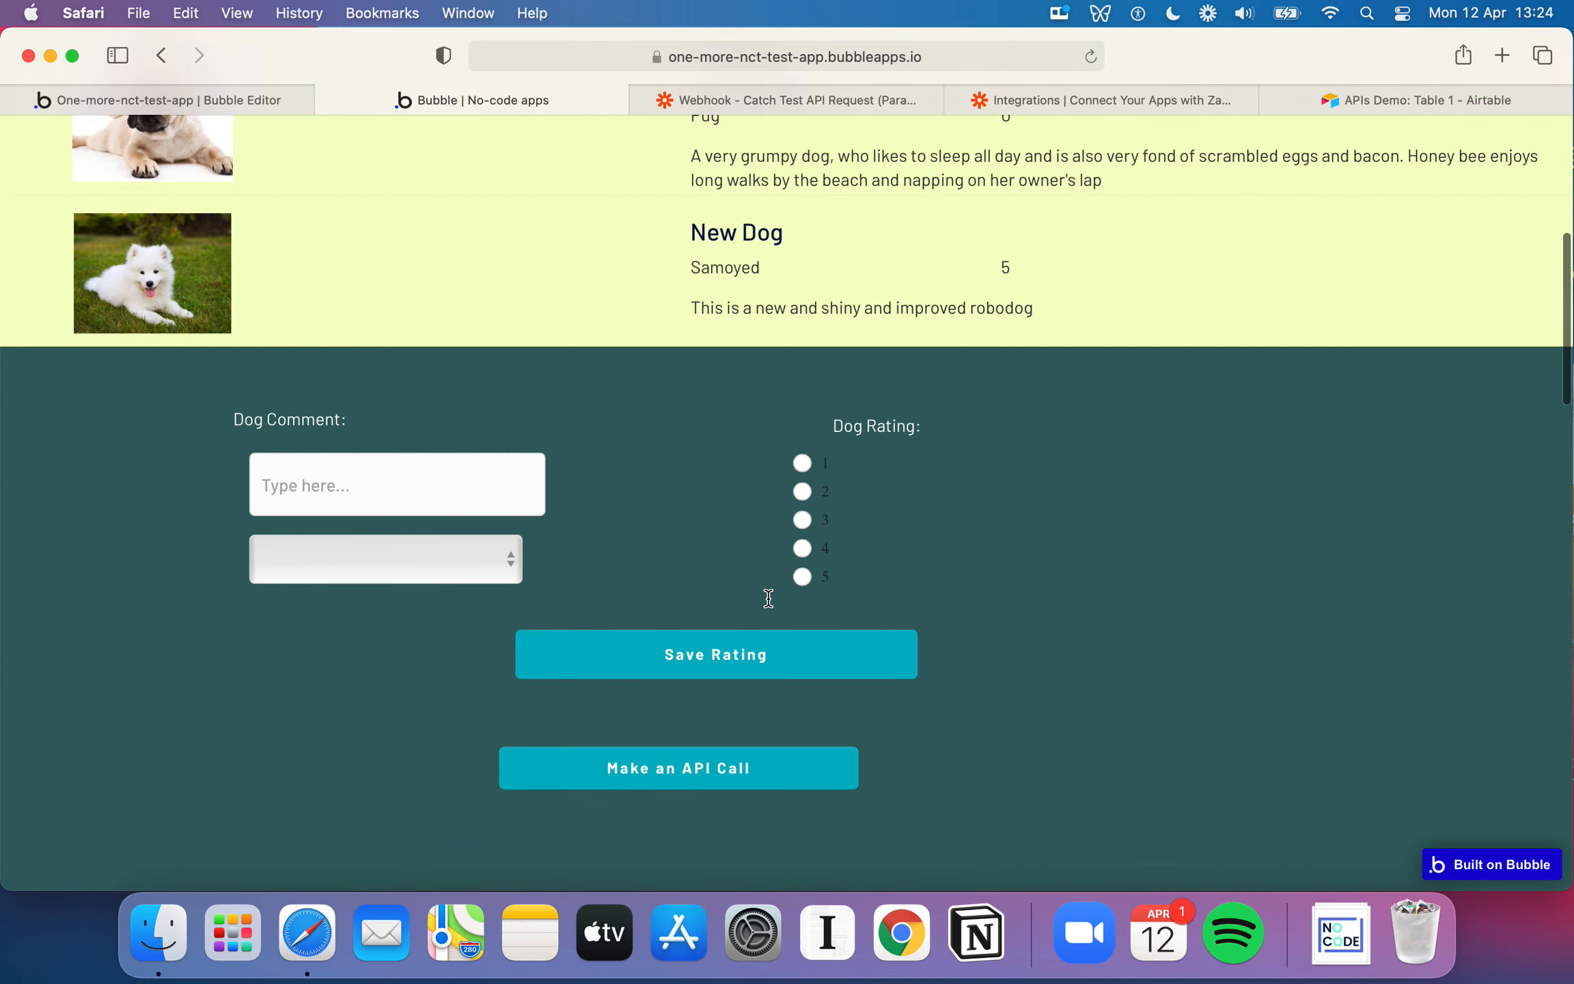
click(698, 623)
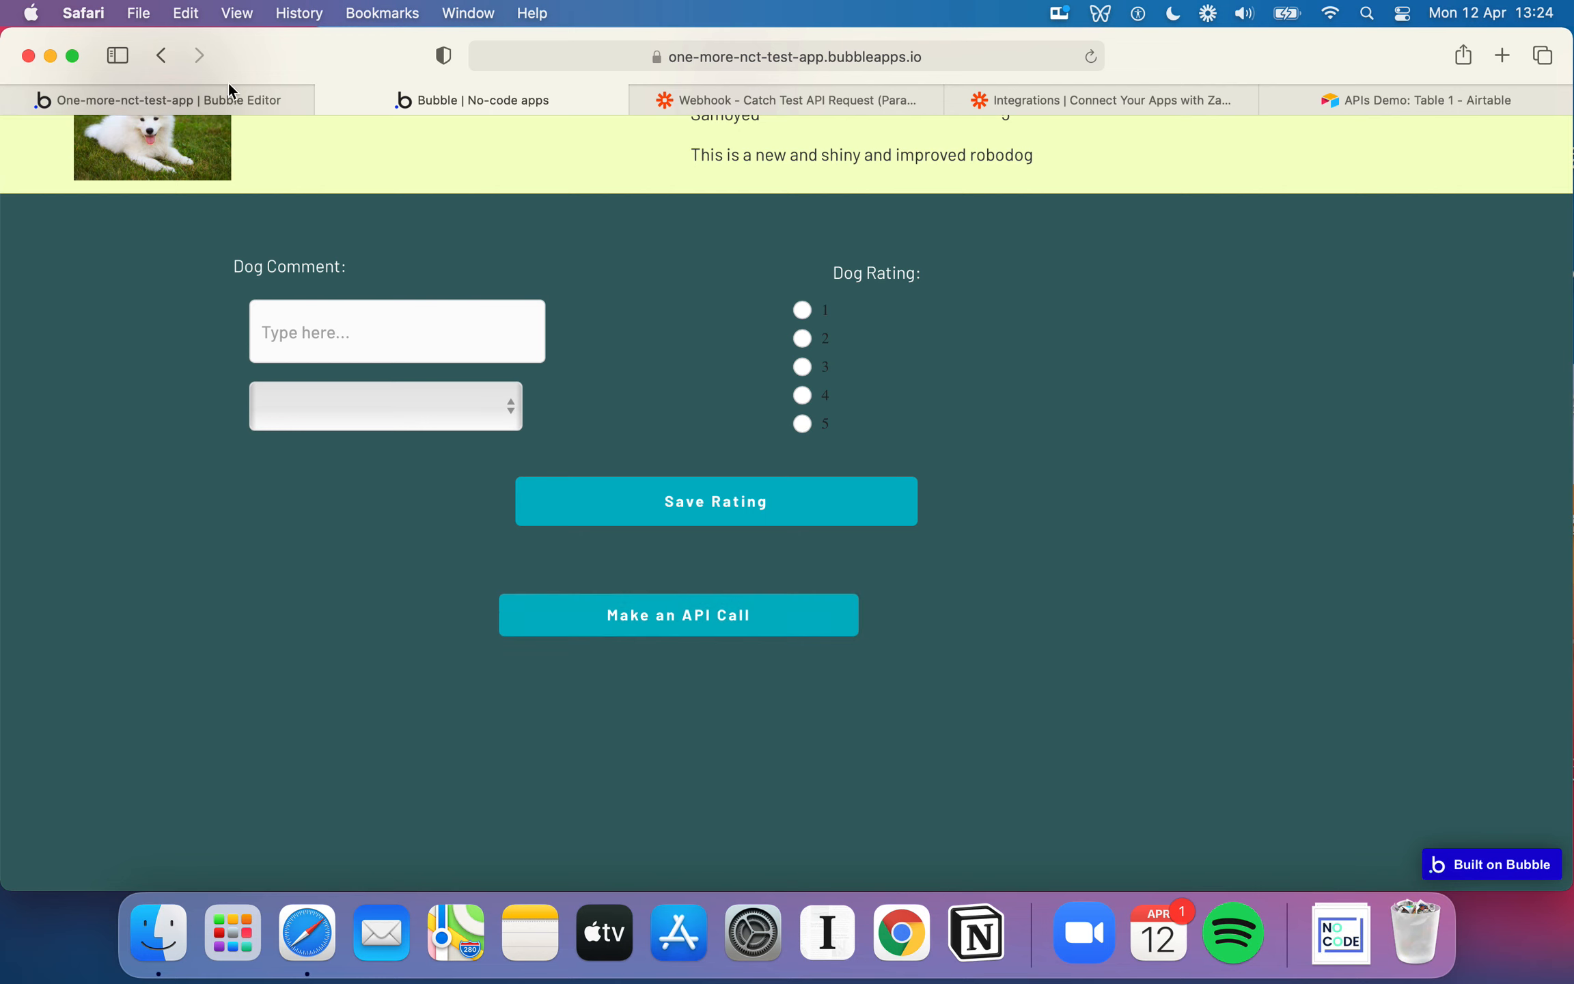
Check the All API Storages entries in the Bubble app data for the record made by the test
click(242, 101)
click(29, 319)
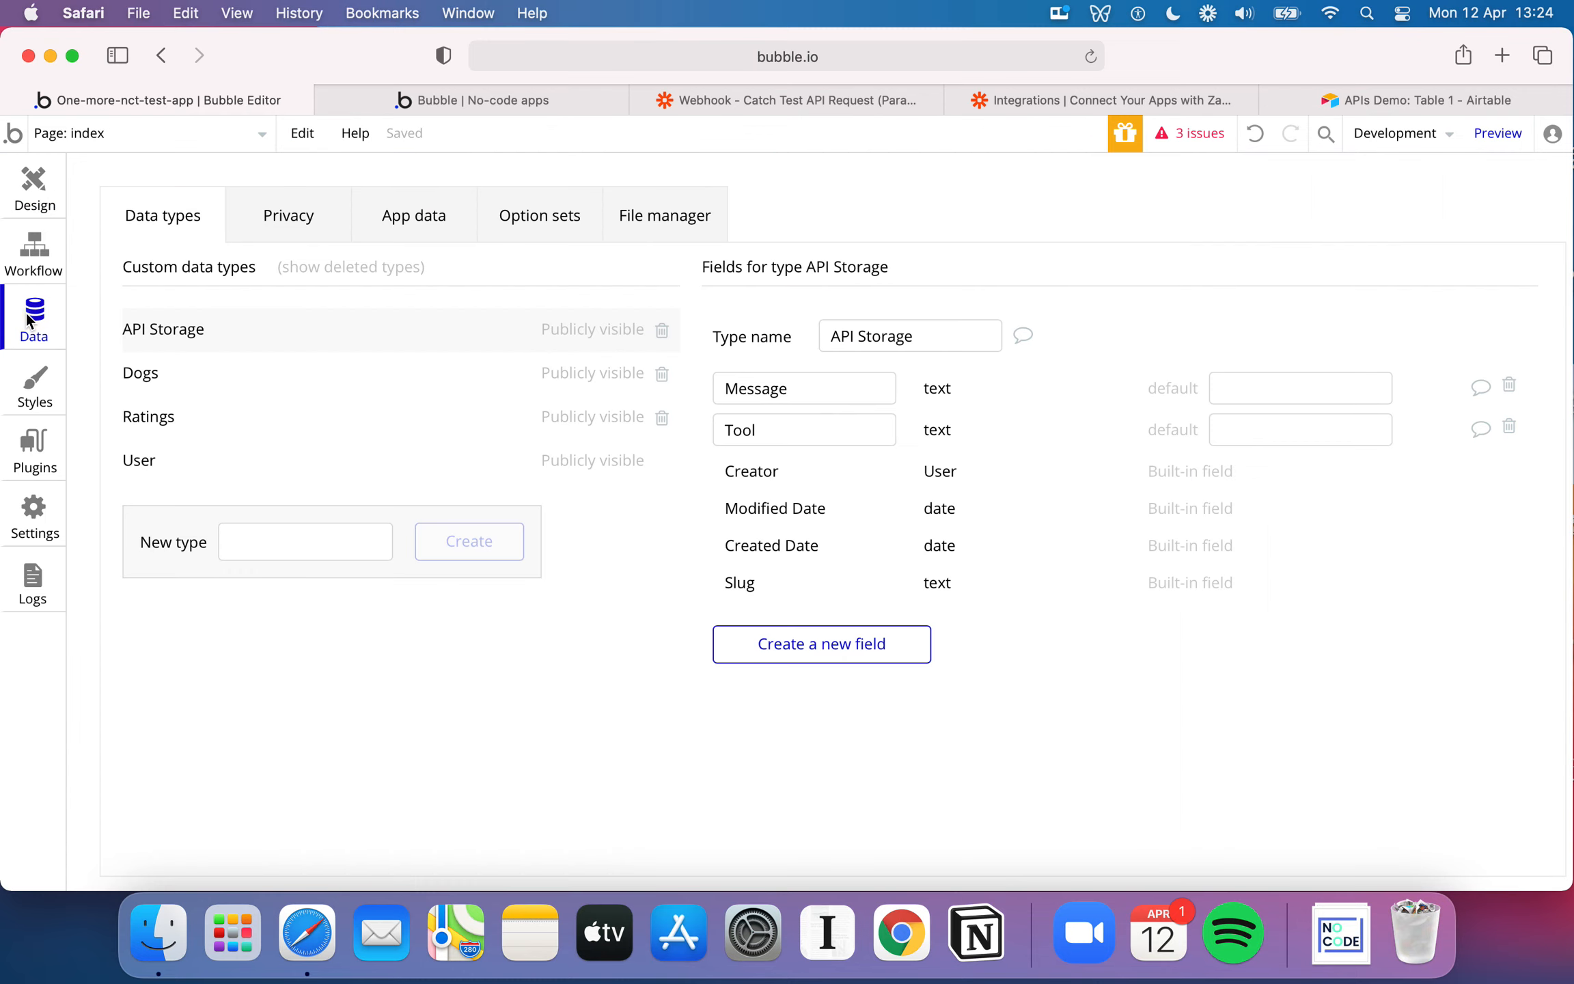
click(413, 217)
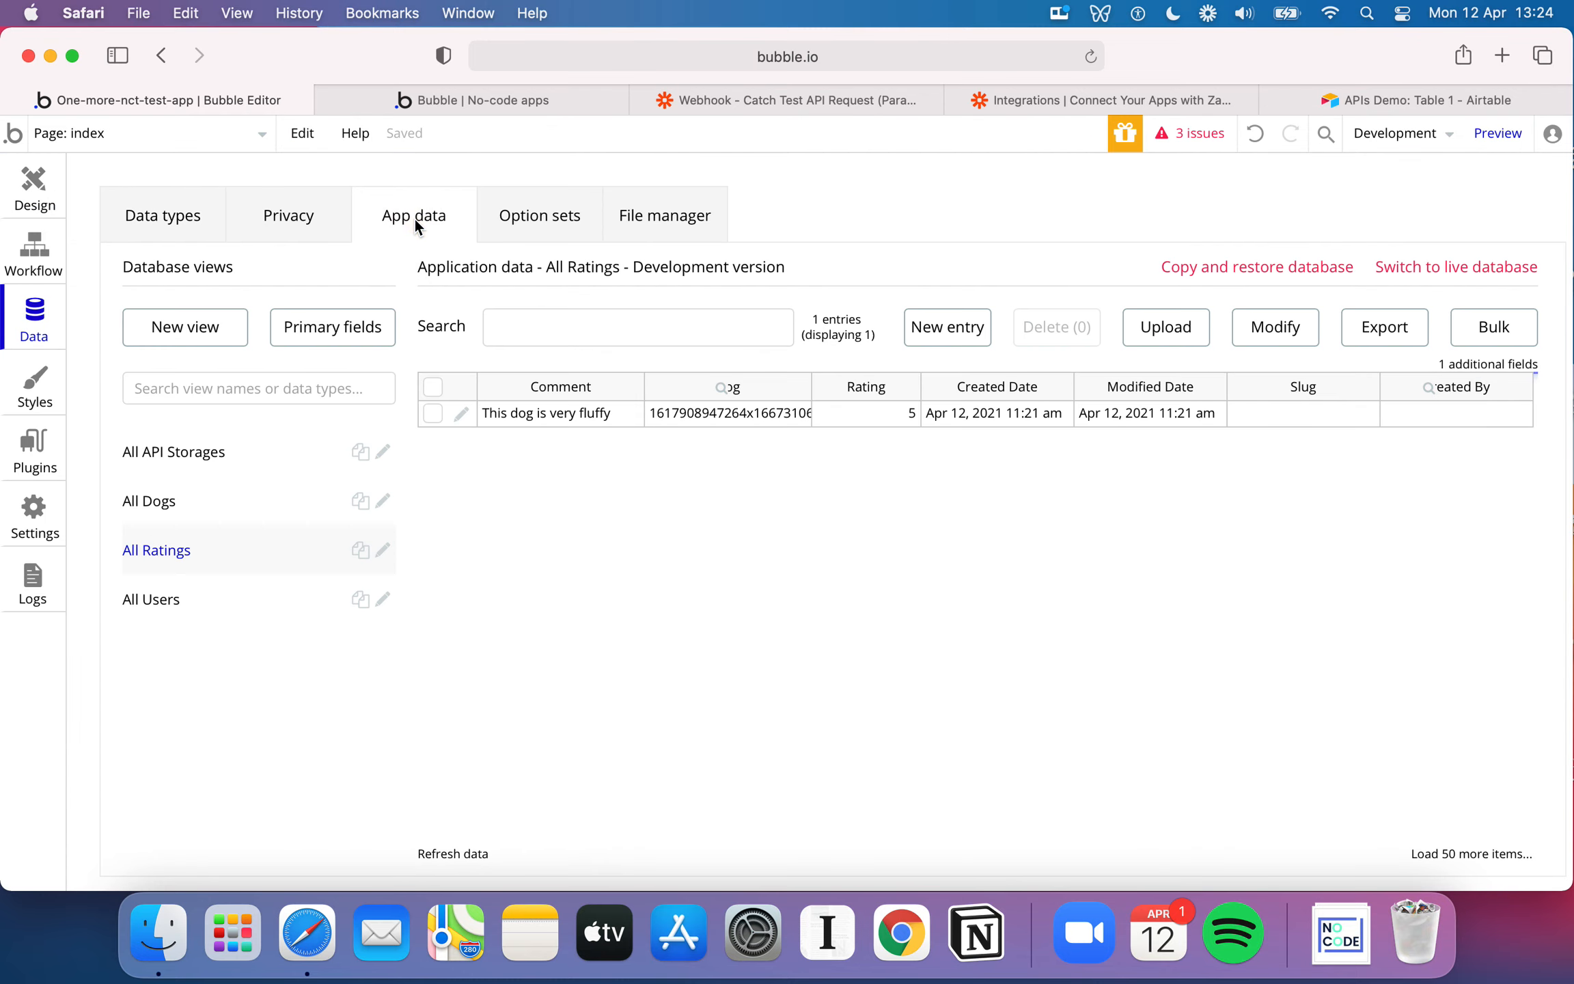
click(245, 448)
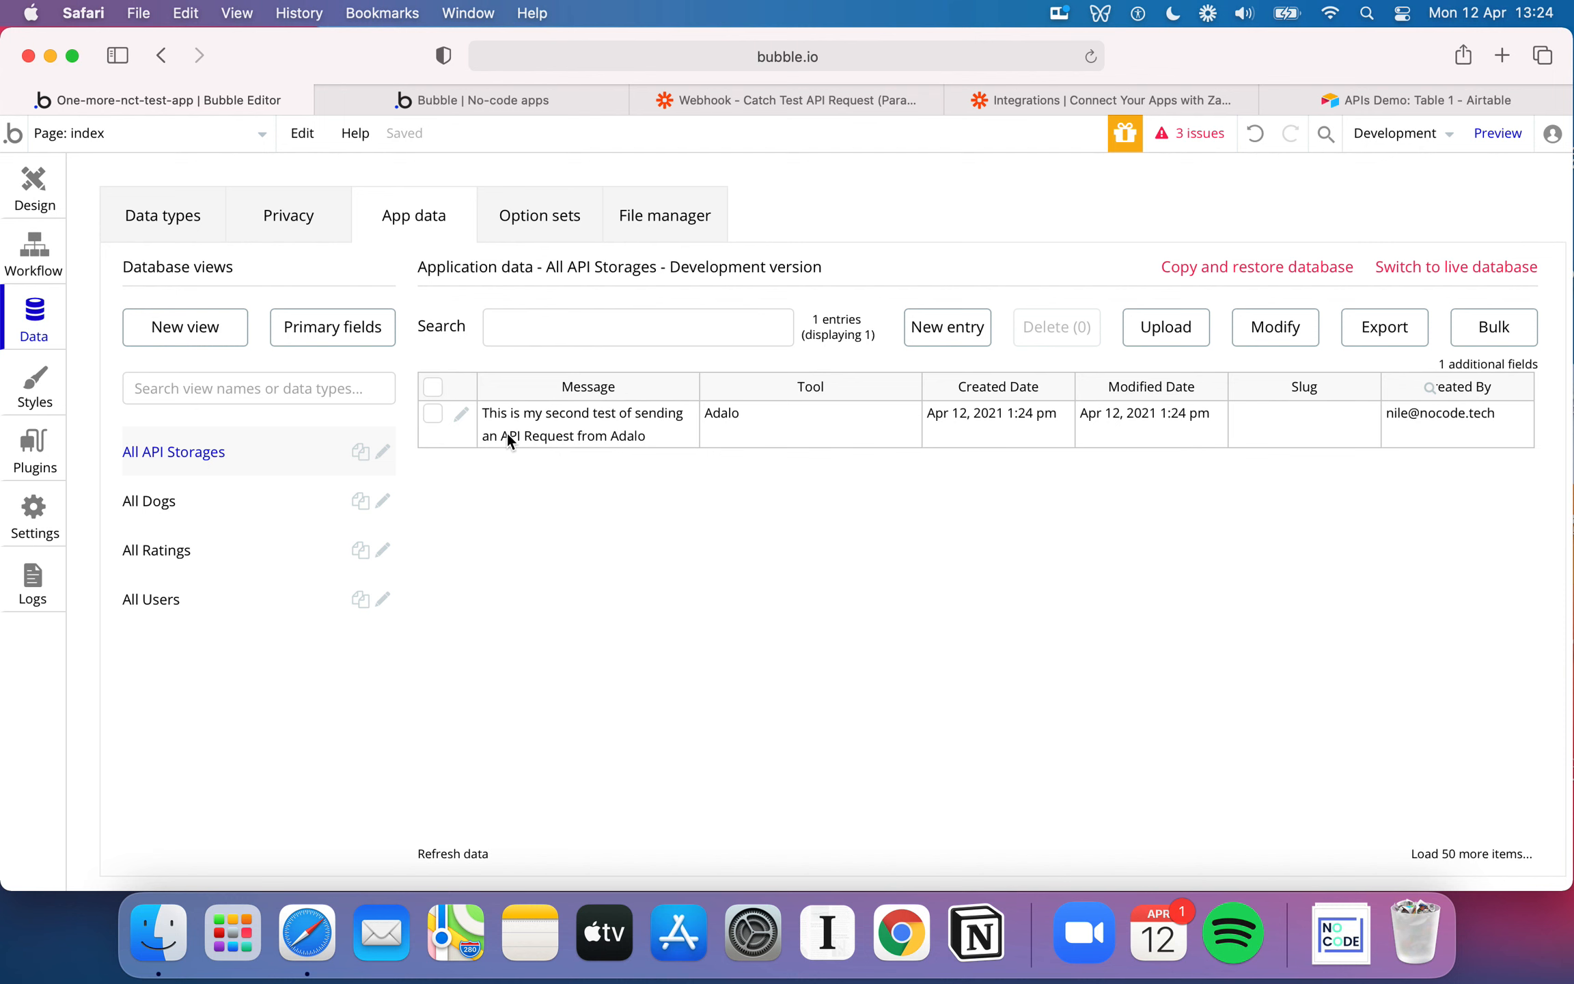
Compare the stored message with the first and last records' messages in the Airtable APIs Demo table, and return to Bubble
click(1408, 102)
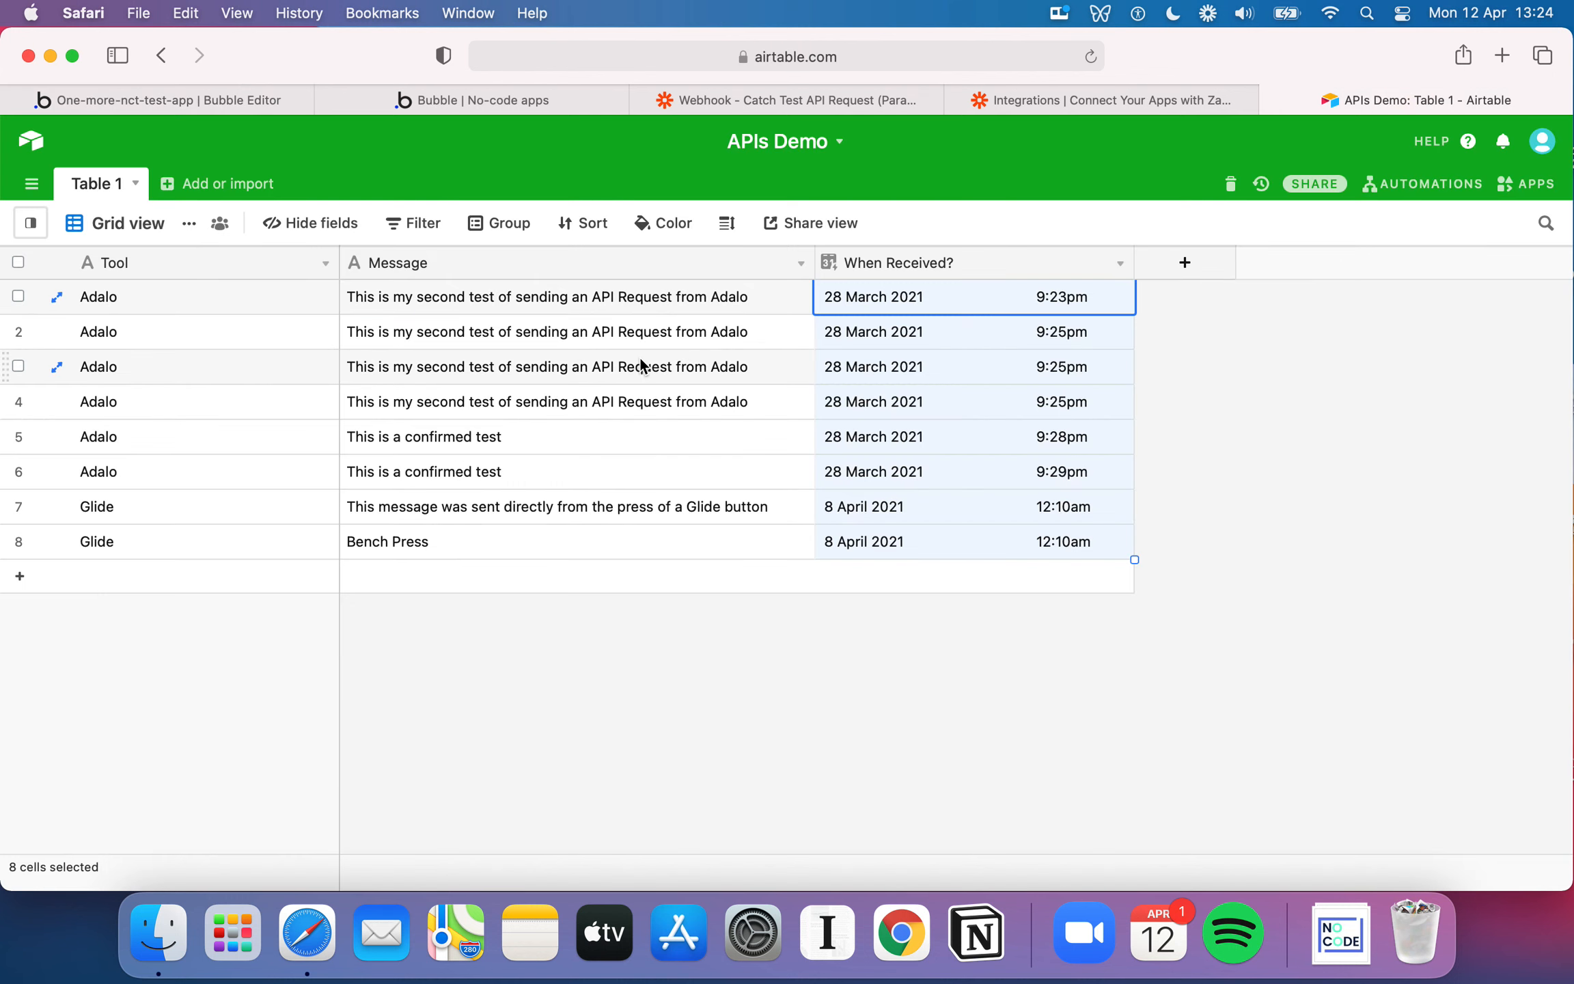
click(538, 355)
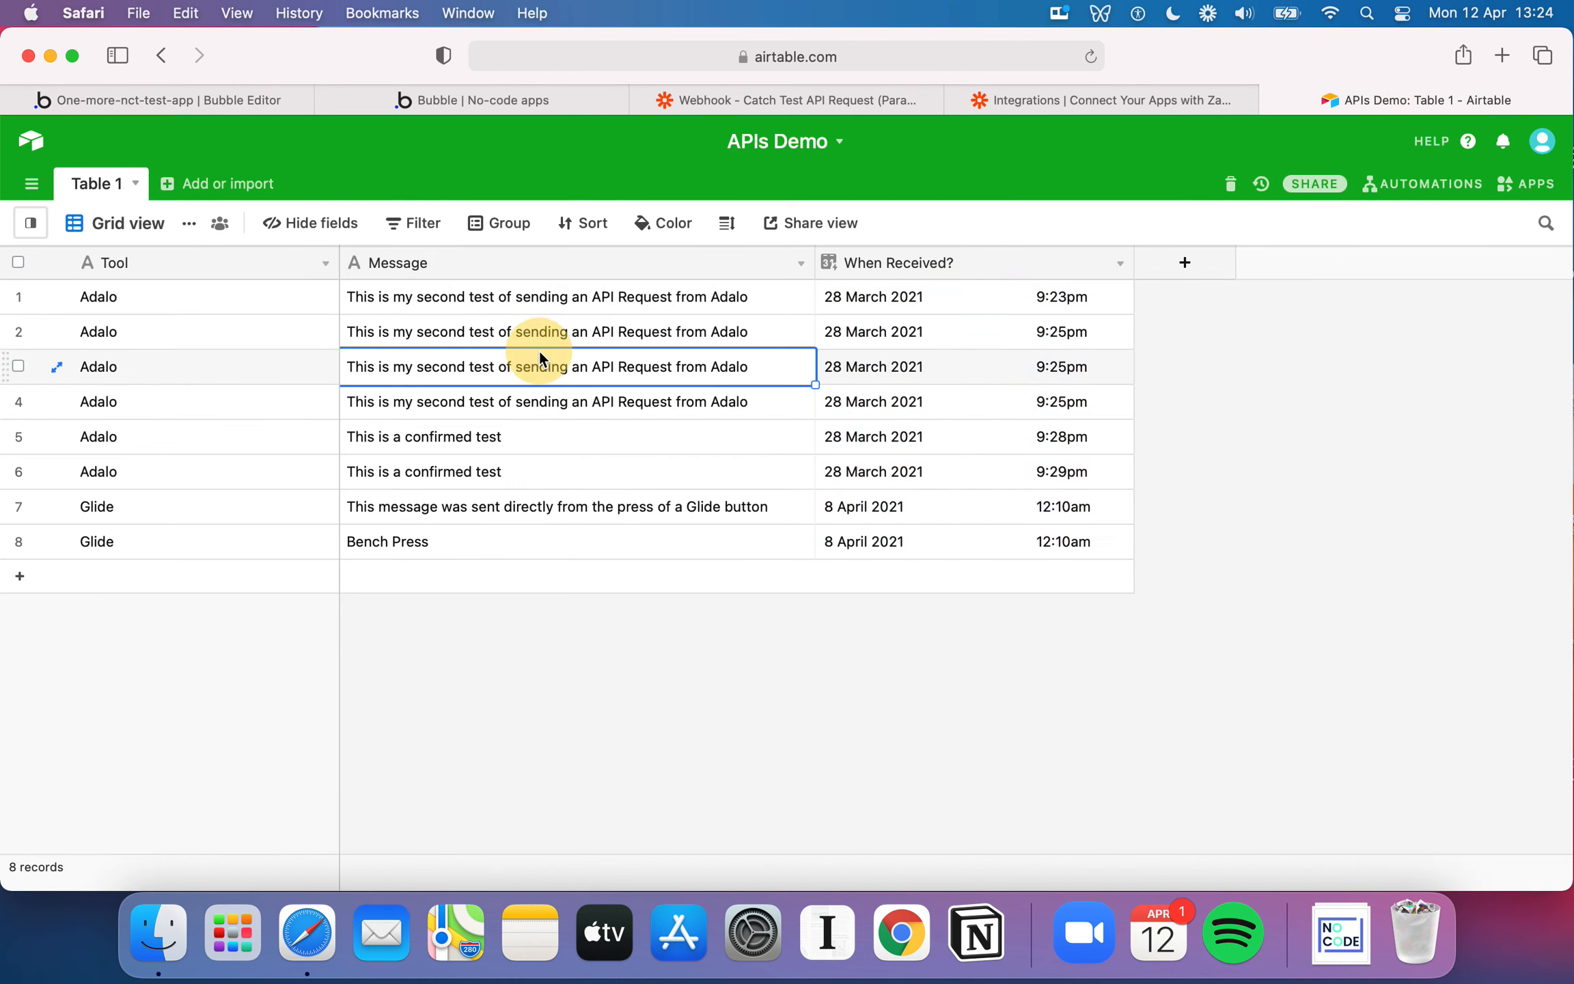
click(507, 519)
click(516, 544)
click(540, 305)
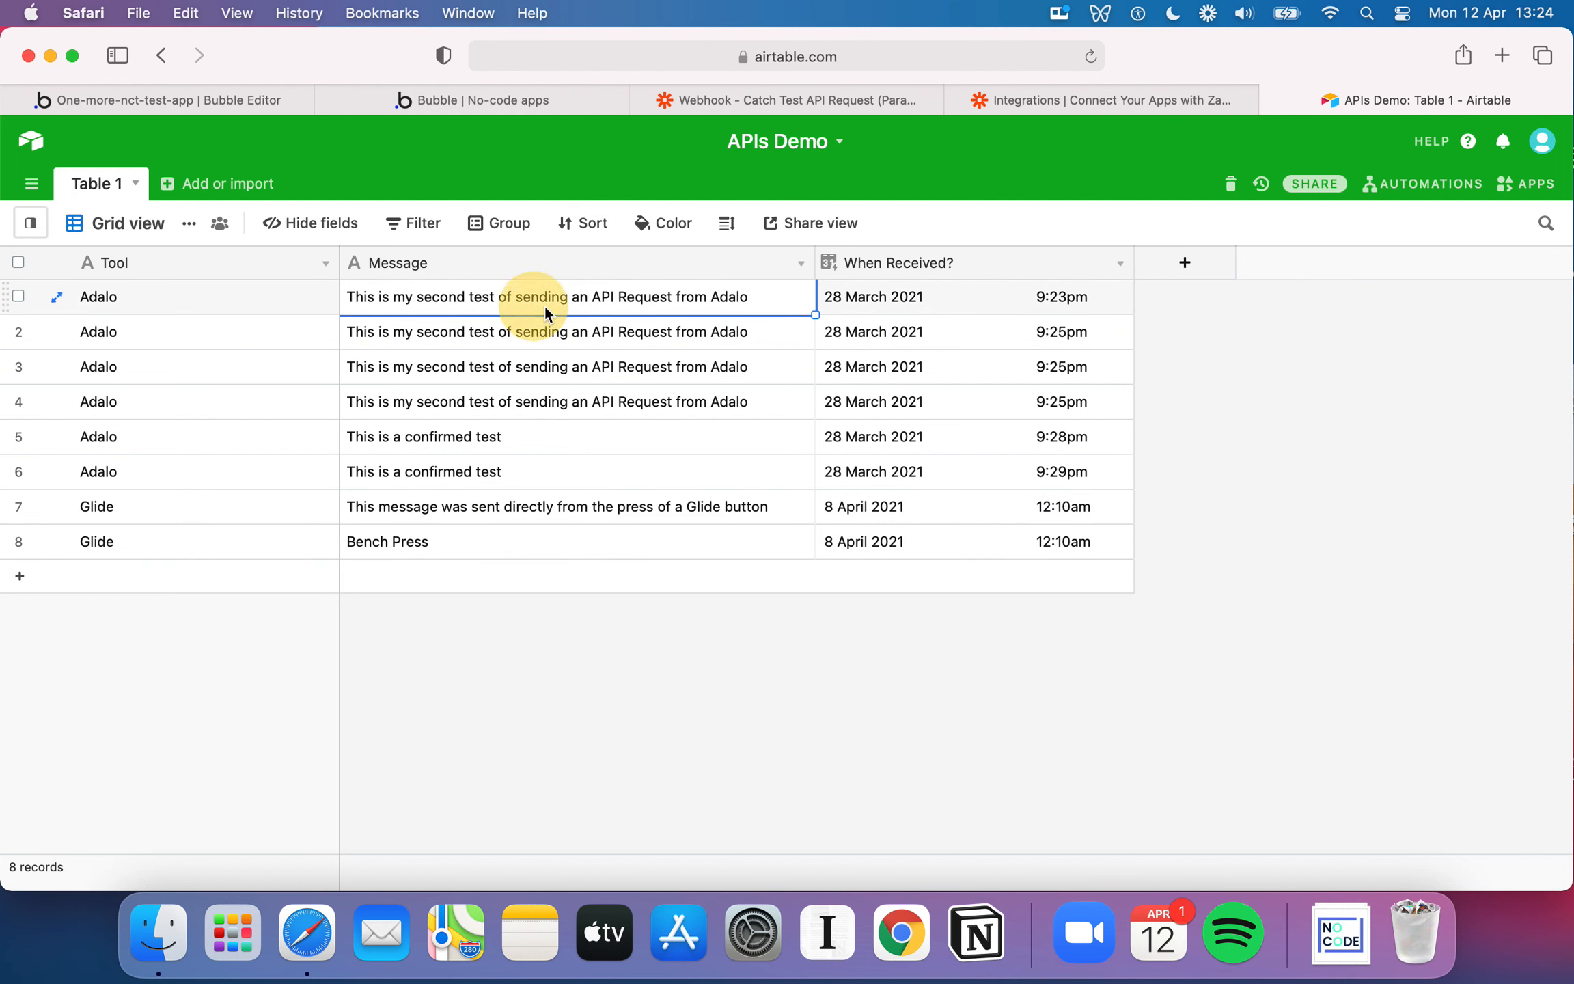
click(263, 100)
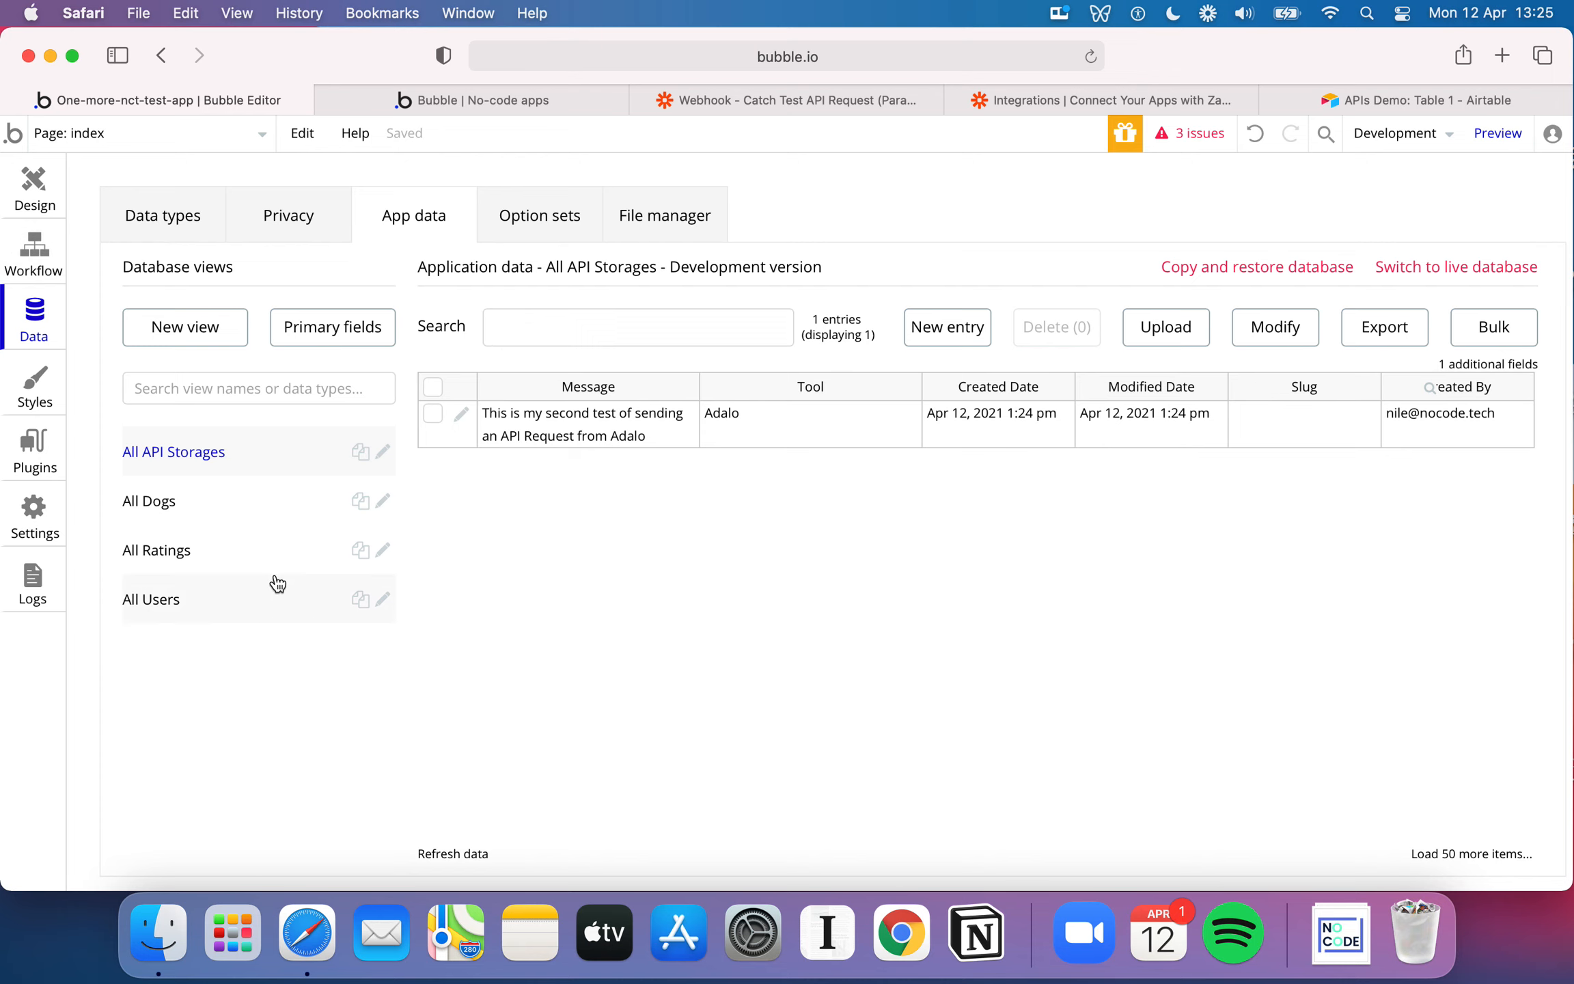
Review the Create a new API Storage action's settings against the Tool values of the last and first Airtable records
click(33, 249)
click(233, 414)
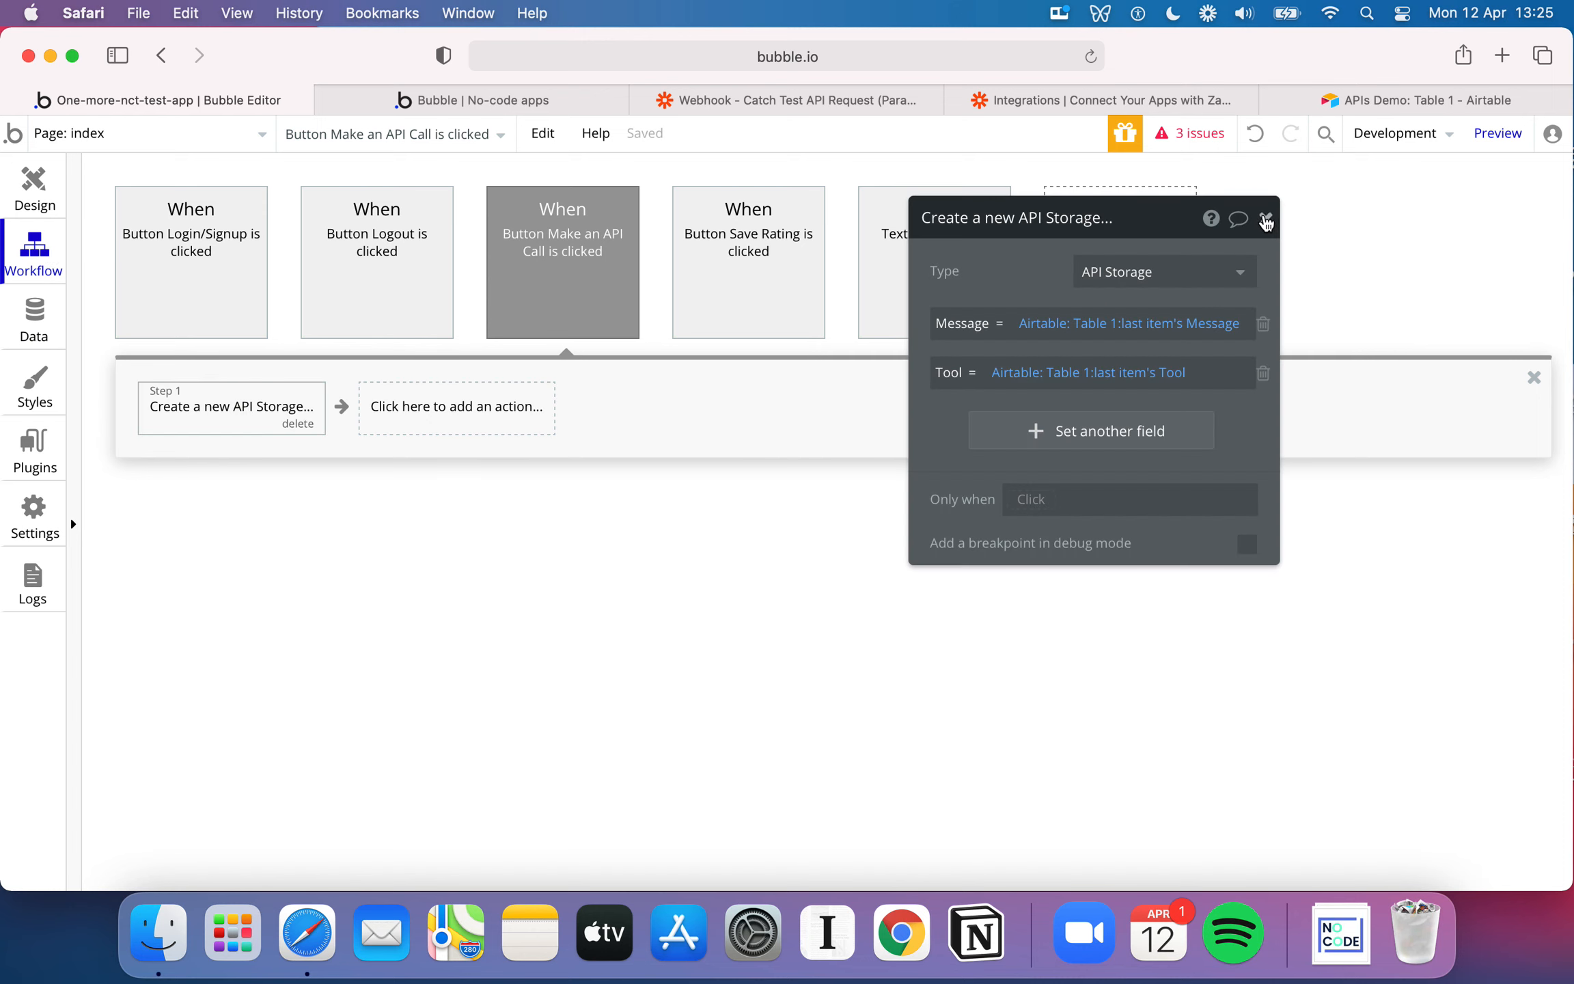
click(1360, 100)
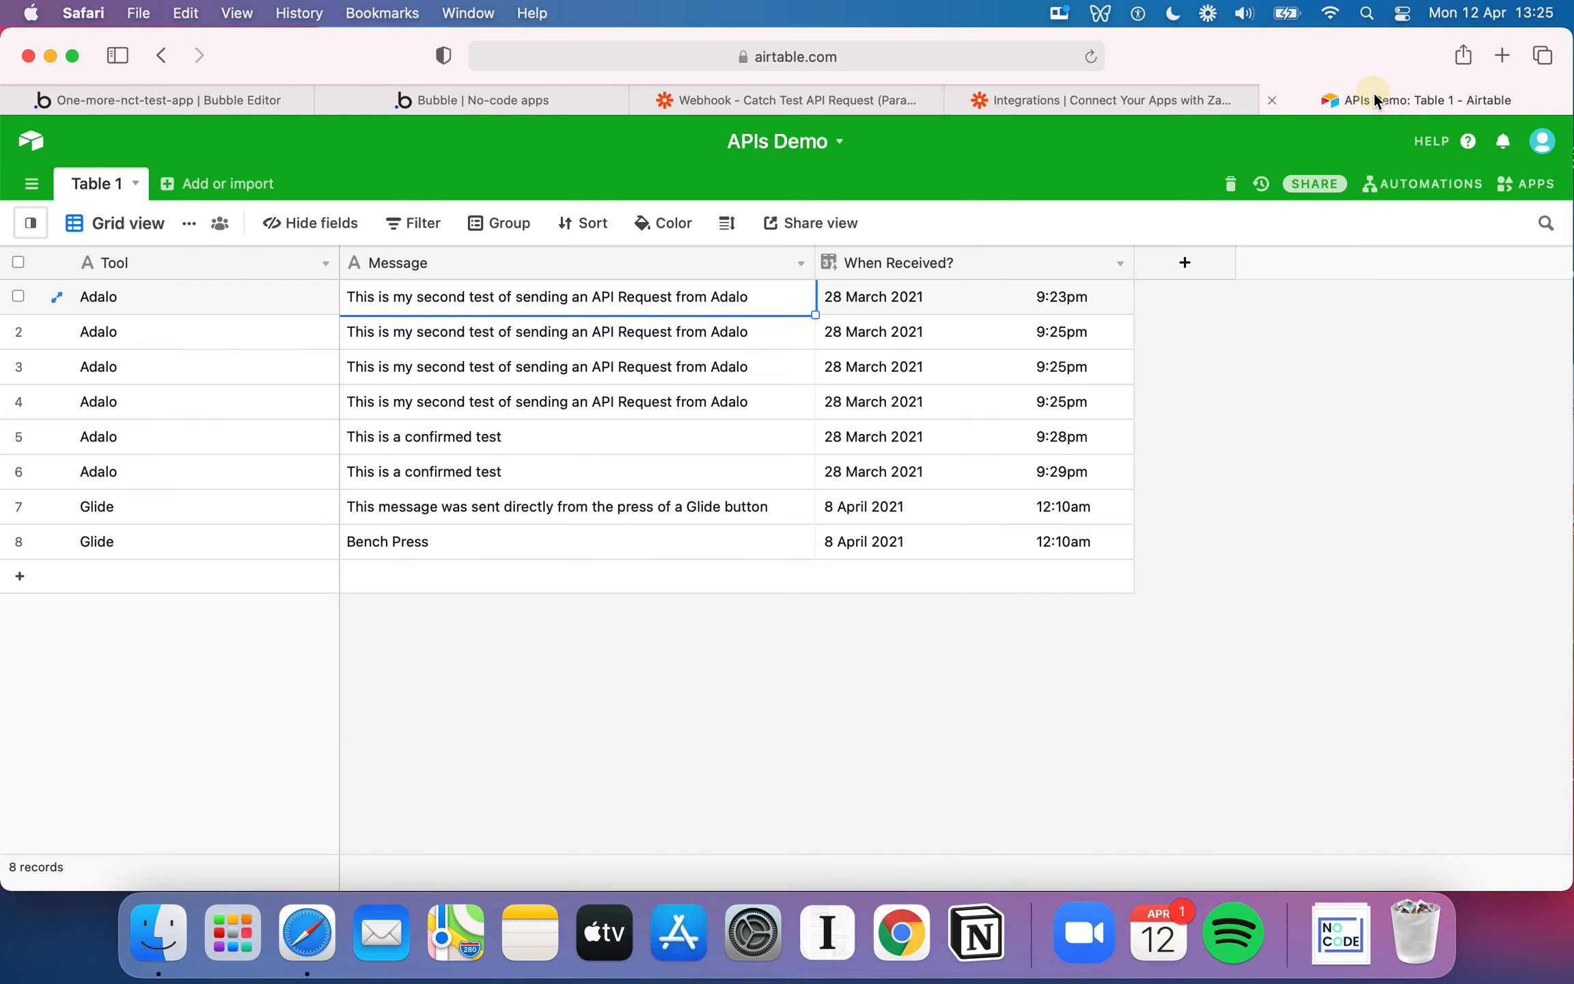
click(220, 546)
click(220, 301)
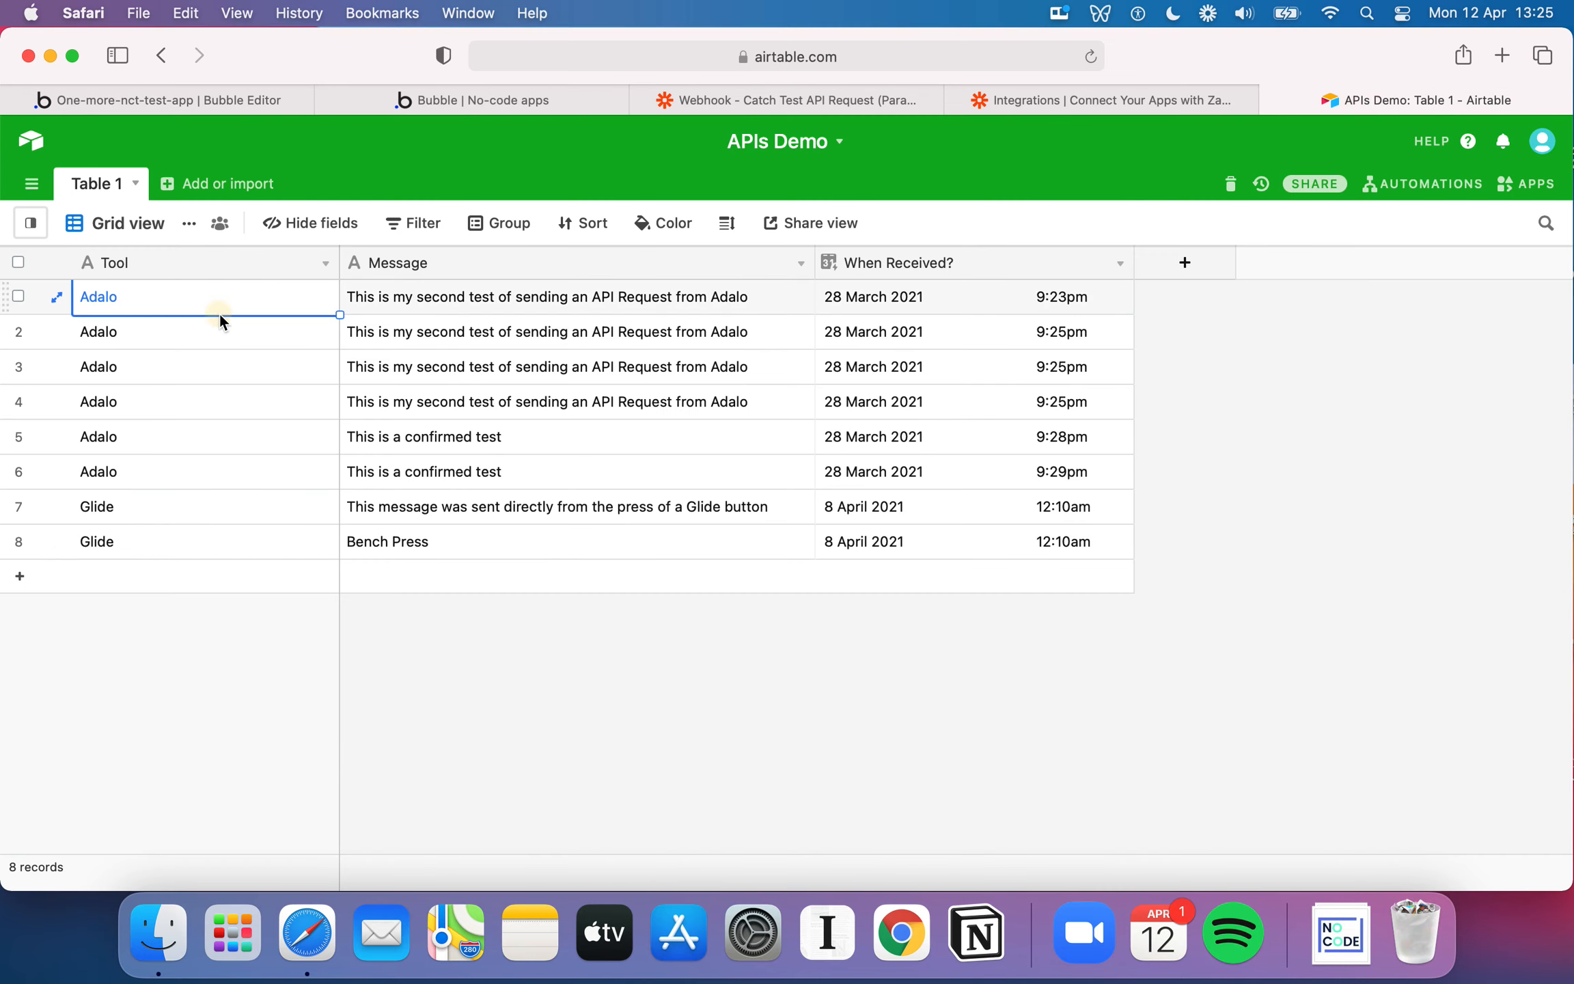
click(232, 102)
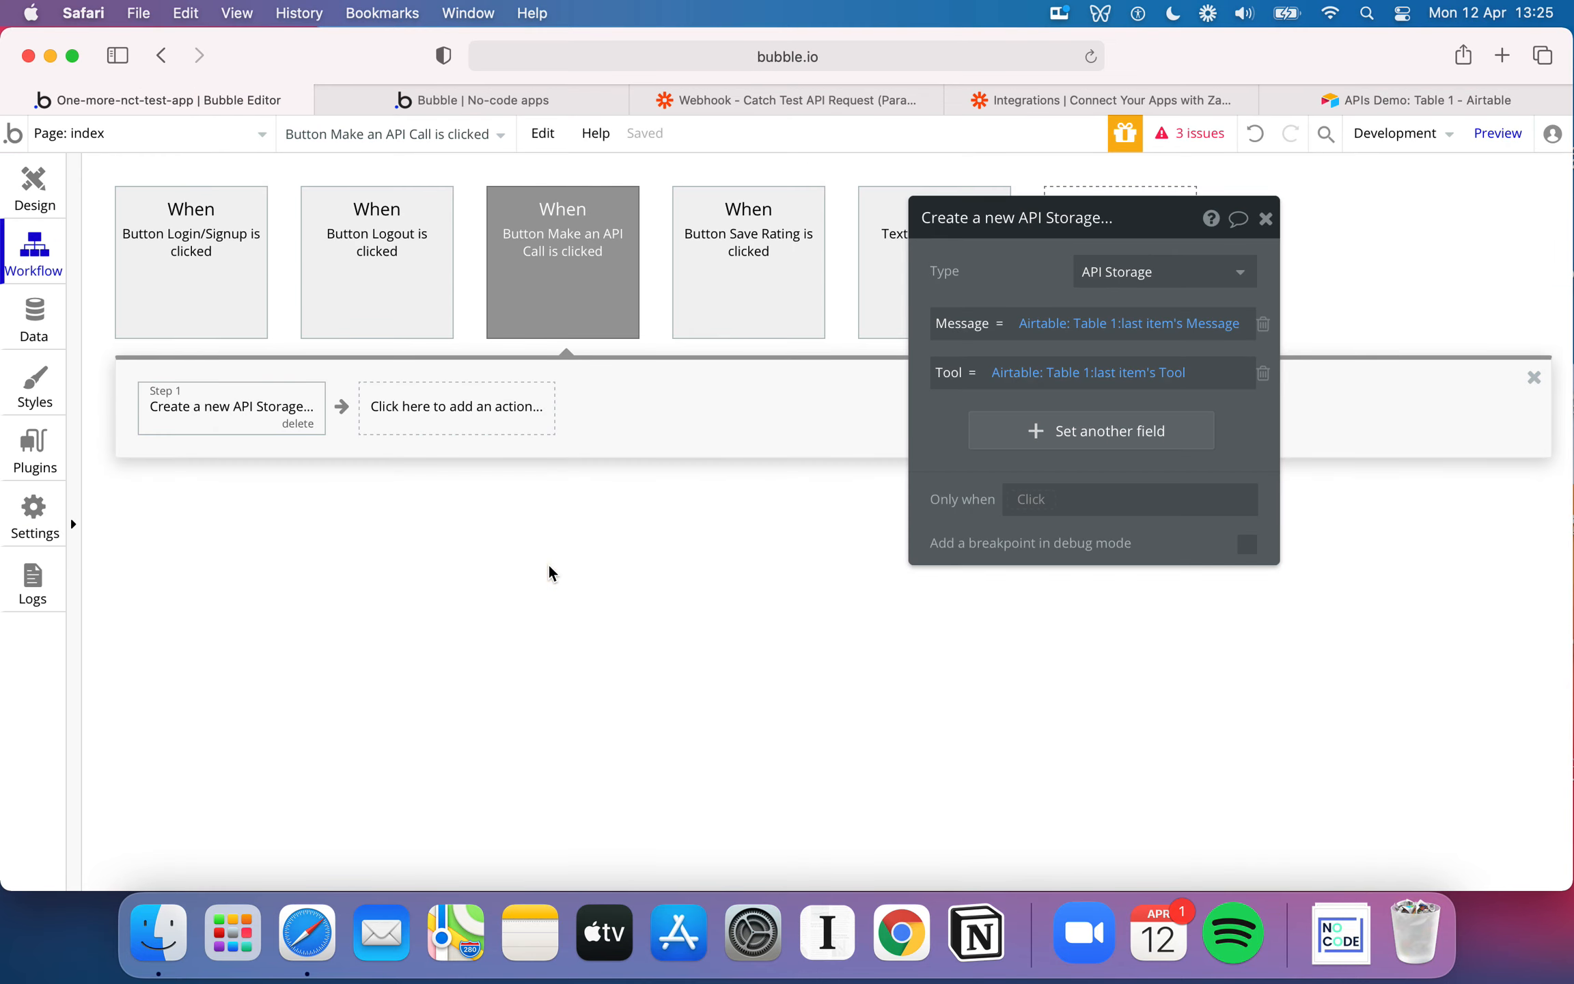
click(1266, 218)
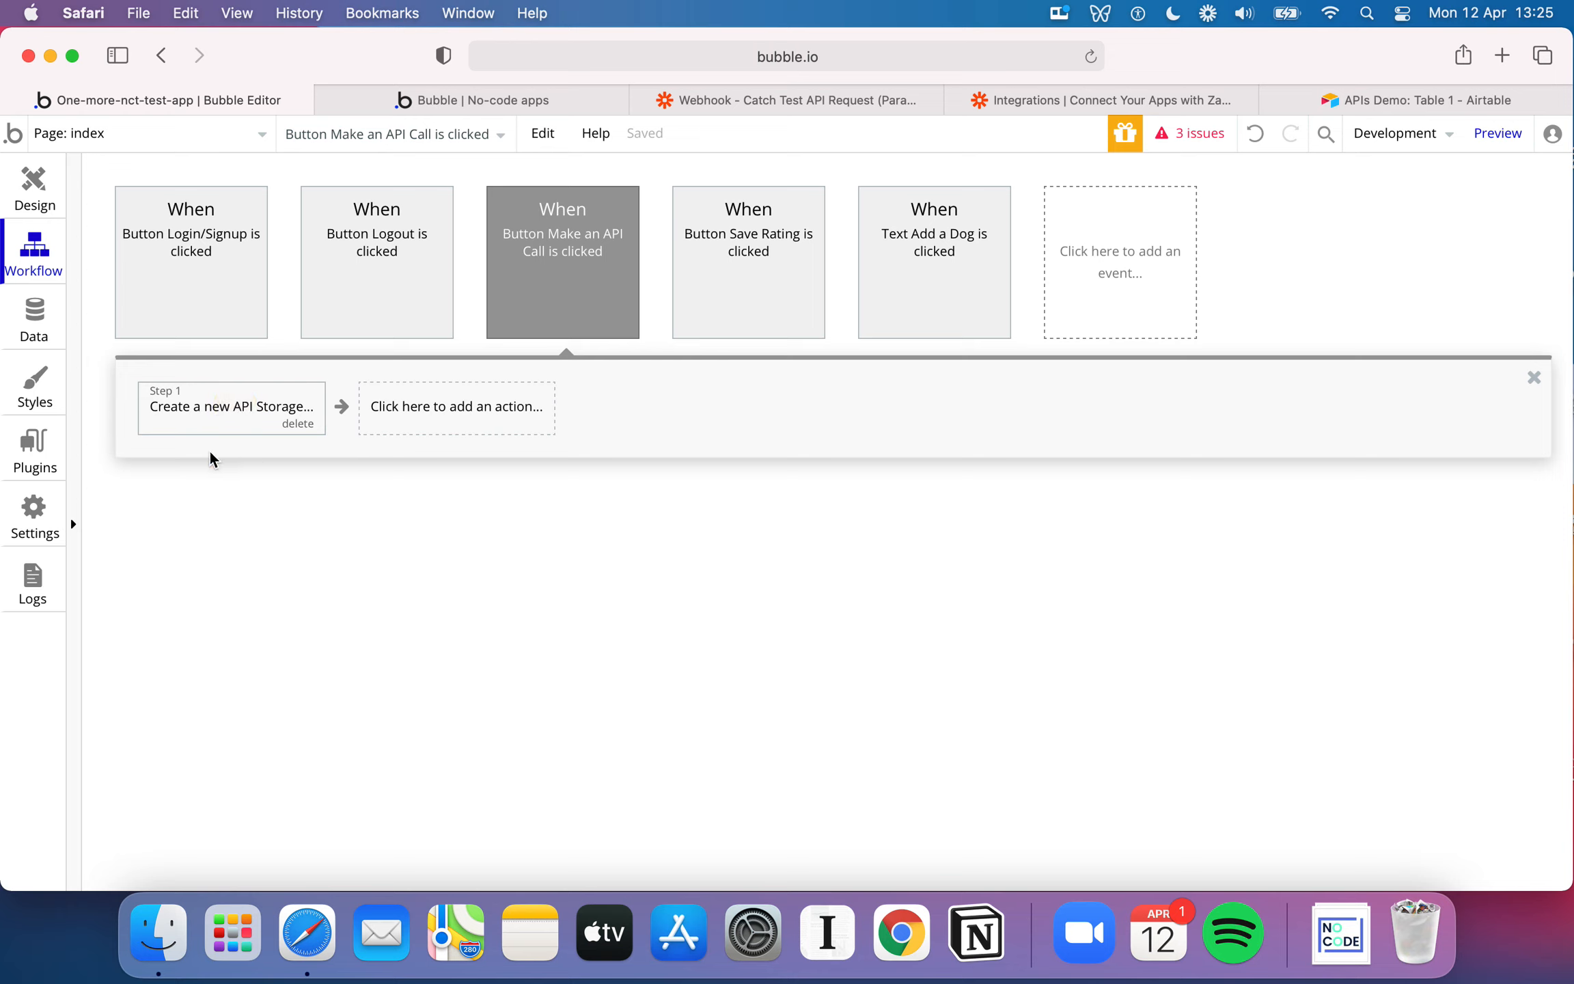
Find the API Connector plugin by searching for "API", install it and view its description and options
click(44, 465)
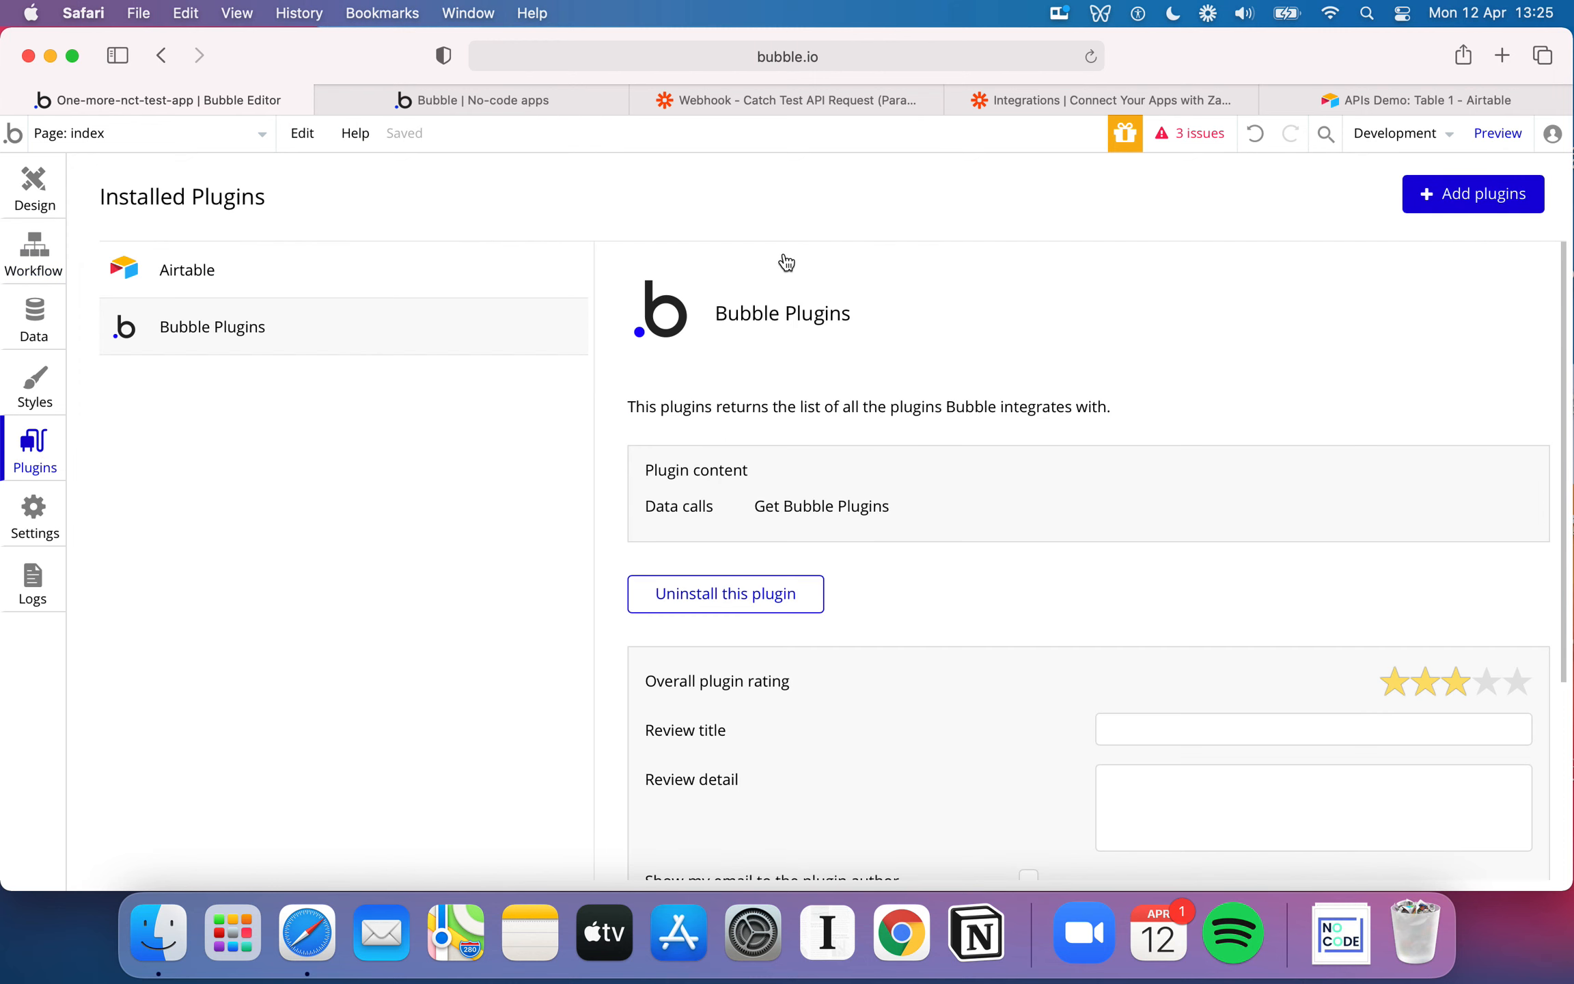
text(PI)
key(BackSpace)
key(BackSpace)
key(BackSpace)
text(API)
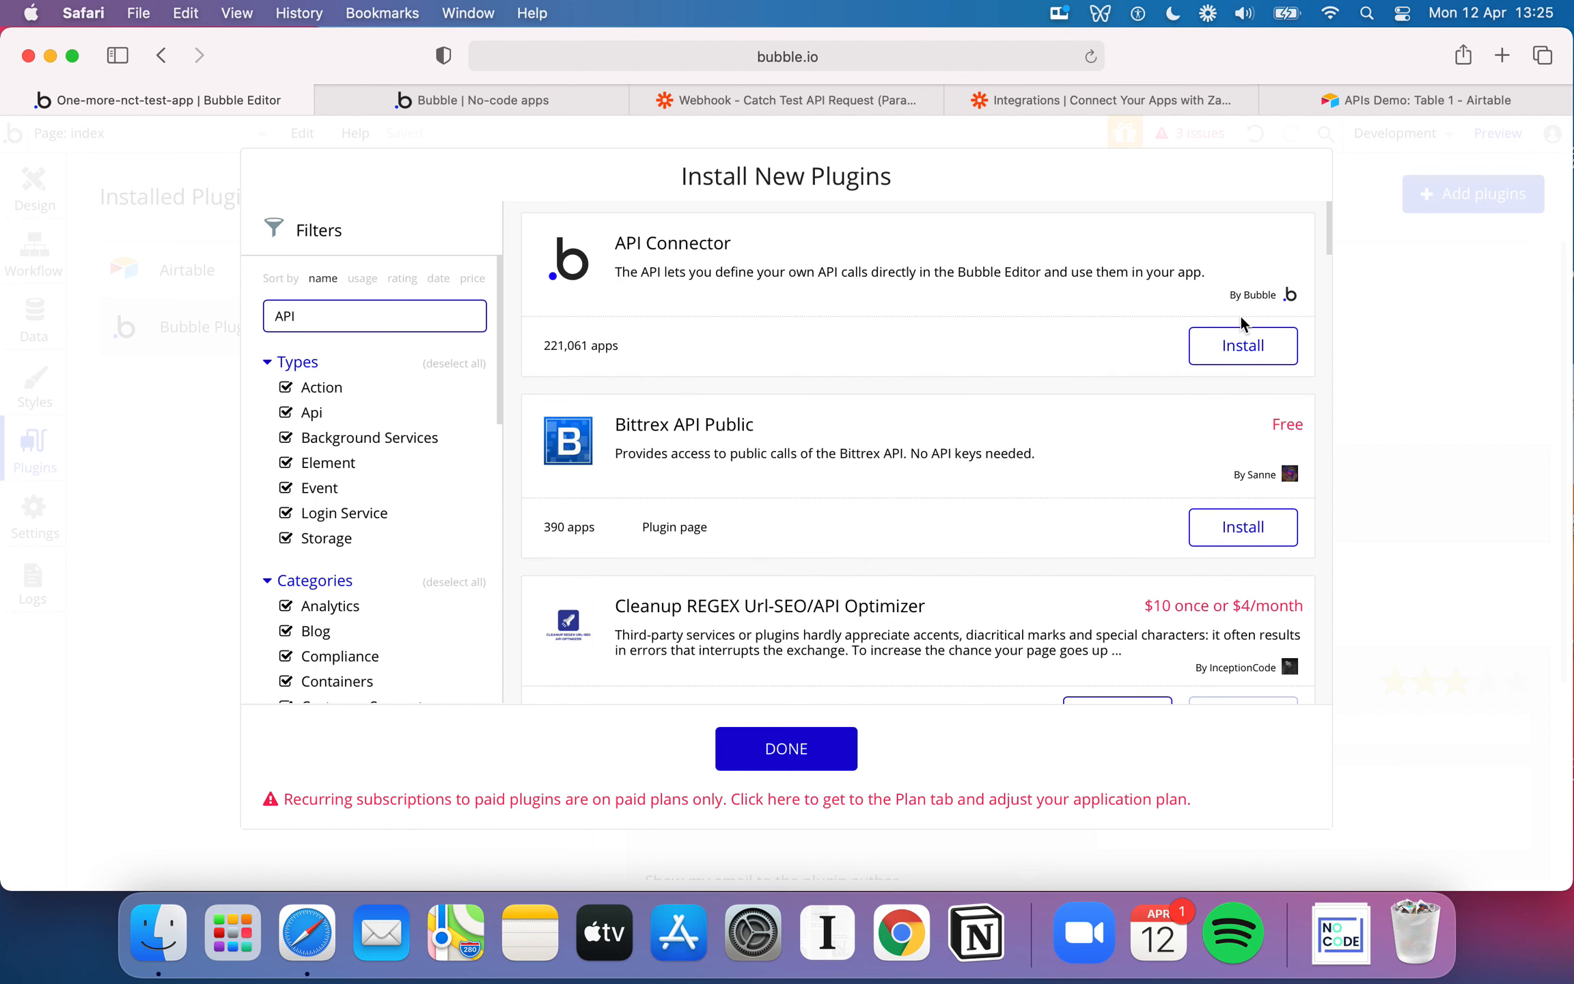
click(1242, 345)
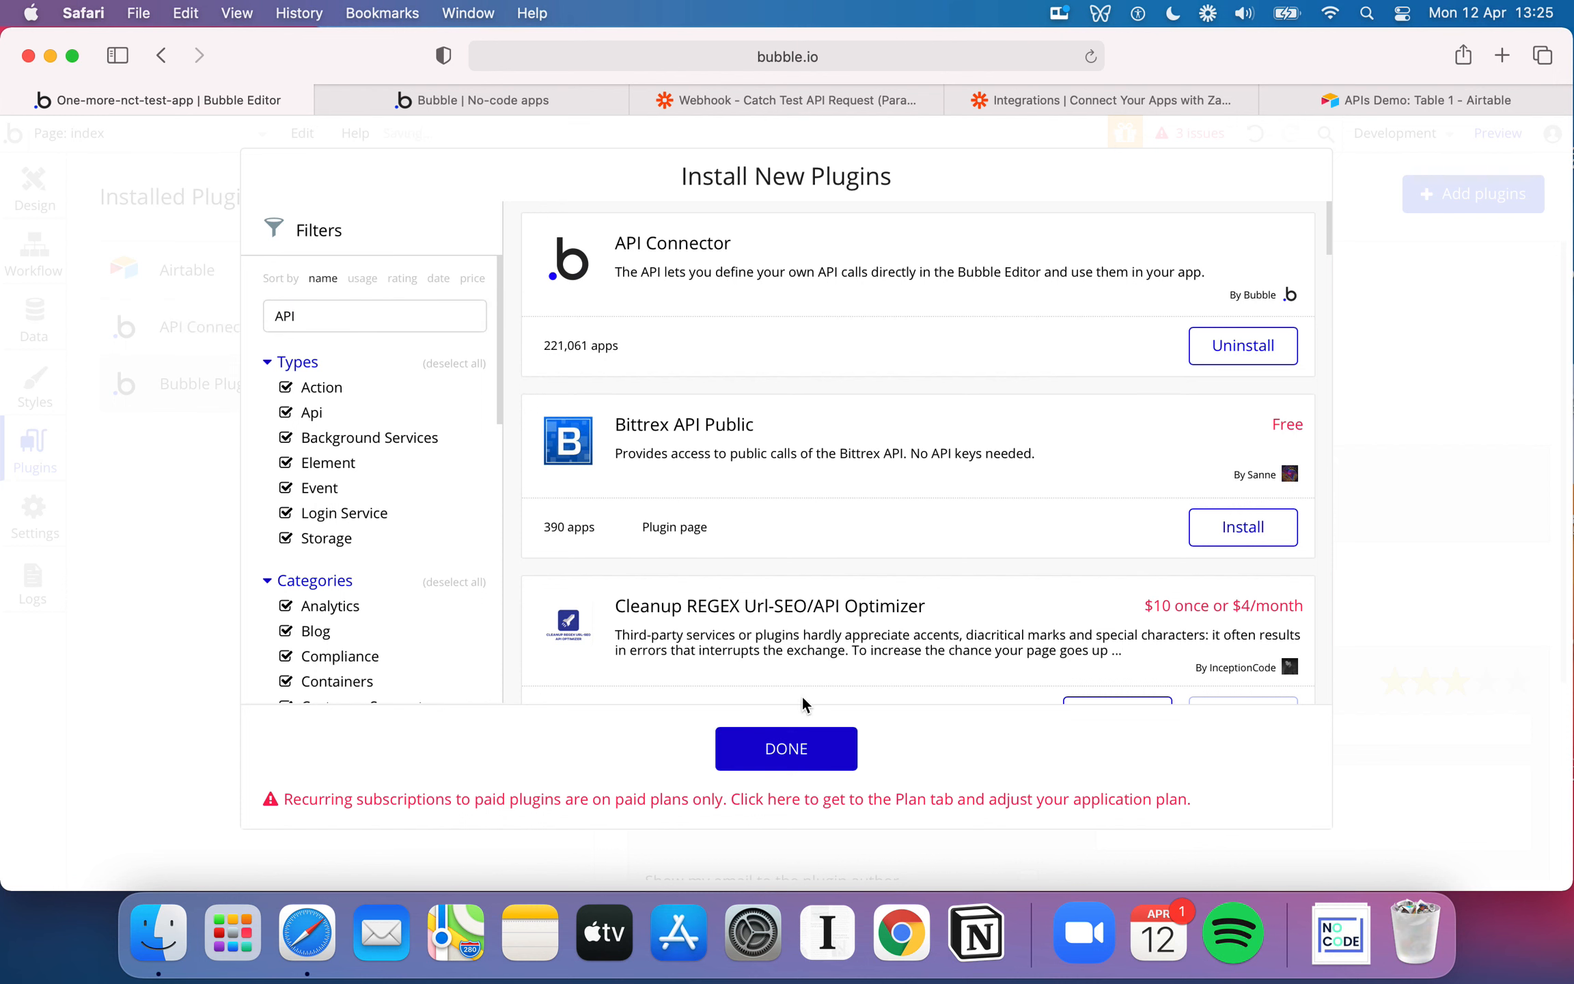
click(832, 749)
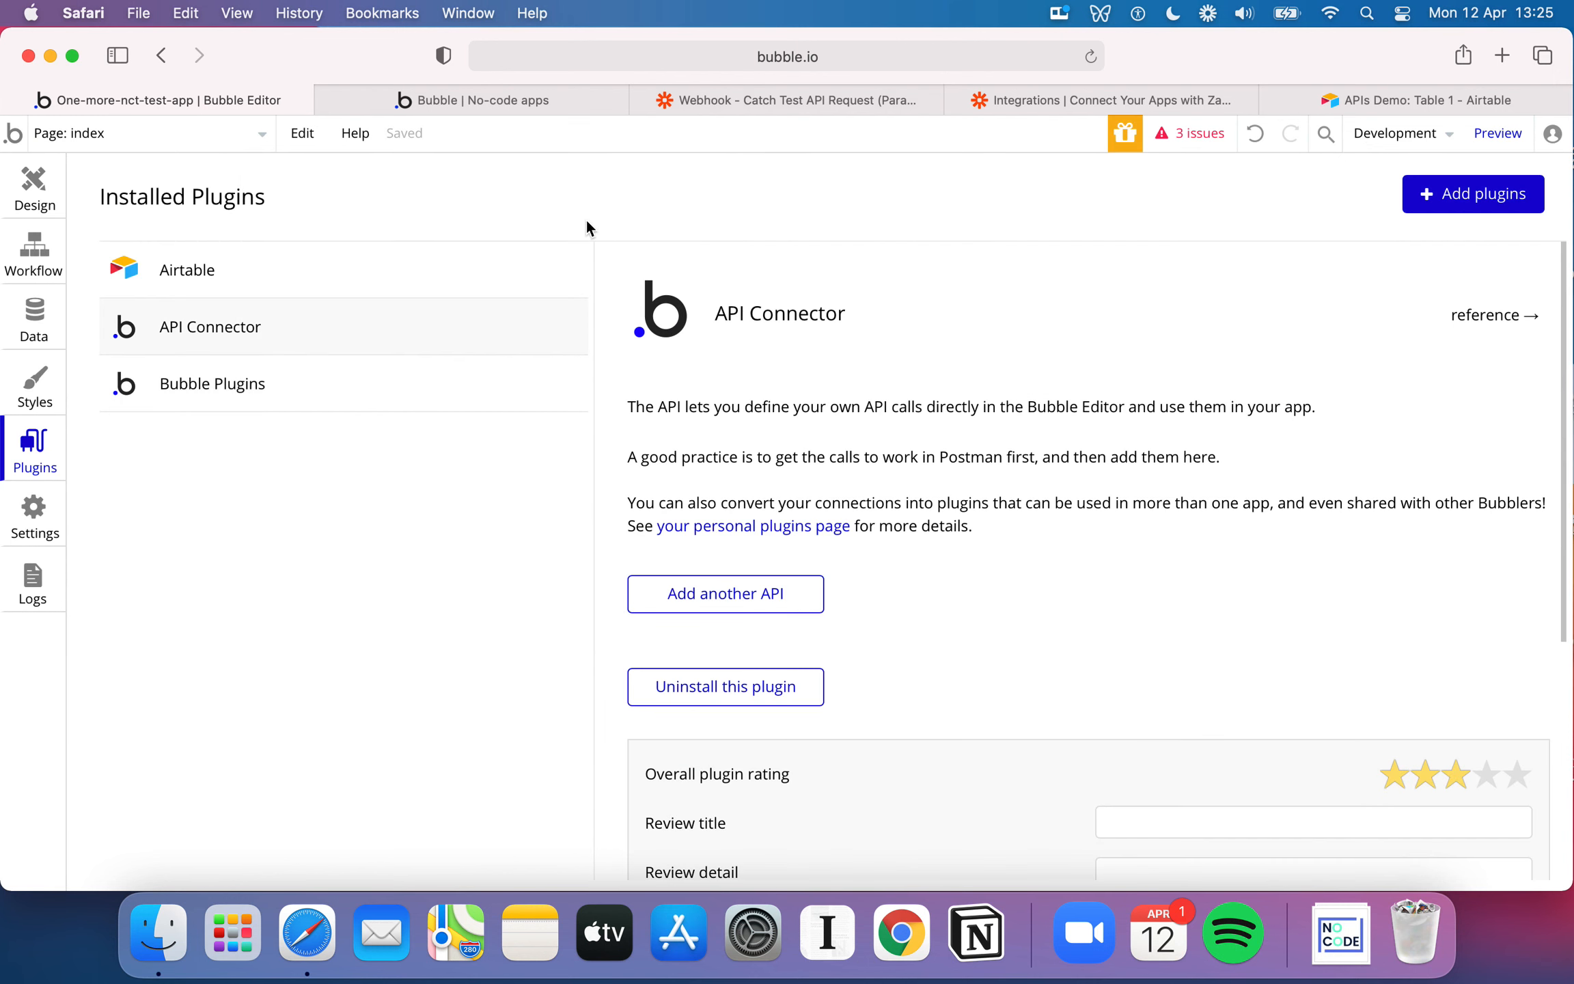
scroll(1035, 439, down, 2)
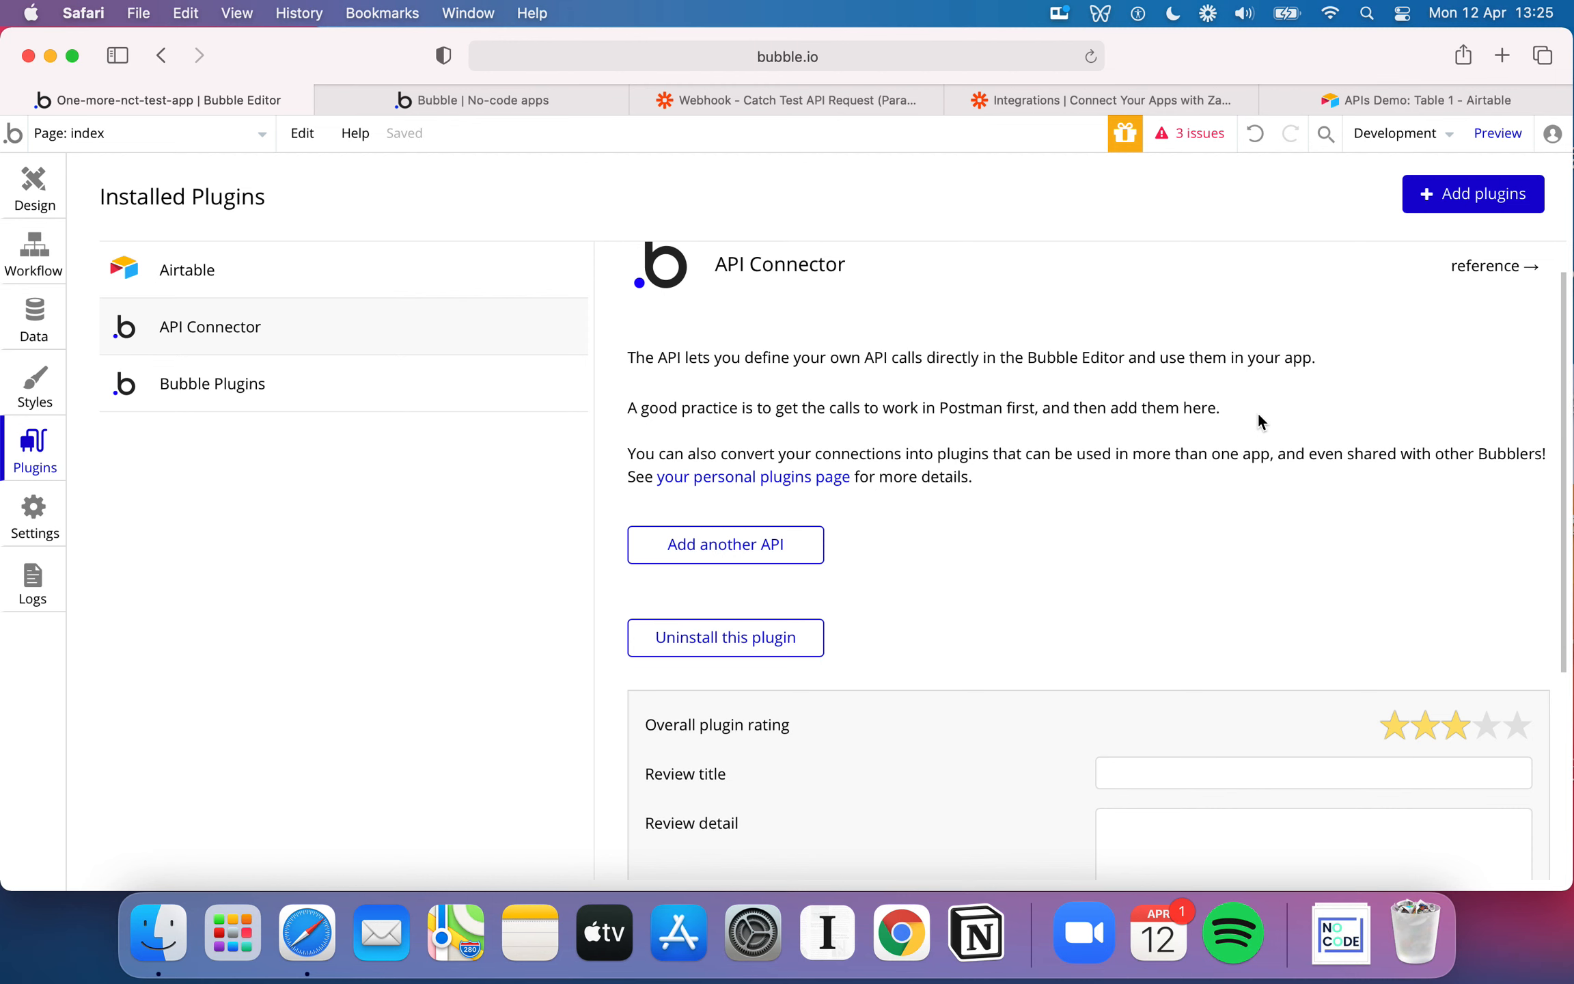
scroll(1257, 412, down, 2)
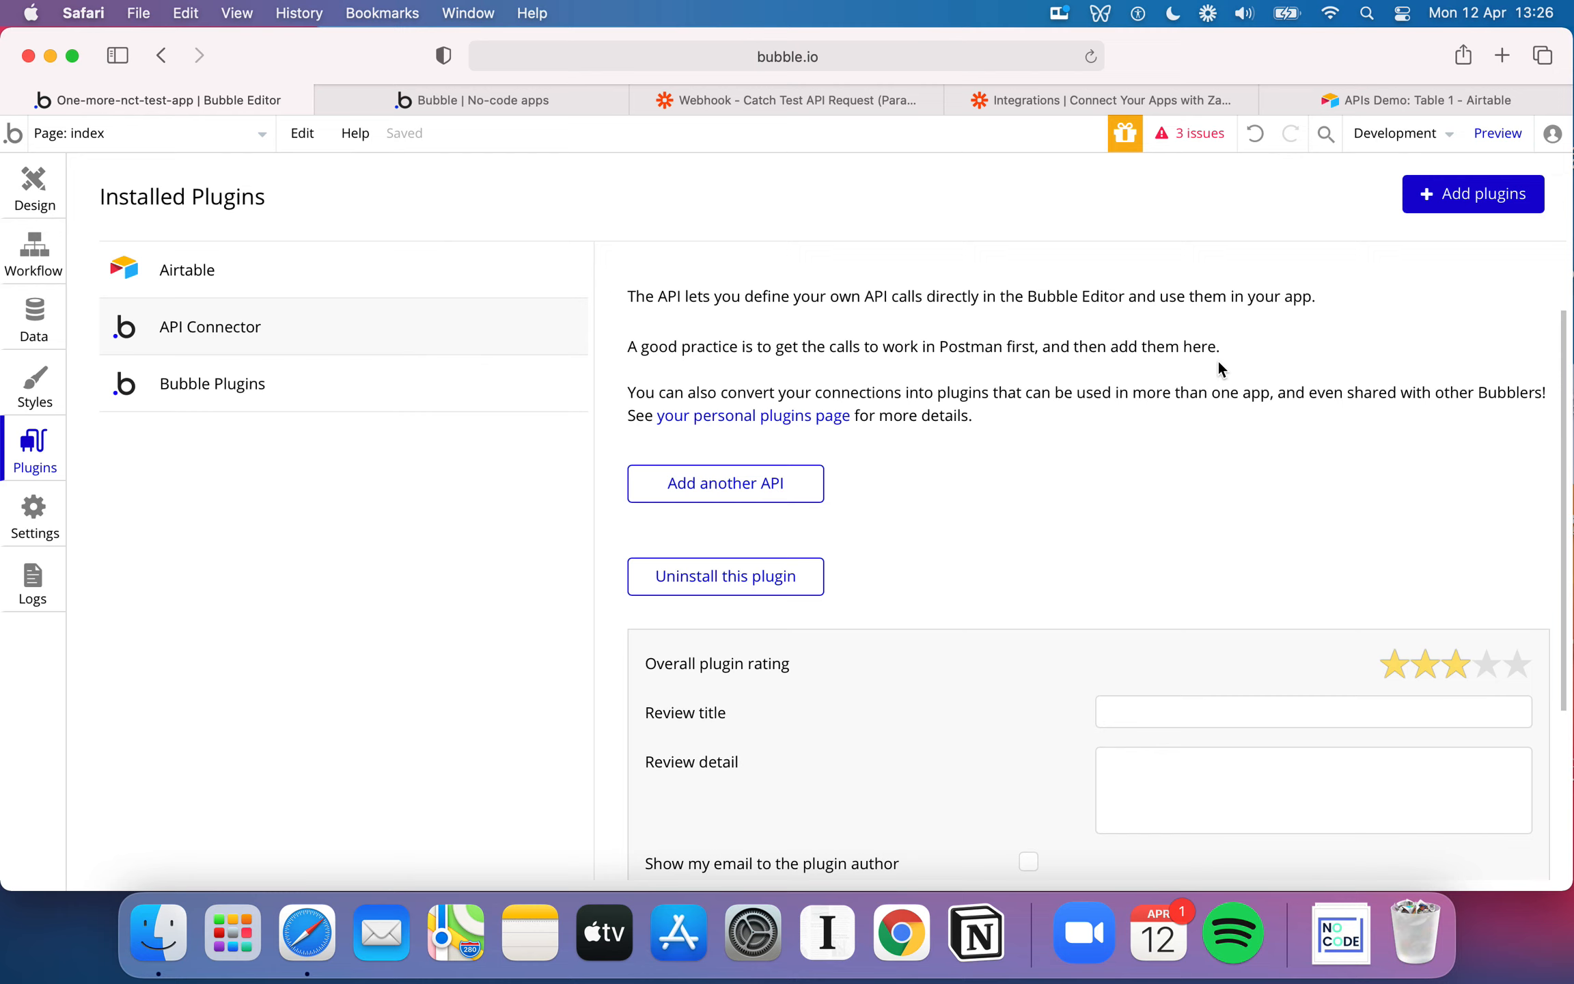
Add a new API in the API Connector plugin and check the Catch Hook Zap in Zapier before returning to Bubble
click(769, 485)
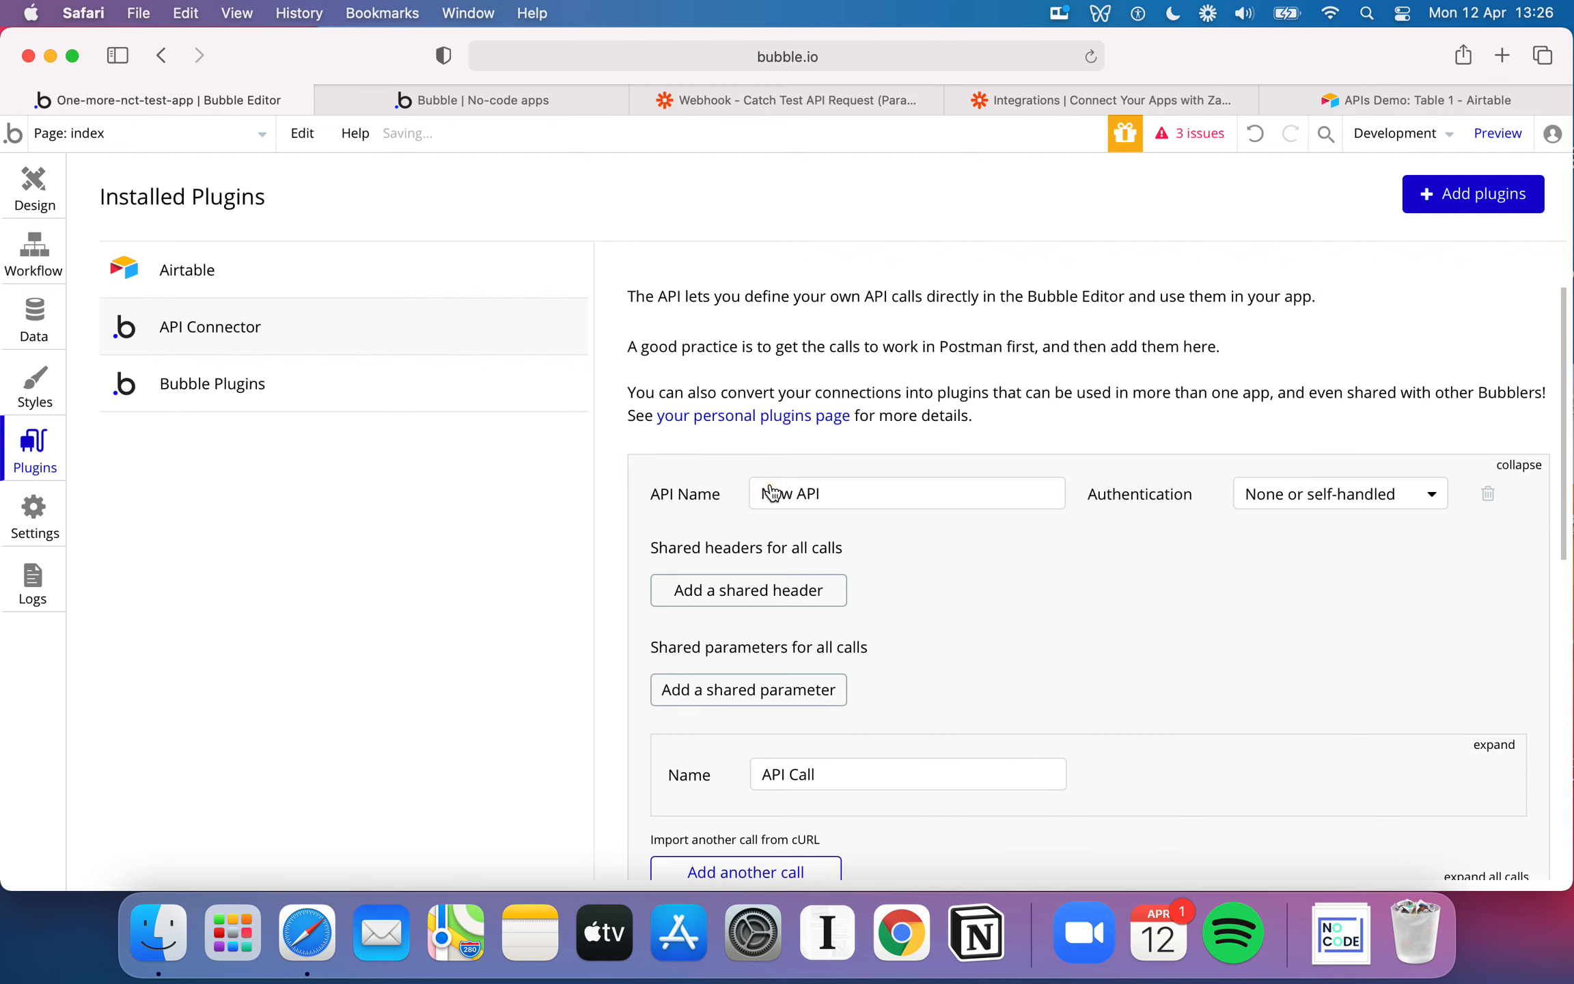
scroll(942, 534, down, 5)
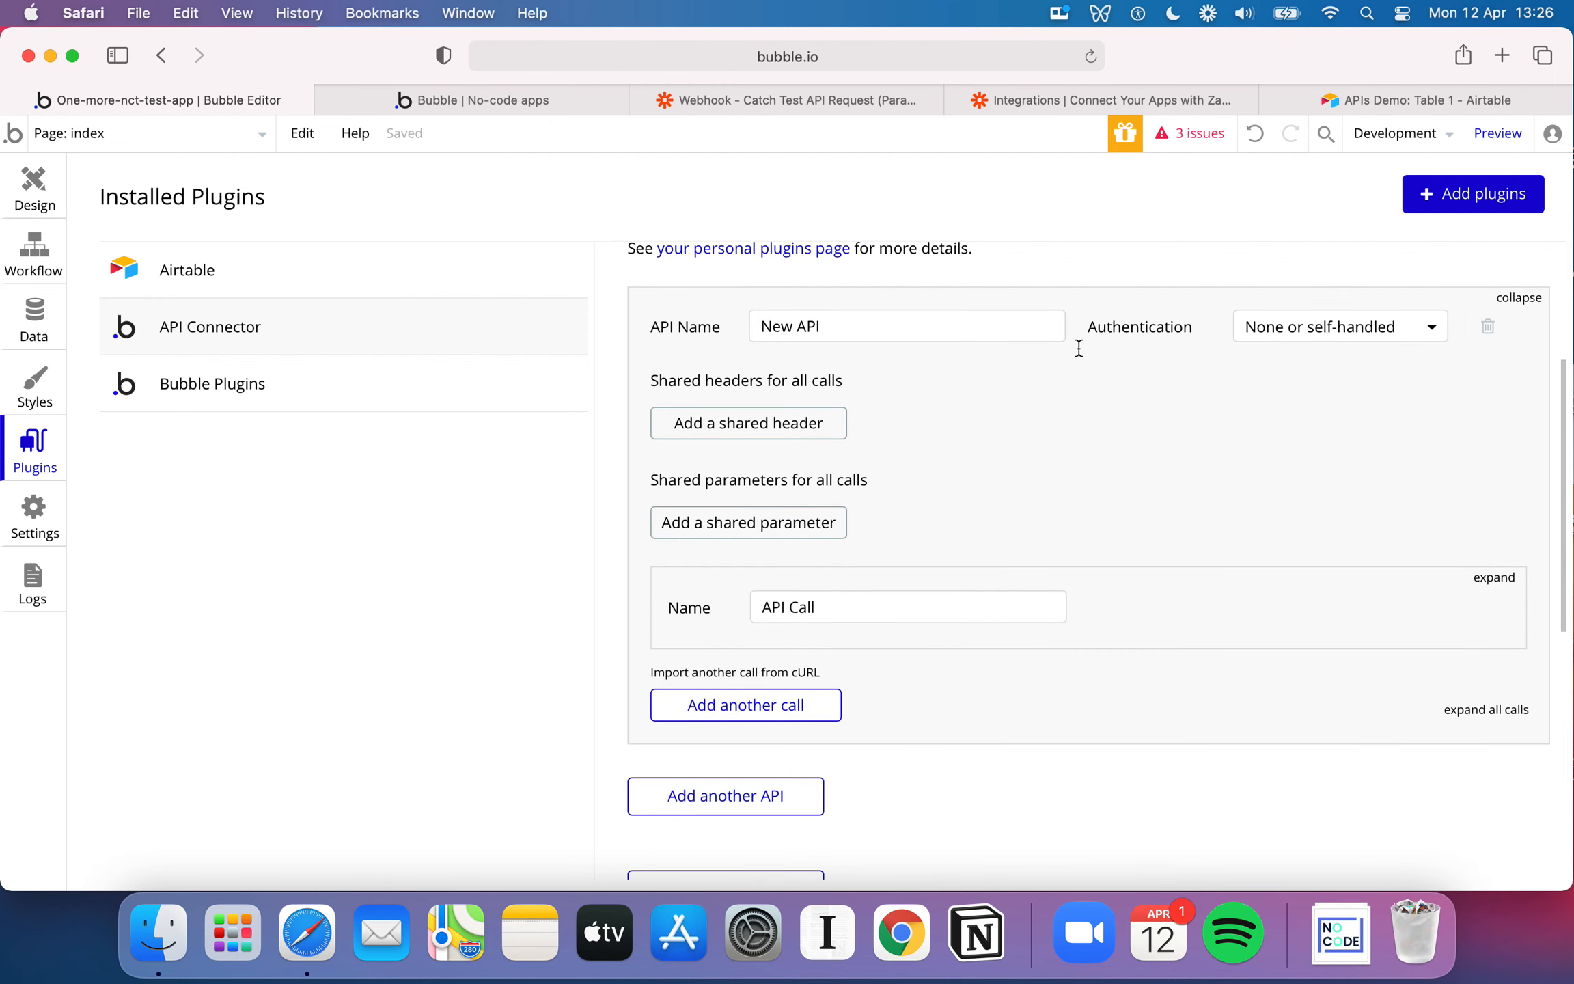
scroll(1083, 342, up, 2)
scroll(1085, 338, up, 1)
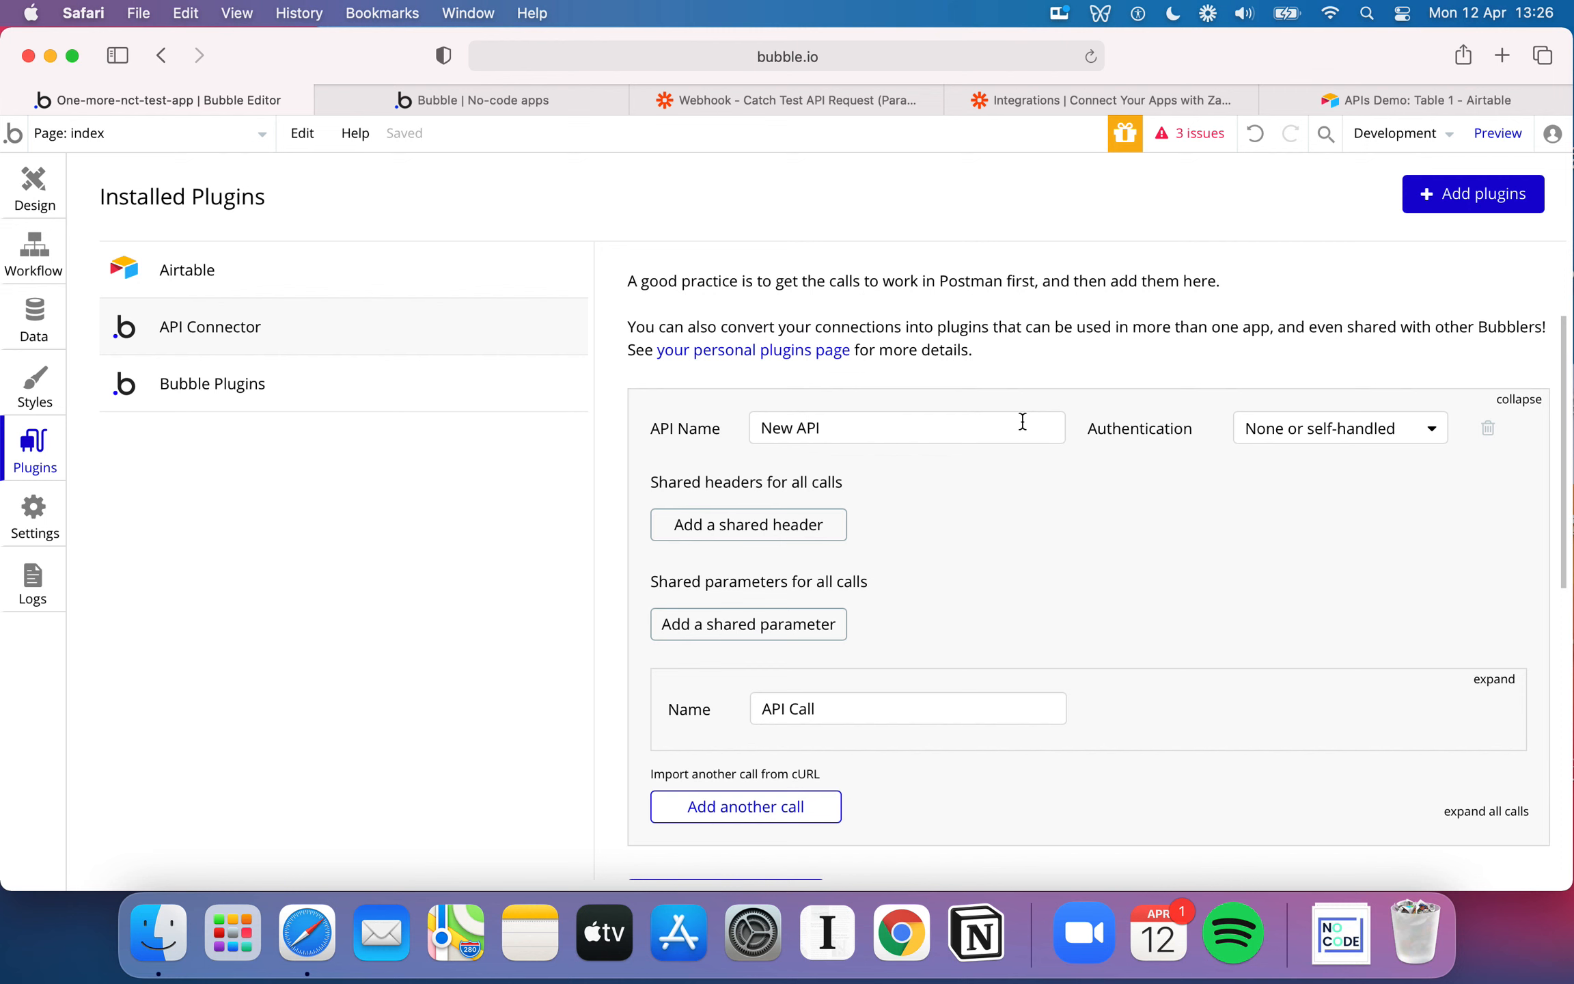
click(828, 103)
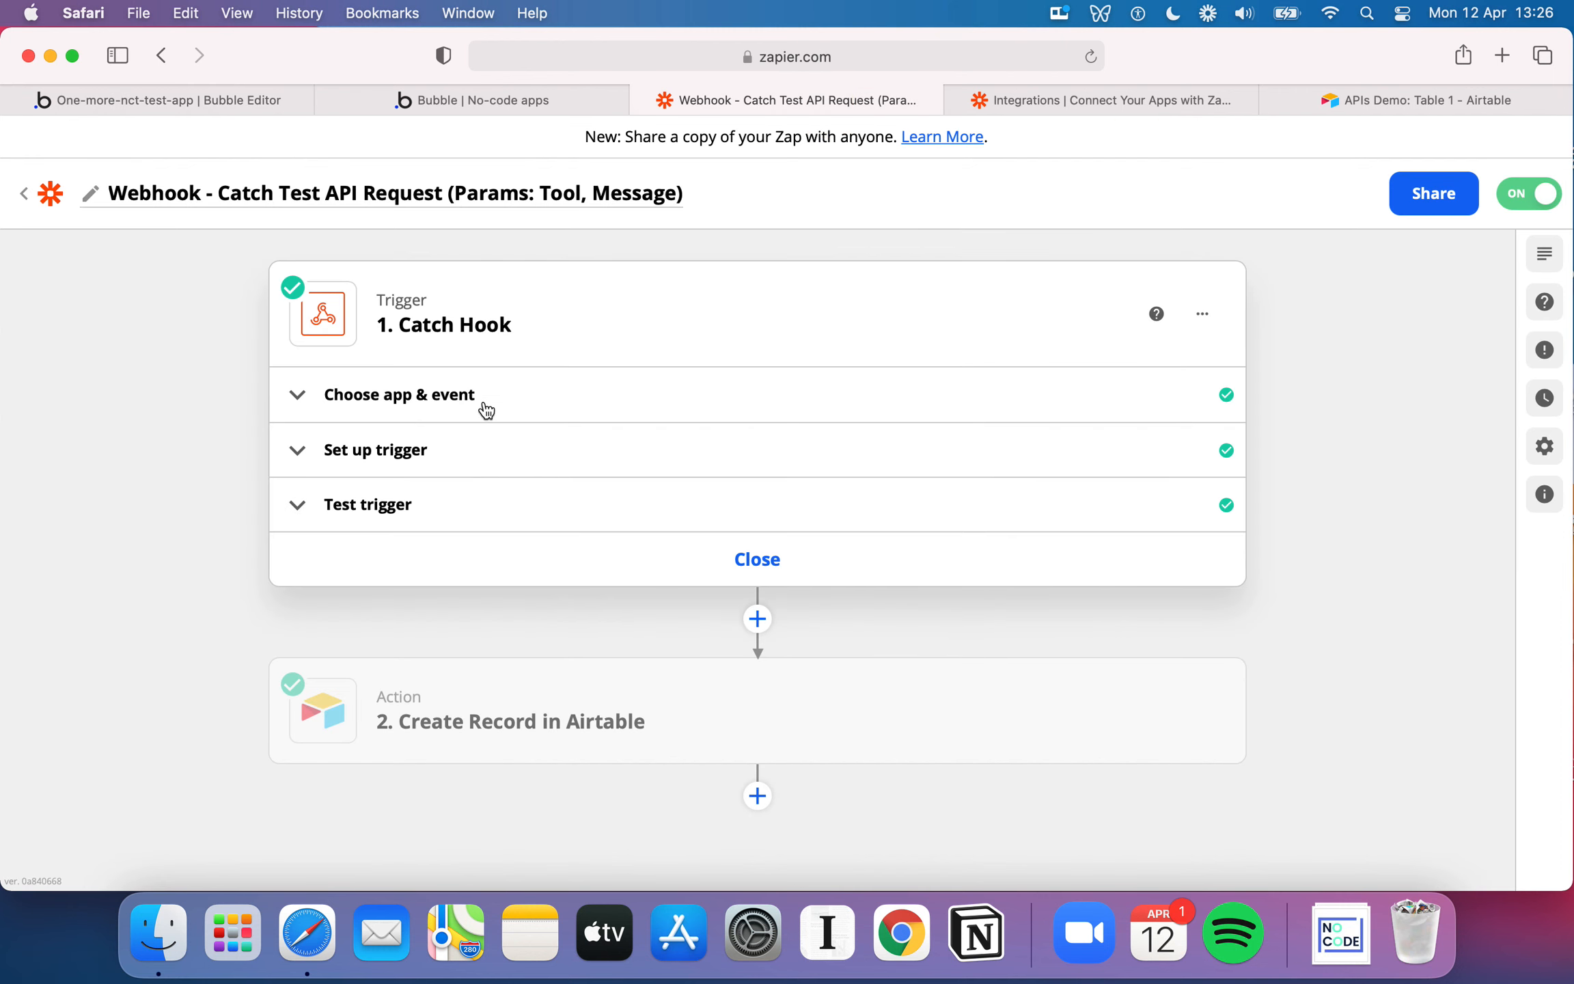
click(252, 98)
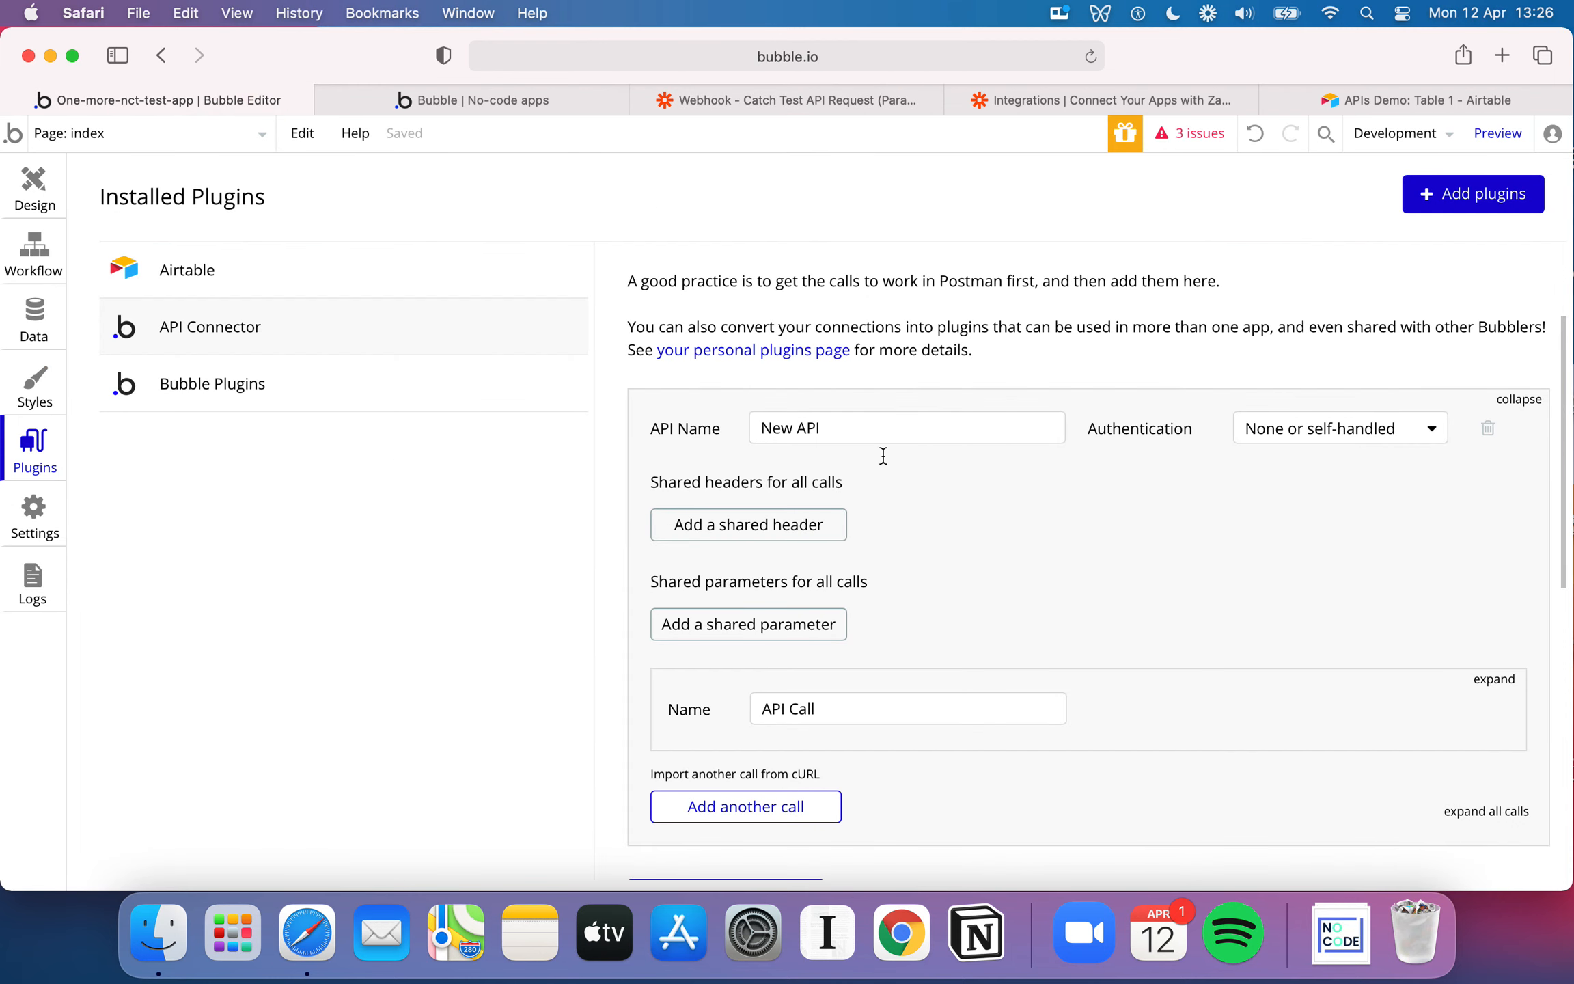
Name the new API "Send Zapier Data"
scroll(882, 453, down, 2)
double_click(870, 362)
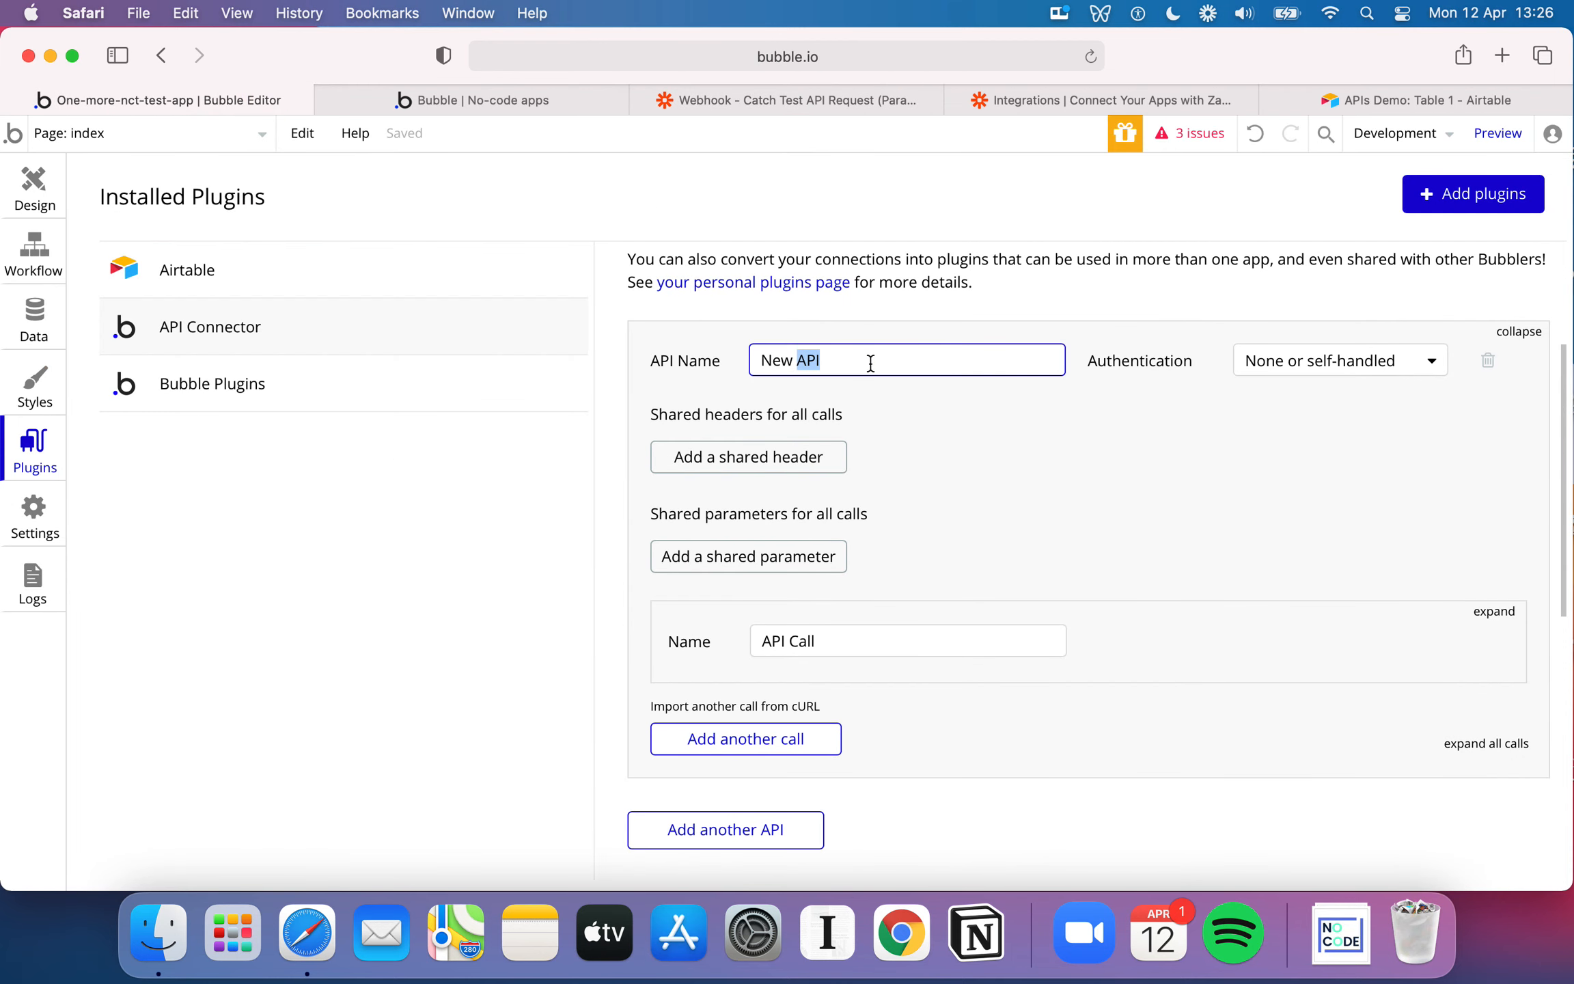
double_click(875, 360)
triple_click(873, 360)
text(SEND ZAP)
key(BackSpace)
key(BackSpace)
key(BackSpace)
key(BackSpace)
key(BackSpace)
key(BackSpace)
key(BackSpace)
text(end Zapier Data)
Review the Send Zapier Data API's authentication options, shared headers, shared parameters and call name
click(1363, 365)
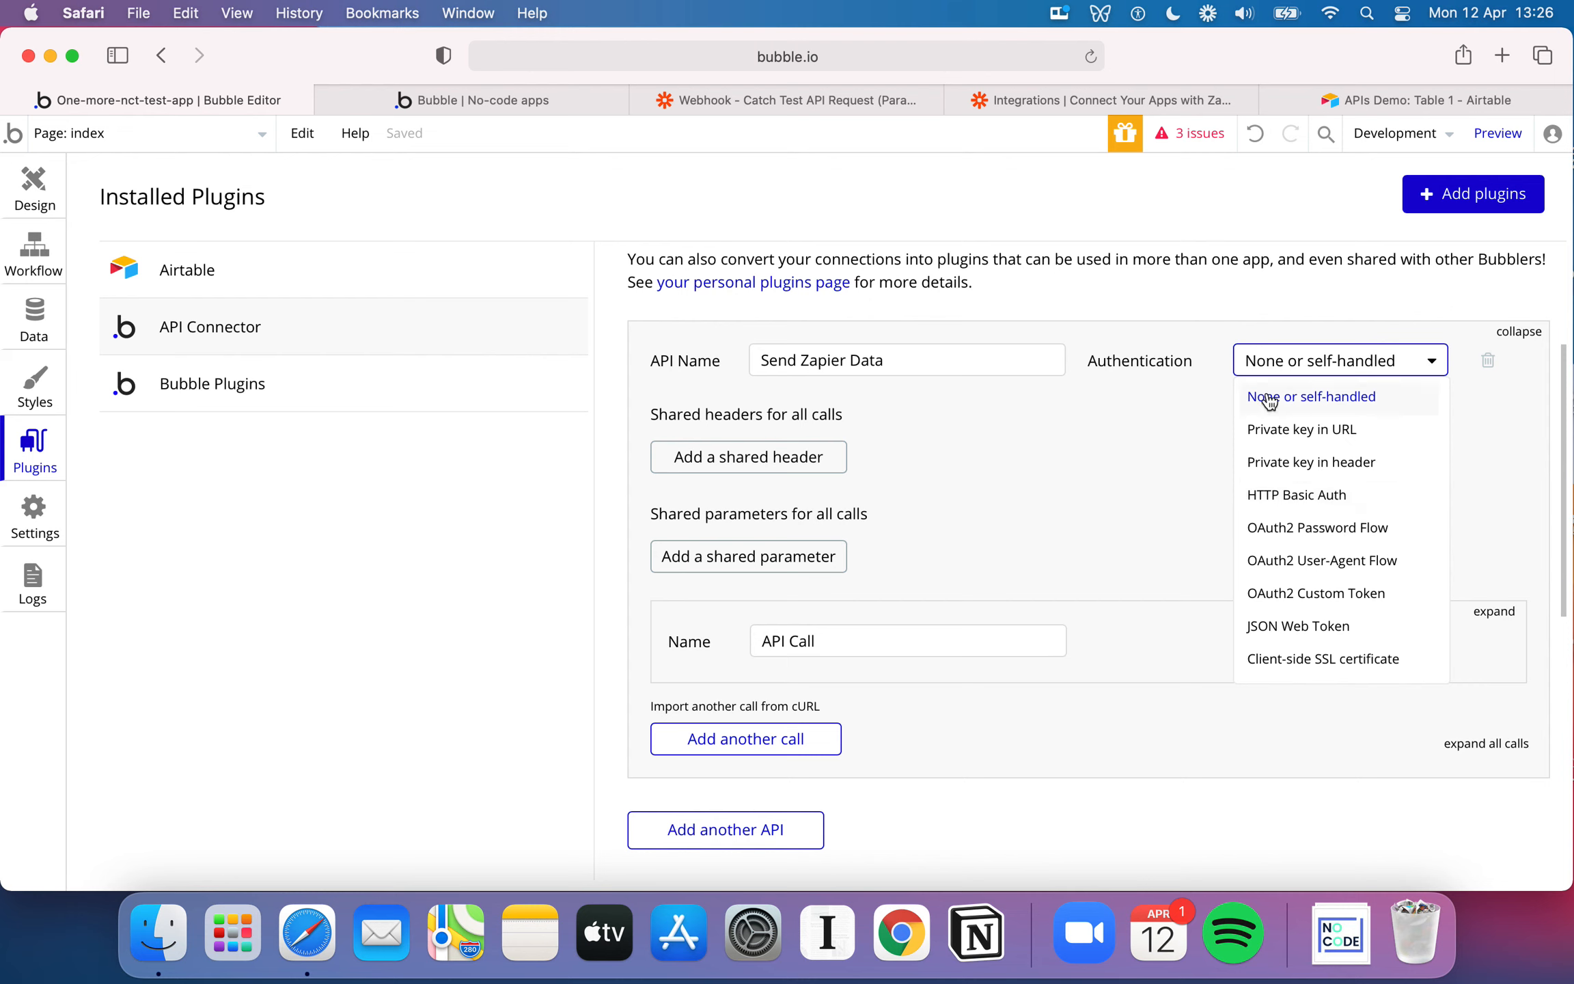
click(1107, 453)
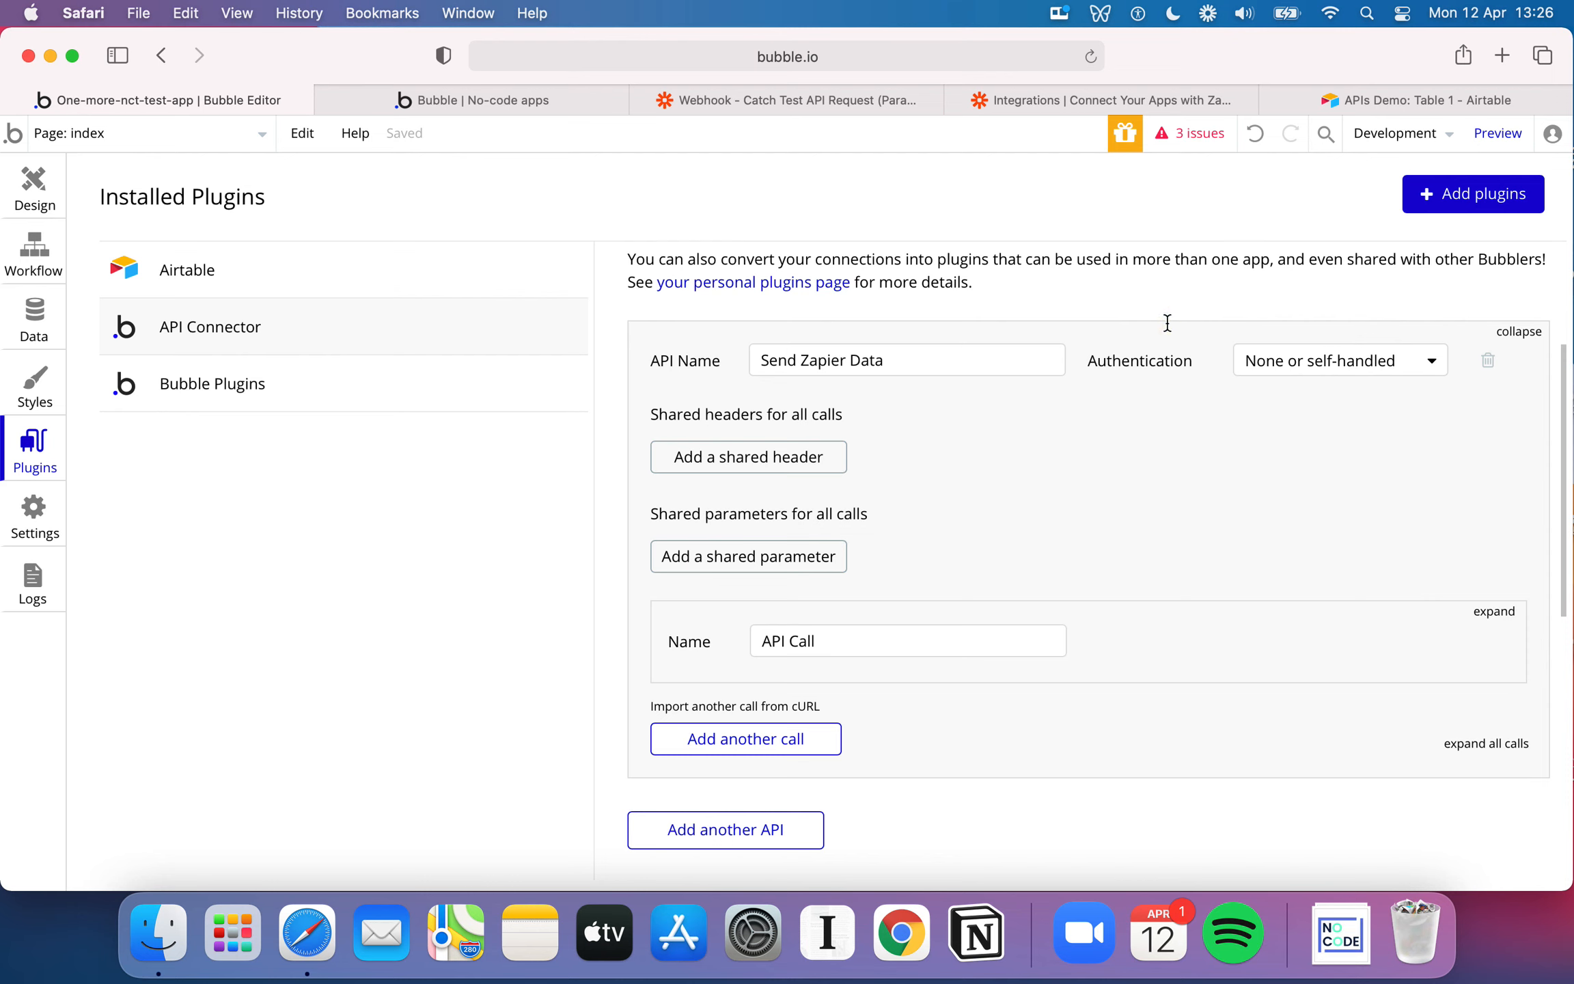
scroll(888, 492, down, 3)
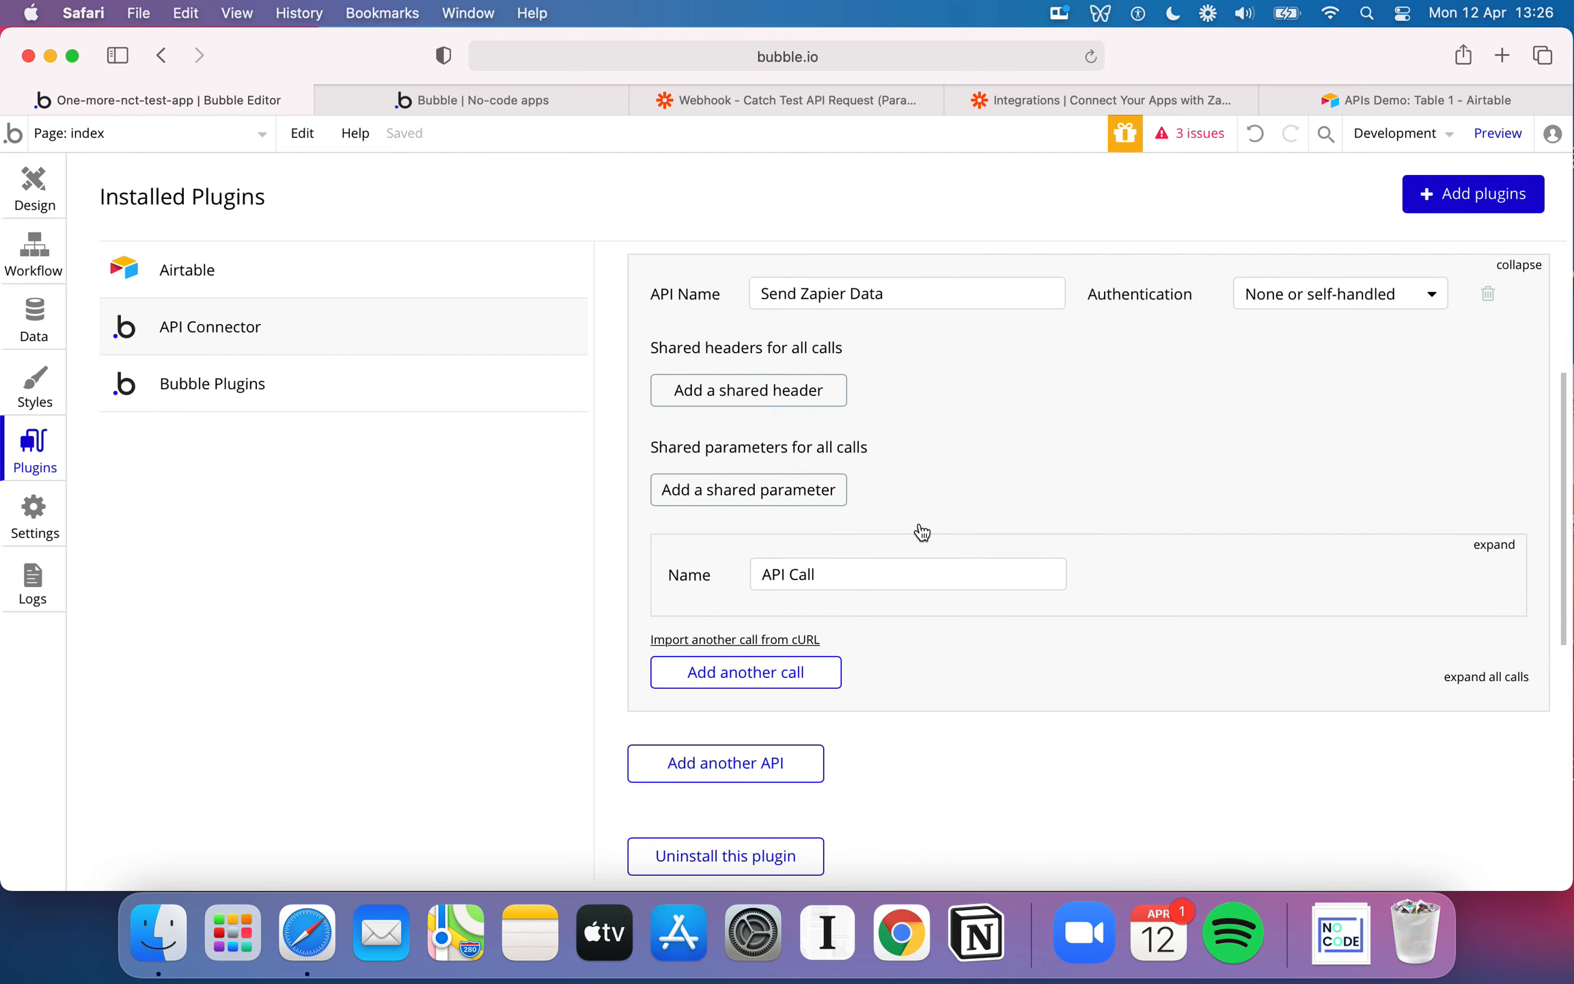
scroll(1000, 397, up, 2)
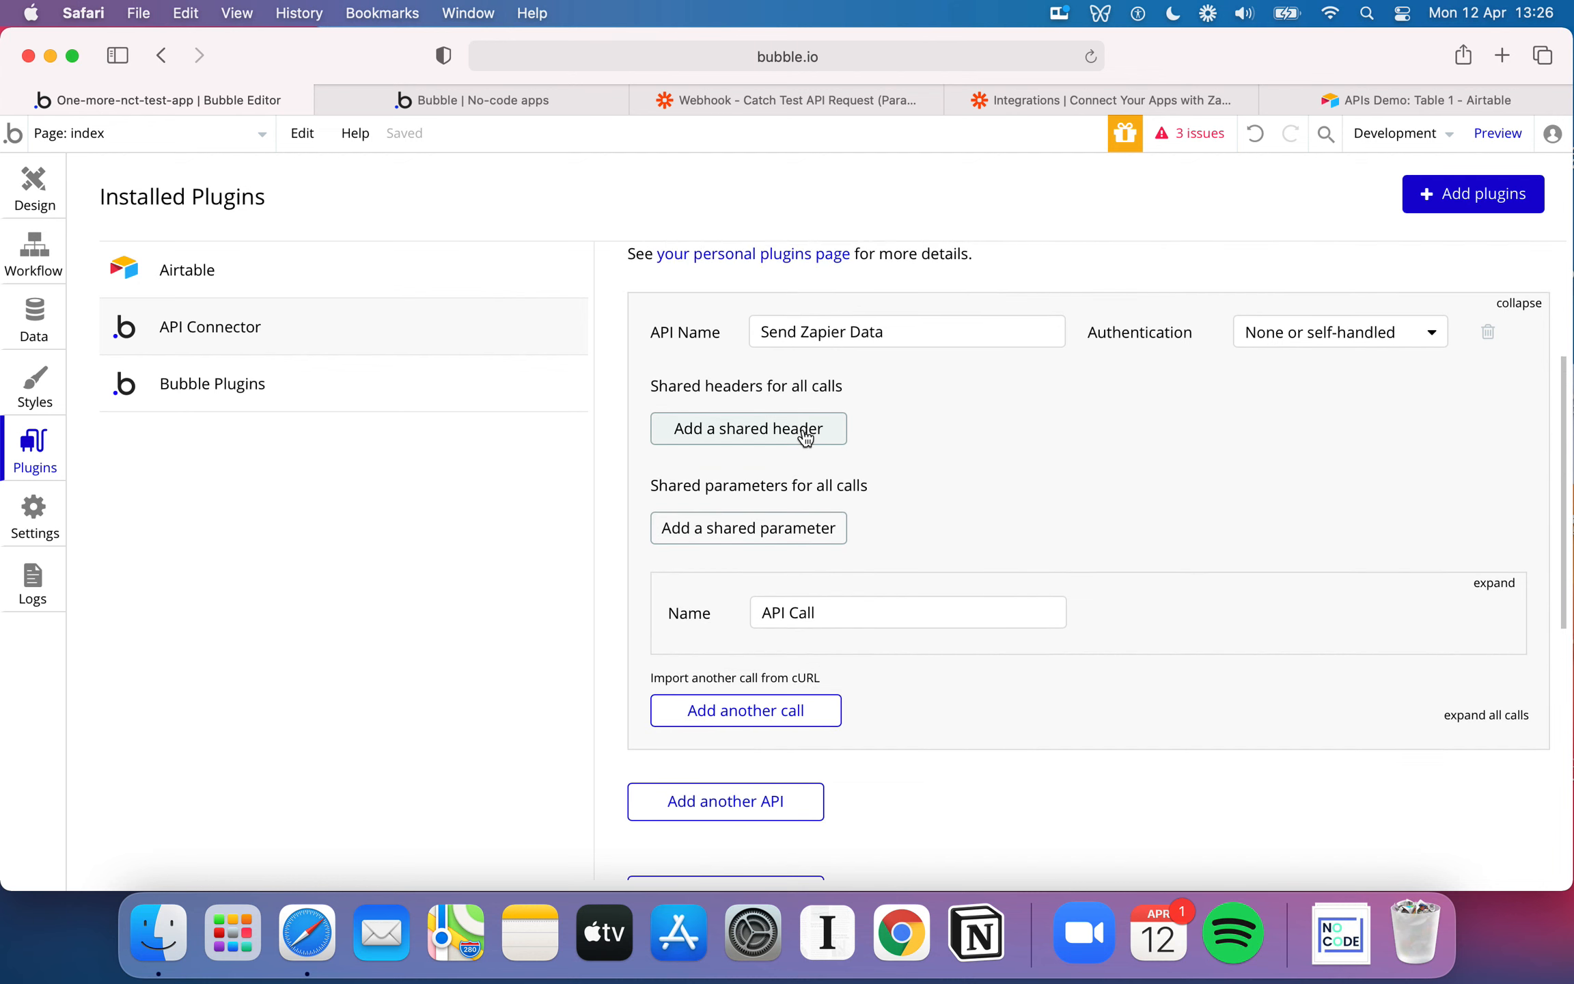
scroll(969, 519, down, 3)
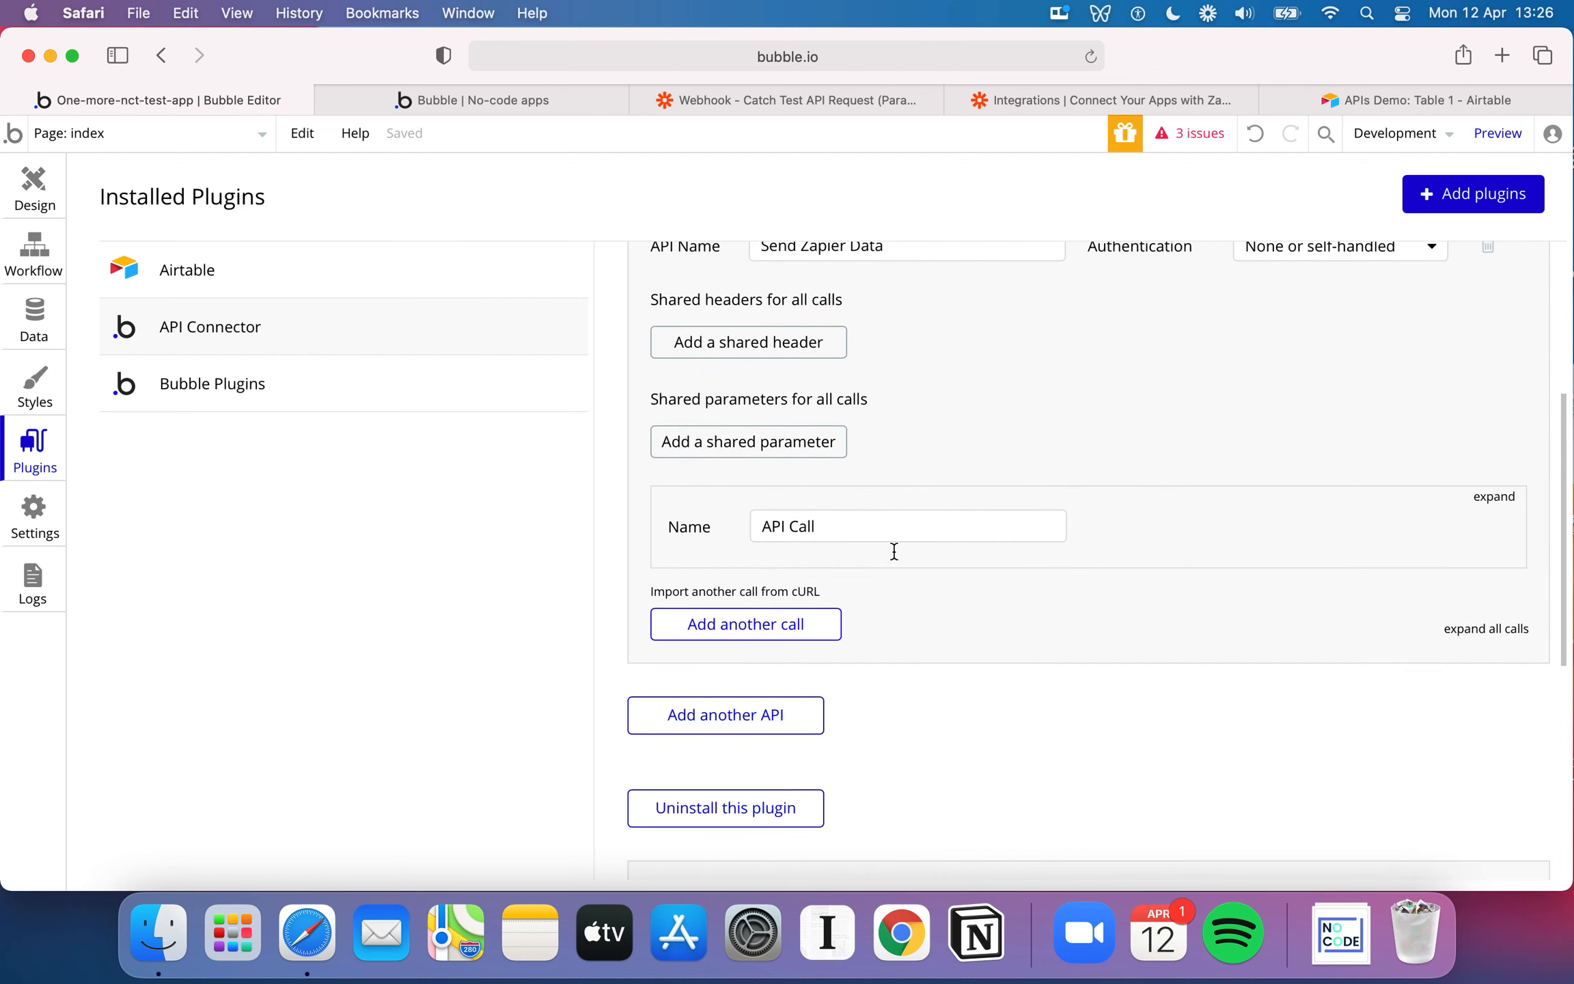
triple_click(833, 525)
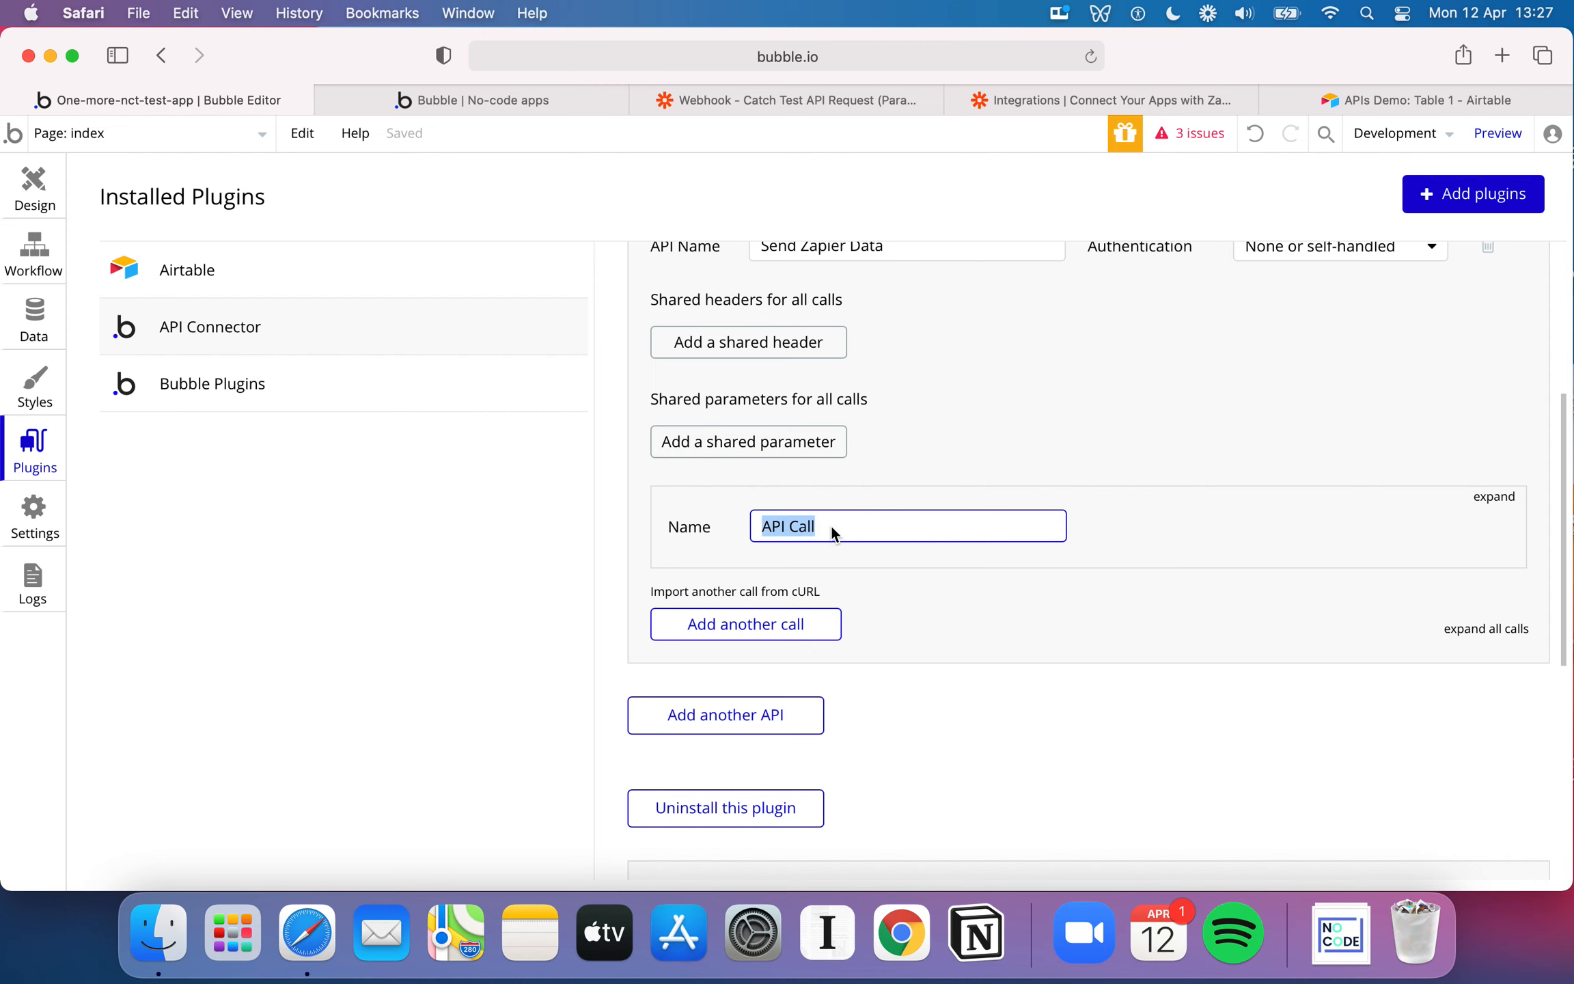
scroll(831, 524, up, 4)
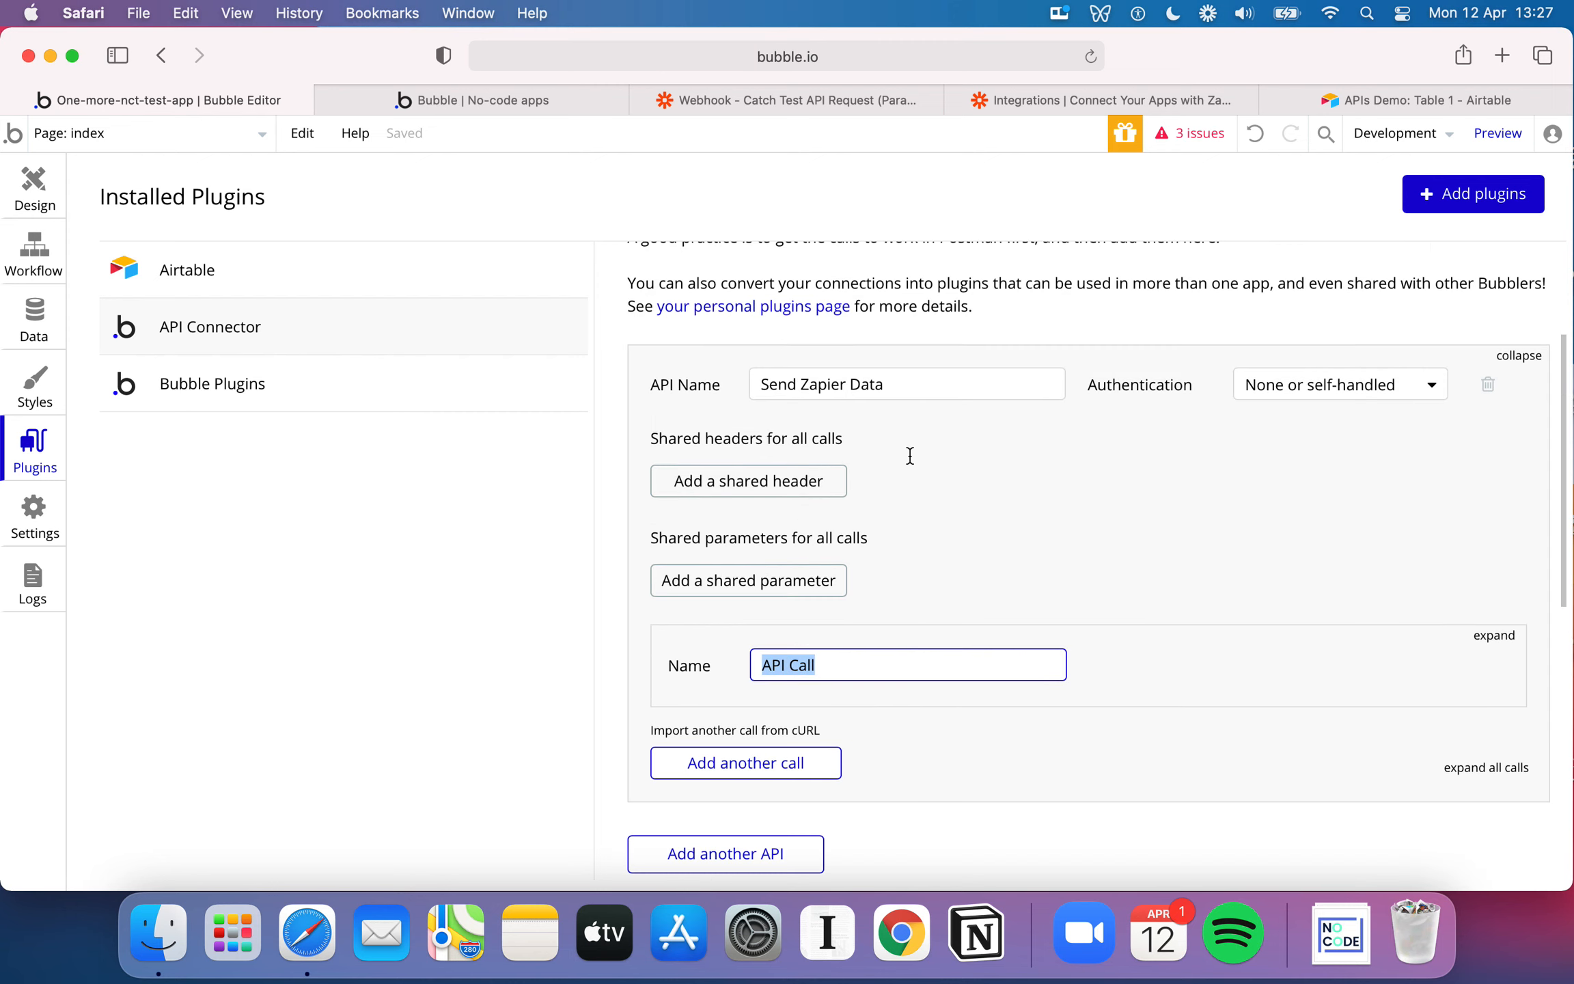
scroll(909, 453, down, 3)
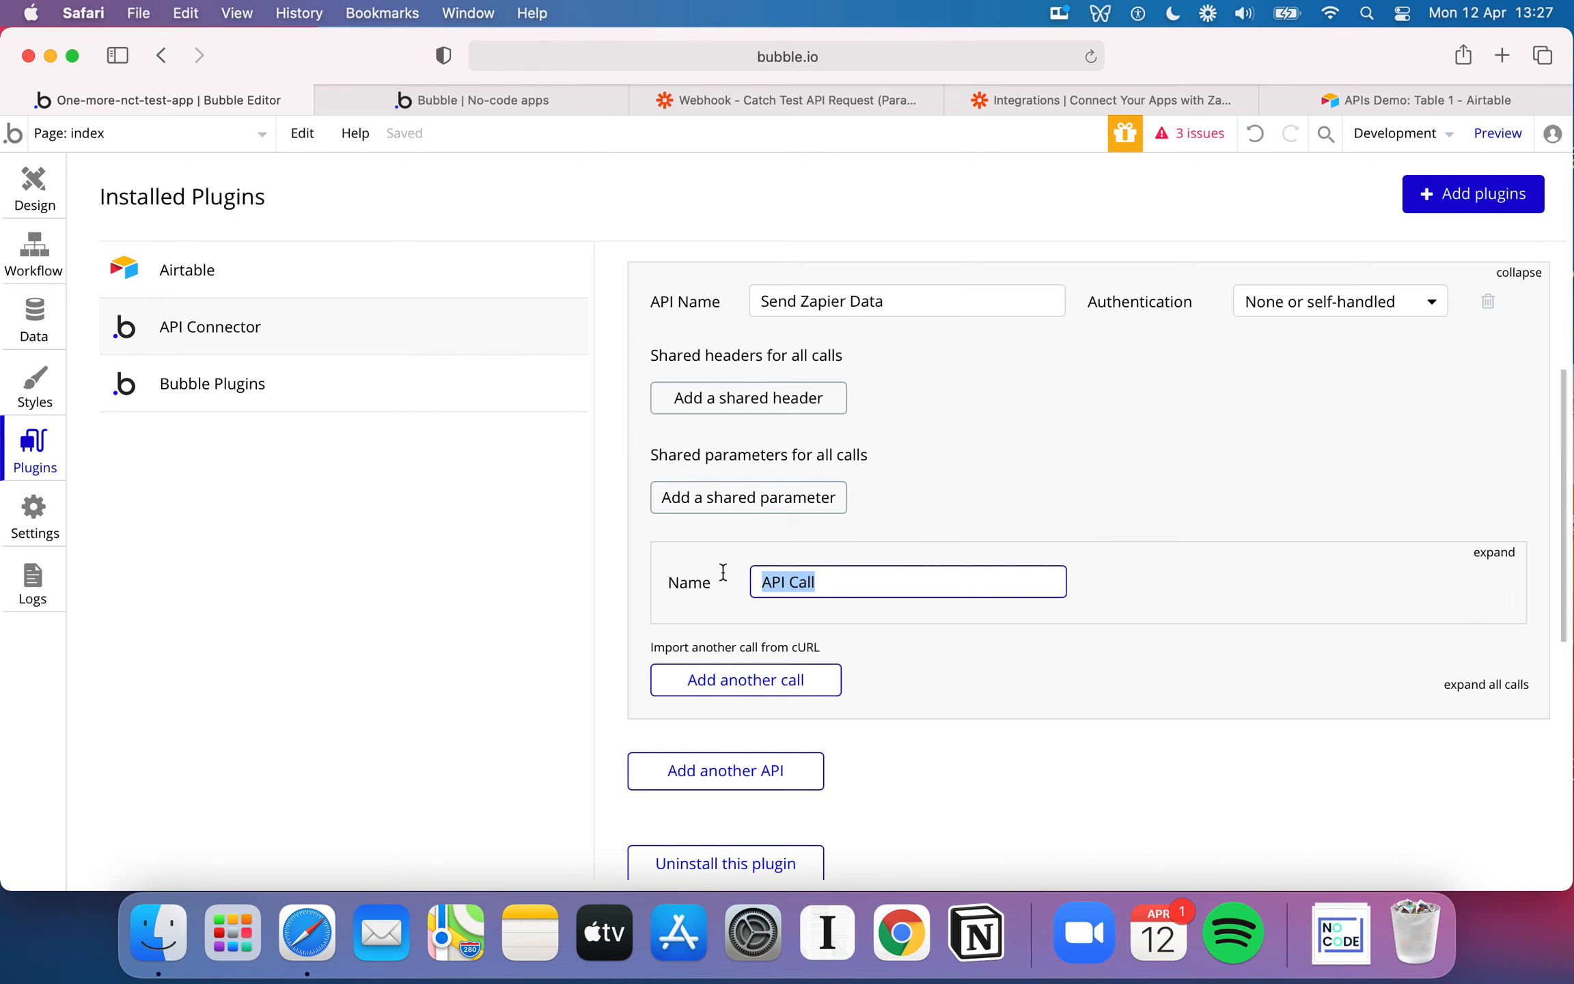
mouse_move(881, 579)
click(959, 521)
click(1173, 603)
double_click(1018, 591)
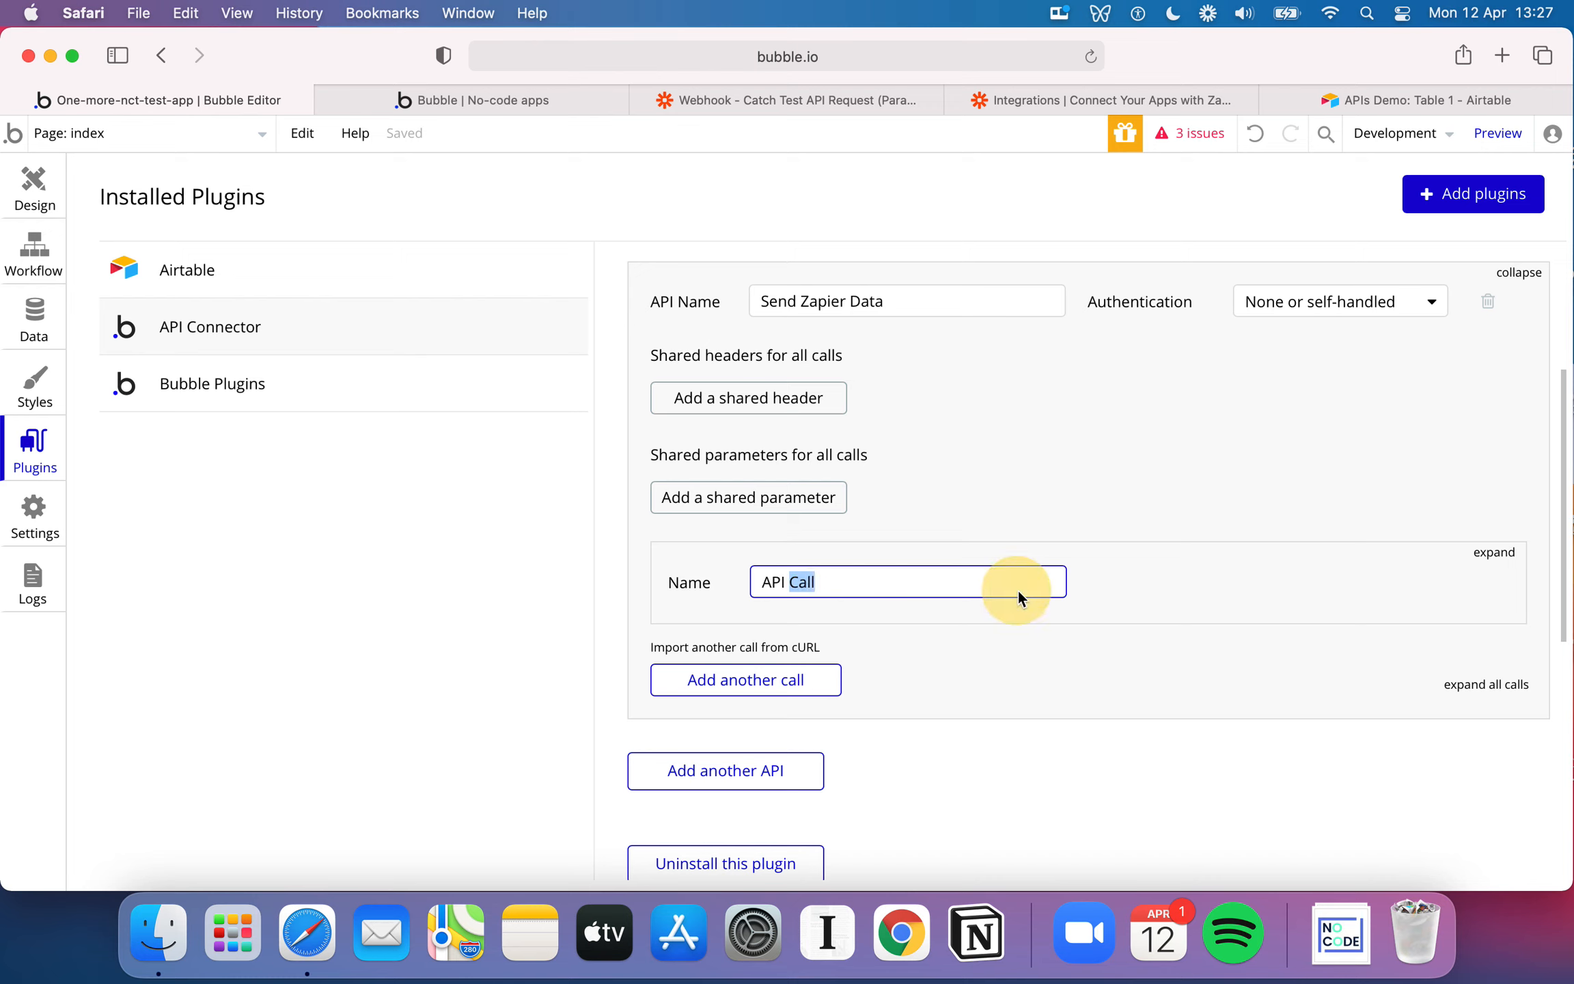
click(1167, 587)
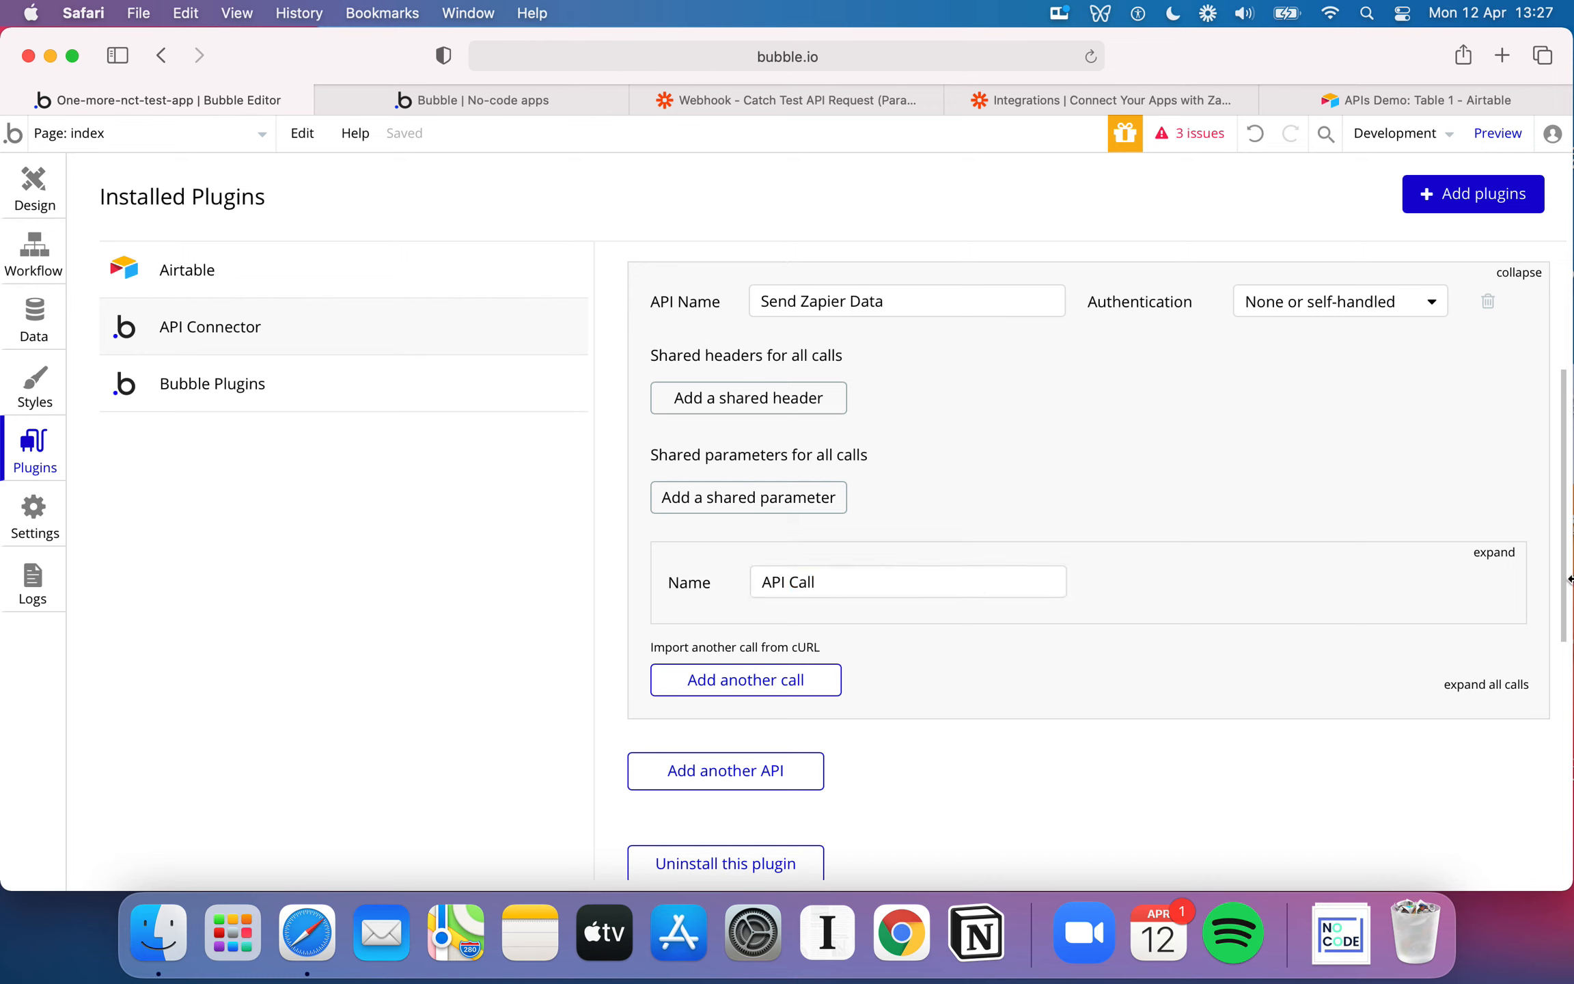
Expand the API call's settings and rename the call "Send Zapier Call"
click(1506, 565)
scroll(1054, 555, down, 2)
click(856, 476)
text(S)
key(BackSpace)
key(BackSpace)
key(BackSpace)
key(BackSpace)
key(BackSpace)
key(BackSpace)
key(BackSpace)
key(BackSpace)
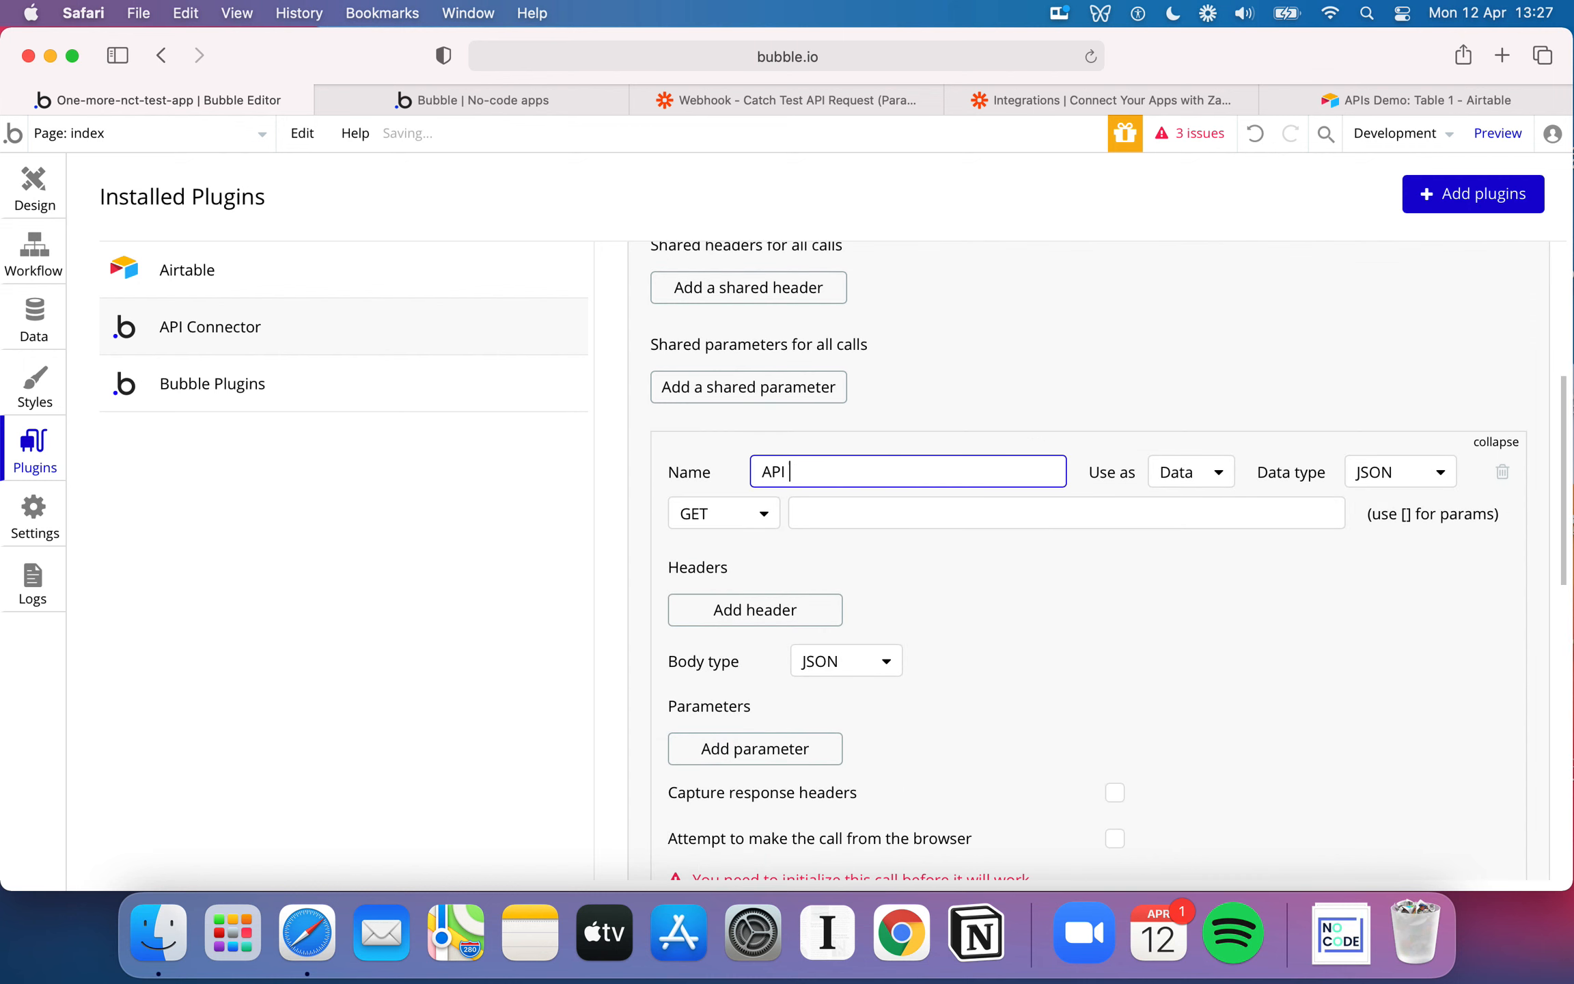
text(Send Zapier CXall)
key(BackSpace)
key(BackSpace)
key(BackSpace)
key(BackSpace)
text(all)
click(1171, 612)
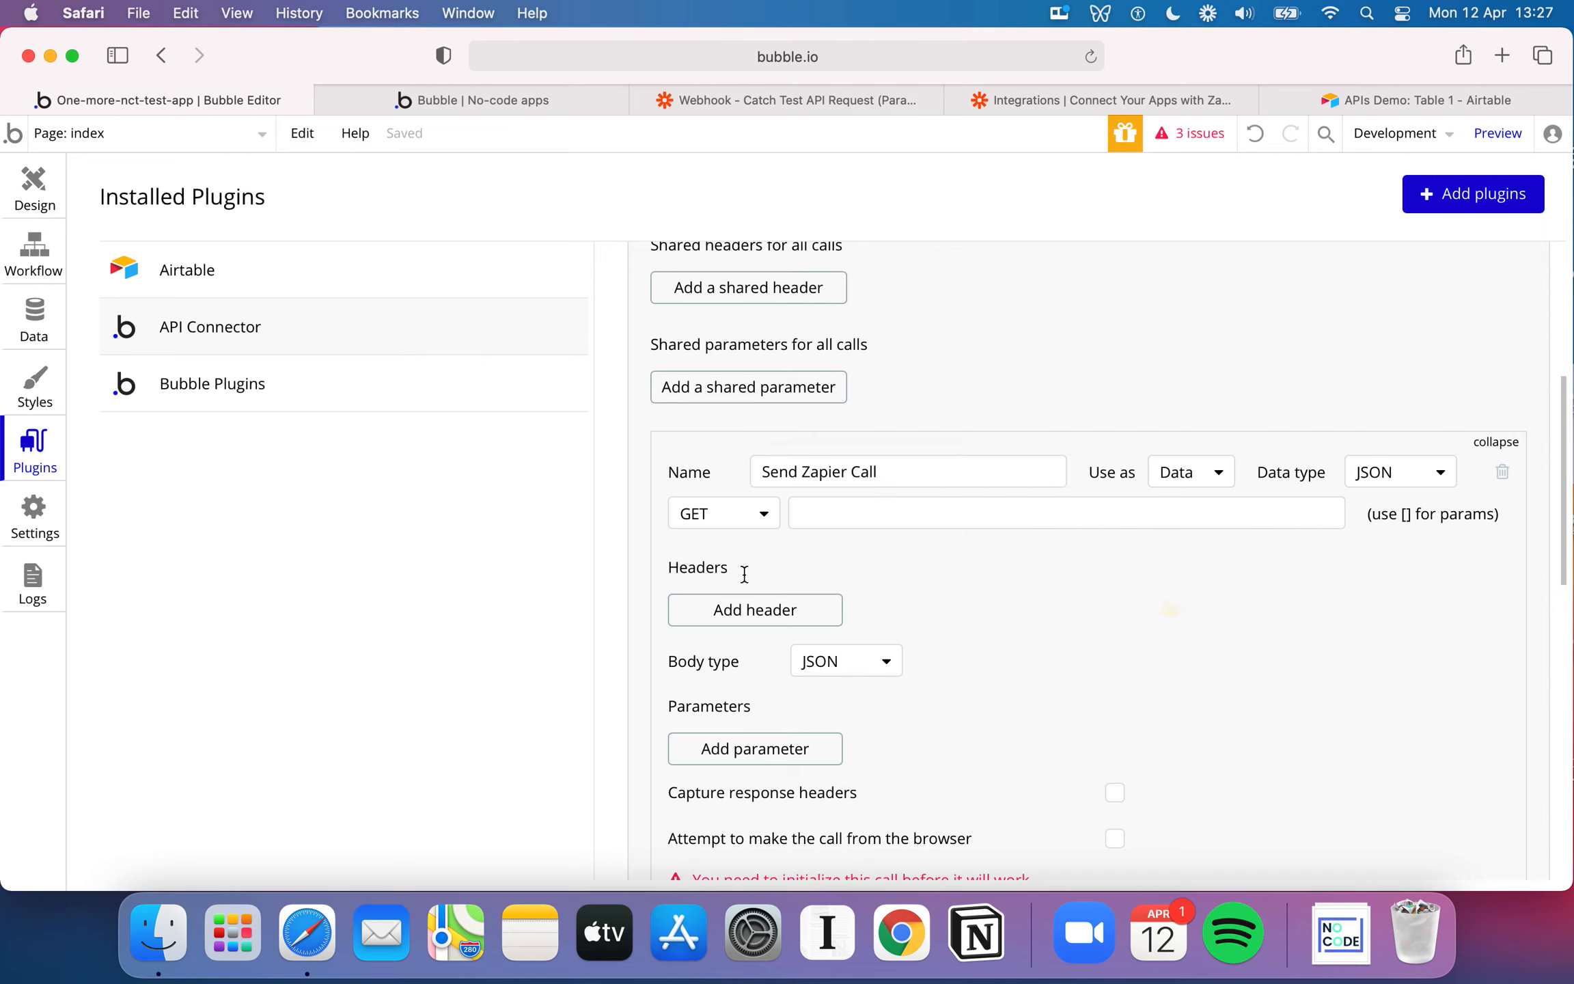
Review the available request methods and the Data and Action usage options for the Send Zapier Call
click(750, 526)
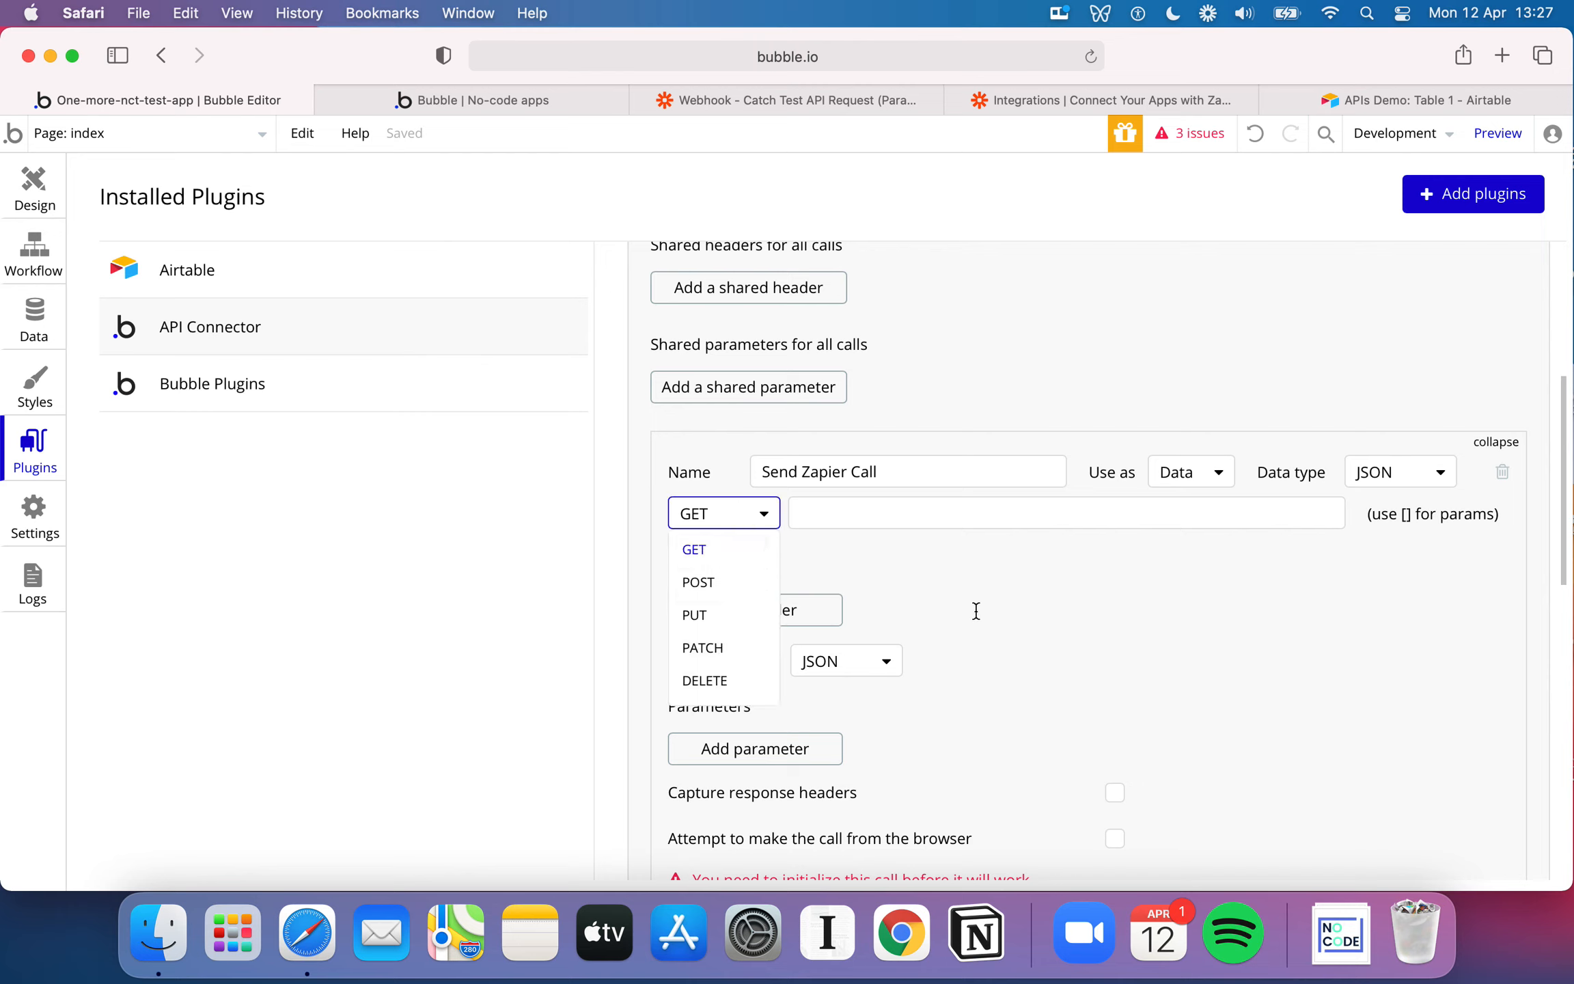
click(1121, 611)
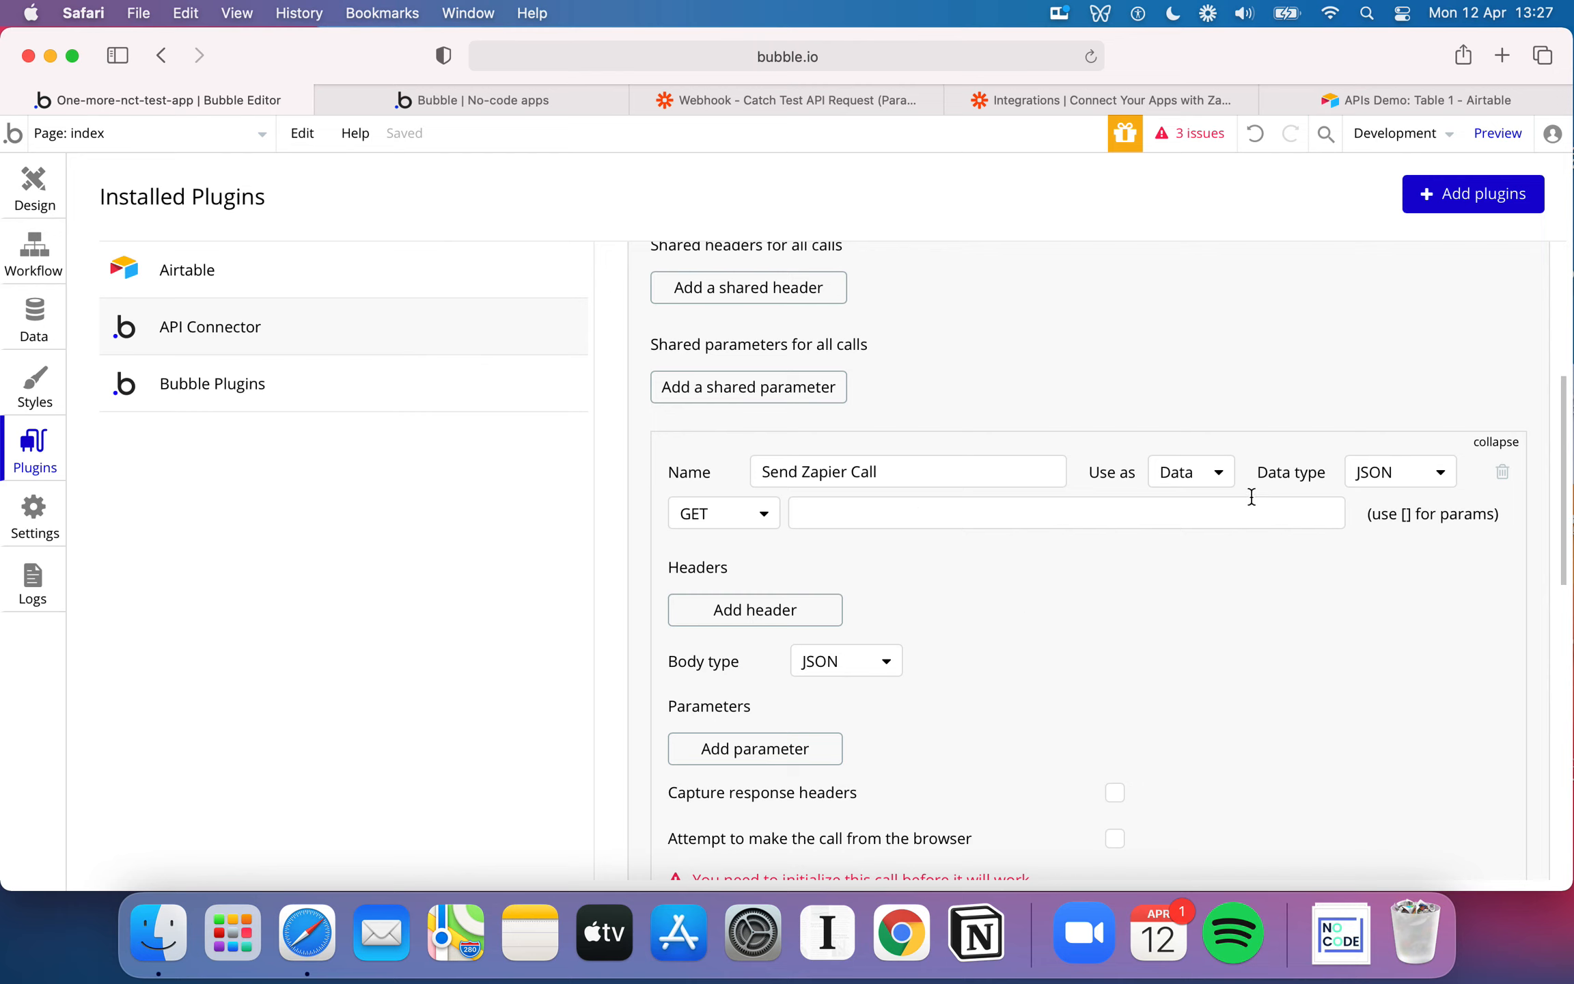
click(1212, 474)
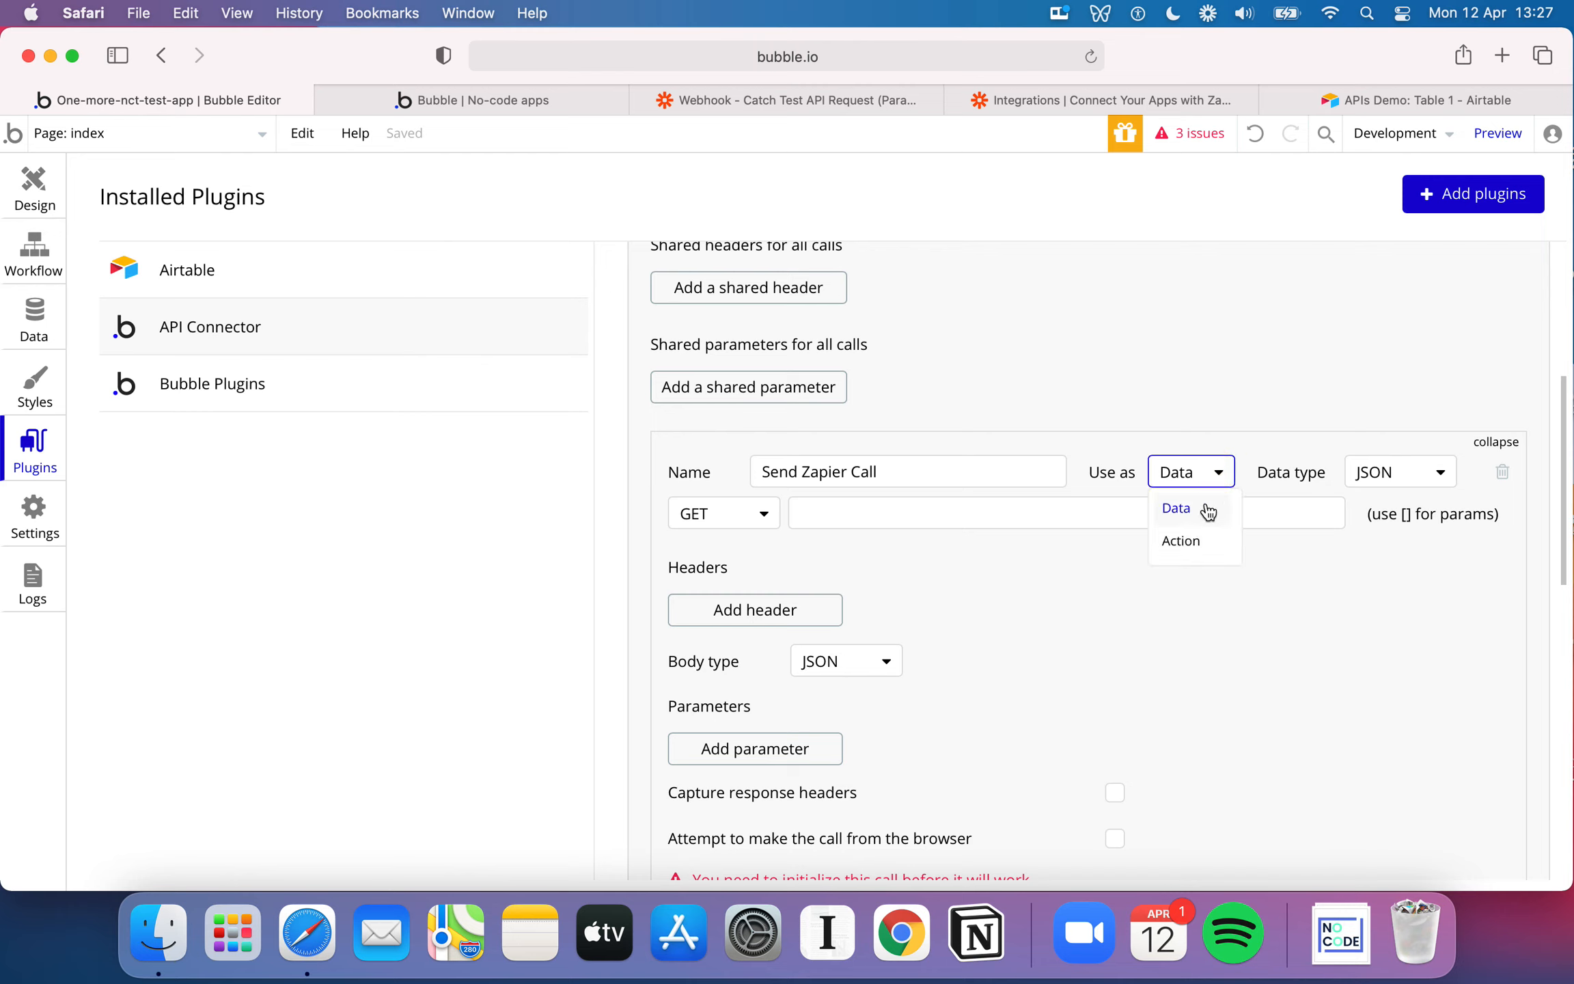
click(1119, 473)
click(1199, 490)
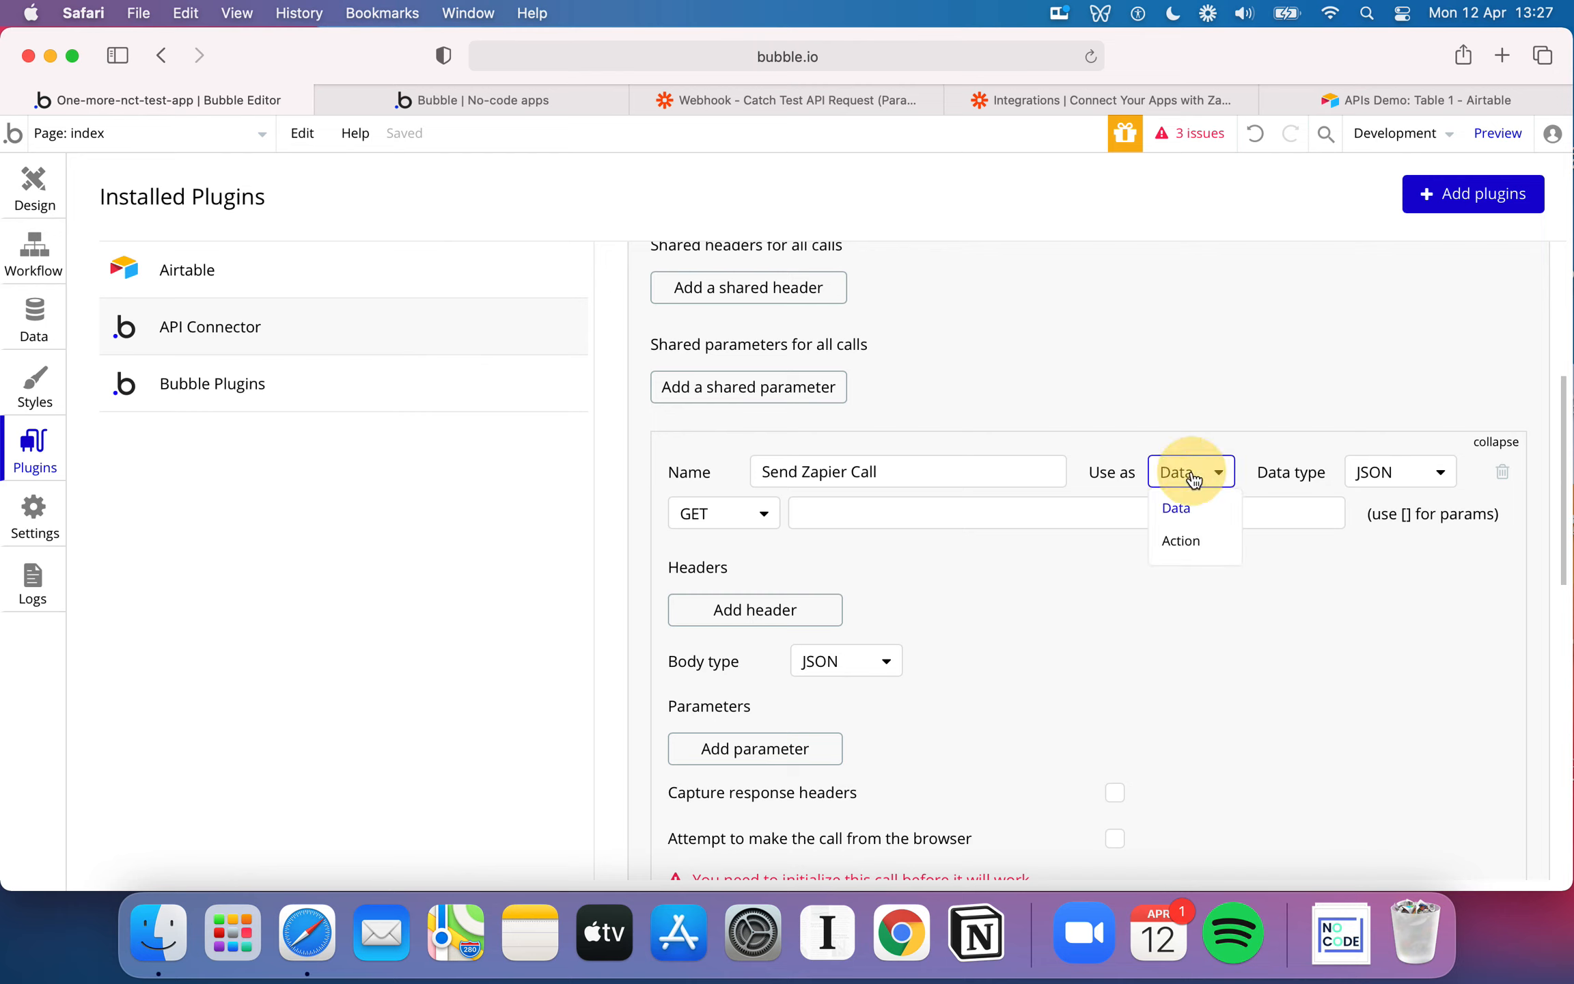
click(1199, 521)
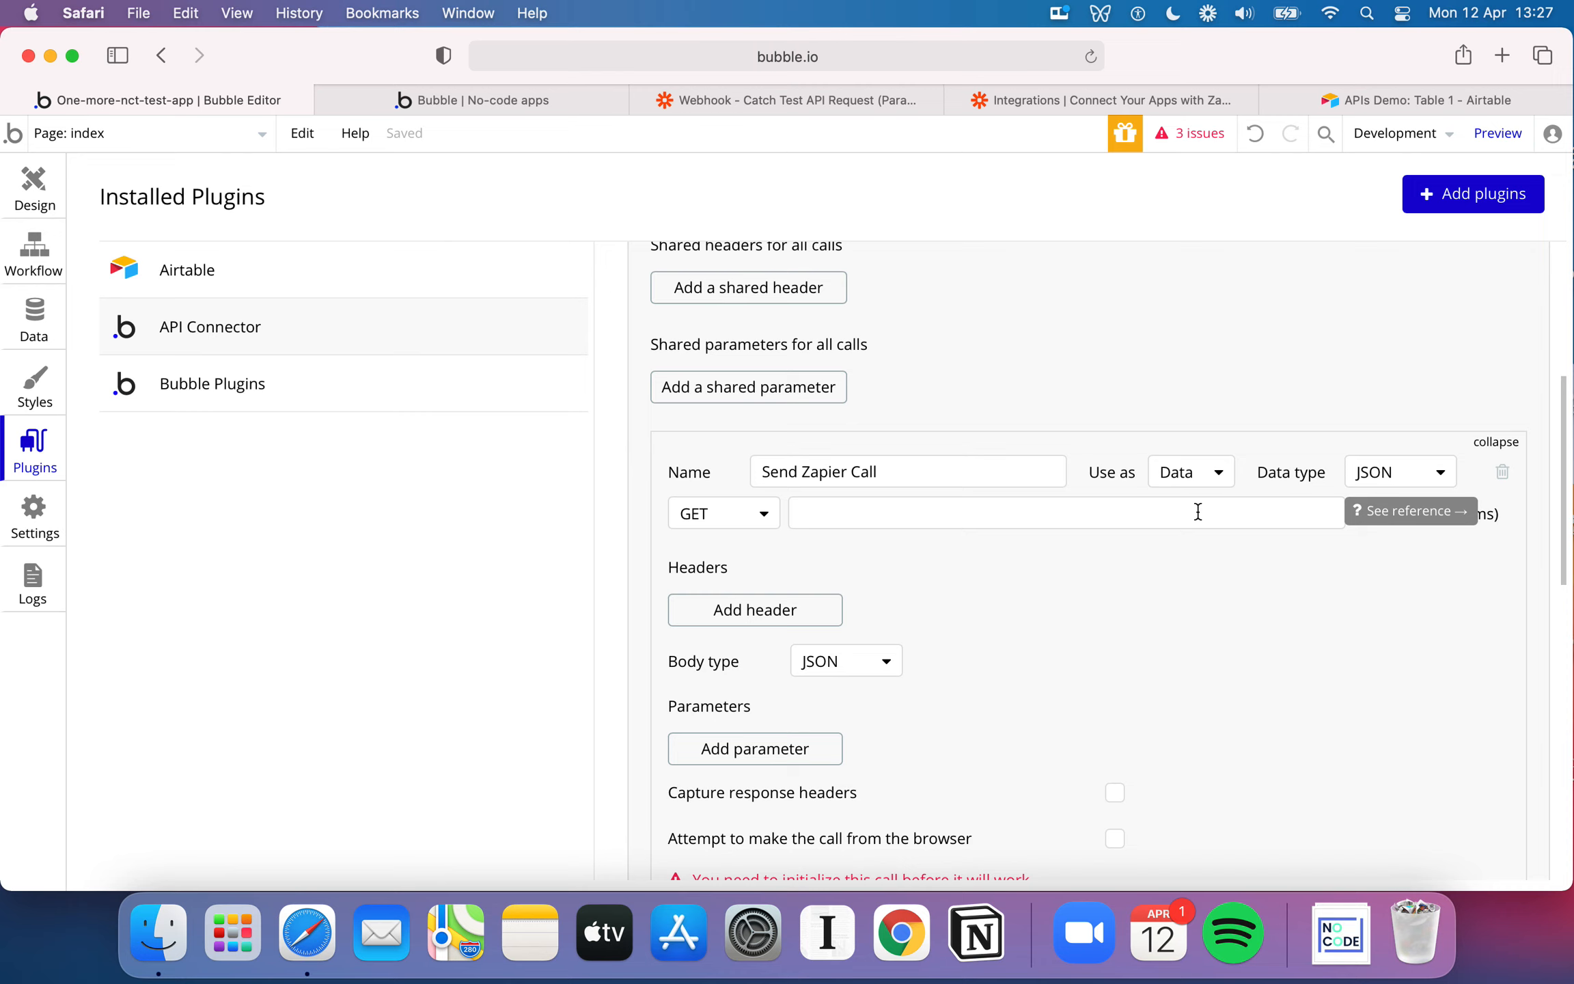
click(1191, 470)
click(1190, 506)
Examine the API provider choices behind the Message field in the workflow's Create a new API Storage action
click(34, 250)
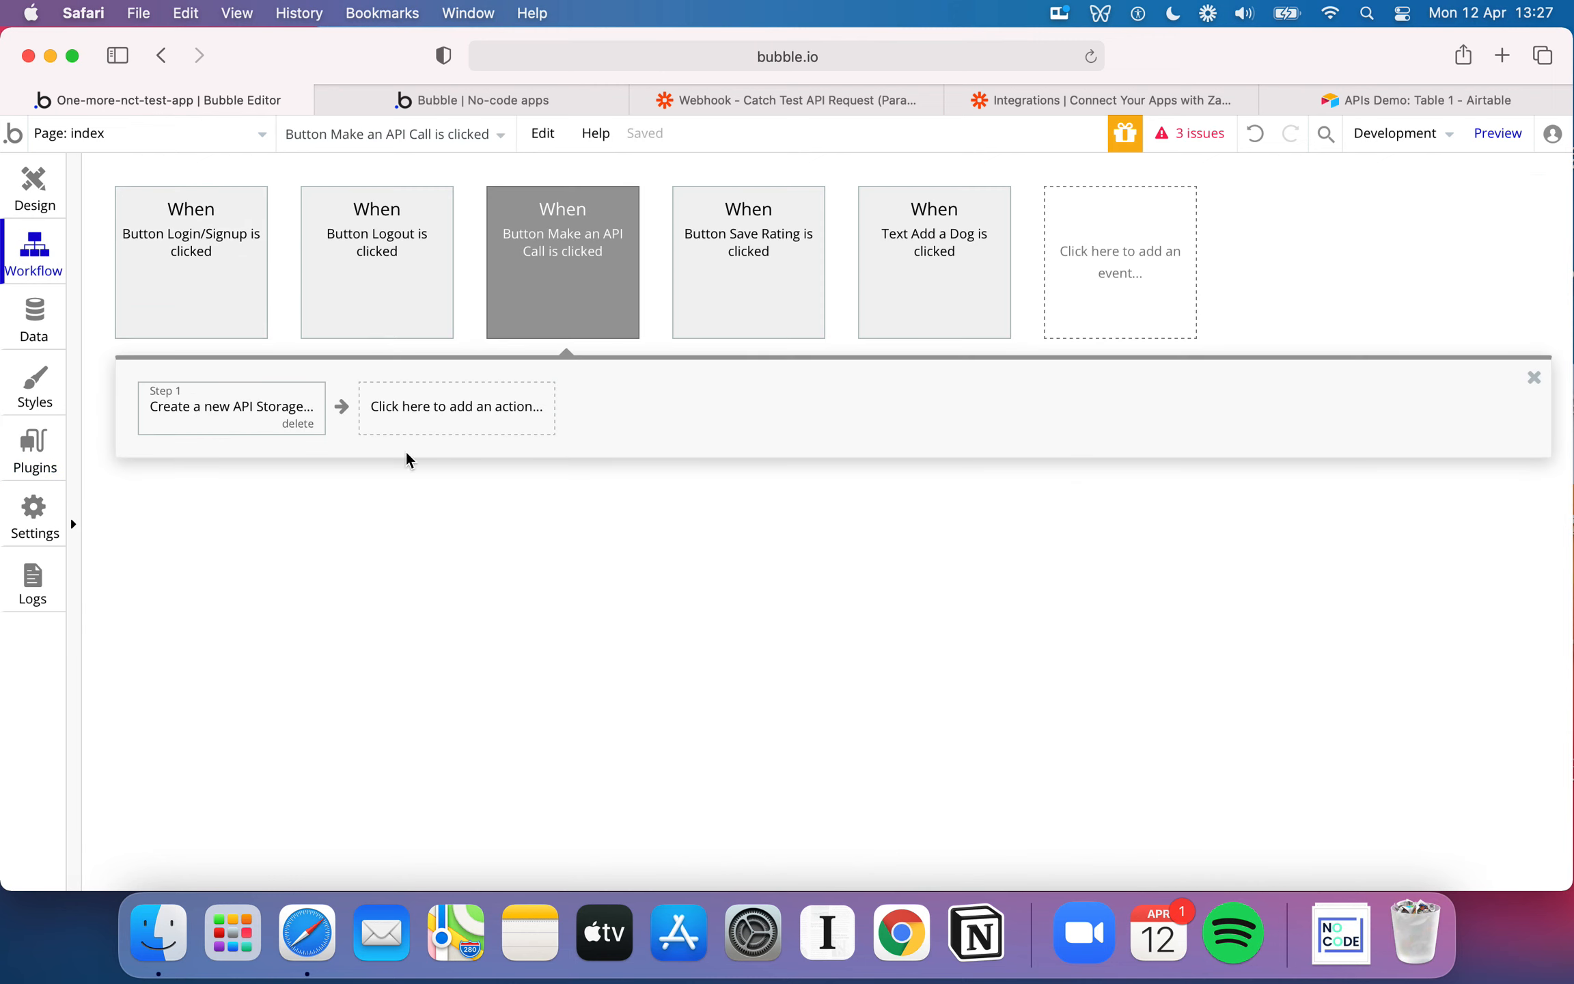
click(232, 410)
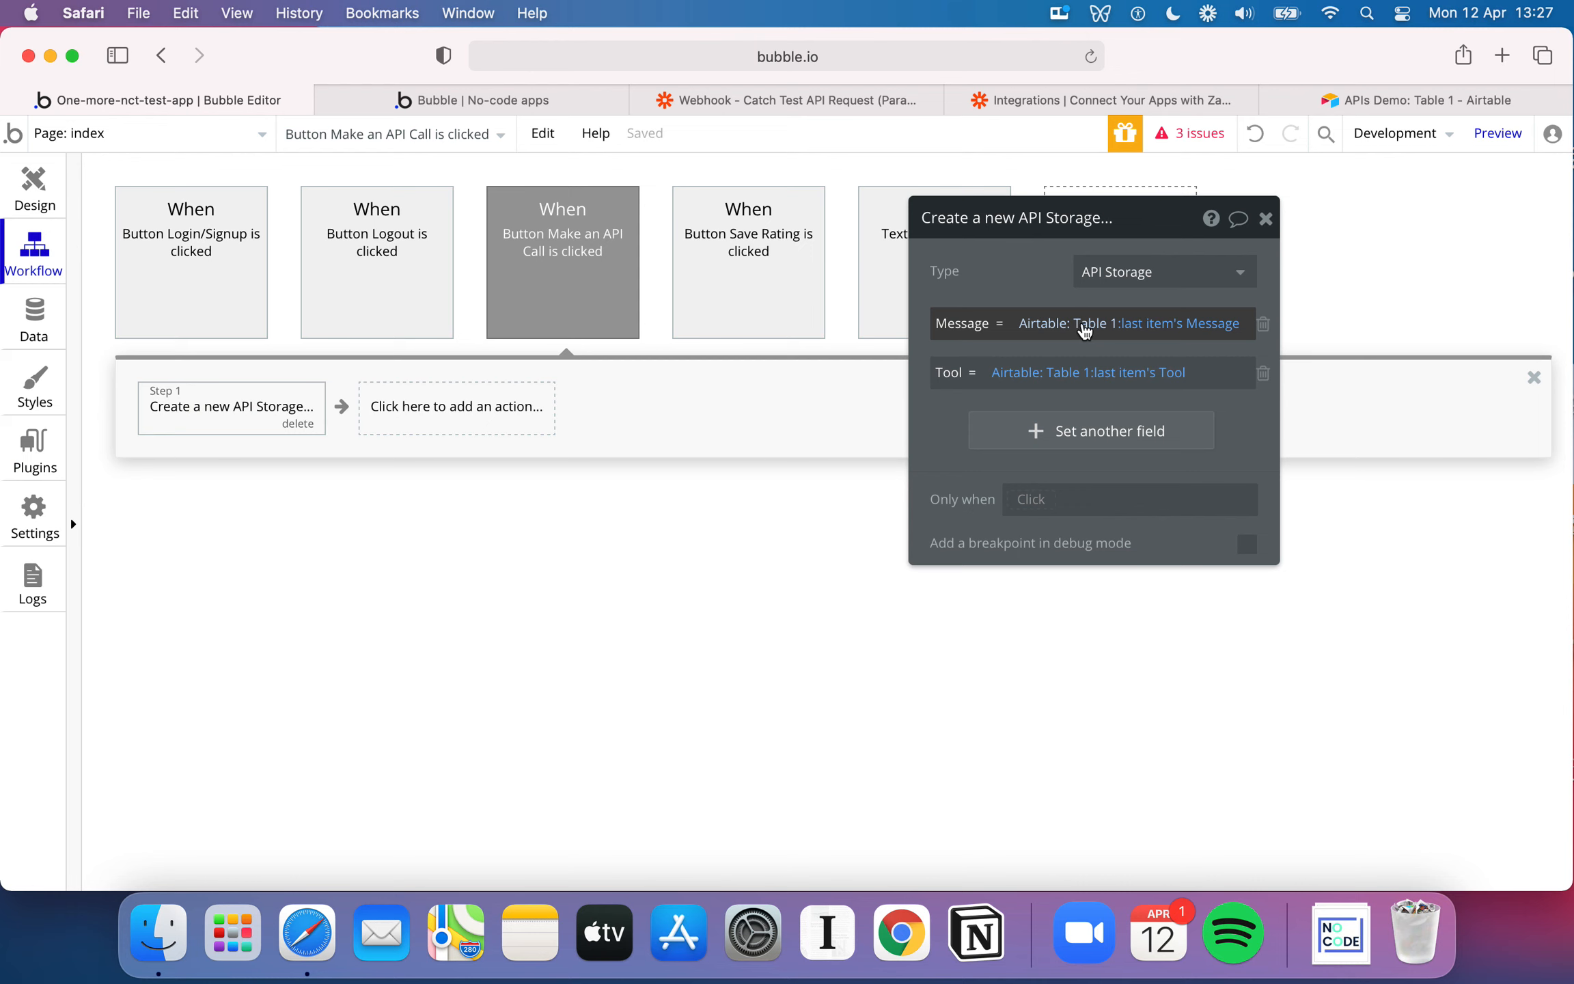
click(1084, 331)
click(772, 270)
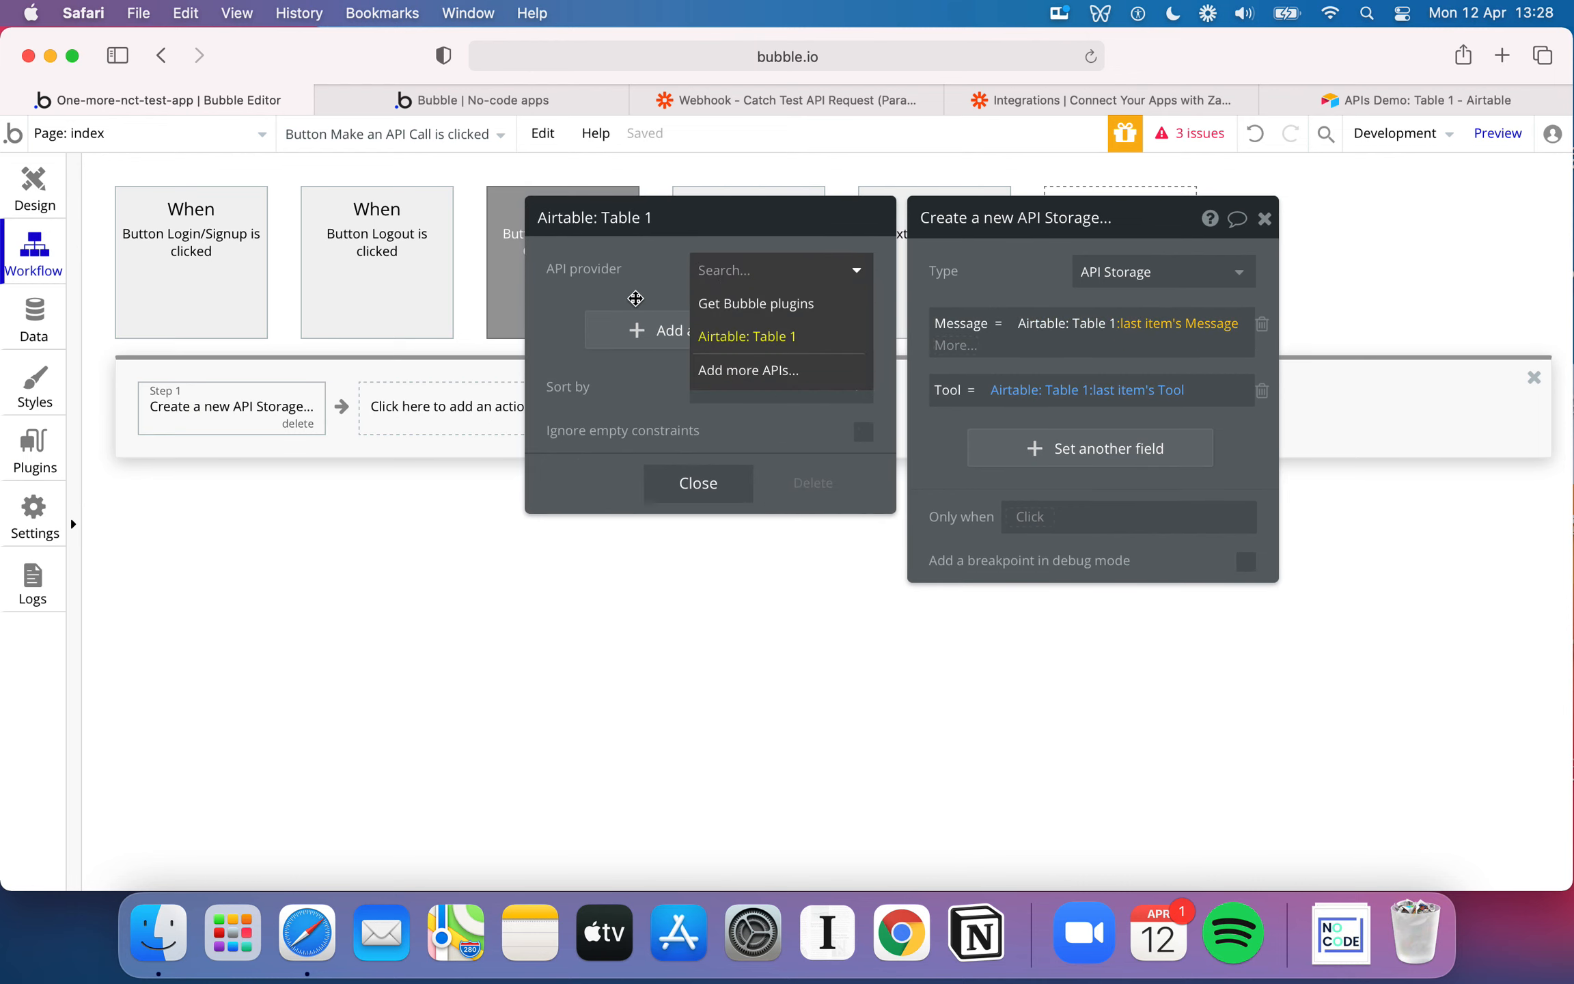
click(645, 301)
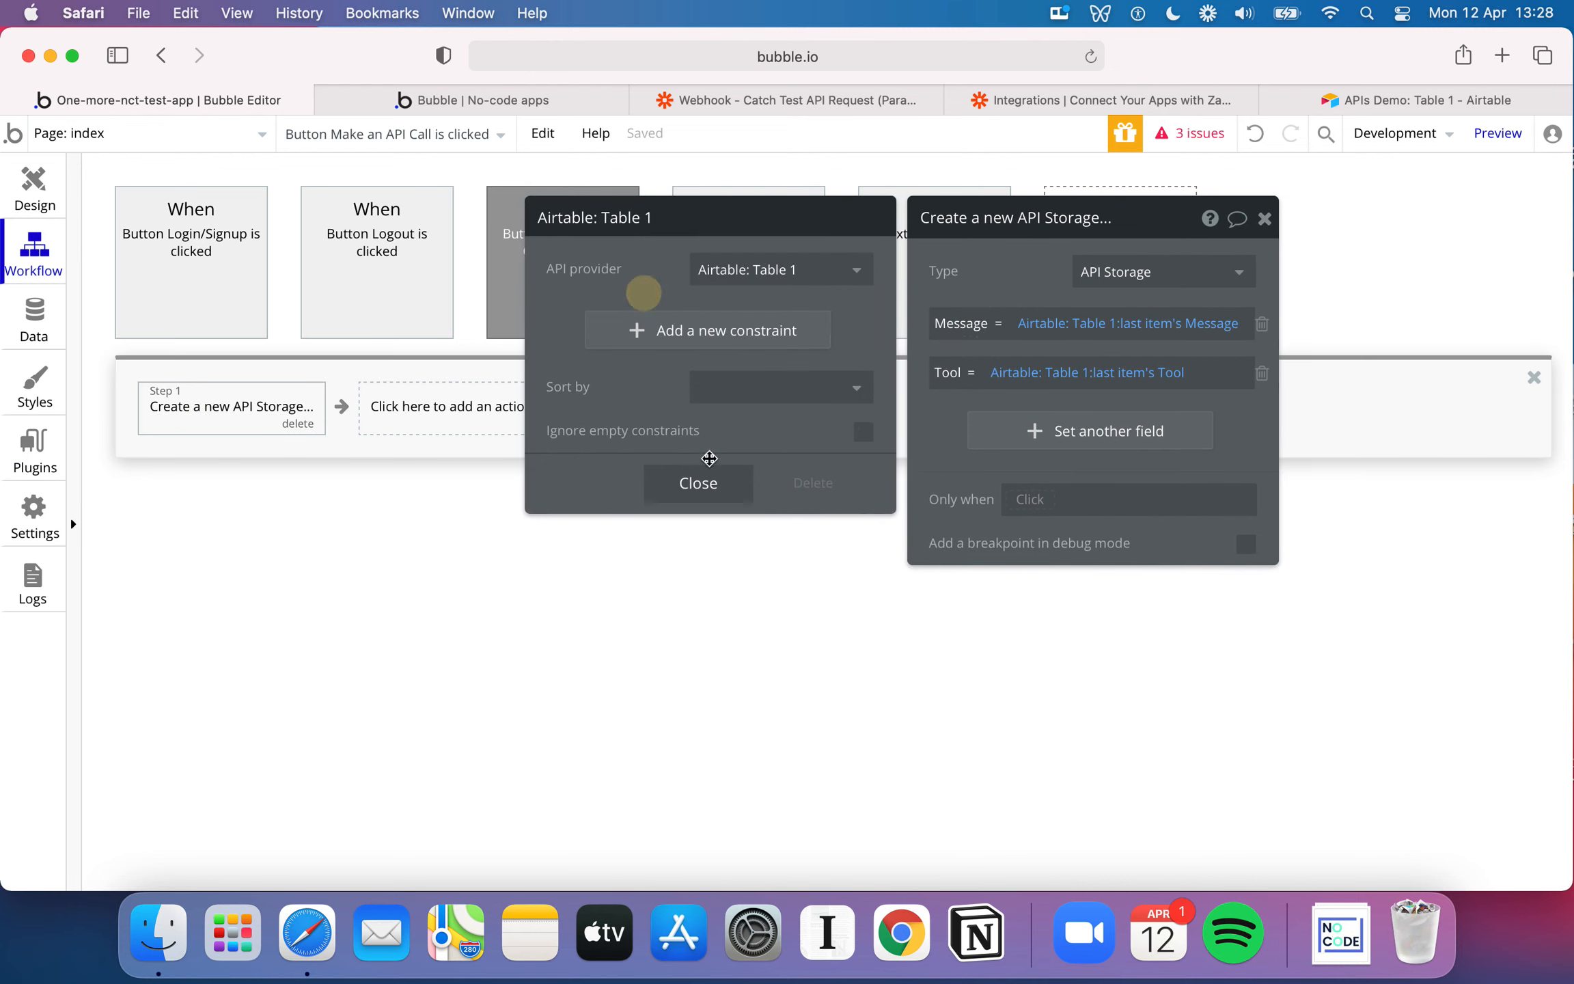
click(710, 485)
Return to the API Connector settings and set the Send Zapier Call to be used as an Action
click(38, 472)
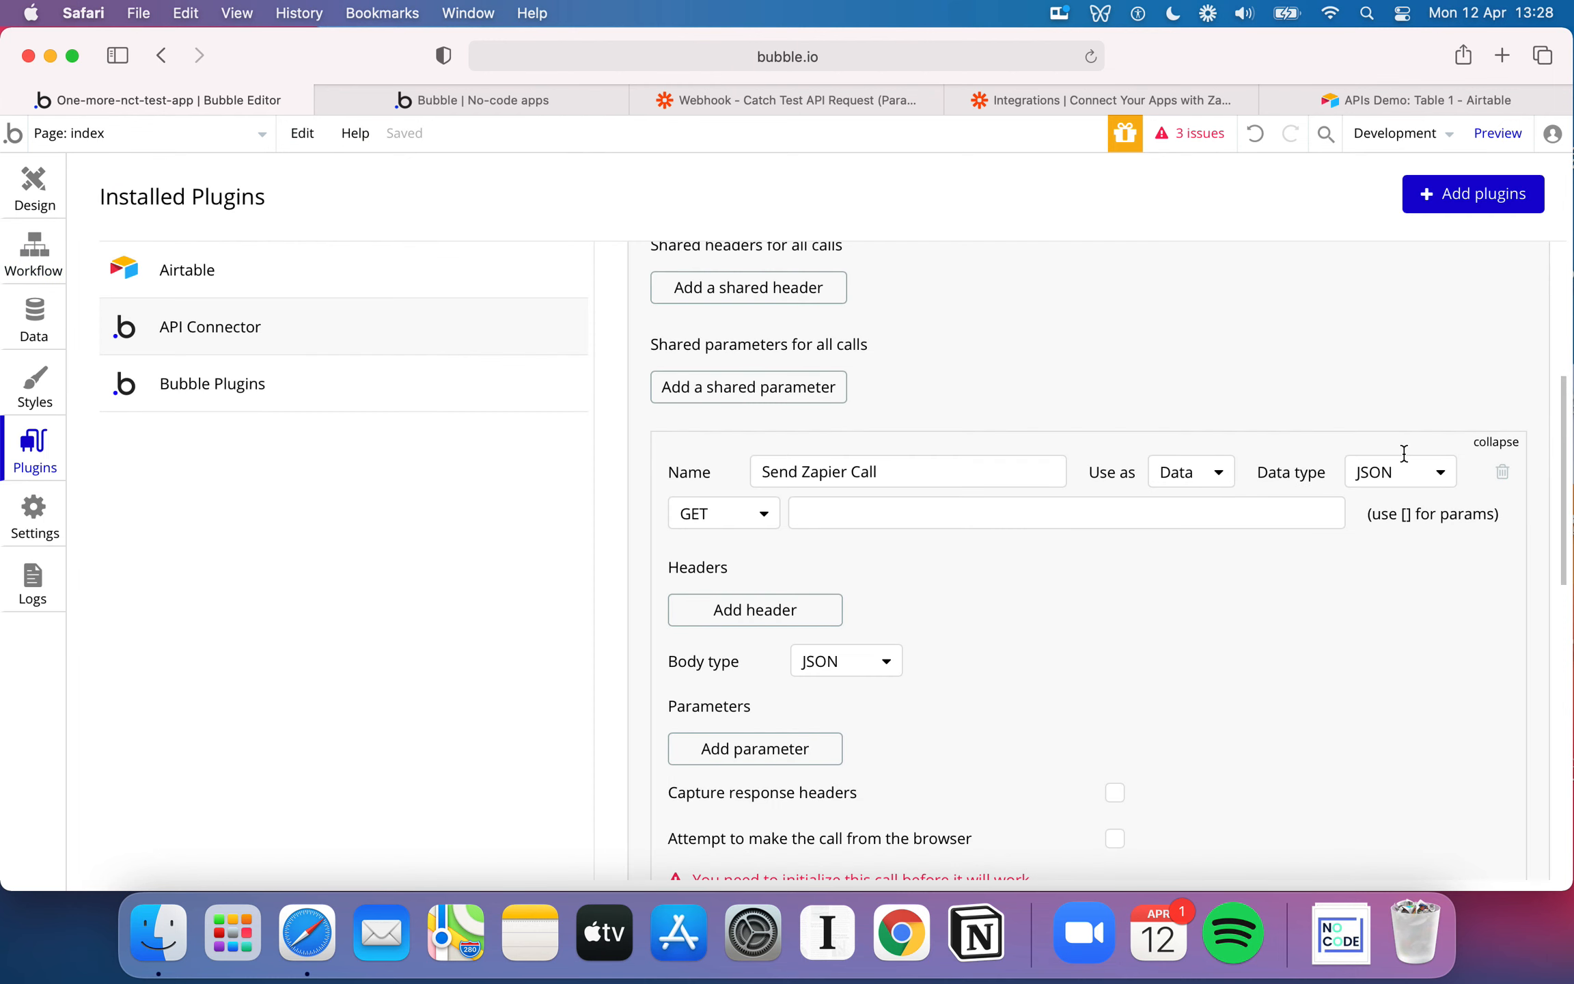
click(1212, 482)
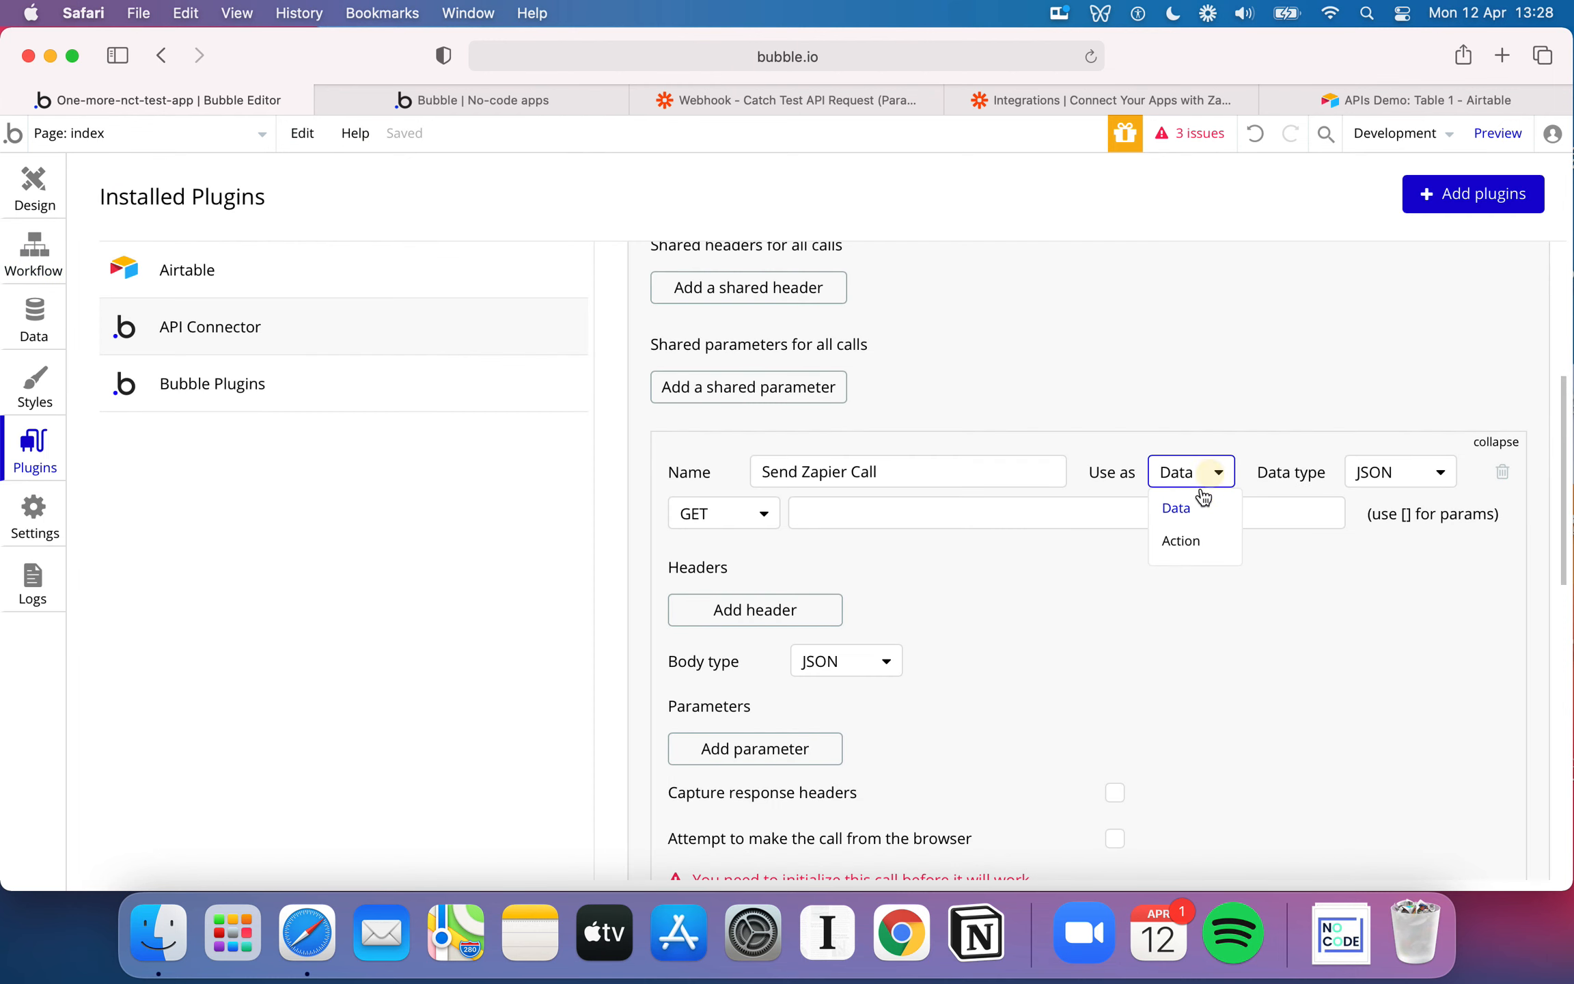
click(1190, 542)
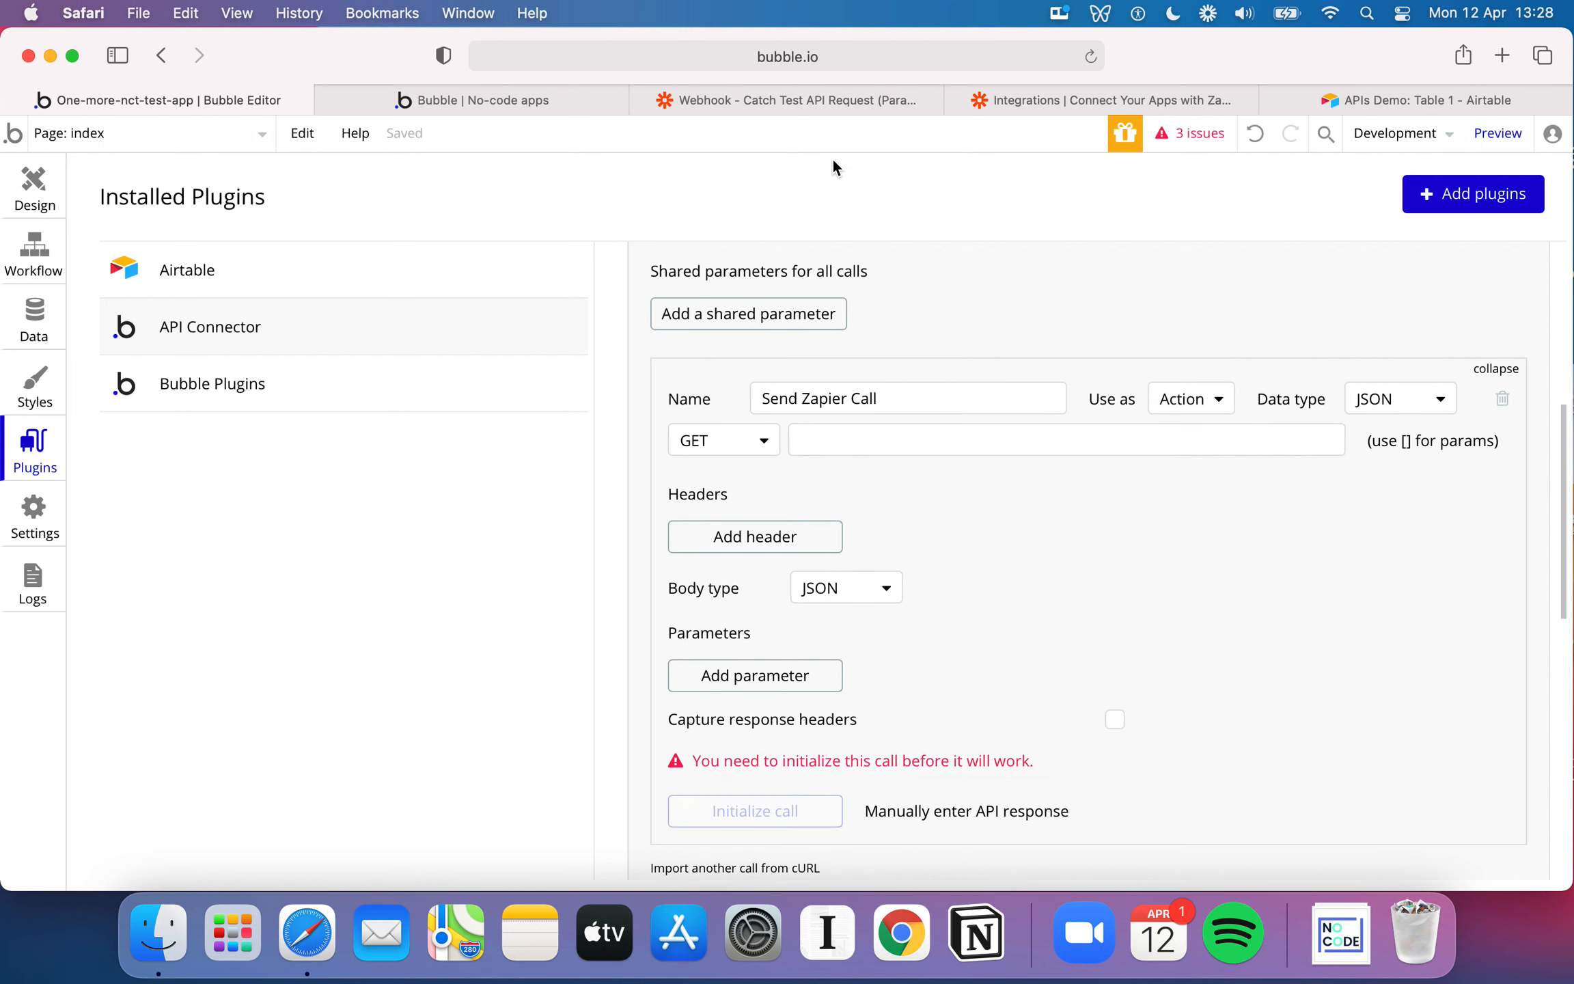
Copy the custom webhook URL from Zapier's Catch Hook trigger setup and enter it as the Send Zapier Call's request URL in Bubble
click(795, 102)
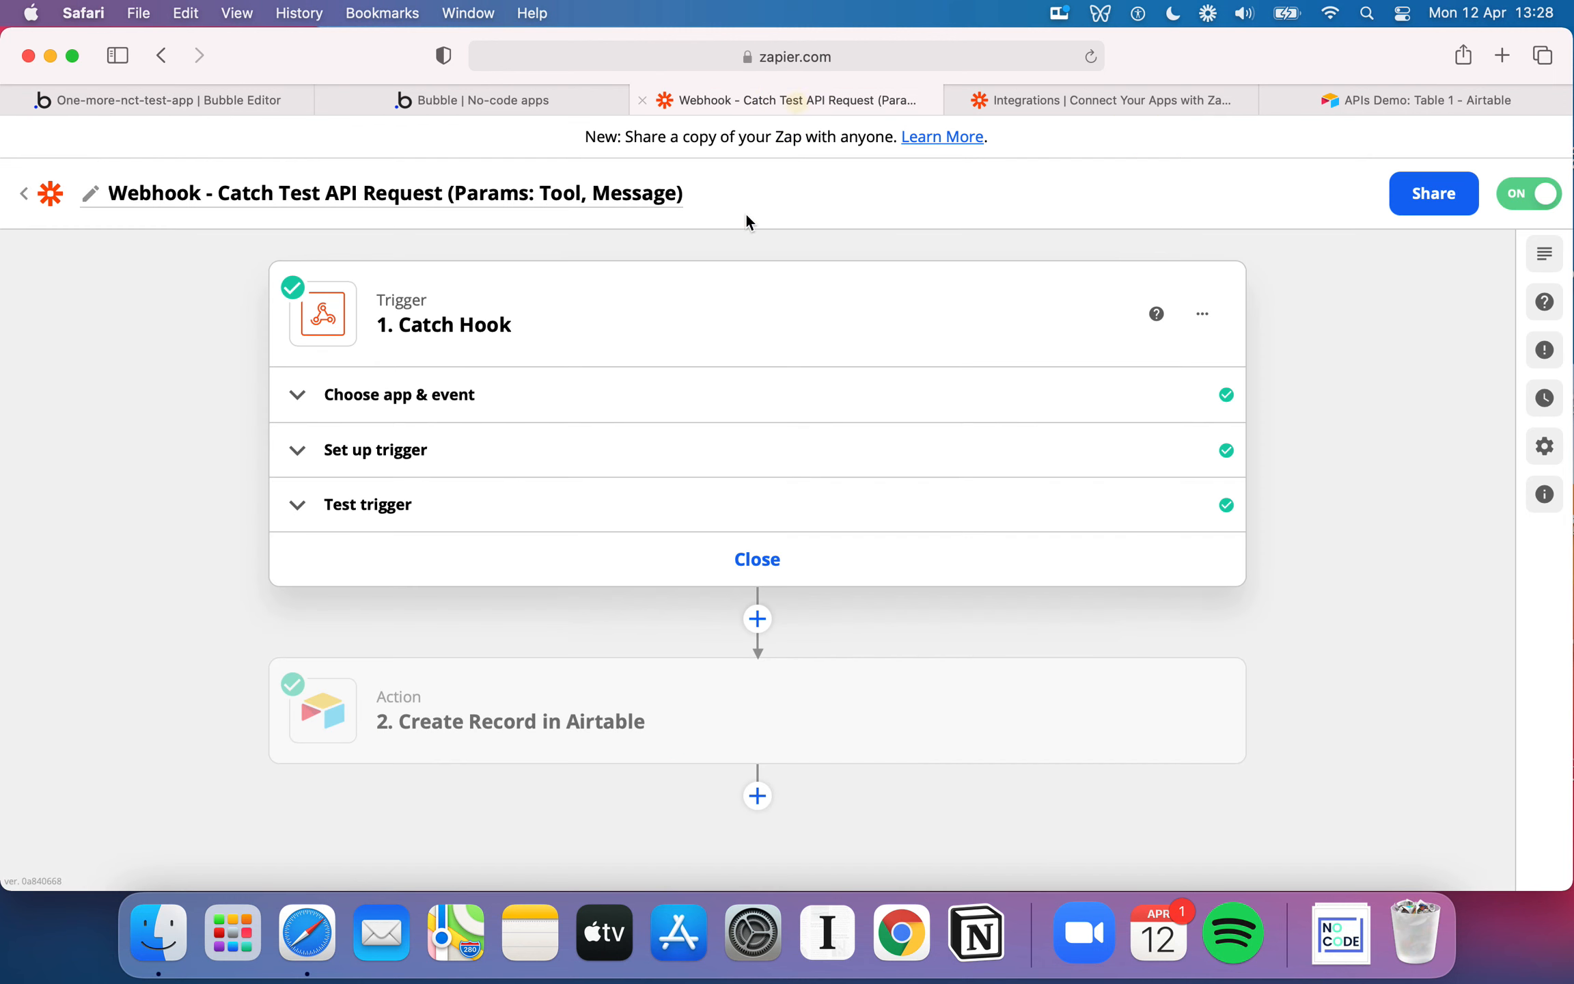
click(369, 448)
click(1149, 532)
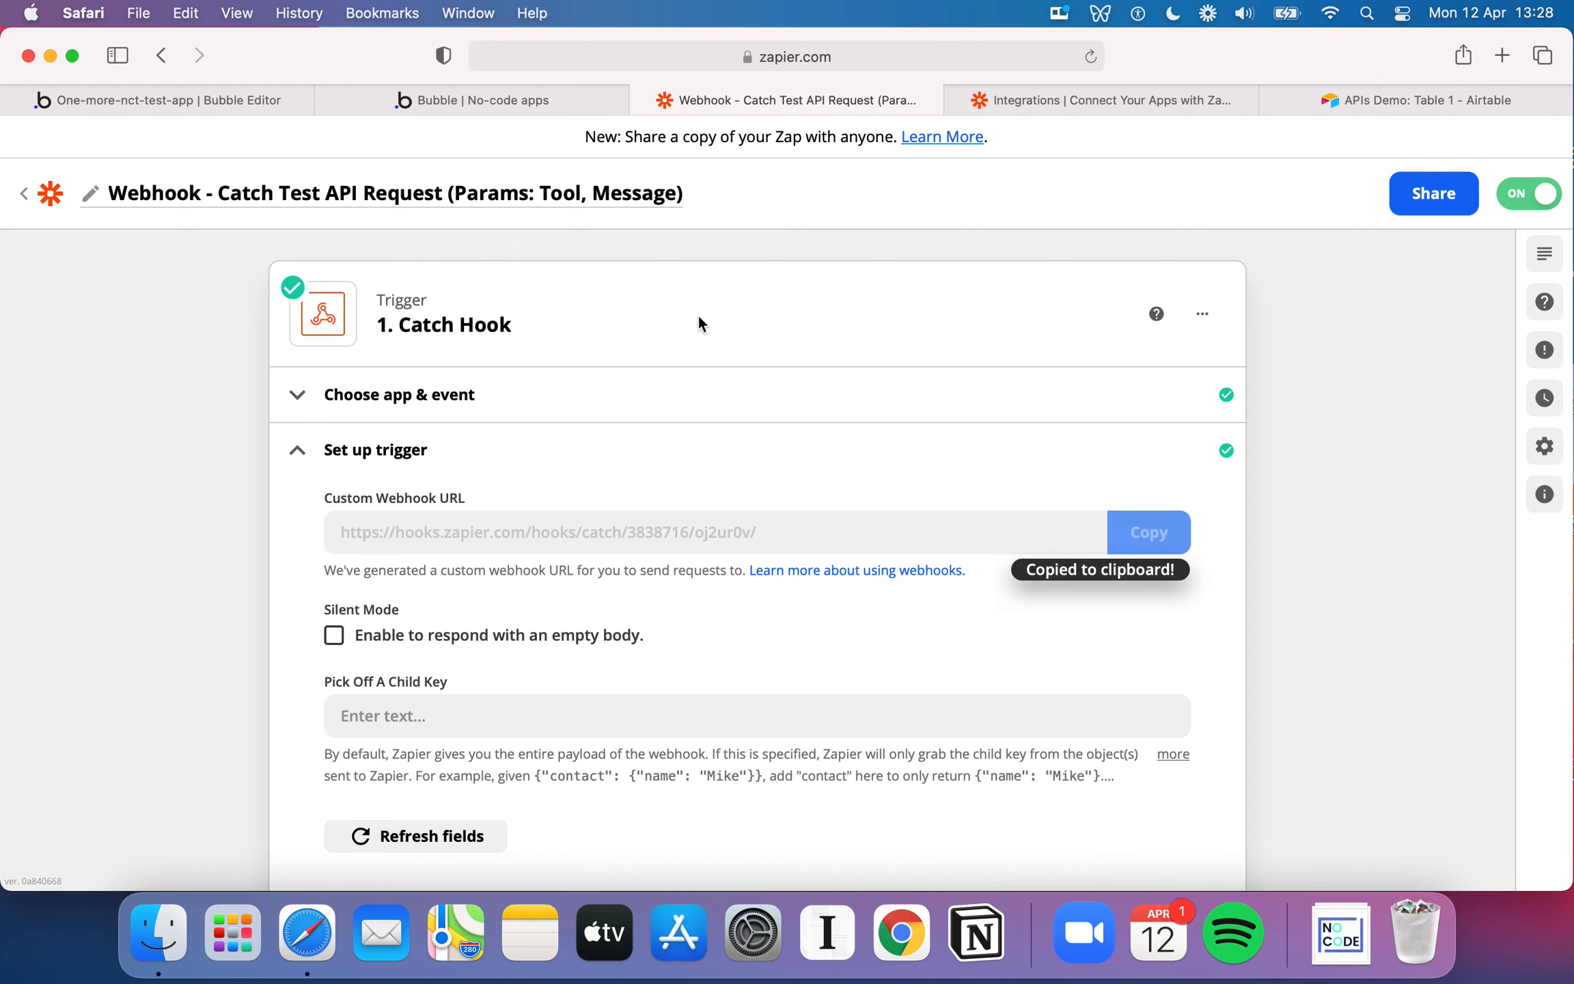
click(225, 103)
click(831, 439)
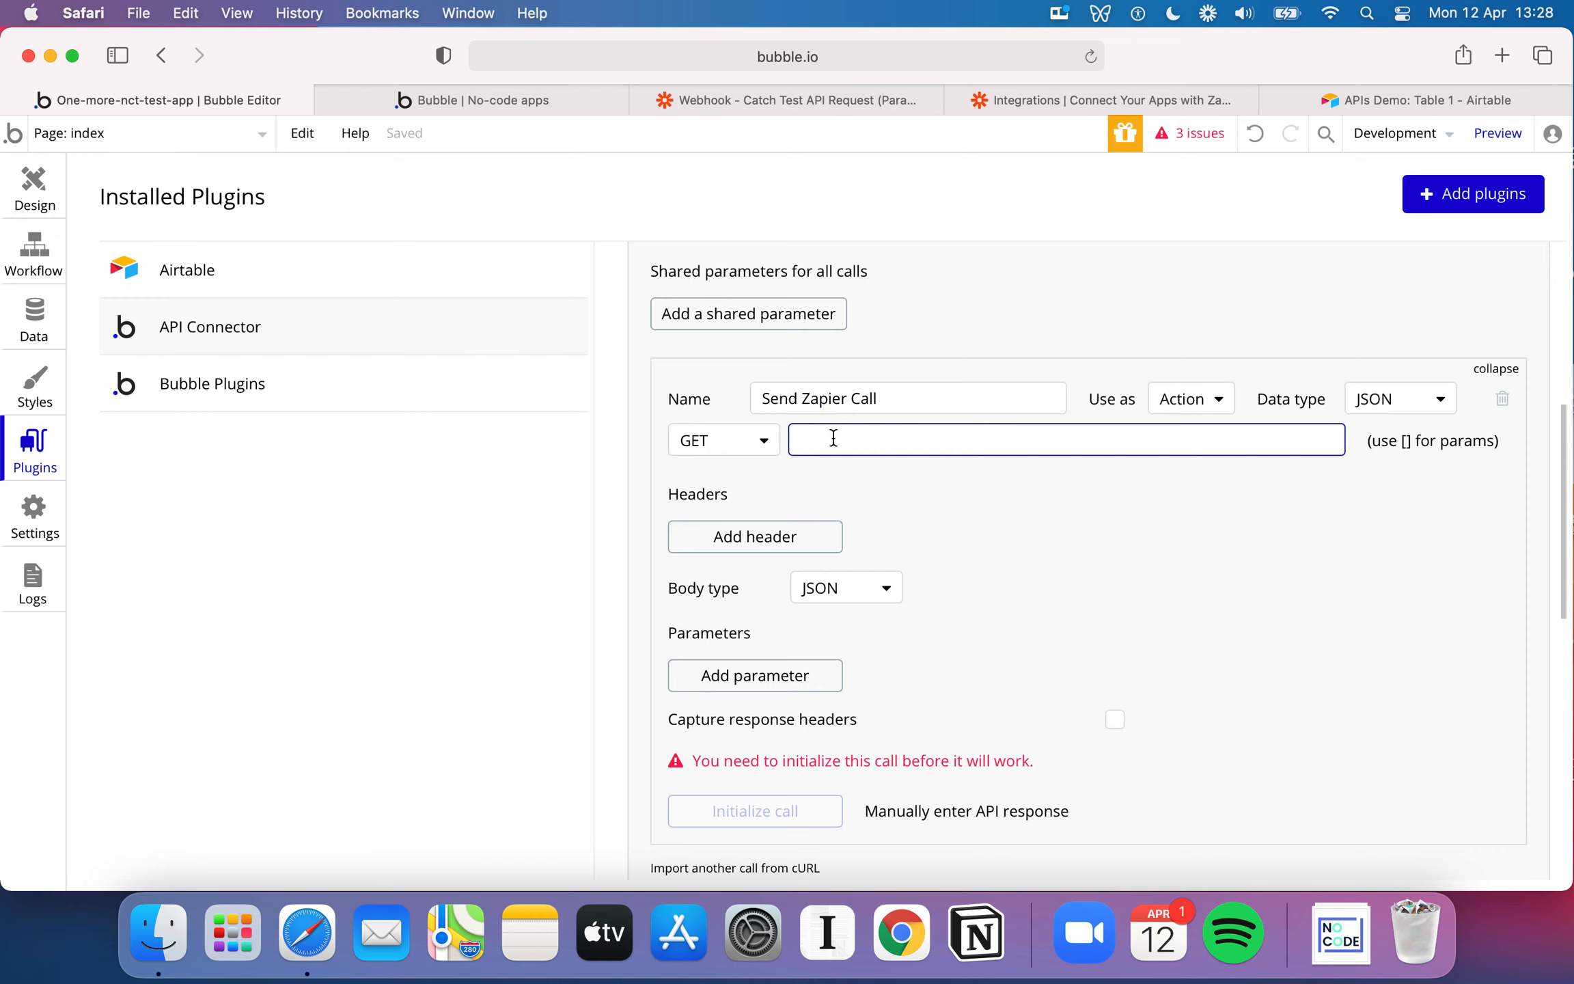
key(cmd+v)
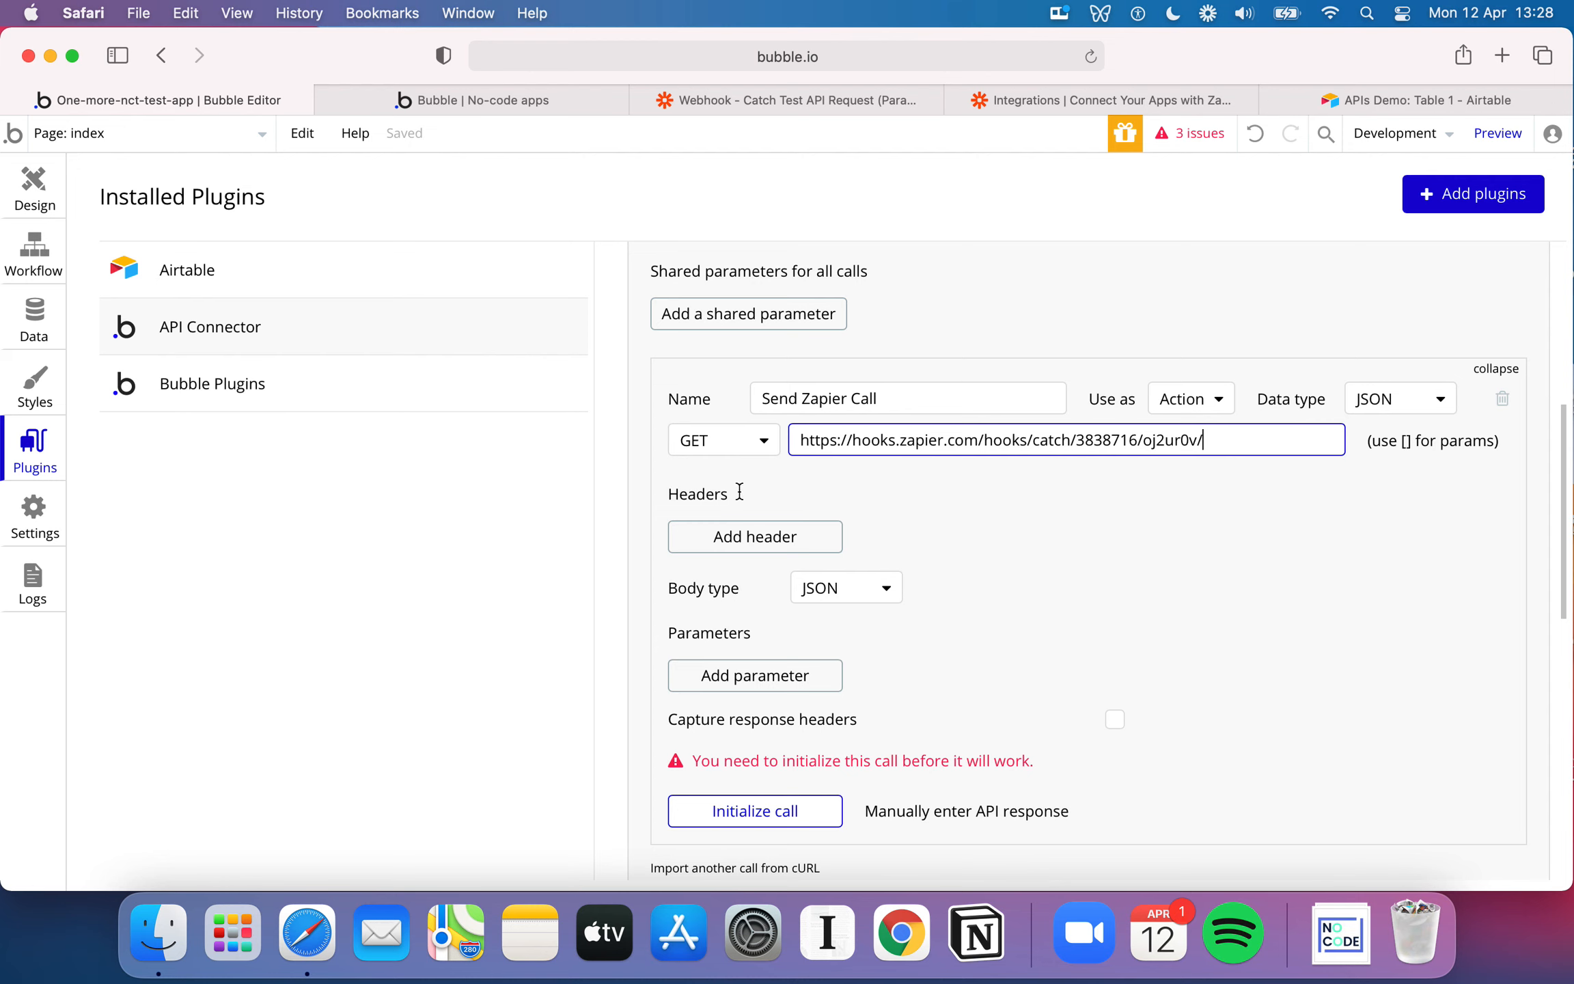
Add an empty header to the Send Zapier Call and delete it again
click(752, 541)
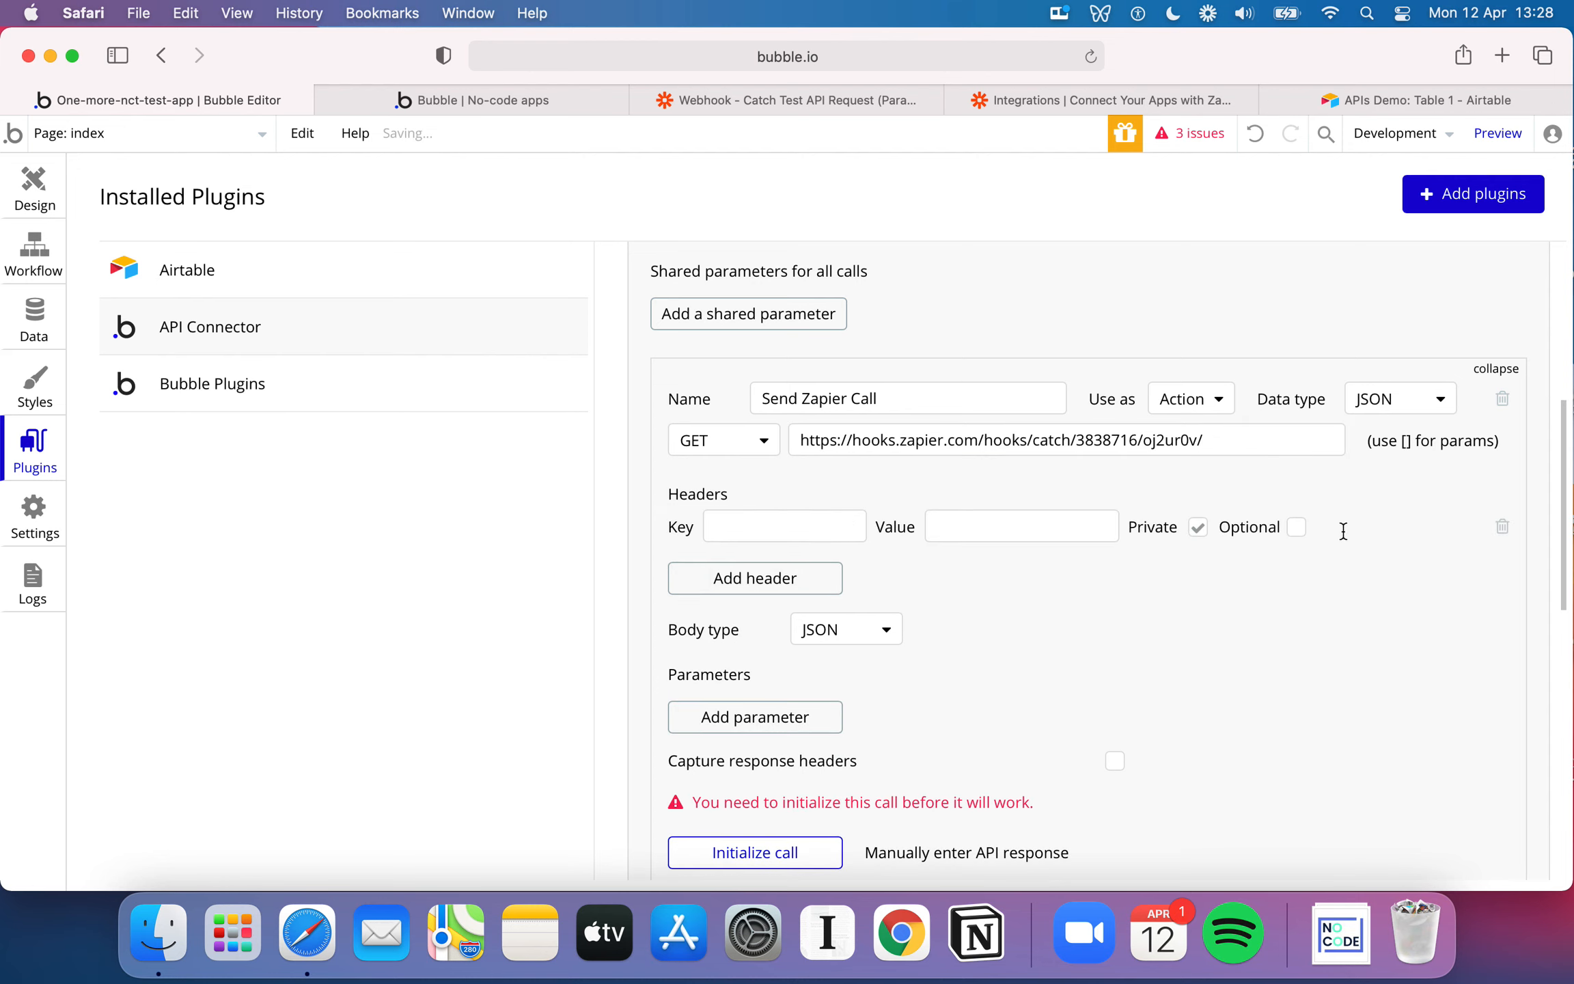
click(1502, 527)
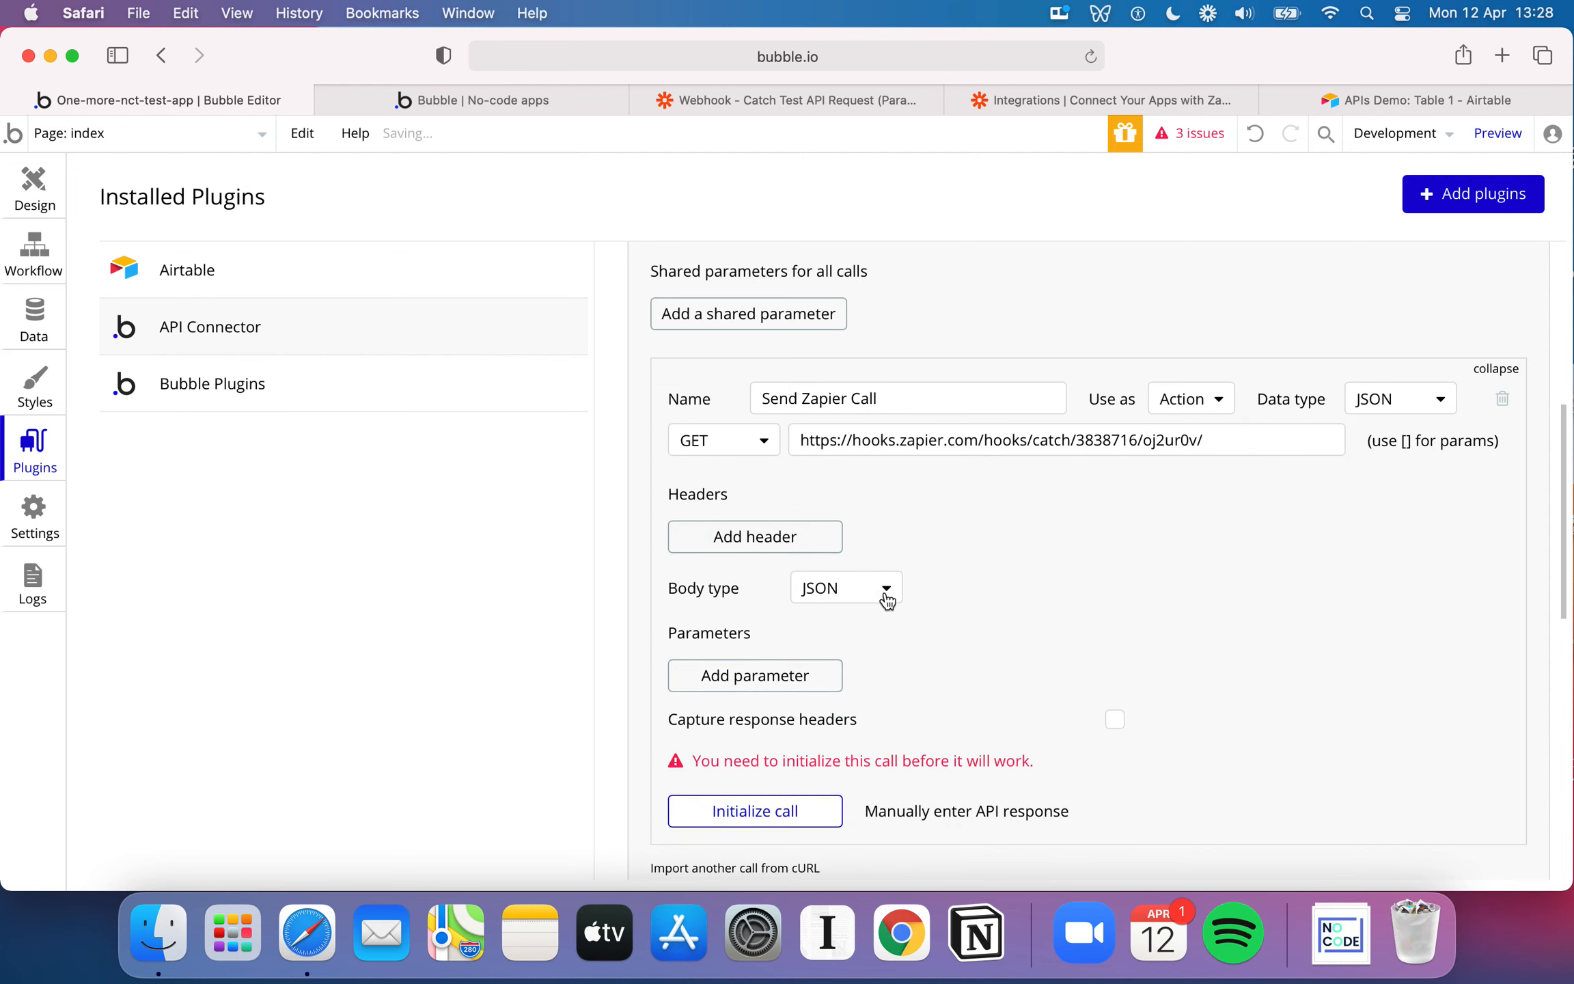
Examine the body type and data type options of the Send Zapier Call, keeping both on JSON
scroll(886, 603, down, 1)
scroll(1328, 471, down, 2)
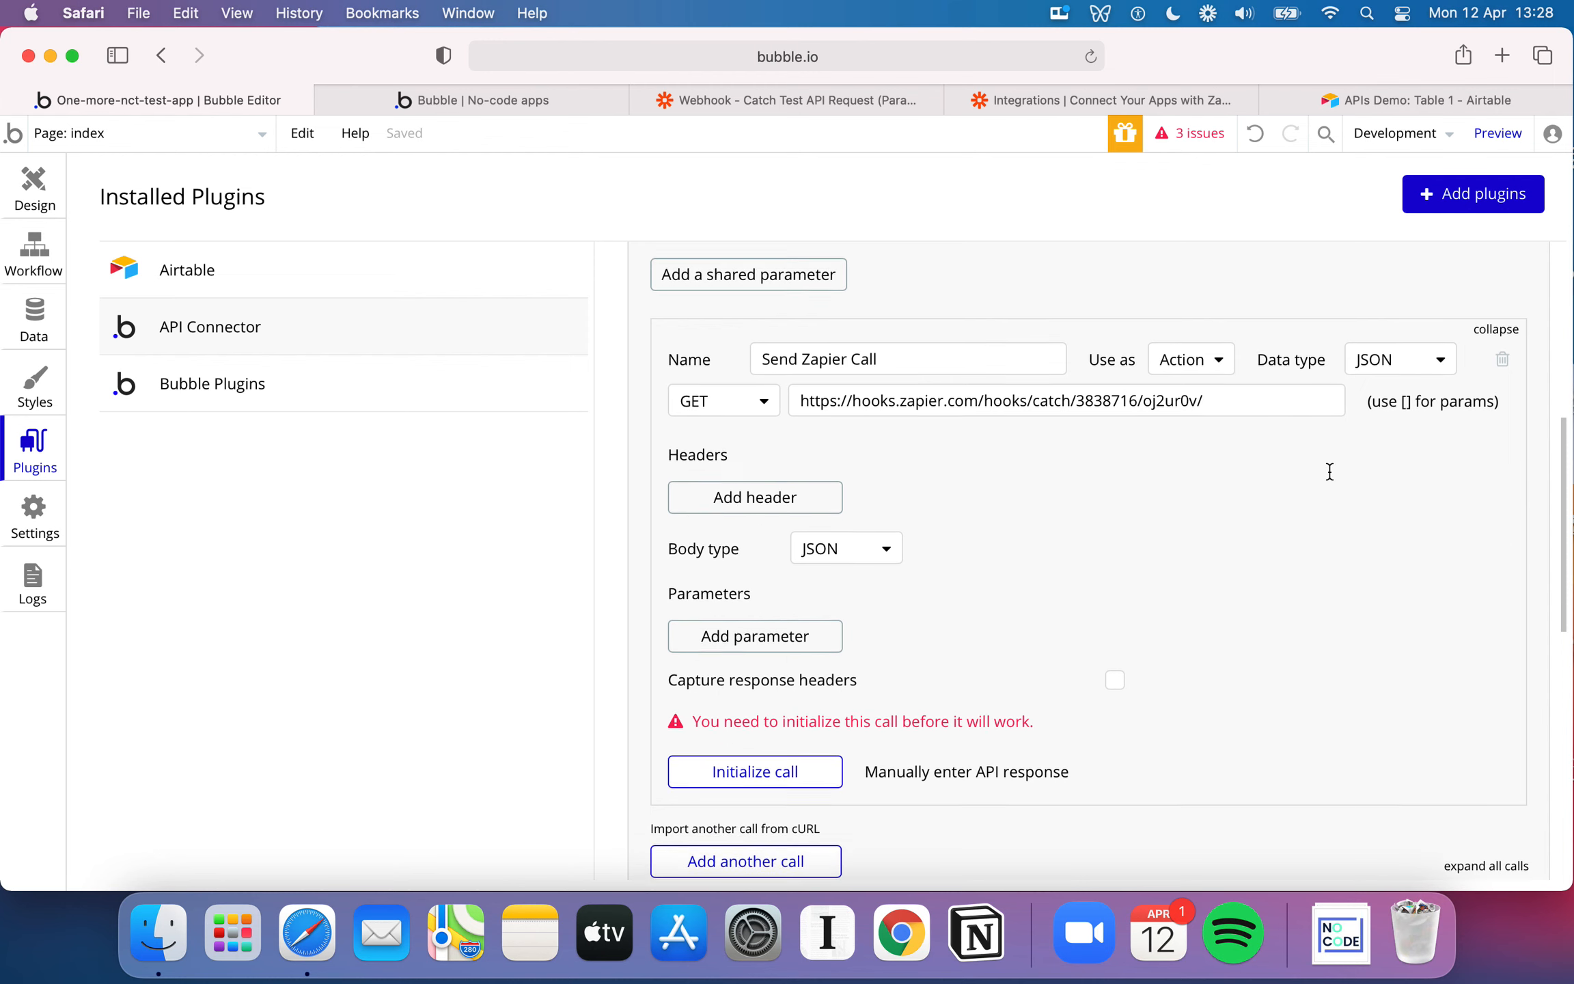
click(886, 501)
click(853, 536)
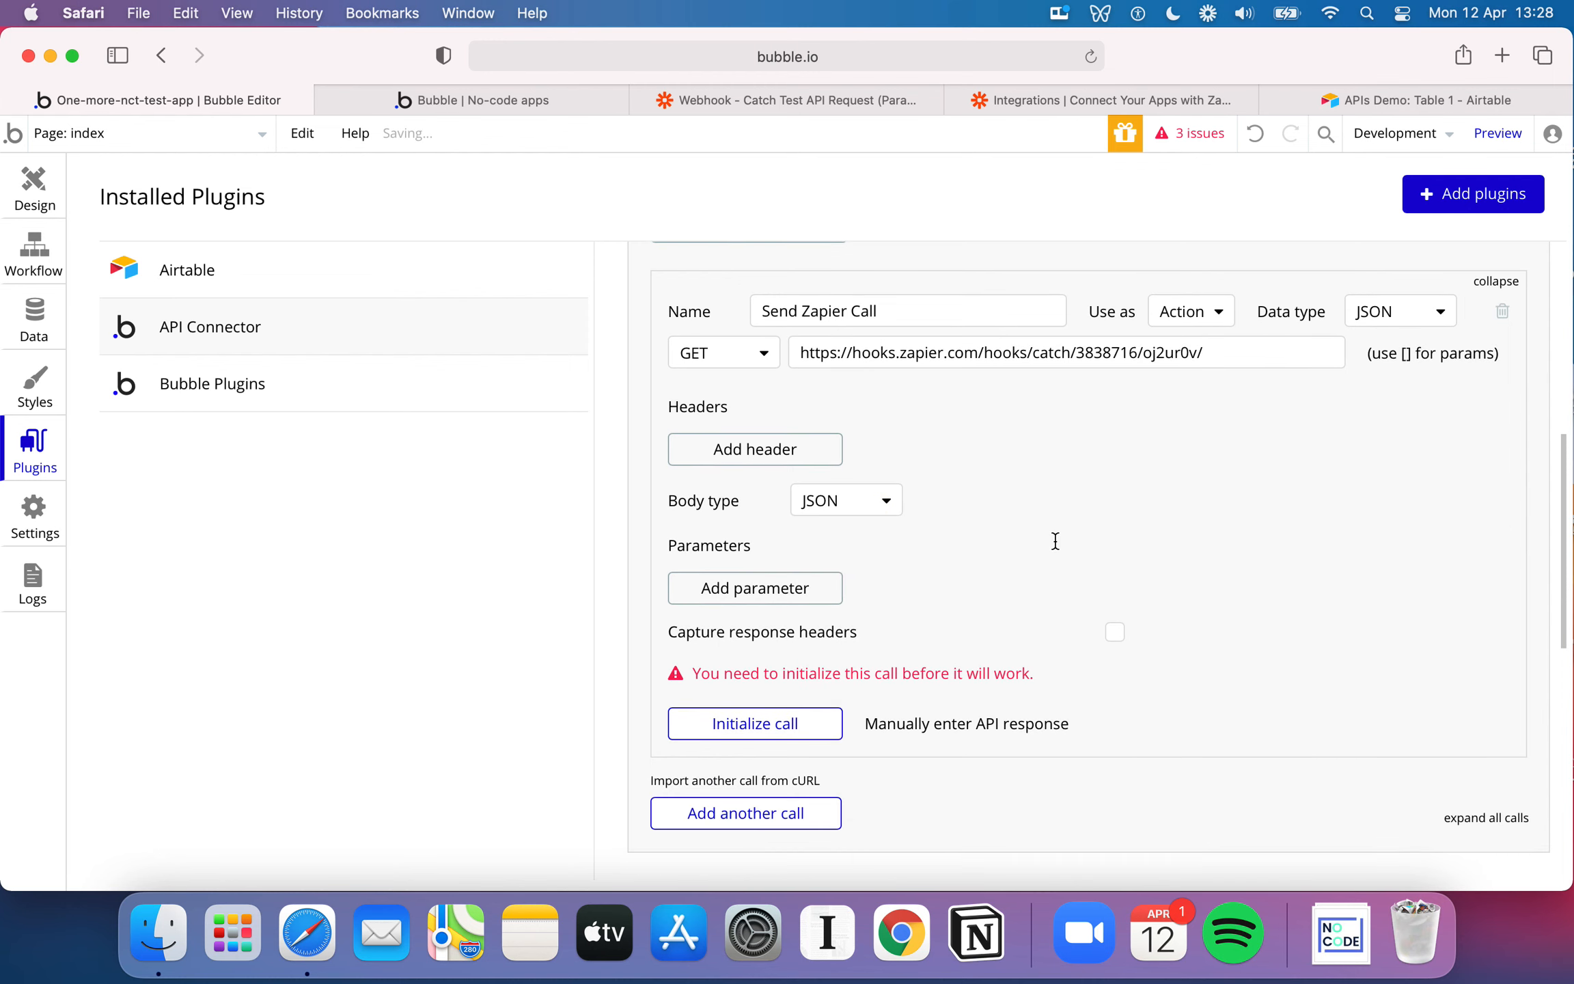
click(1416, 318)
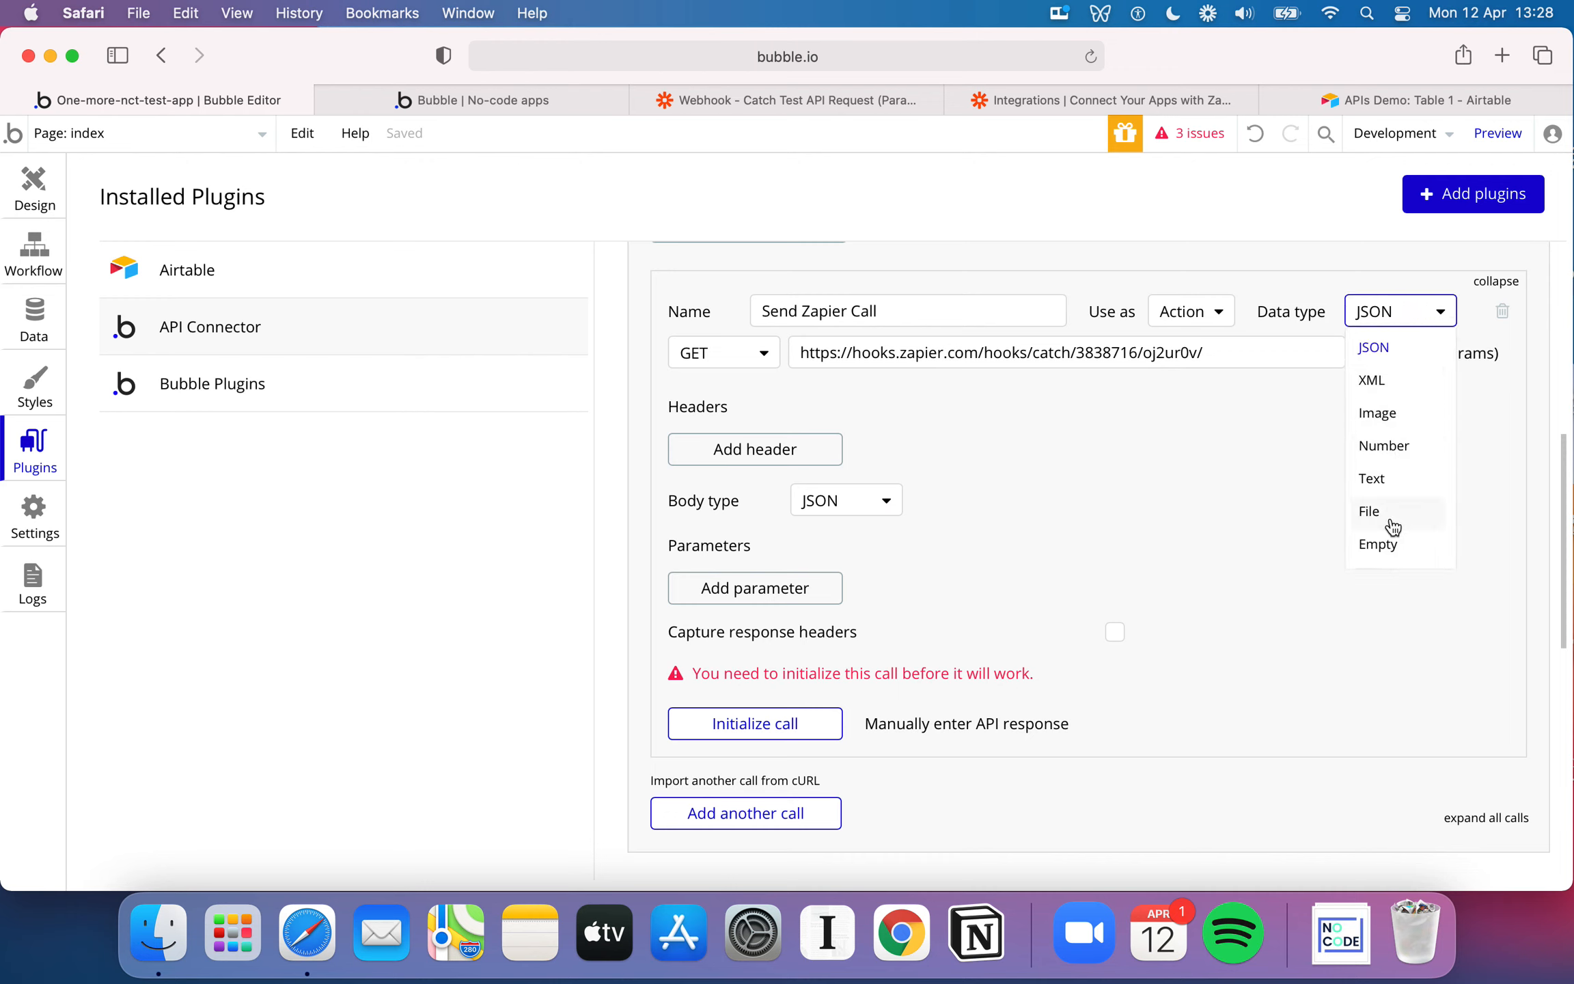
click(1303, 296)
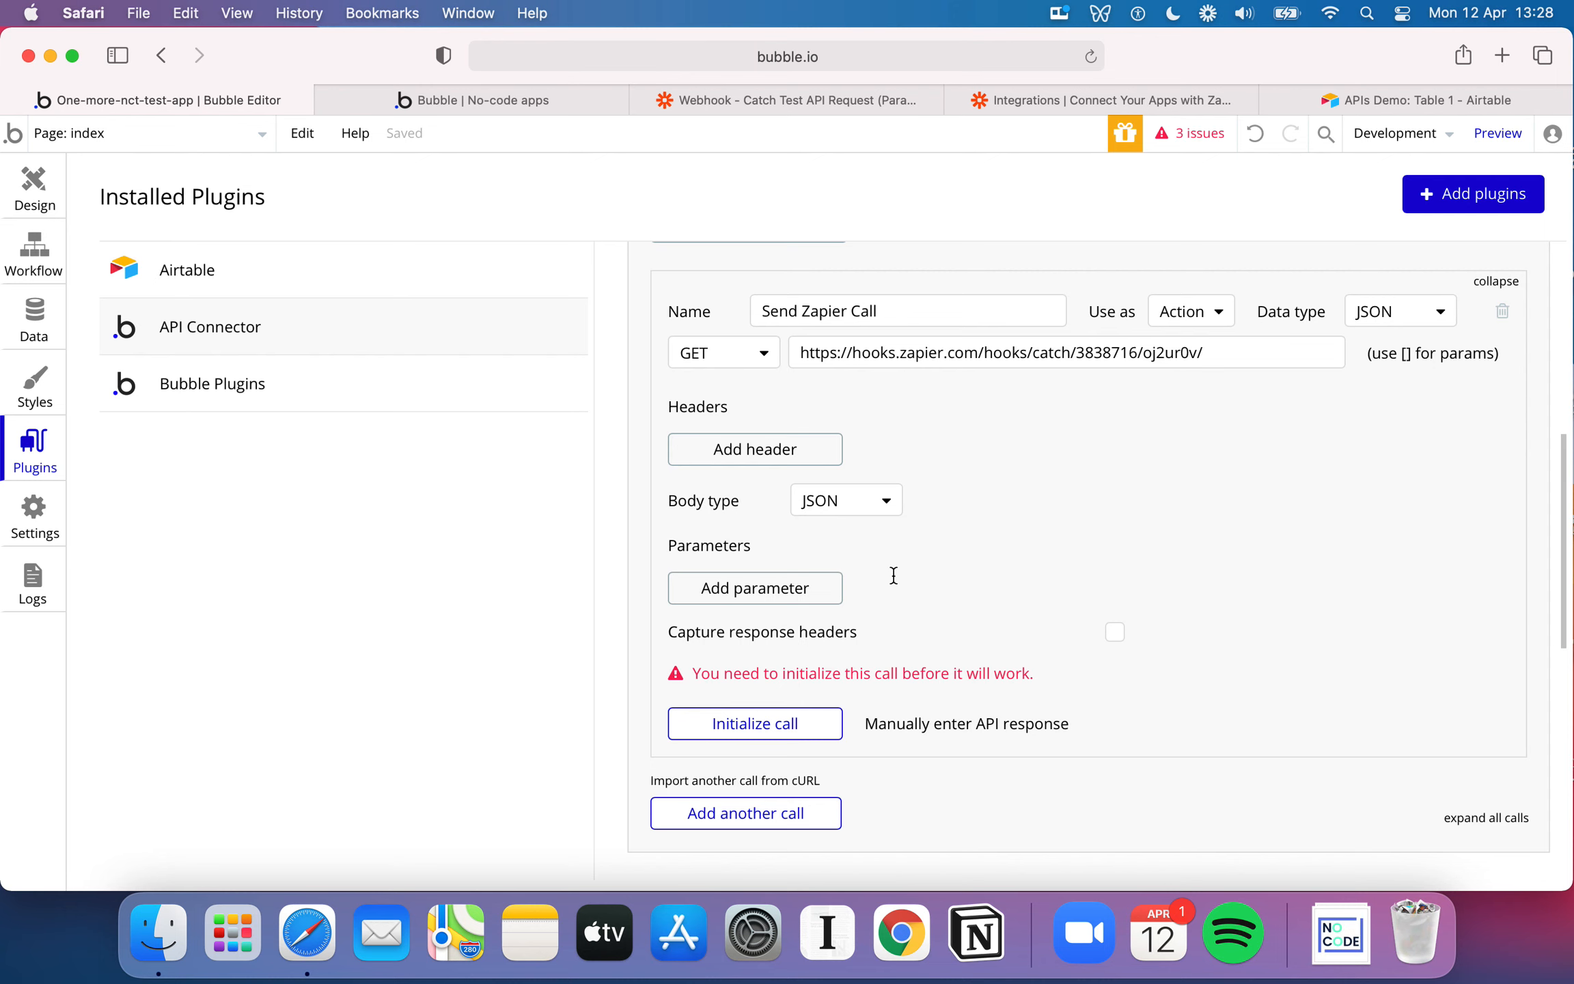
Check the parameter names in Zapier's test request and add a Tool parameter with the value Bubble to the Send Zapier Call
click(796, 606)
click(786, 574)
click(871, 102)
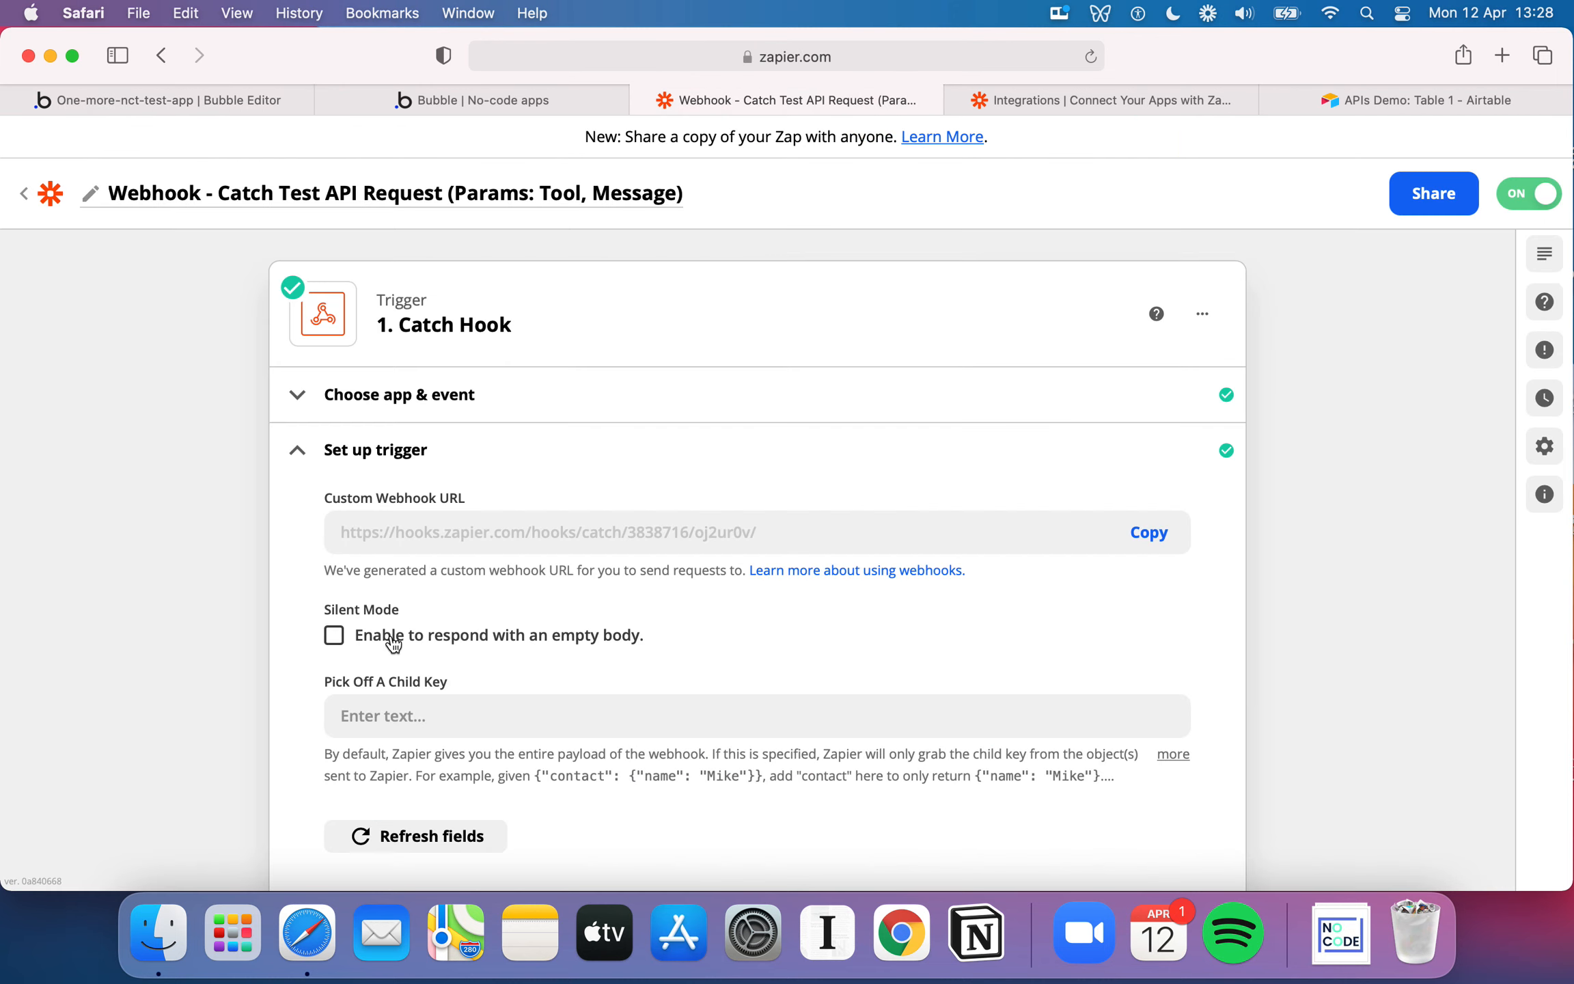
scroll(386, 639, down, 6)
click(361, 567)
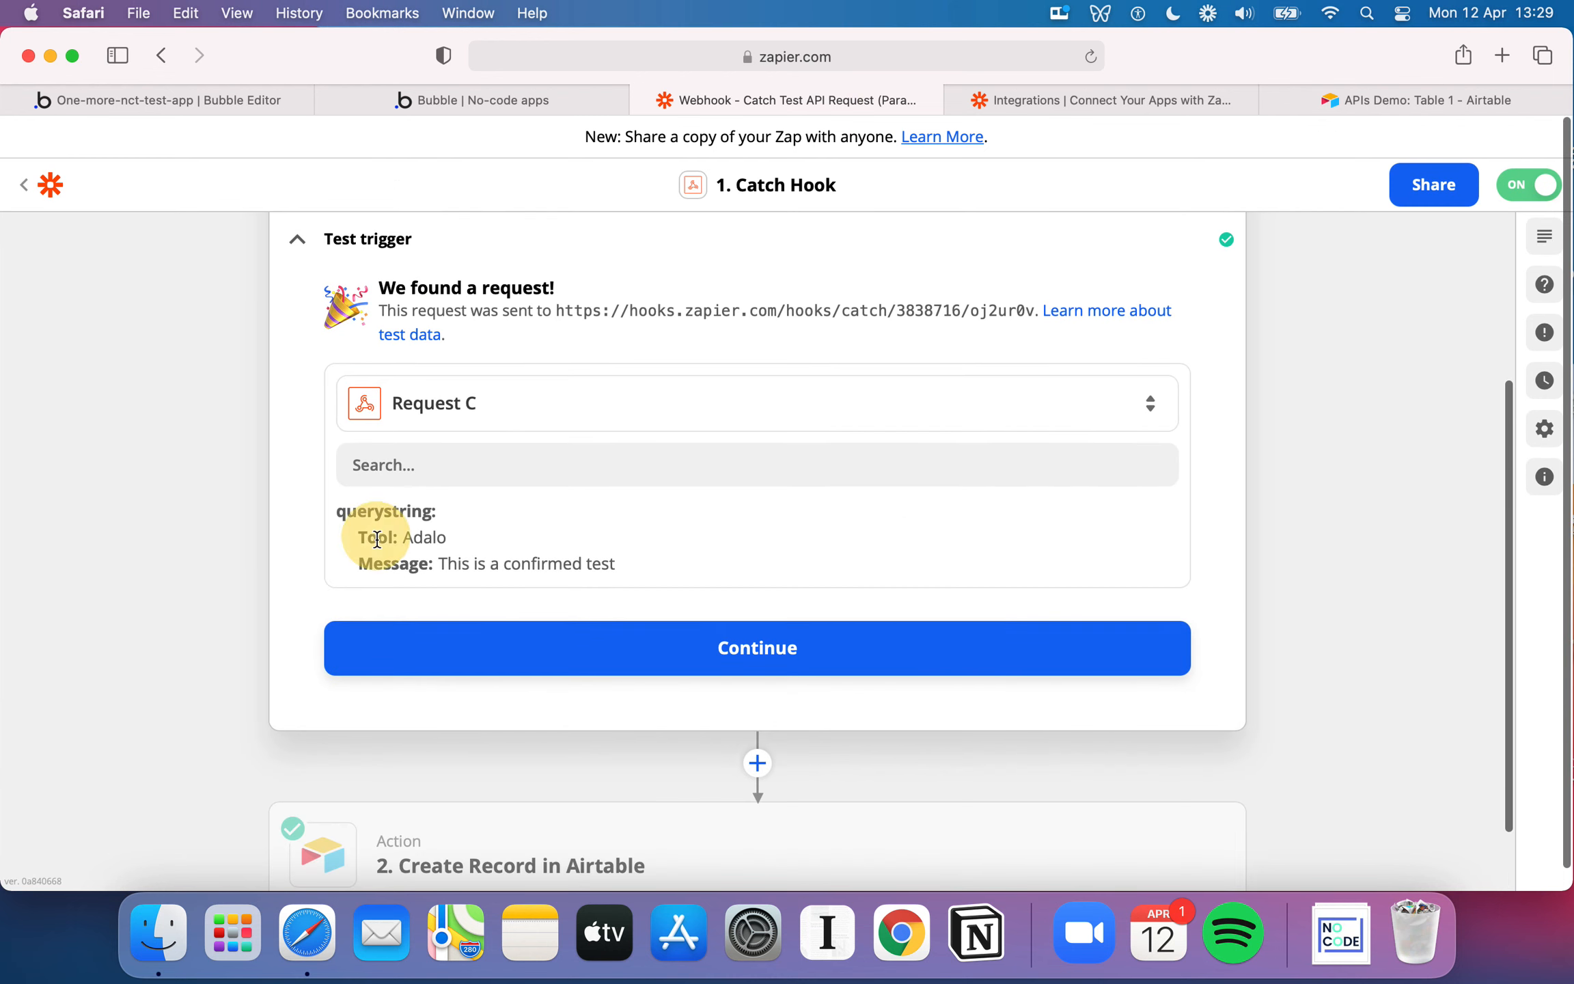
click(242, 100)
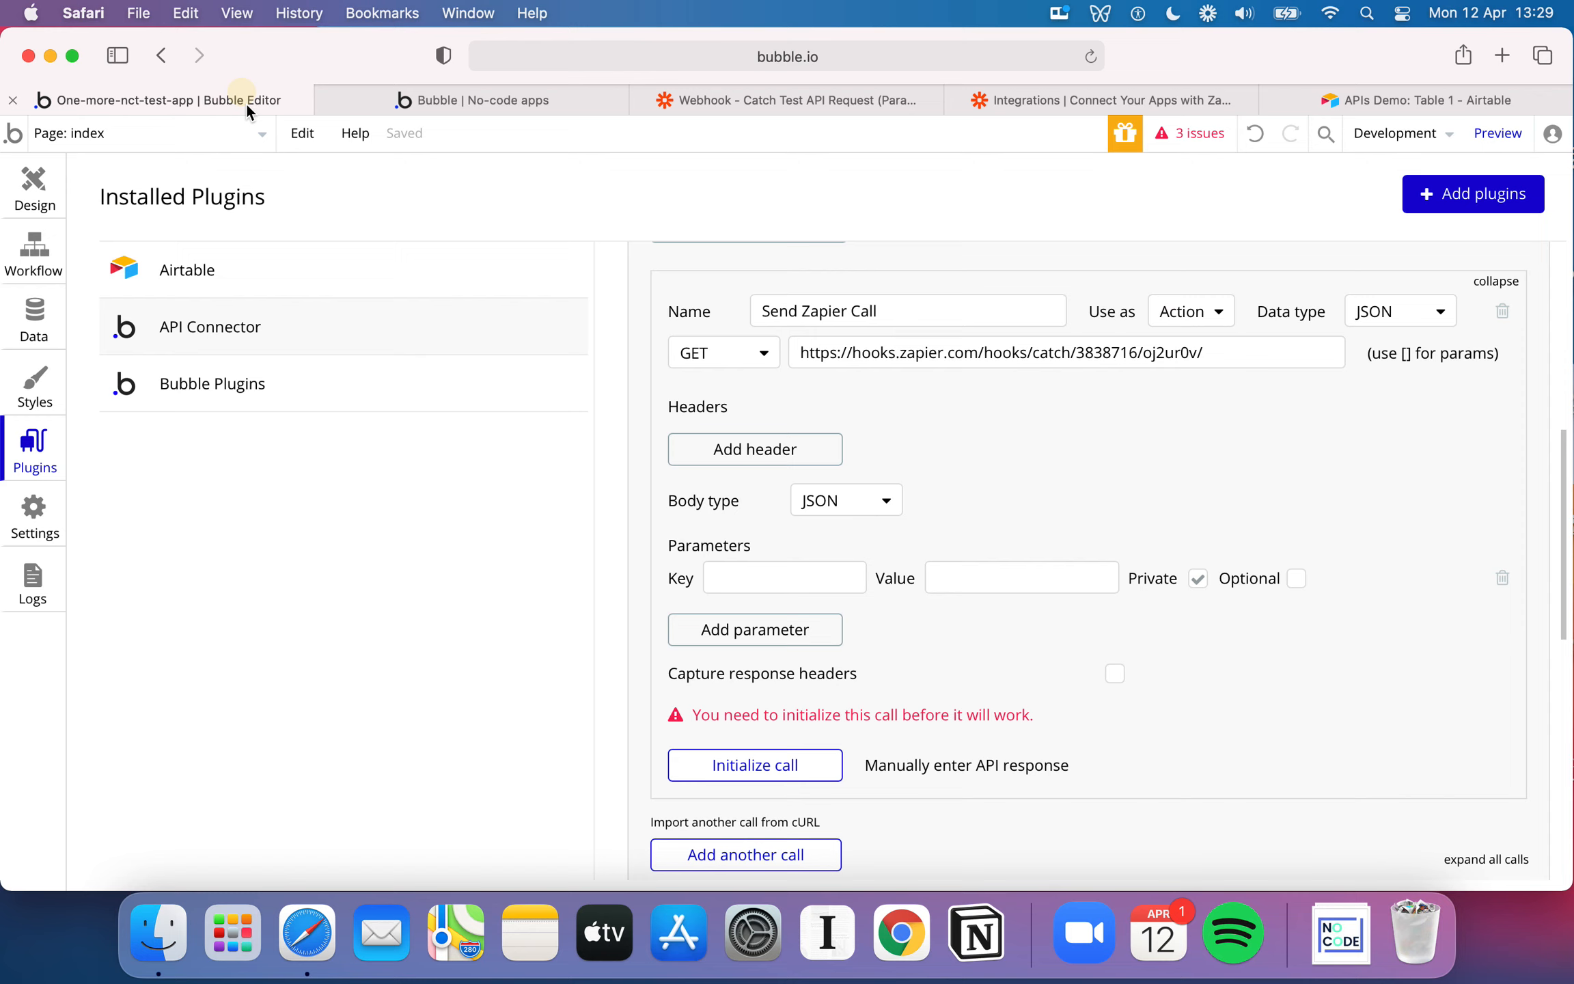
click(757, 576)
text(Tool)
key(Tab)
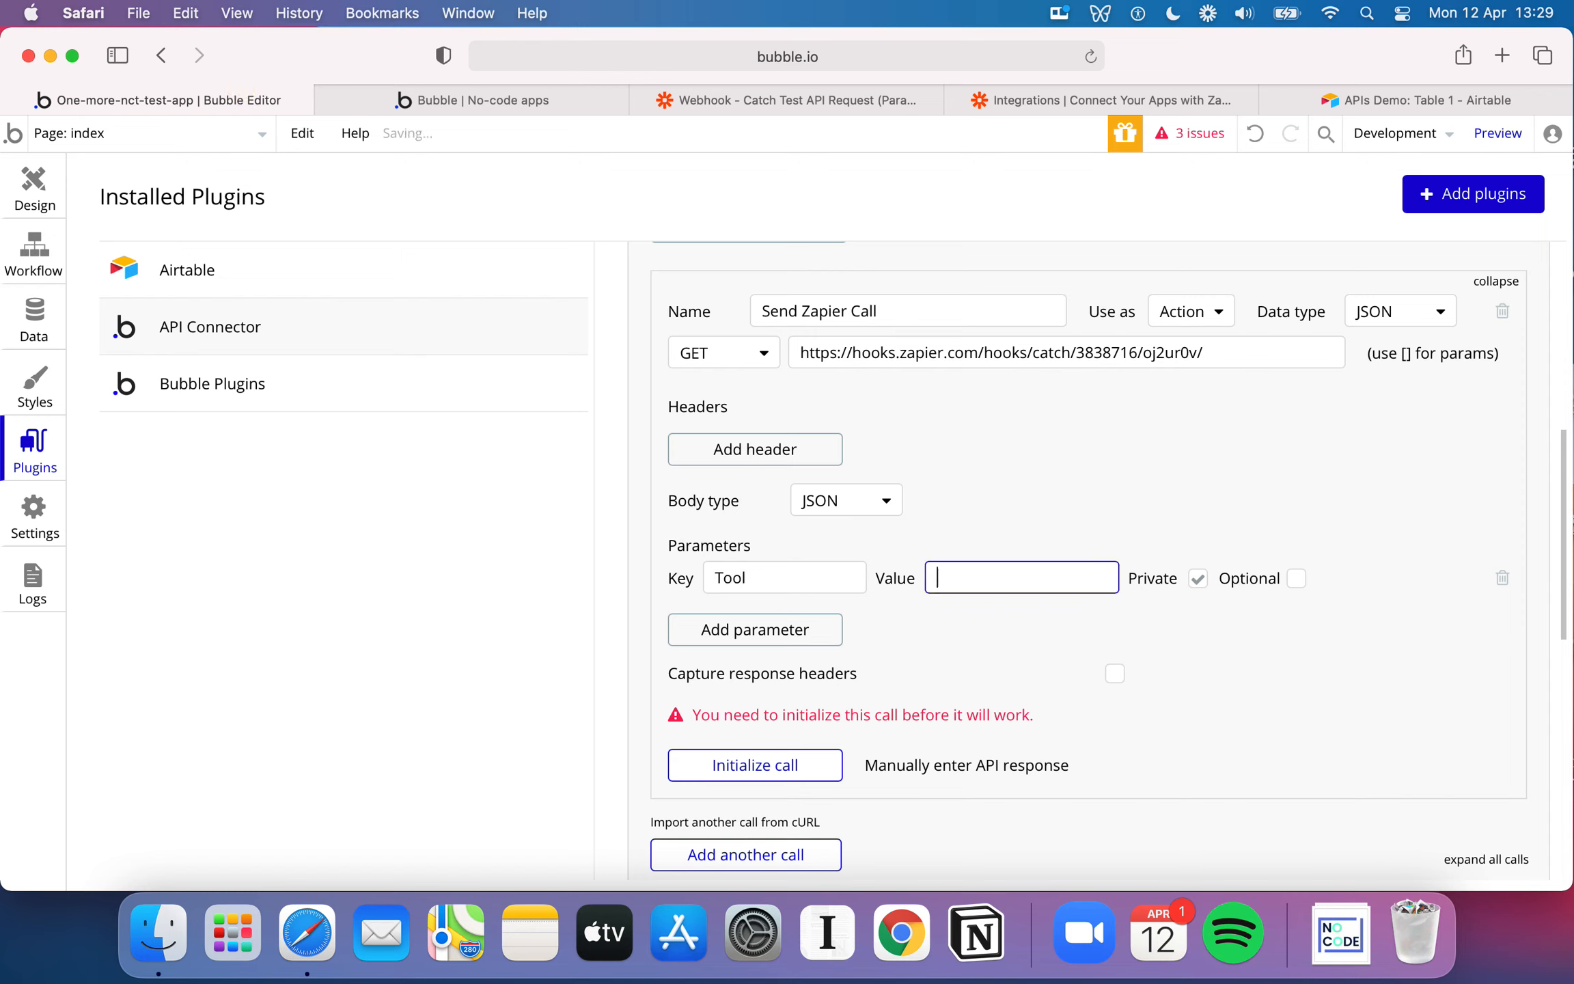
text(Bubble)
Add a second parameter with the key Message and the value "Hello this is a message from Bubble"
click(783, 641)
click(793, 619)
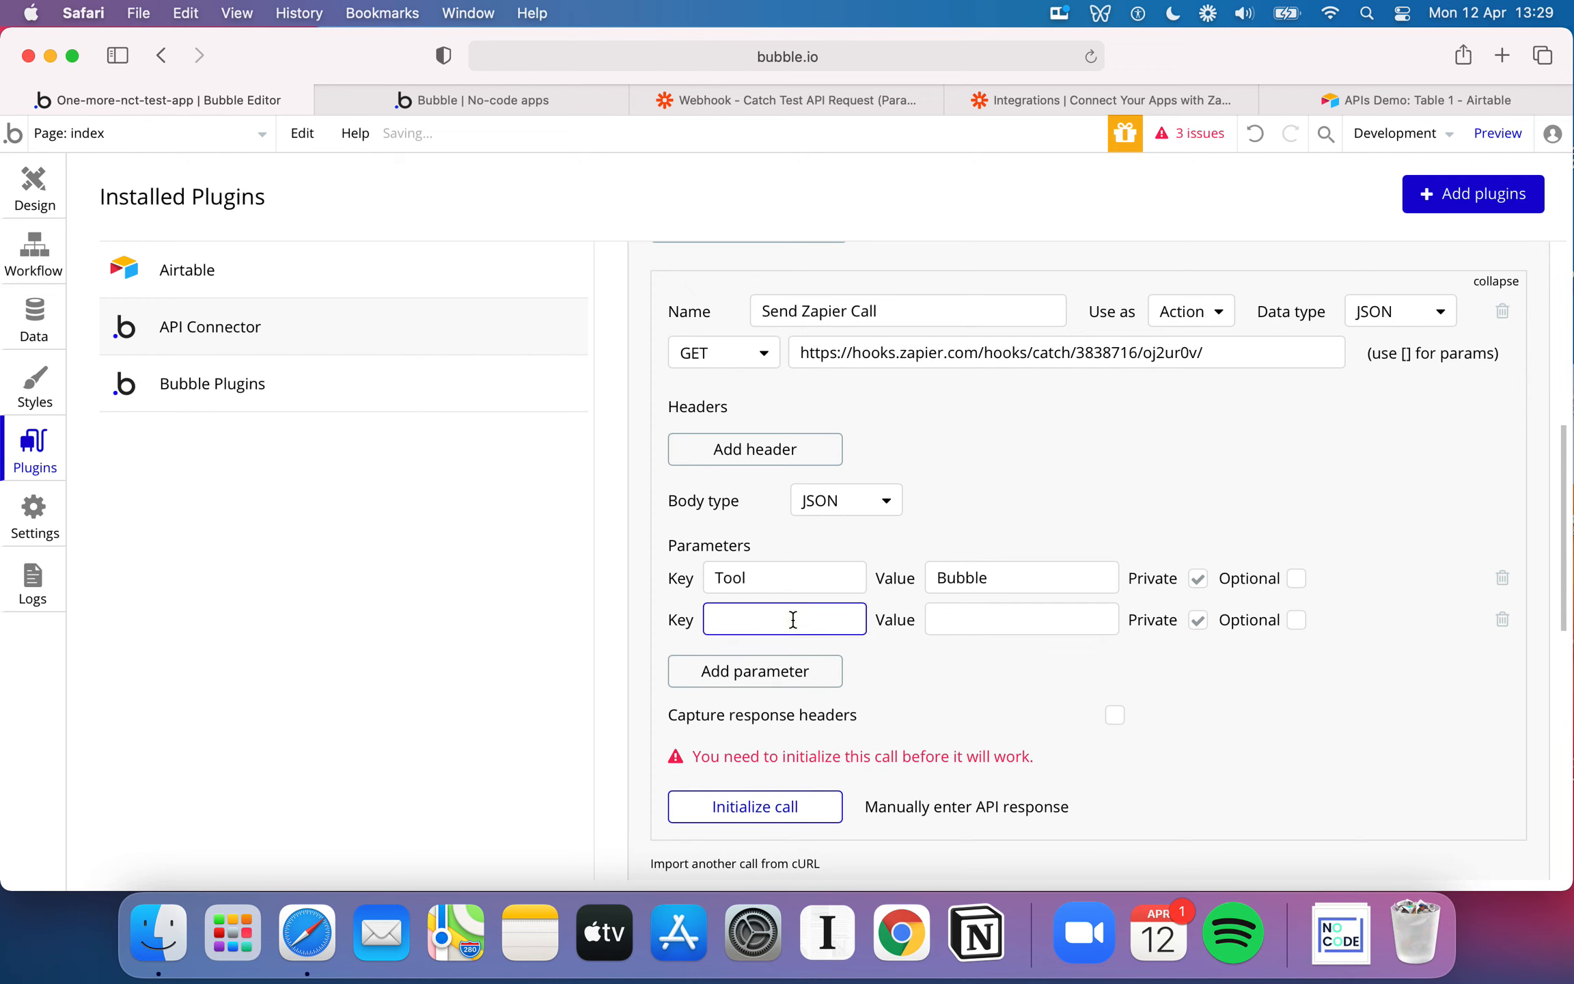
text(Message)
key(Tab)
text(Hello this )
text(is a message from Bub)
text(ble)
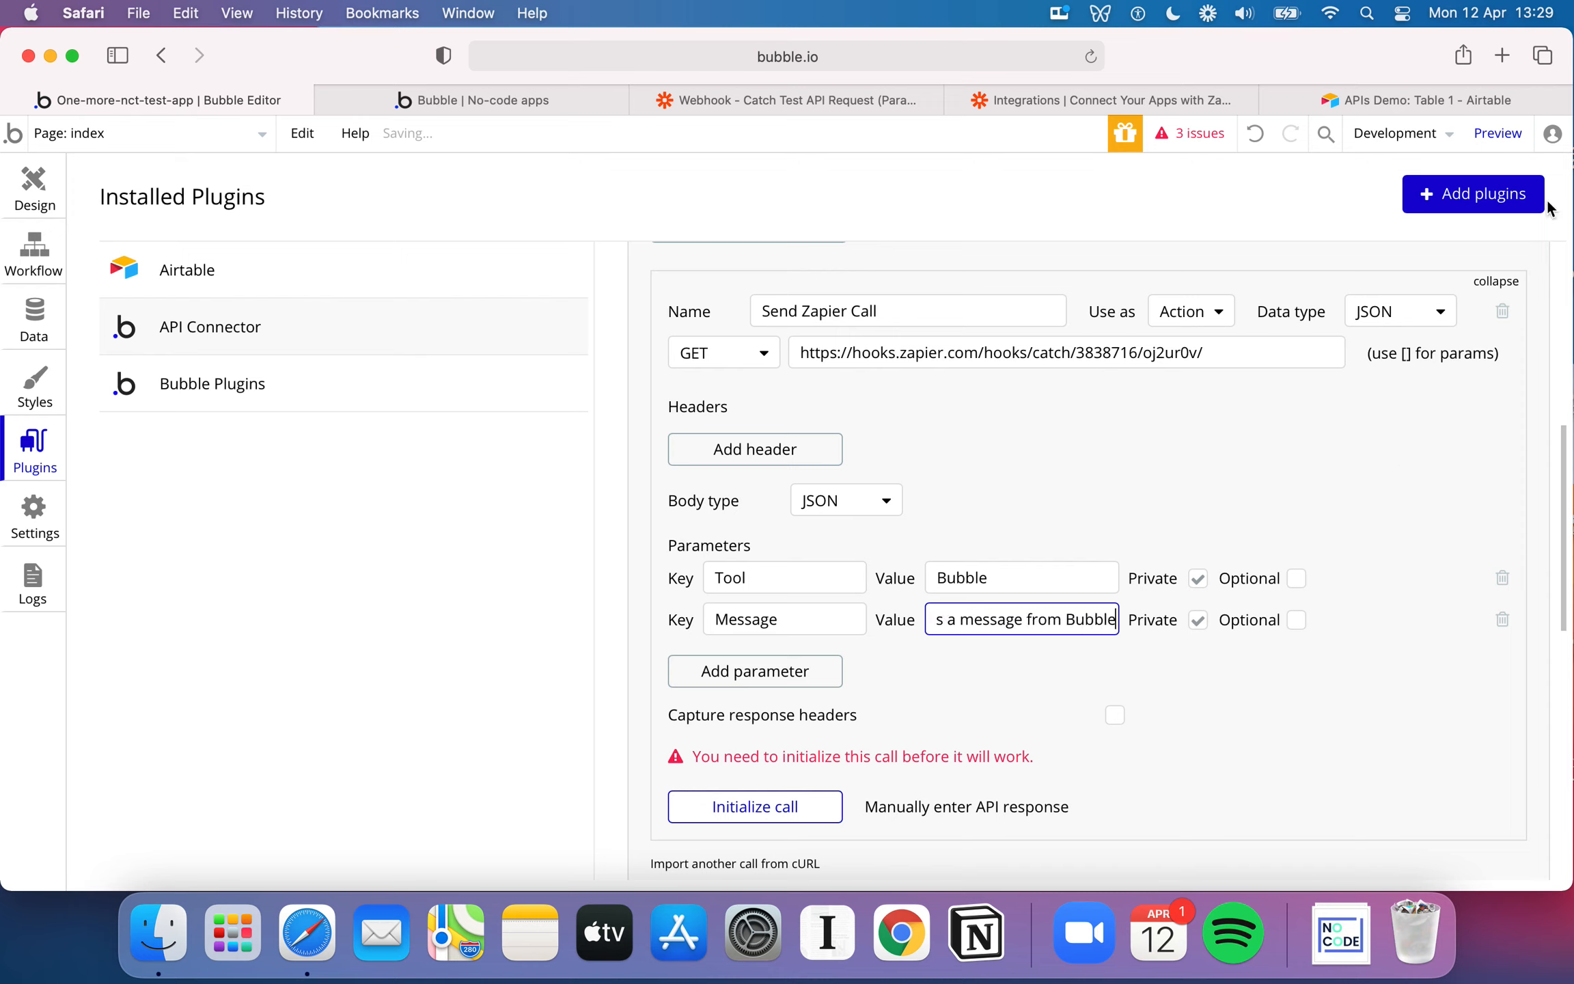
Check the records in Airtable's APIs Demo table, return to Bubble and try initializing the Send Zapier Call
click(1358, 102)
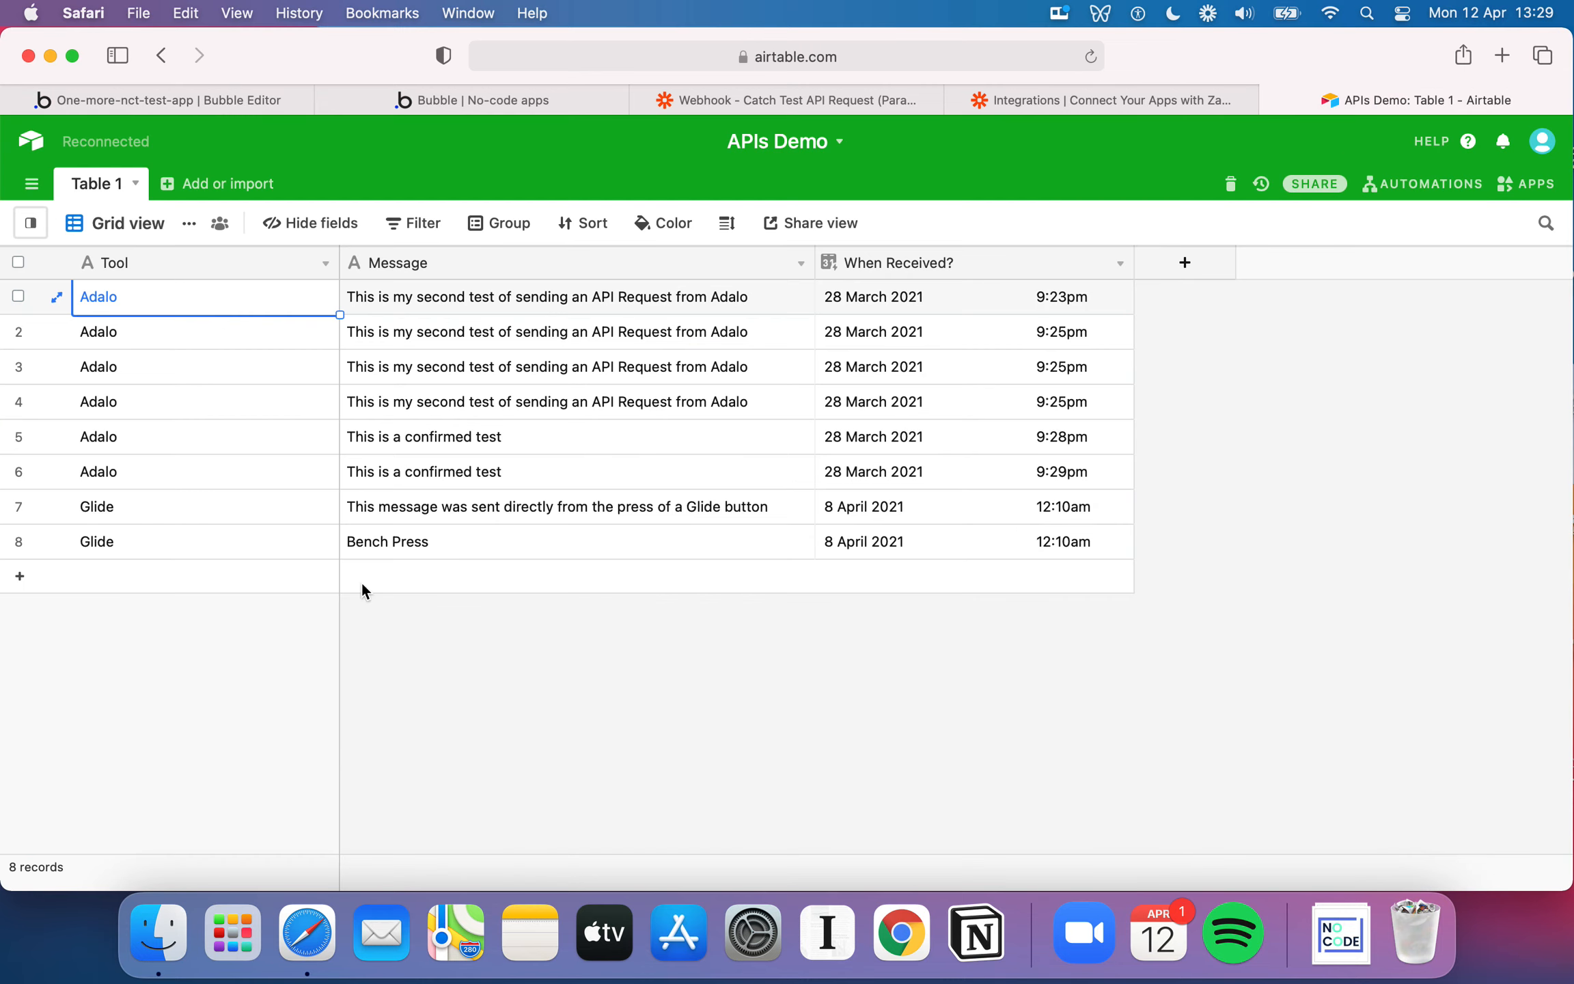
click(213, 107)
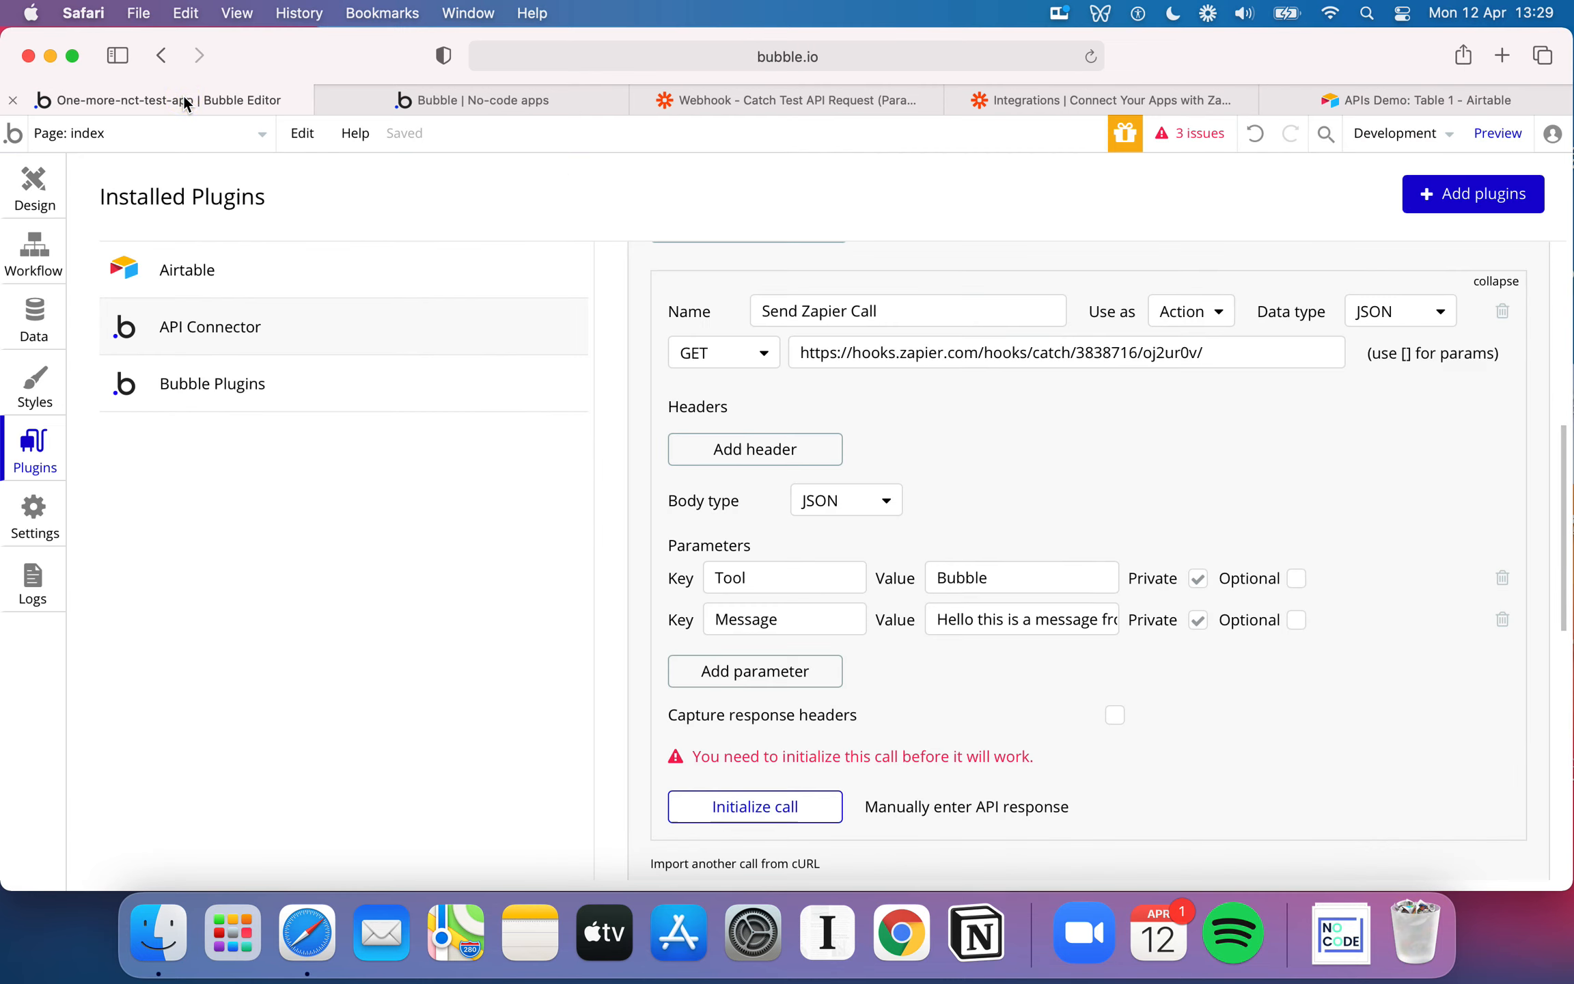
scroll(998, 704, down, 2)
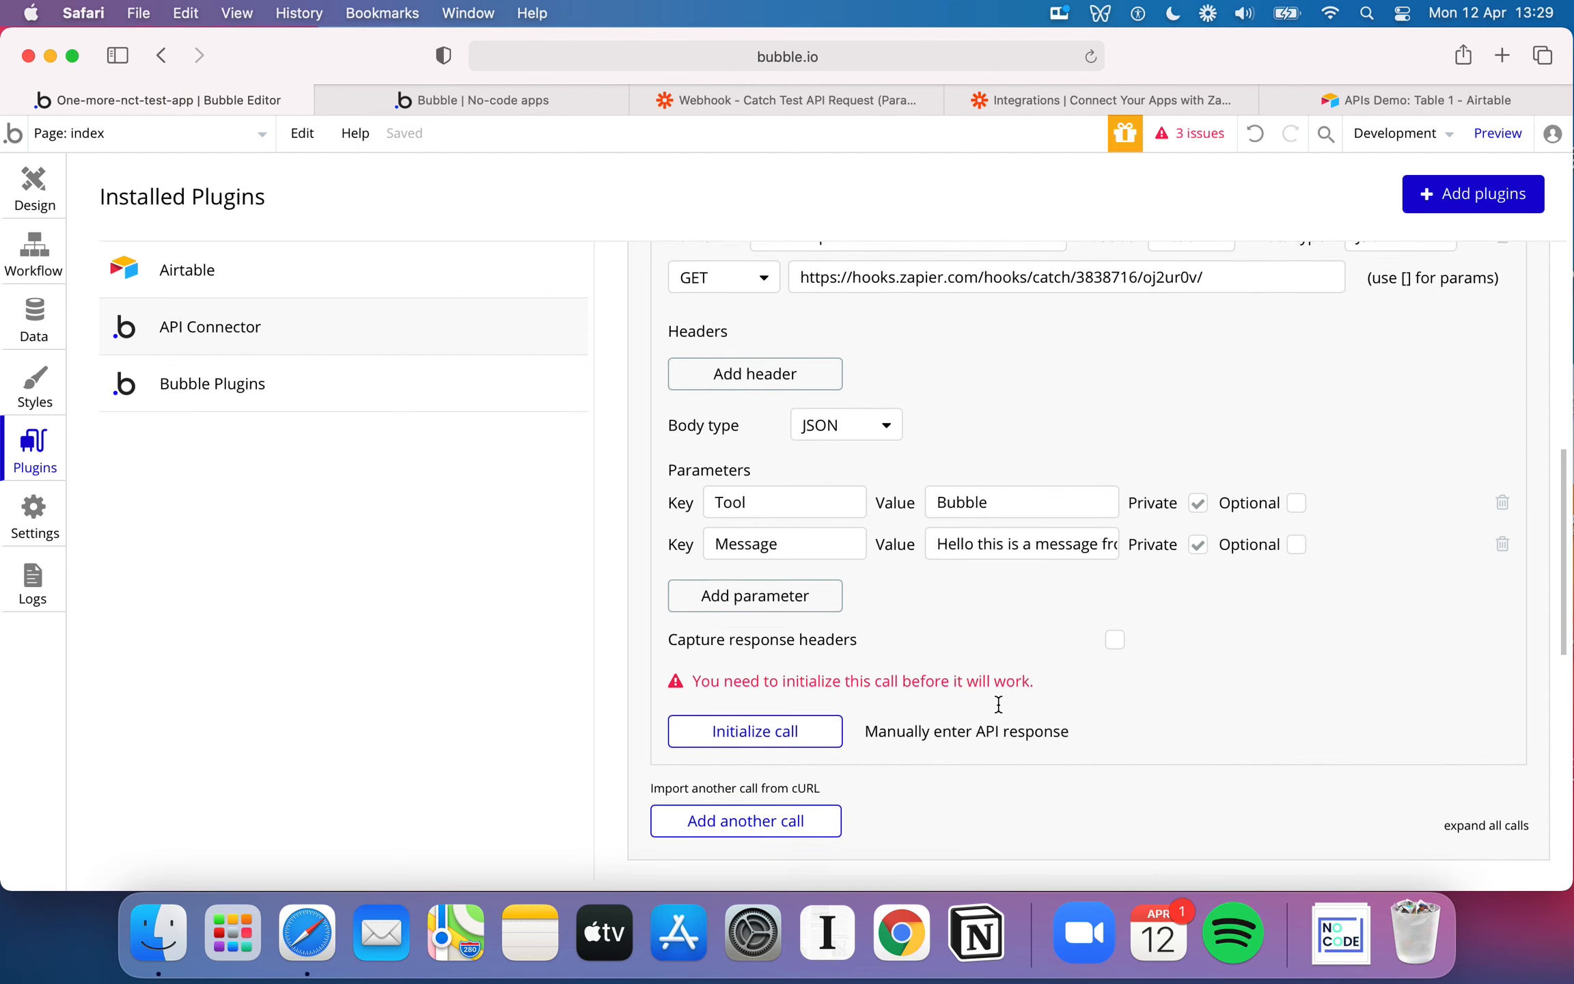
click(764, 728)
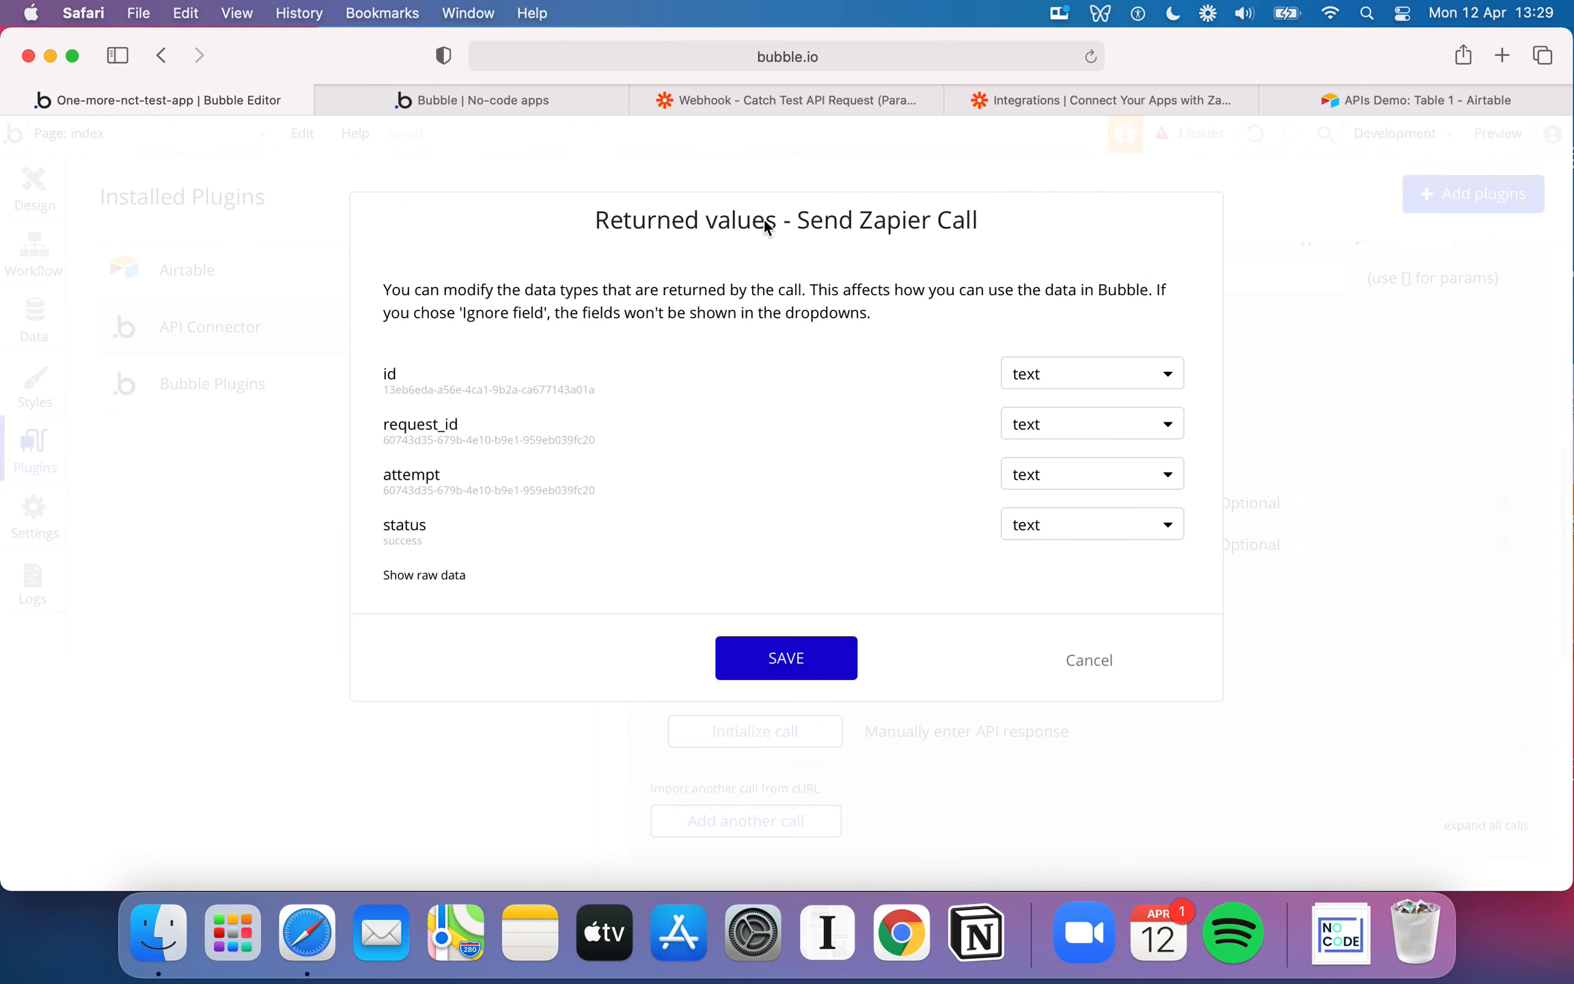
click(739, 230)
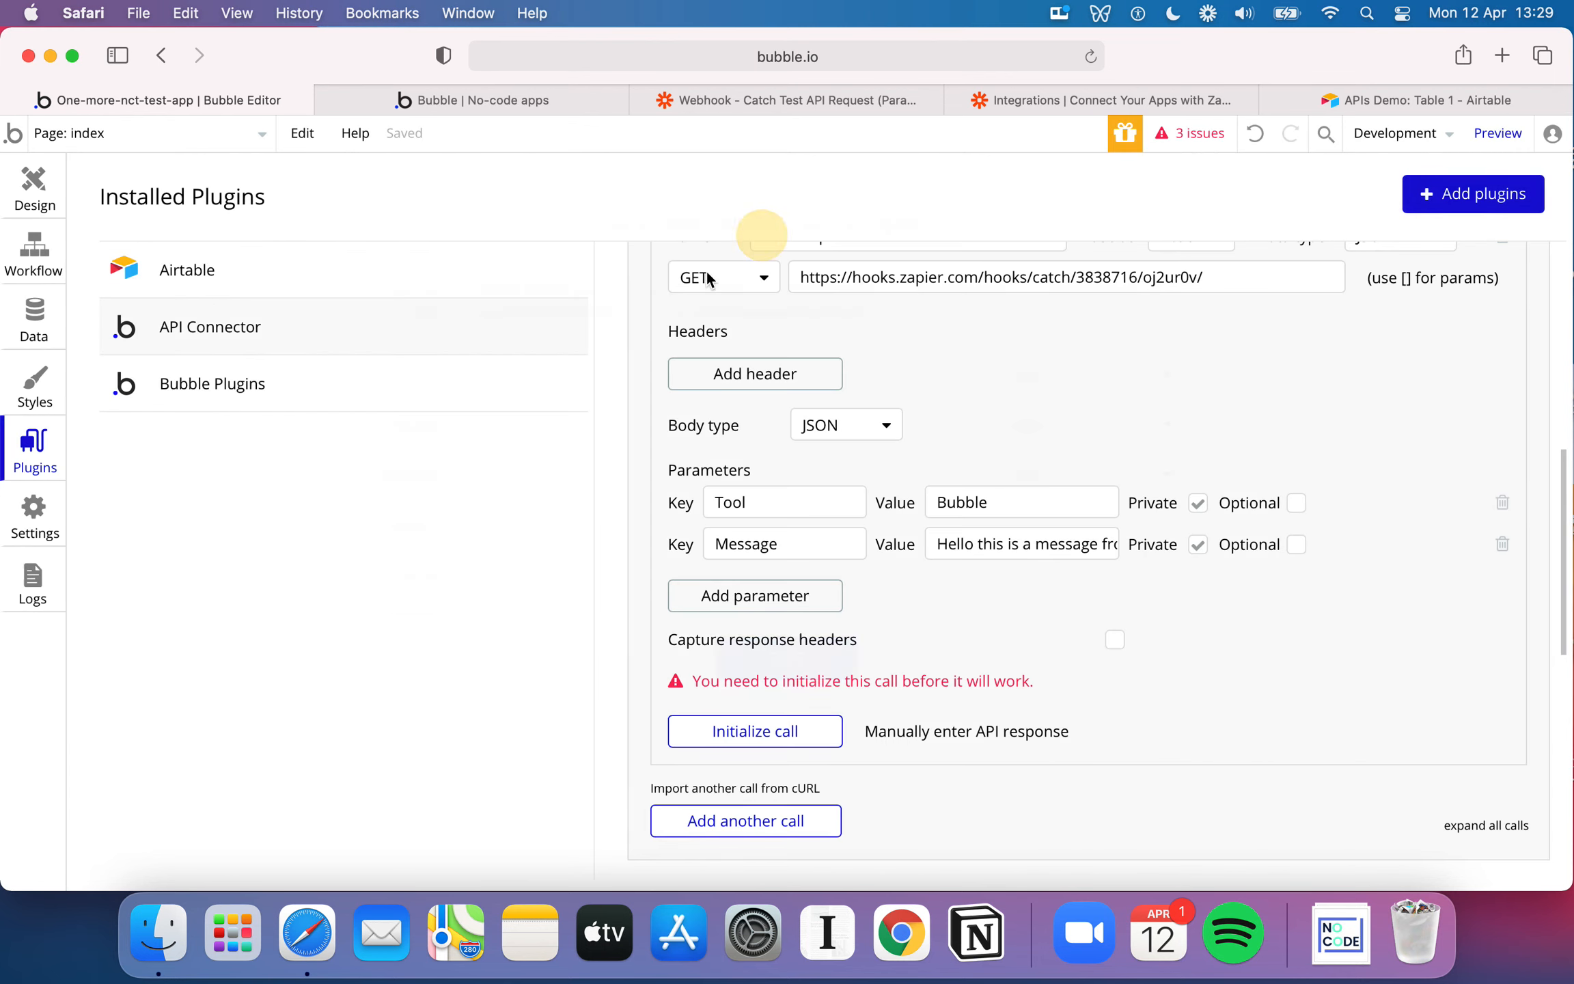
Initialize the Send Zapier Call again and save its returned values with the id field kept as text
click(777, 736)
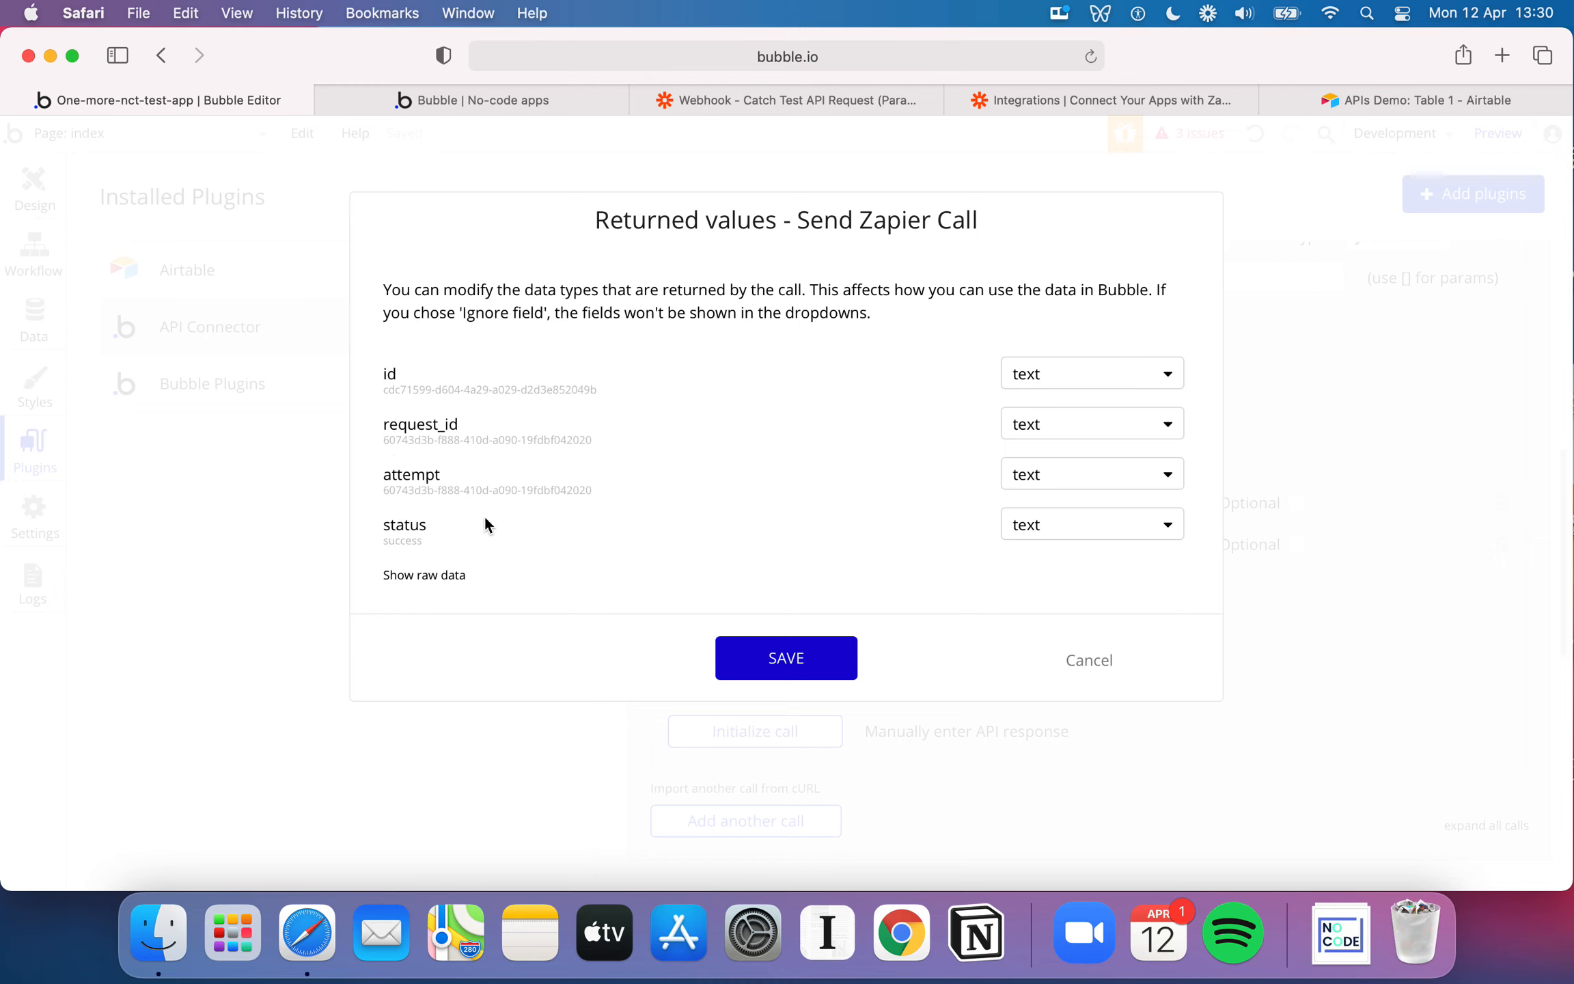
click(1085, 381)
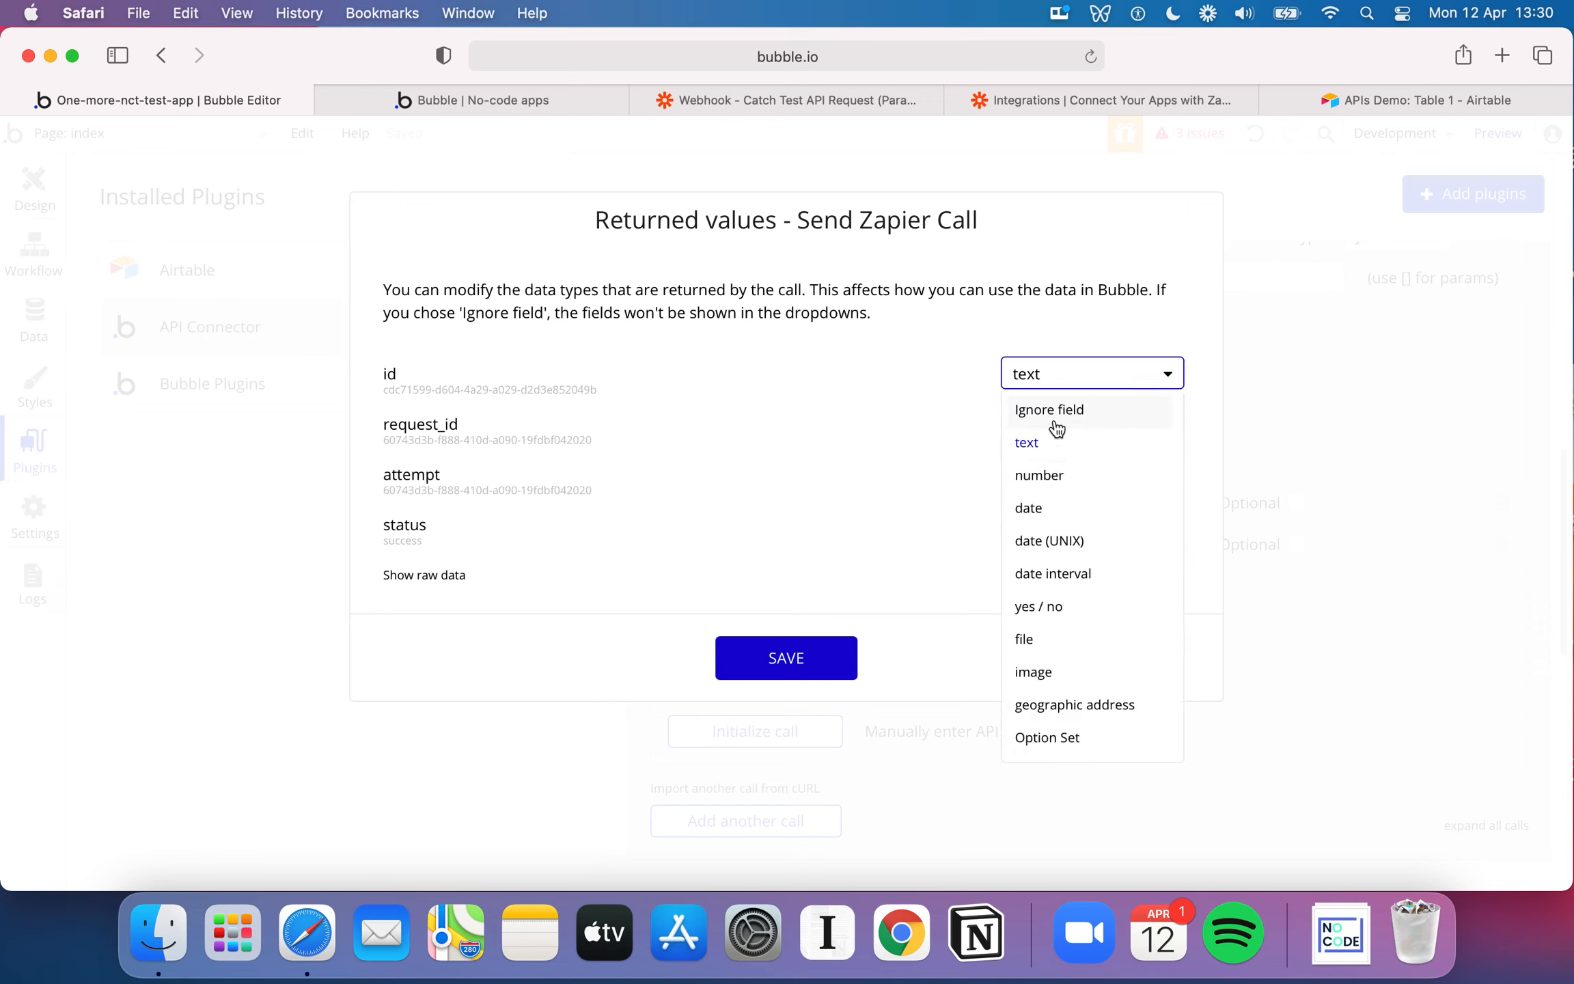
click(1076, 450)
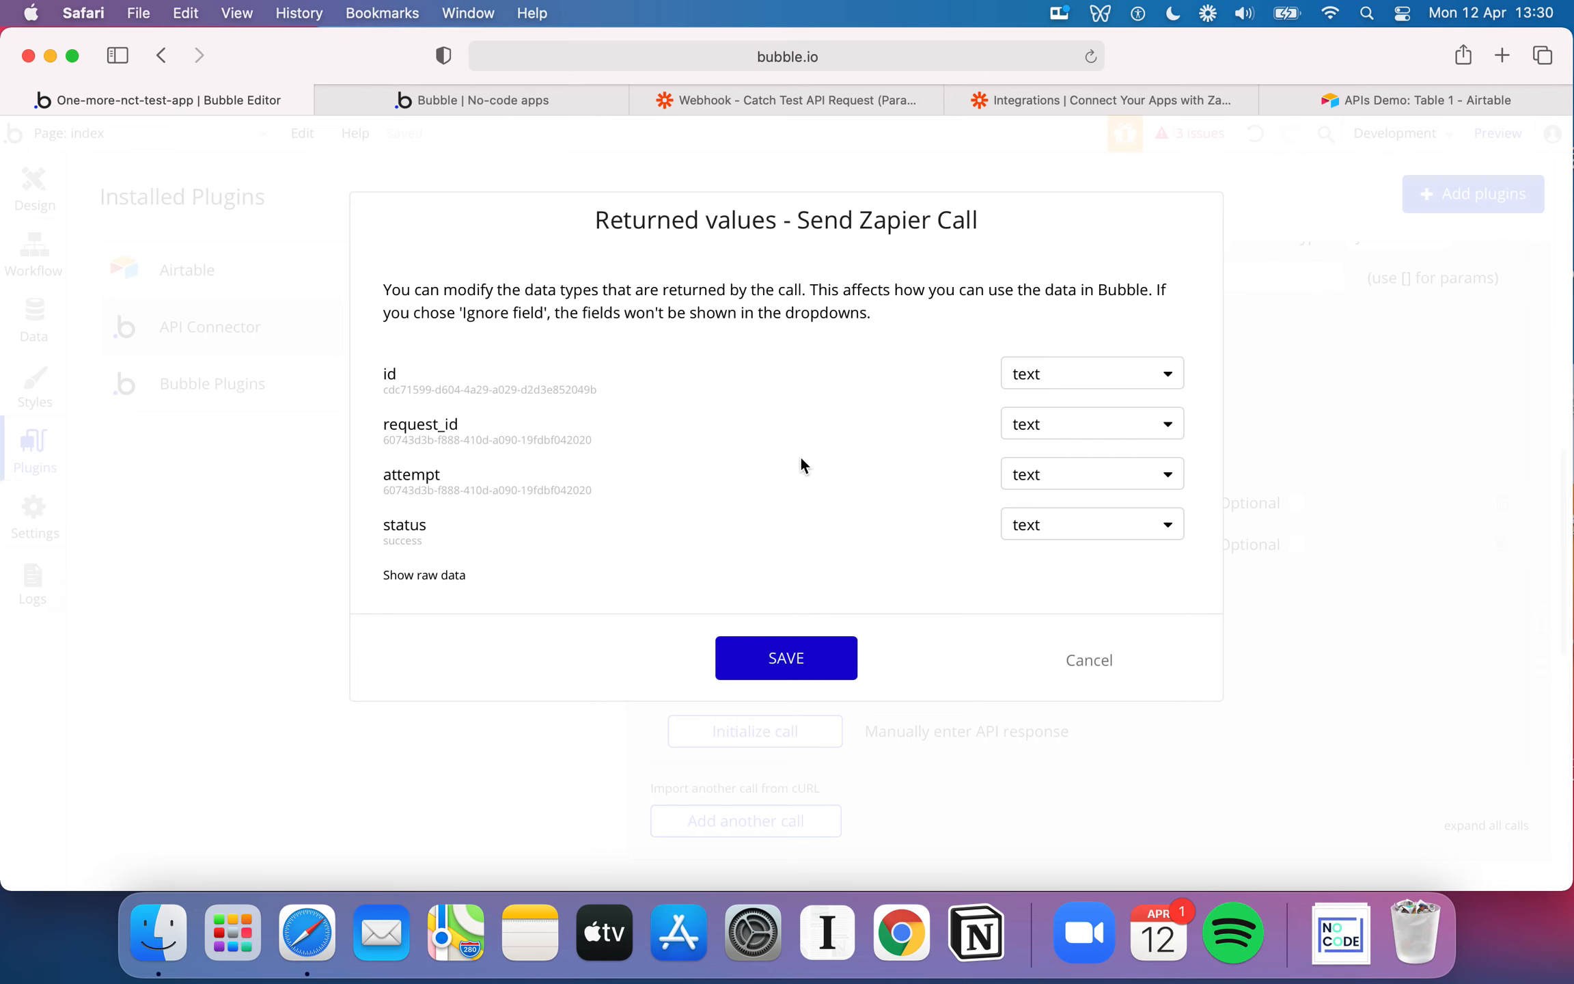
click(823, 646)
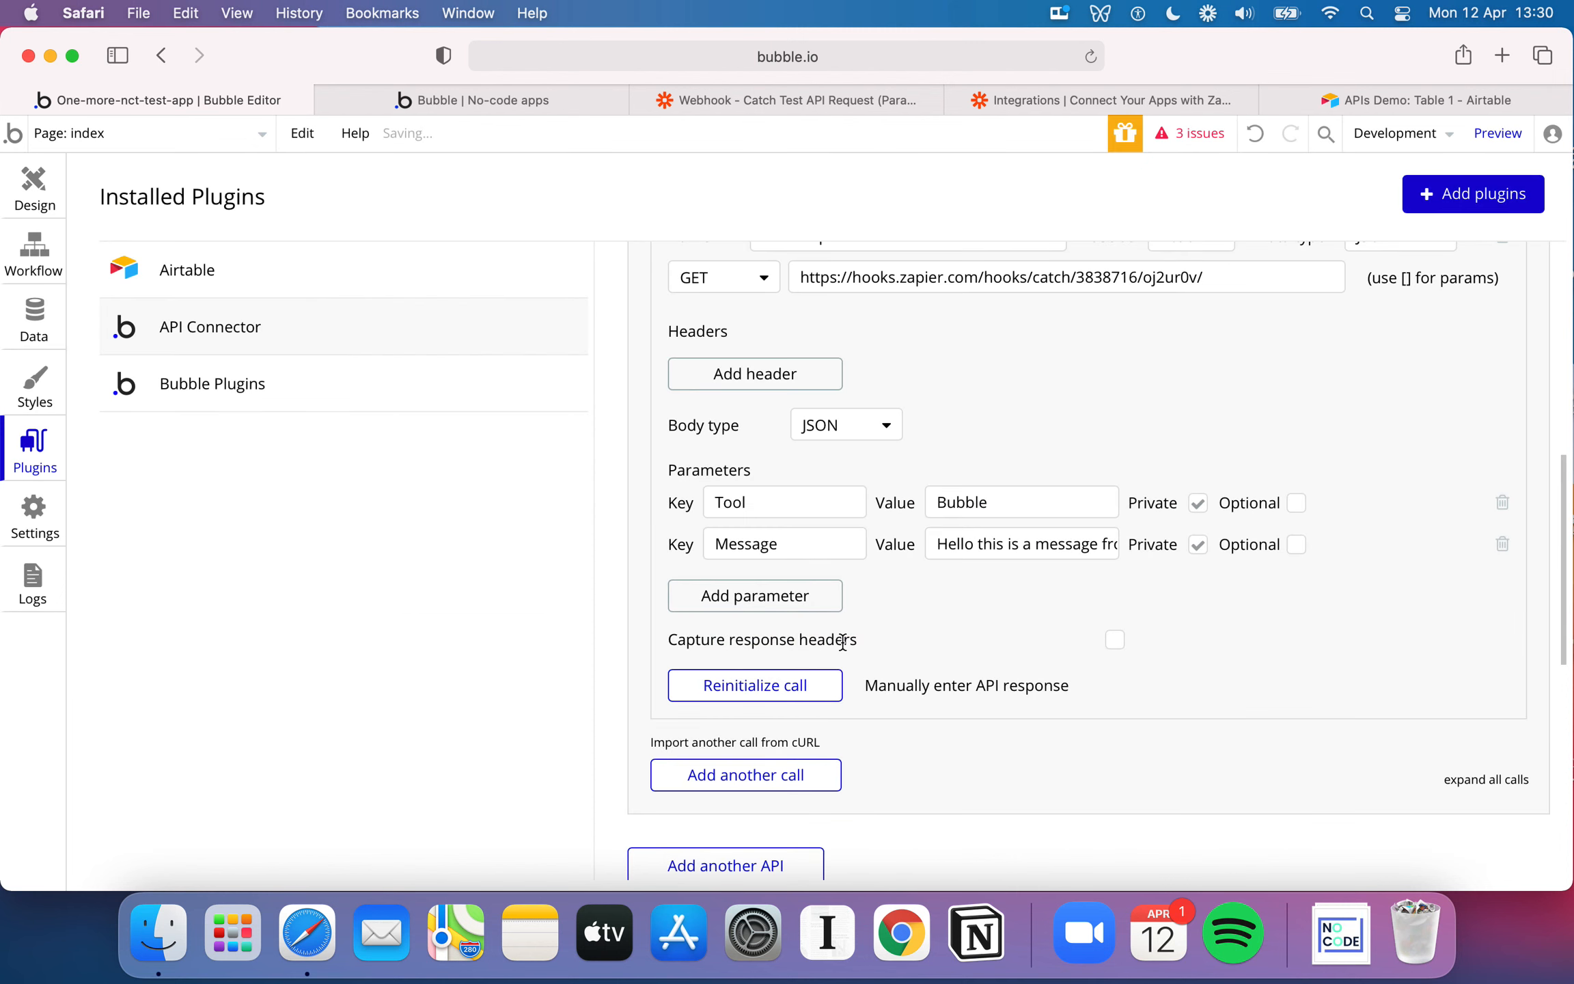
Review the Send Zapier Data API's shared header and parameter settings, its call configuration, and the options for adding calls
scroll(967, 642, down, 2)
scroll(804, 397, up, 5)
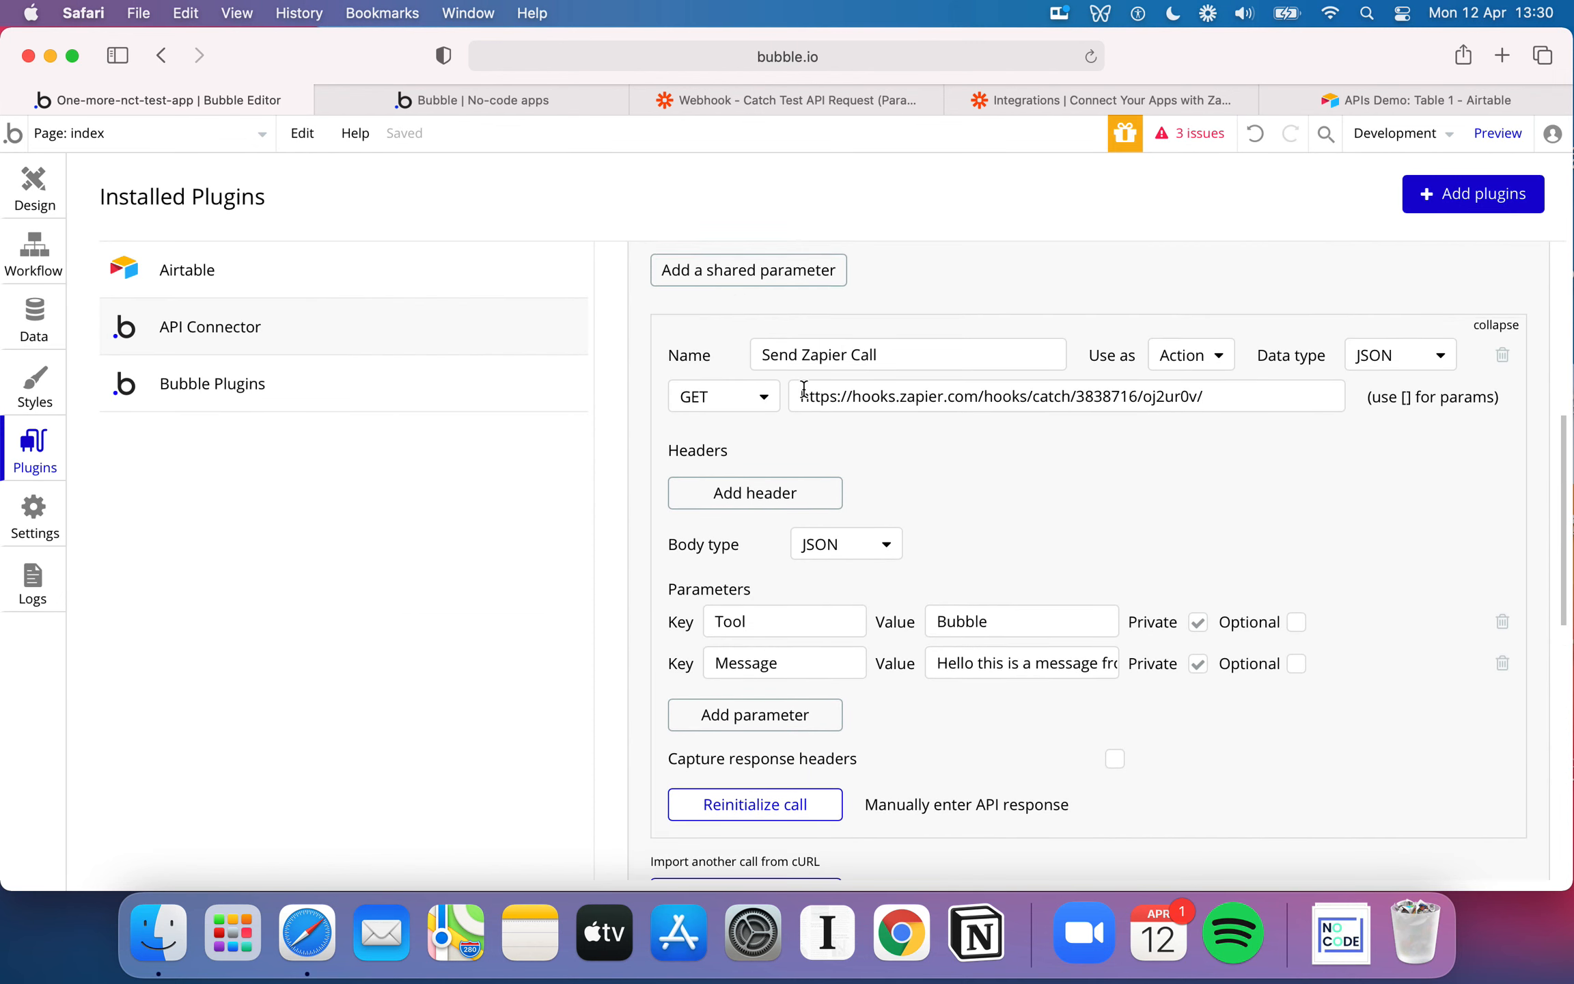
scroll(895, 478, down, 6)
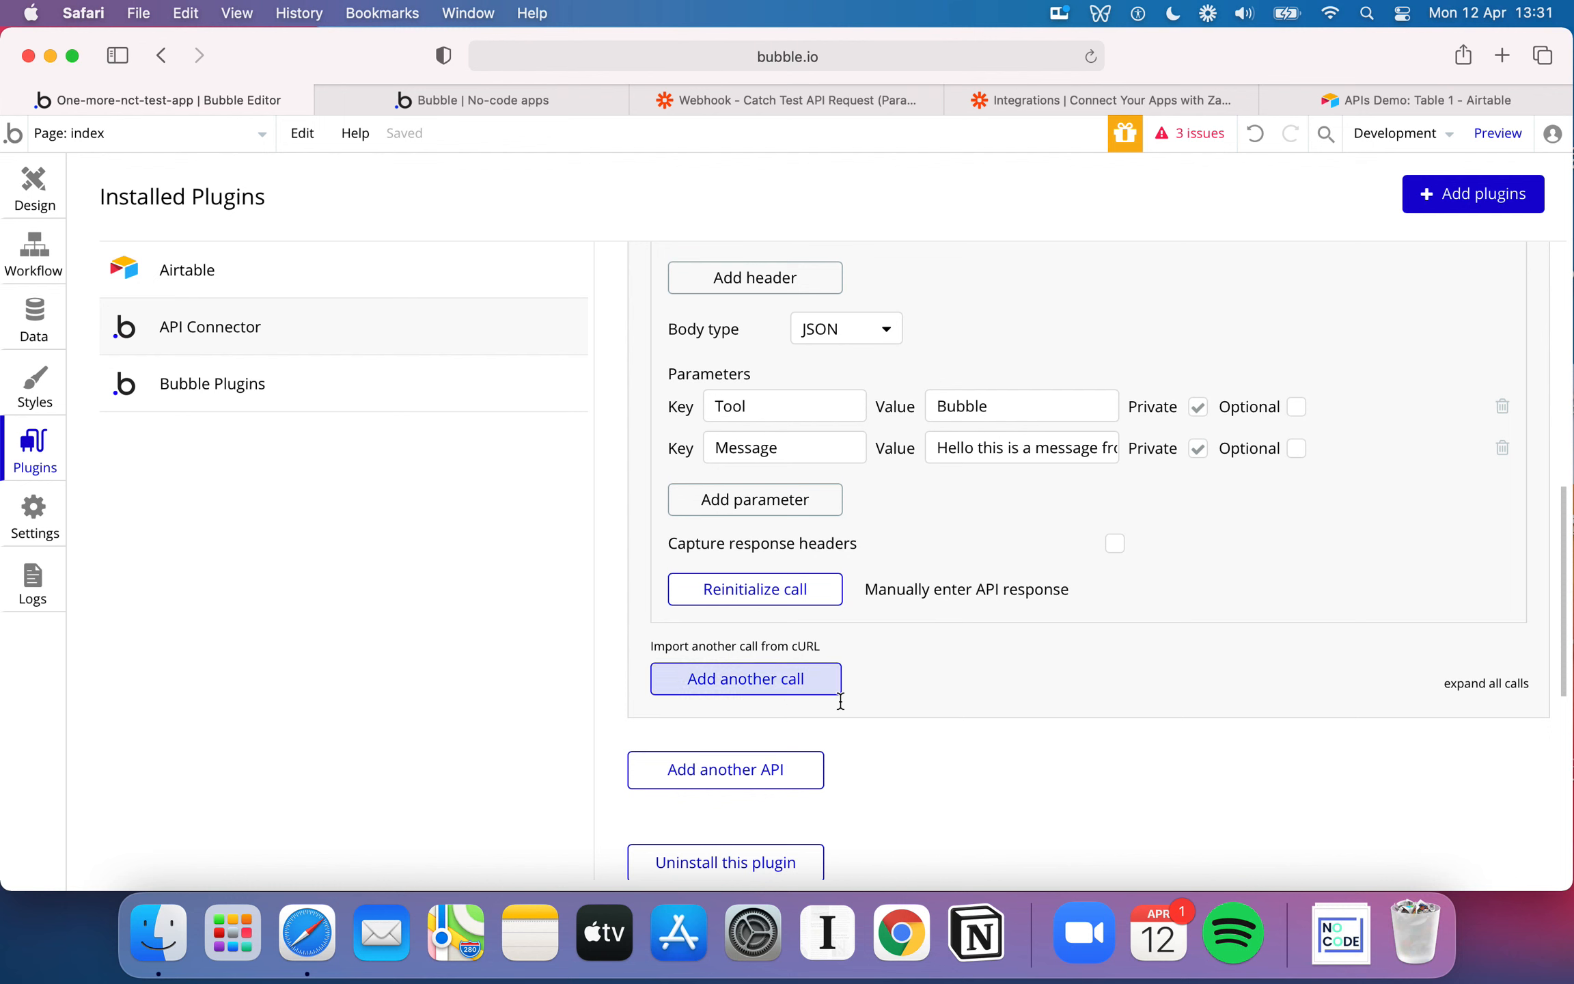
scroll(819, 697, up, 1)
scroll(819, 699, up, 12)
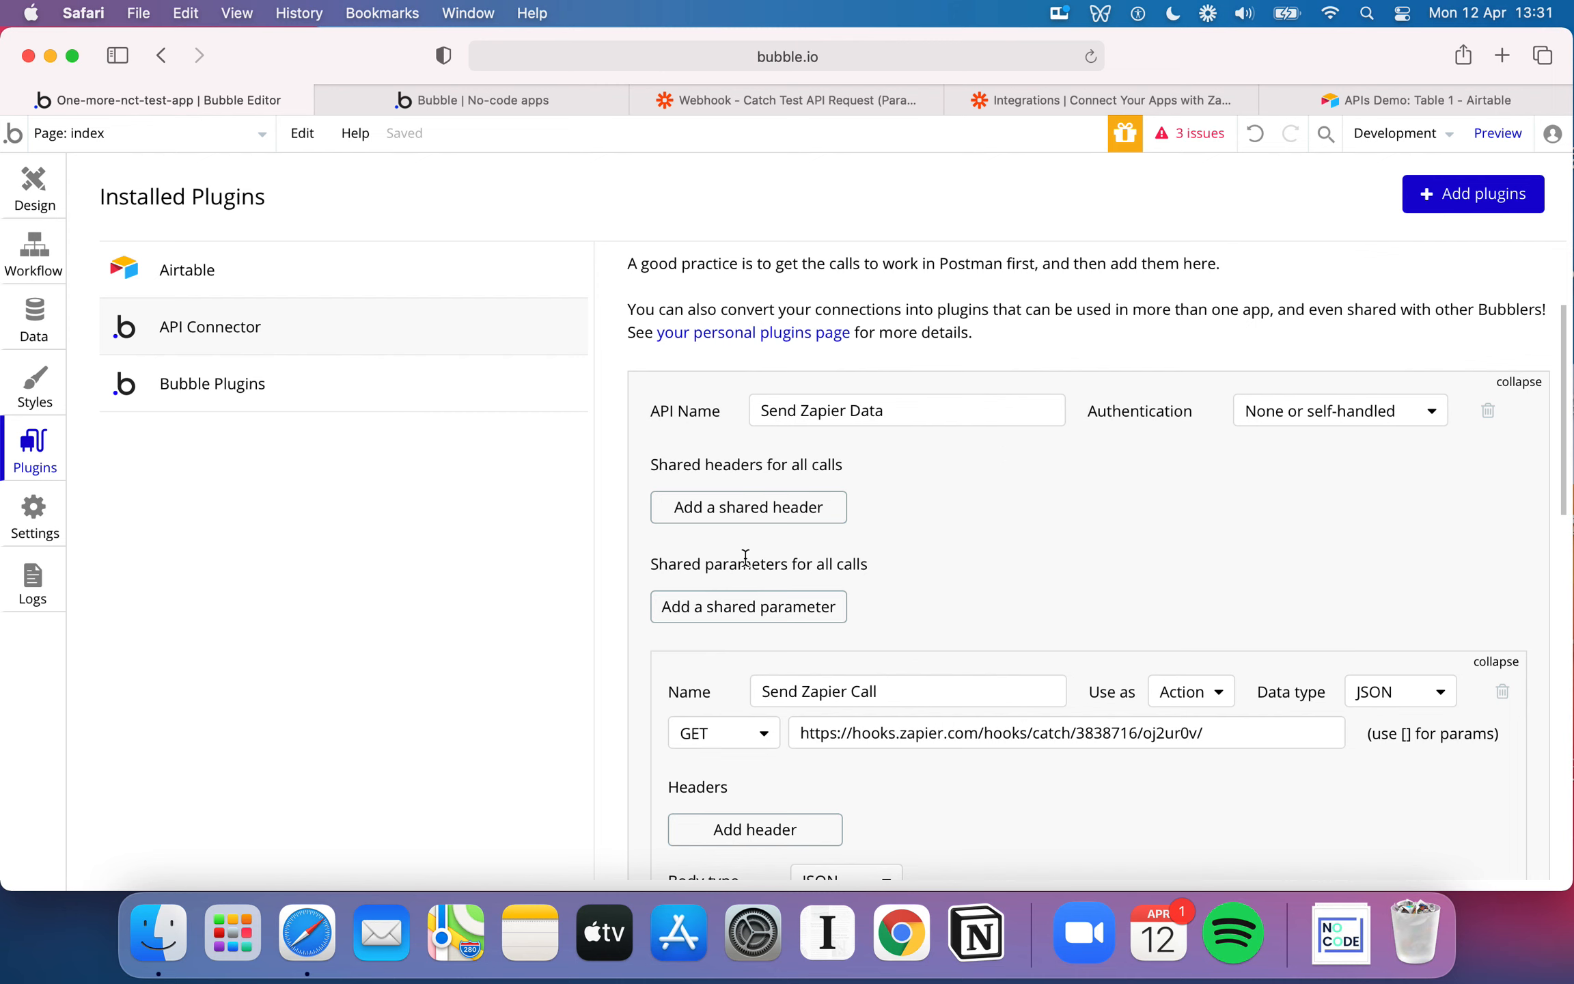
scroll(858, 571, down, 3)
scroll(893, 673, down, 5)
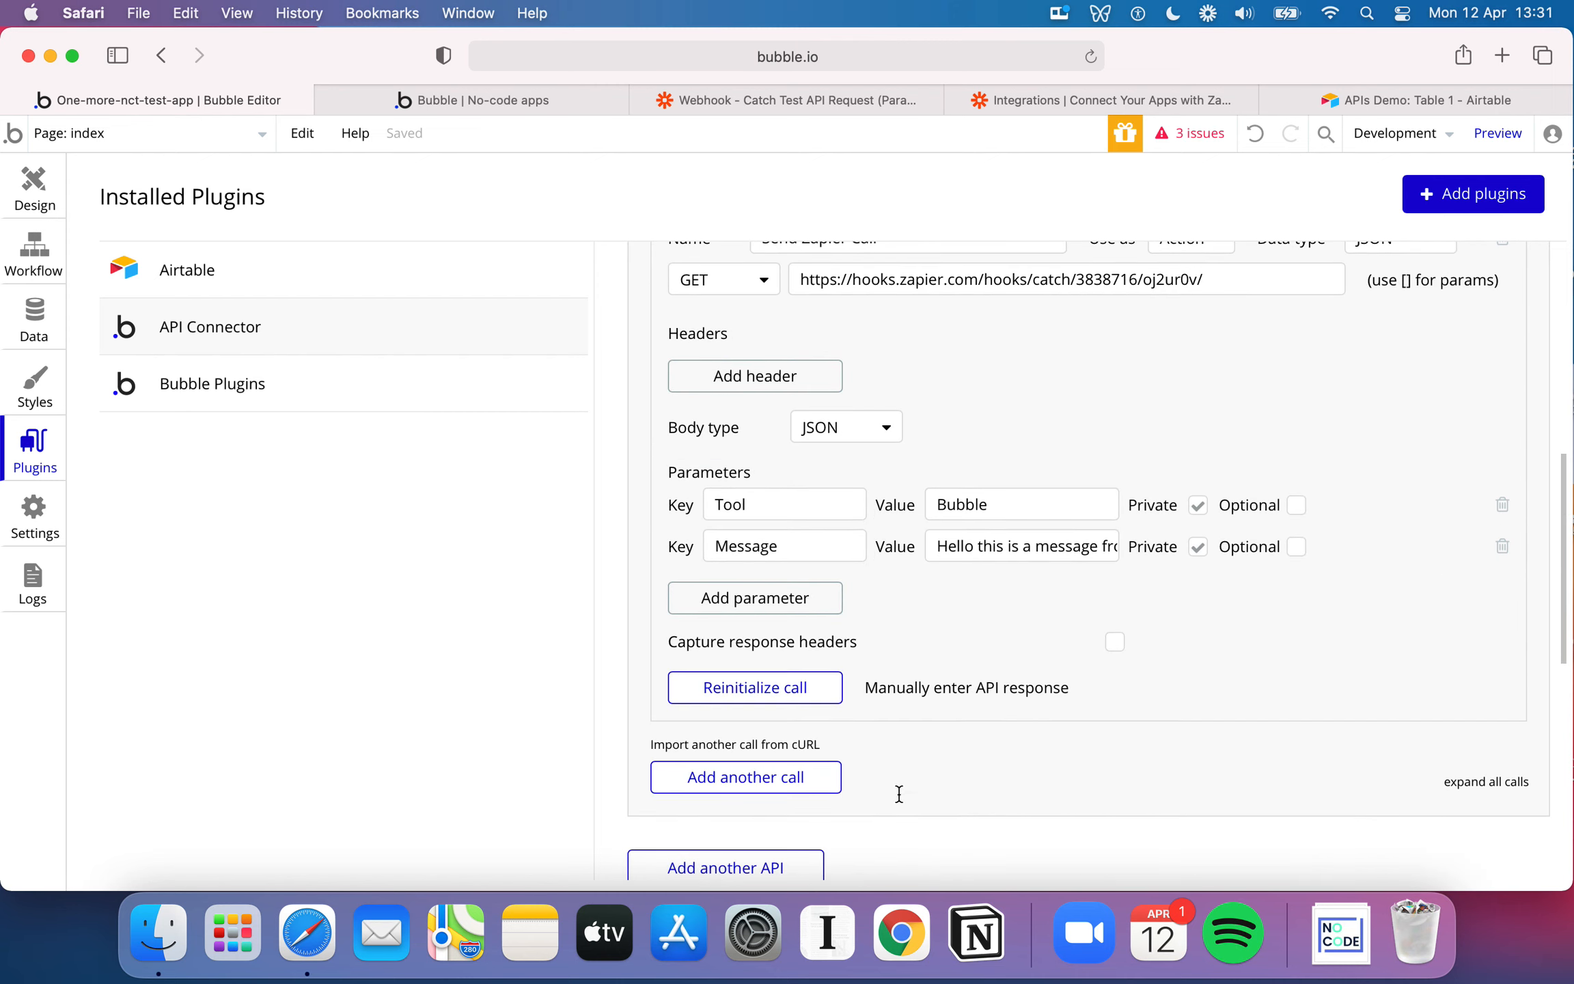
scroll(978, 545, up, 4)
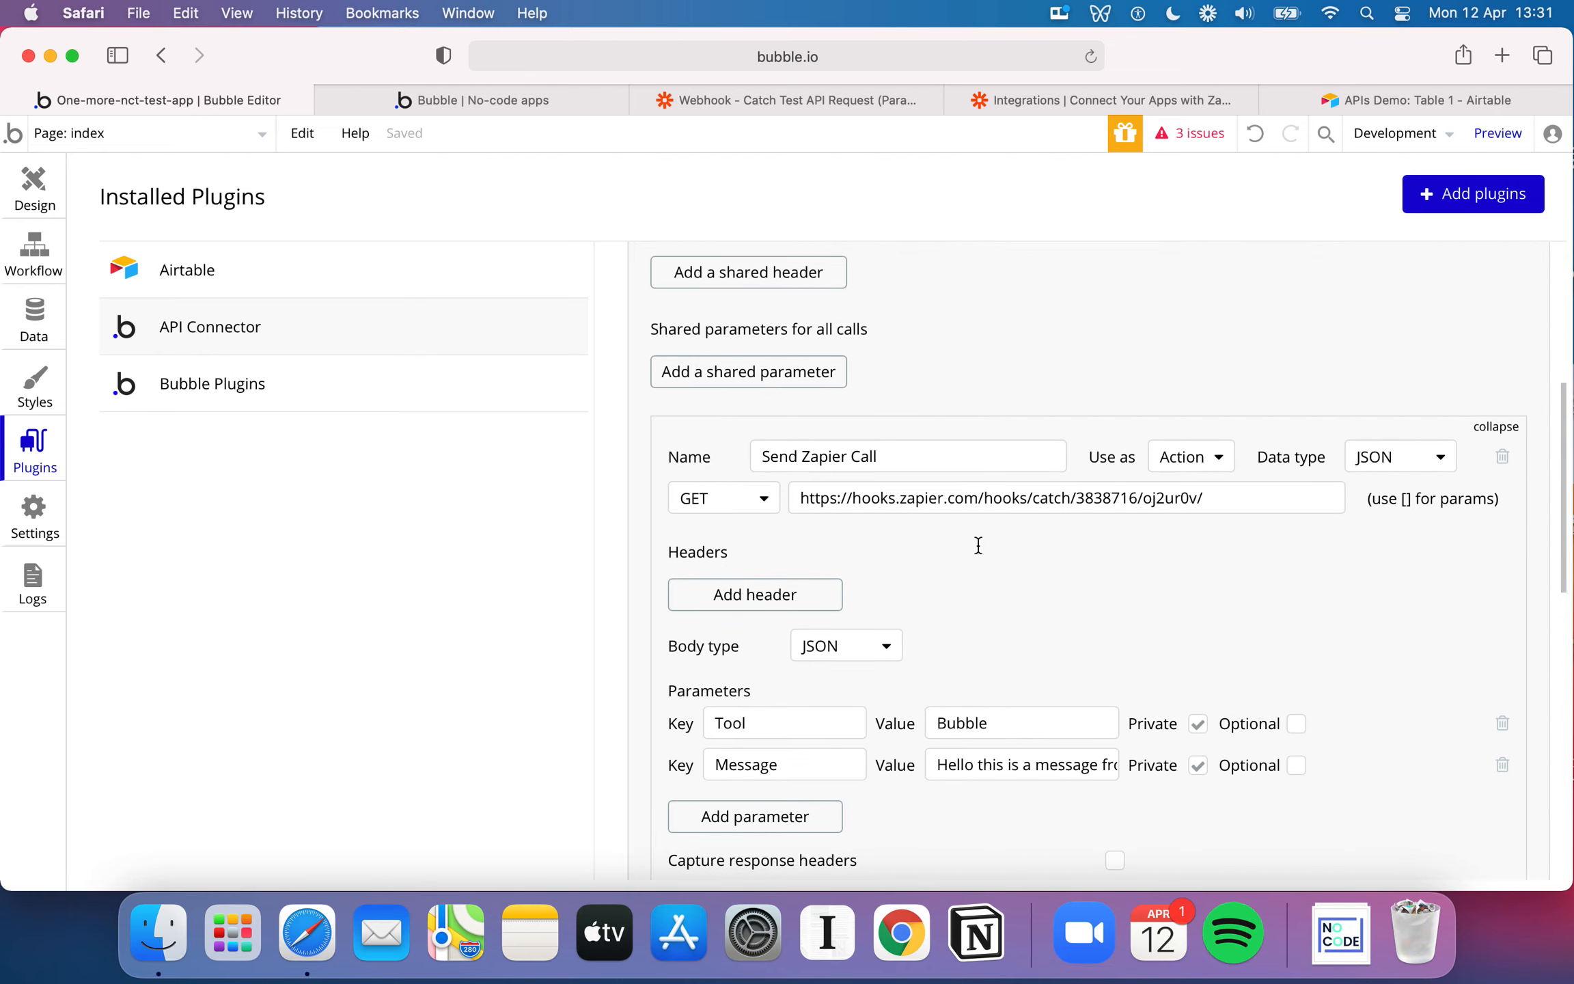
scroll(979, 544, up, 2)
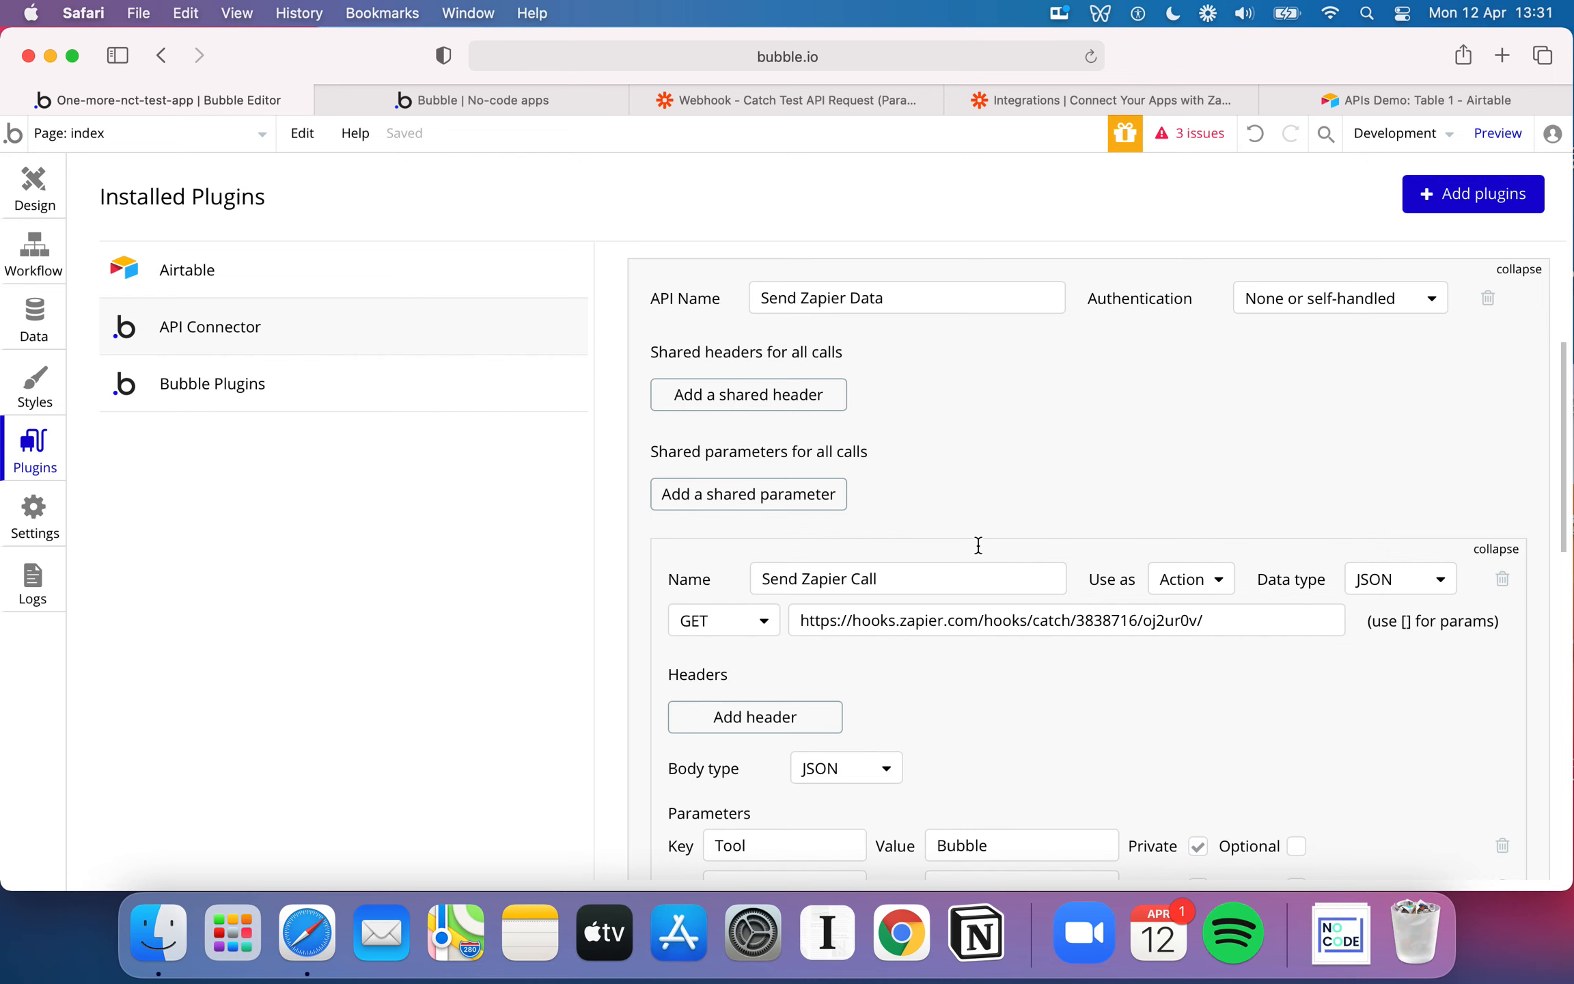
scroll(978, 545, up, 1)
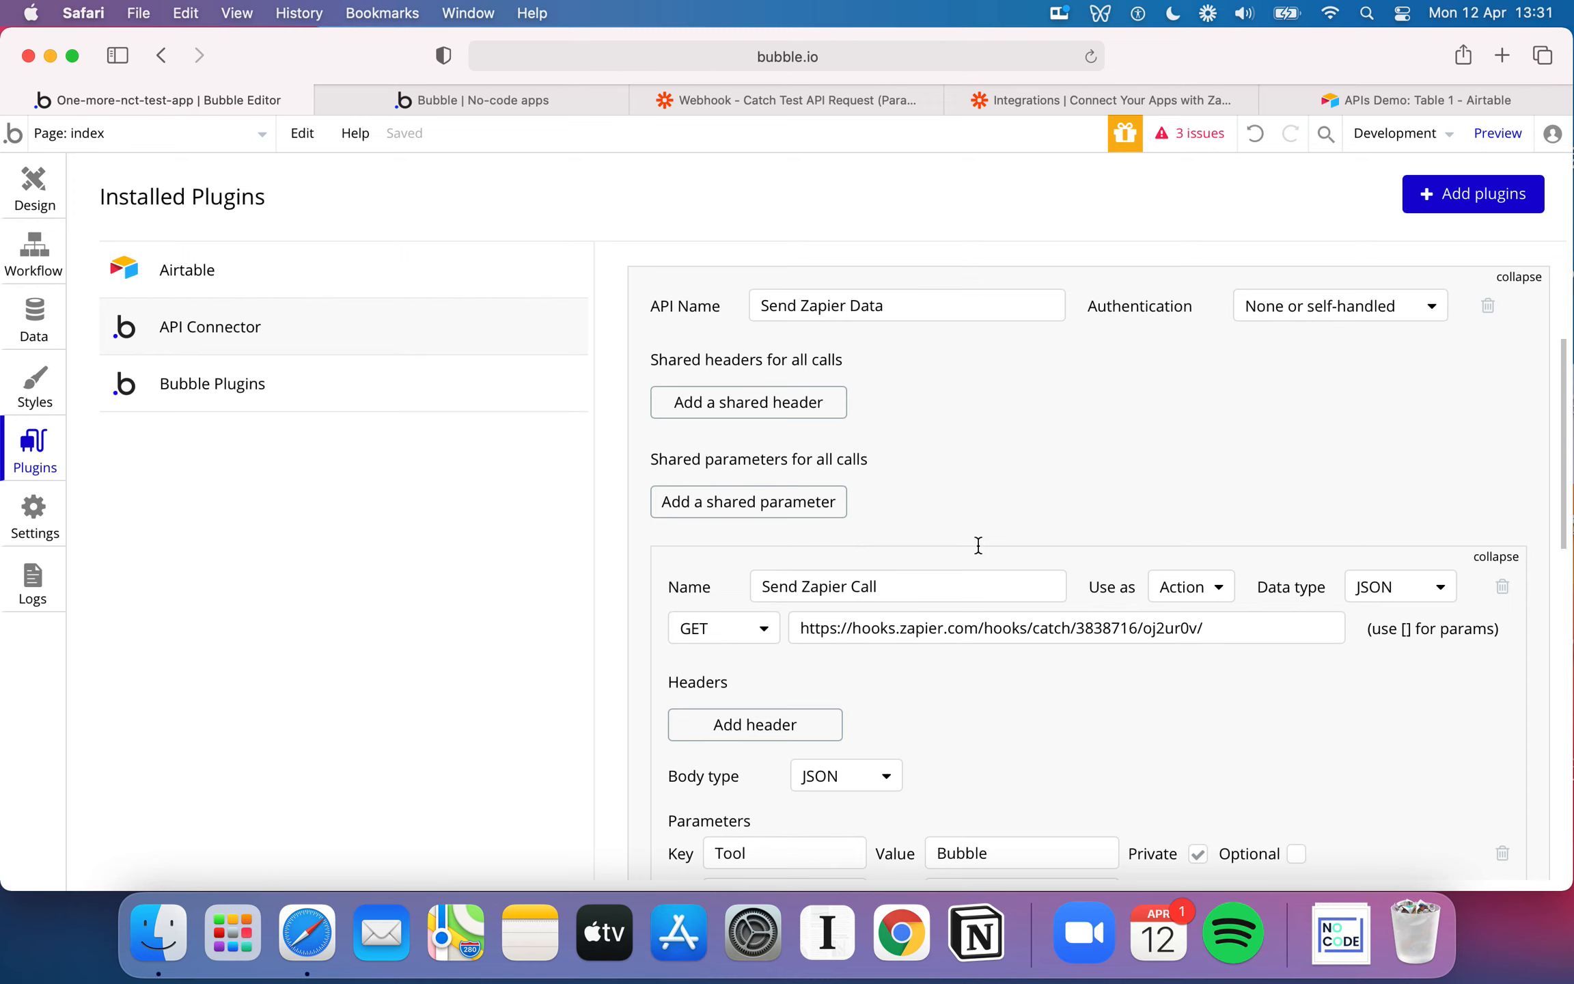
scroll(978, 544, down, 5)
scroll(978, 544, up, 5)
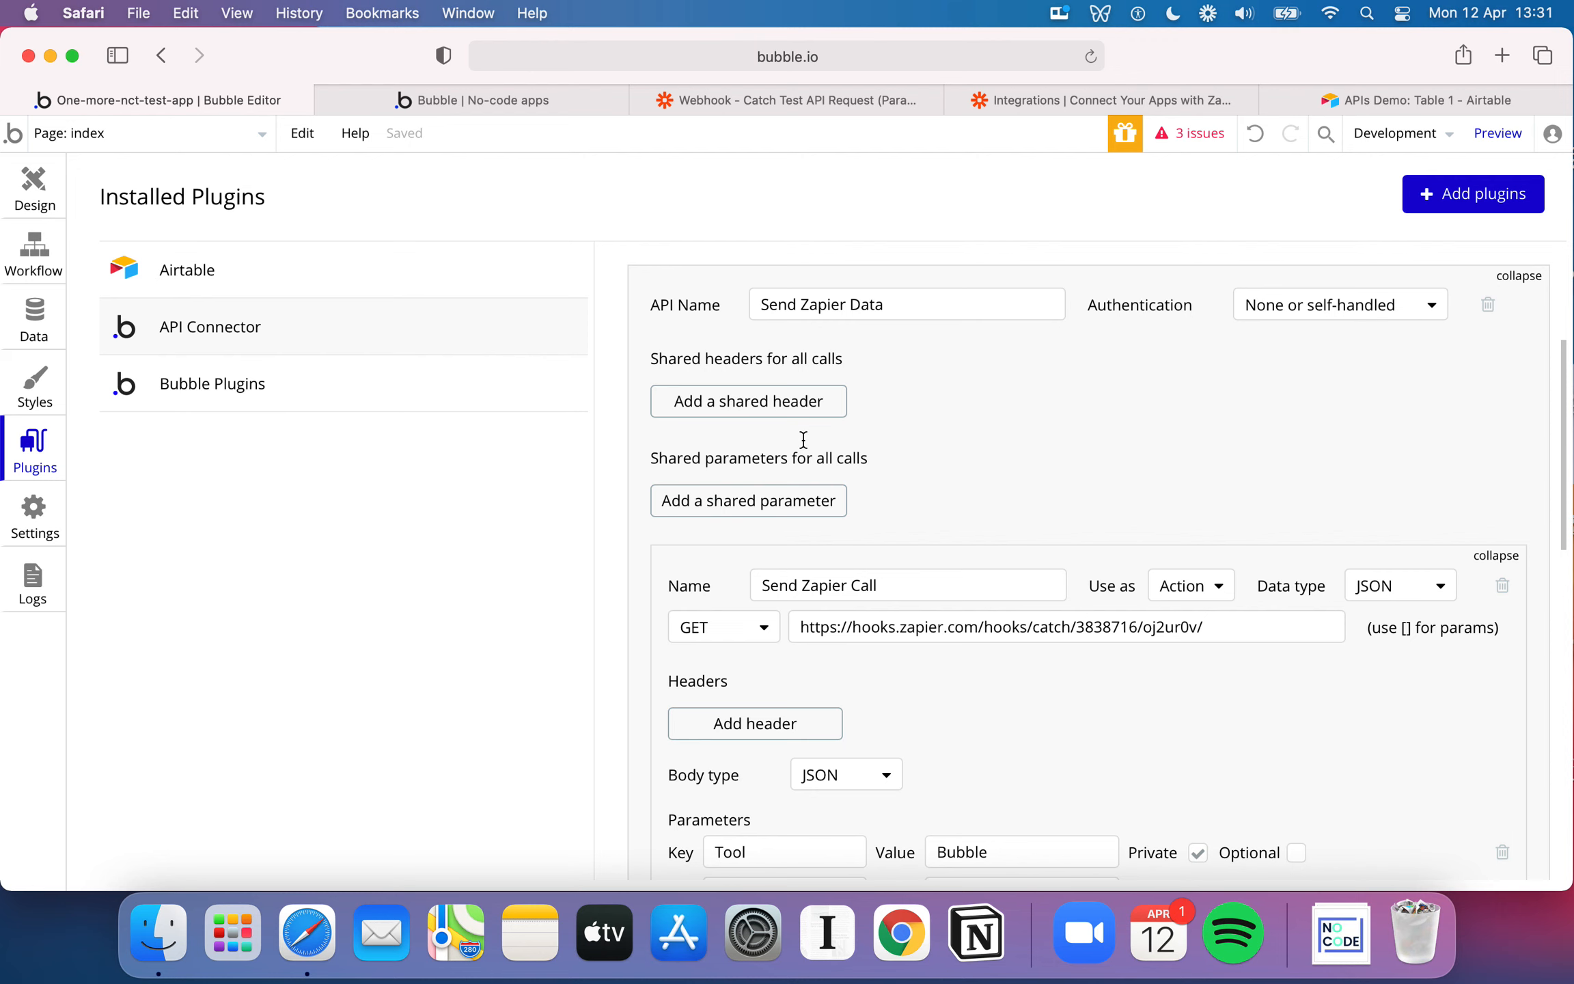
Add an empty shared header to the Send Zapier Data API and delete it again
click(731, 401)
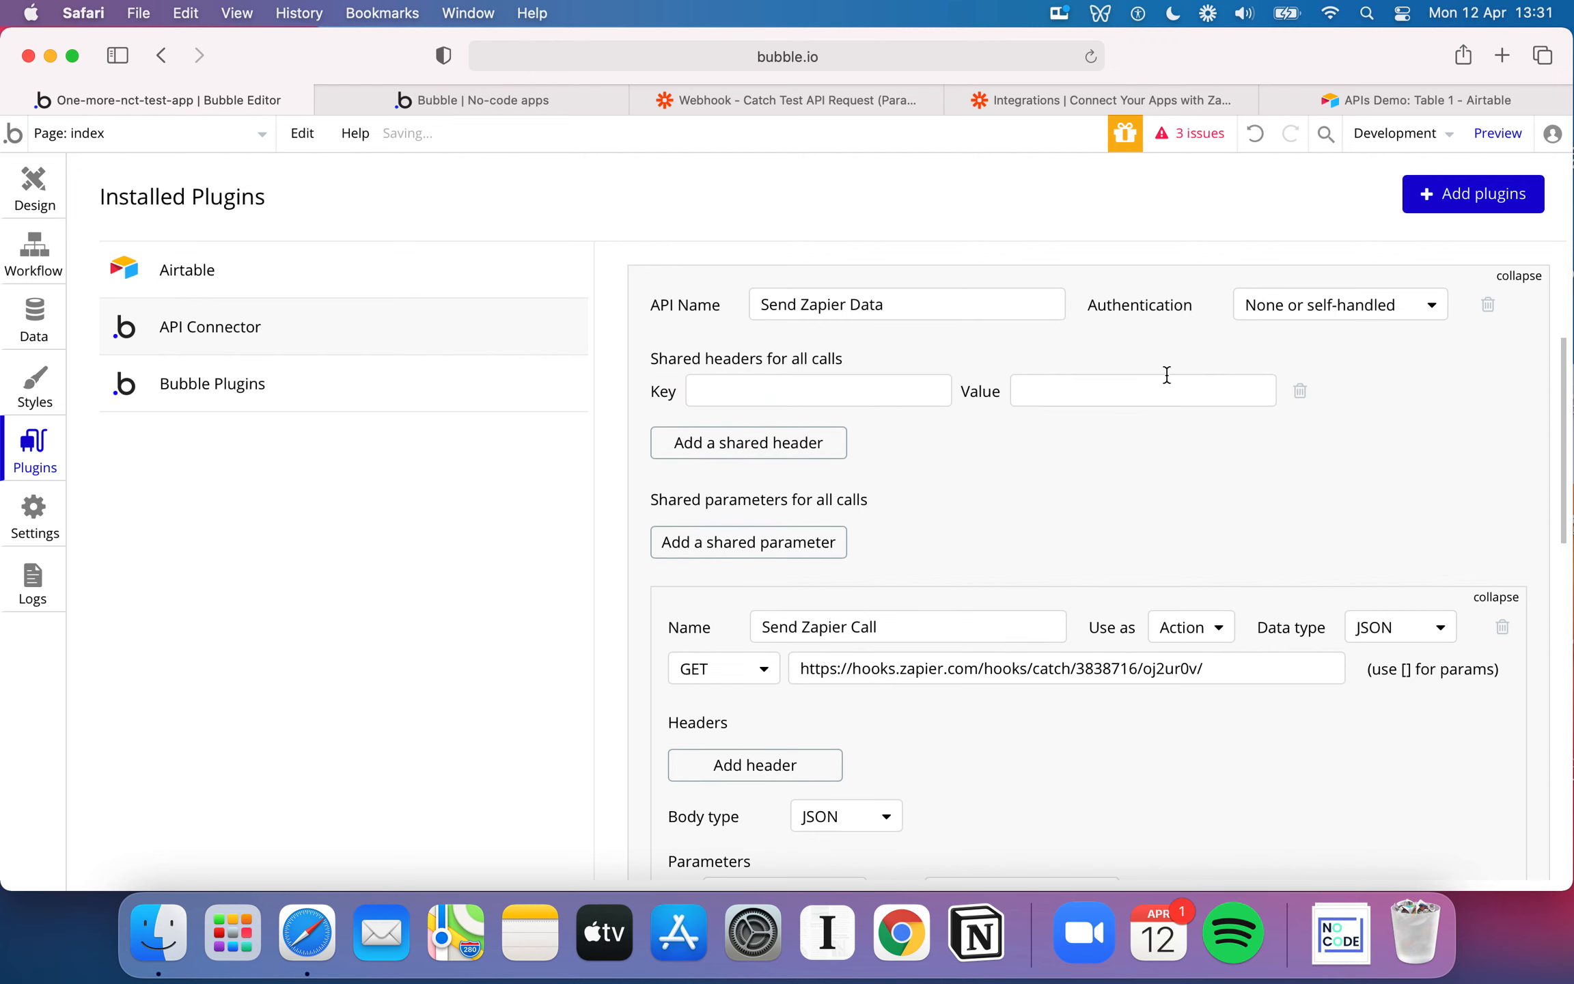
click(1305, 391)
scroll(1159, 488, down, 5)
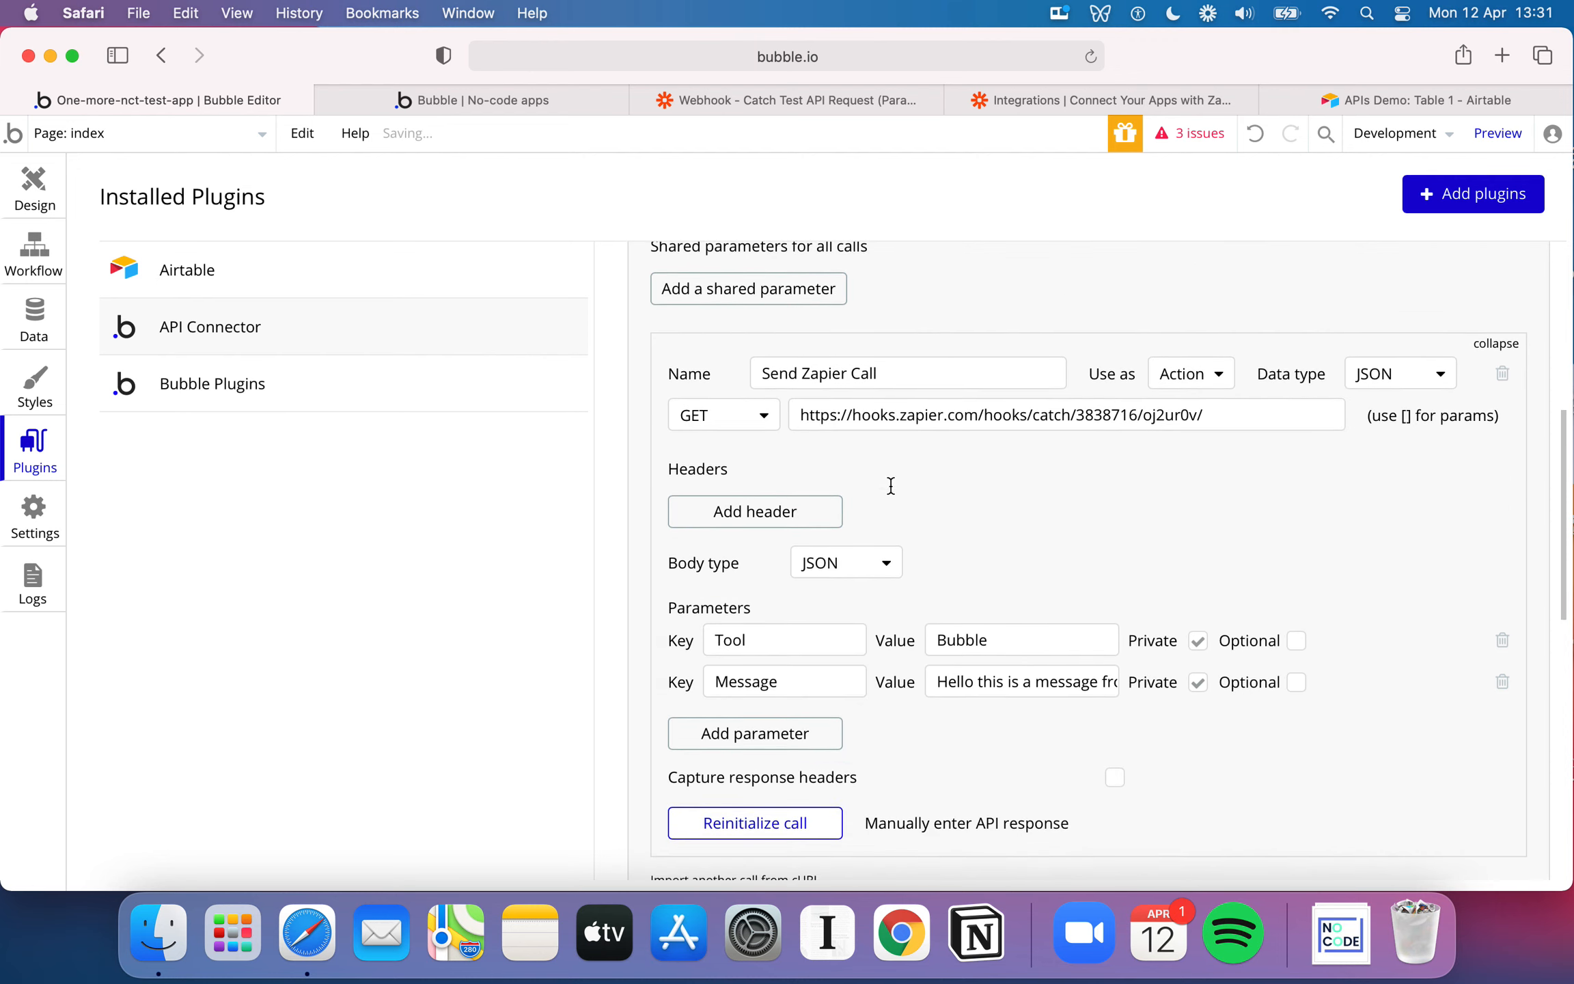
Review the Send Zapier Call's parameters, the shared header and parameter settings, and the options for adding calls
scroll(930, 778, down, 3)
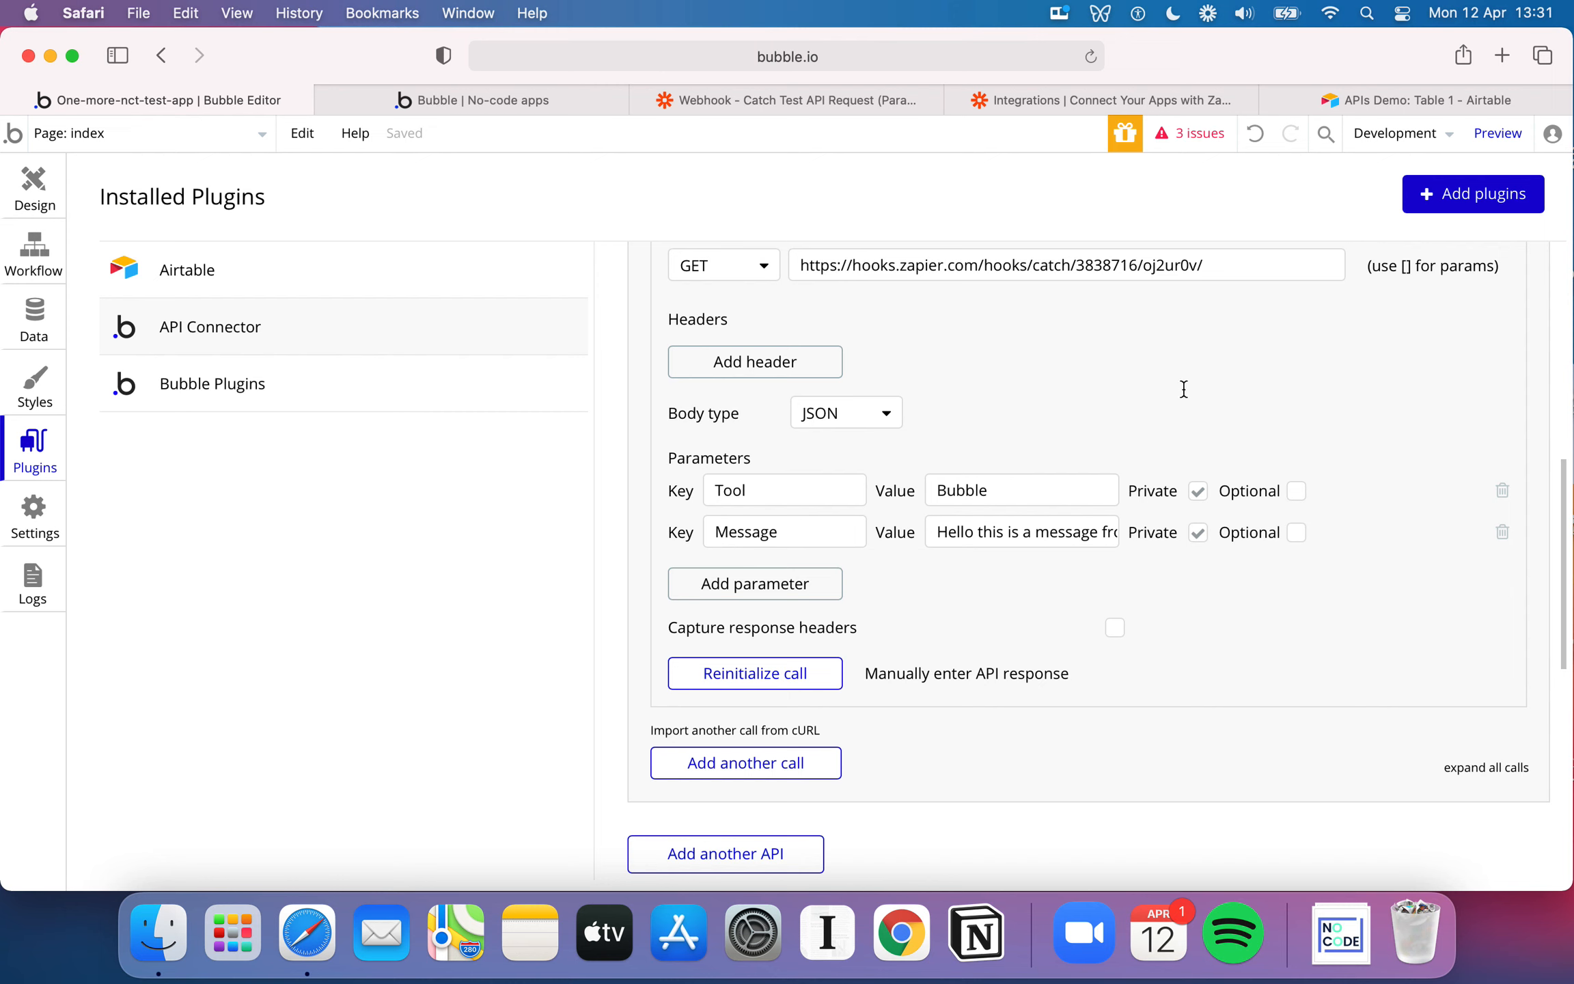
scroll(1084, 548, down, 1)
scroll(1085, 548, down, 3)
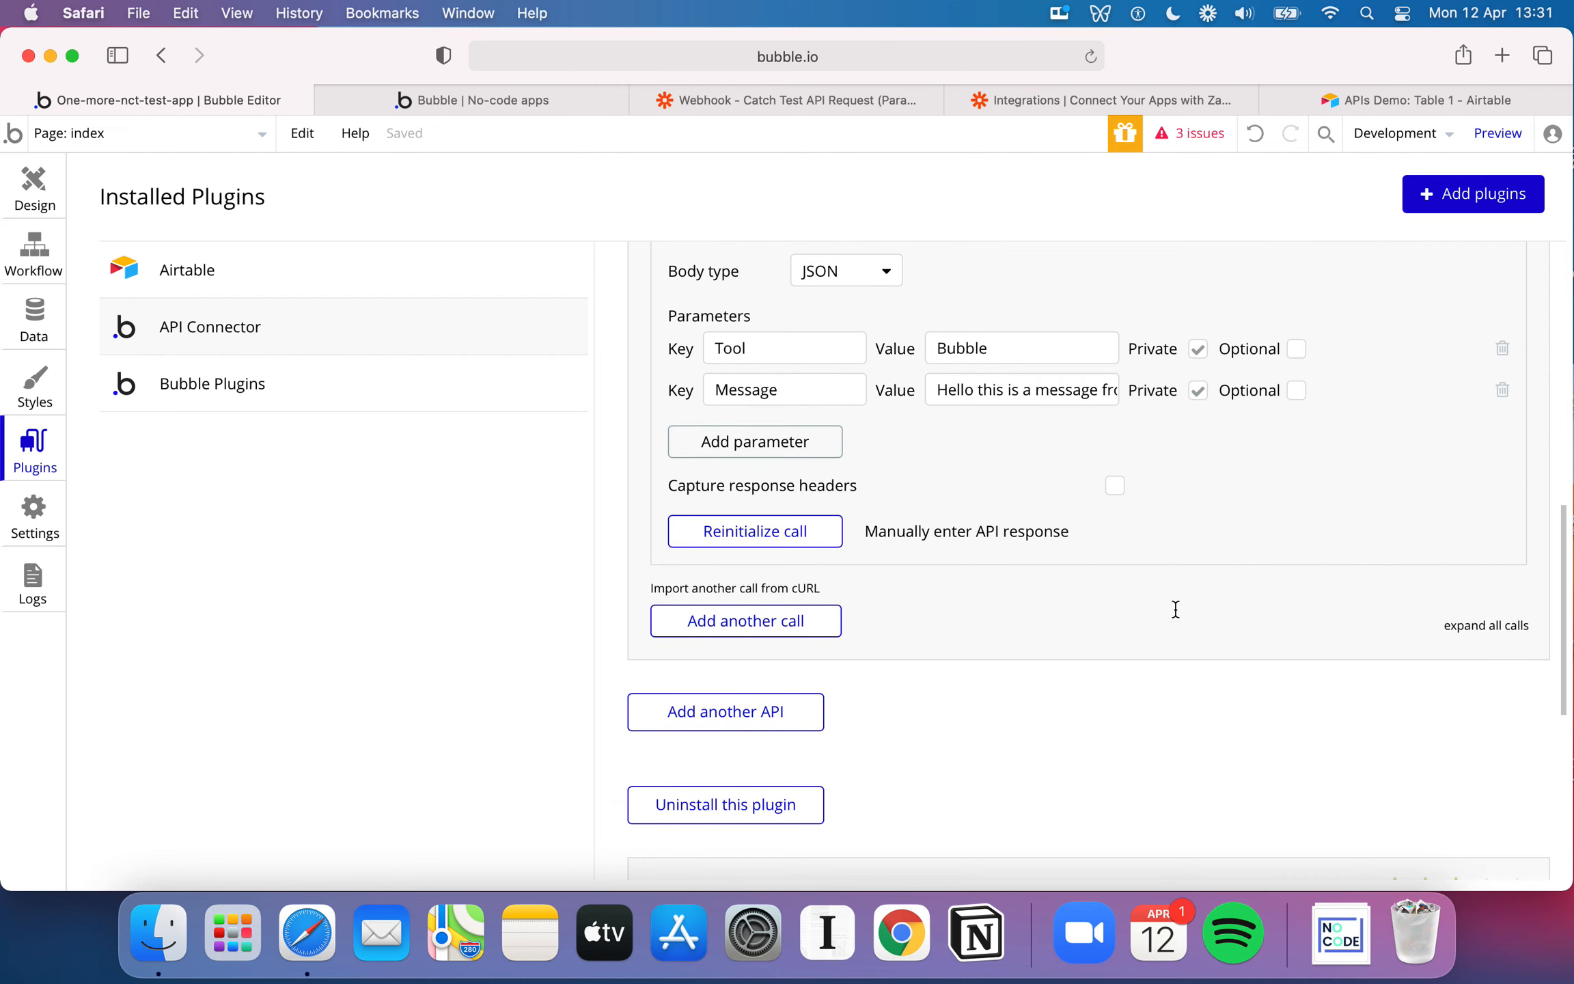
scroll(1175, 609, up, 5)
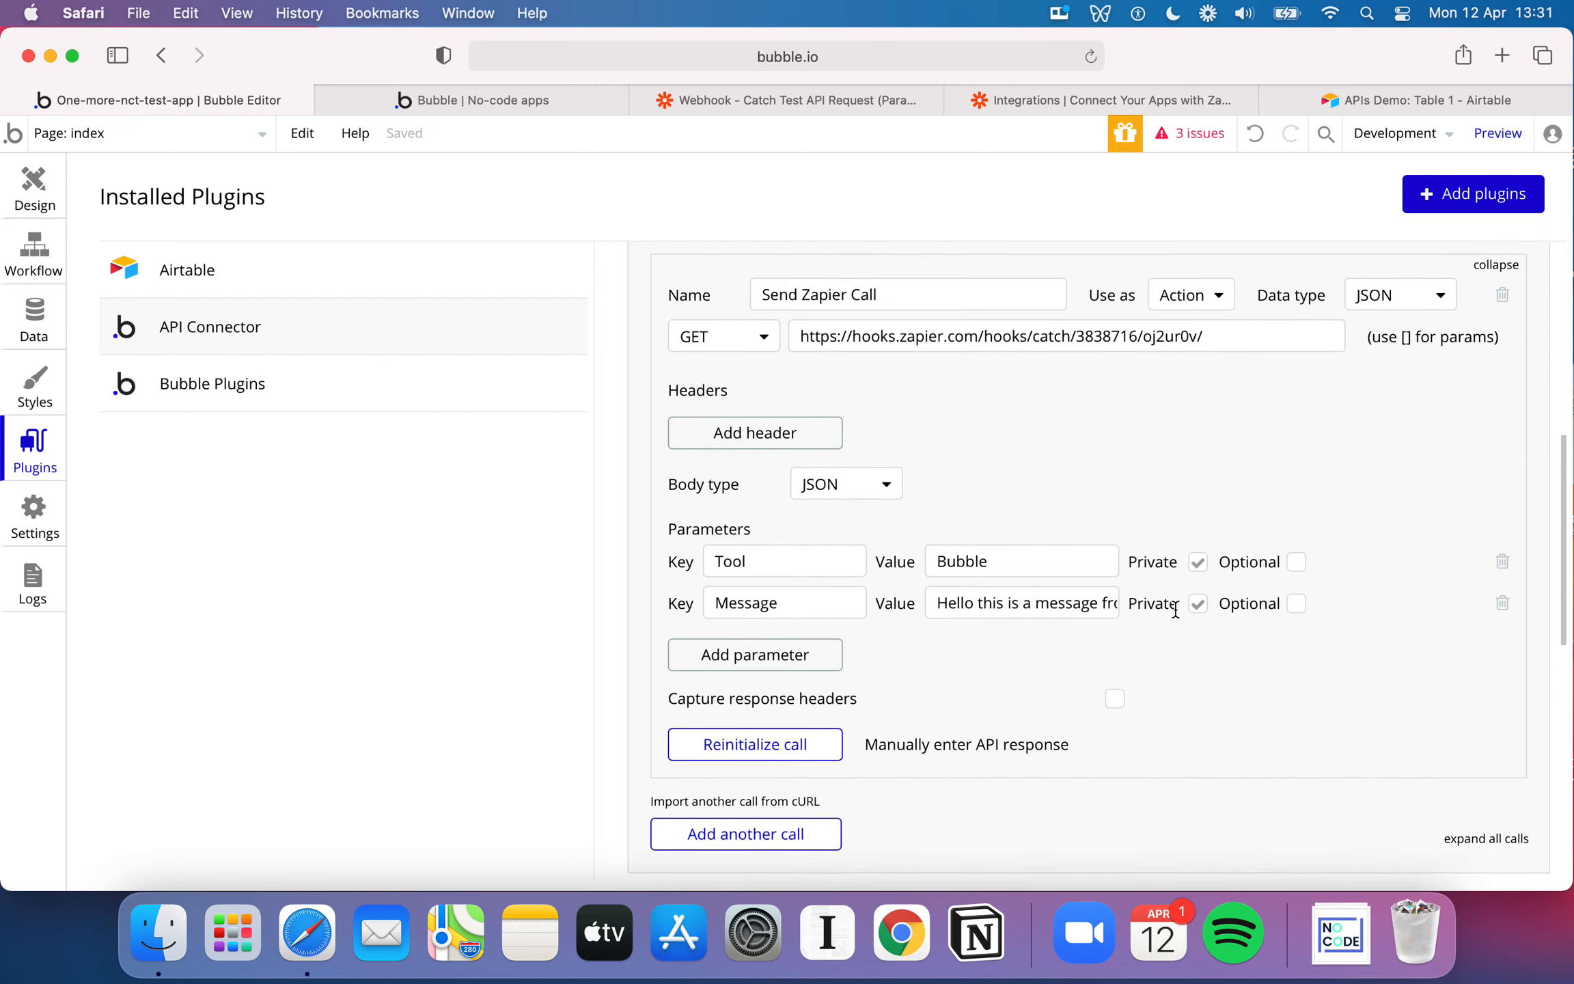
scroll(1175, 609, up, 2)
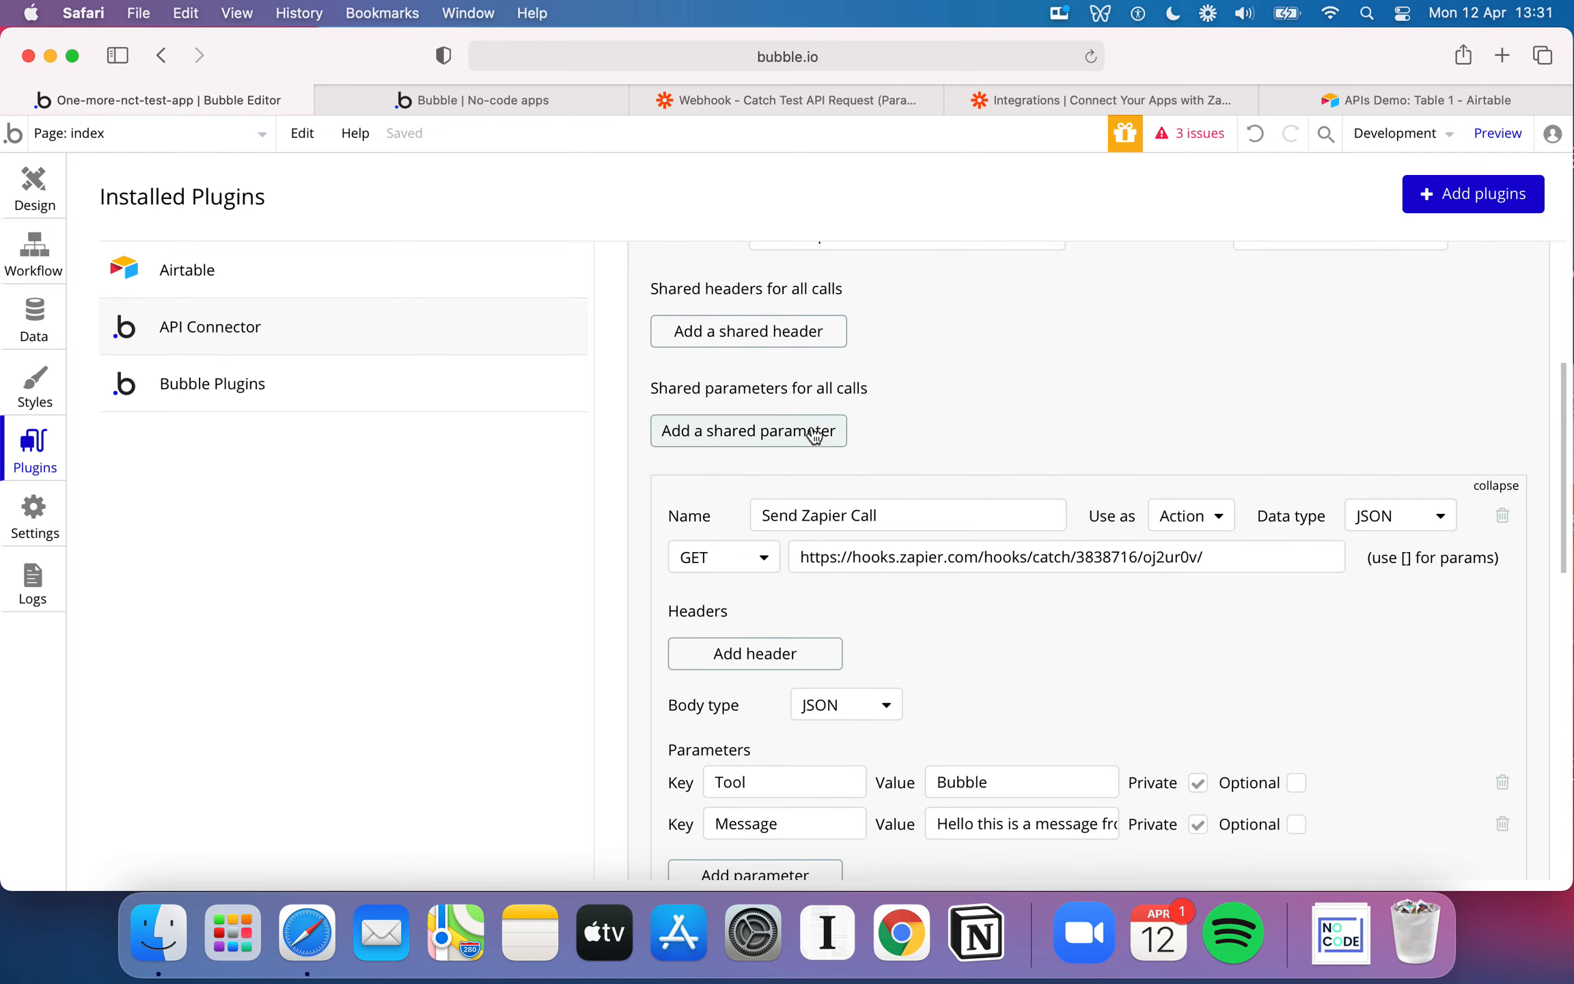
scroll(859, 480, down, 1)
scroll(859, 480, up, 1)
scroll(914, 523, down, 5)
Add another call to the Send Zapier Data API and delete it again, confirming the deletion
click(793, 748)
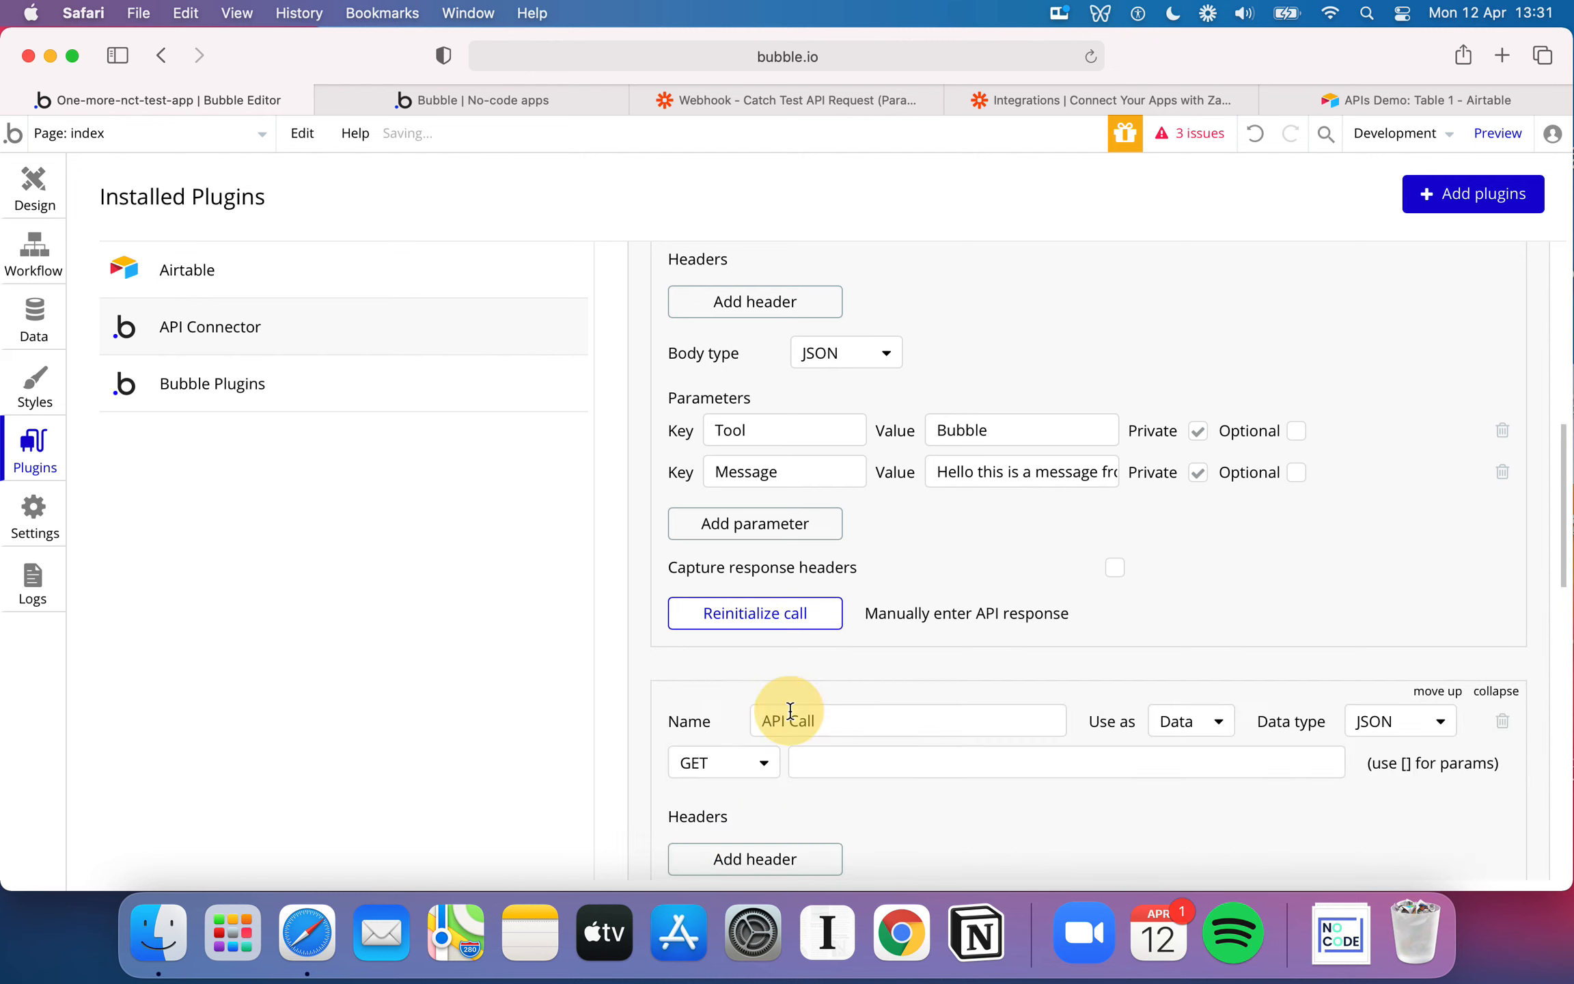
scroll(994, 590, down, 3)
click(1502, 528)
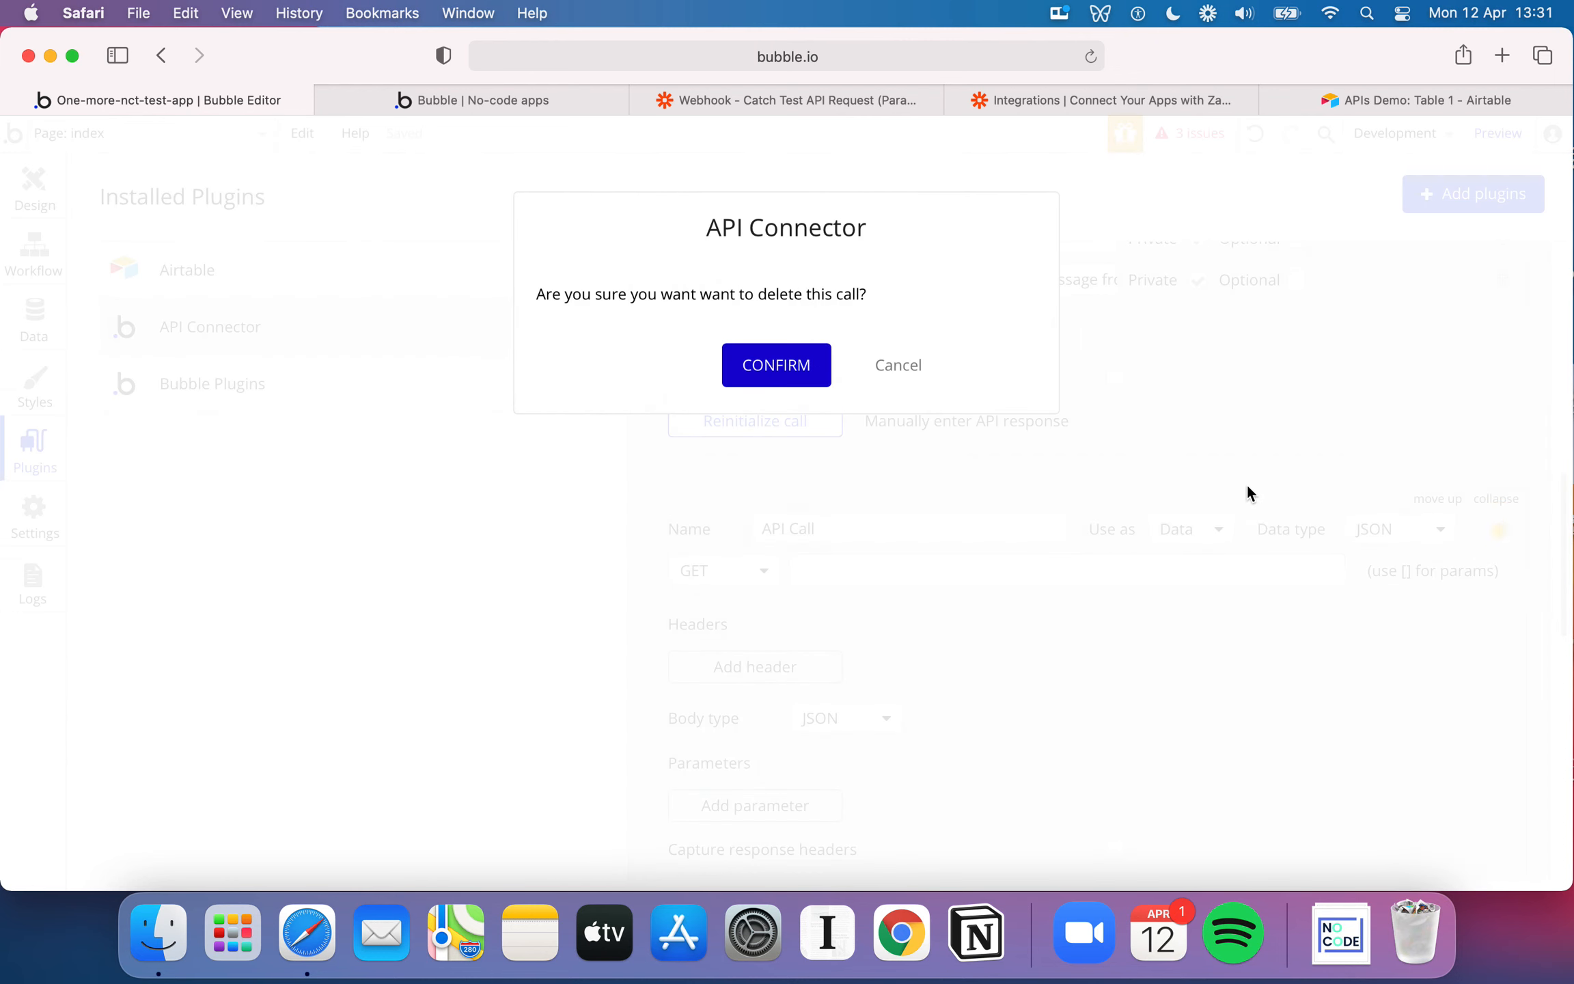
click(776, 365)
scroll(949, 429, up, 4)
scroll(1064, 633, down, 2)
scroll(1065, 636, up, 3)
scroll(1065, 636, up, 4)
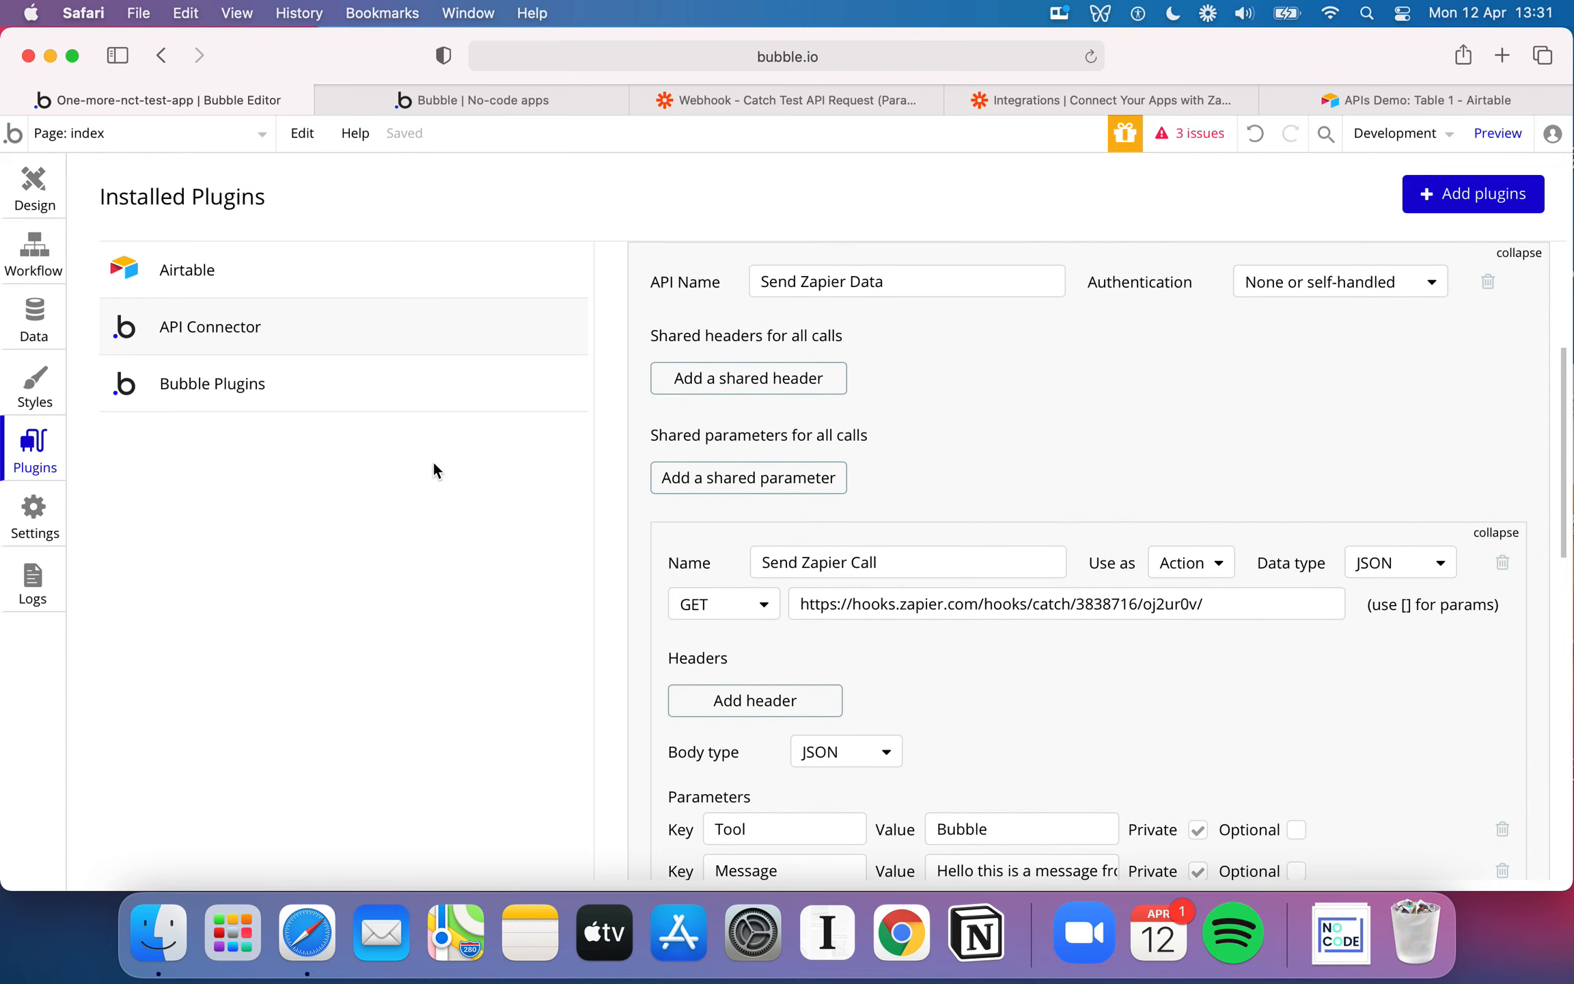
Add the Send Zapier Data - Send Zapier Call plugin action as step 2 of the Make an API Call button's workflow
click(29, 262)
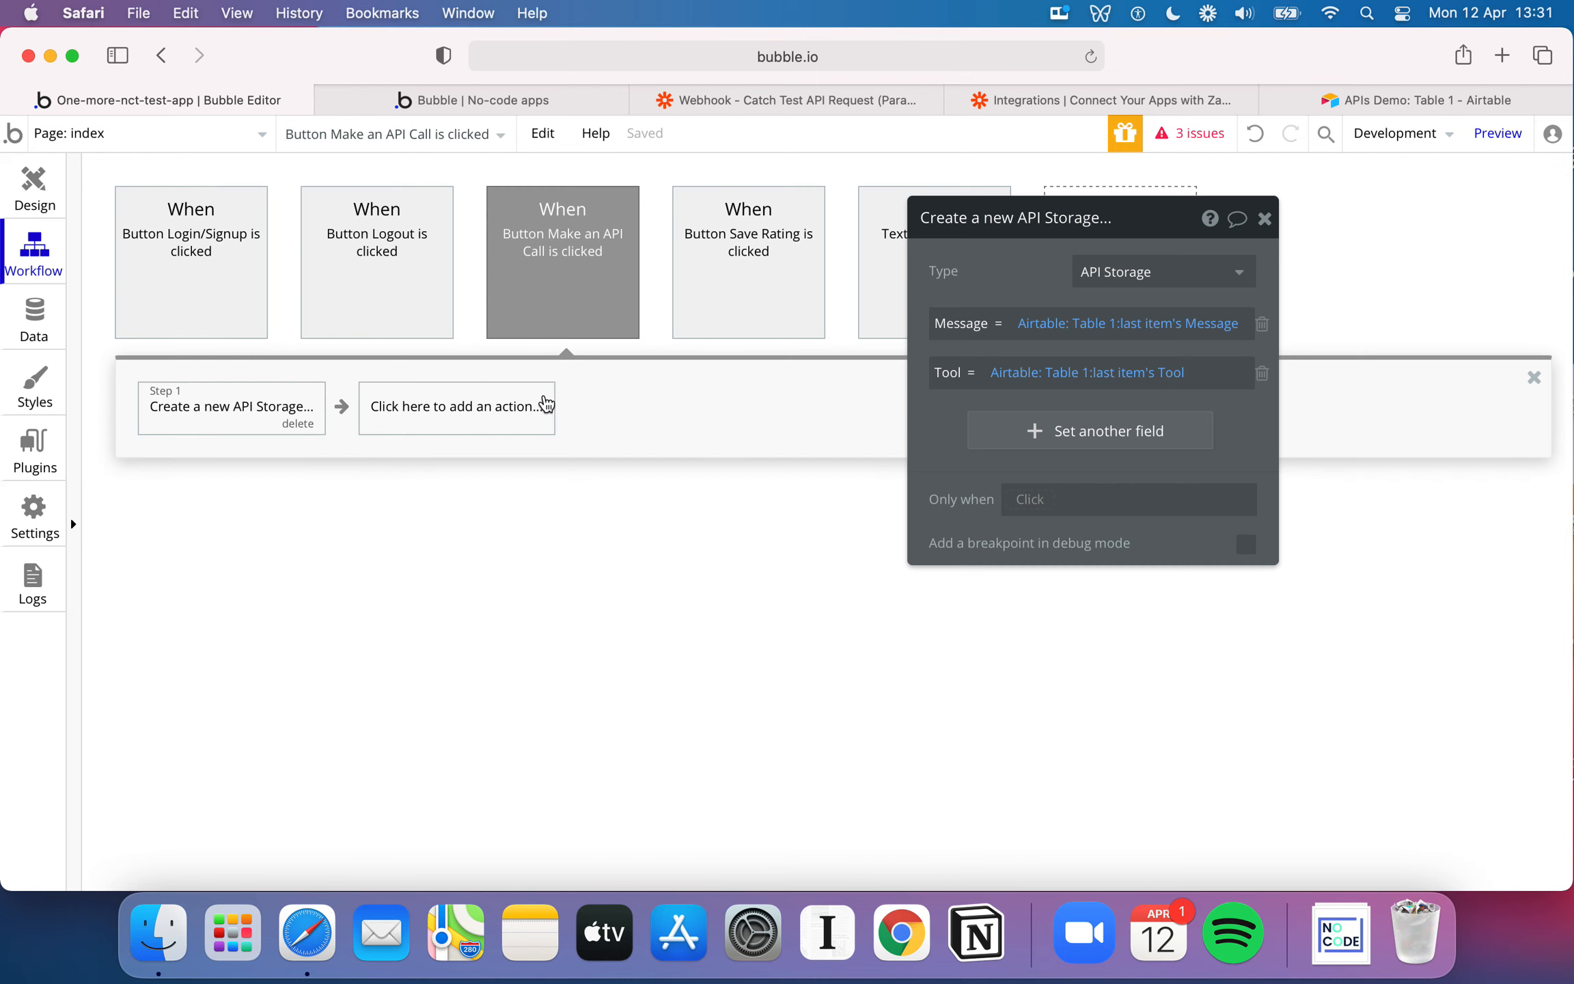
click(610, 515)
click(495, 427)
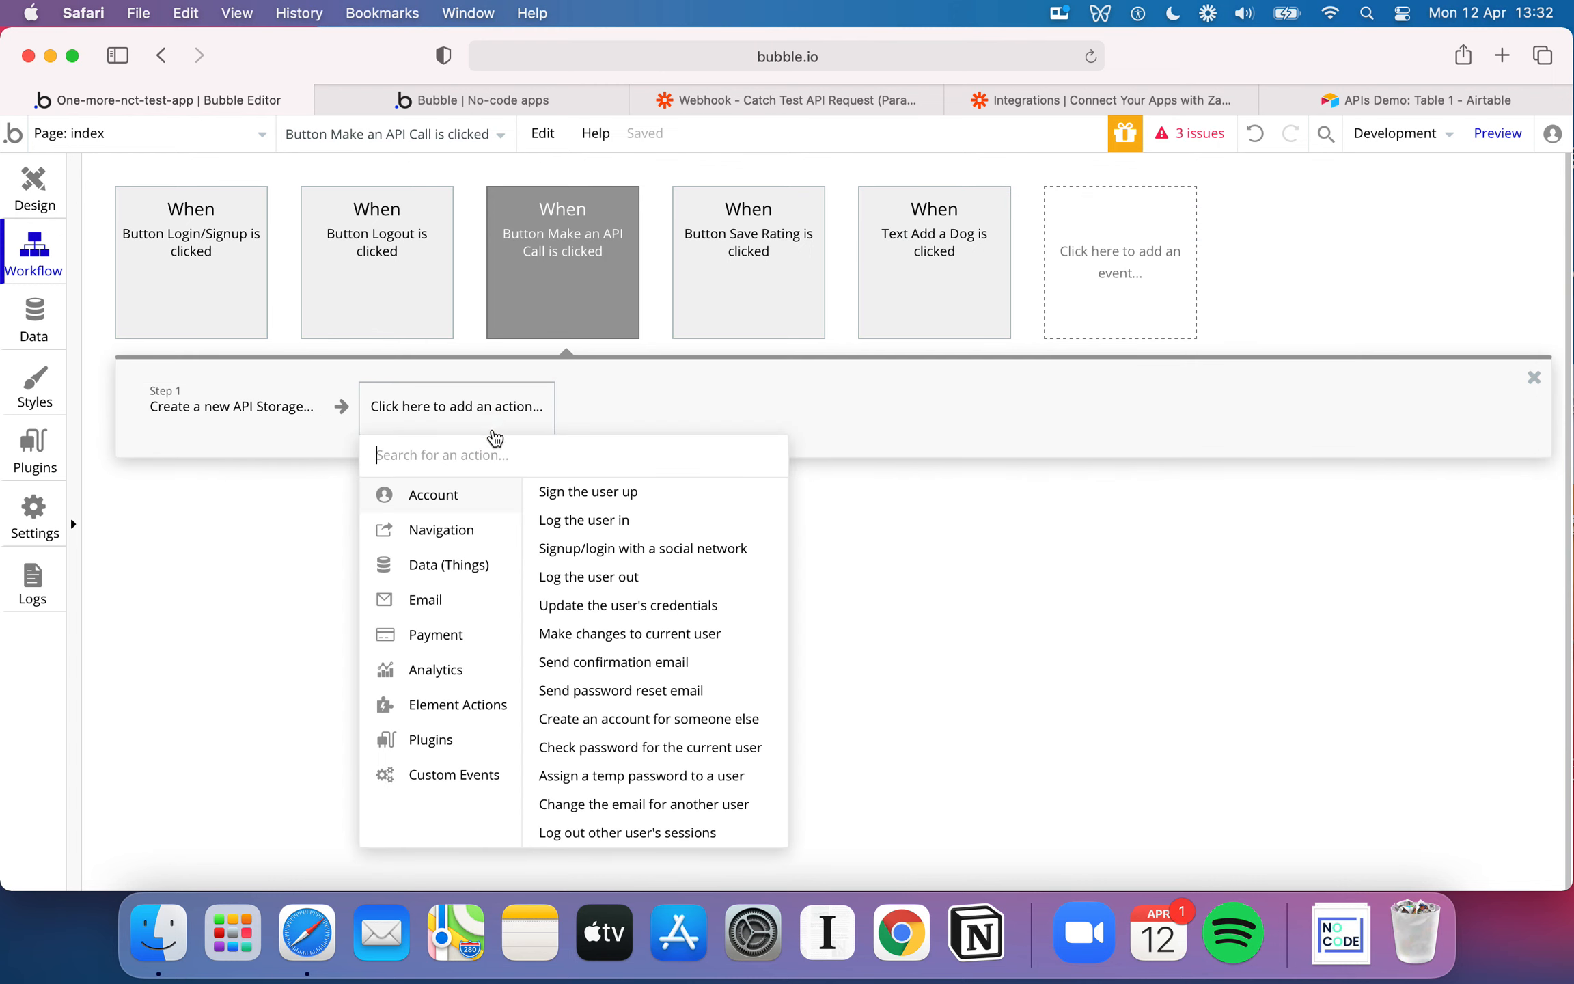
click(446, 740)
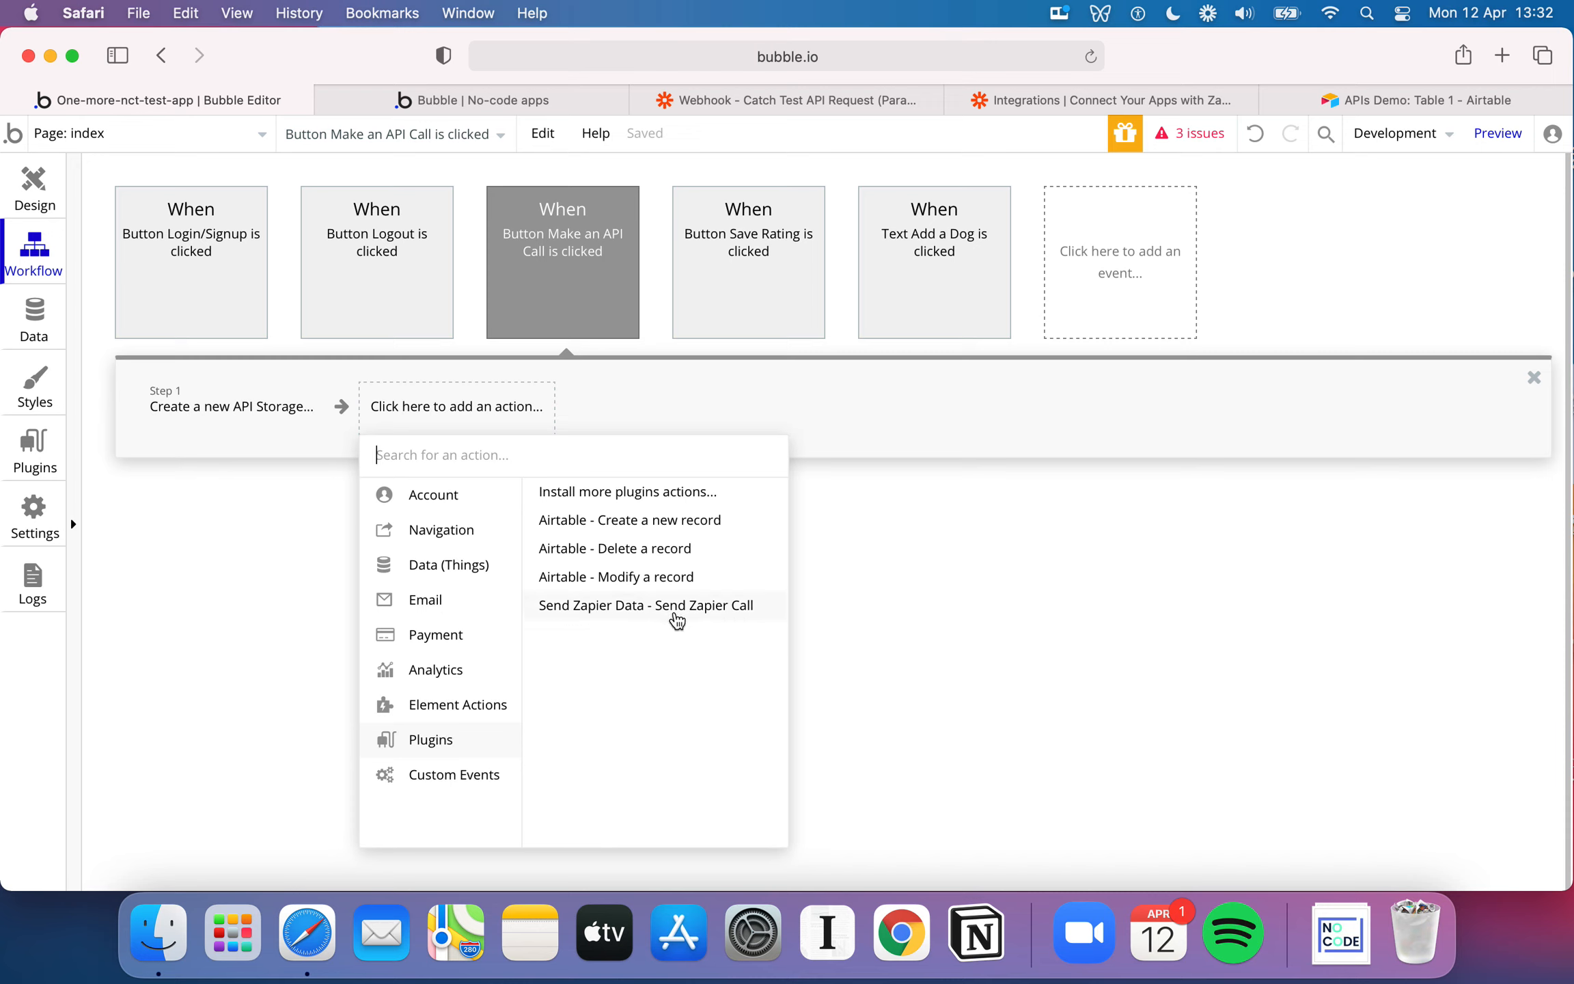
click(736, 612)
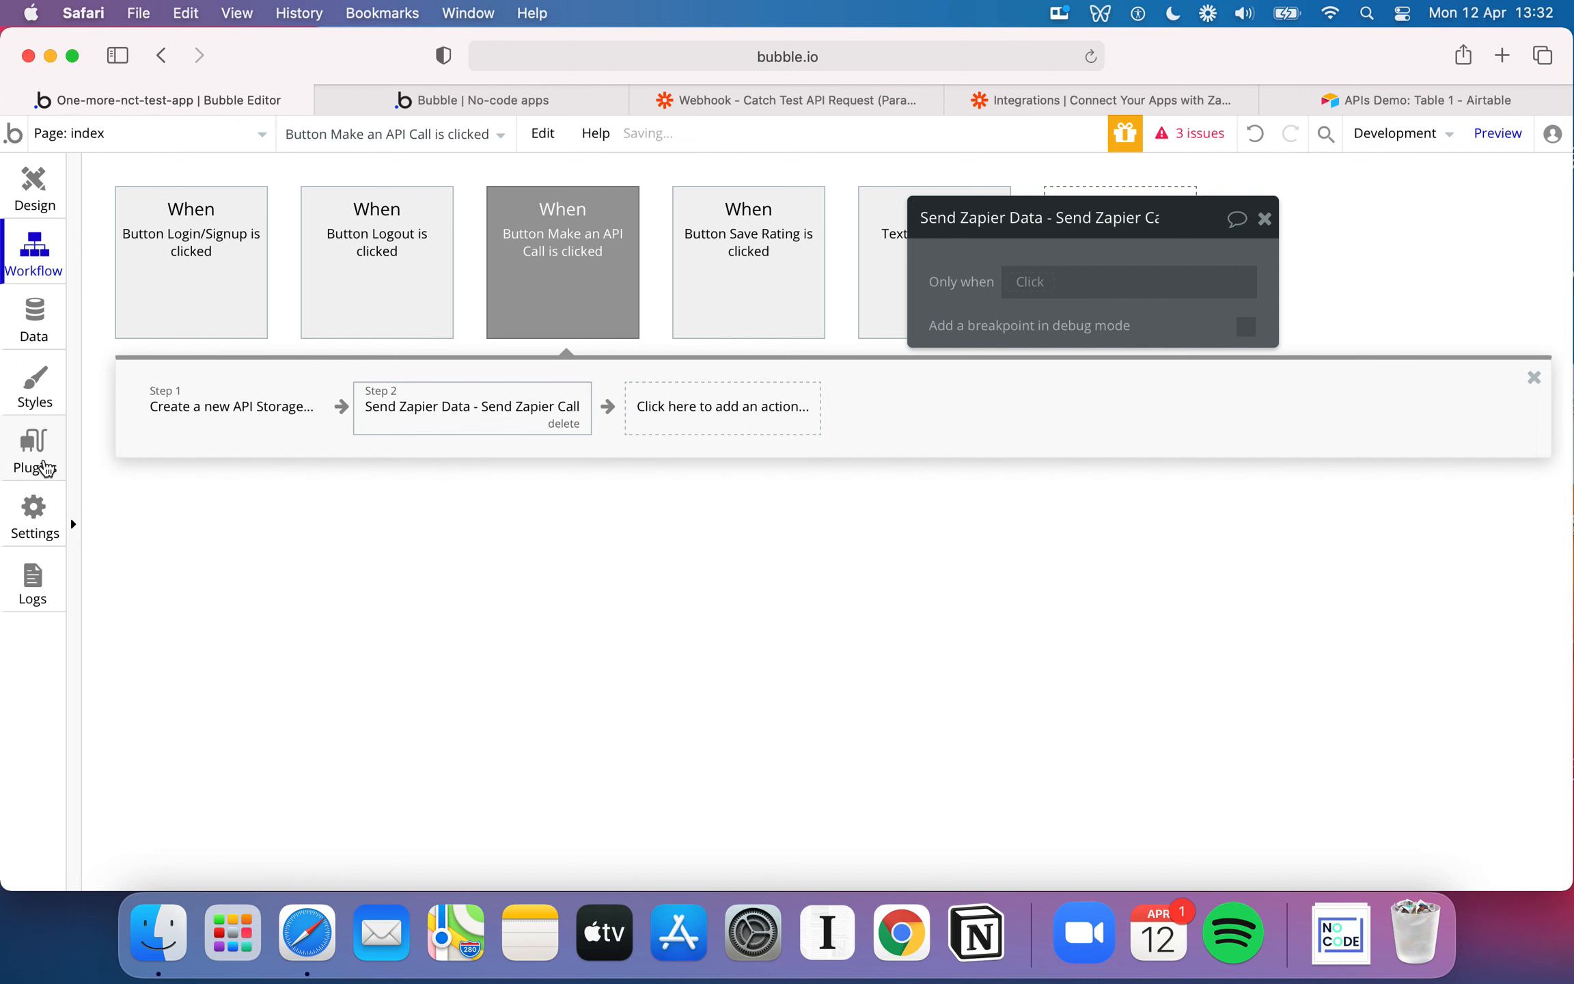
Compare the API and call names in the API Connector with the second action of the Make an API Call workflow
click(34, 447)
scroll(848, 470, down, 1)
scroll(848, 470, up, 2)
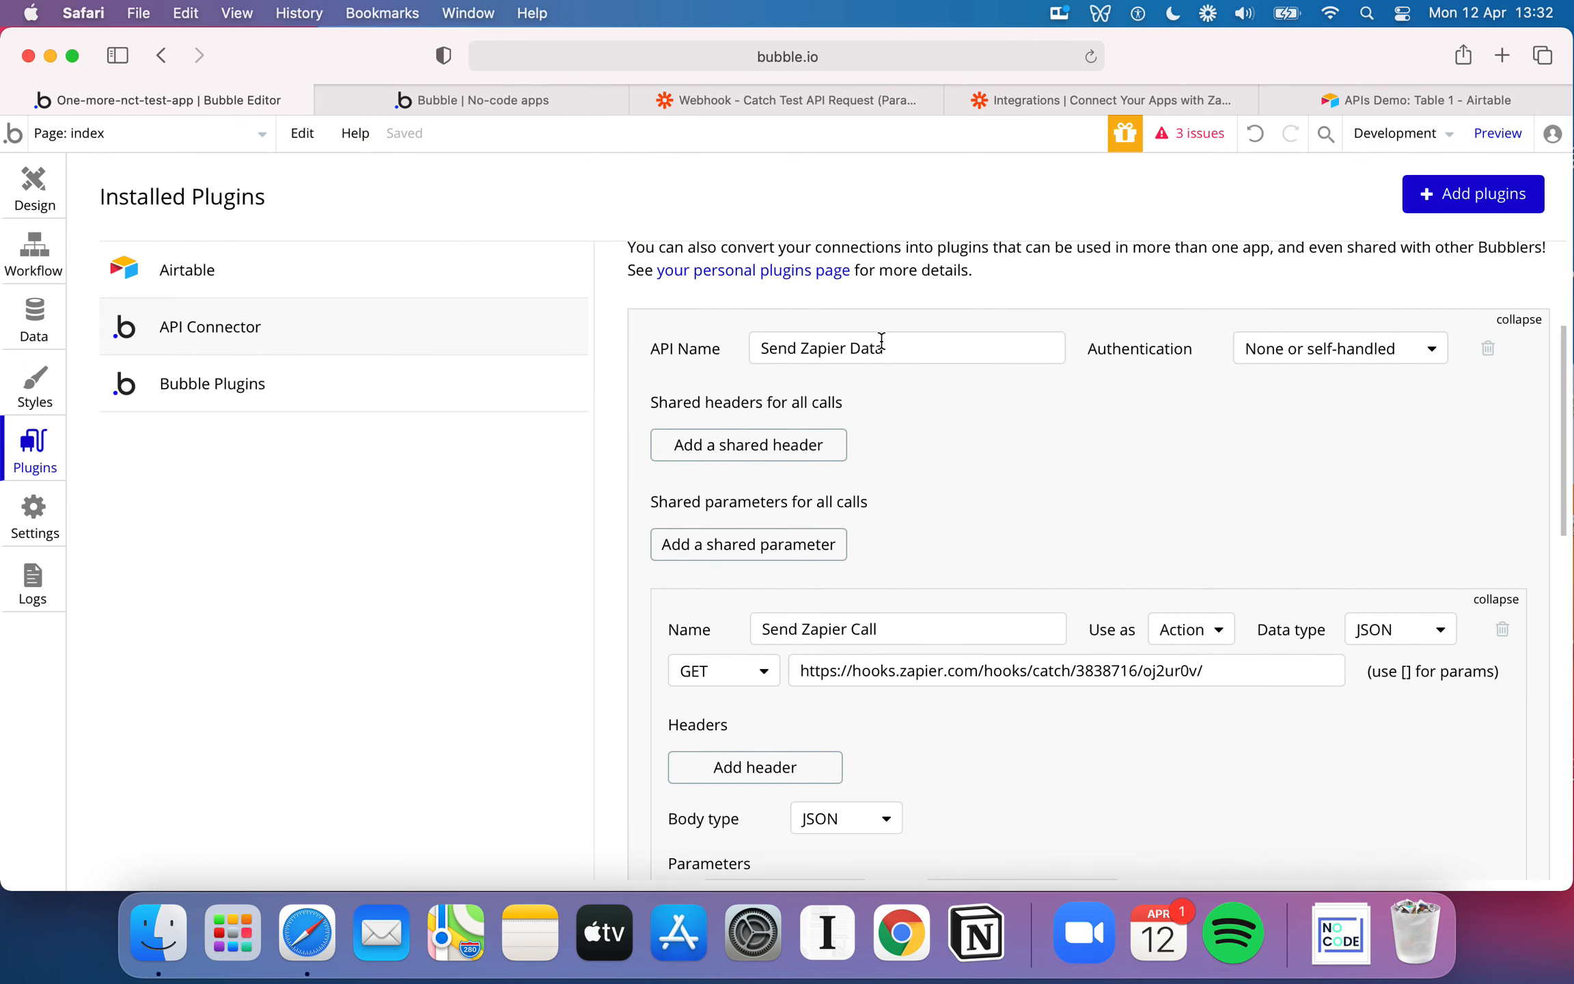
scroll(780, 398, up, 2)
scroll(969, 504, down, 8)
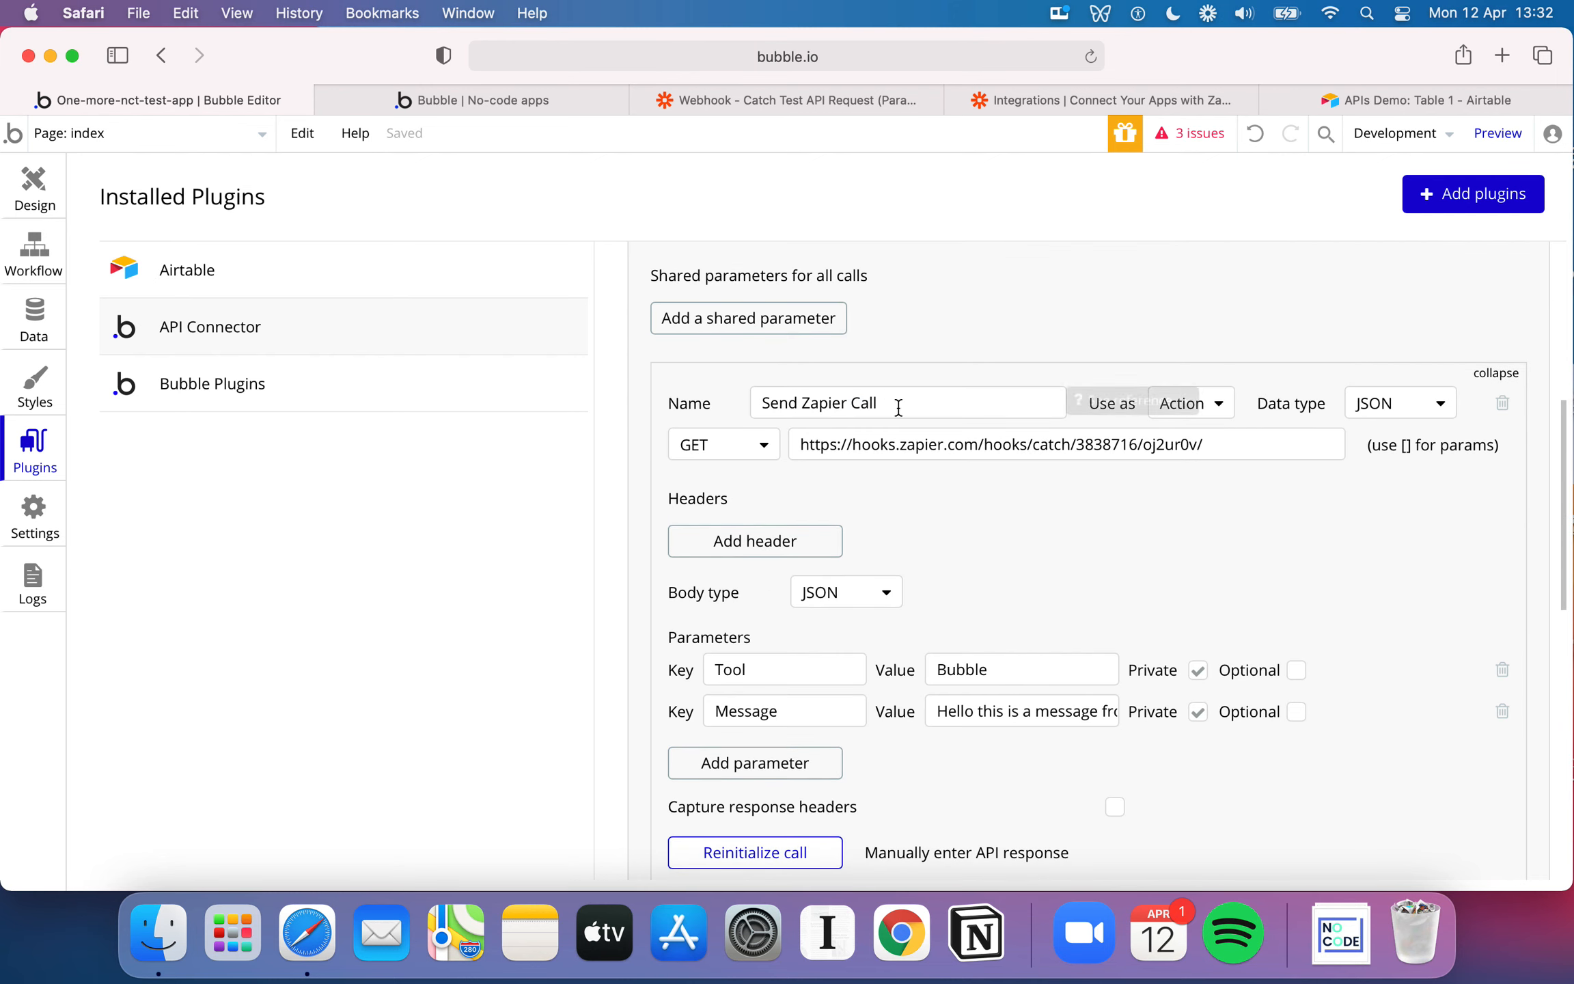
scroll(885, 414, down, 7)
scroll(855, 613, down, 2)
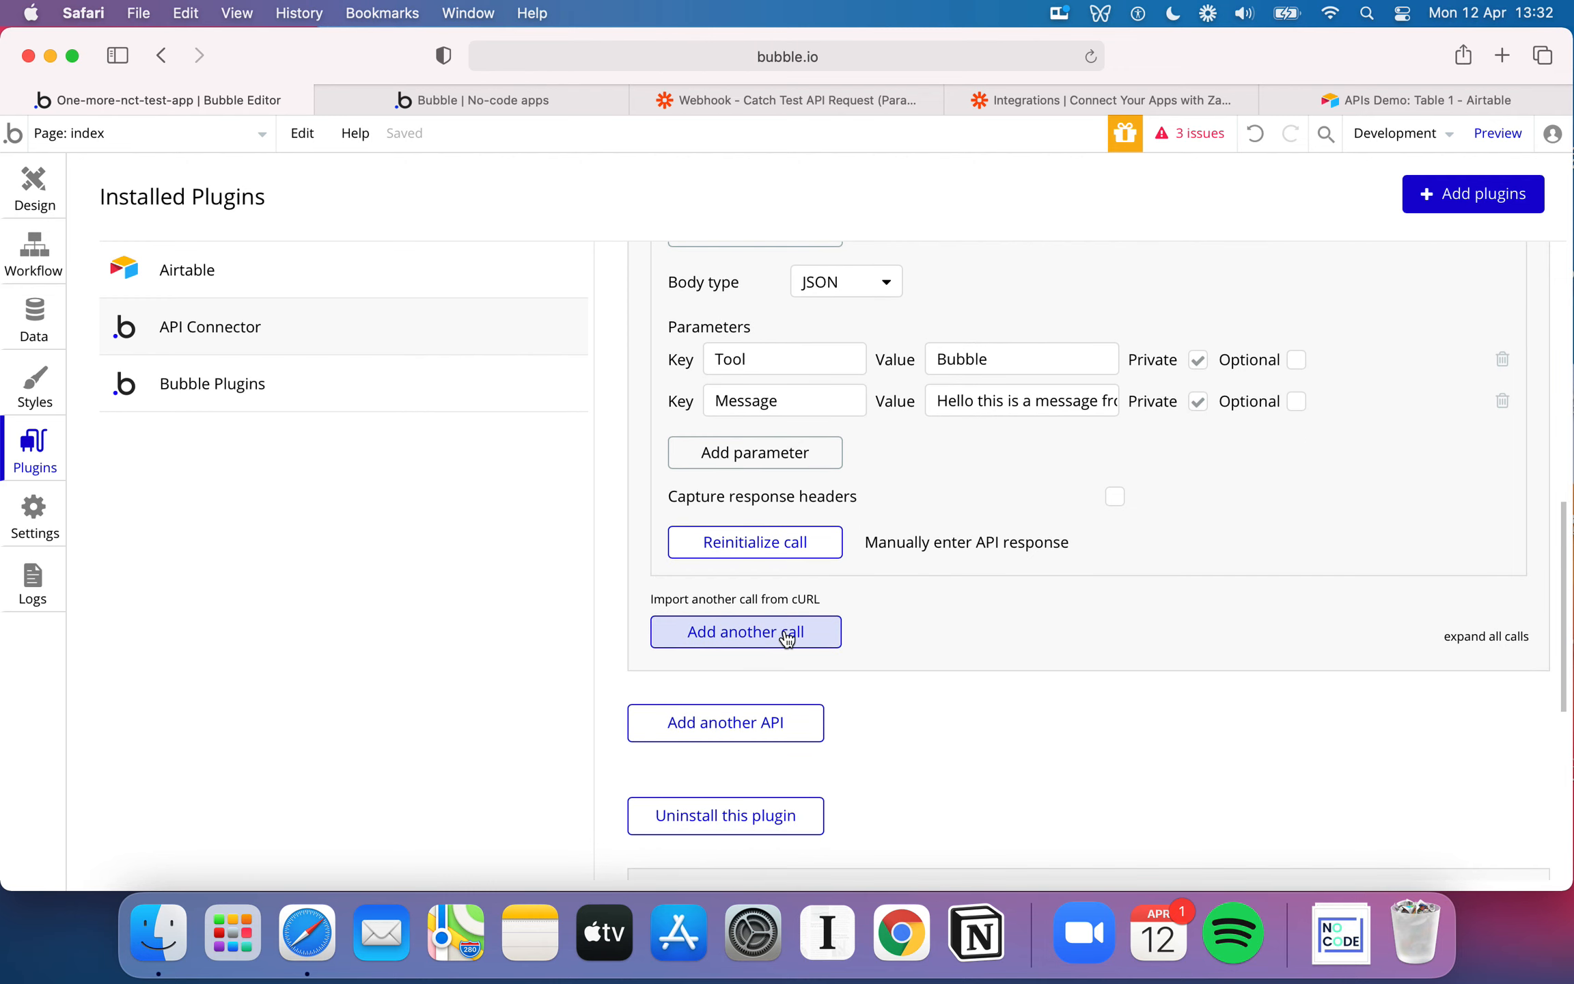
click(30, 254)
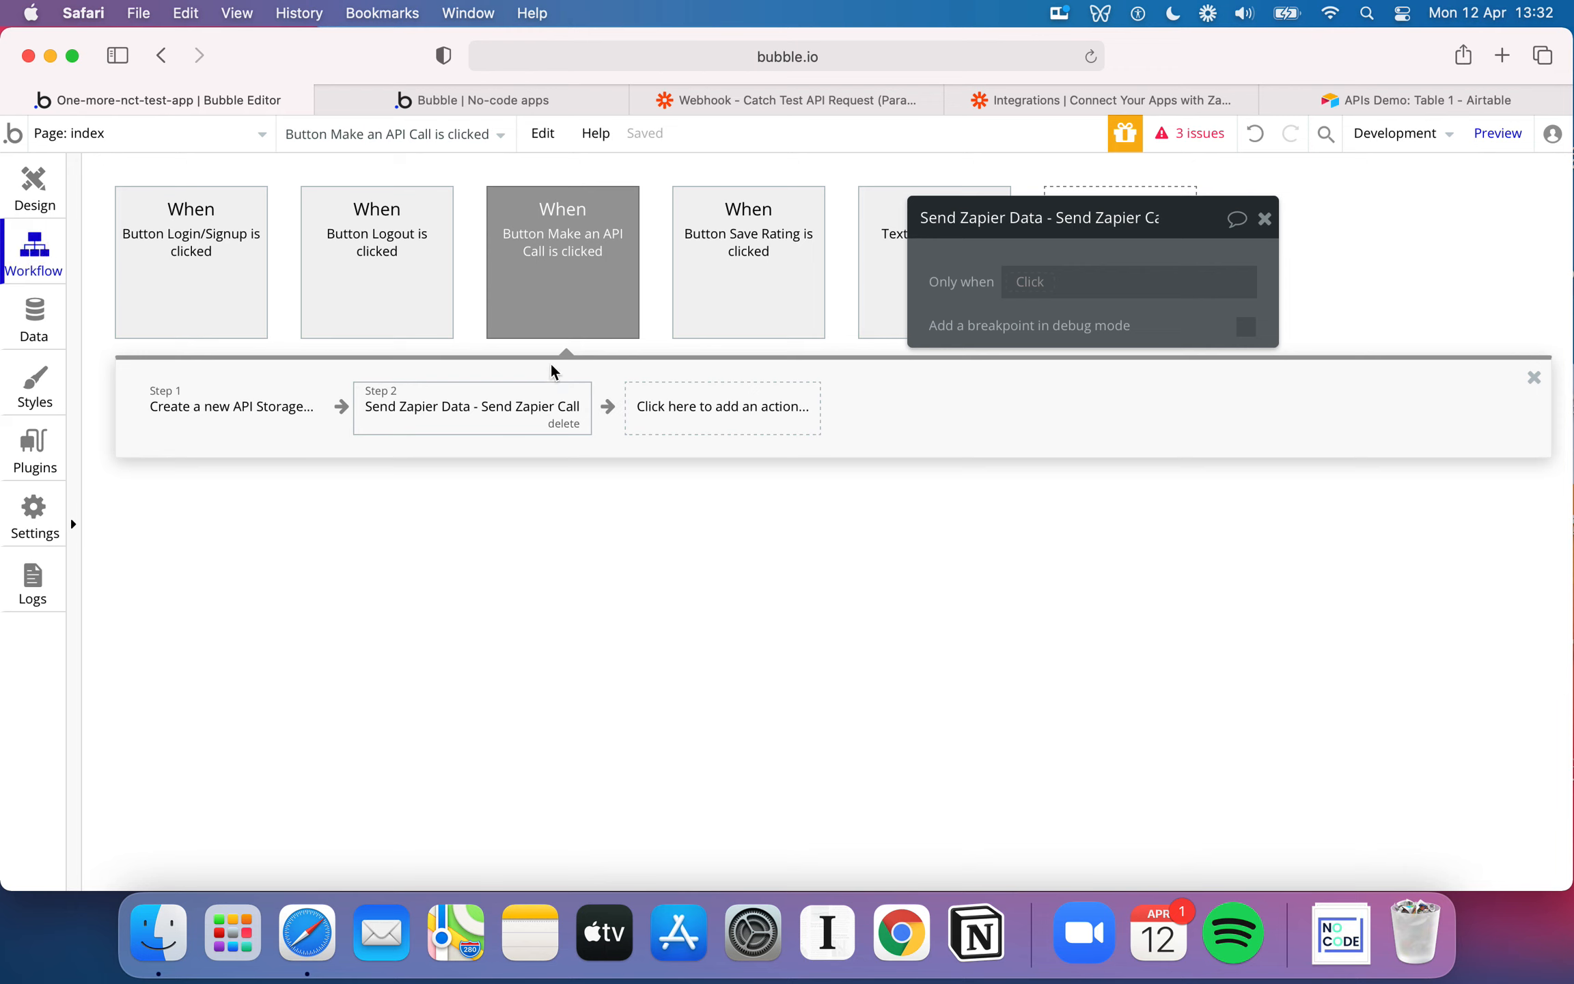
click(461, 410)
click(502, 418)
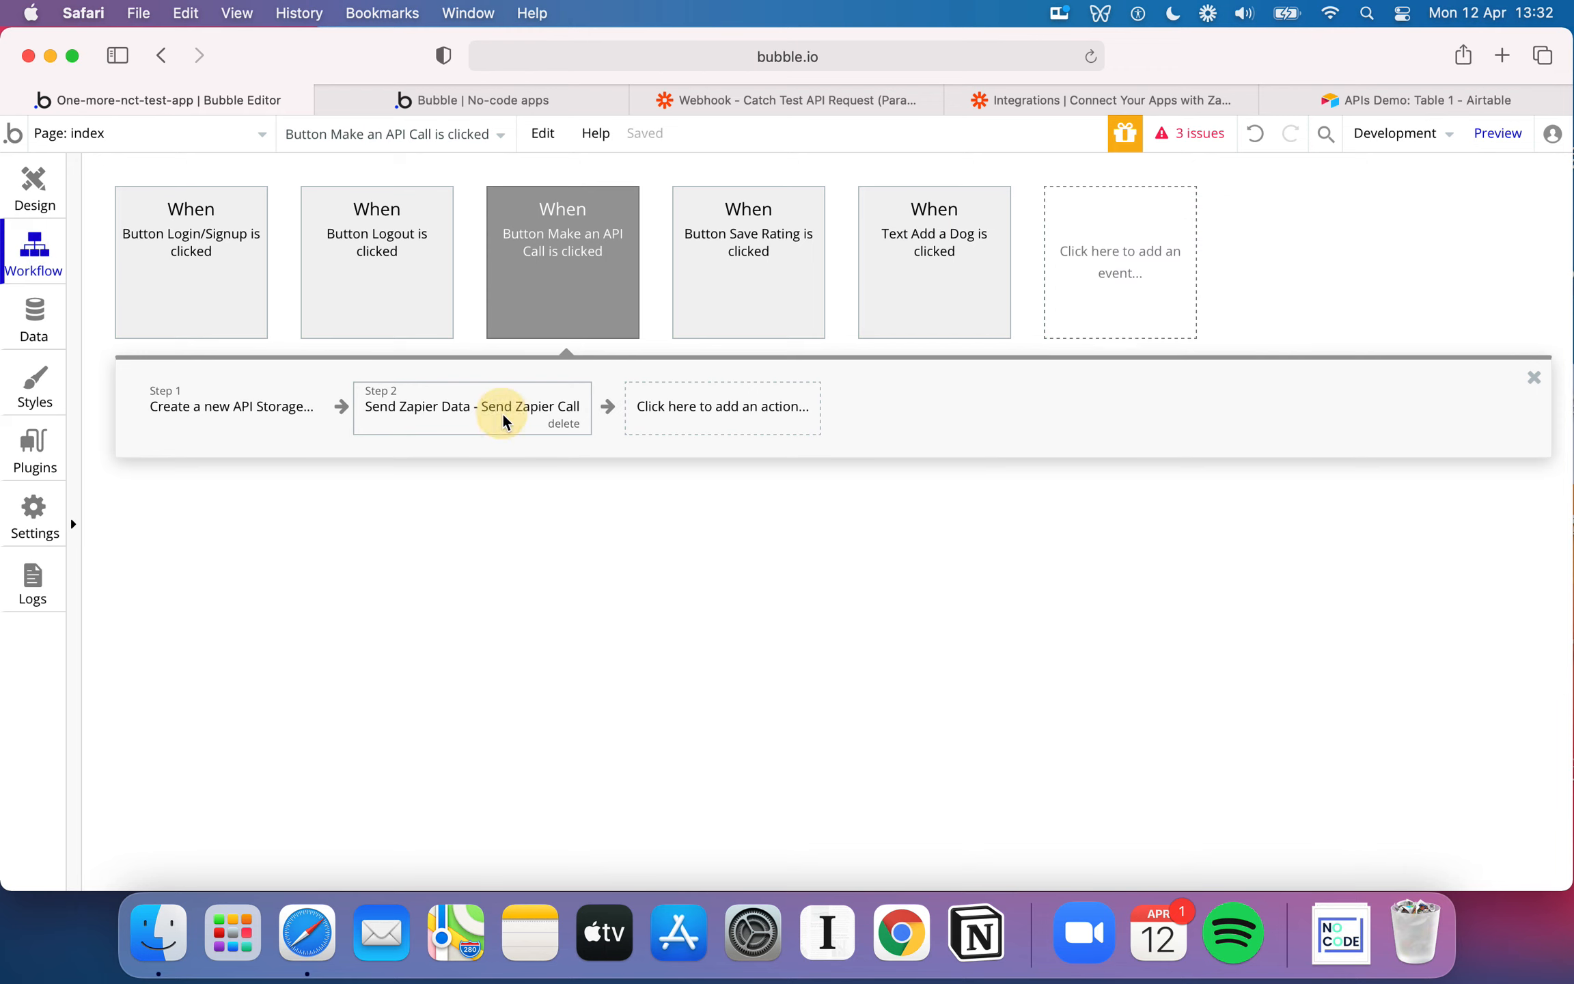
click(518, 412)
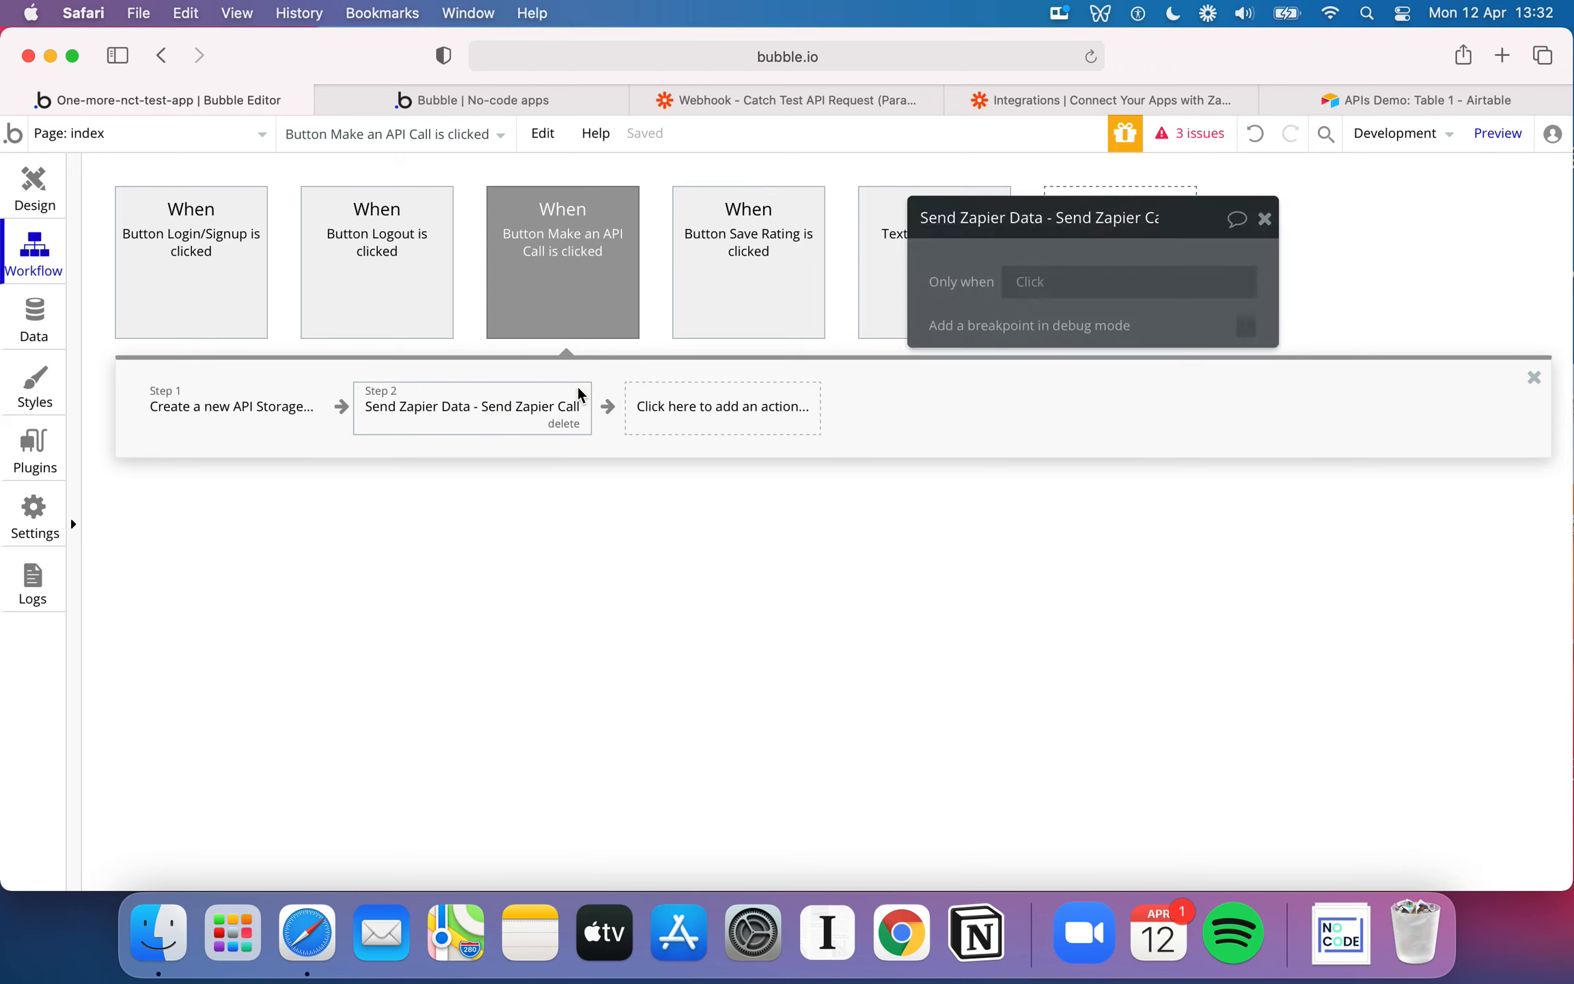
Delete the Send Zapier Data - Send Zapier Call action from the workflow, add it again and close its properties
click(564, 423)
click(457, 410)
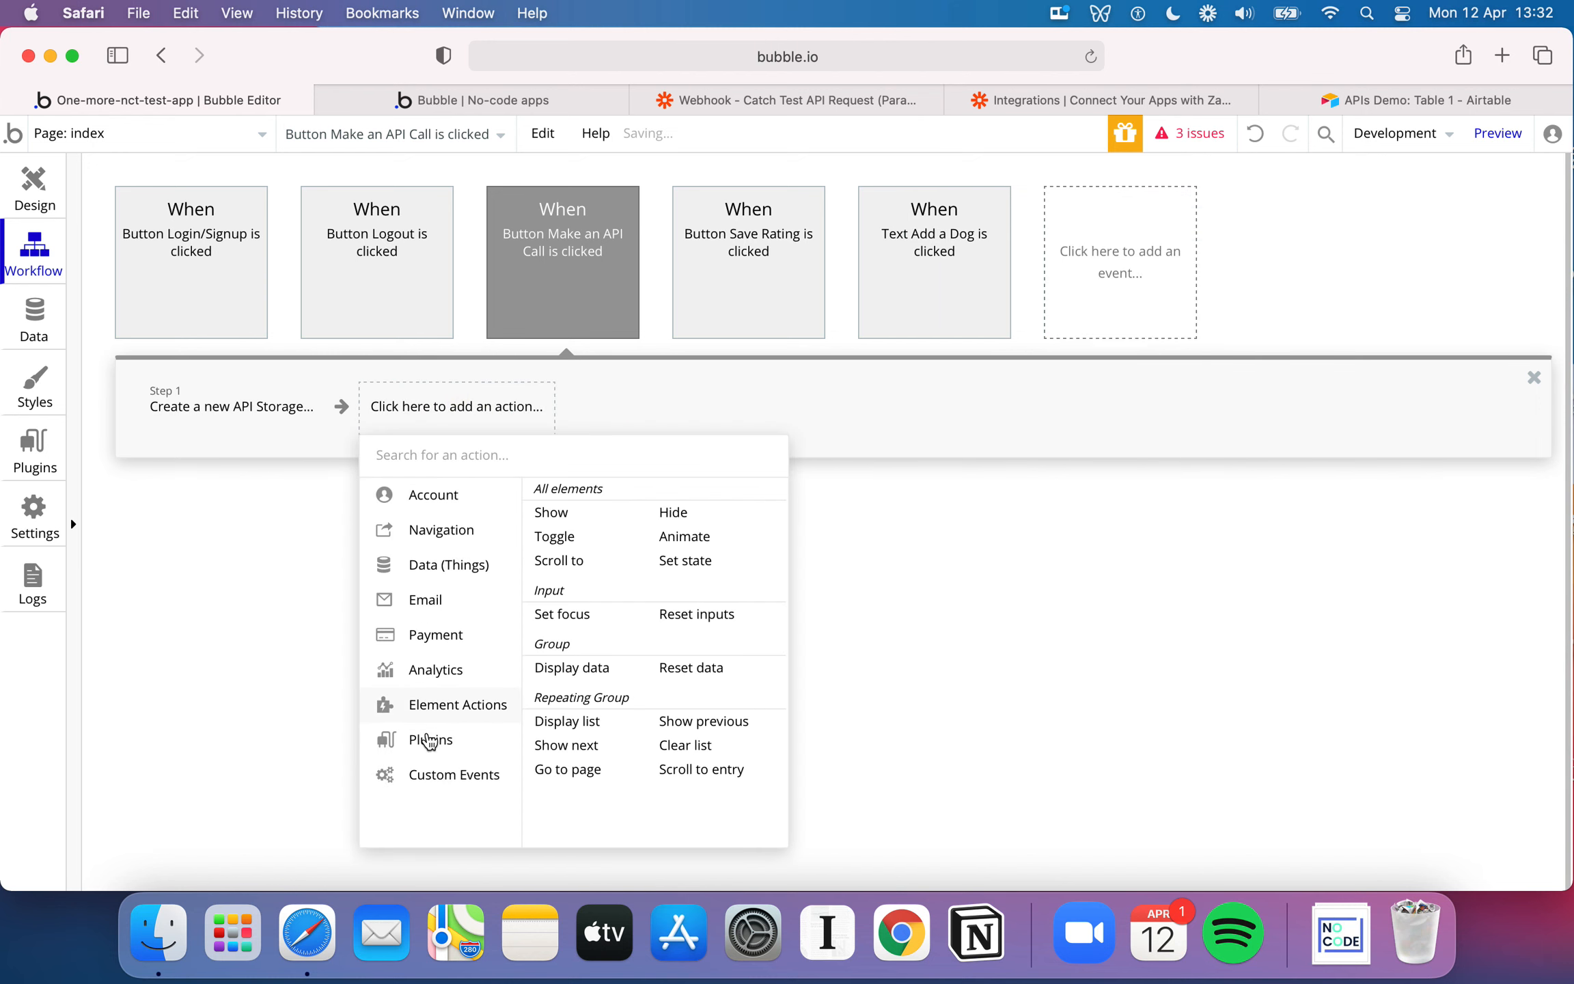
mouse_move(430, 739)
click(663, 608)
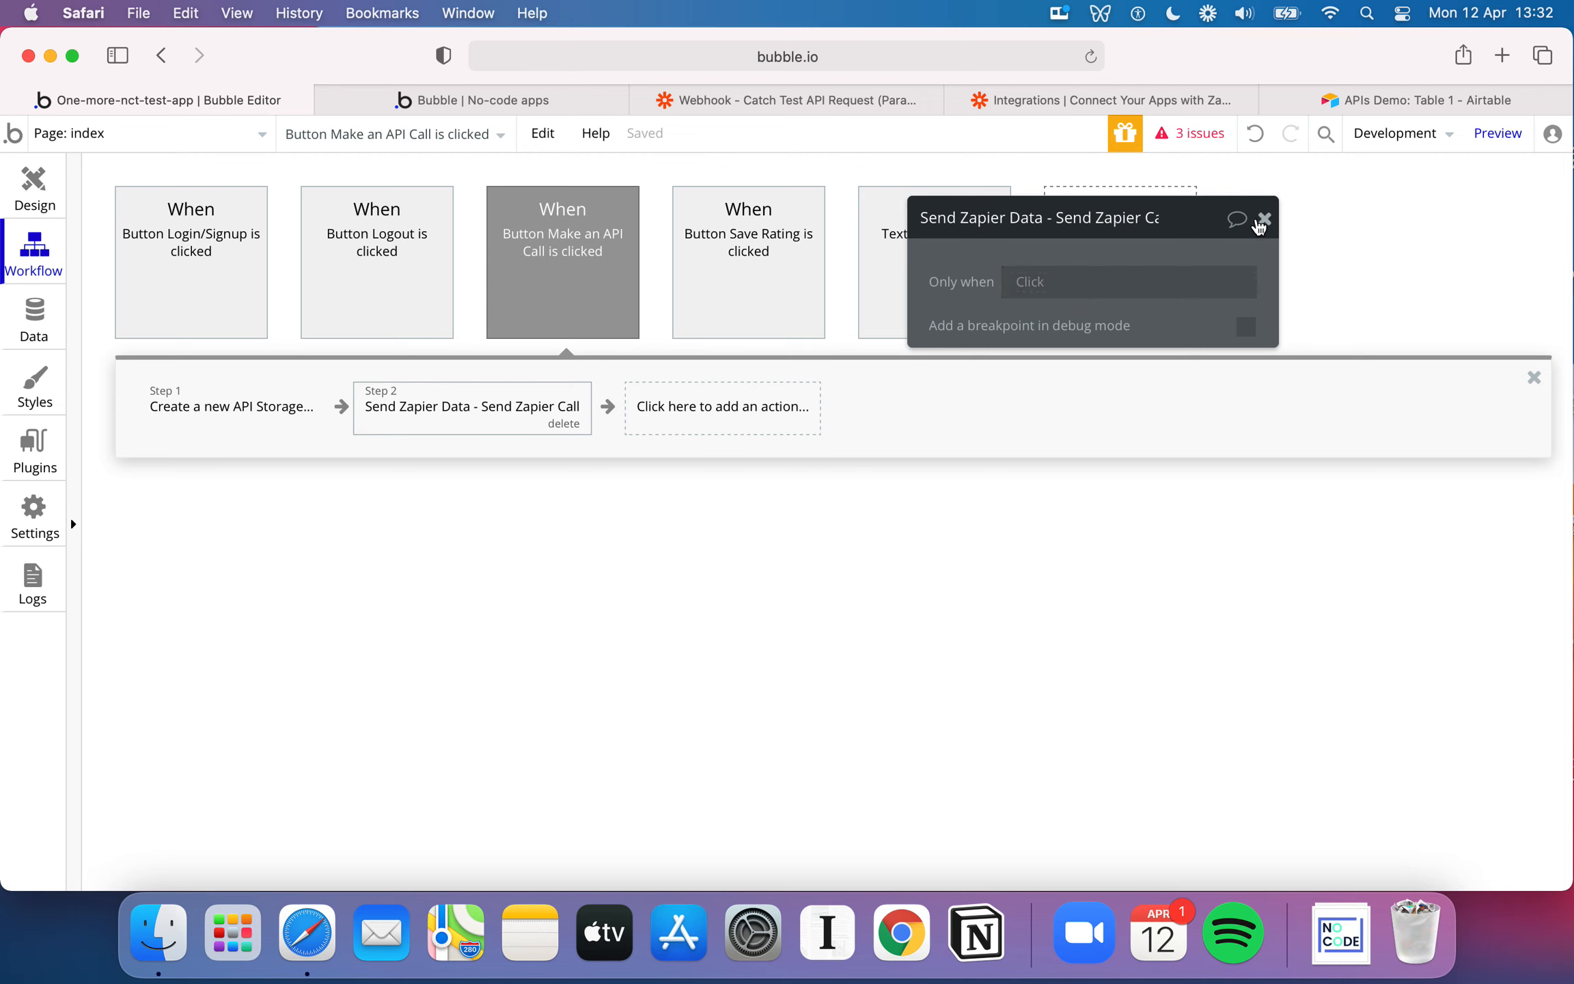
click(1265, 219)
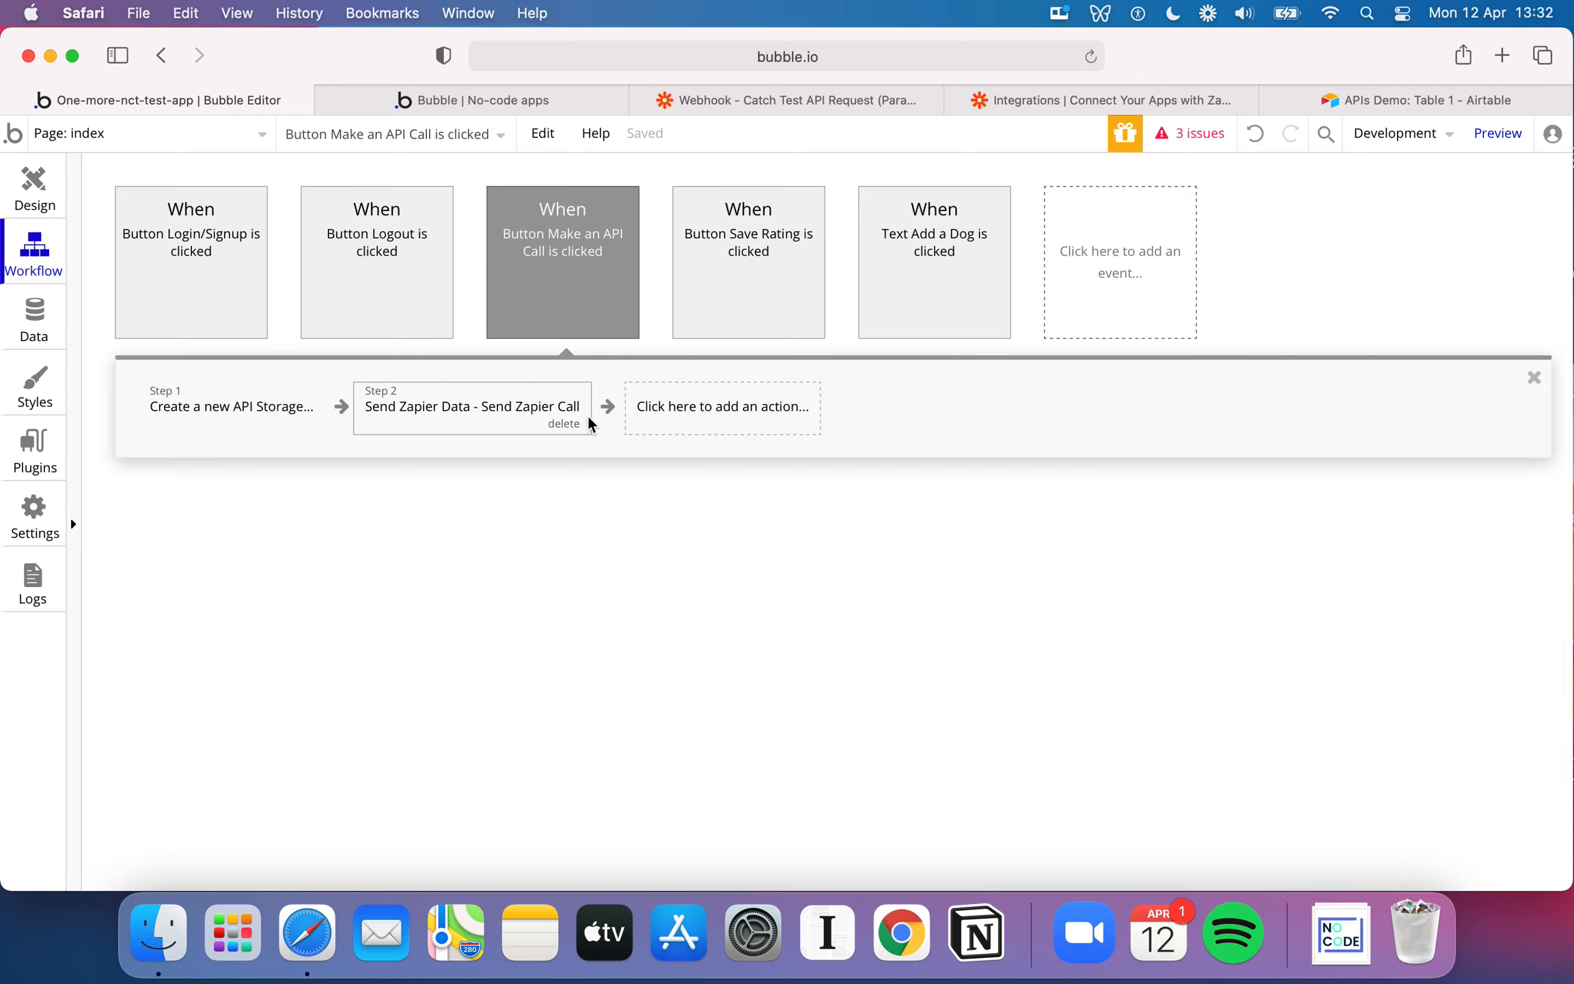
Delete the Create a new API Storage action from the Make an API Call button's workflow
click(273, 413)
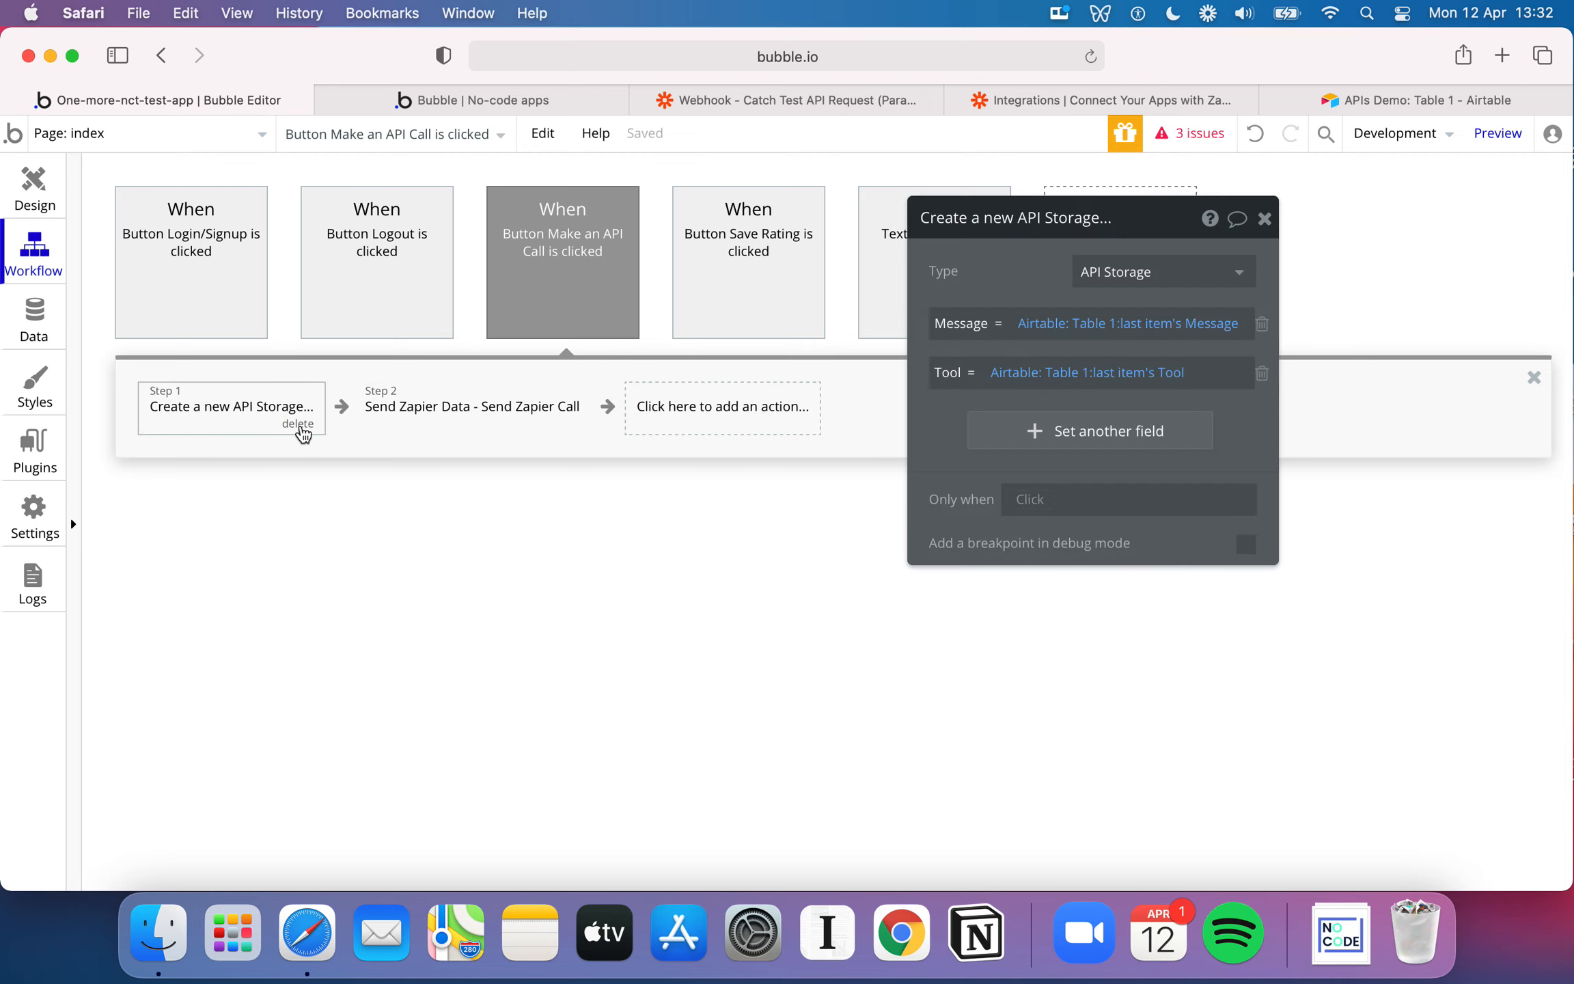
click(300, 424)
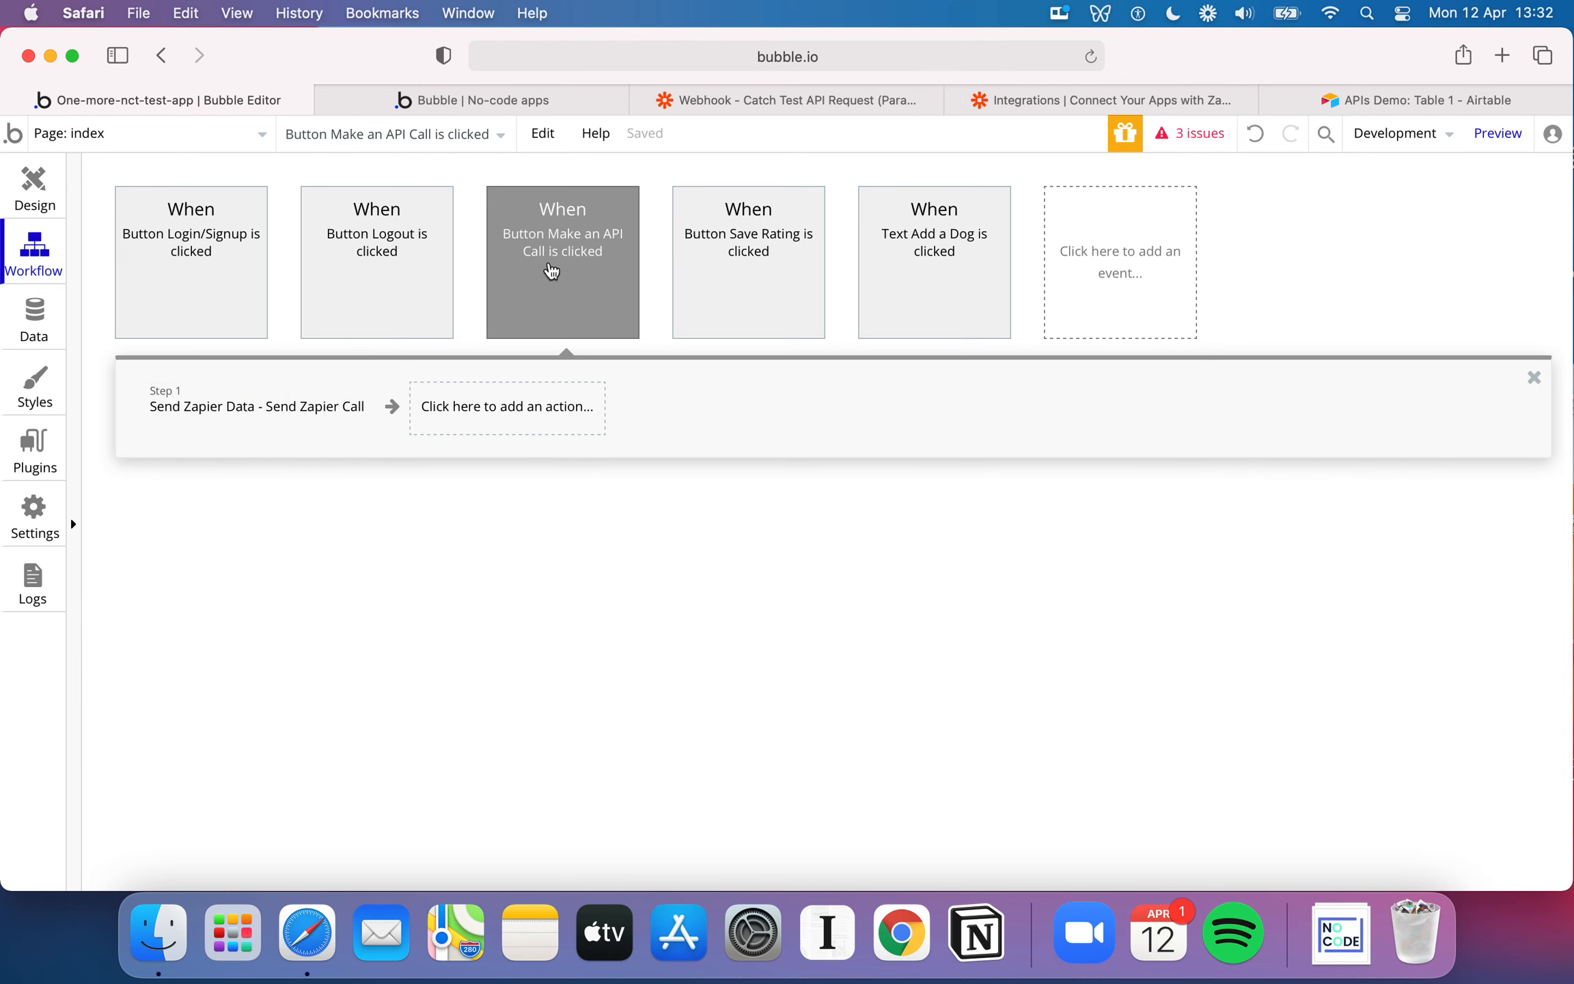
Switch to Airtable and delete the two Bubble records in rows 9 and 10 of the APIs Demo table
click(1431, 96)
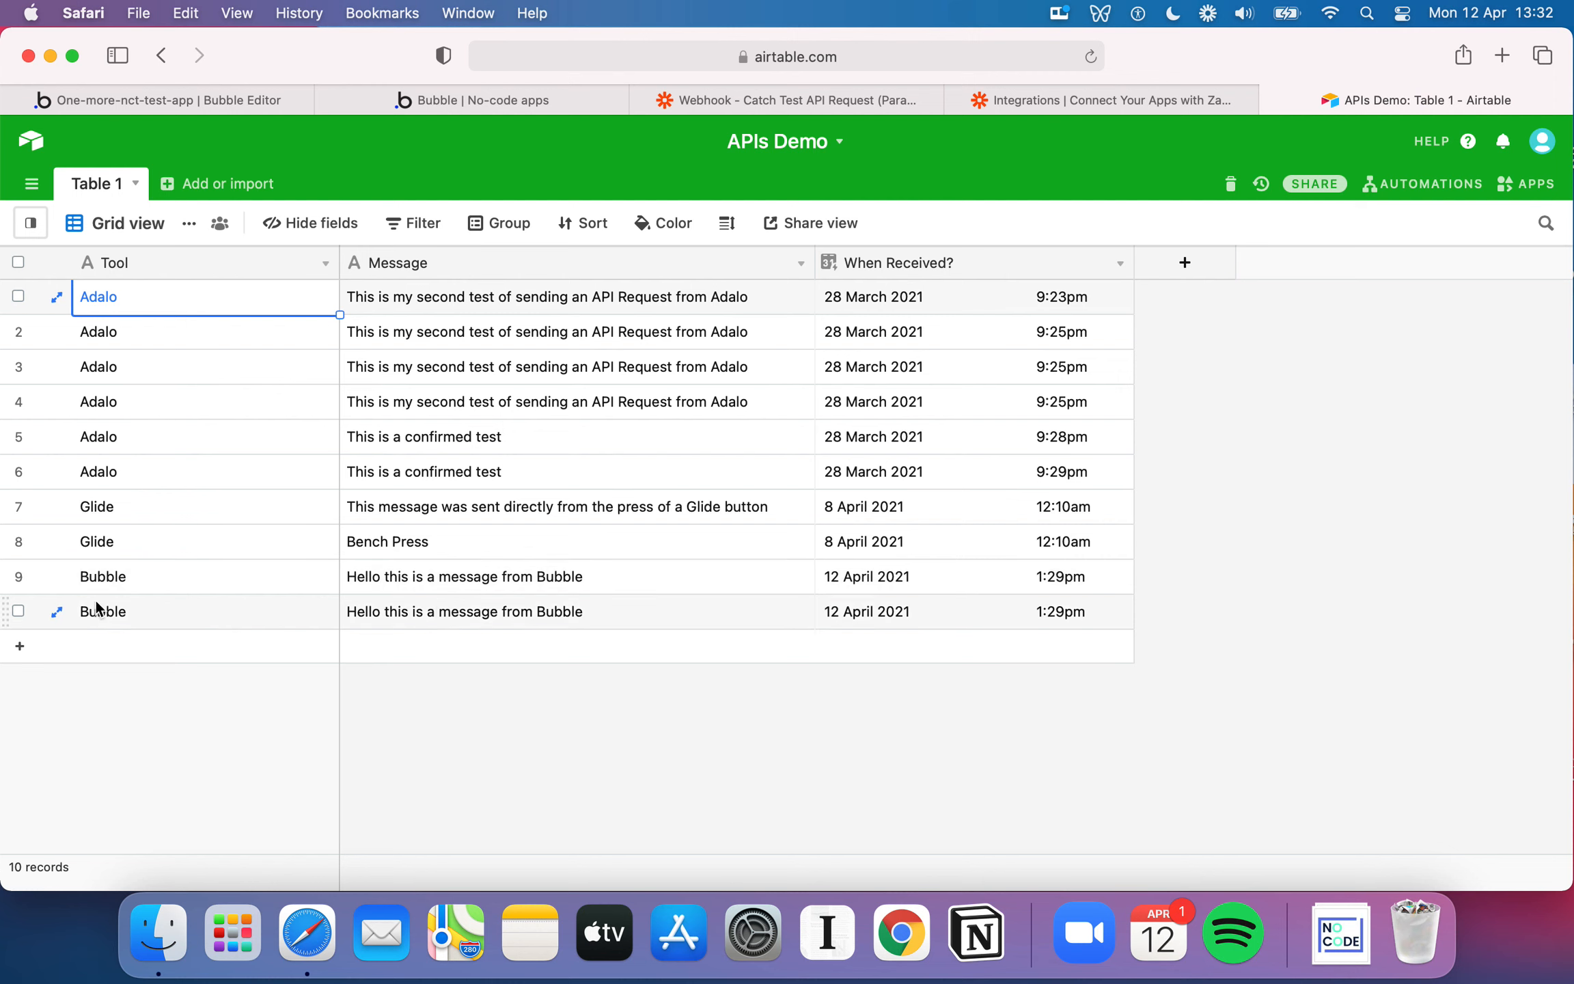
click(530, 598)
click(567, 575)
click(580, 618)
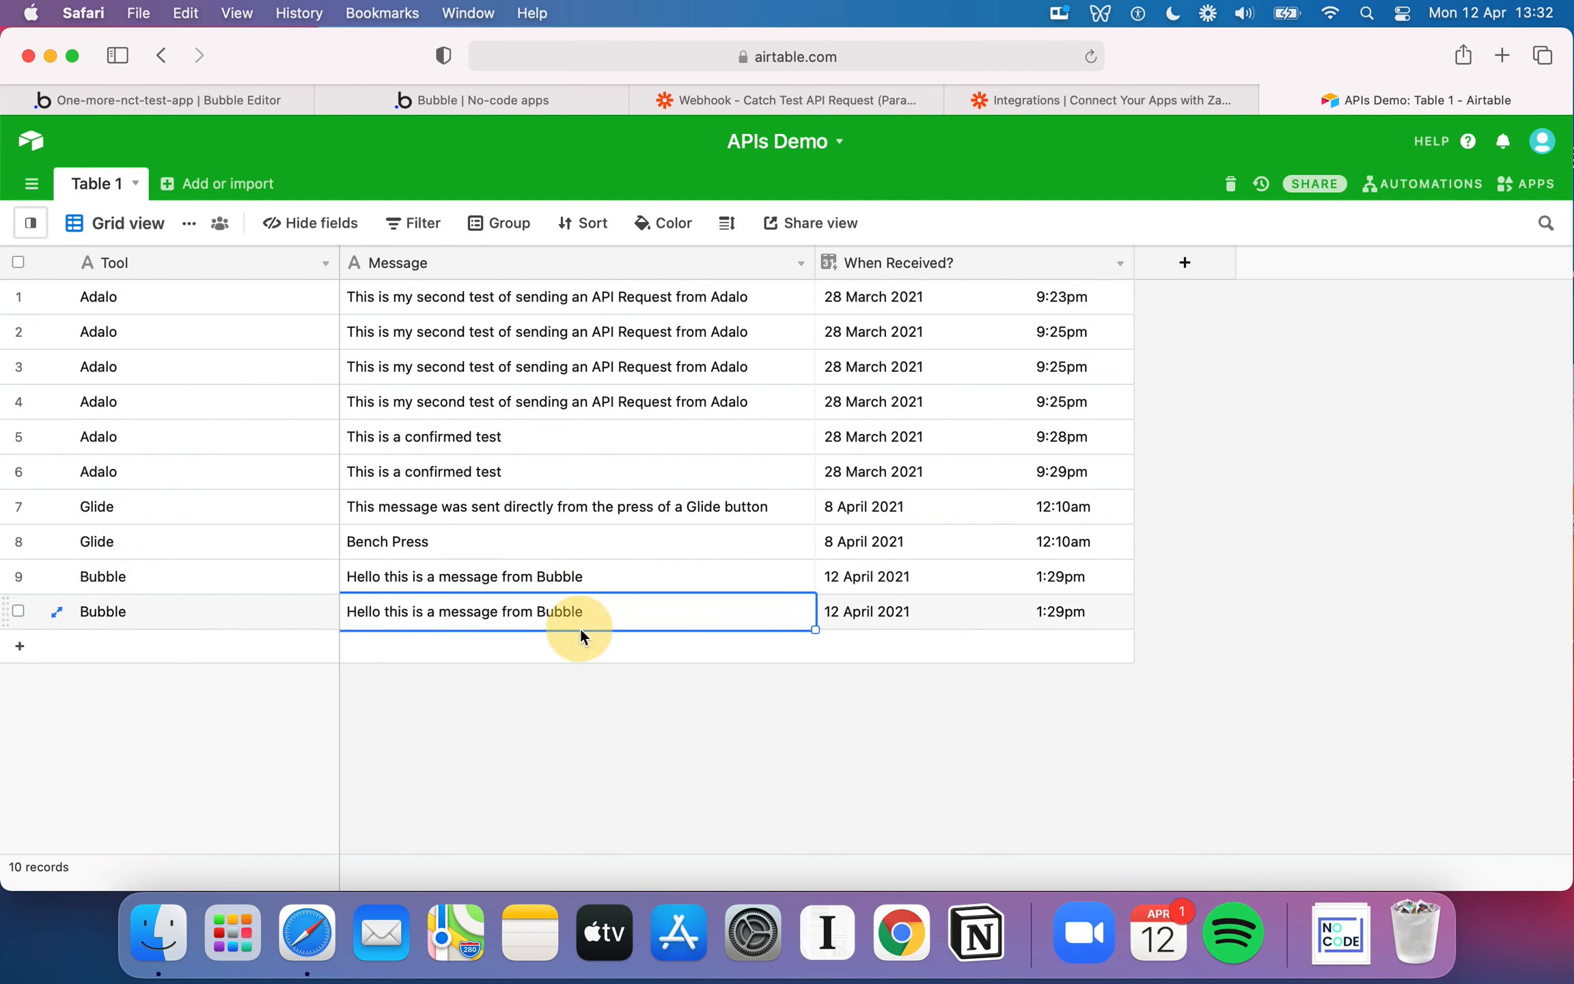
click(18, 577)
click(19, 610)
right_click(19, 611)
click(122, 664)
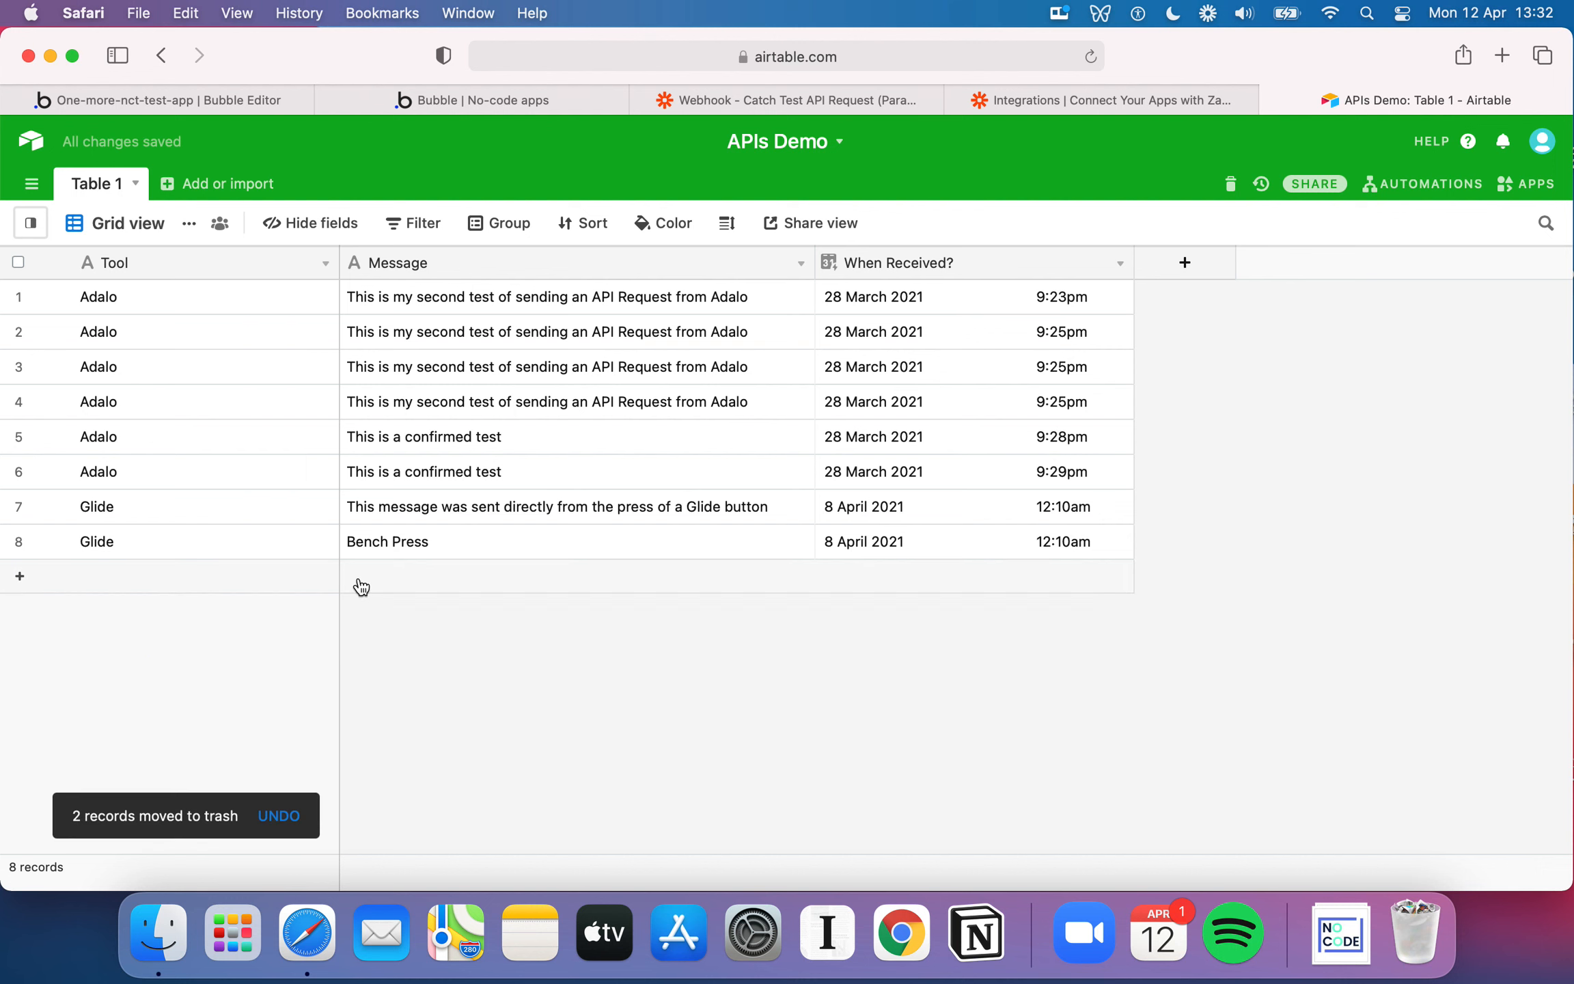
Return to Bubble, refresh the app preview and run its Make an API Call button
click(231, 100)
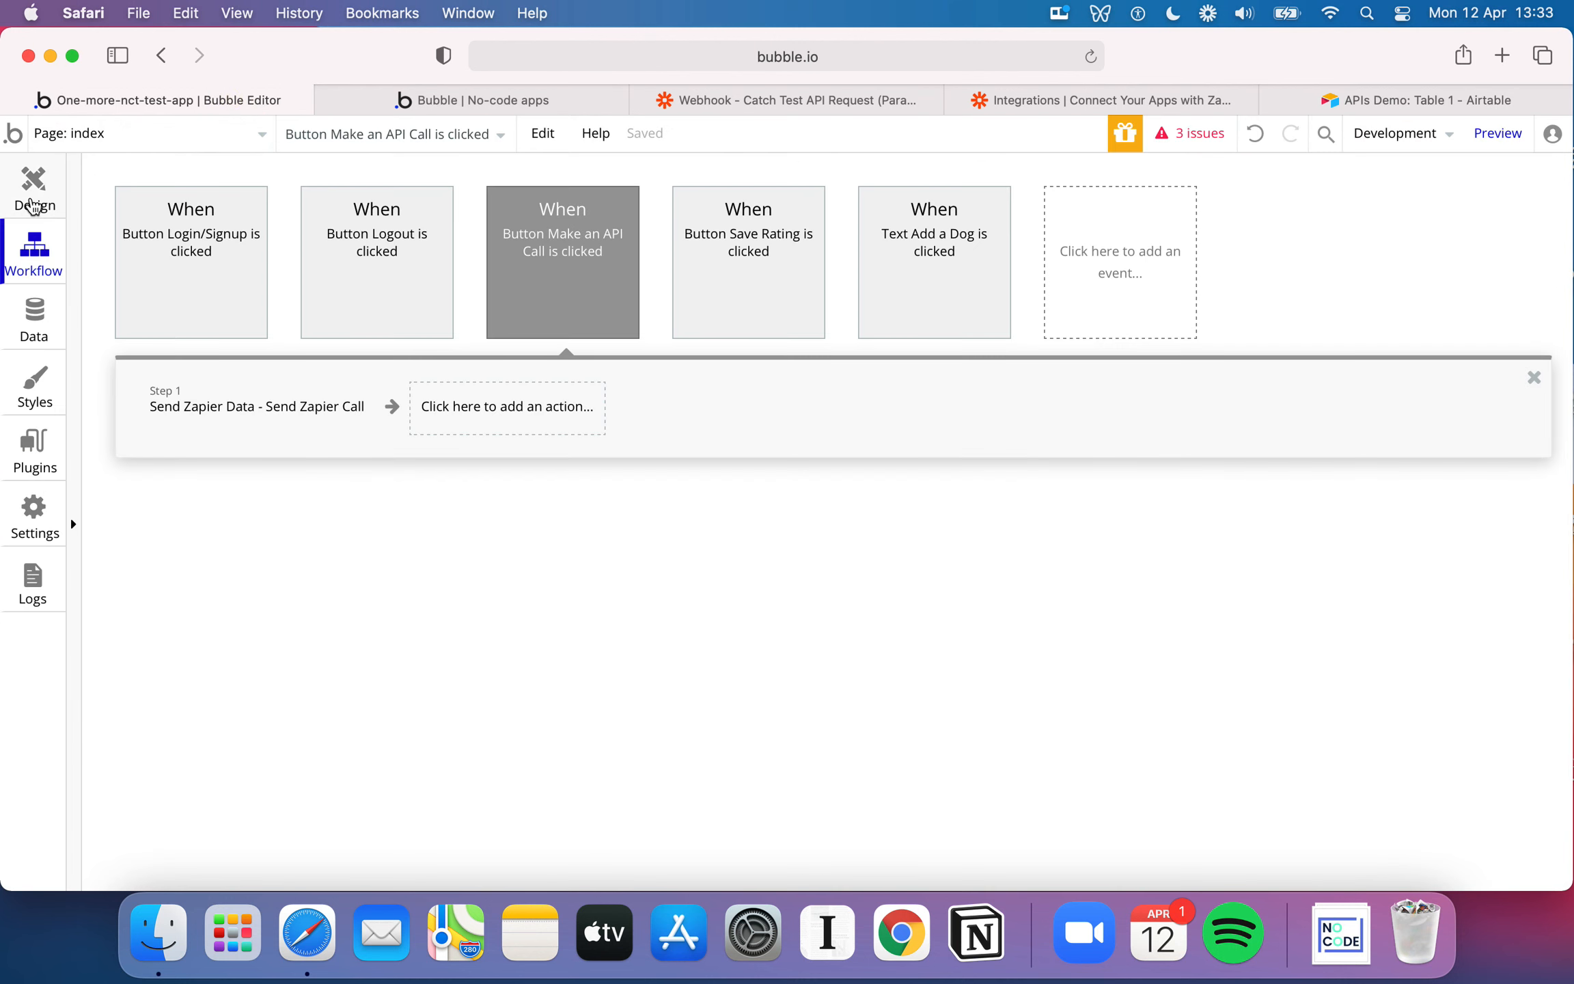
click(33, 198)
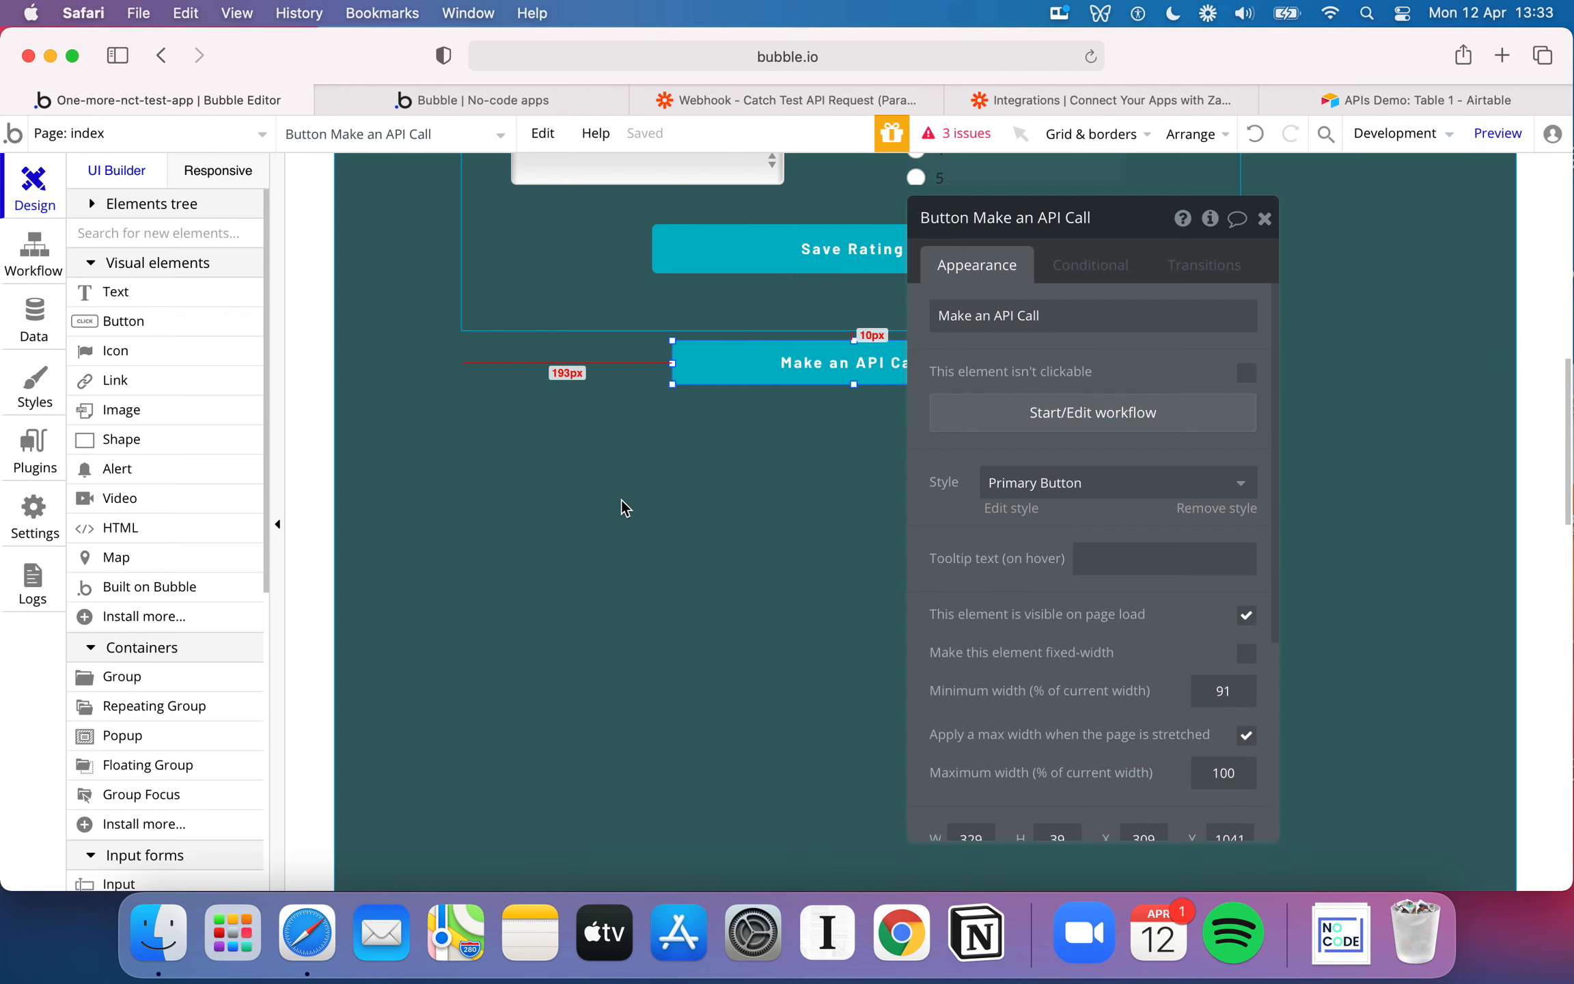
click(464, 99)
click(1101, 56)
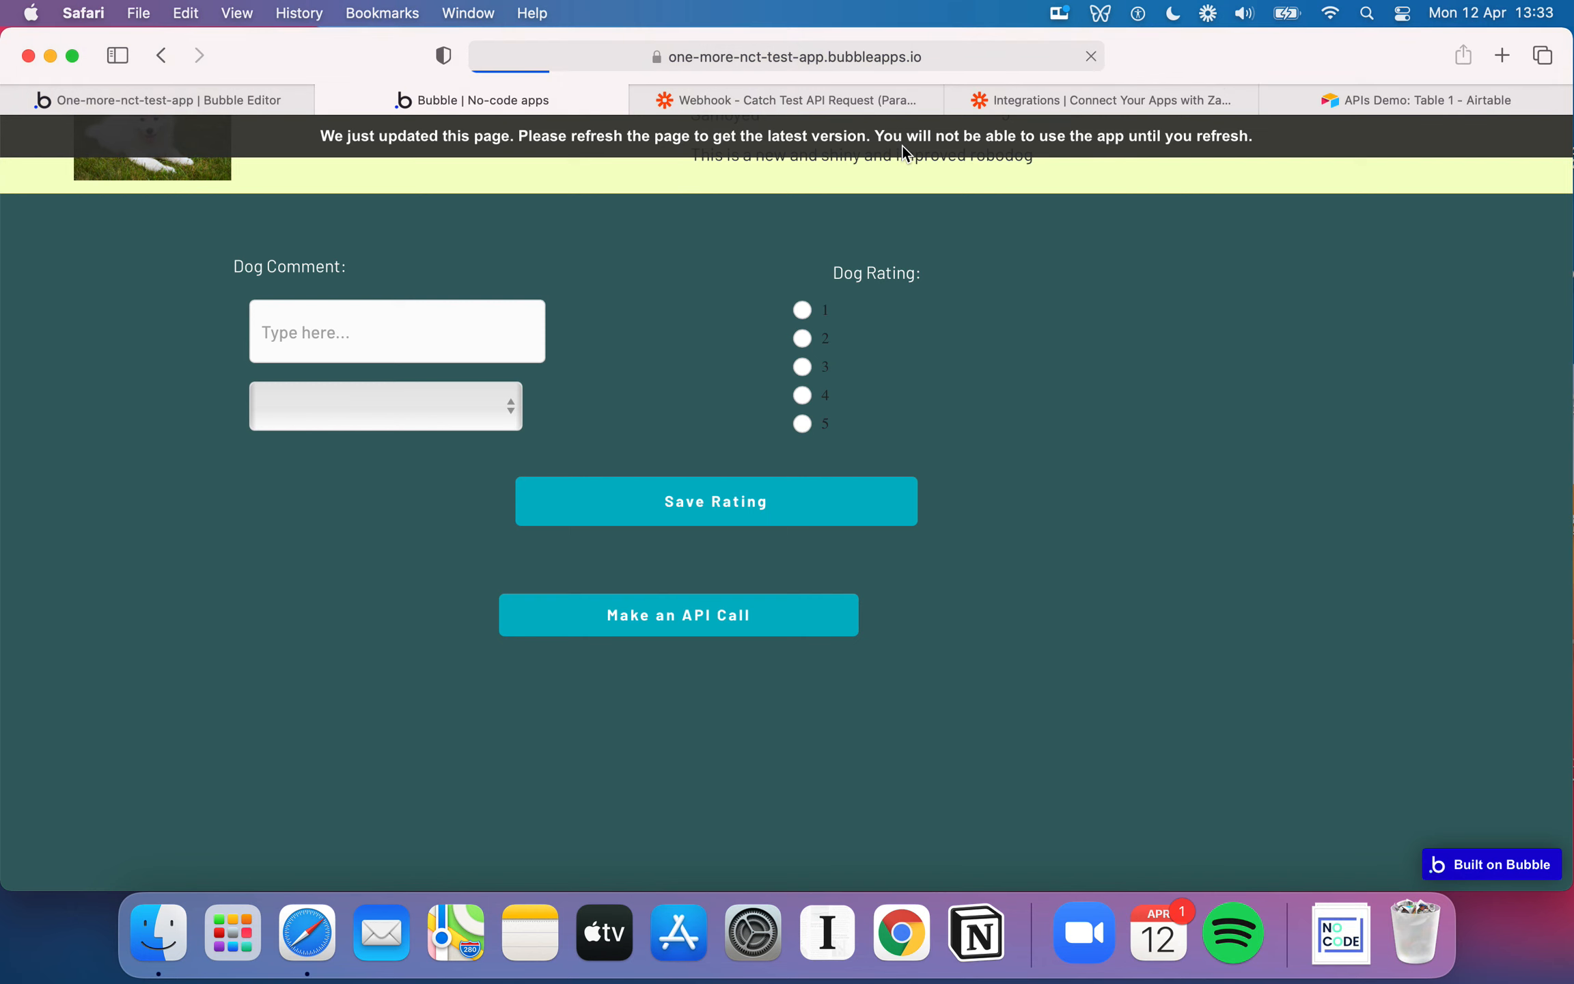
click(1442, 94)
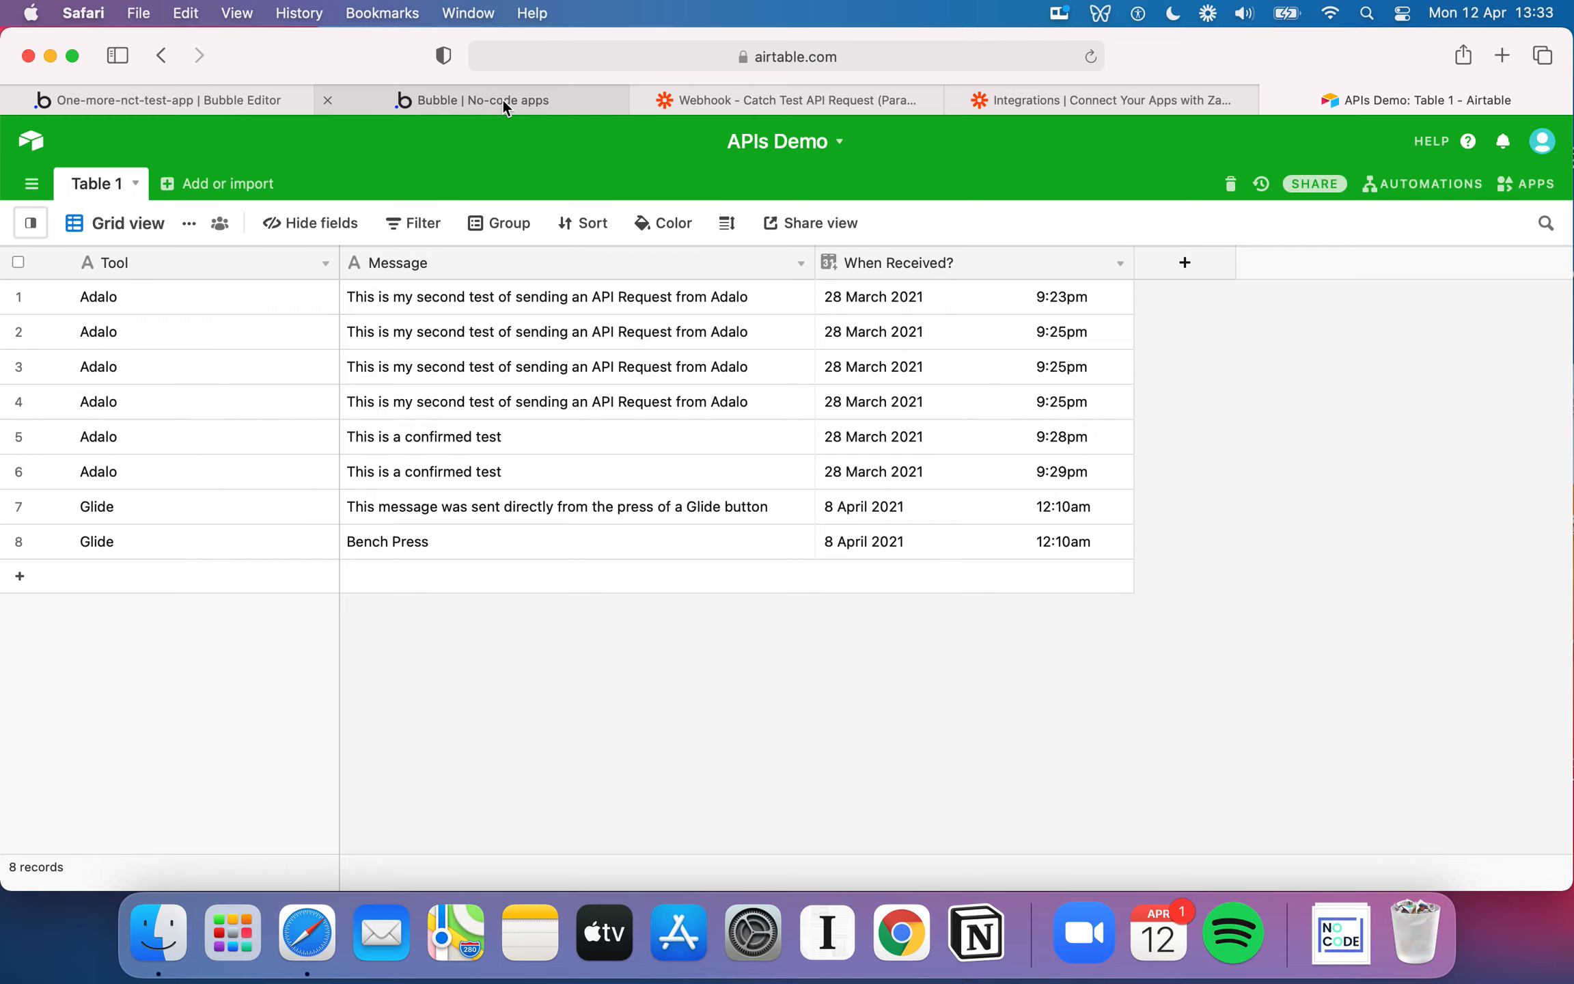
click(503, 100)
scroll(827, 219, down, 15)
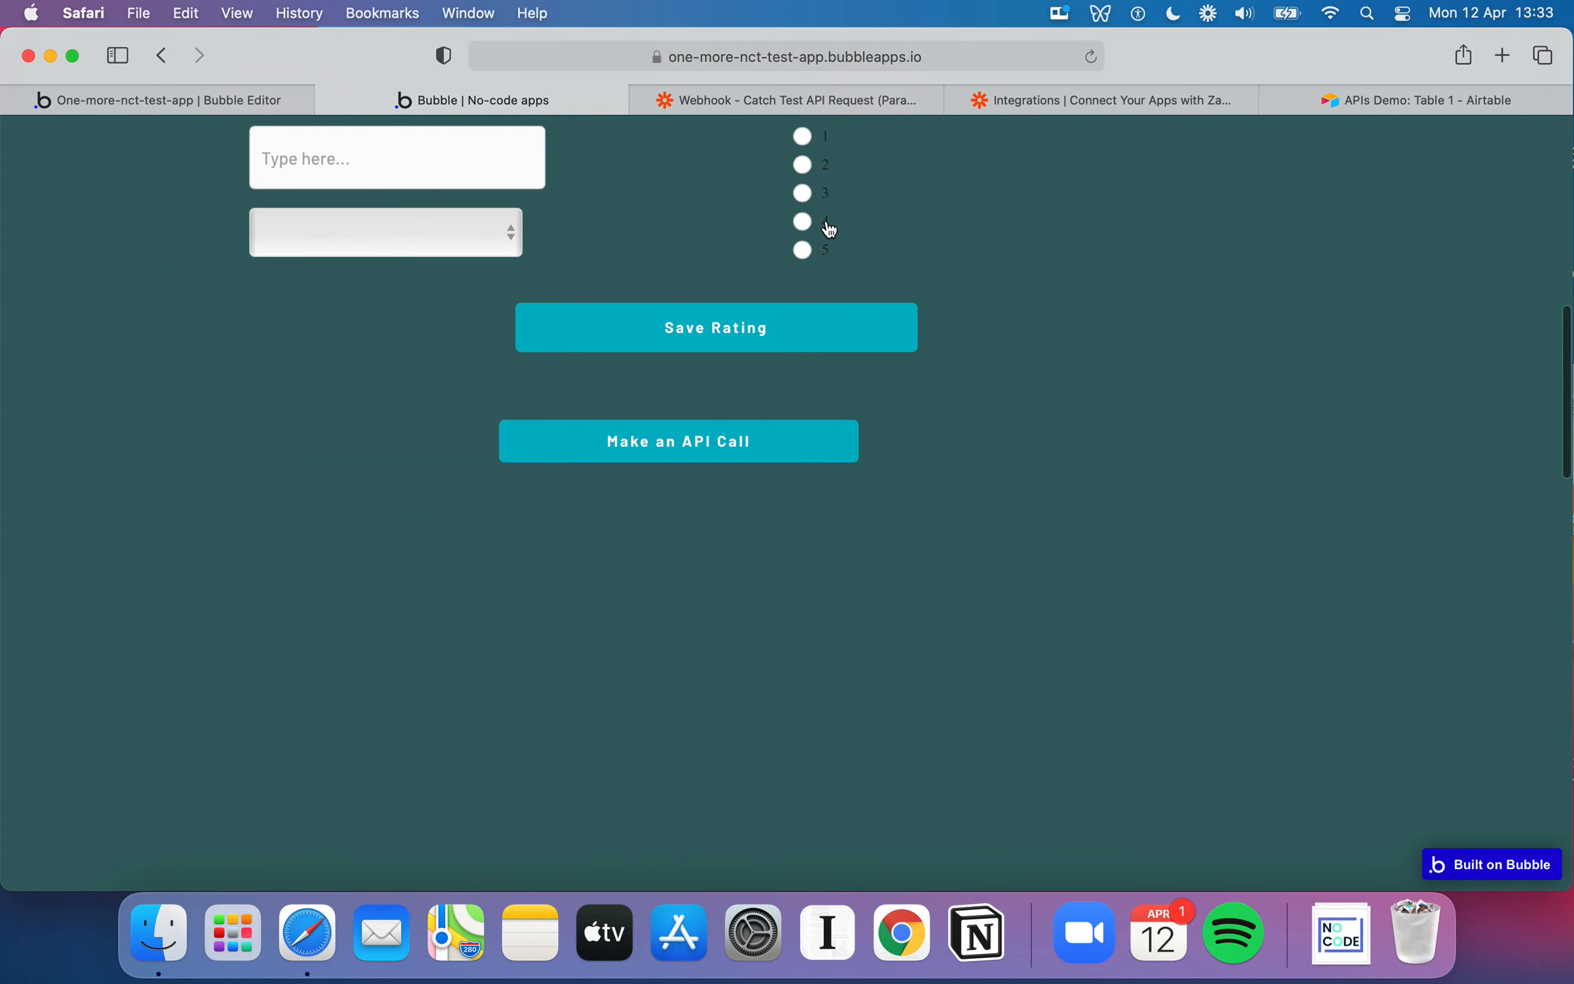
click(704, 444)
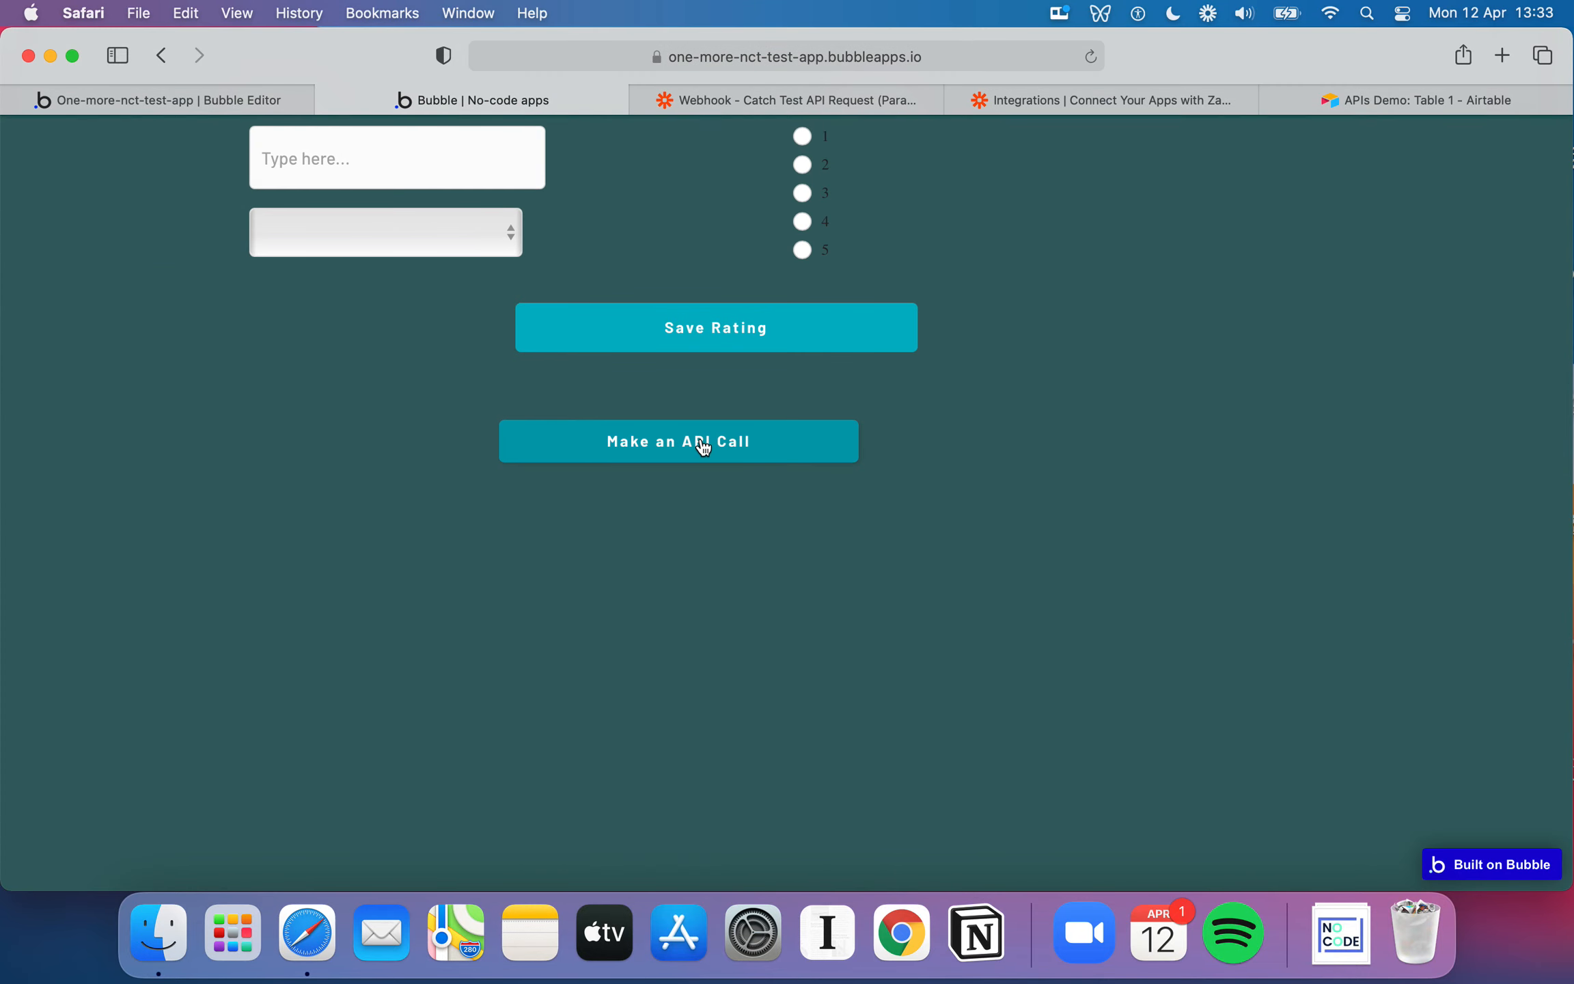
Check the Tool and Message of the last record in Airtable's APIs Demo table, and return to the Bubble editor
click(1364, 97)
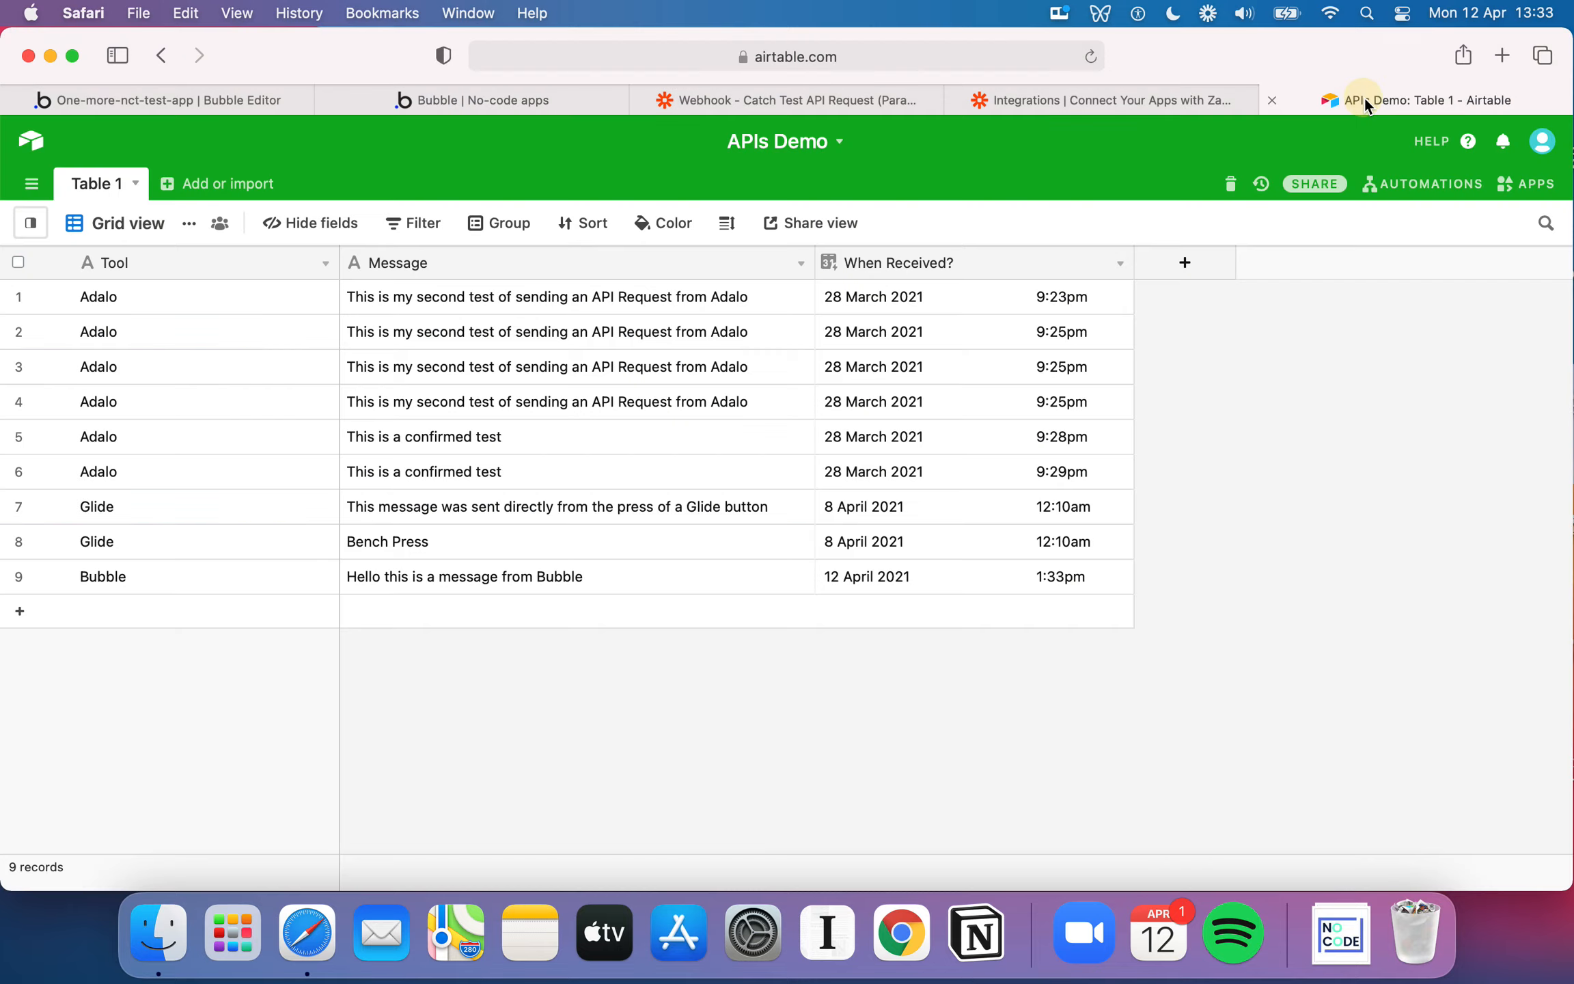
click(231, 574)
click(420, 579)
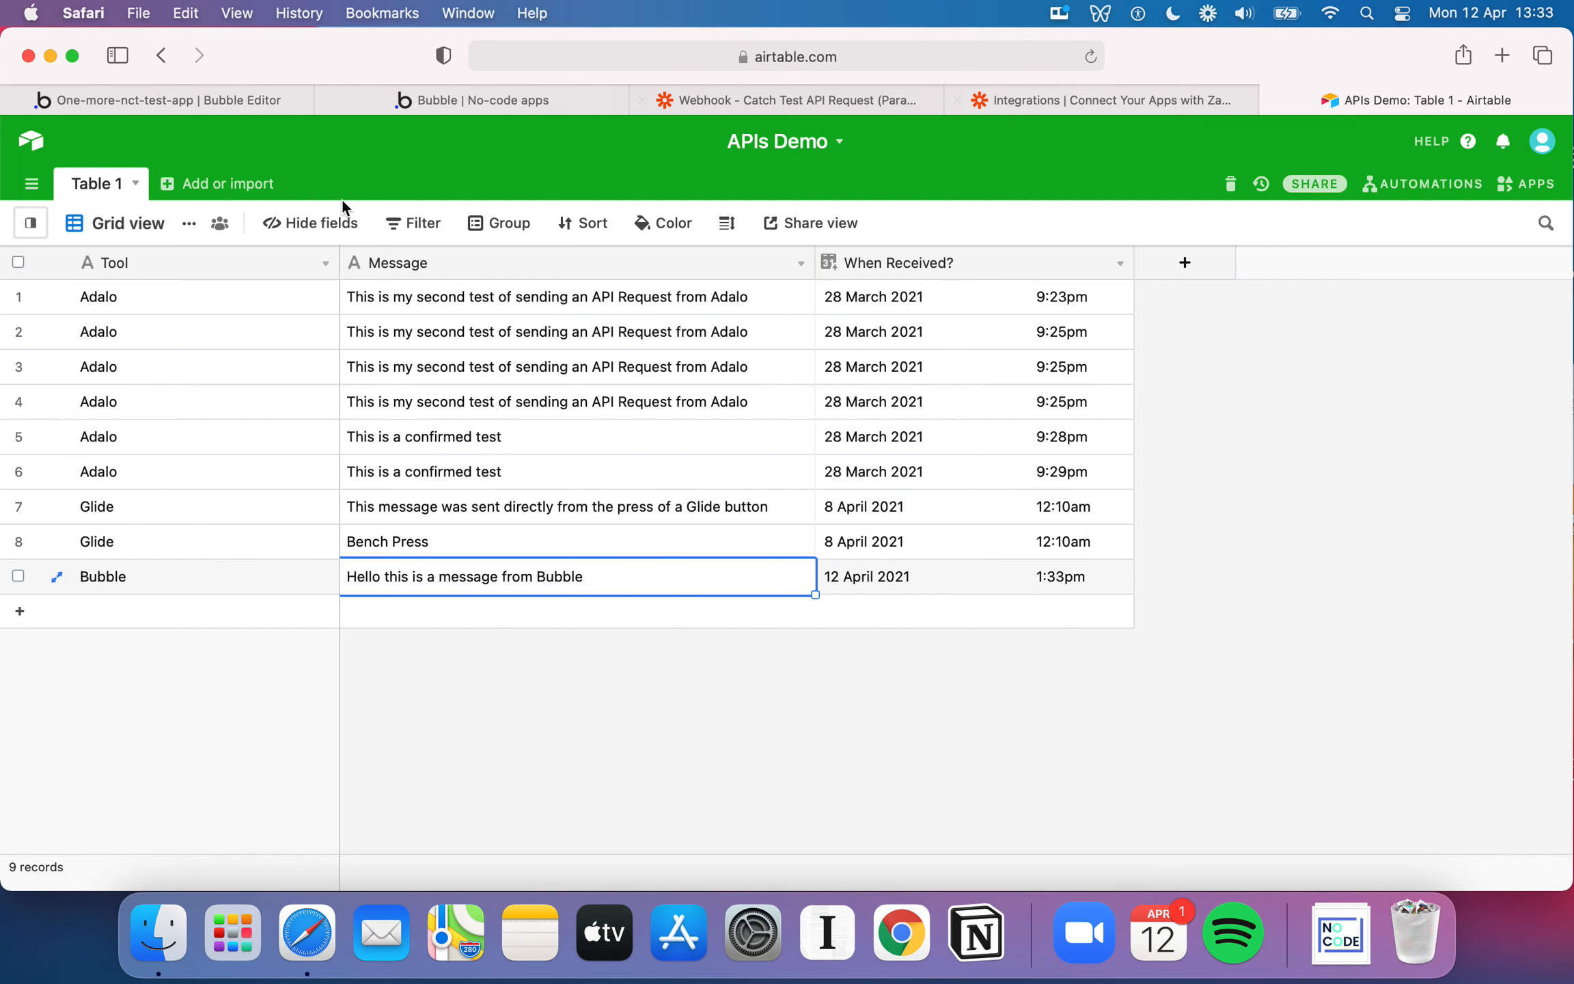
click(263, 102)
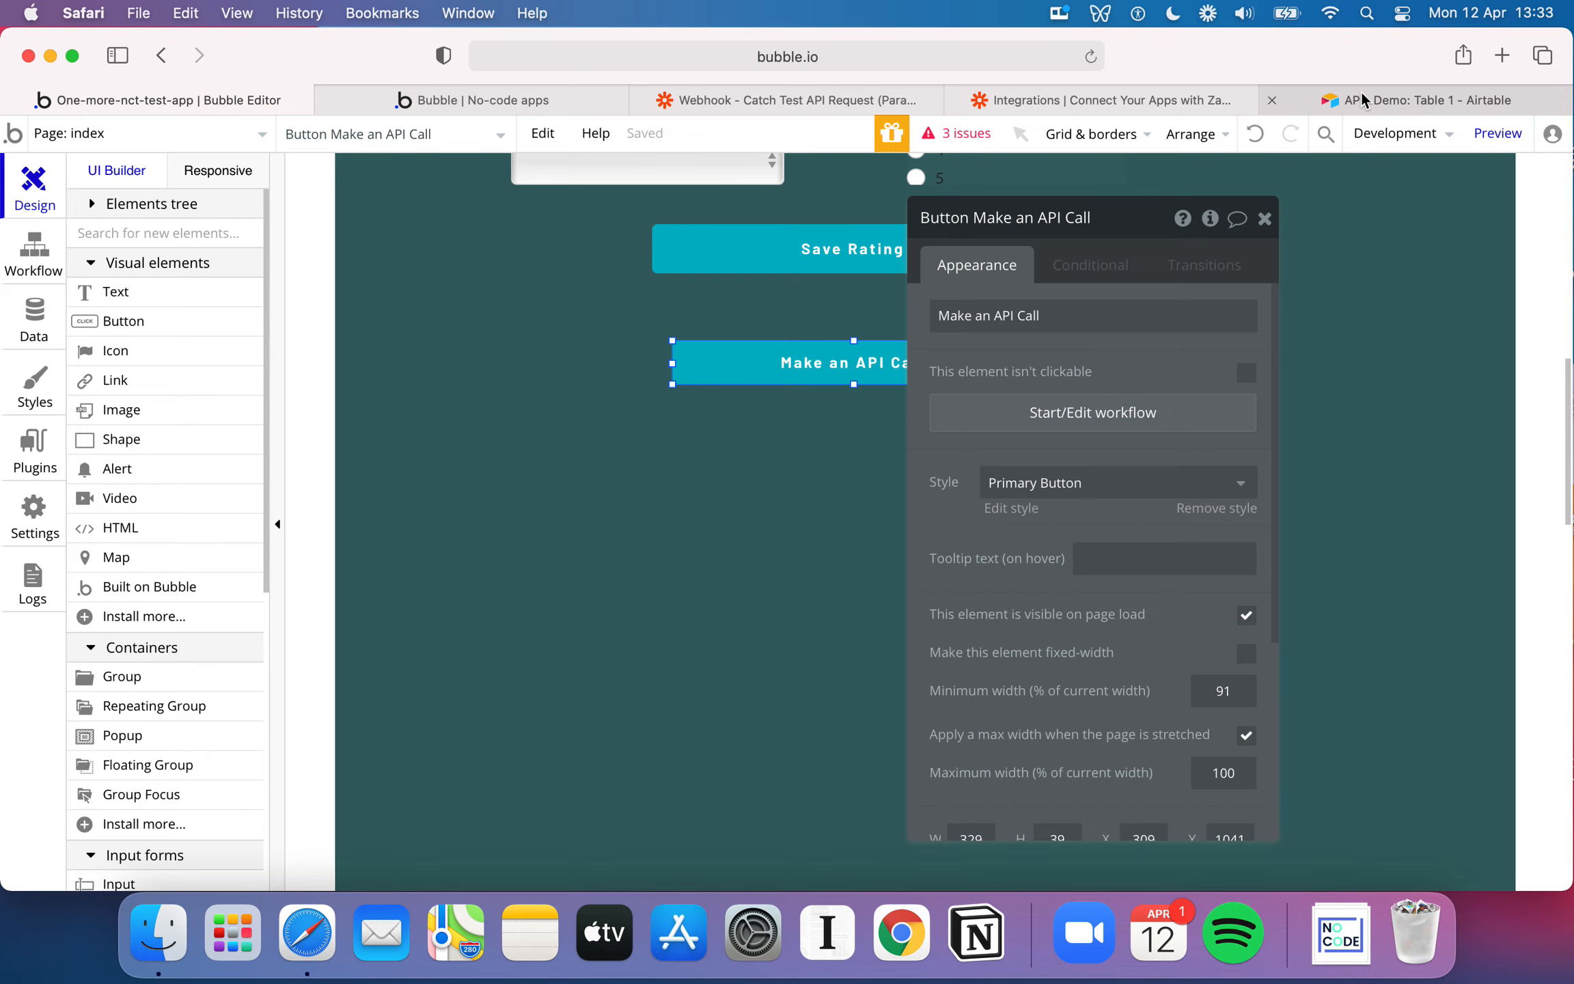
click(1360, 96)
click(230, 95)
mouse_move(1364, 96)
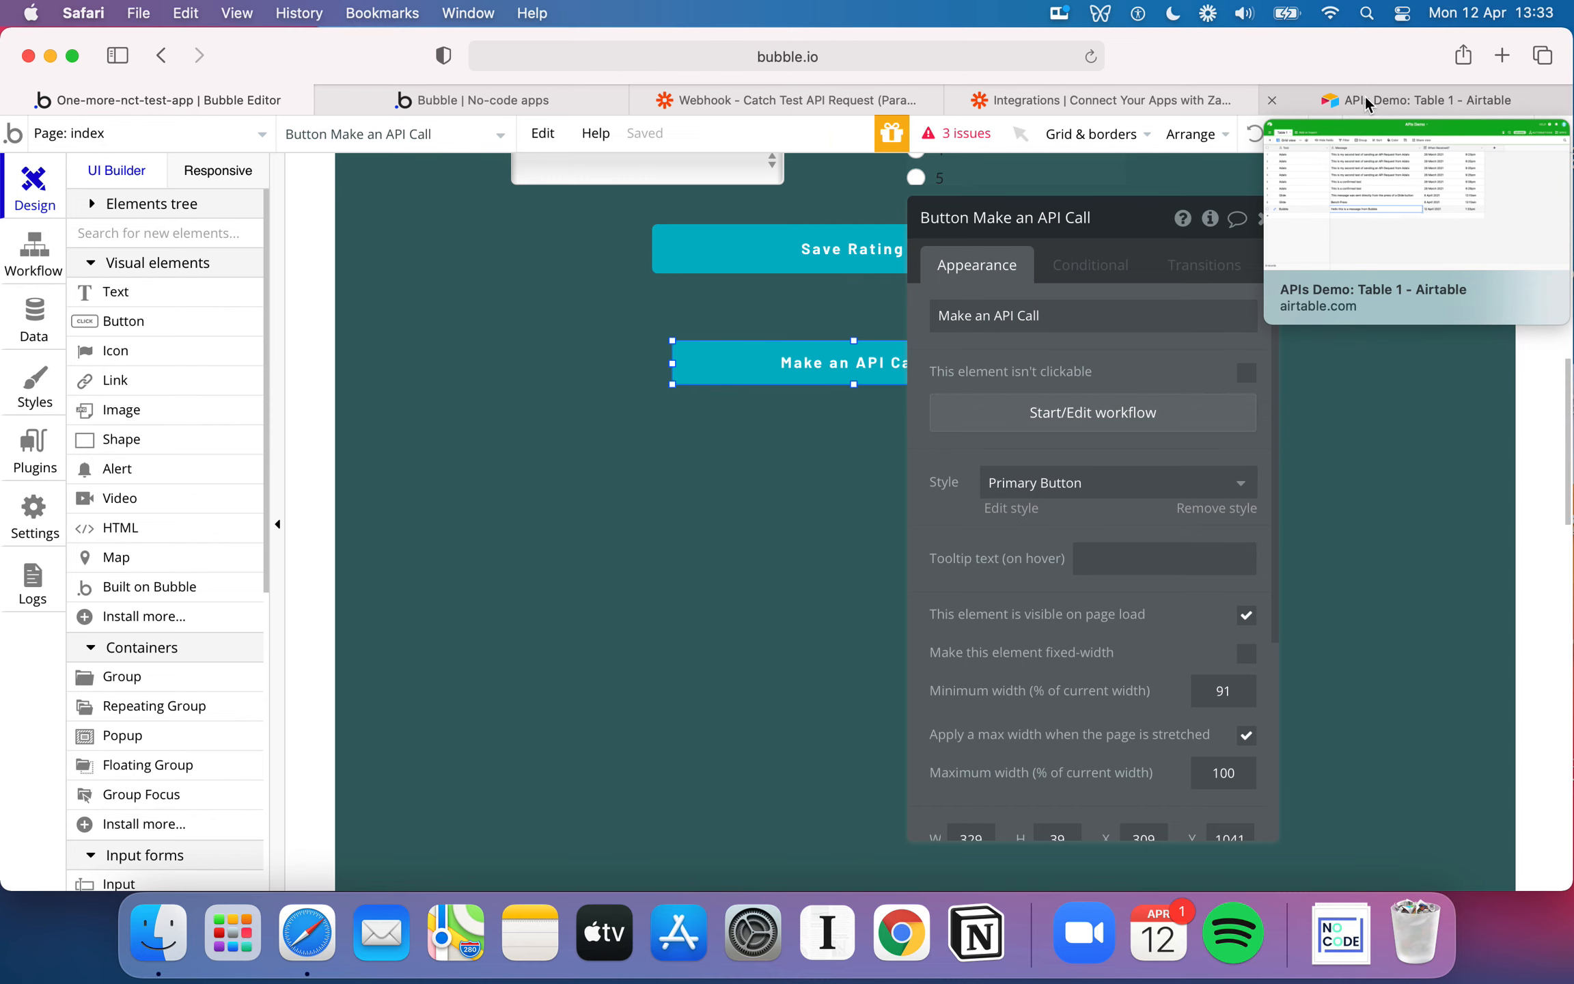
Review the newest Bubble record in Airtable's APIs Demo table once more and go back to the index page in the Bubble editor
click(1365, 96)
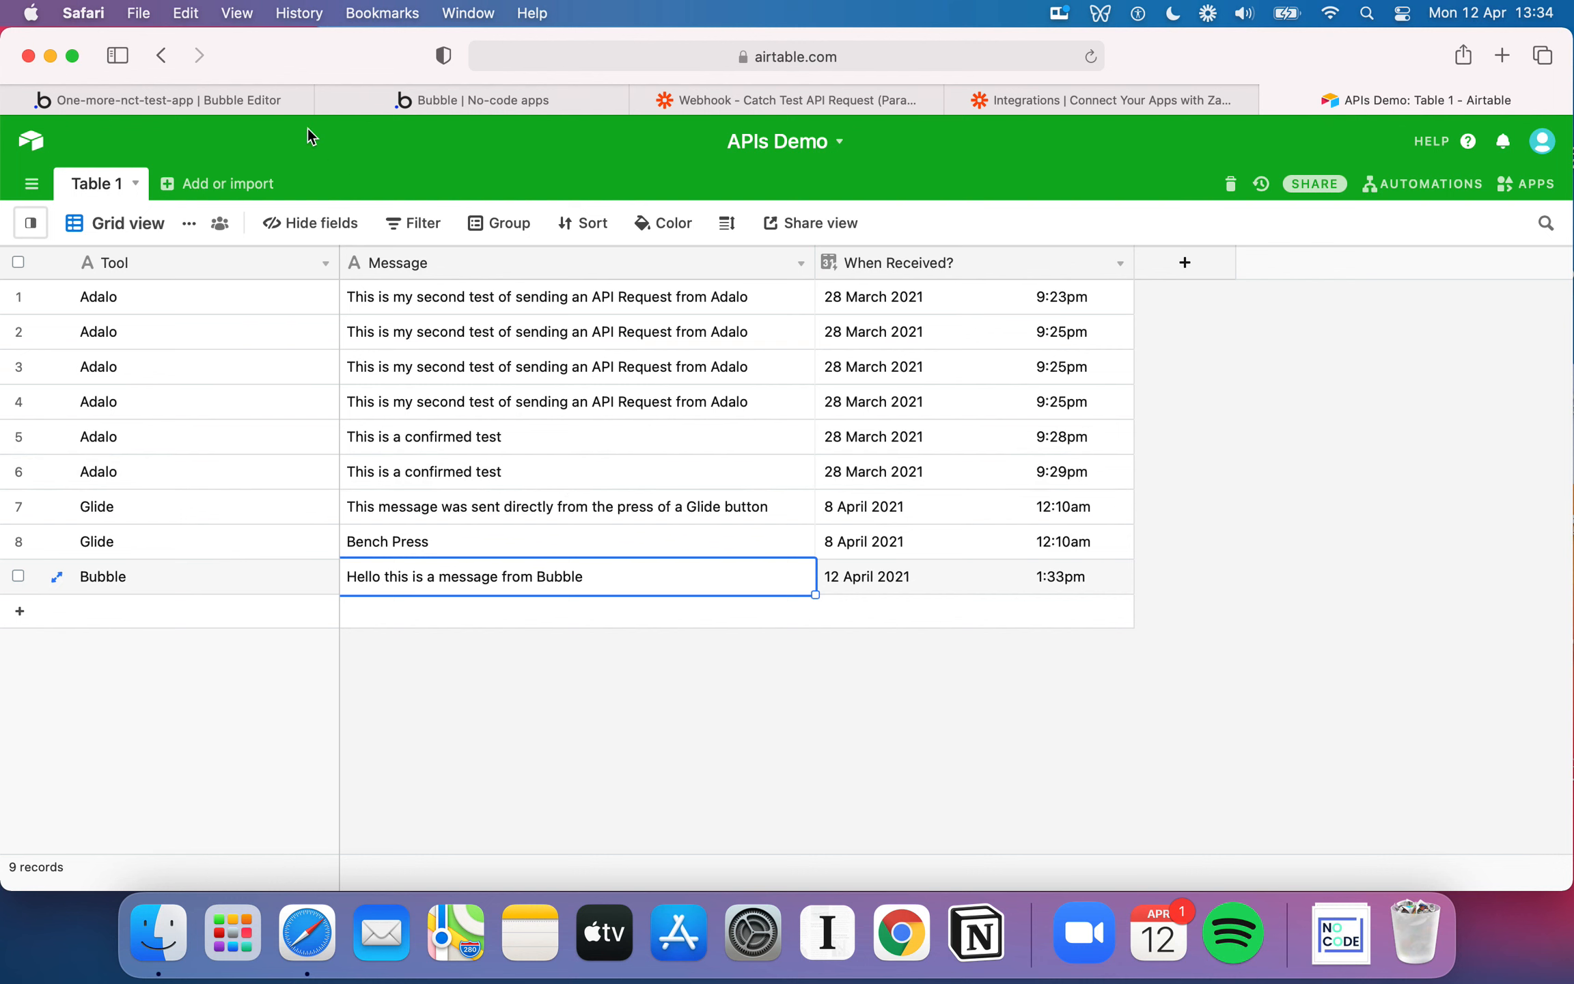
click(255, 100)
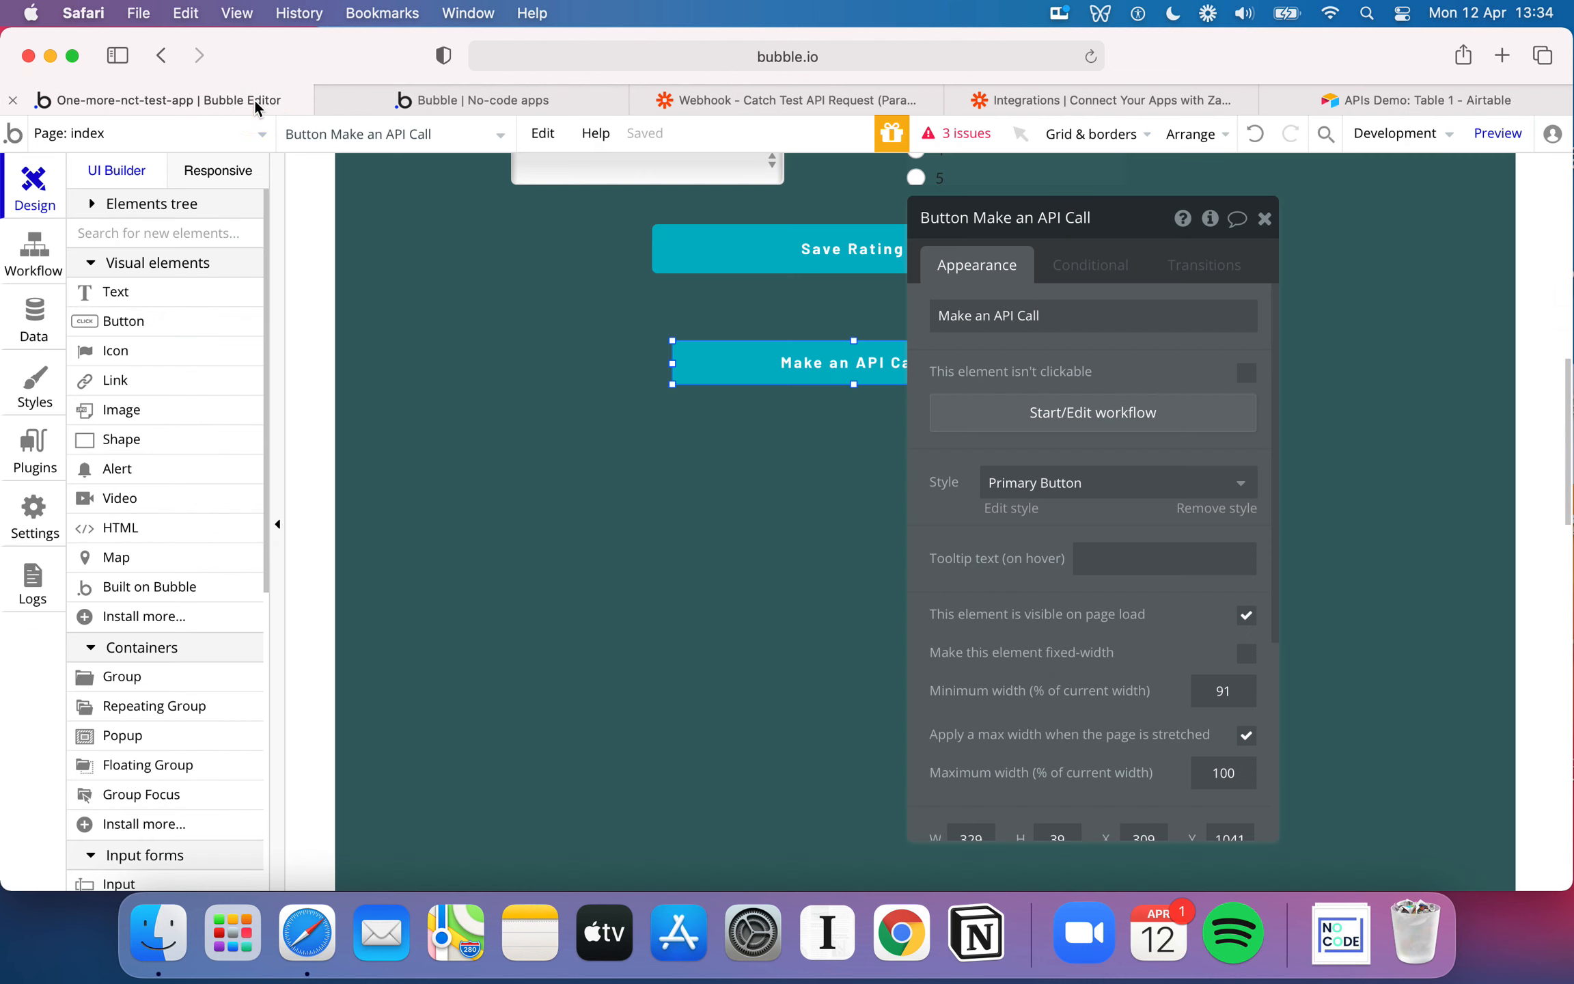
click(628, 600)
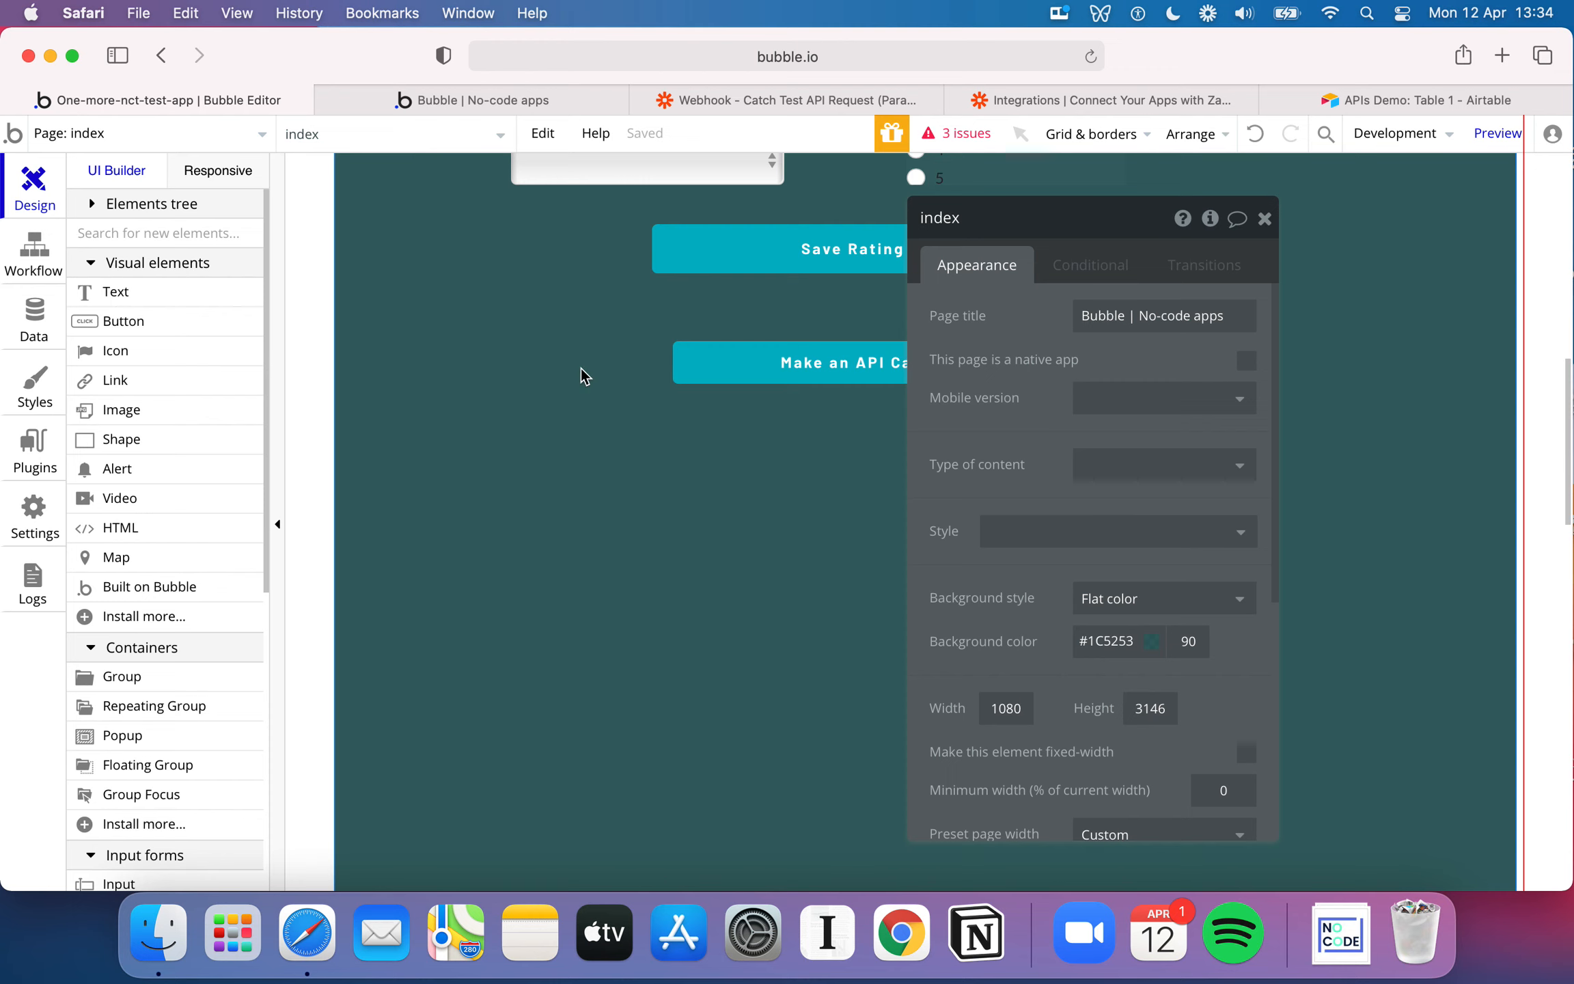
Find the Zapier plugin among Bubble's plugins and install the current, non-Legacy version
click(29, 463)
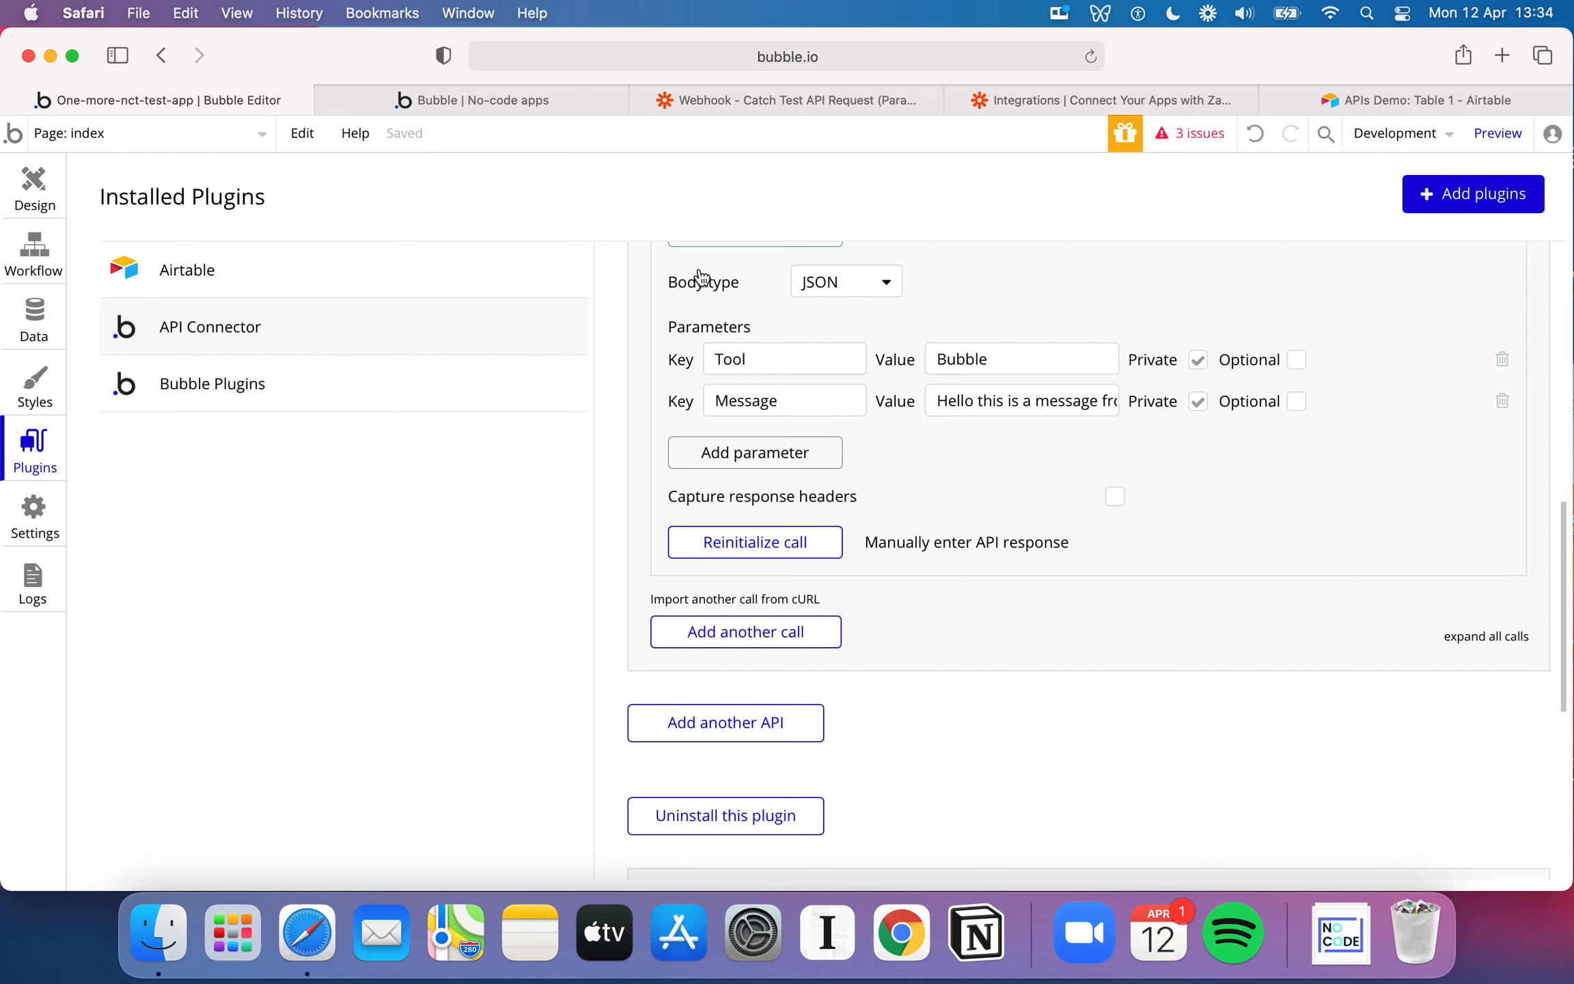
text(ZApier)
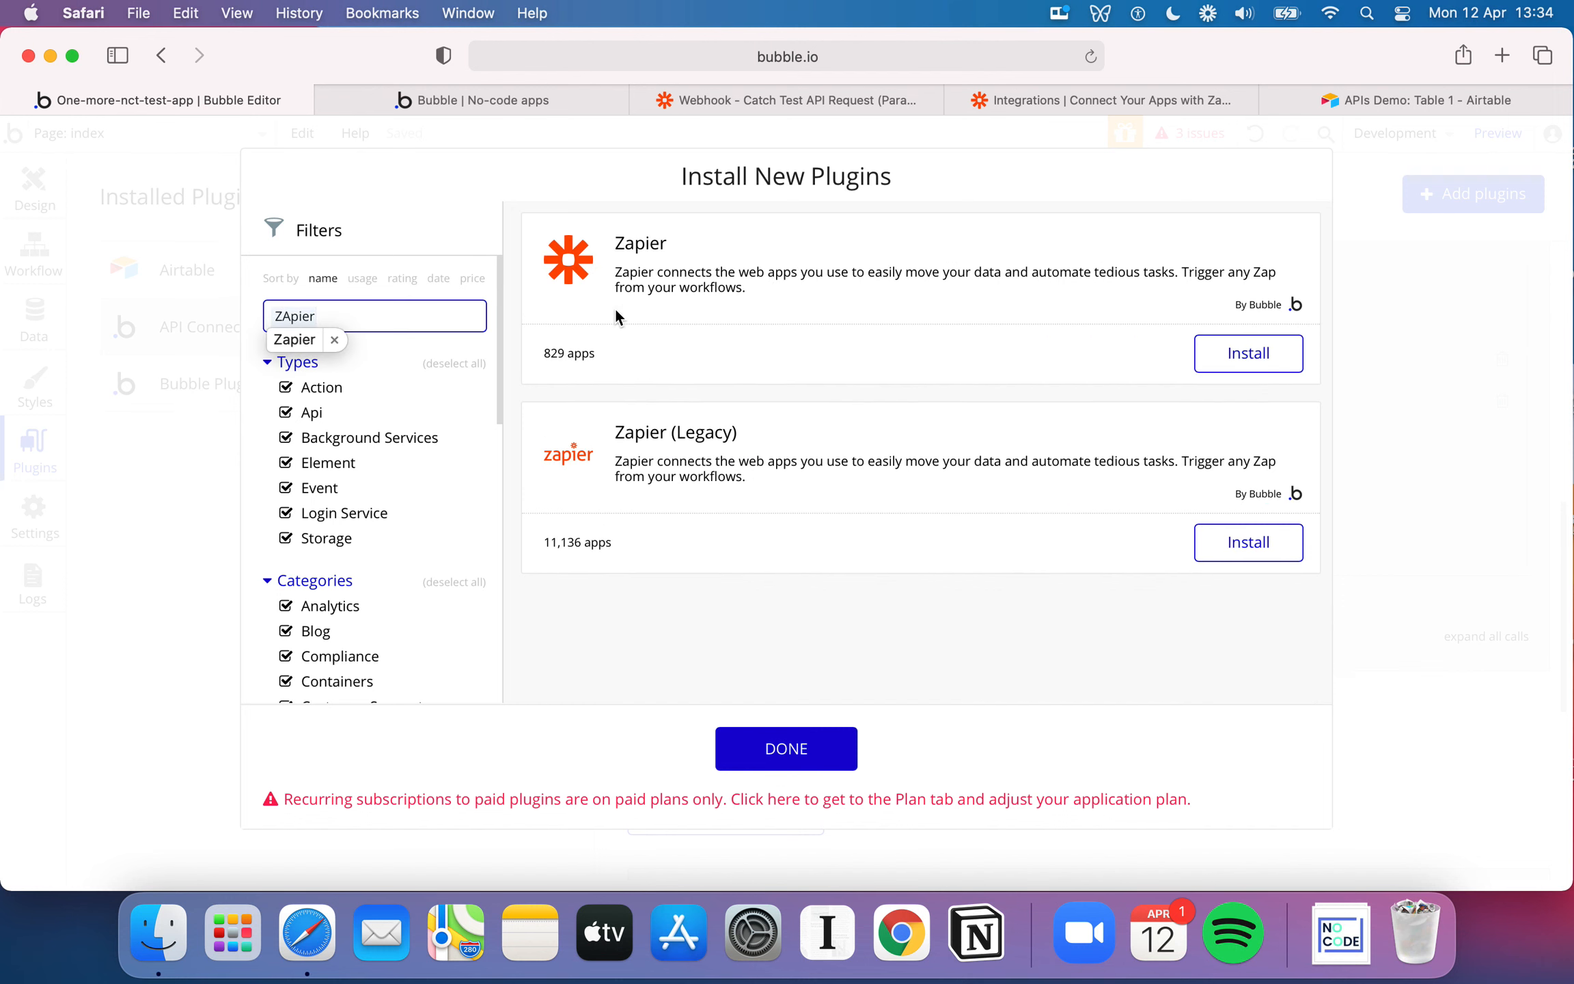
click(1245, 355)
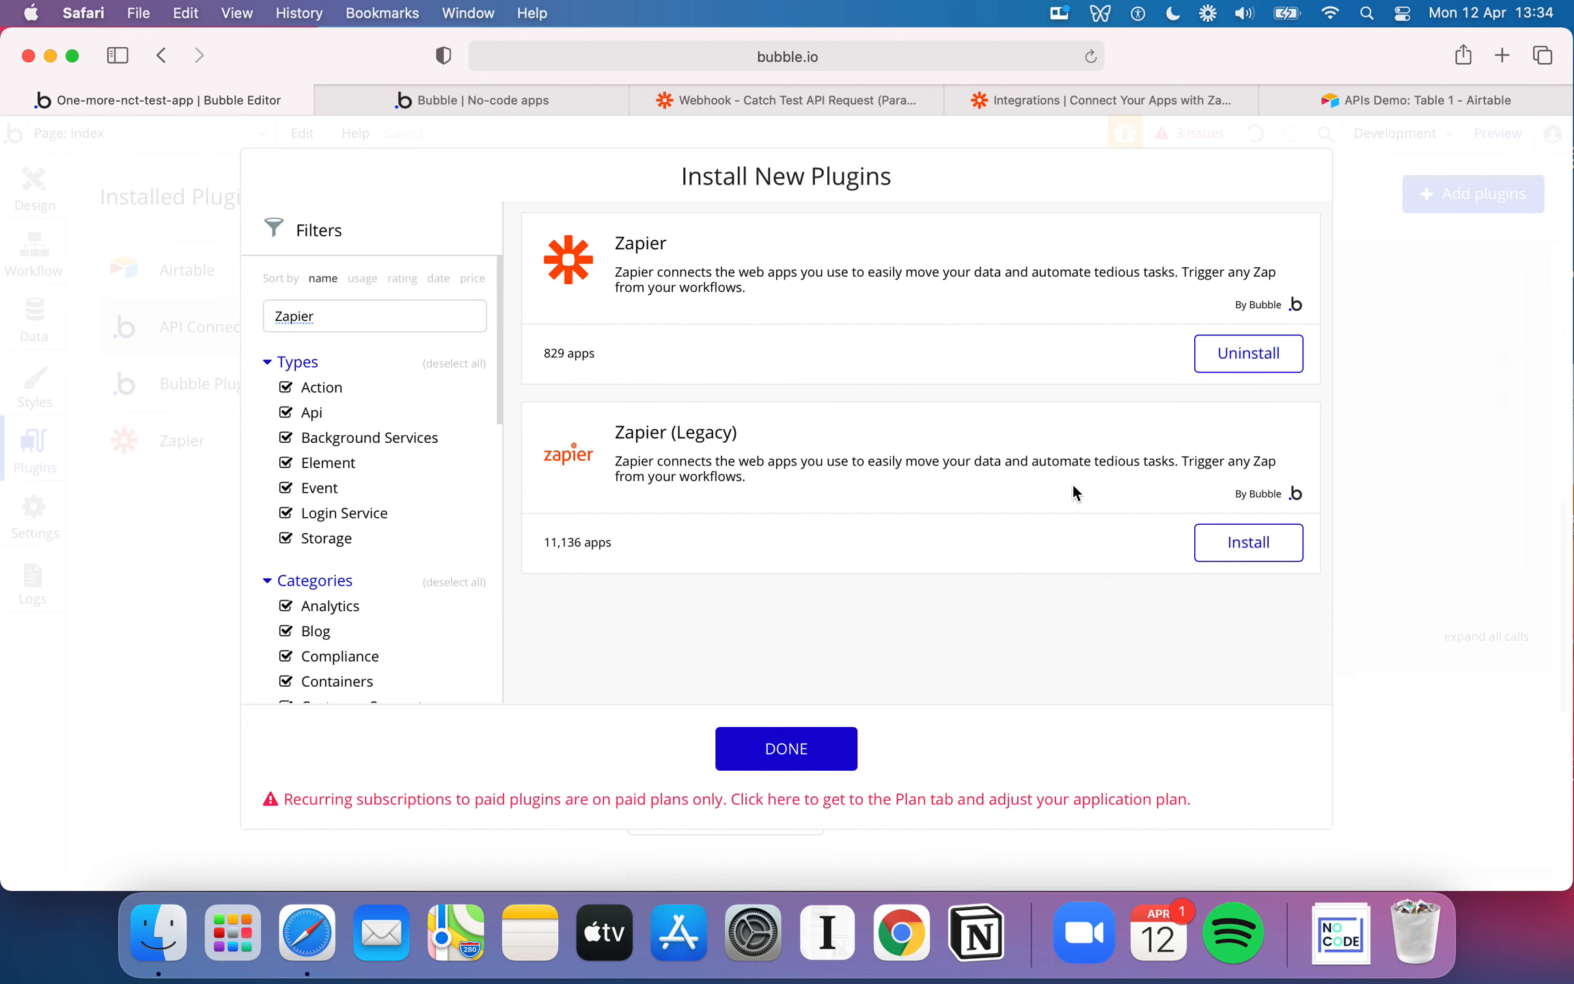
click(841, 749)
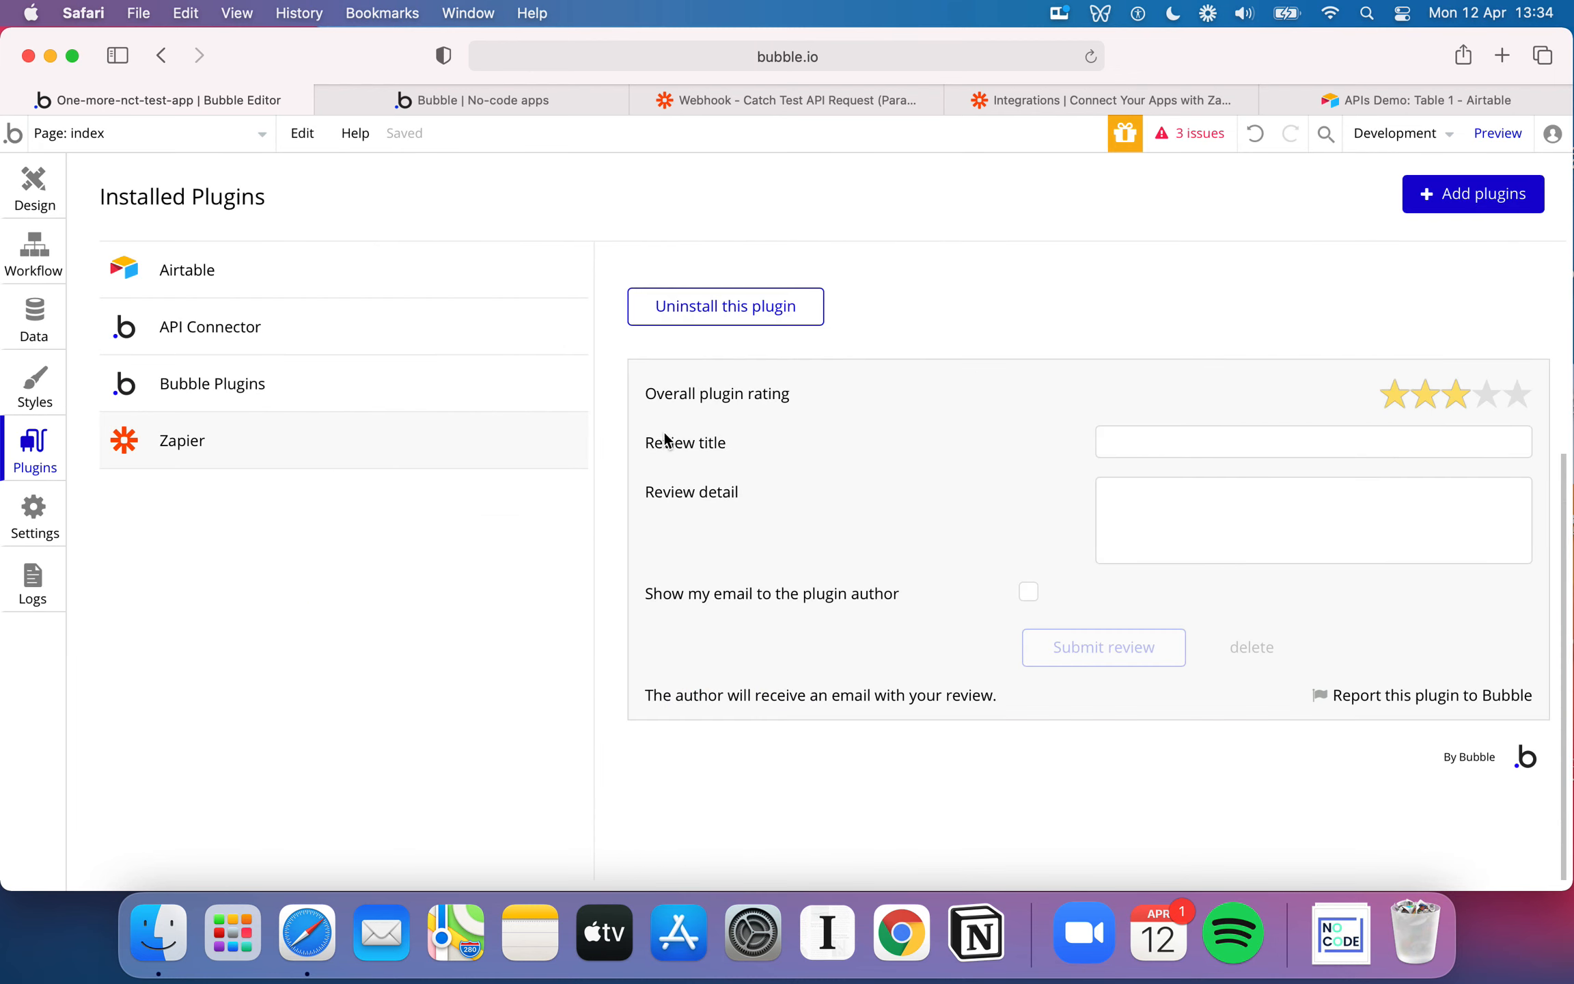
Name the Zapier plugin's trigger "When New Dog added" and set its trigger type to Dogs
click(803, 359)
click(888, 349)
triple_click(888, 348)
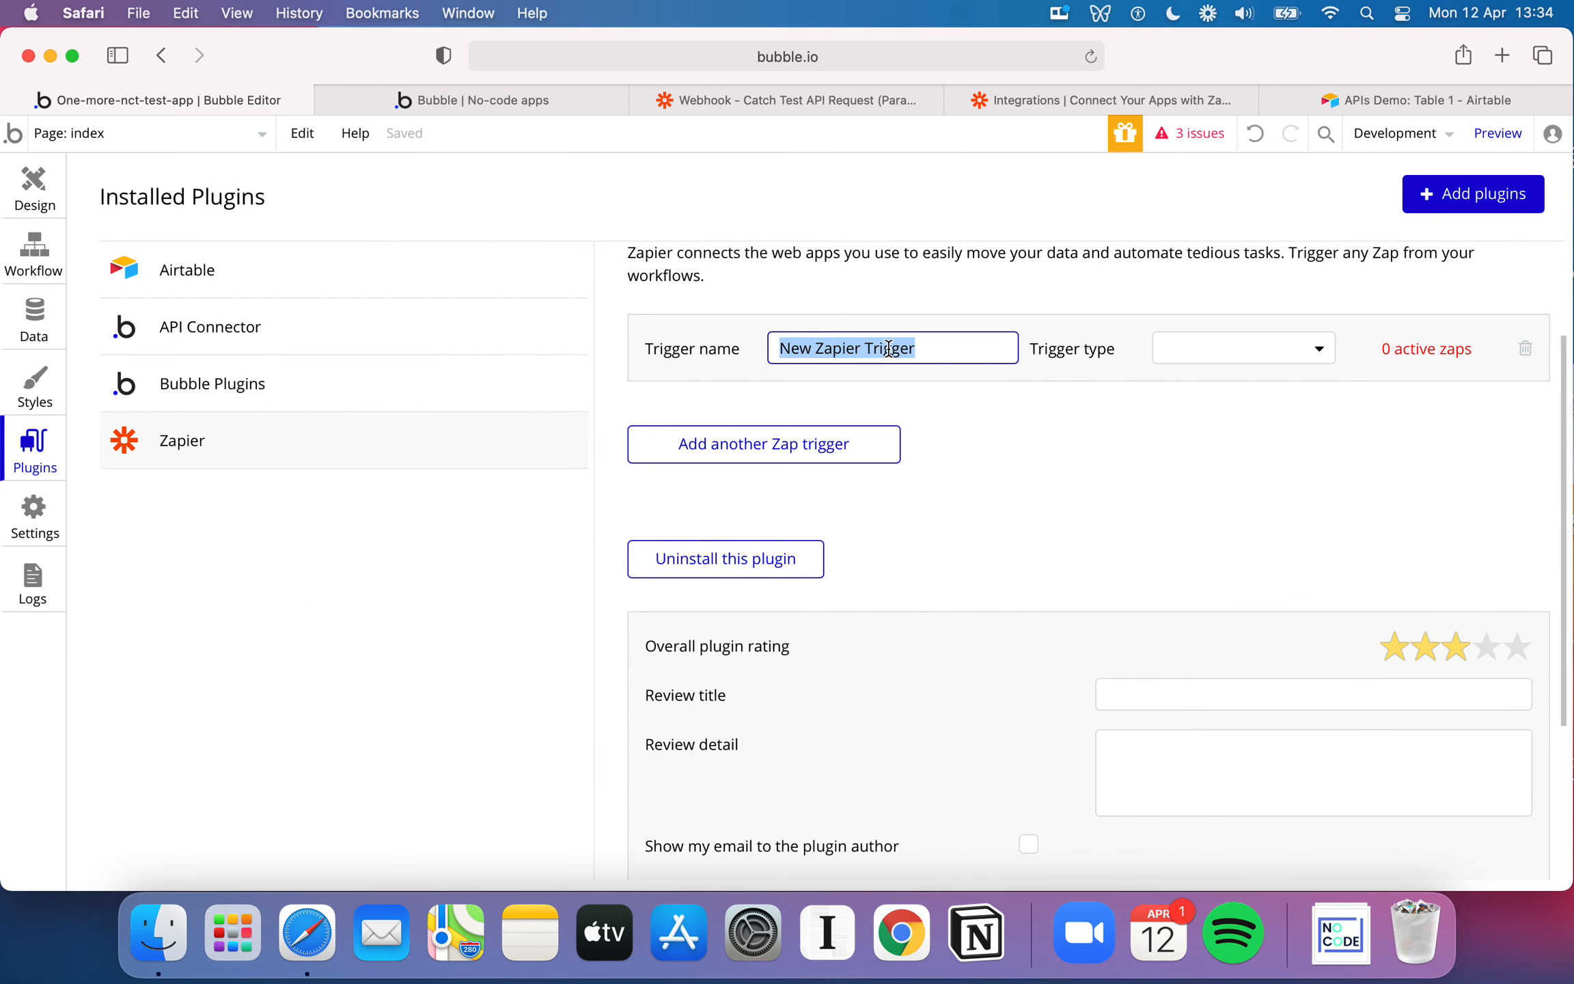
text(When)
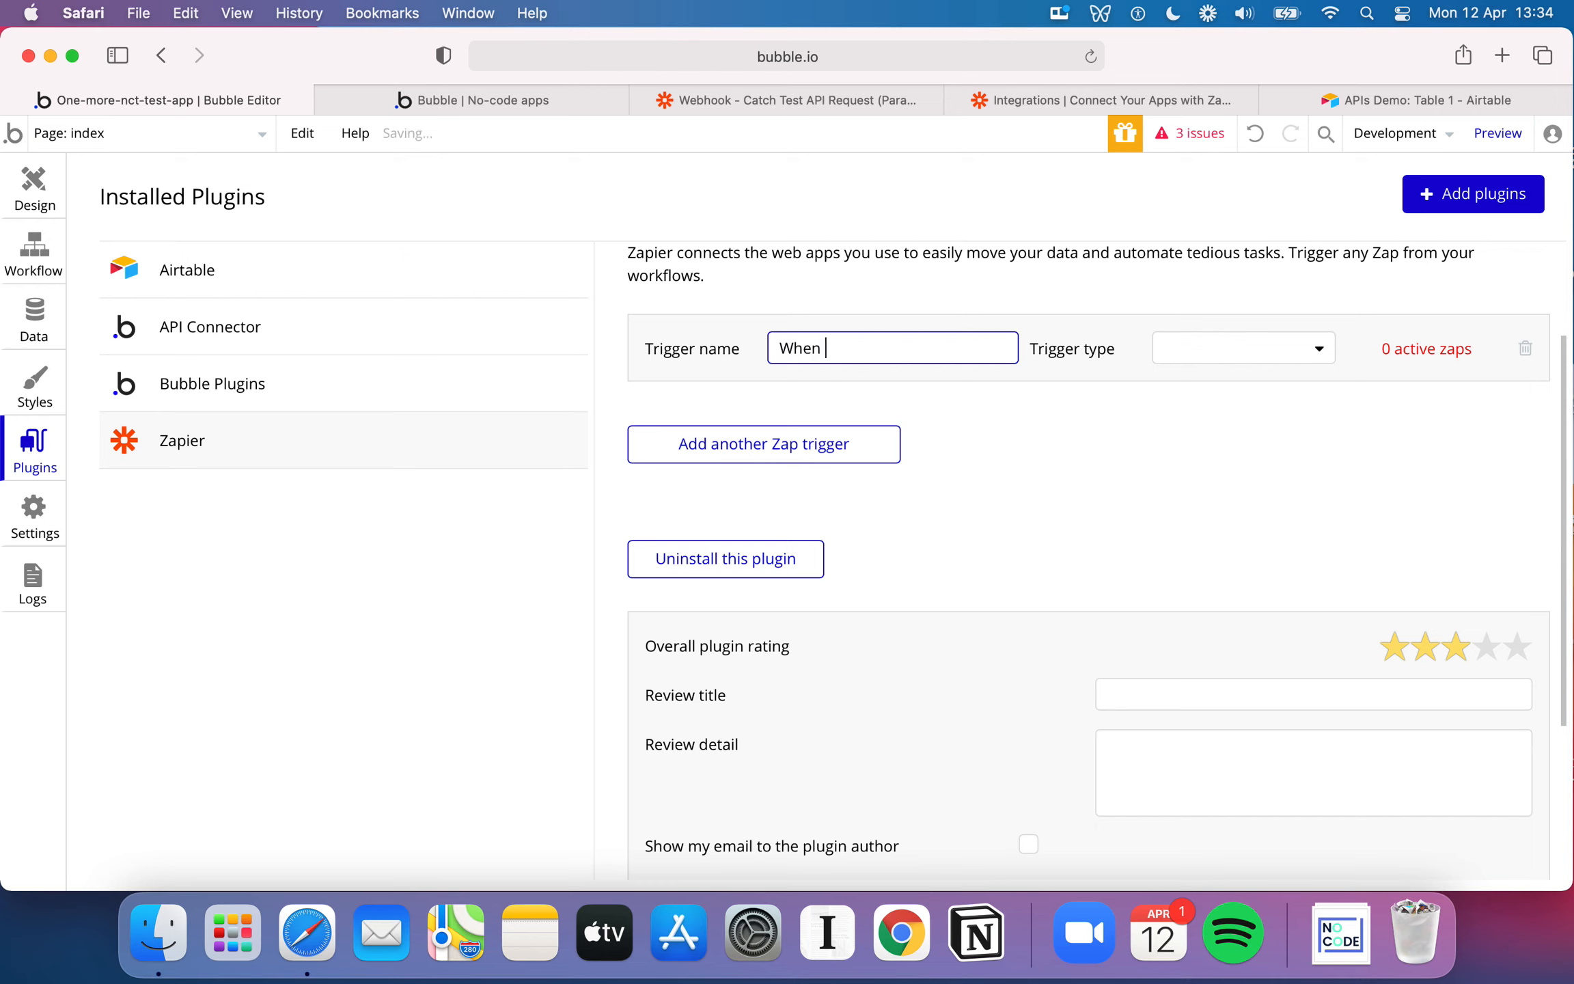
text( New Dog added)
click(1240, 355)
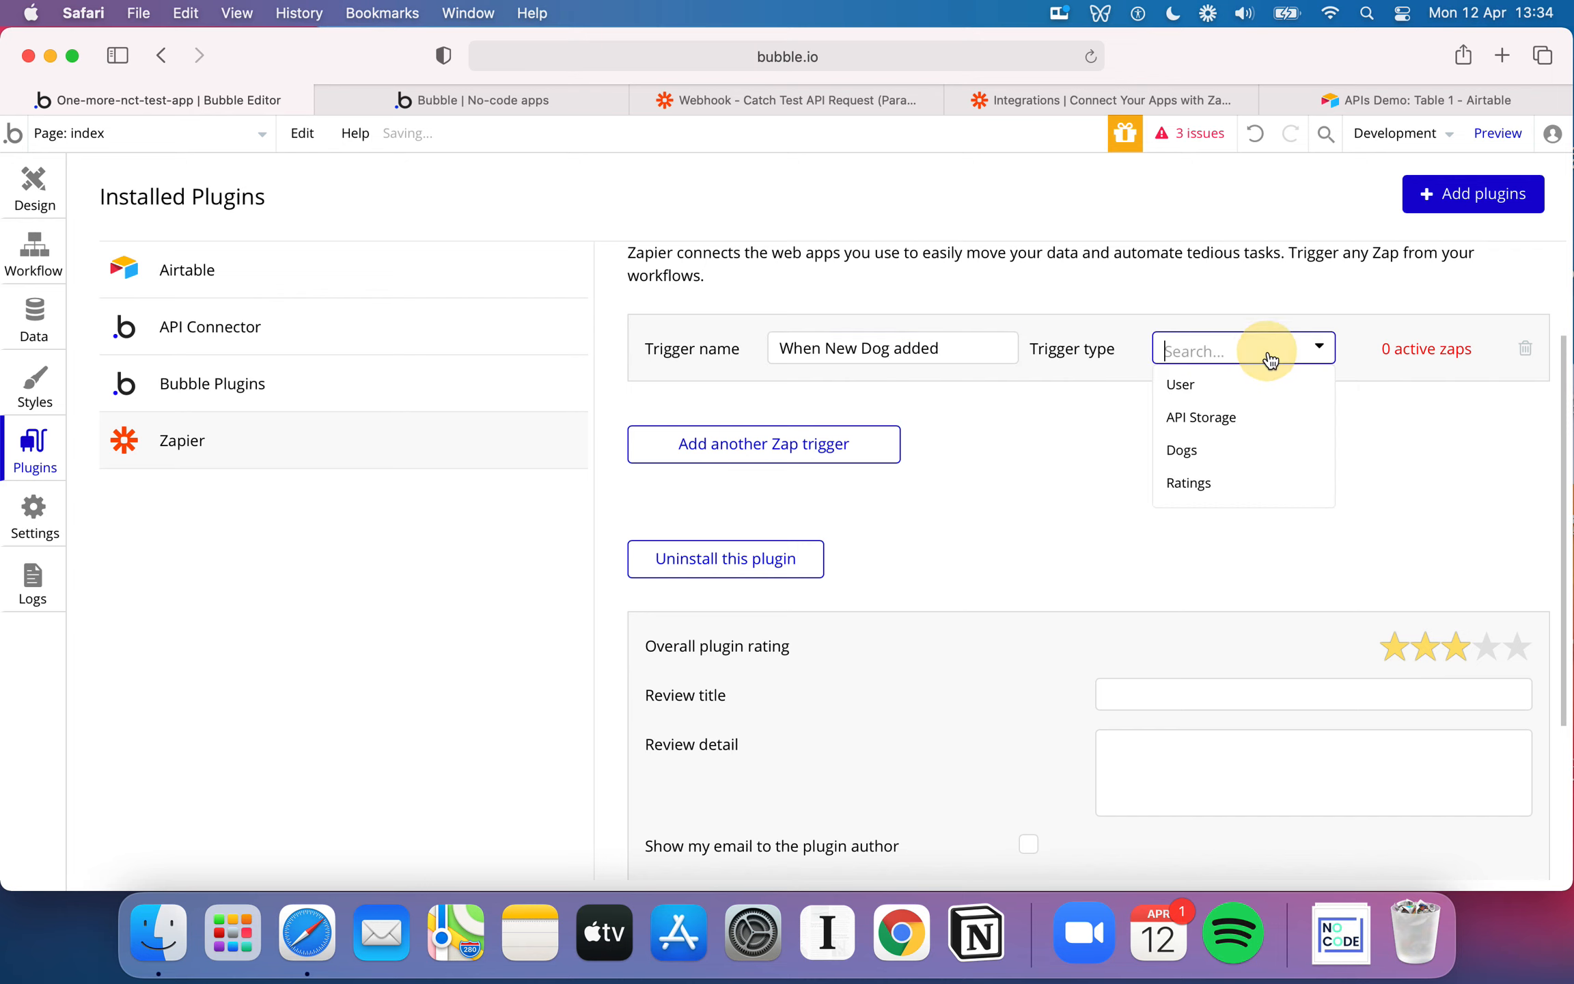
click(1218, 449)
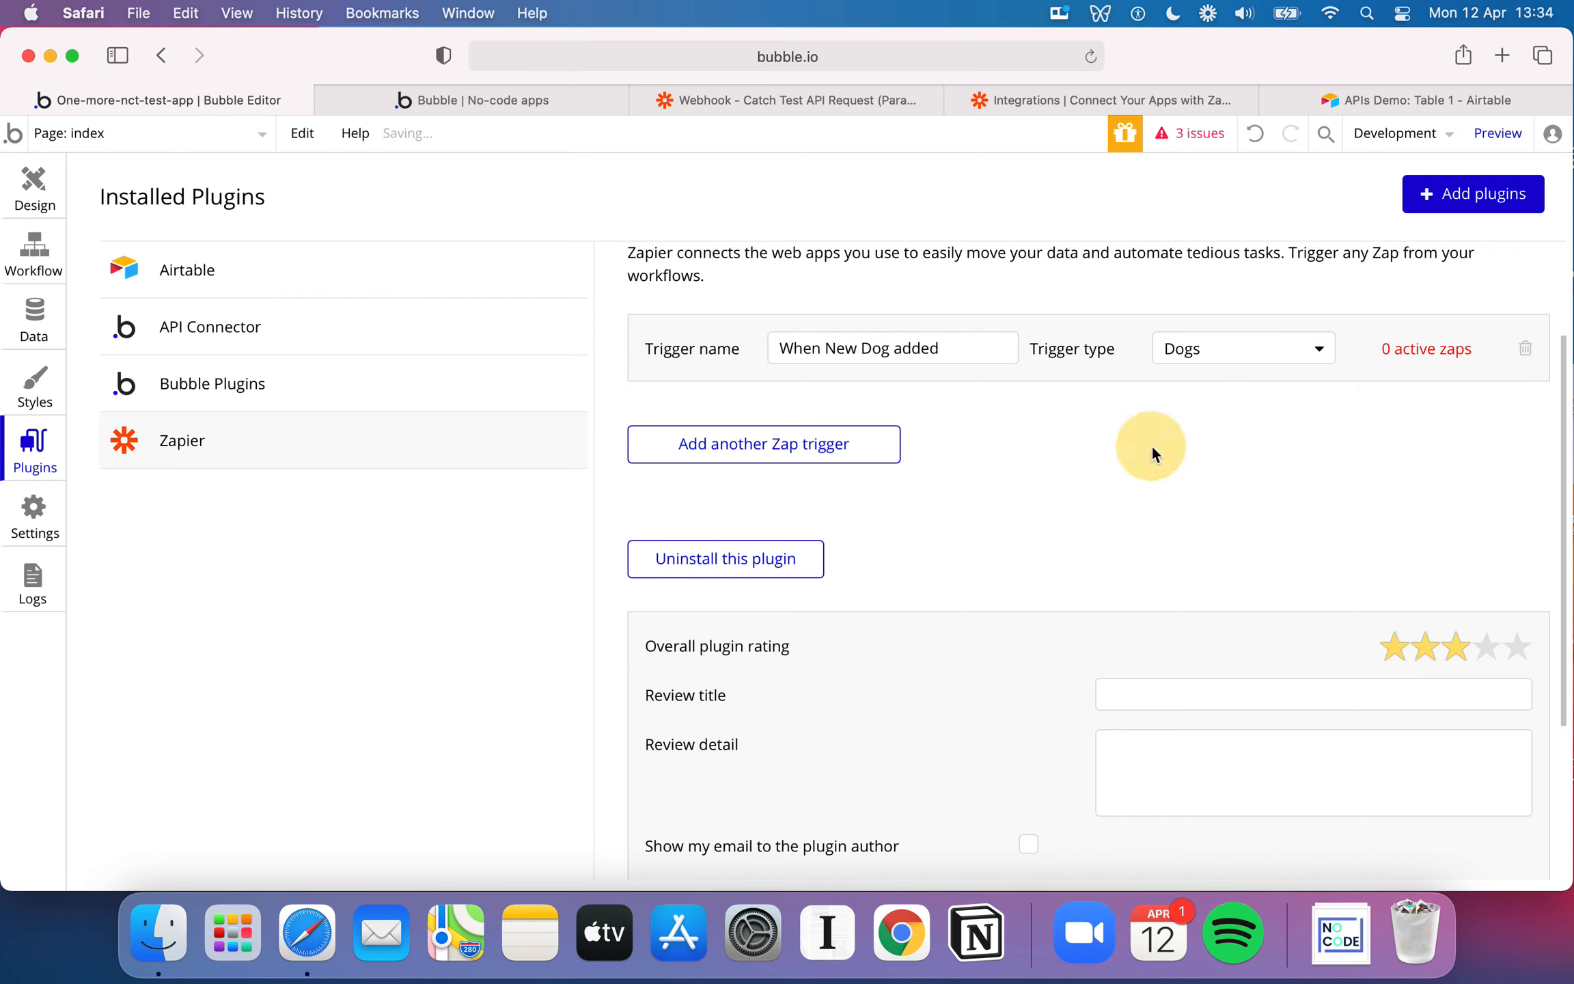
scroll(1151, 452, up, 1)
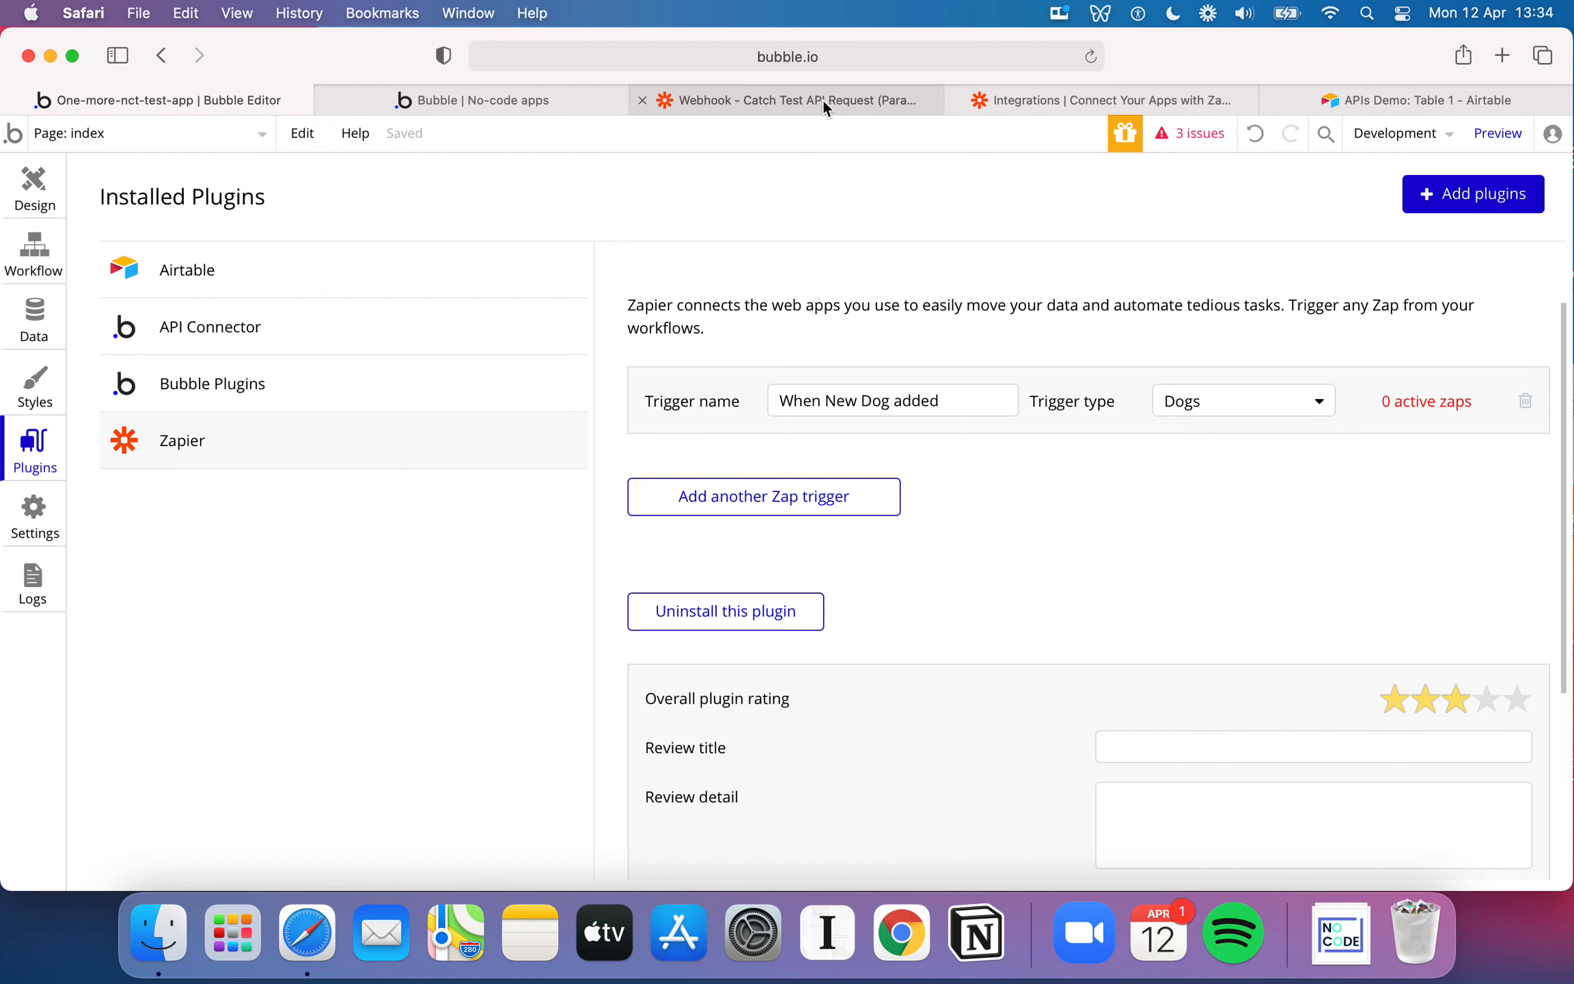
Switch to Zapier's Bubble integration page and view the supported Bubble triggers
click(1062, 97)
scroll(941, 464, down, 1)
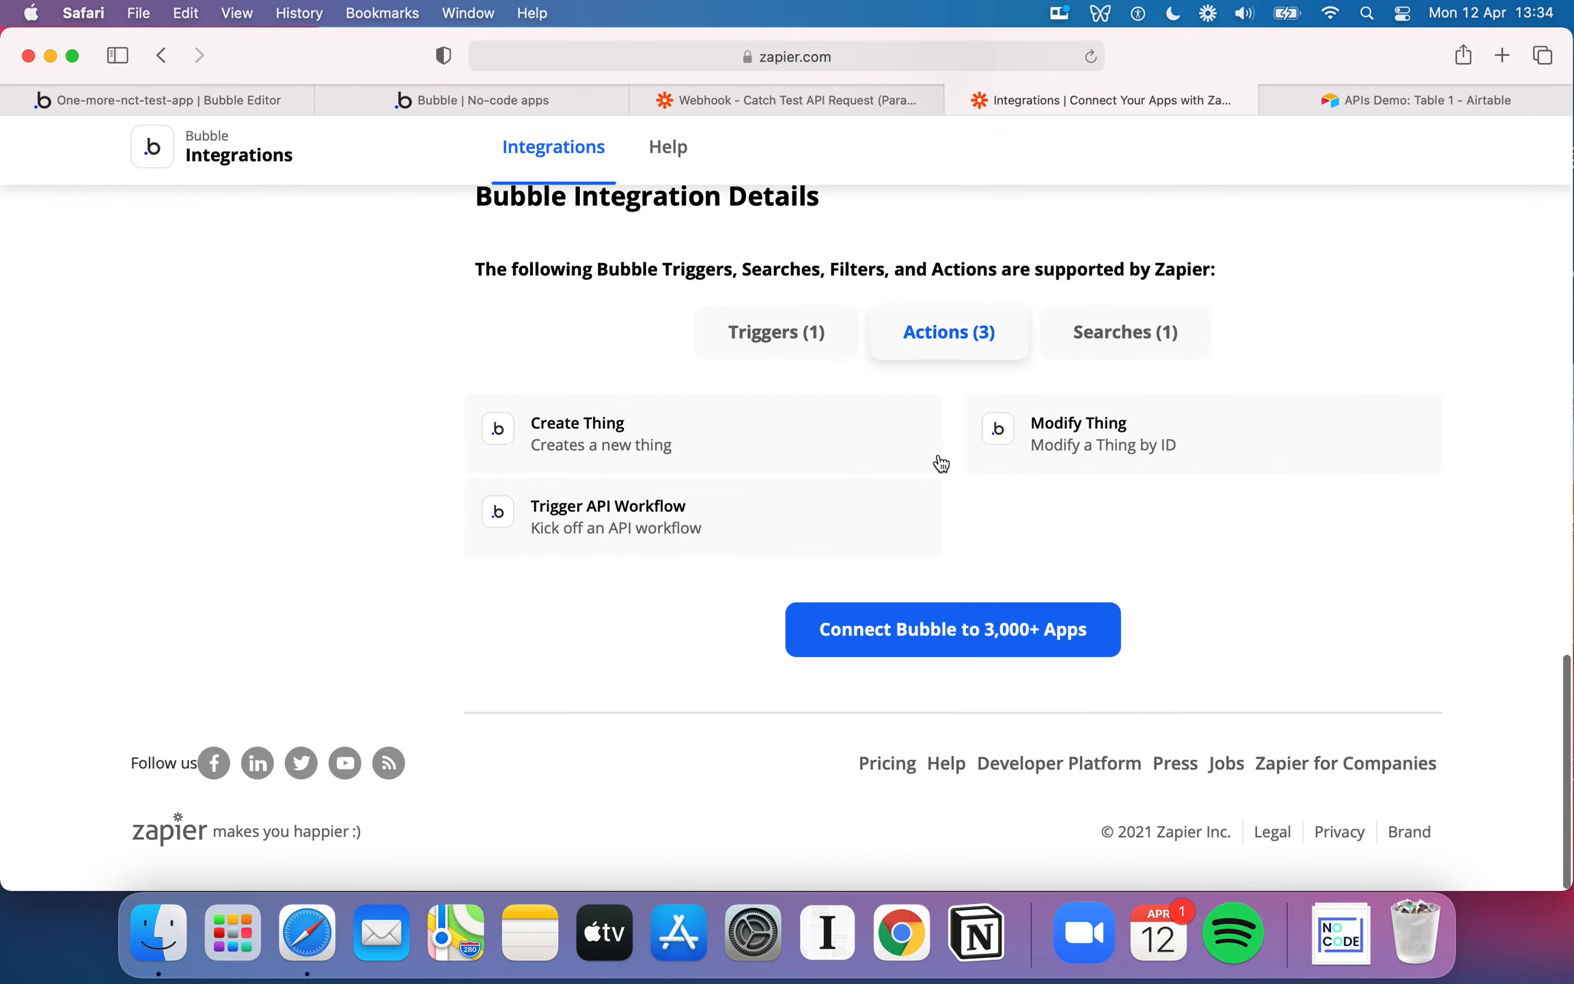
click(763, 397)
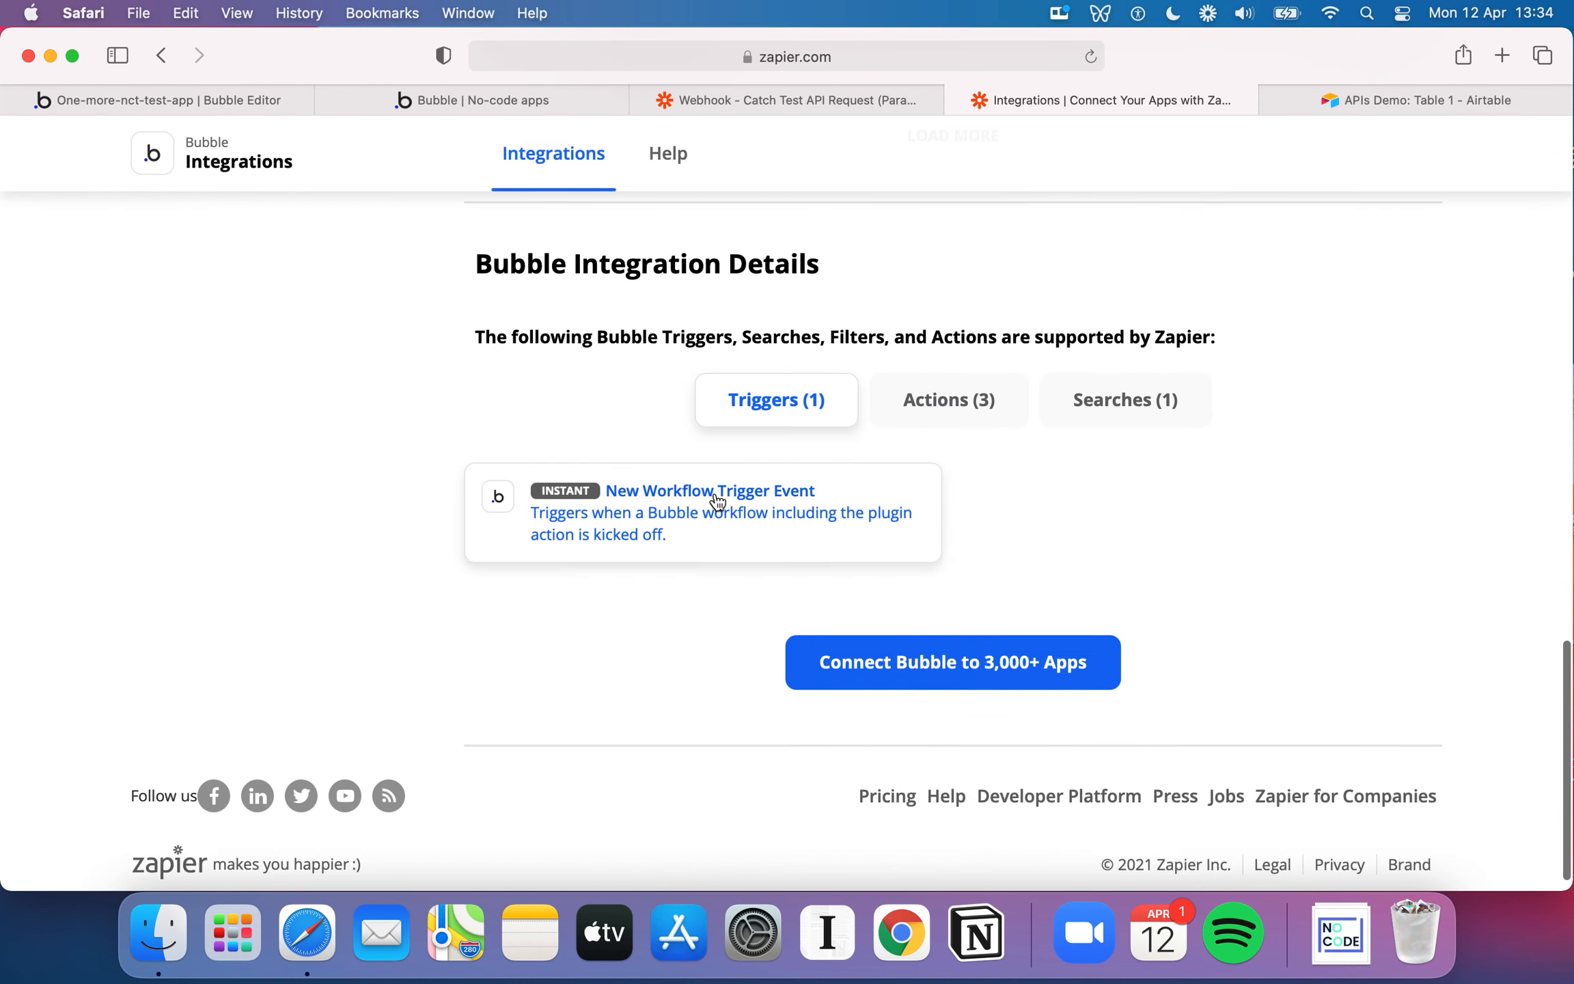
Return to Bubble and add a Trigger a Zapier zap action to the Make an API Call workflow, keeping the When New Dog added trigger
click(172, 100)
click(42, 266)
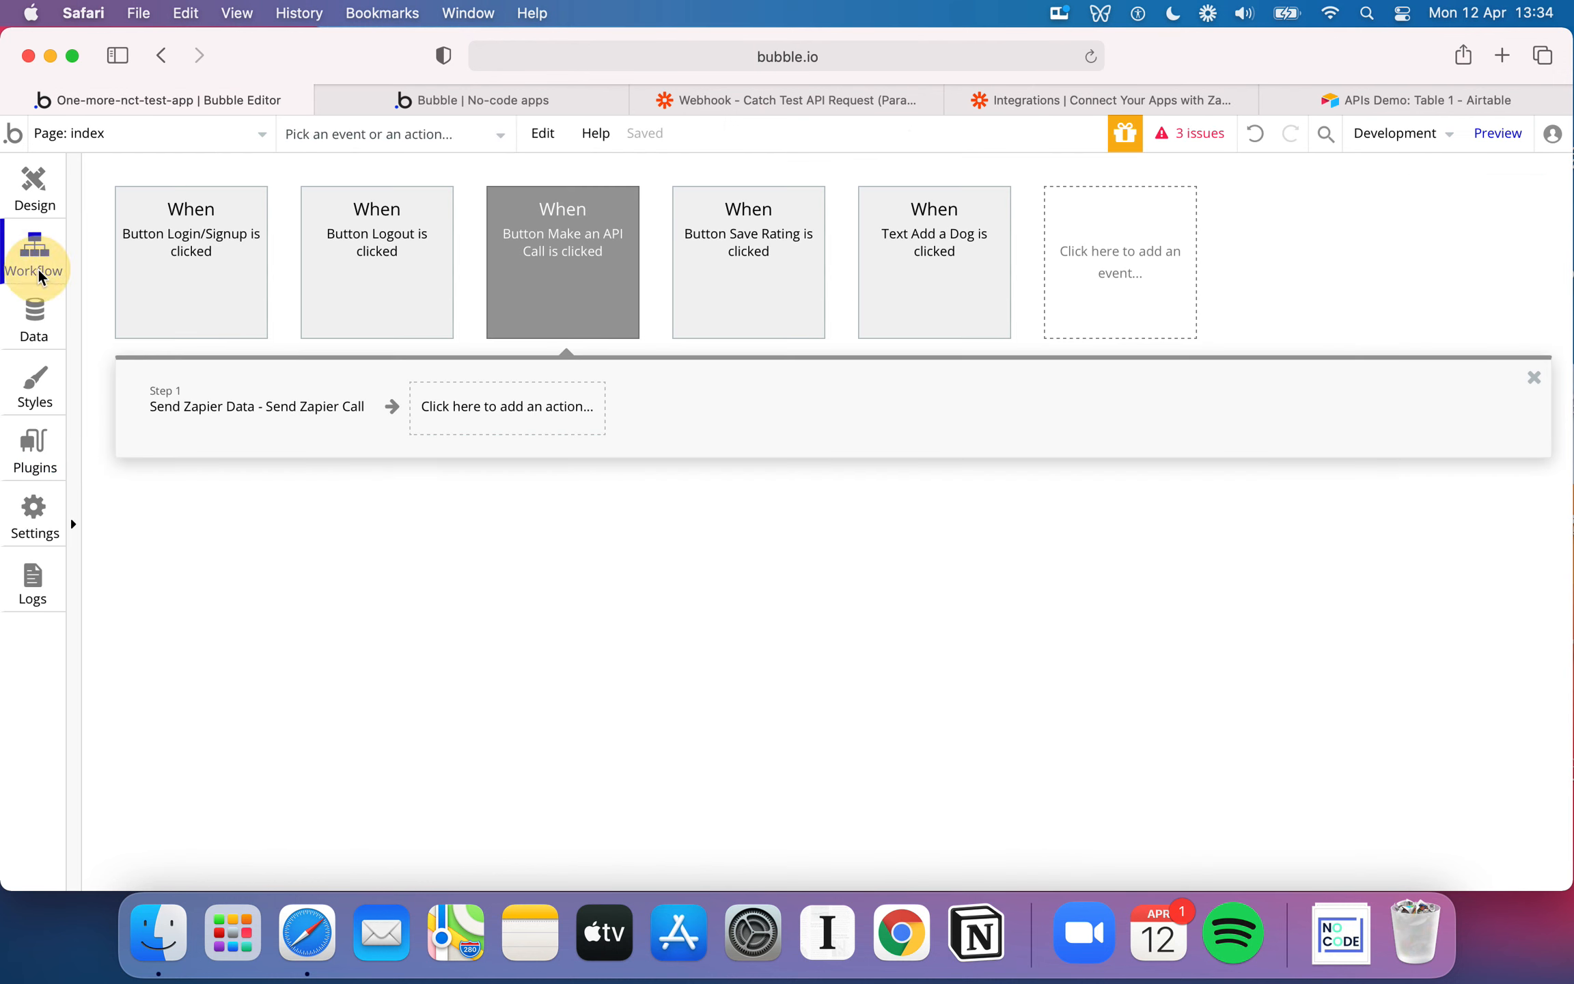
click(544, 418)
mouse_move(535, 751)
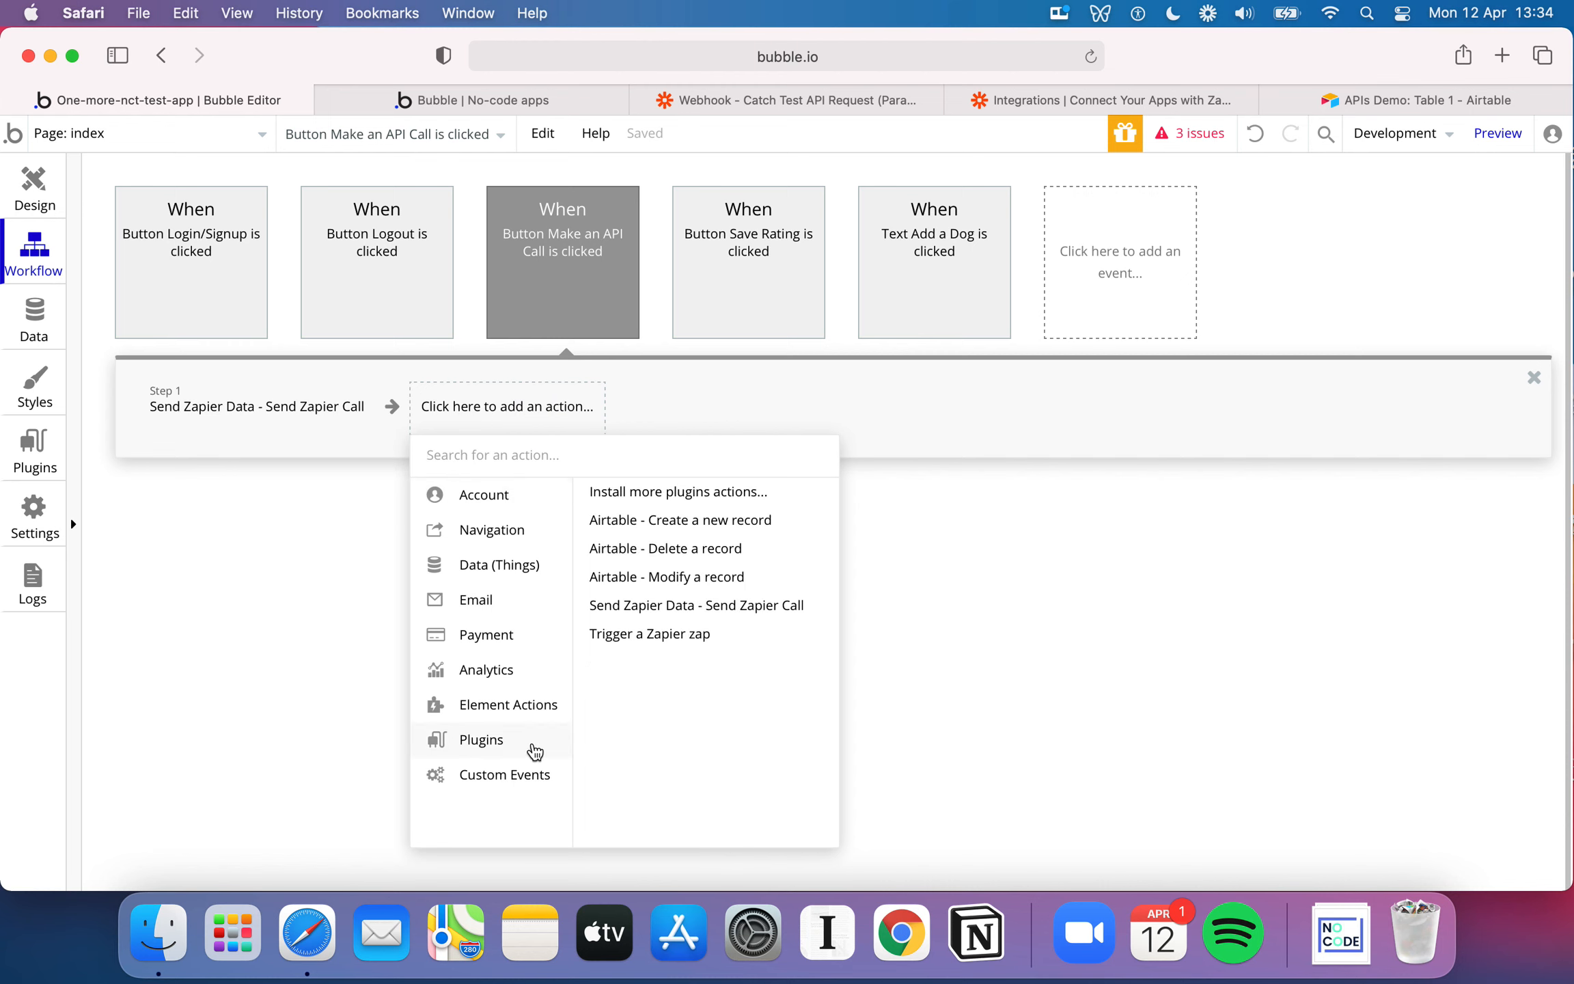
click(676, 636)
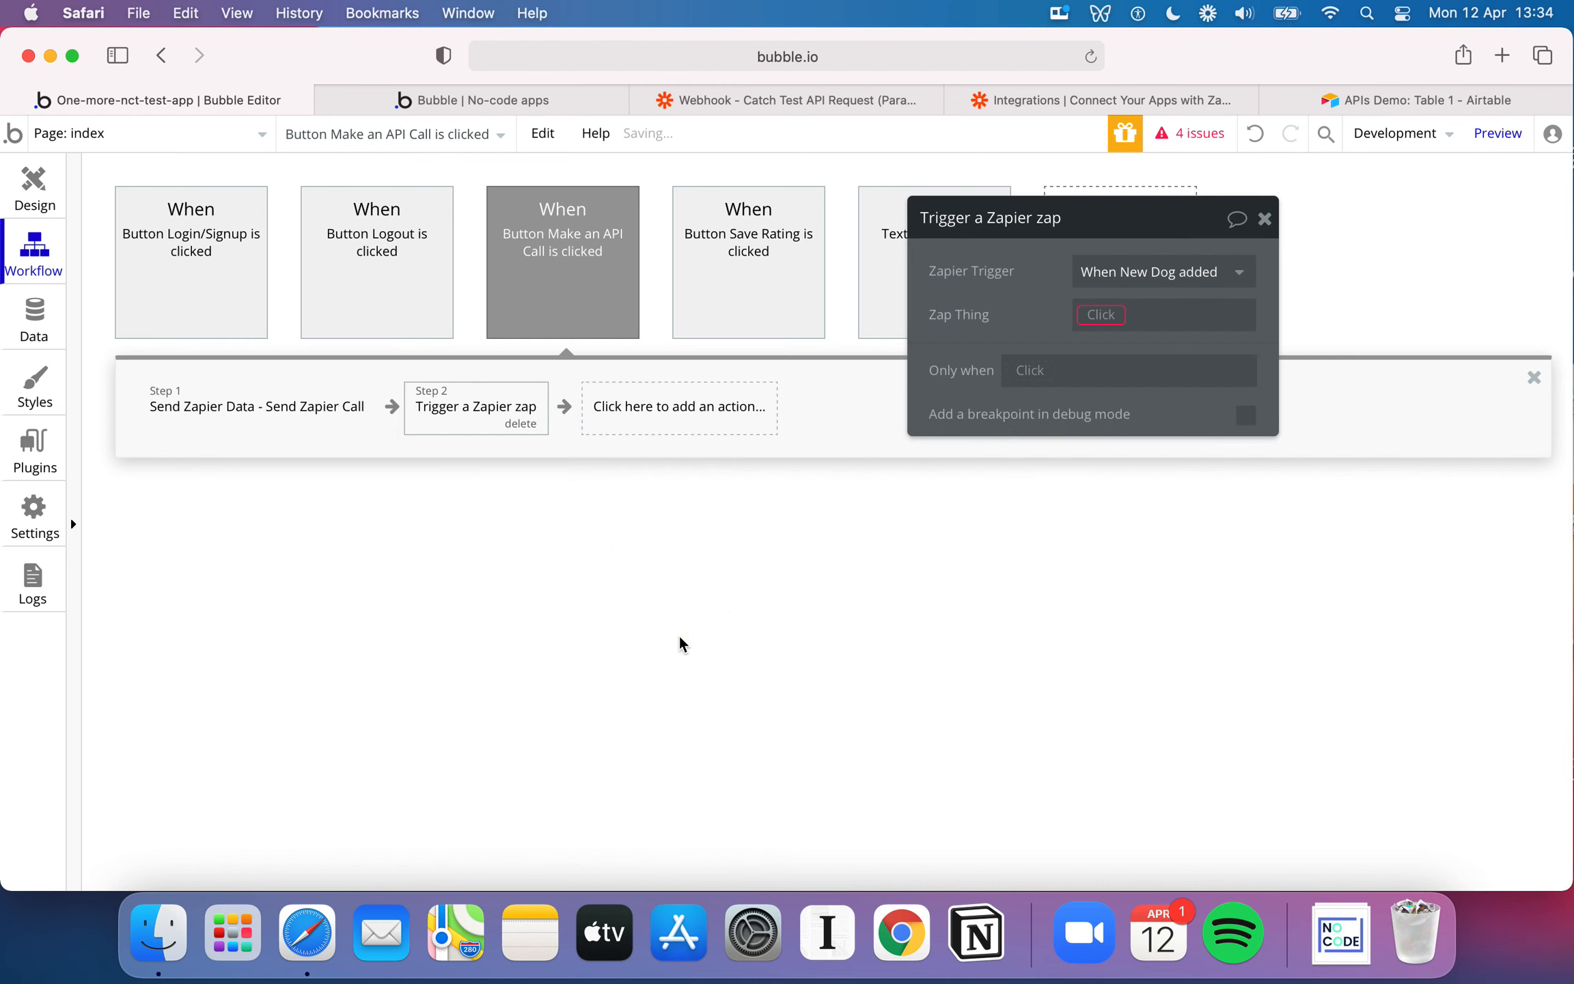
click(1175, 273)
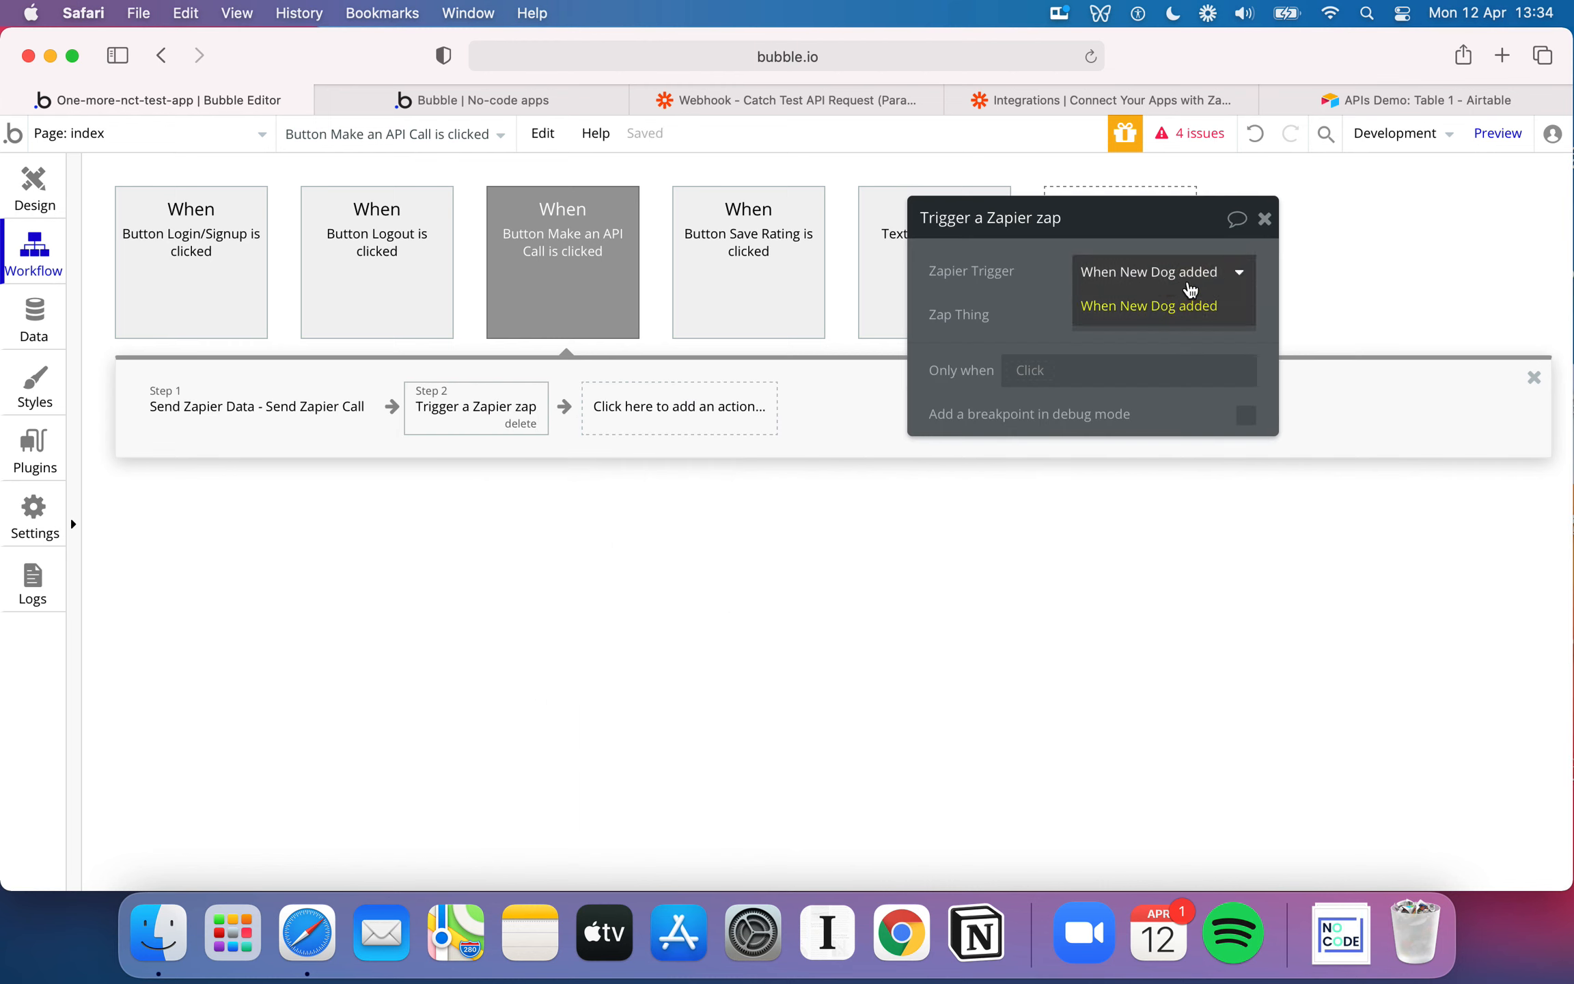
click(1151, 266)
click(1101, 316)
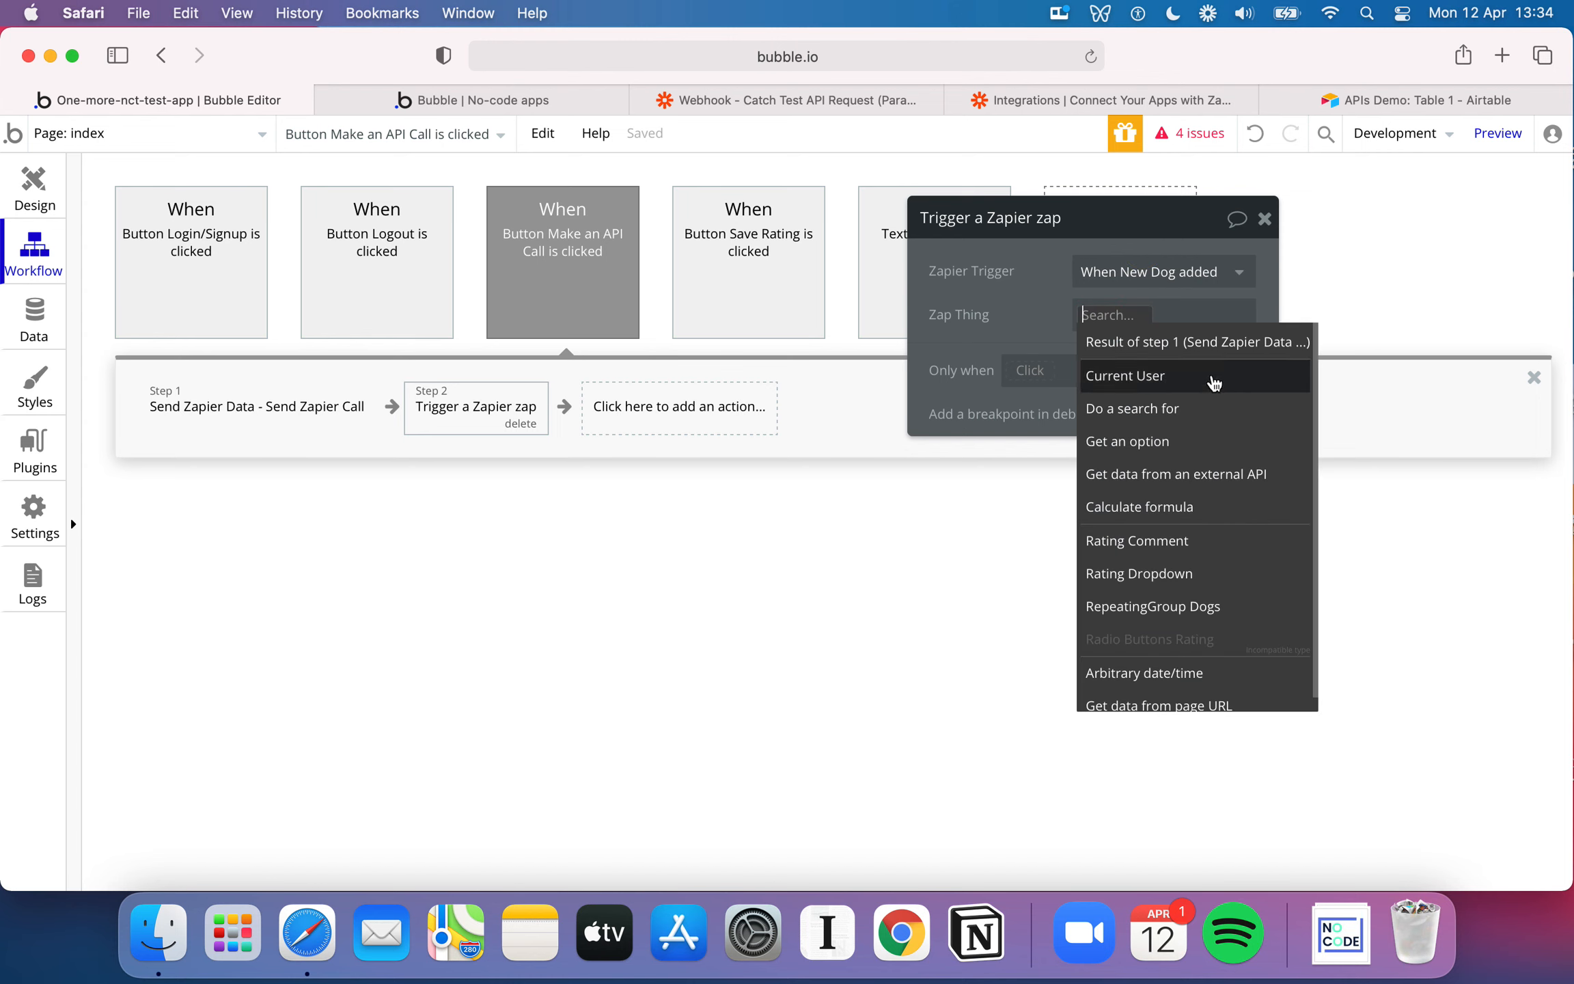
click(1190, 606)
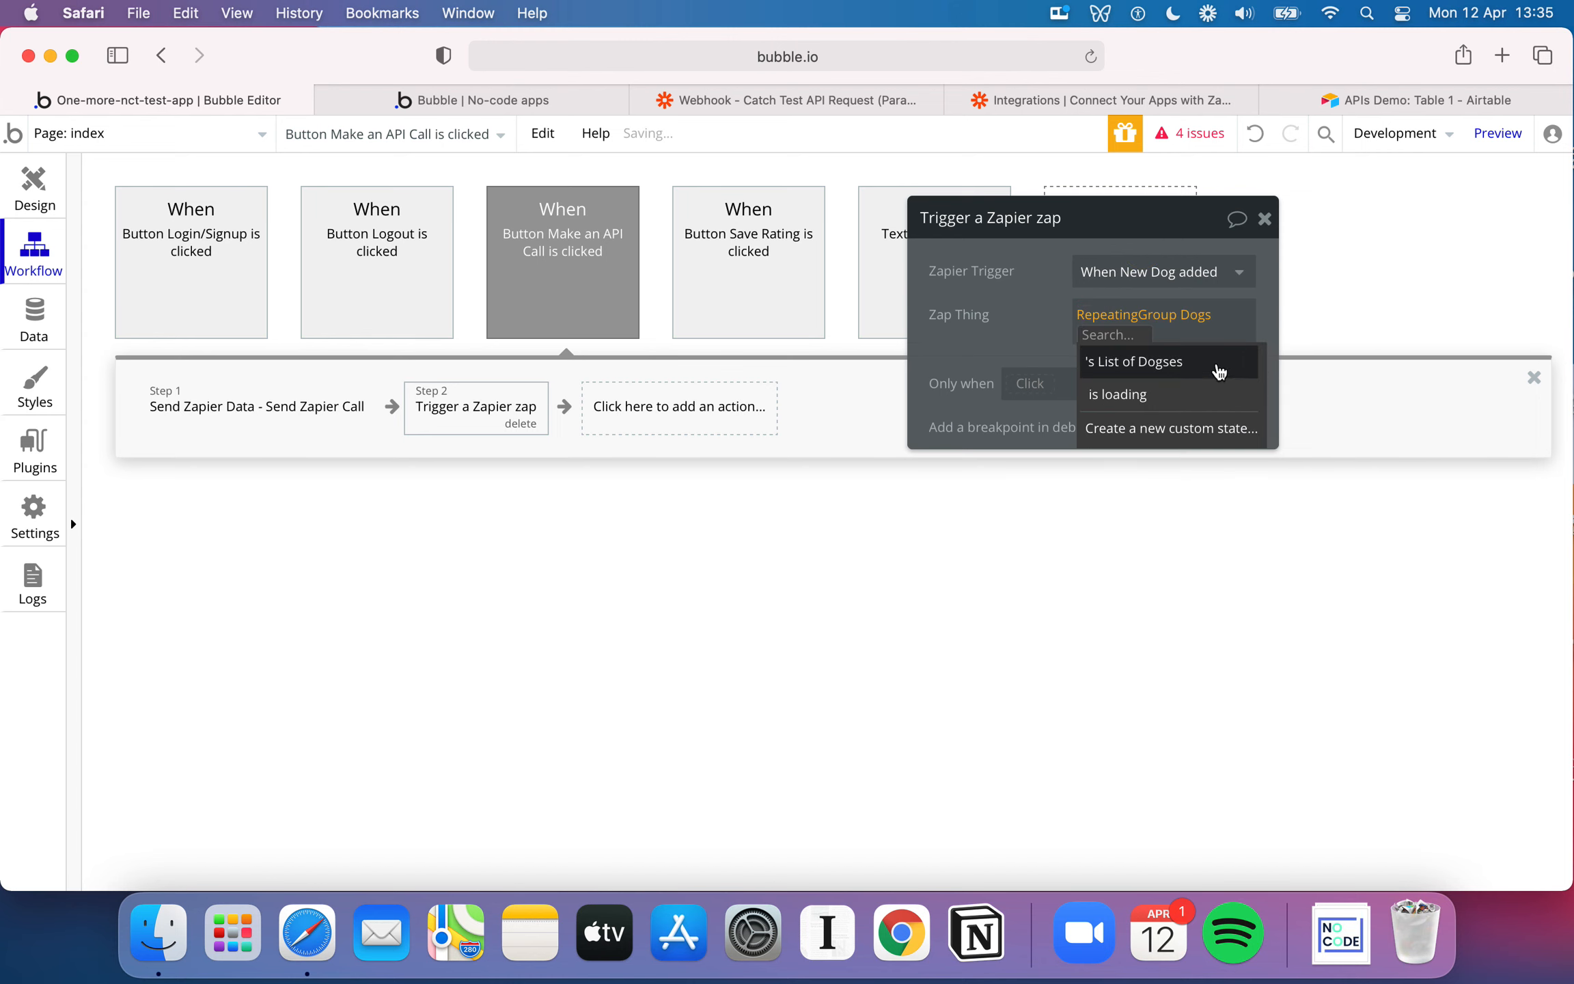
click(1043, 335)
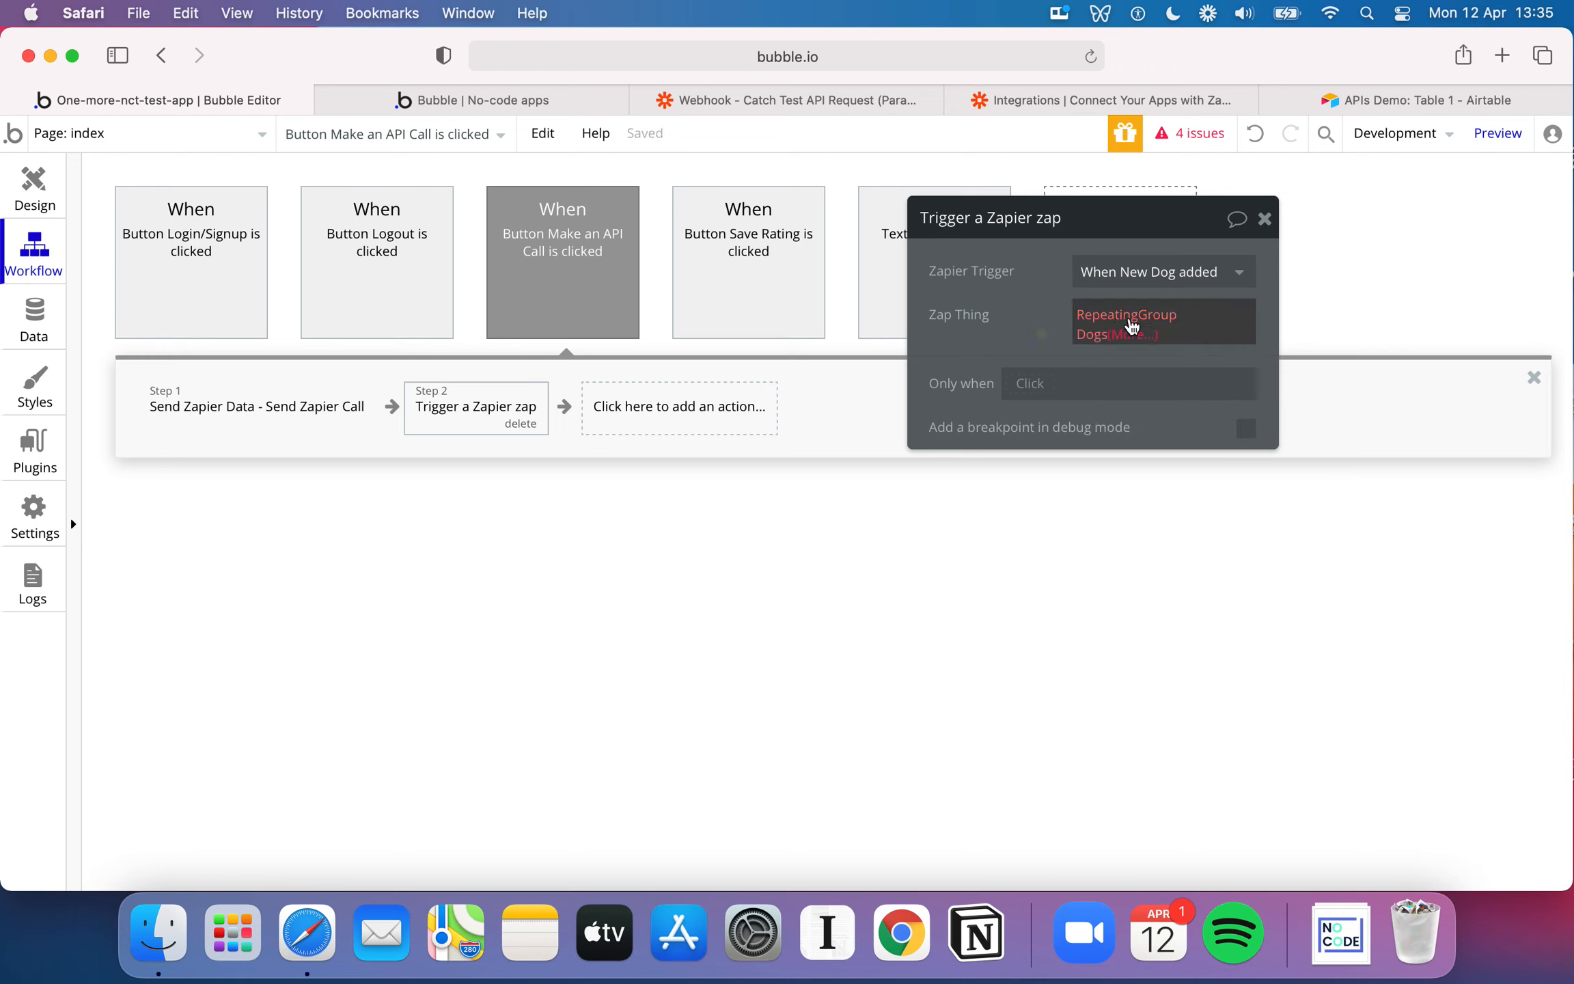
Set the Zapier action's Zap Thing to a search for Dogs and close the action's settings
click(1103, 339)
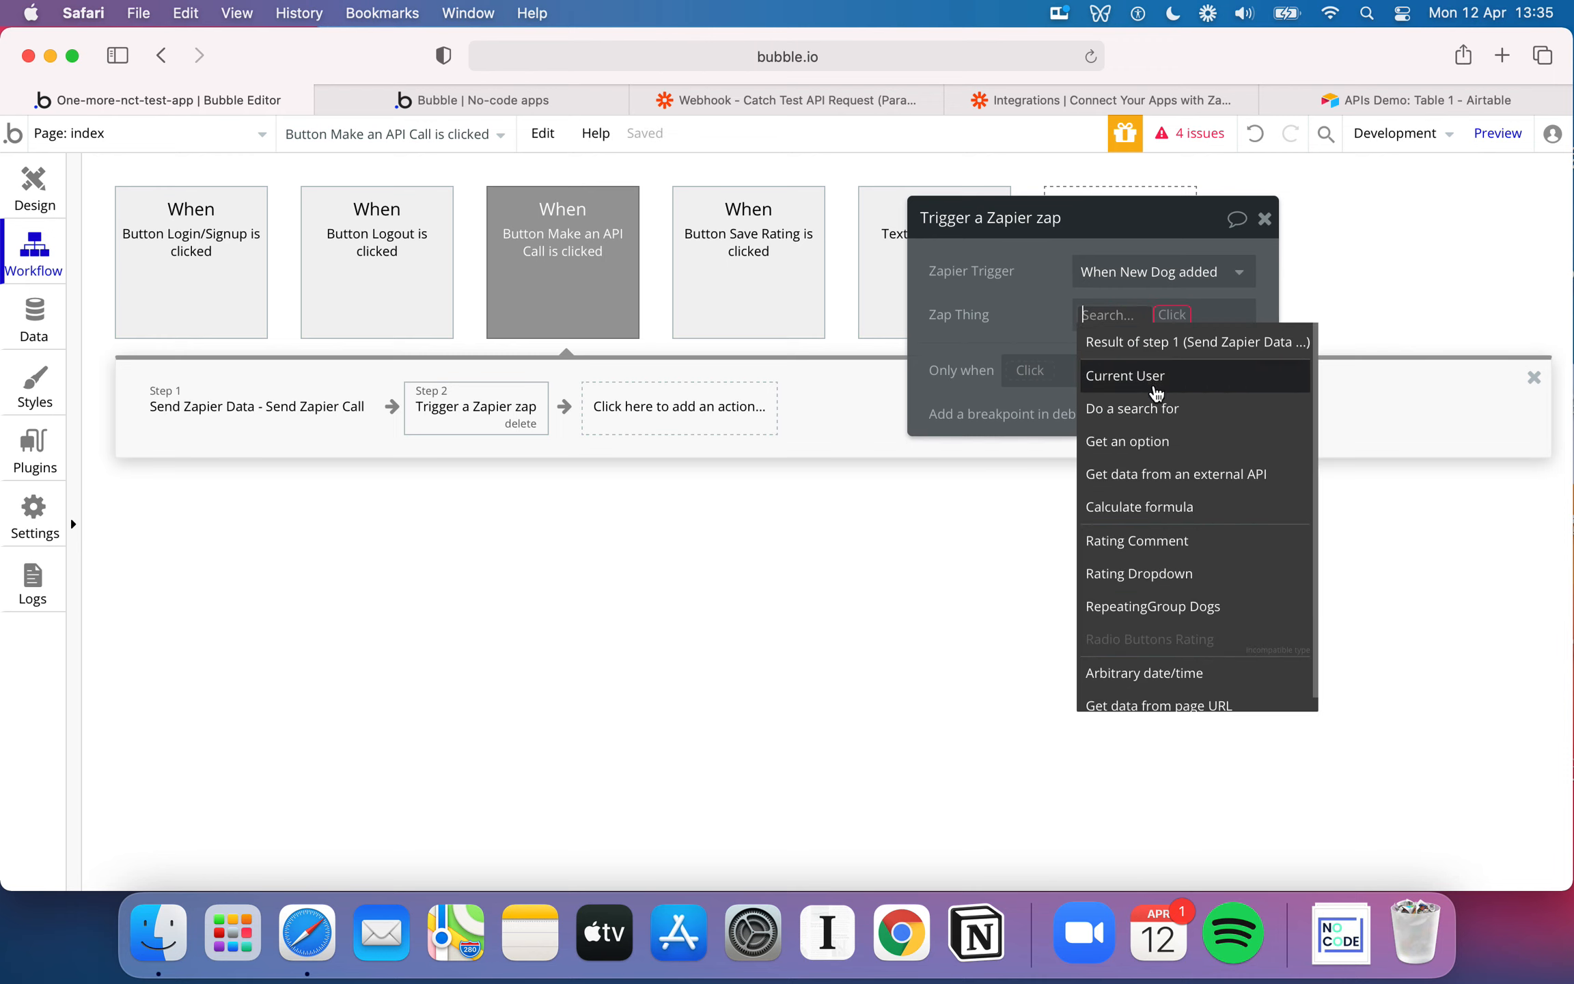
click(1159, 409)
click(755, 271)
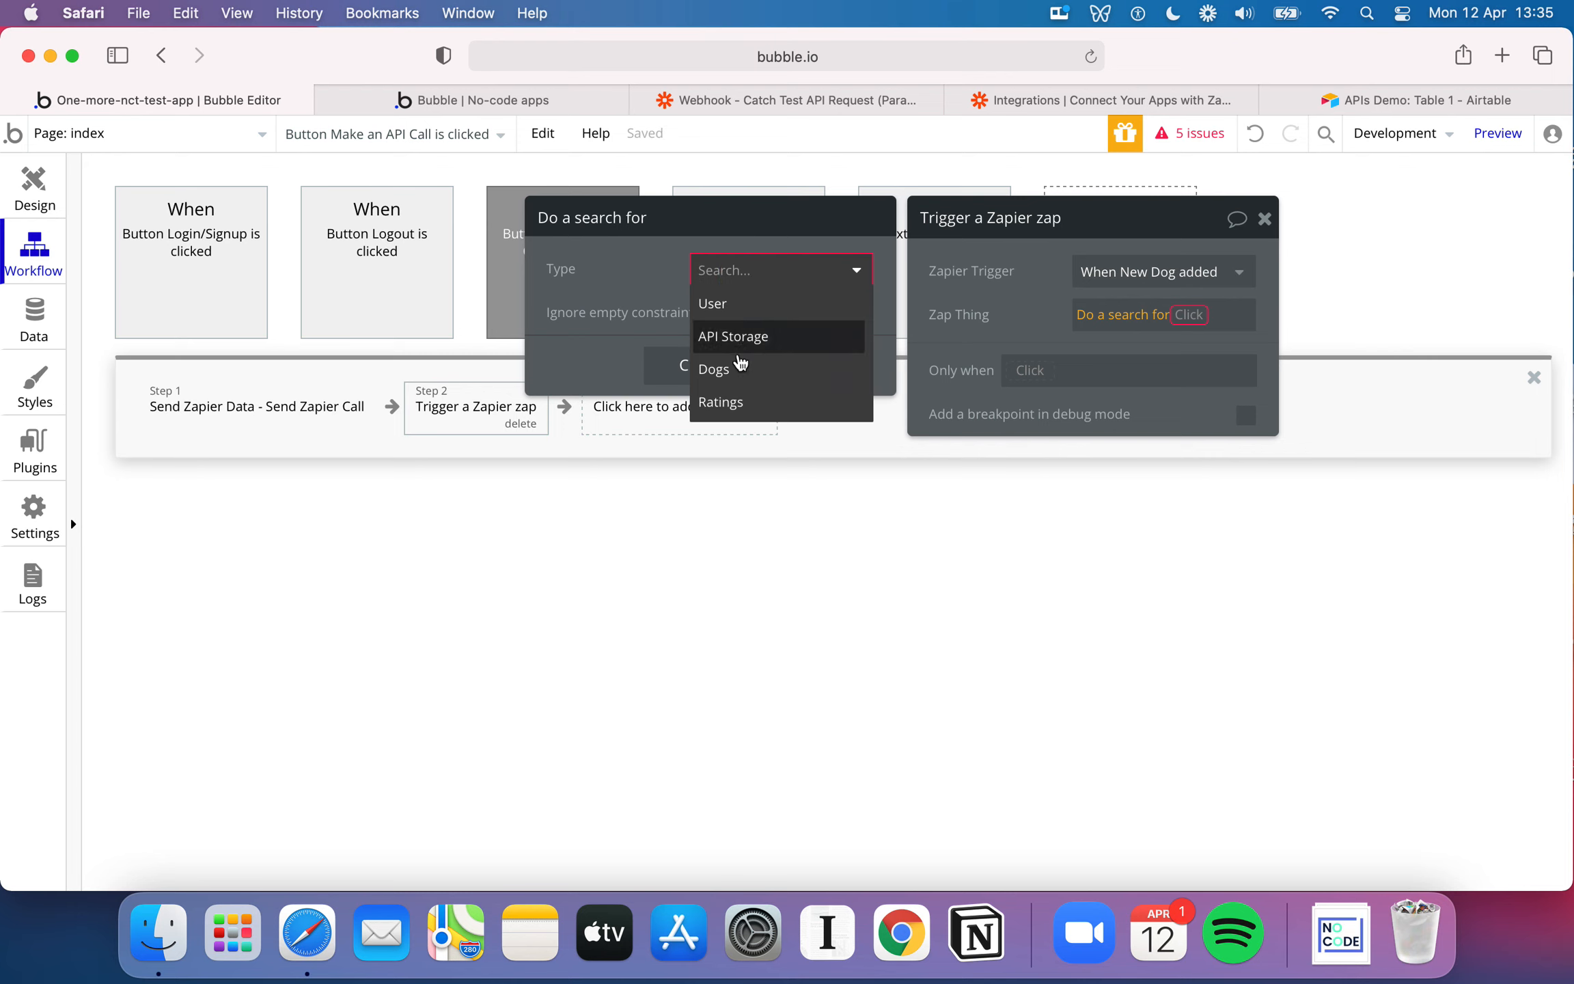
click(740, 365)
click(714, 490)
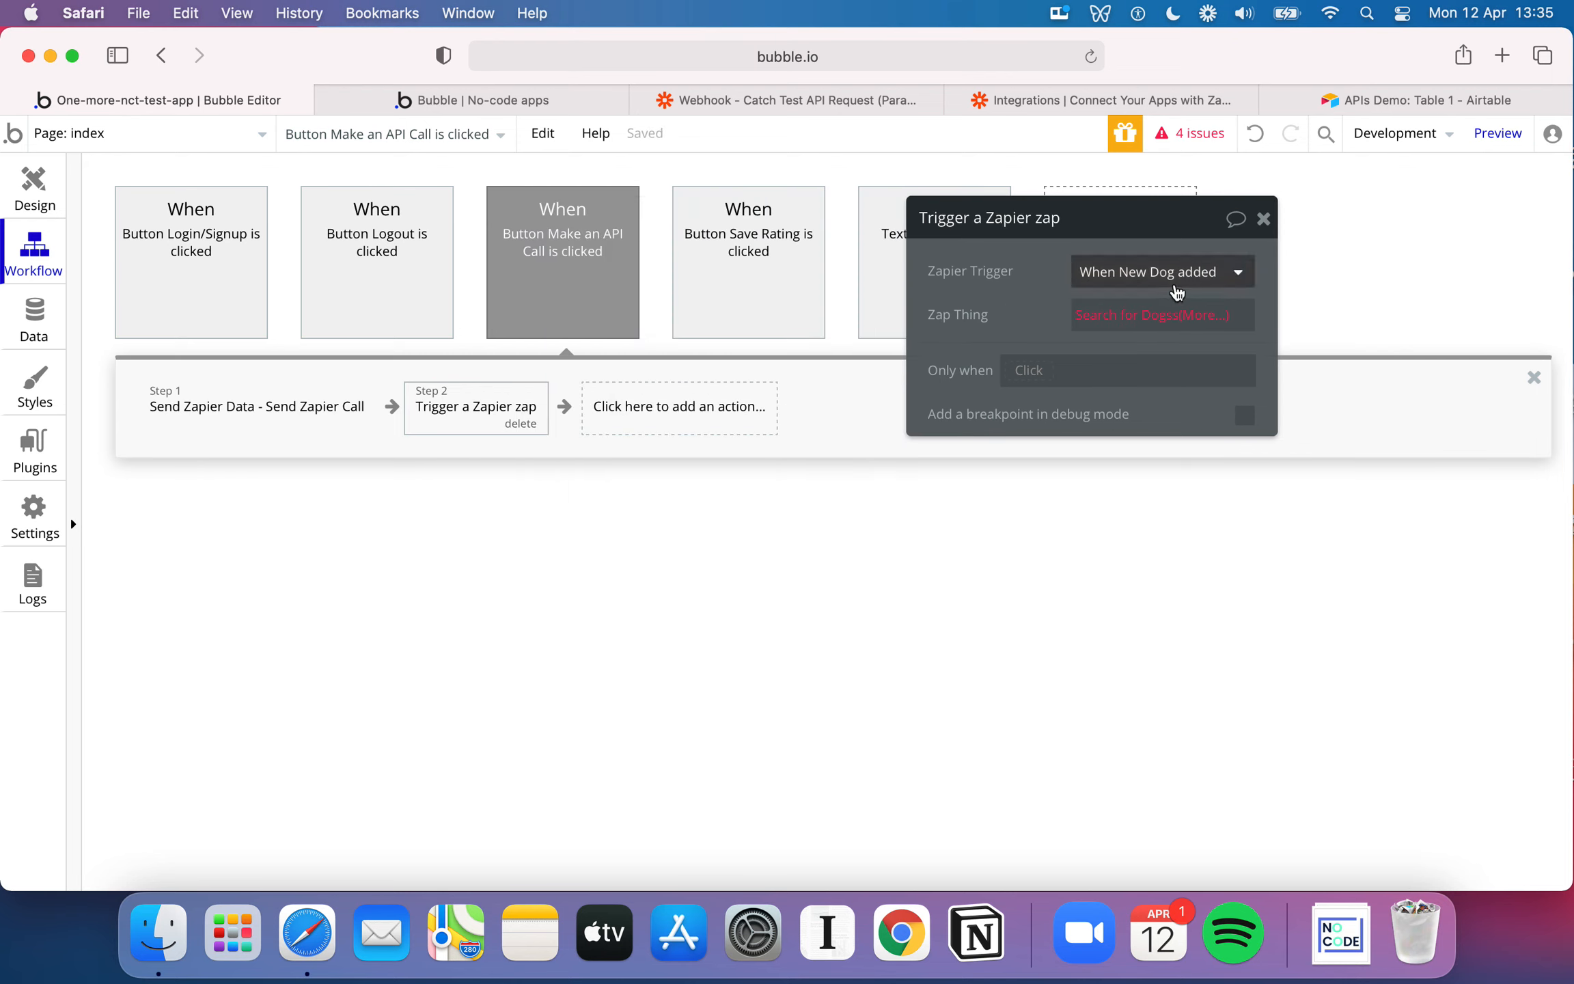
click(1262, 218)
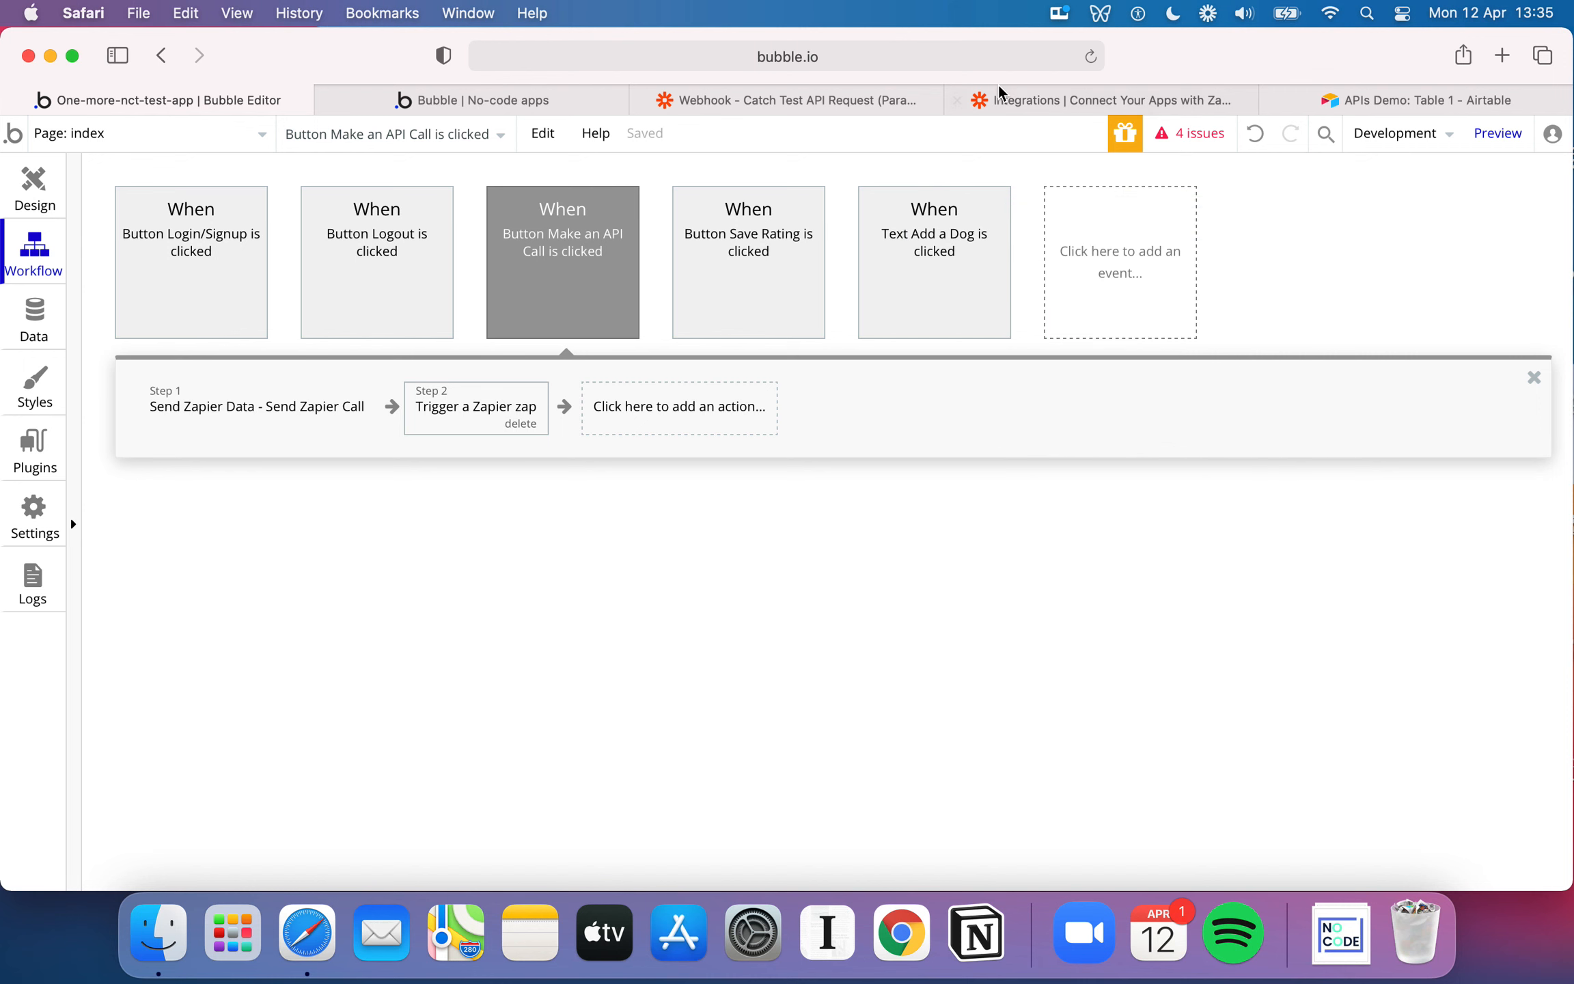
Switch to the Catch Test API Request zap in Zapier and examine which apps can follow Create Record in Airtable, adding no step
click(1142, 103)
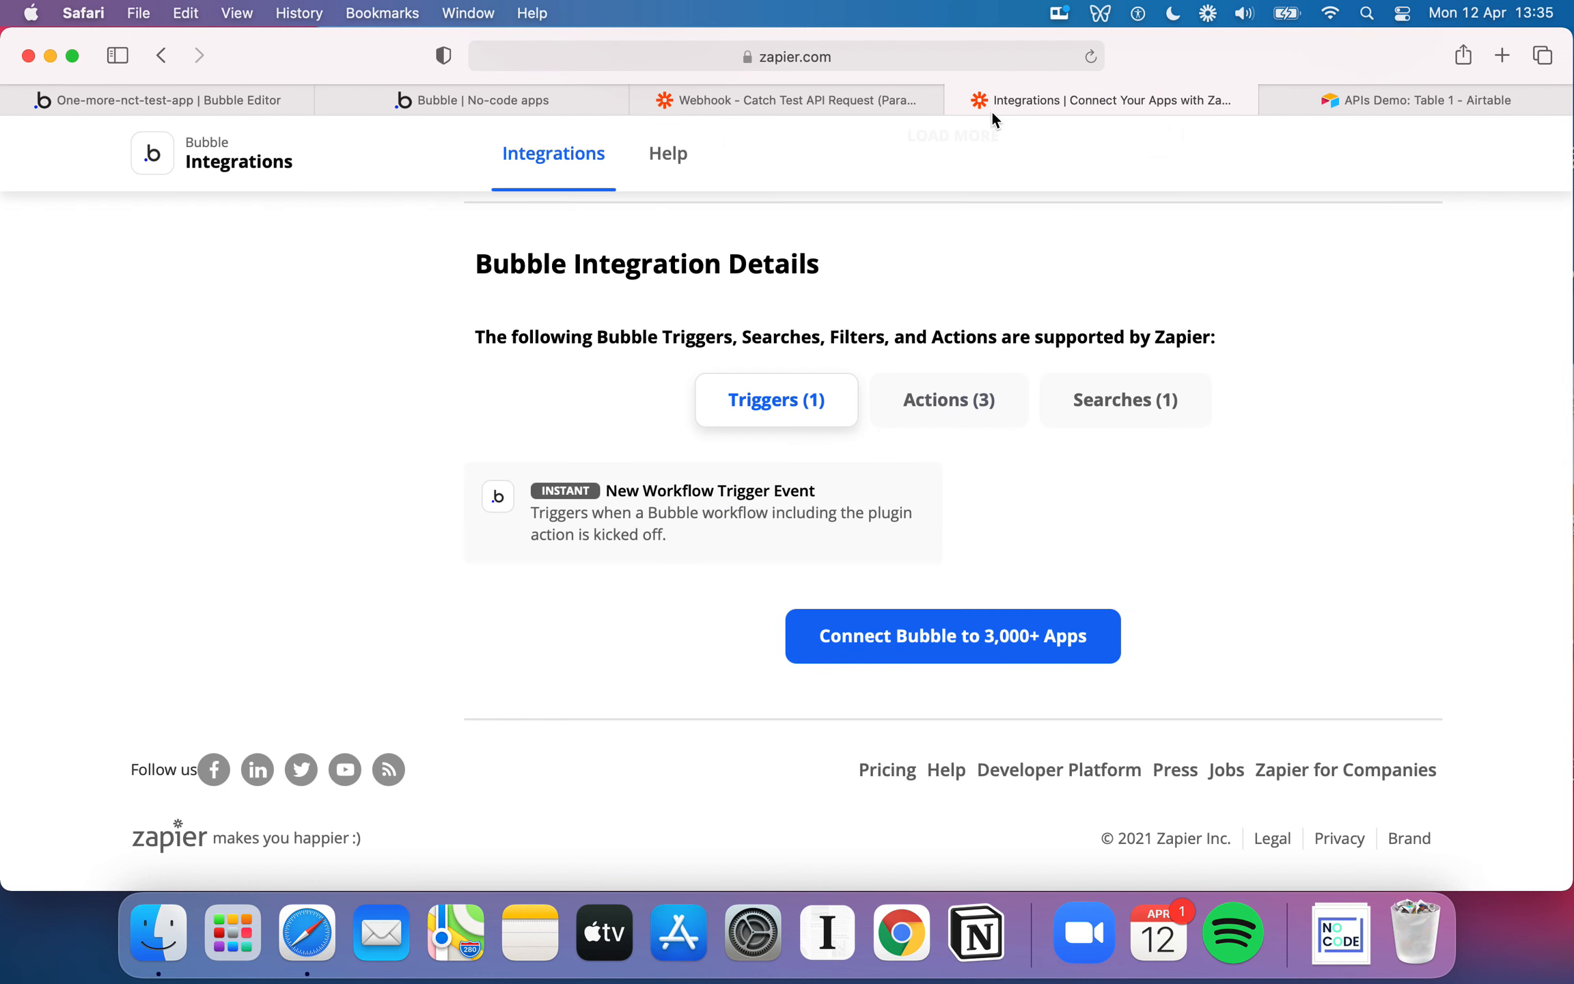
click(816, 103)
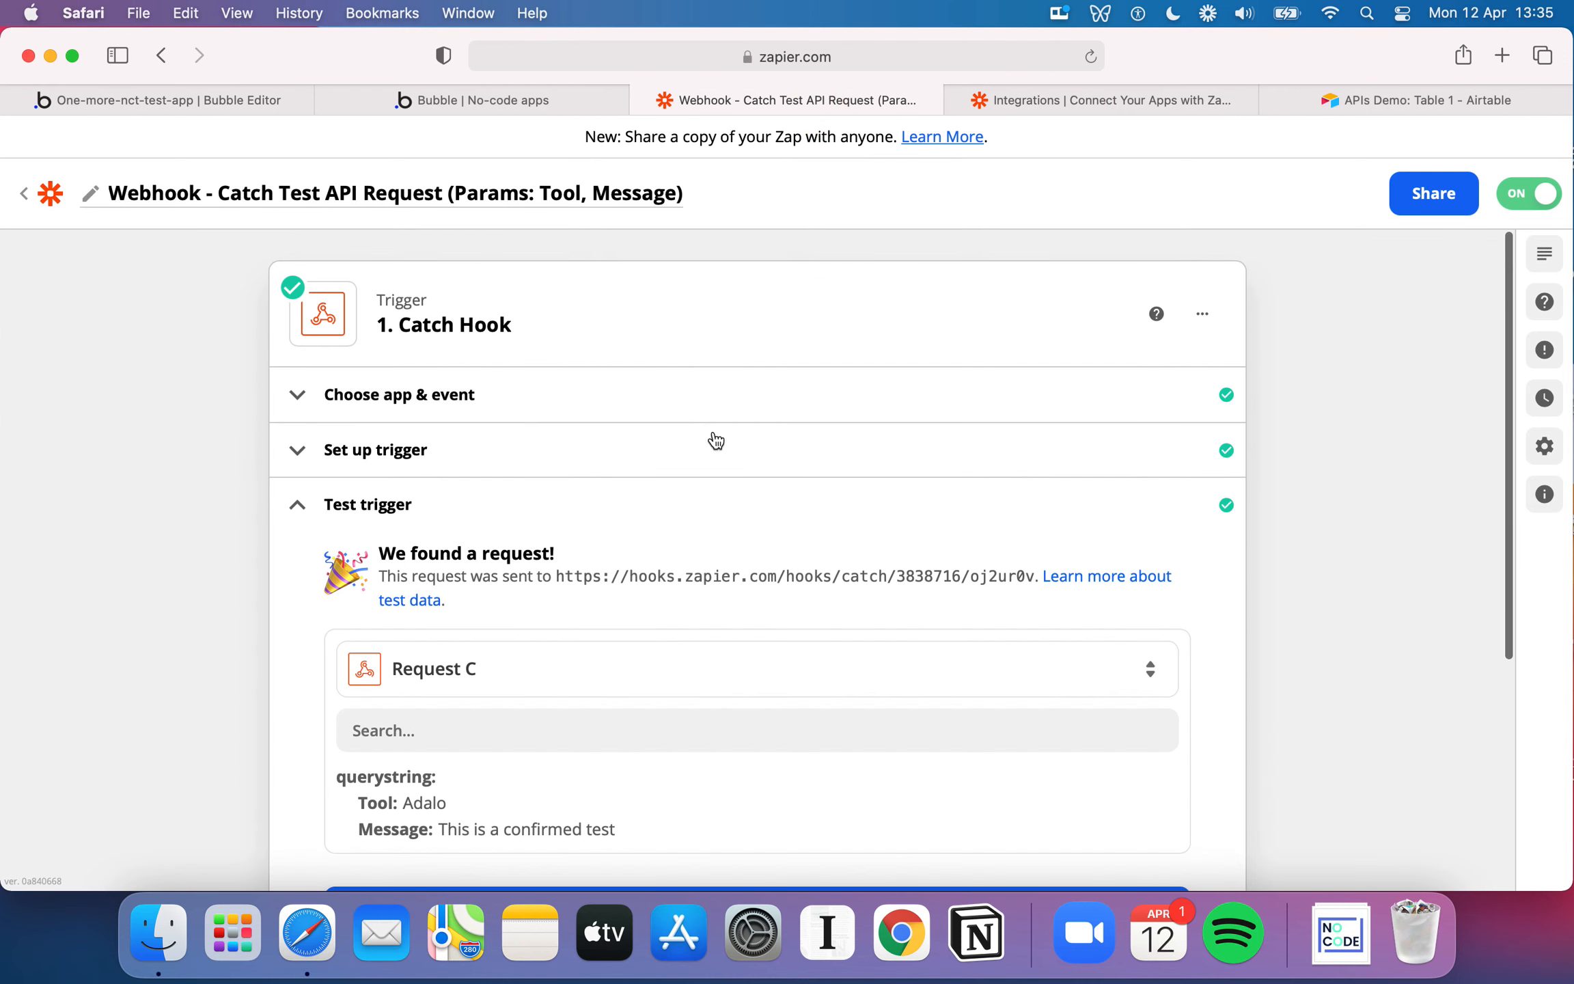
scroll(761, 540, down, 5)
scroll(615, 772, down, 1)
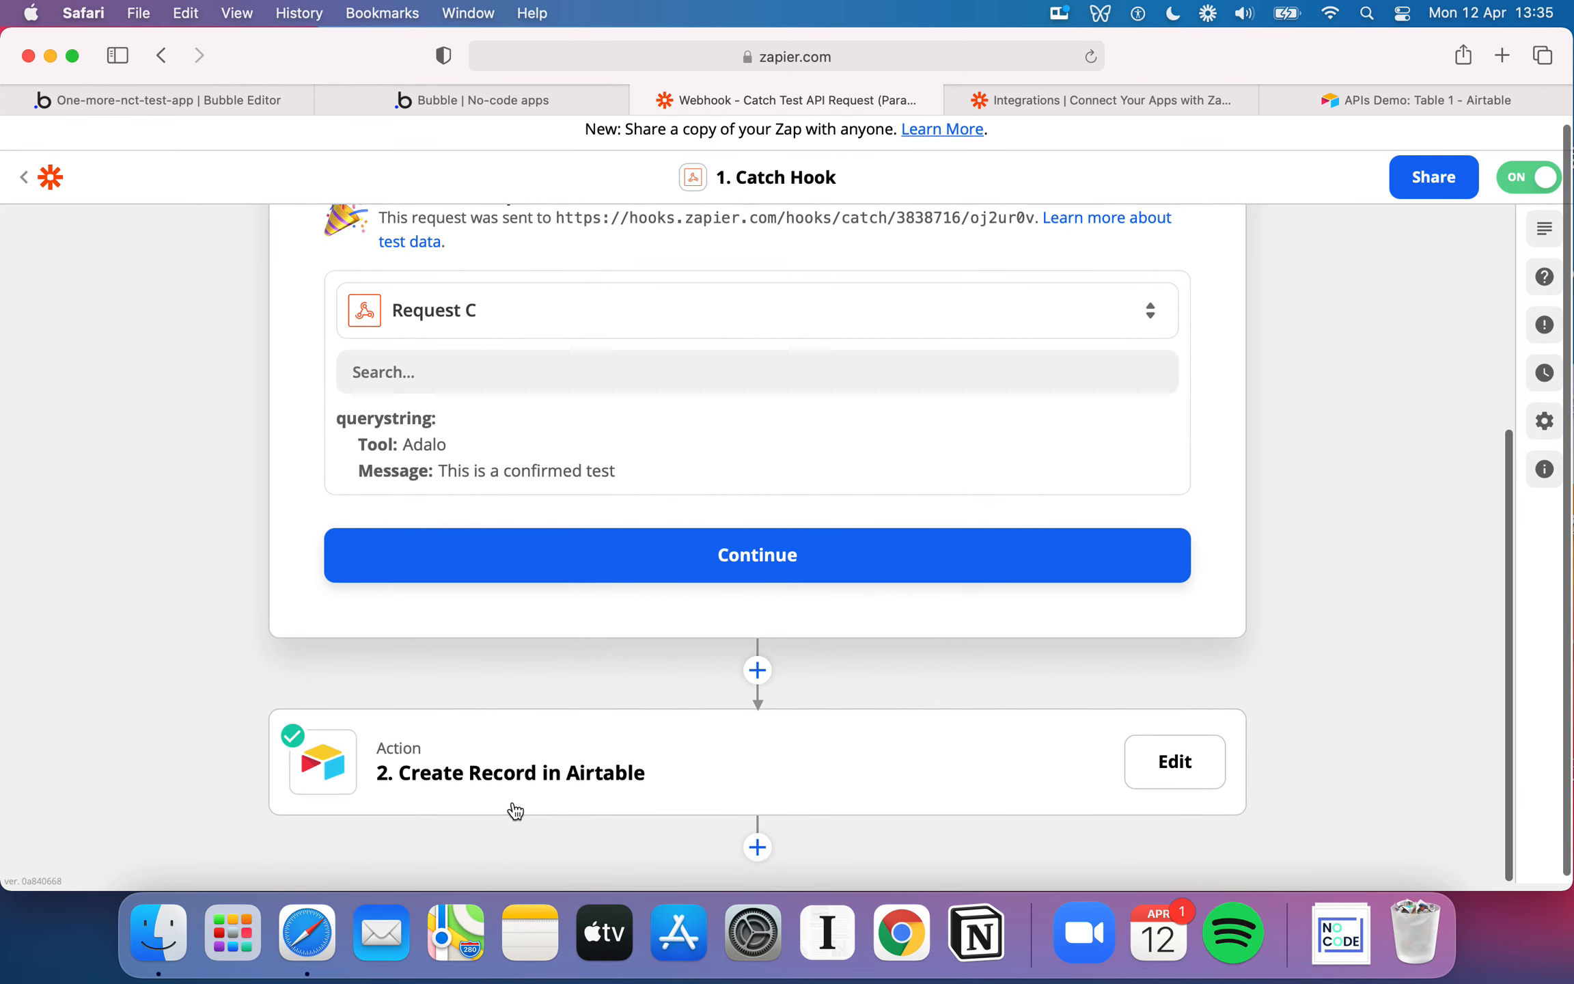
click(758, 847)
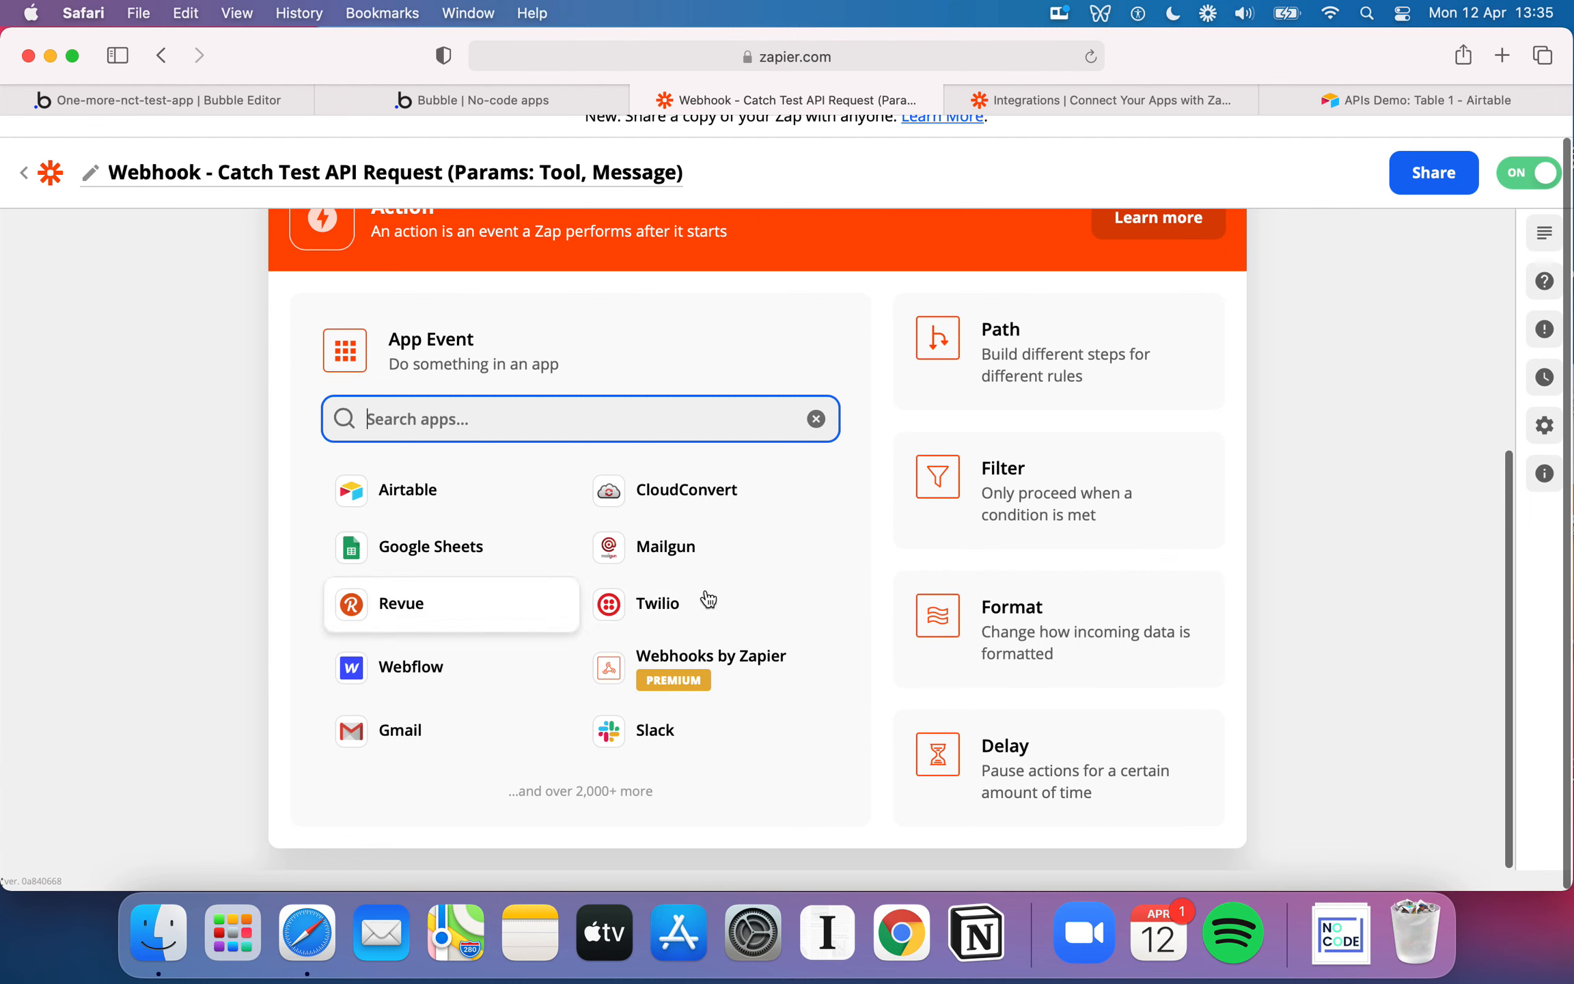
scroll(977, 479, up, 2)
scroll(982, 479, down, 2)
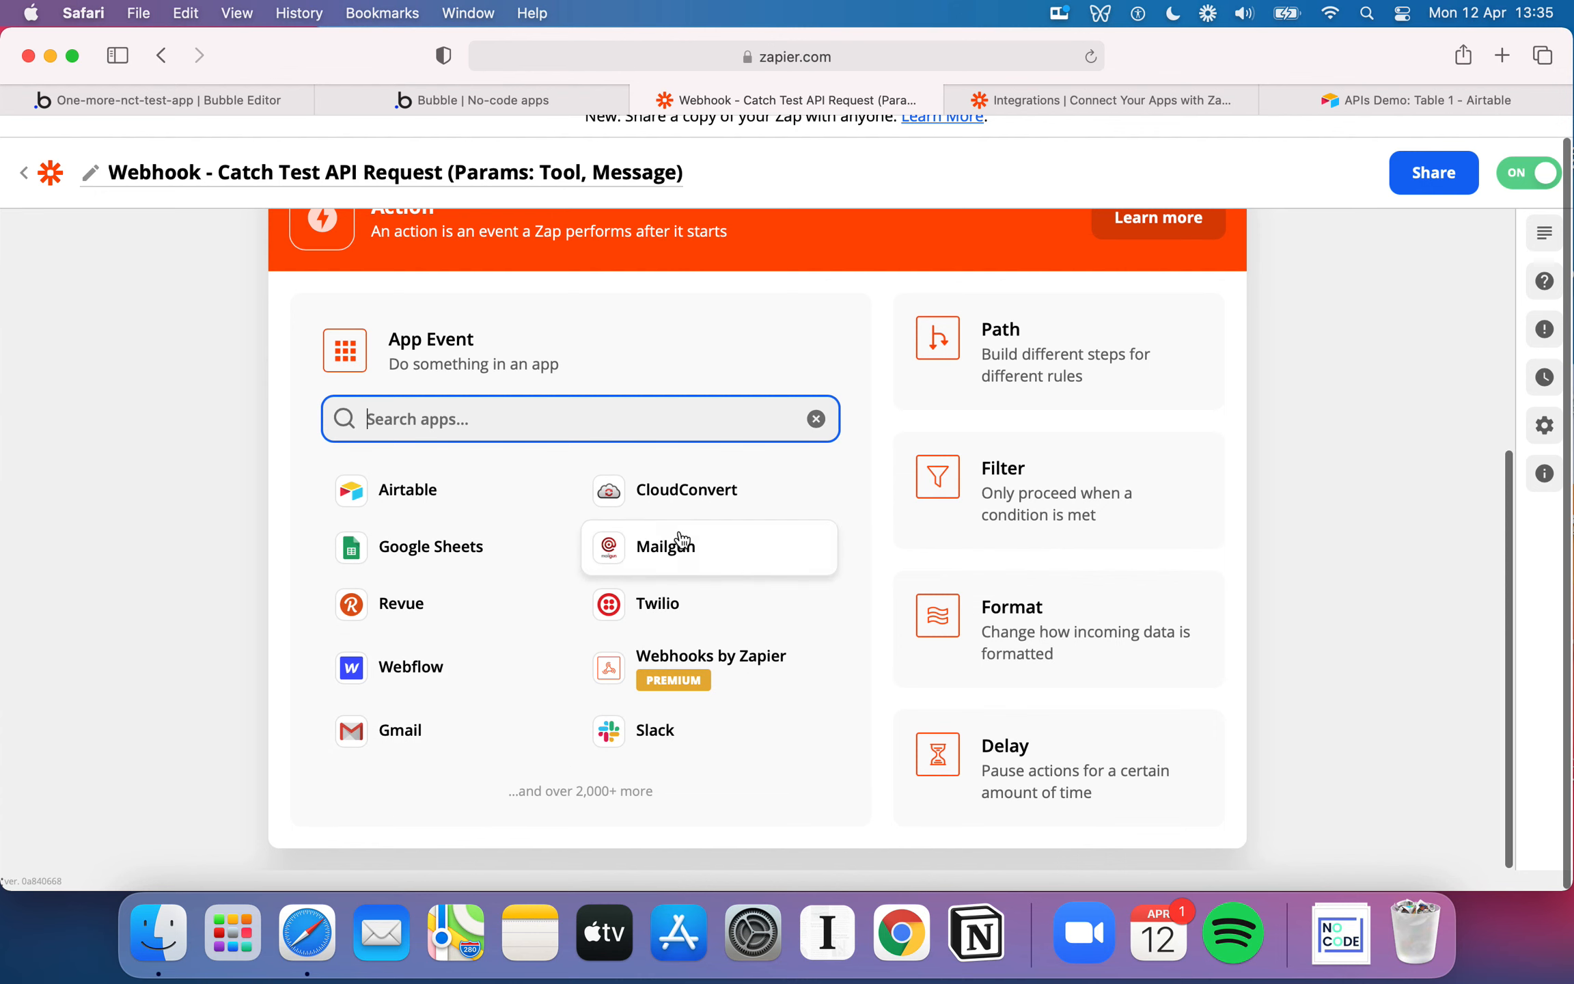
click(1319, 470)
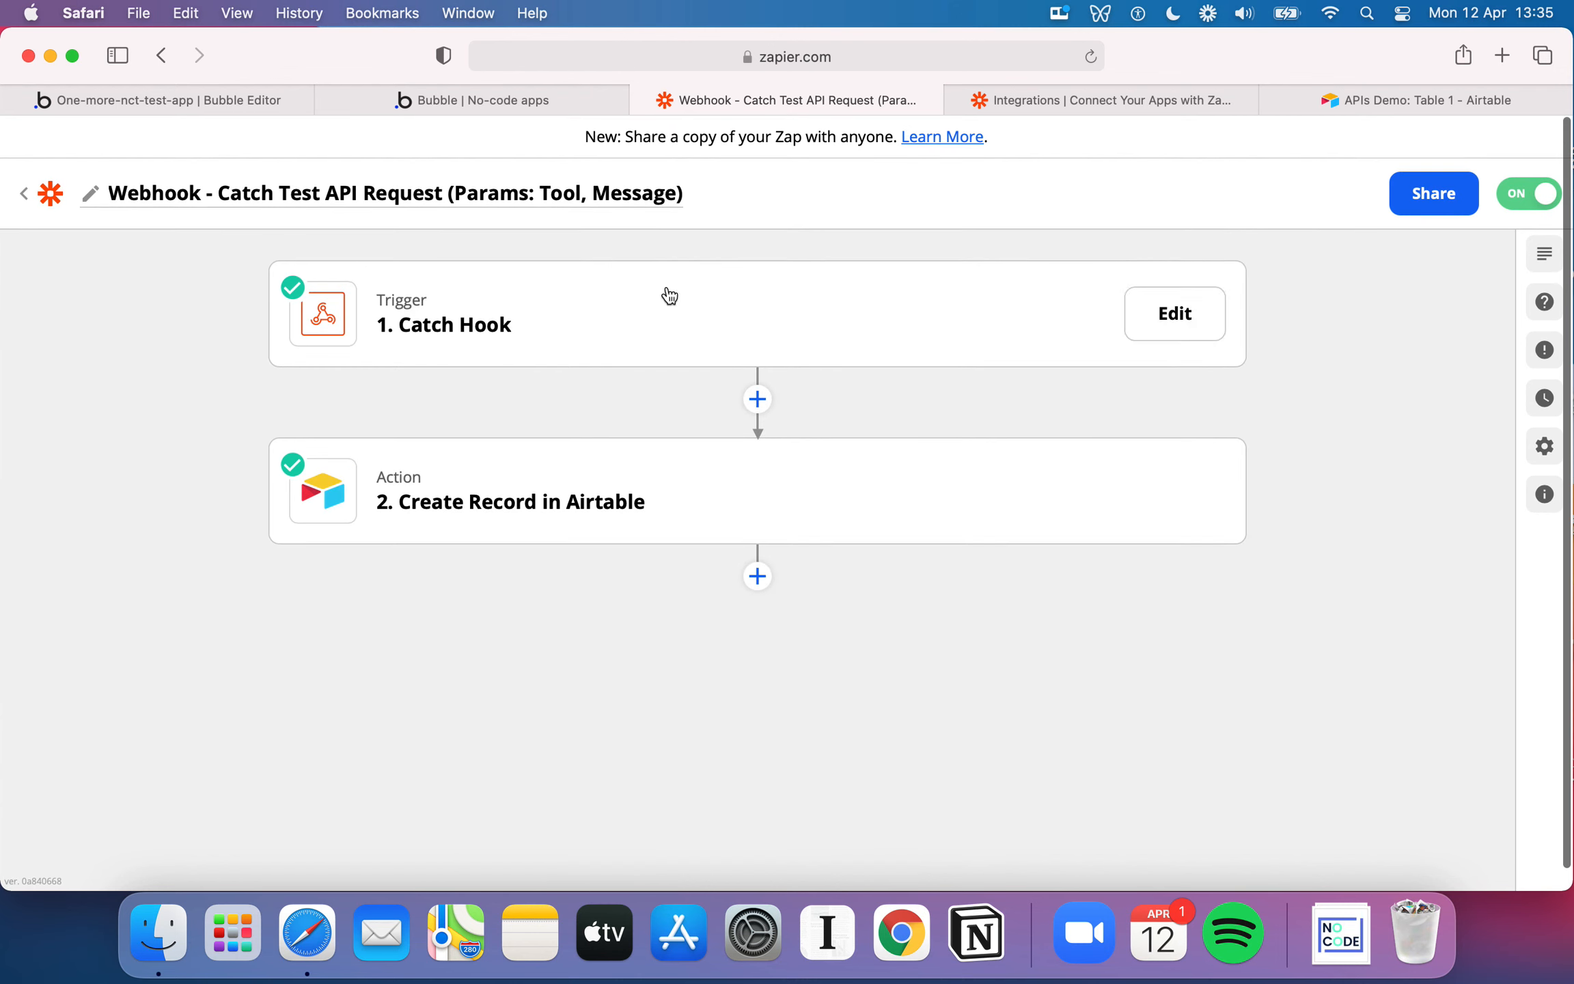
Examine the supported Bubble actions, such as Create Thing and Modify Thing, on Zapier's Bubble integration page
click(1124, 100)
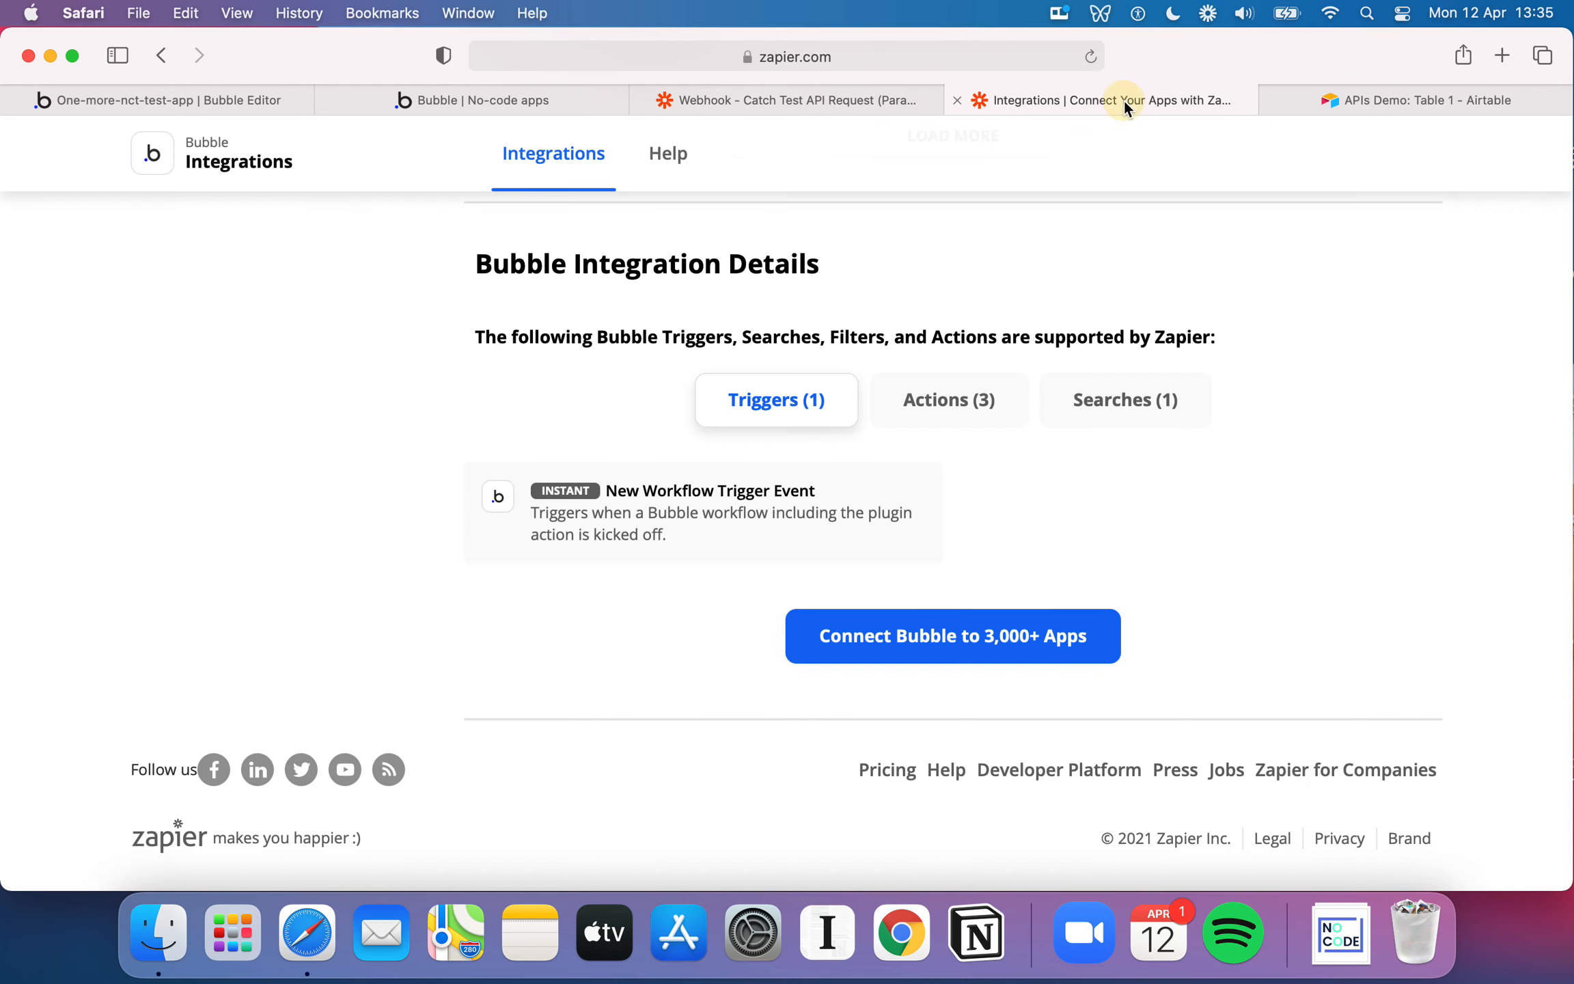
click(998, 425)
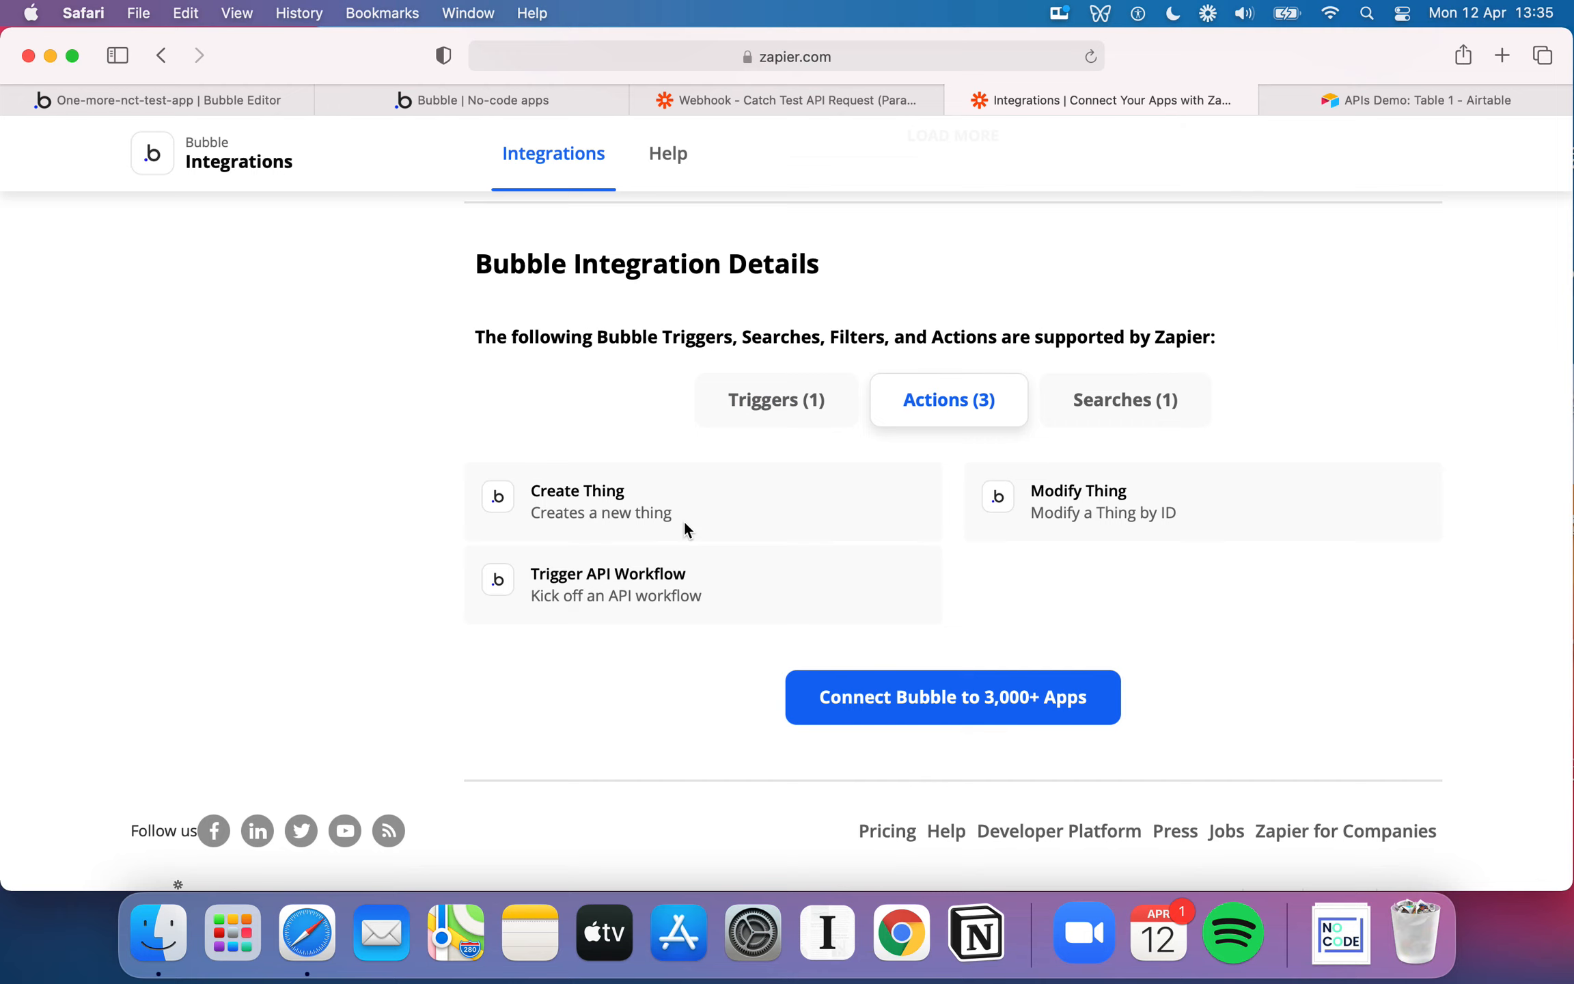
click(630, 494)
click(1118, 508)
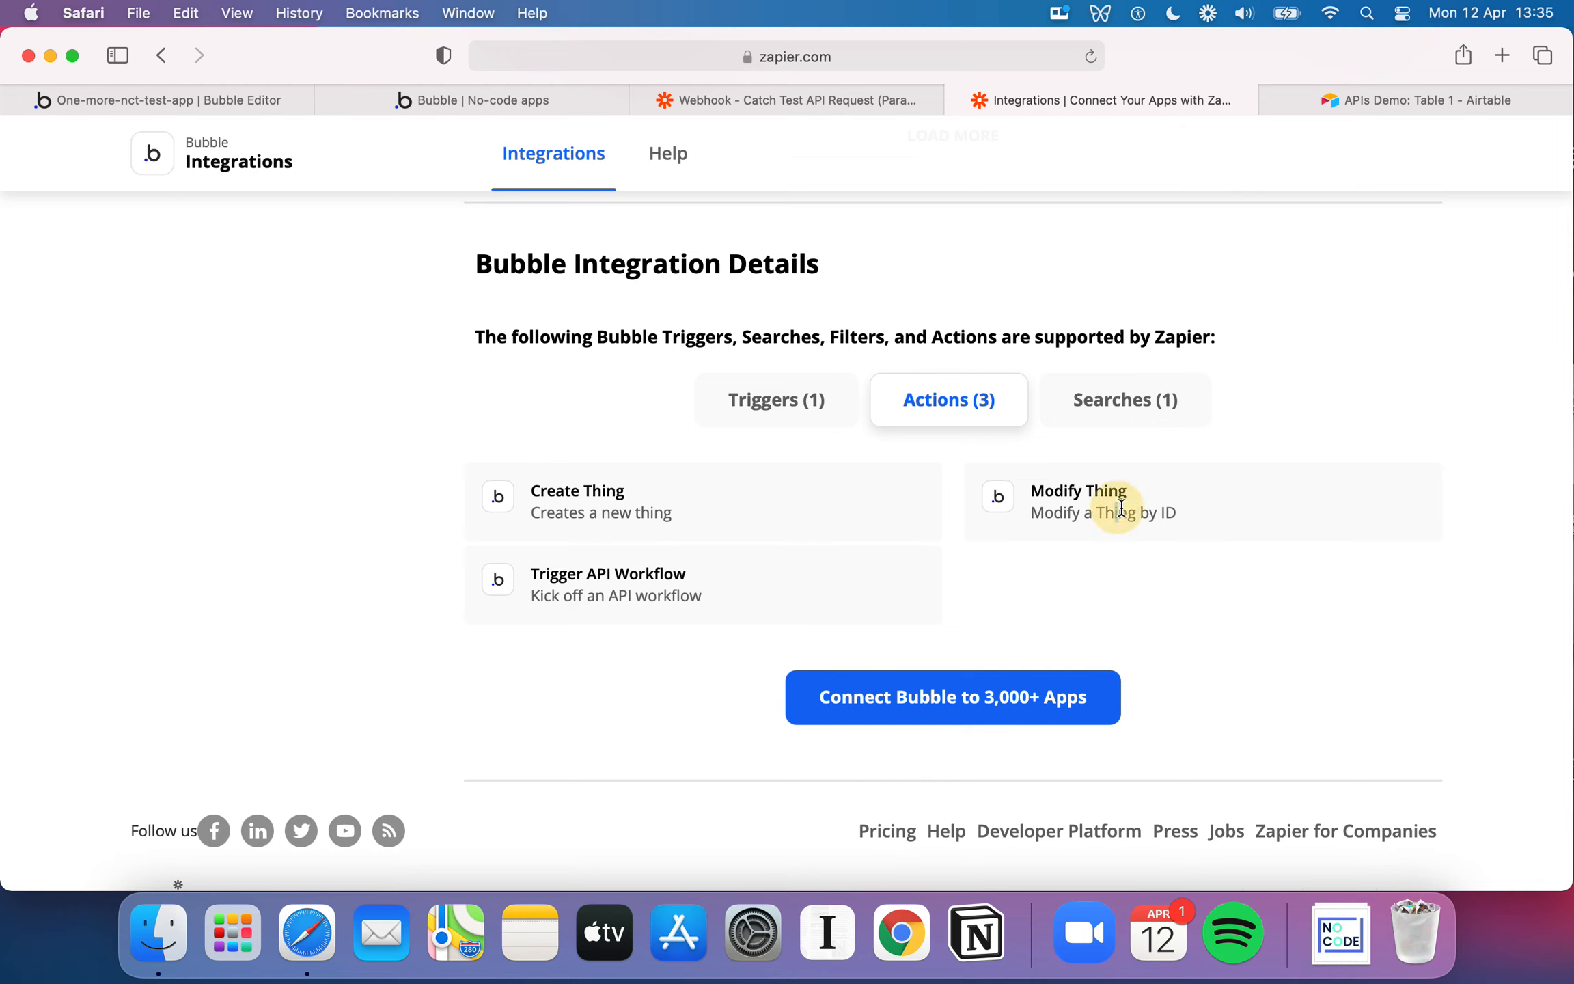
click(614, 506)
click(1152, 504)
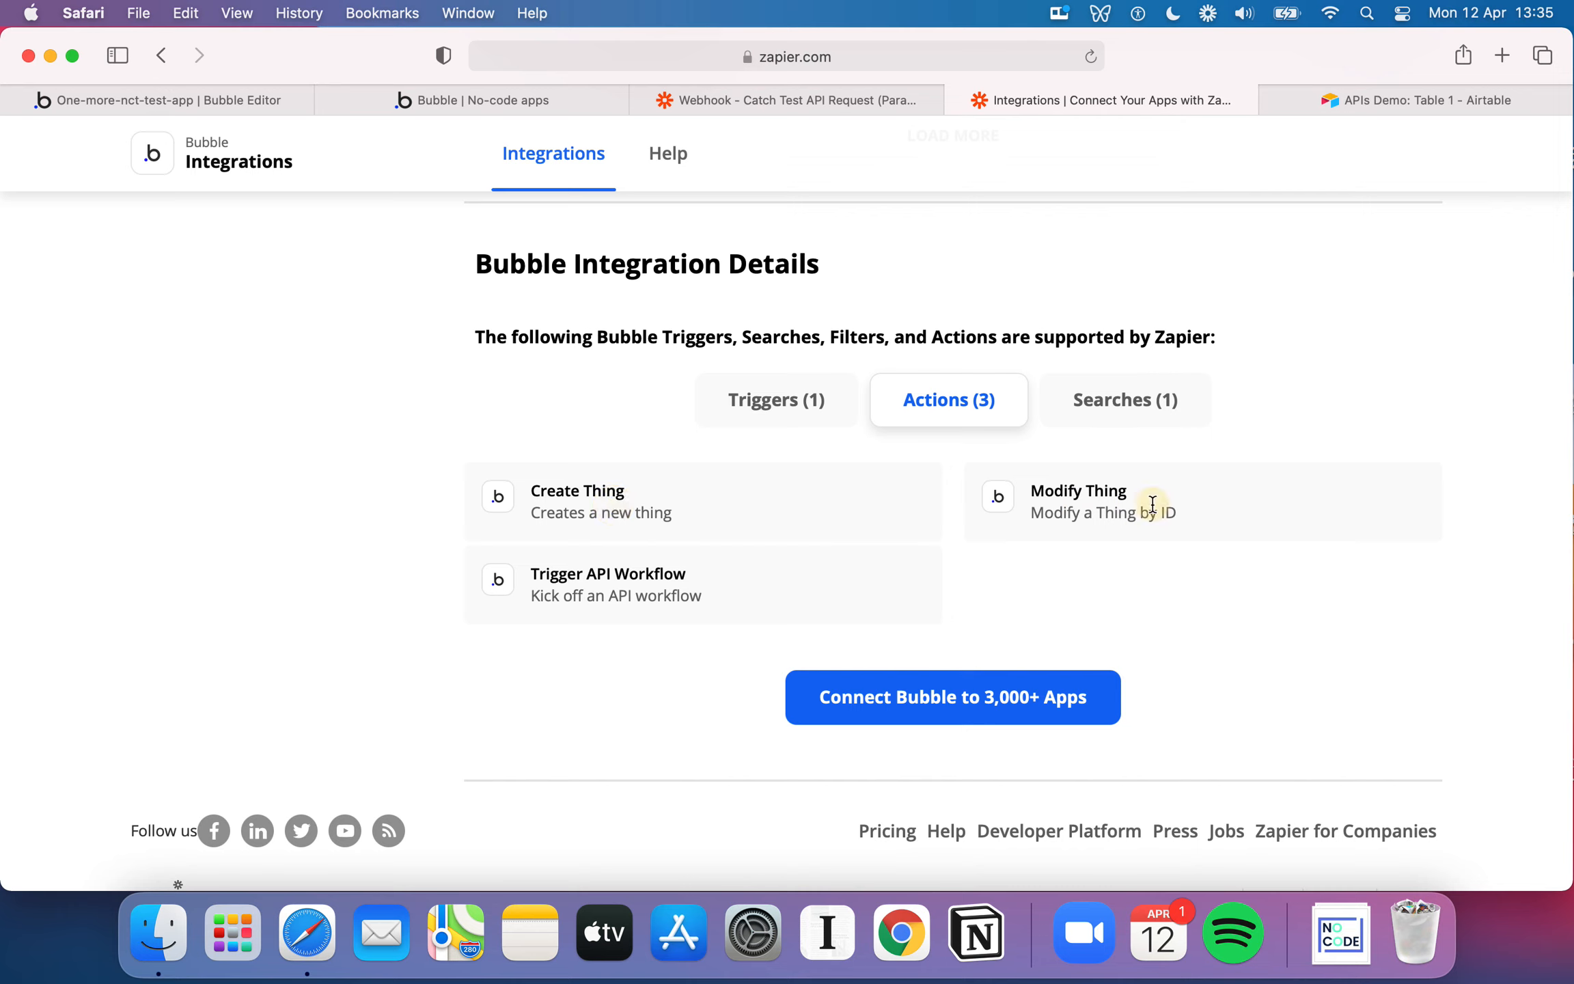
Examine the Modify Thing and Trigger API Workflow action descriptions on Zapier's Bubble integration page
drag(1152, 504, 1185, 509)
drag(706, 581, 540, 572)
click(592, 575)
Return to the Bubble editor, check the app's API settings and open the backend workflows
click(249, 102)
click(32, 506)
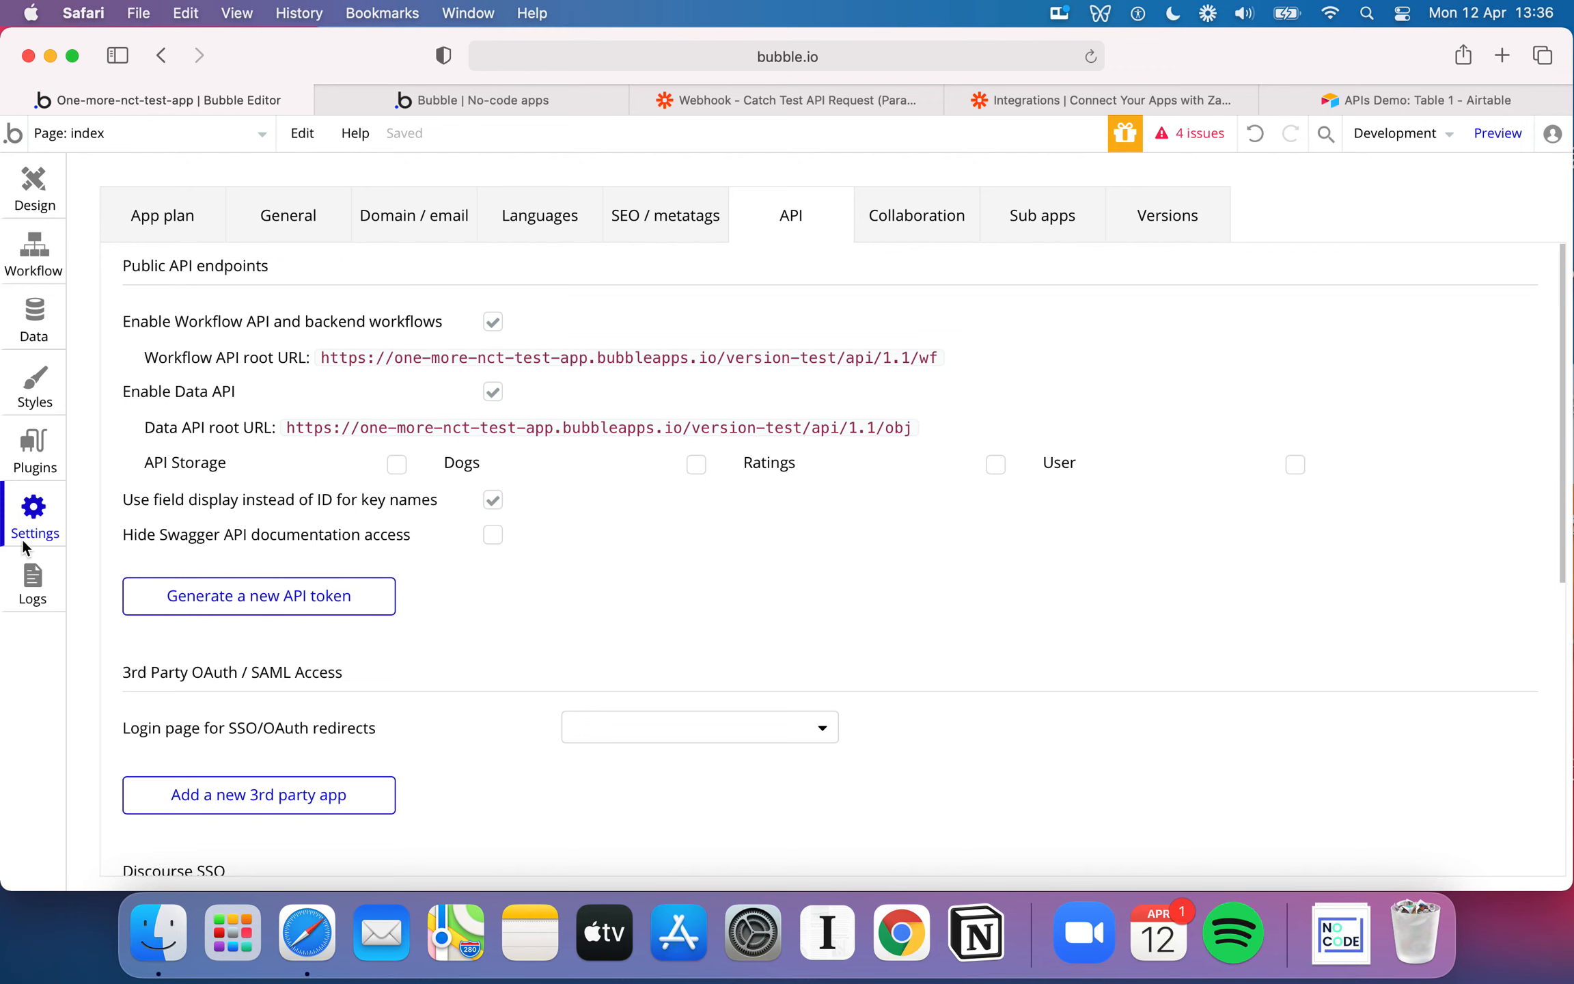
click(191, 137)
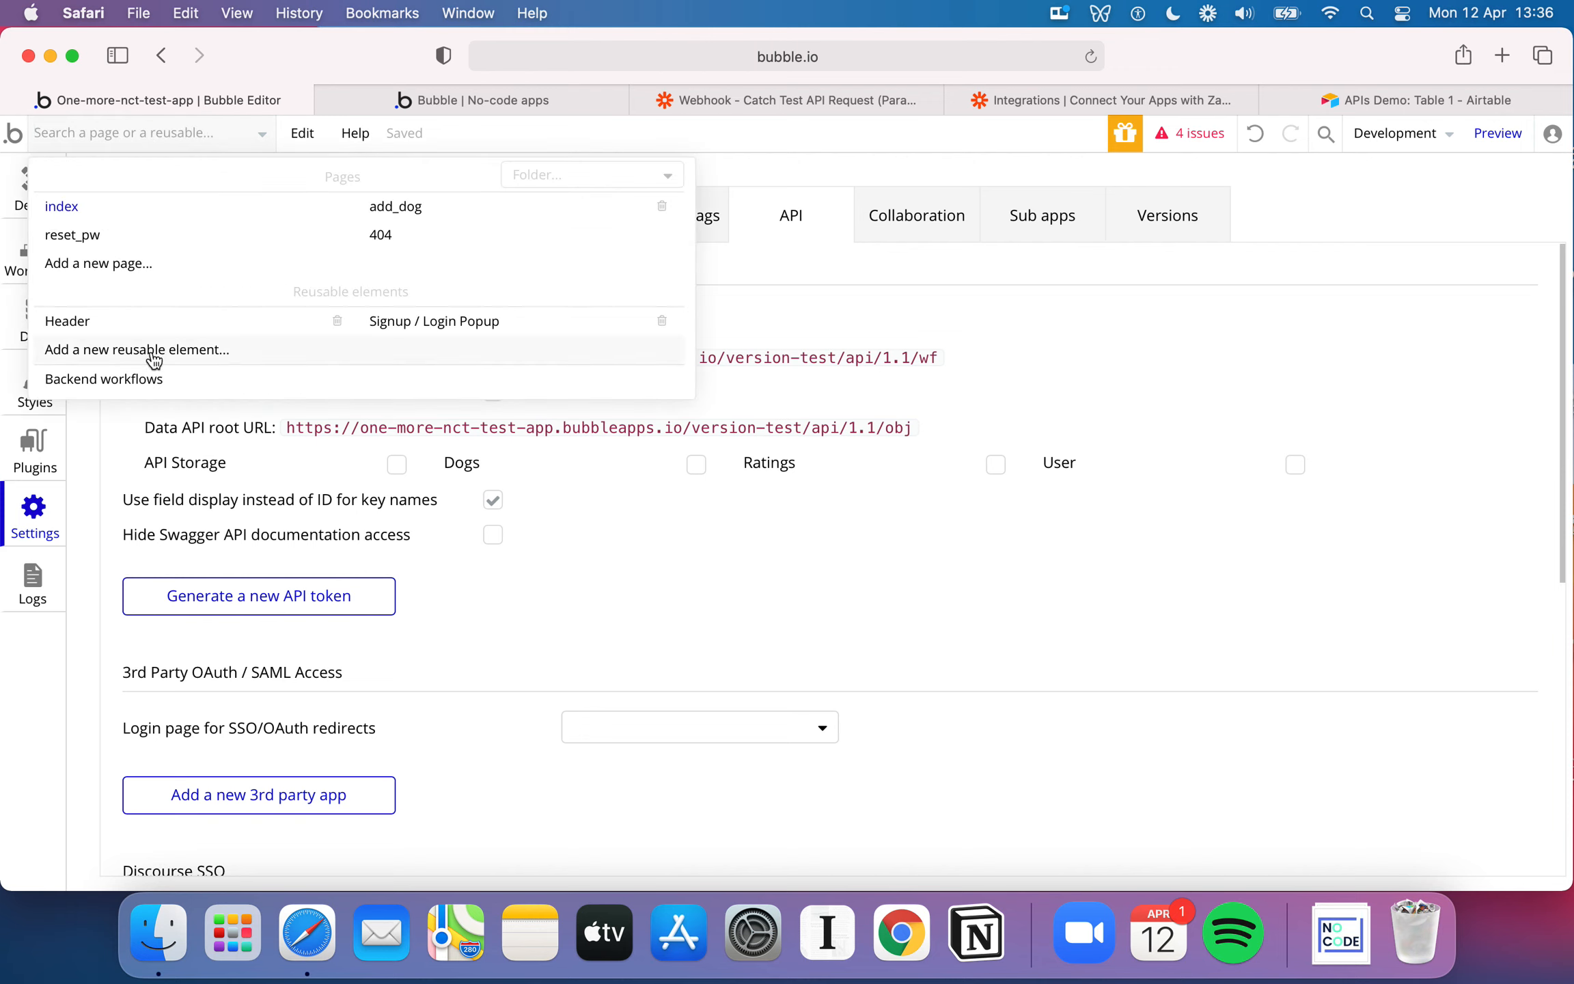
click(151, 383)
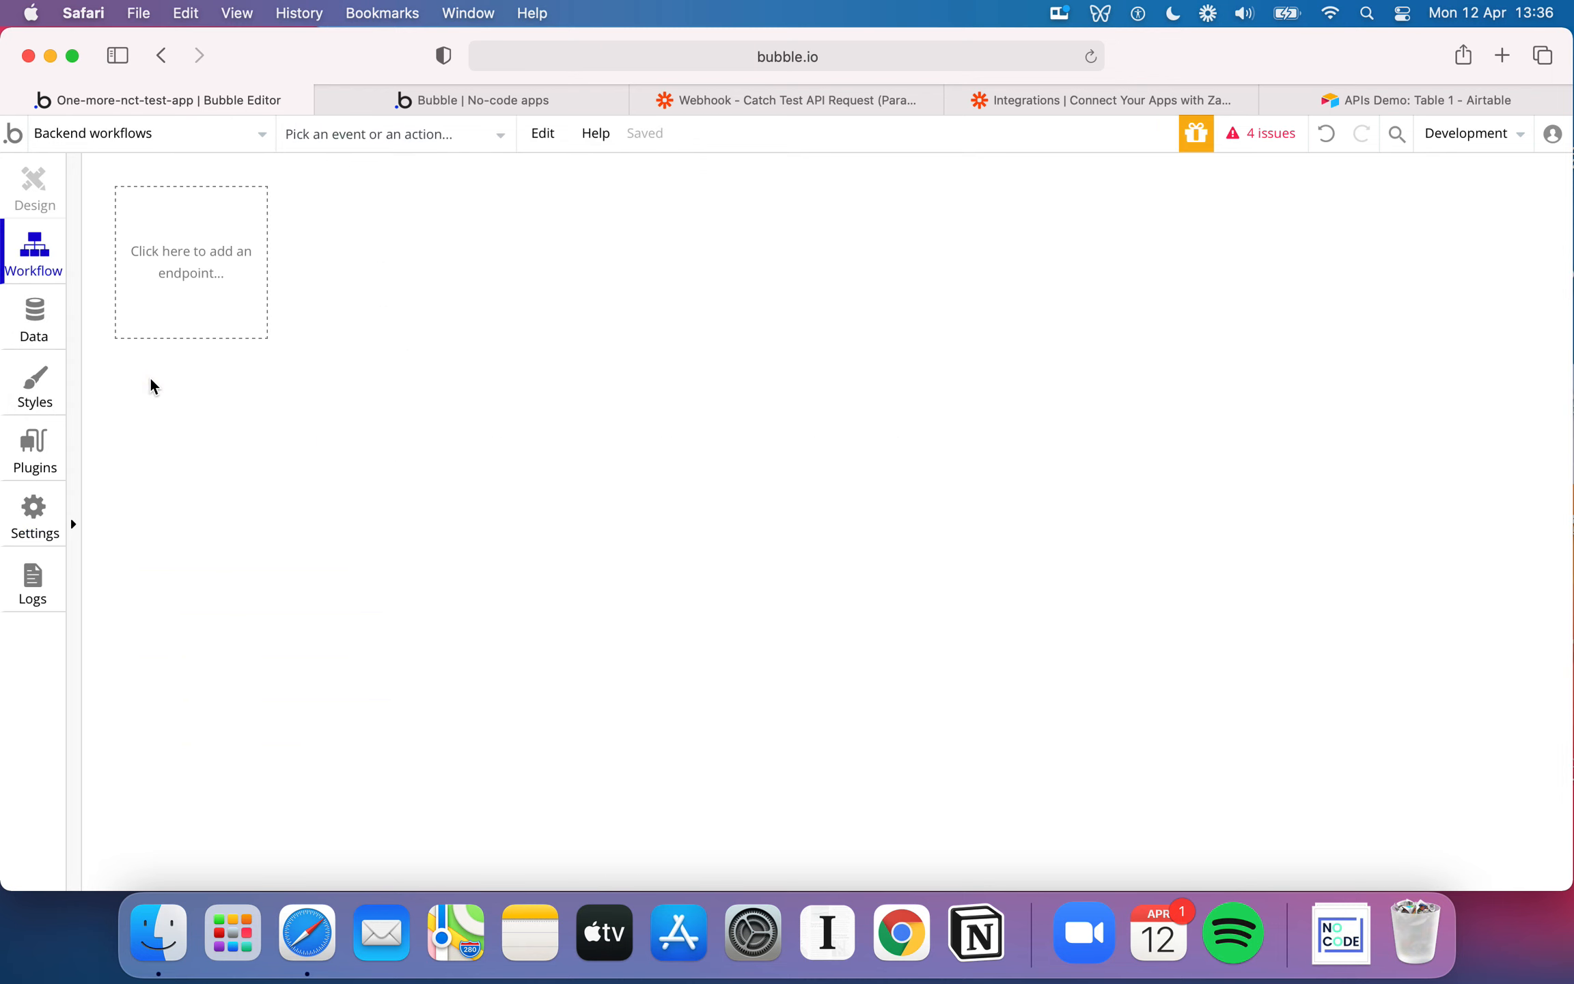
Recheck the API settings and add a new API endpoint to the backend workflows
click(215, 266)
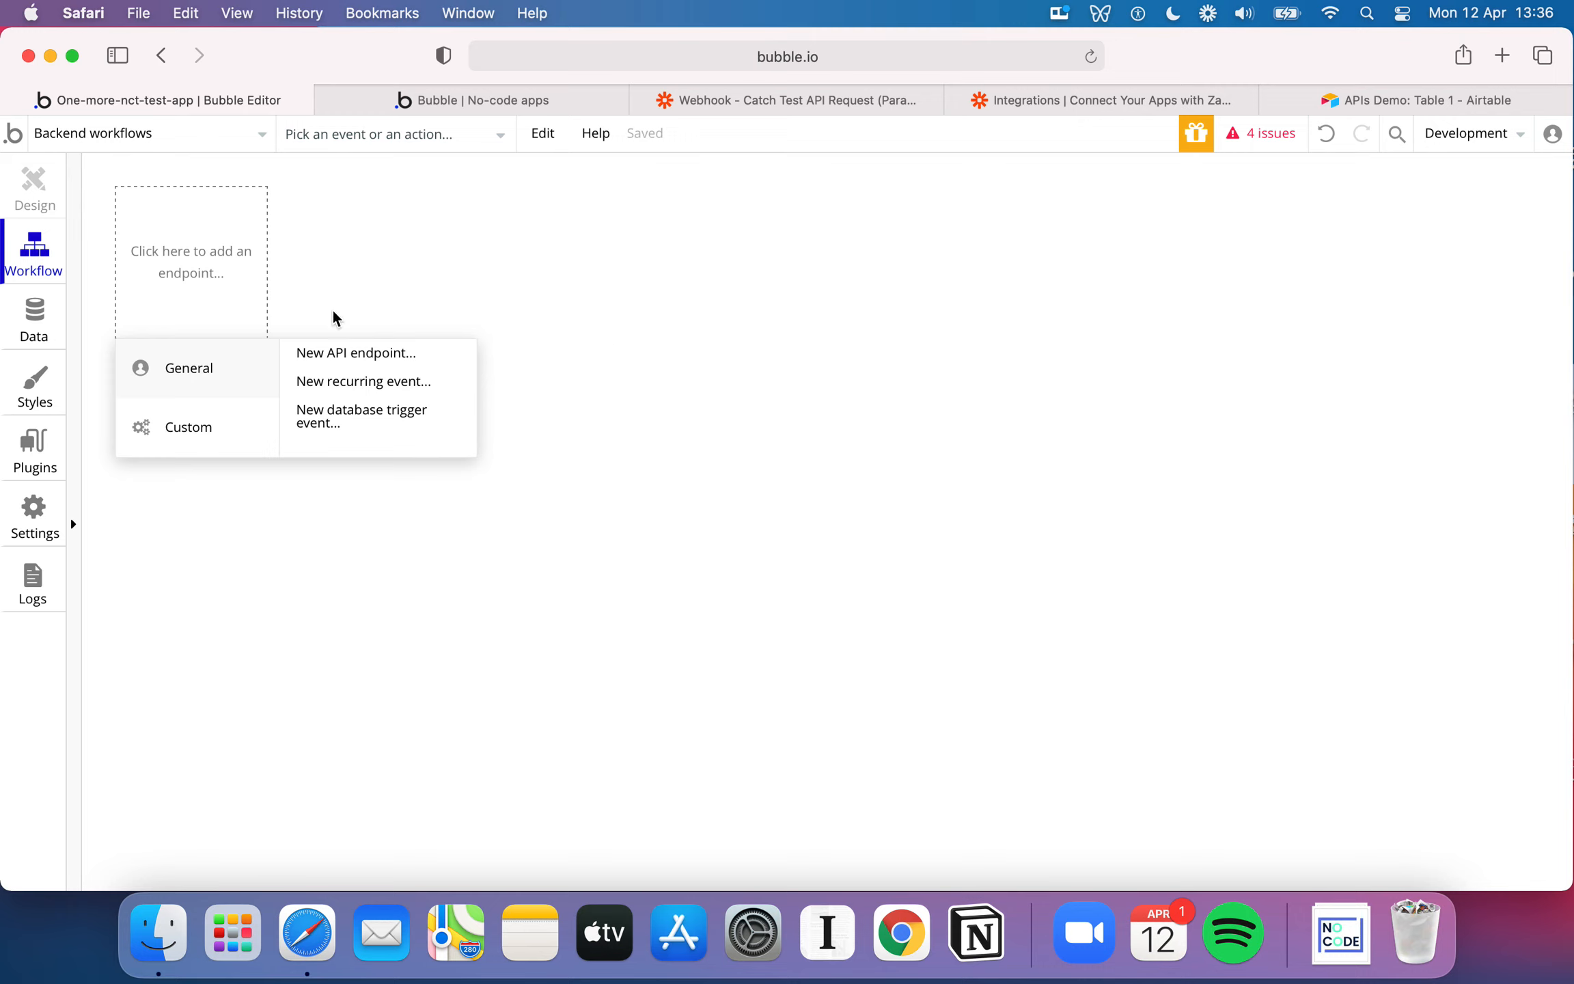
click(49, 538)
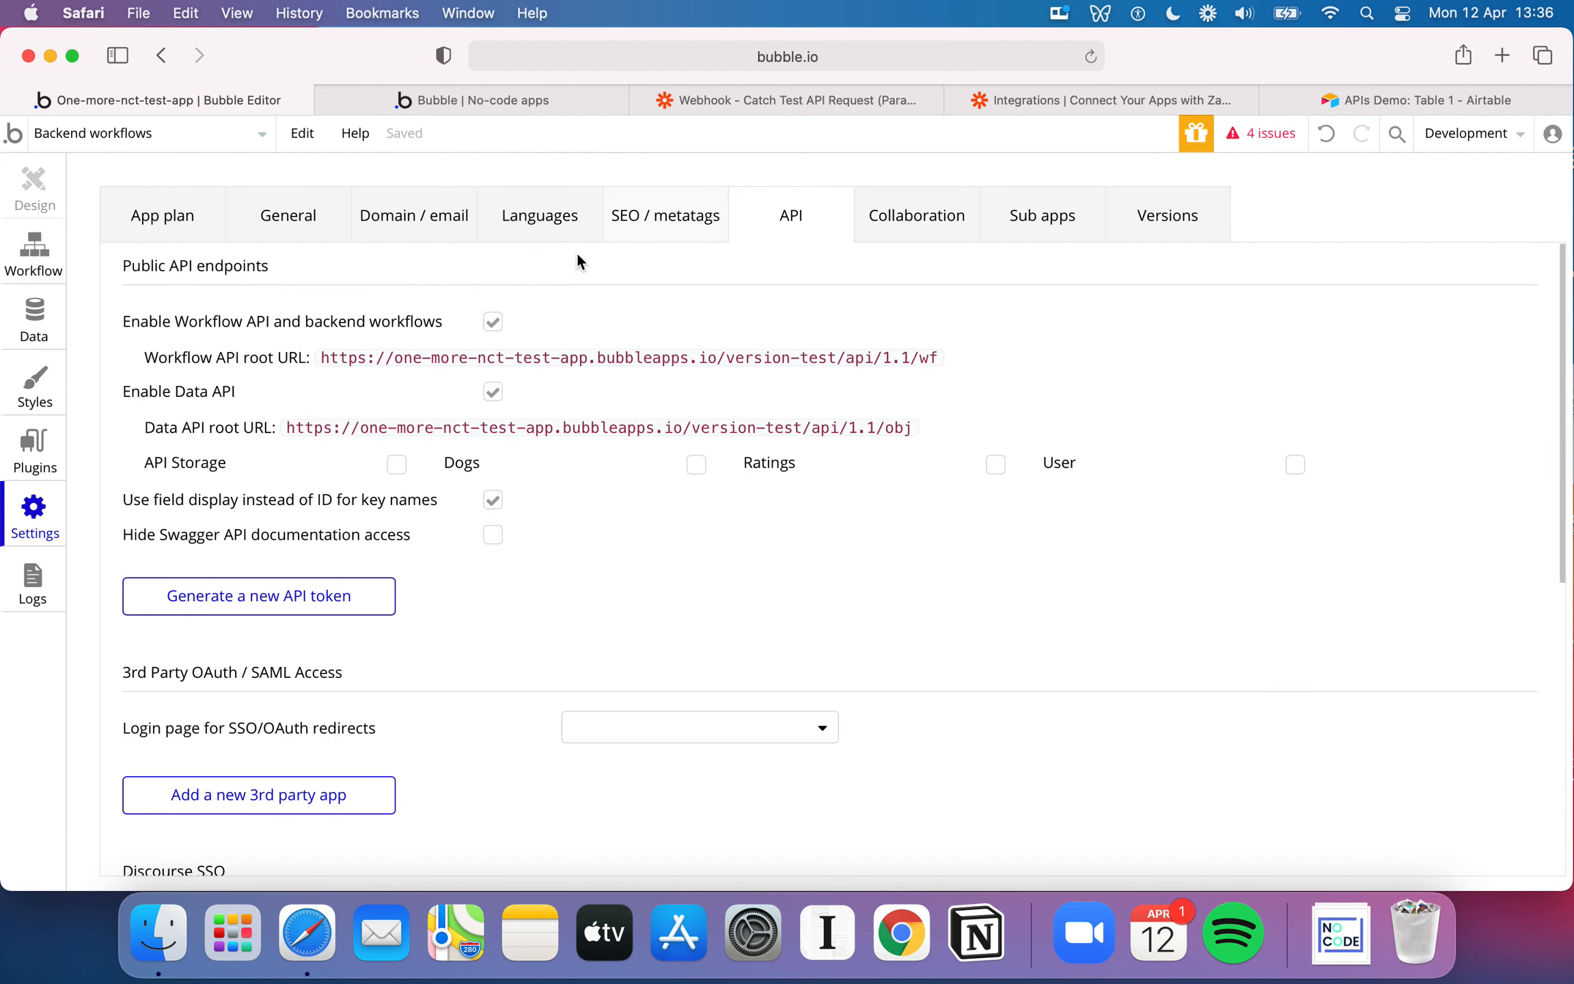
click(38, 268)
click(219, 248)
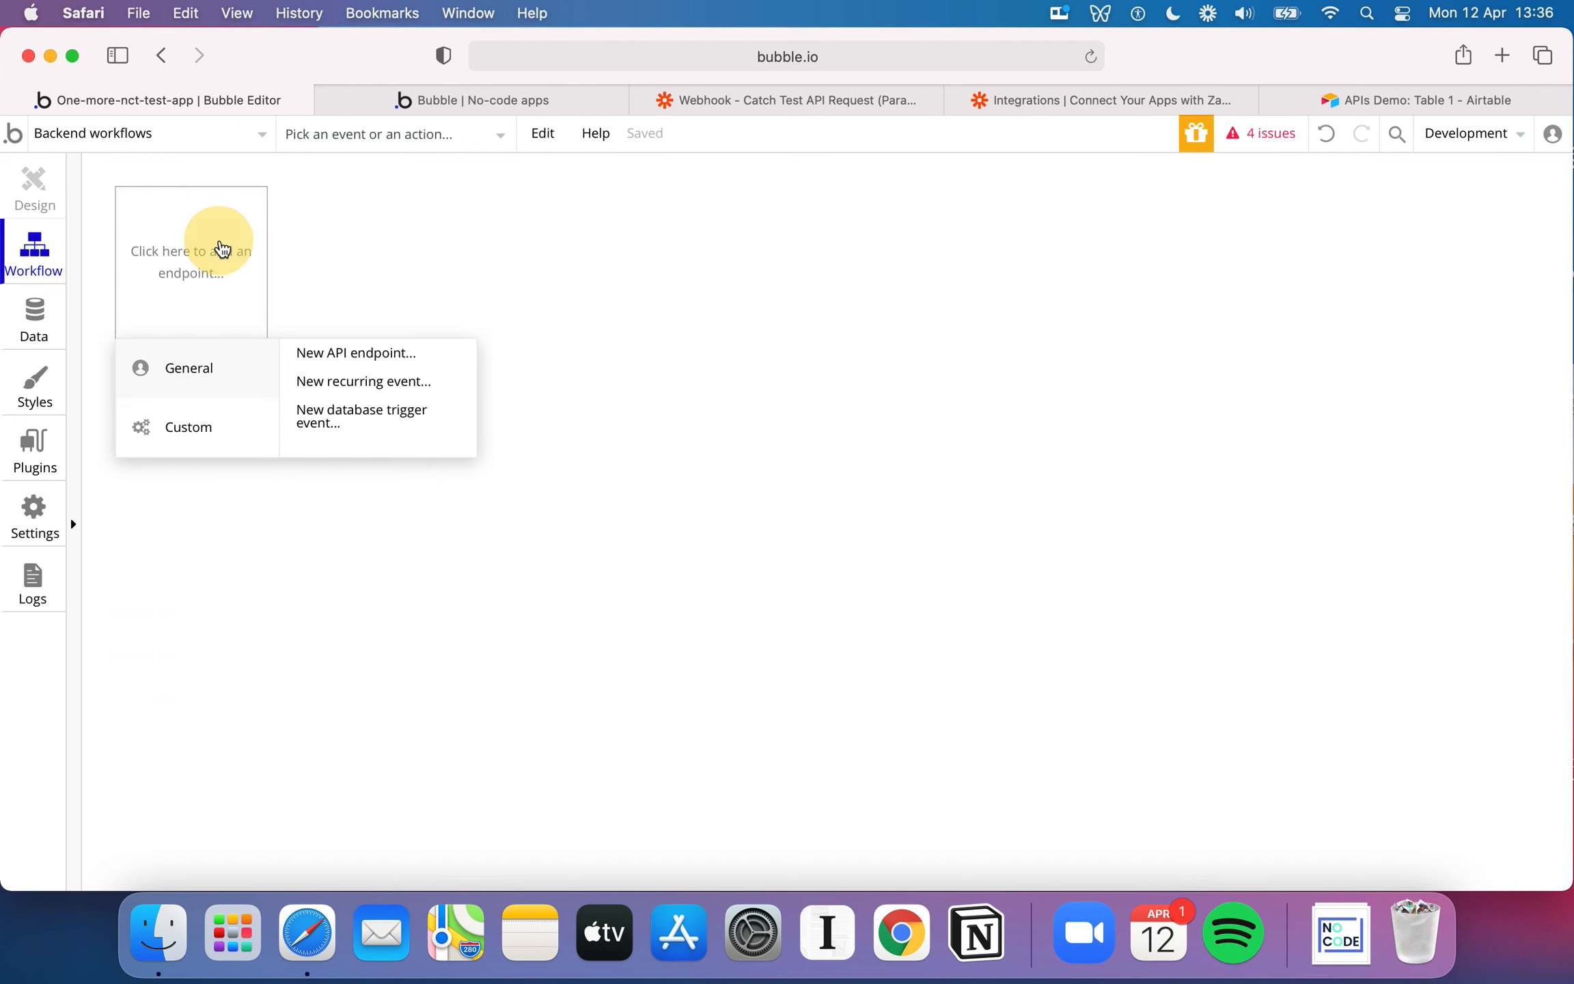
click(364, 356)
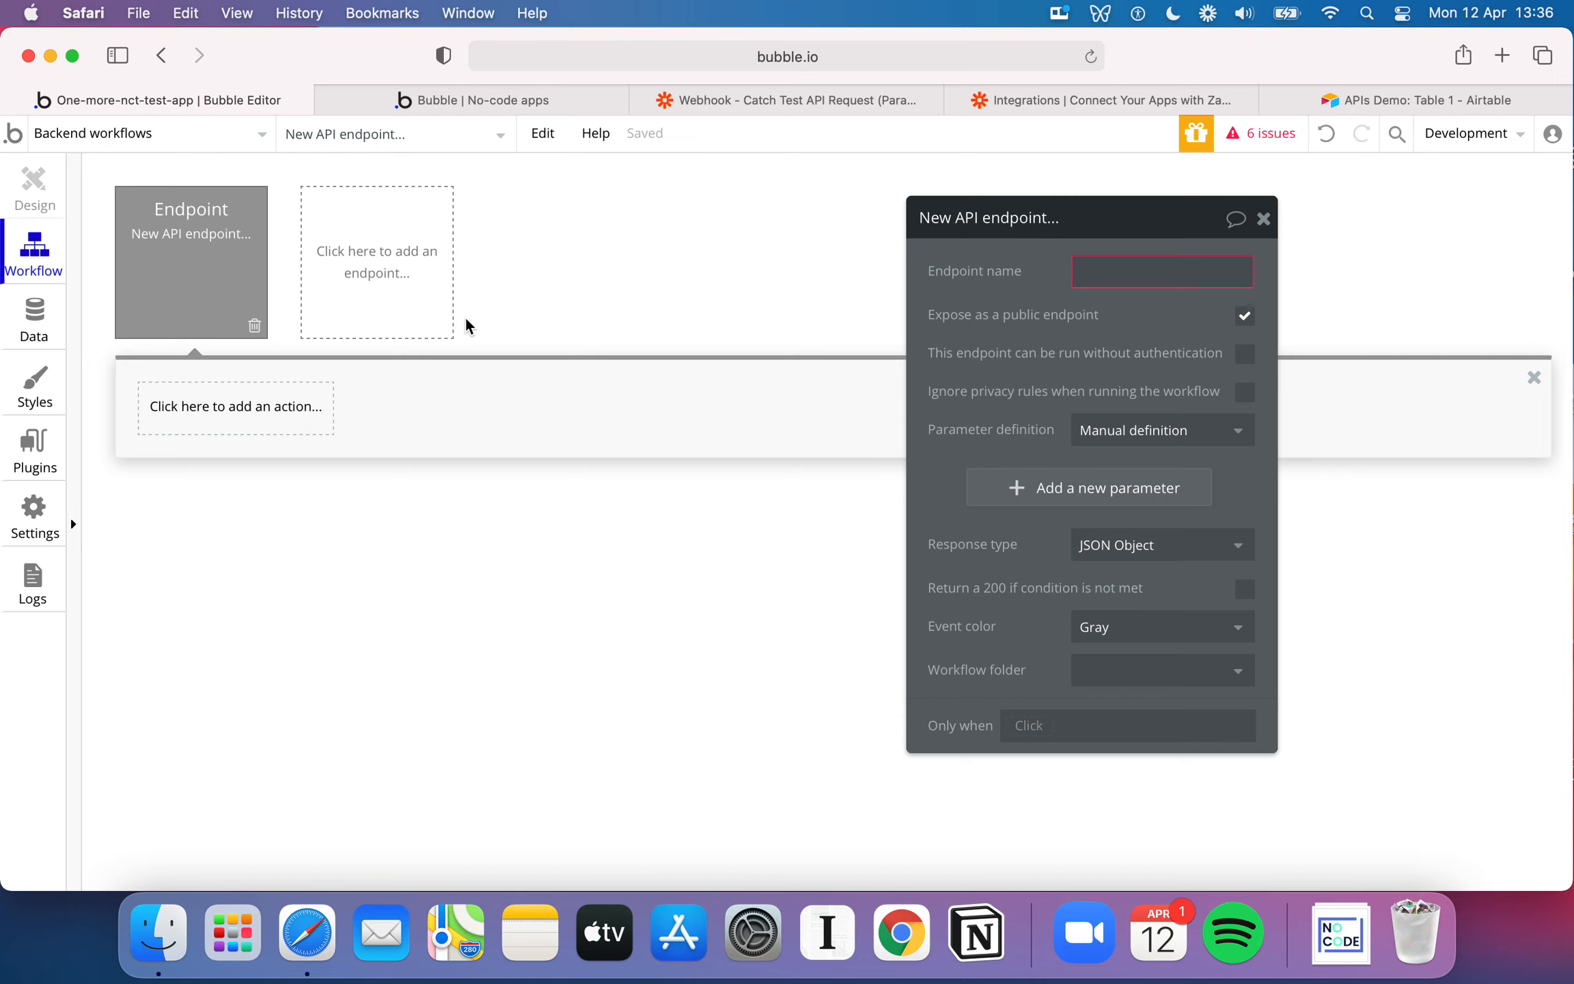
Name the new endpoint "my Webhook", keeping it exposed as a public endpoint
click(1246, 321)
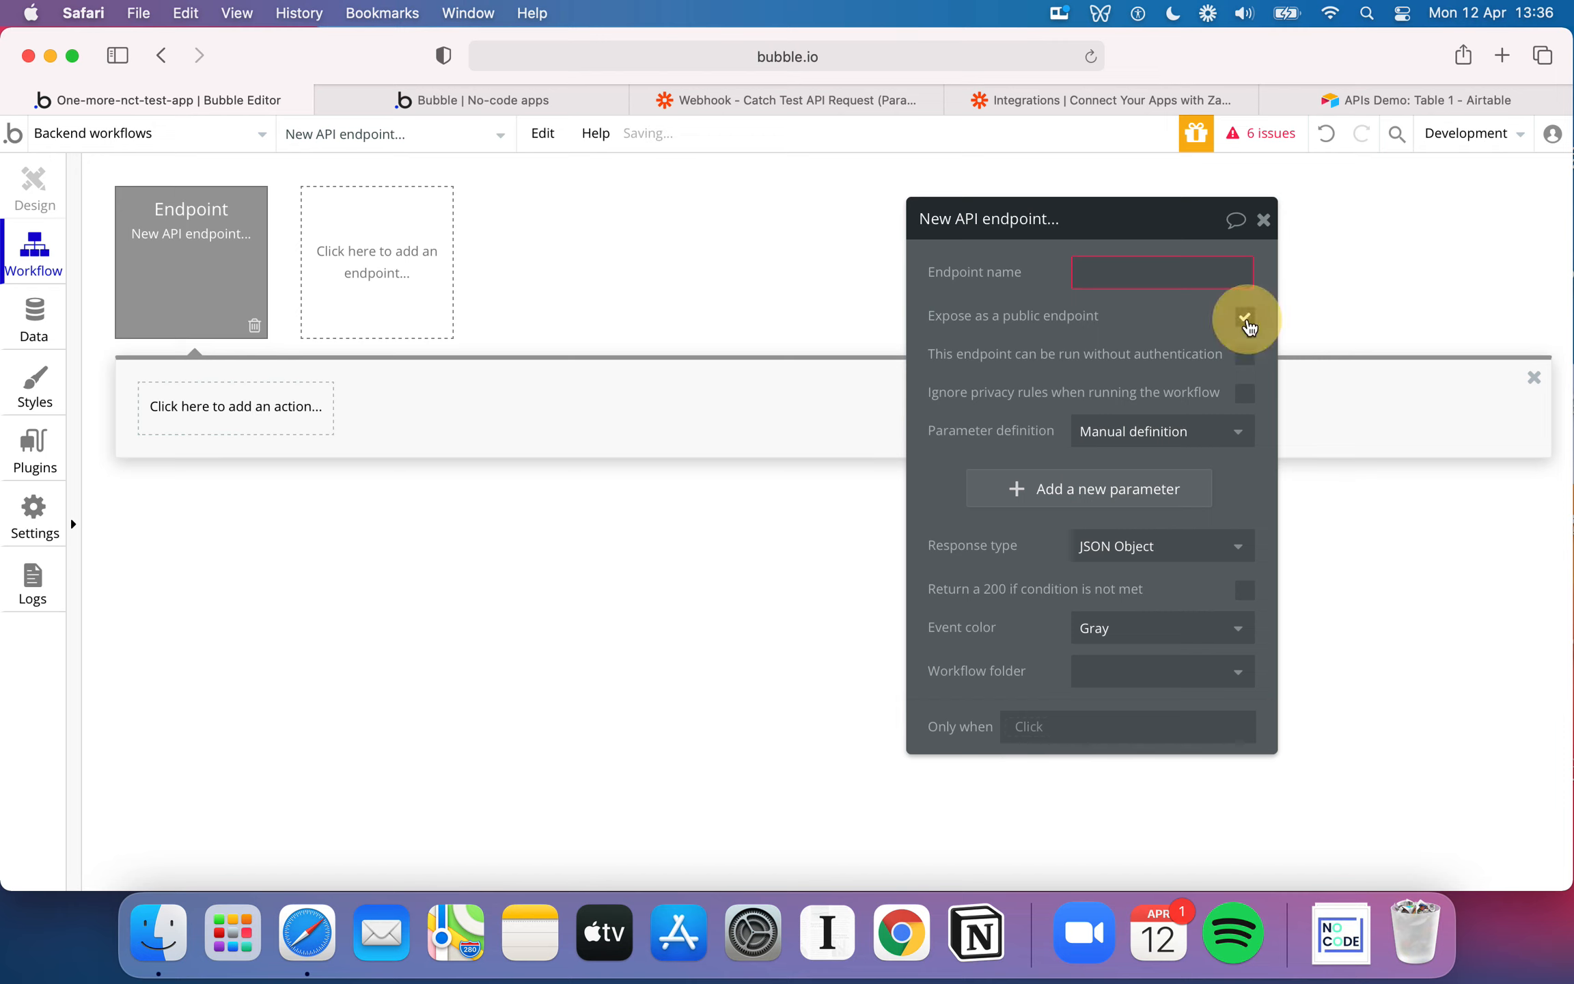
click(1155, 284)
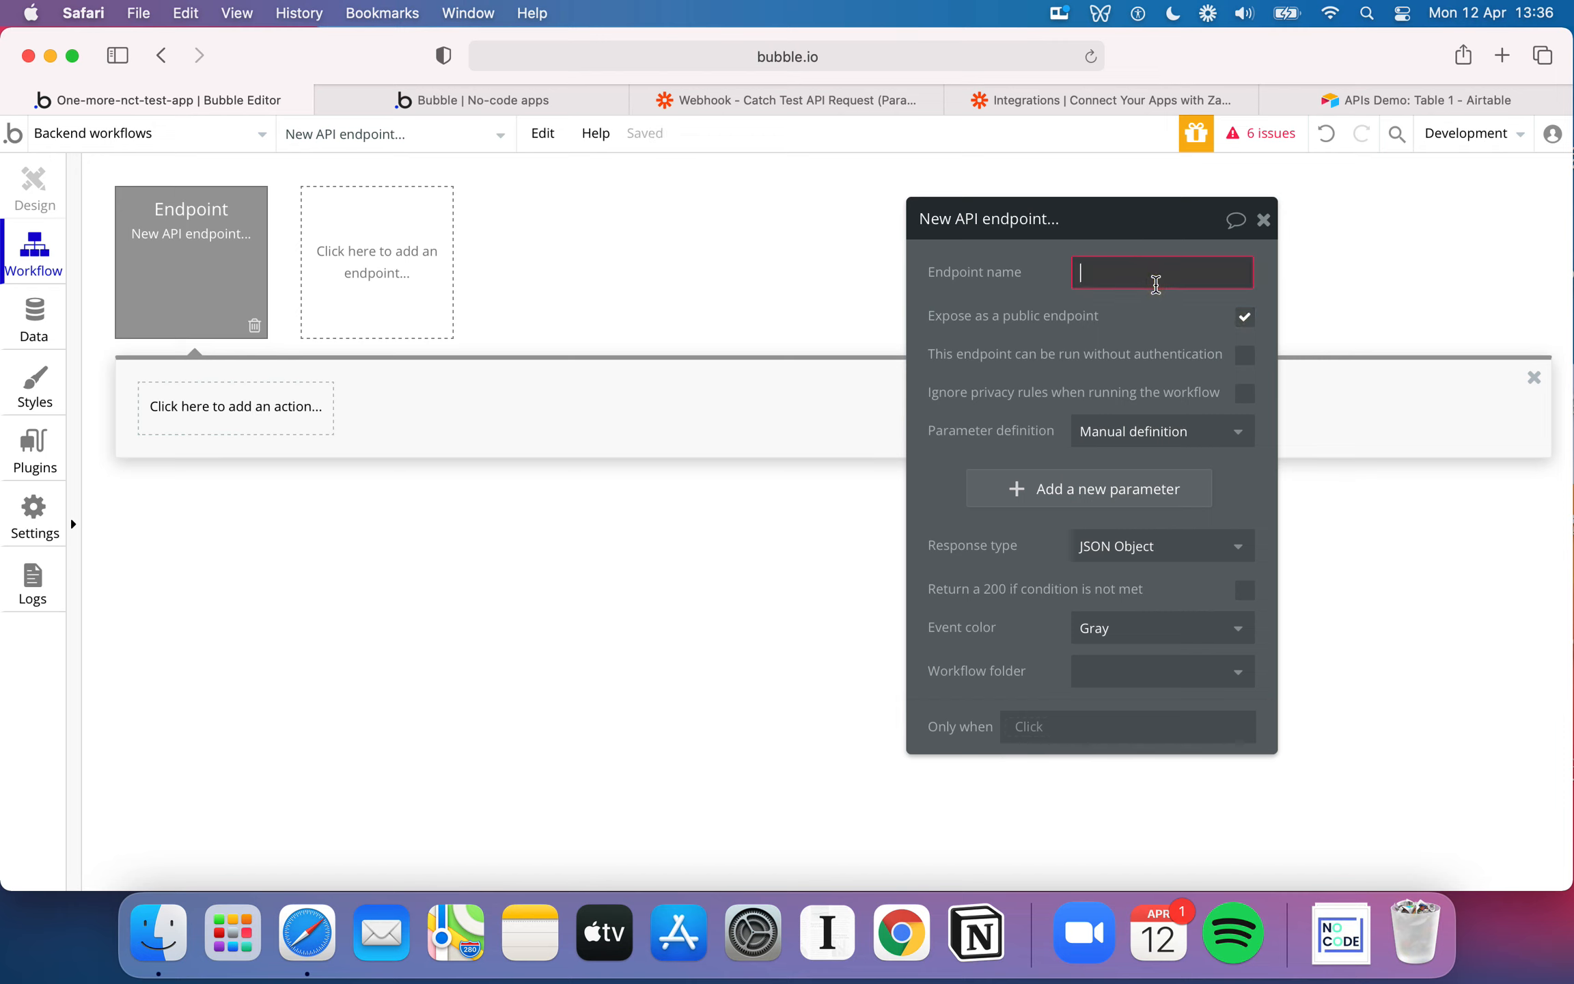
text(my )
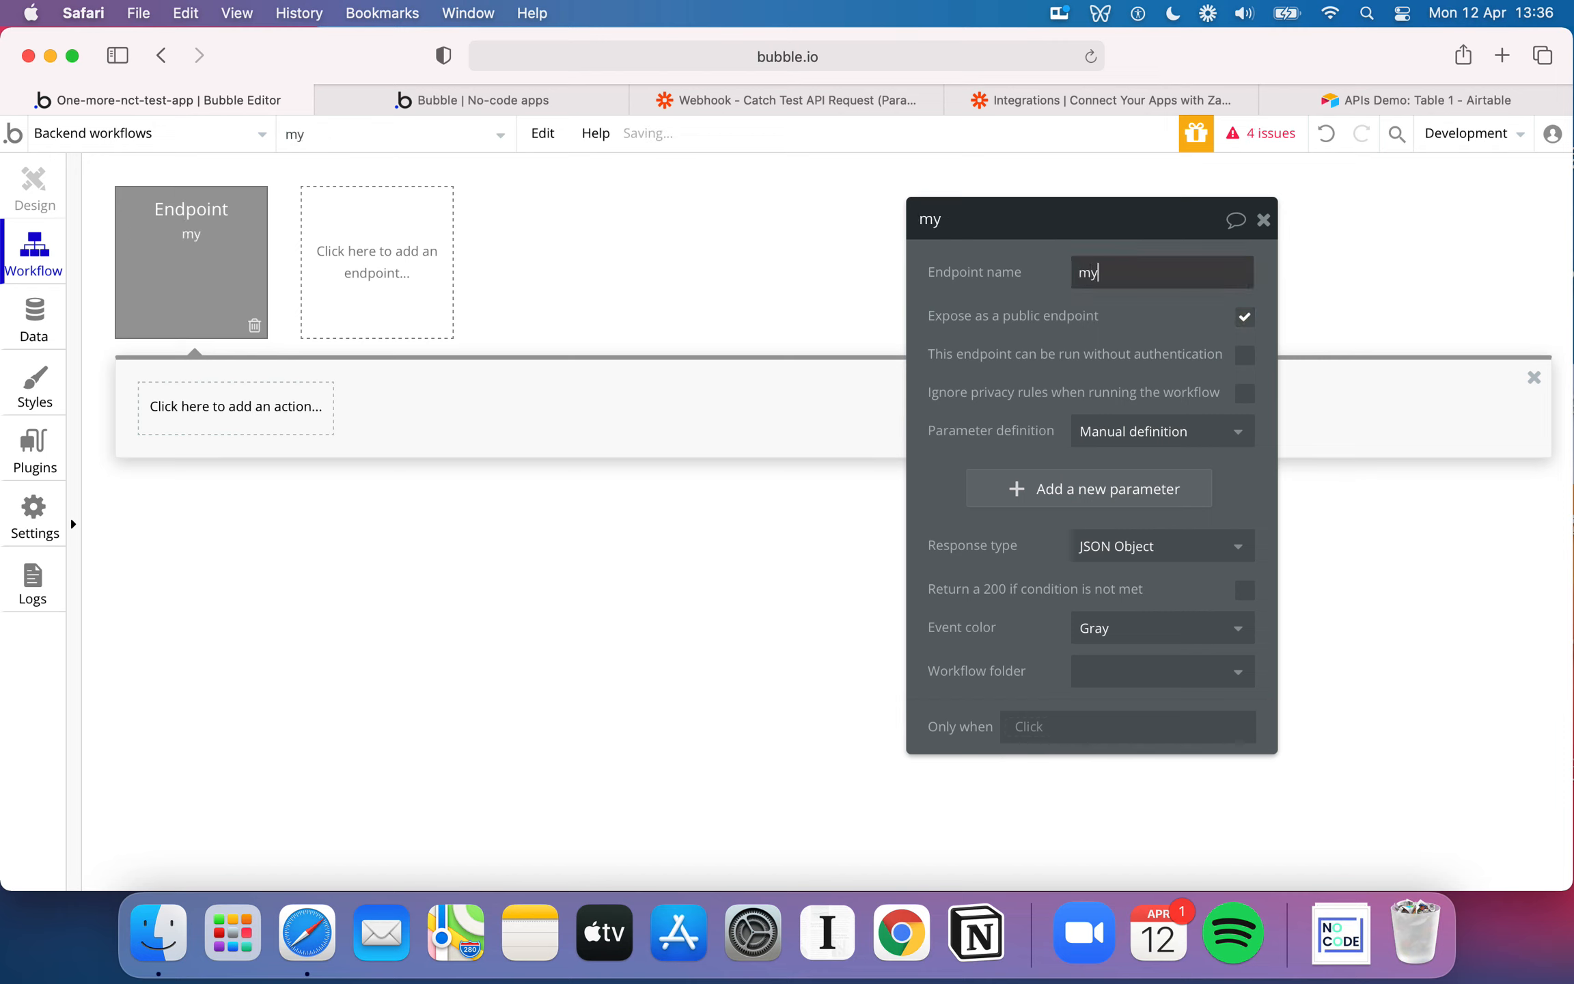
text(Webhook)
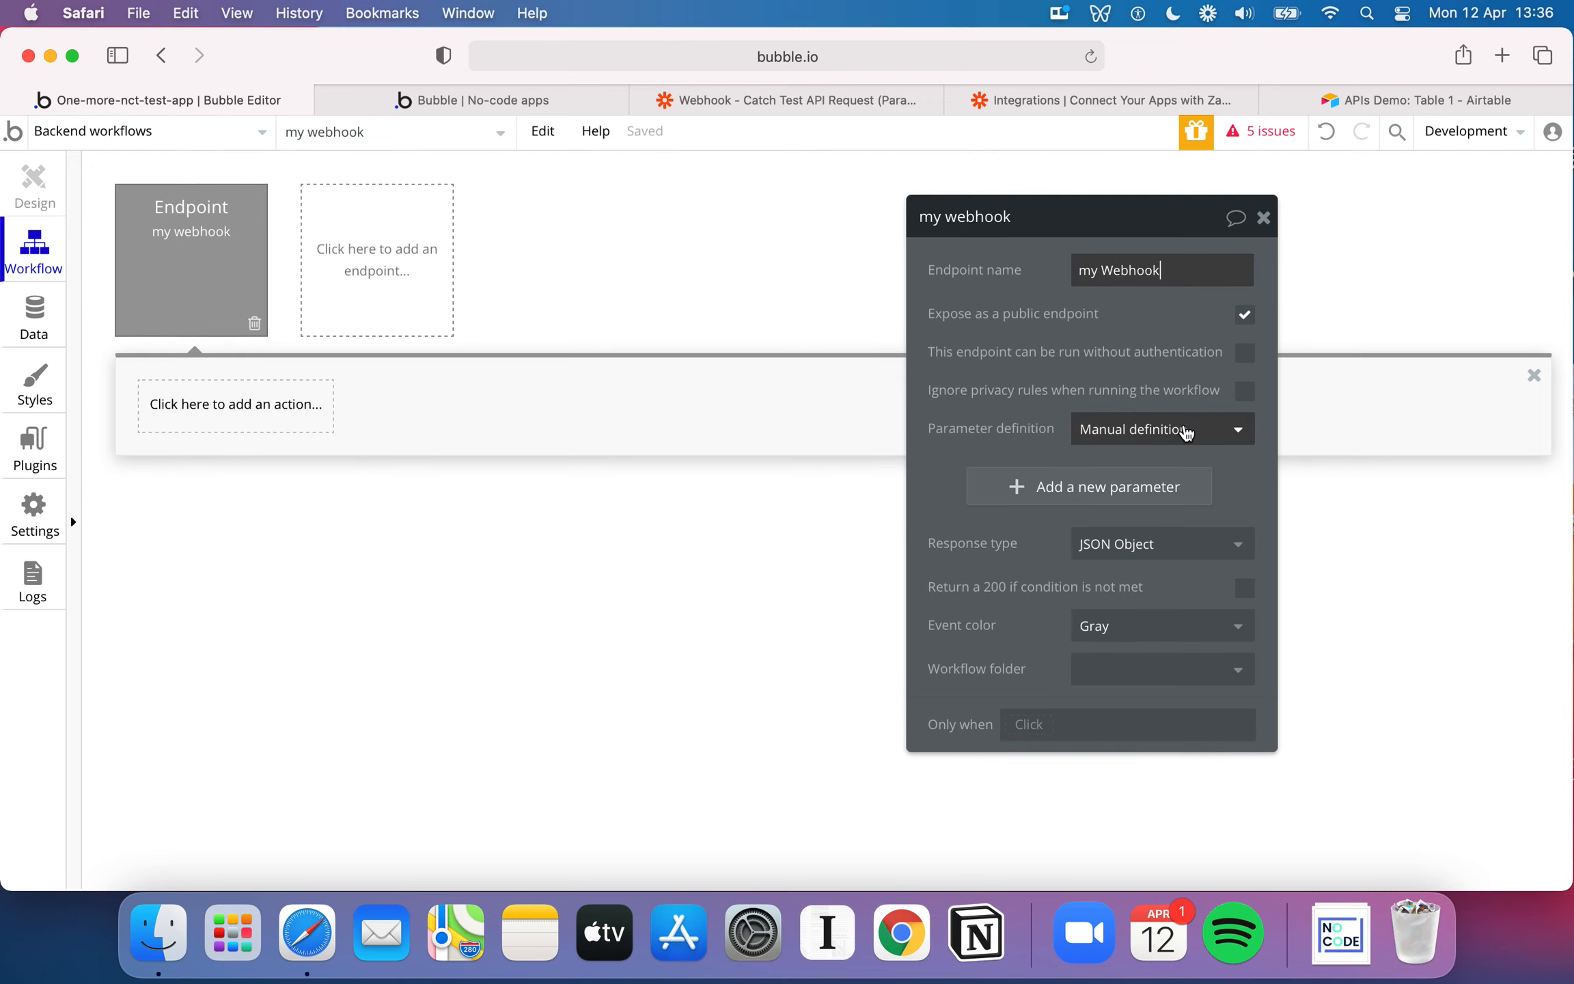
Try allowing the endpoint to run without authentication and view the parameter definition choices, keeping Manual definition
click(1245, 357)
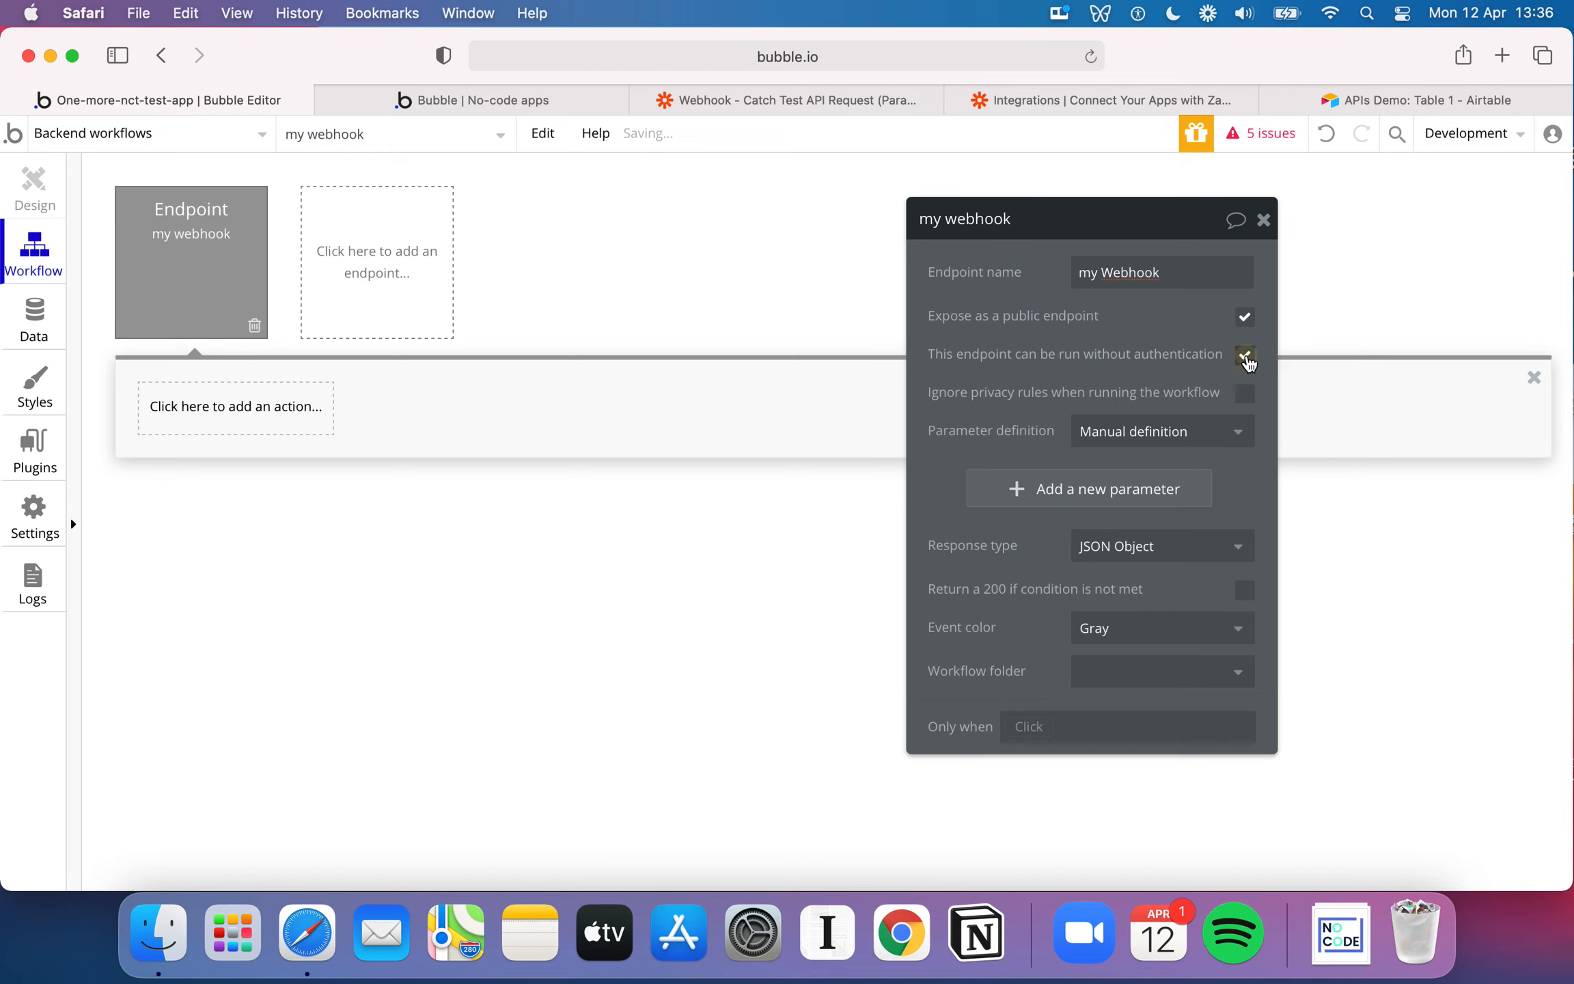
click(1245, 357)
click(1218, 436)
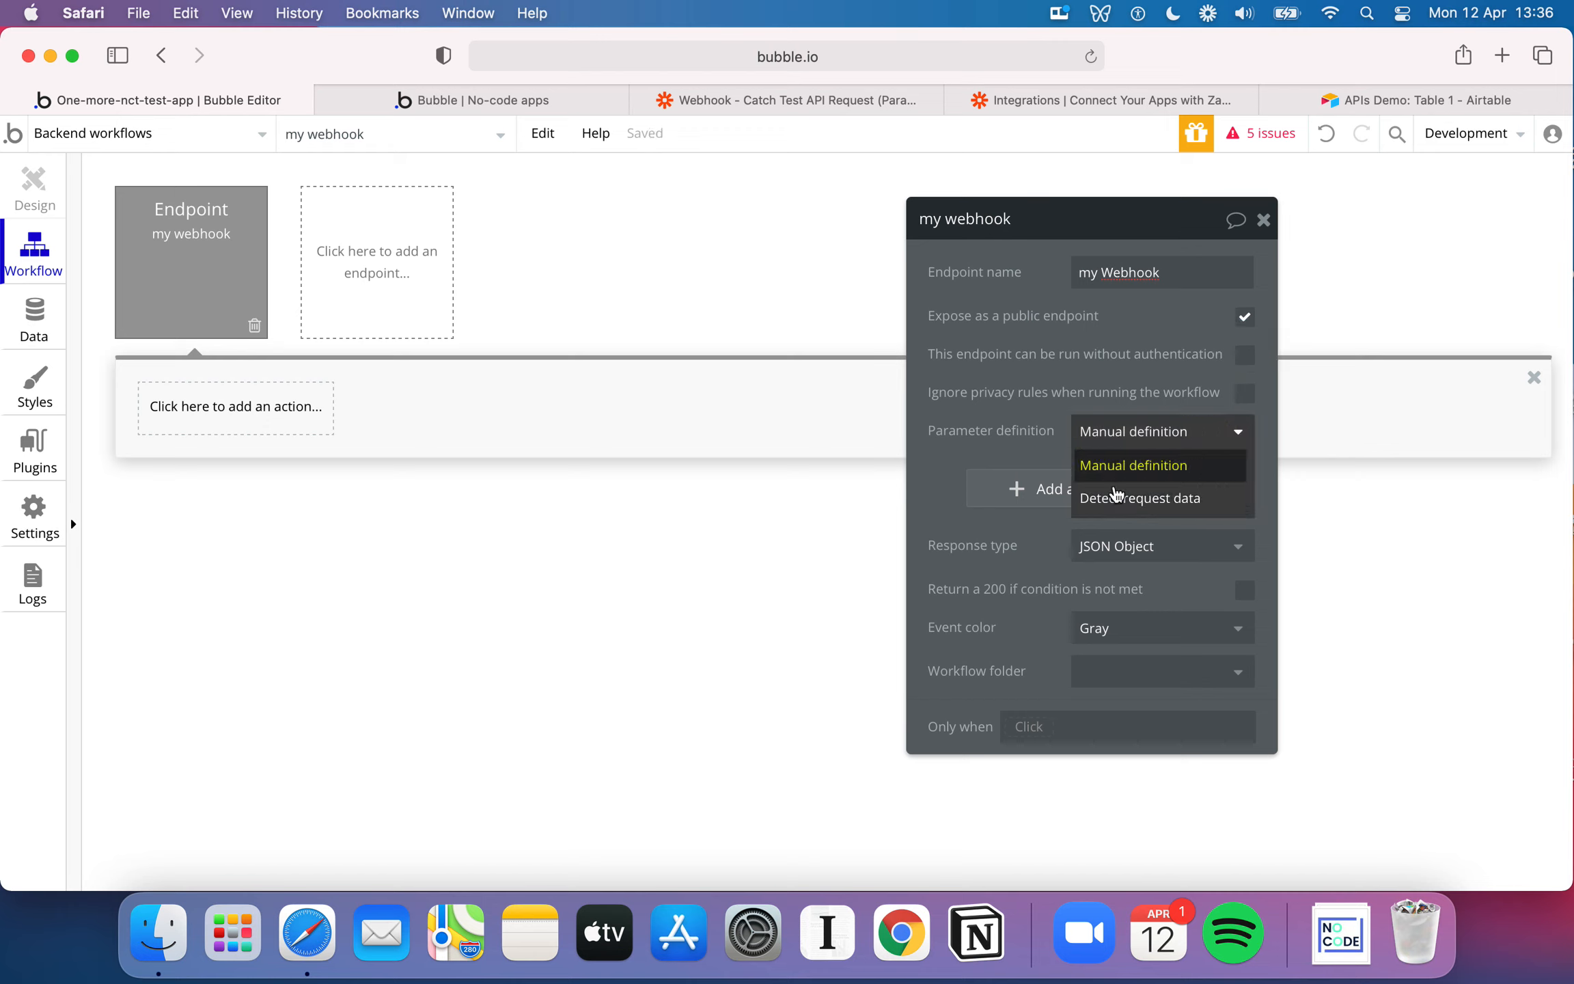
click(1114, 390)
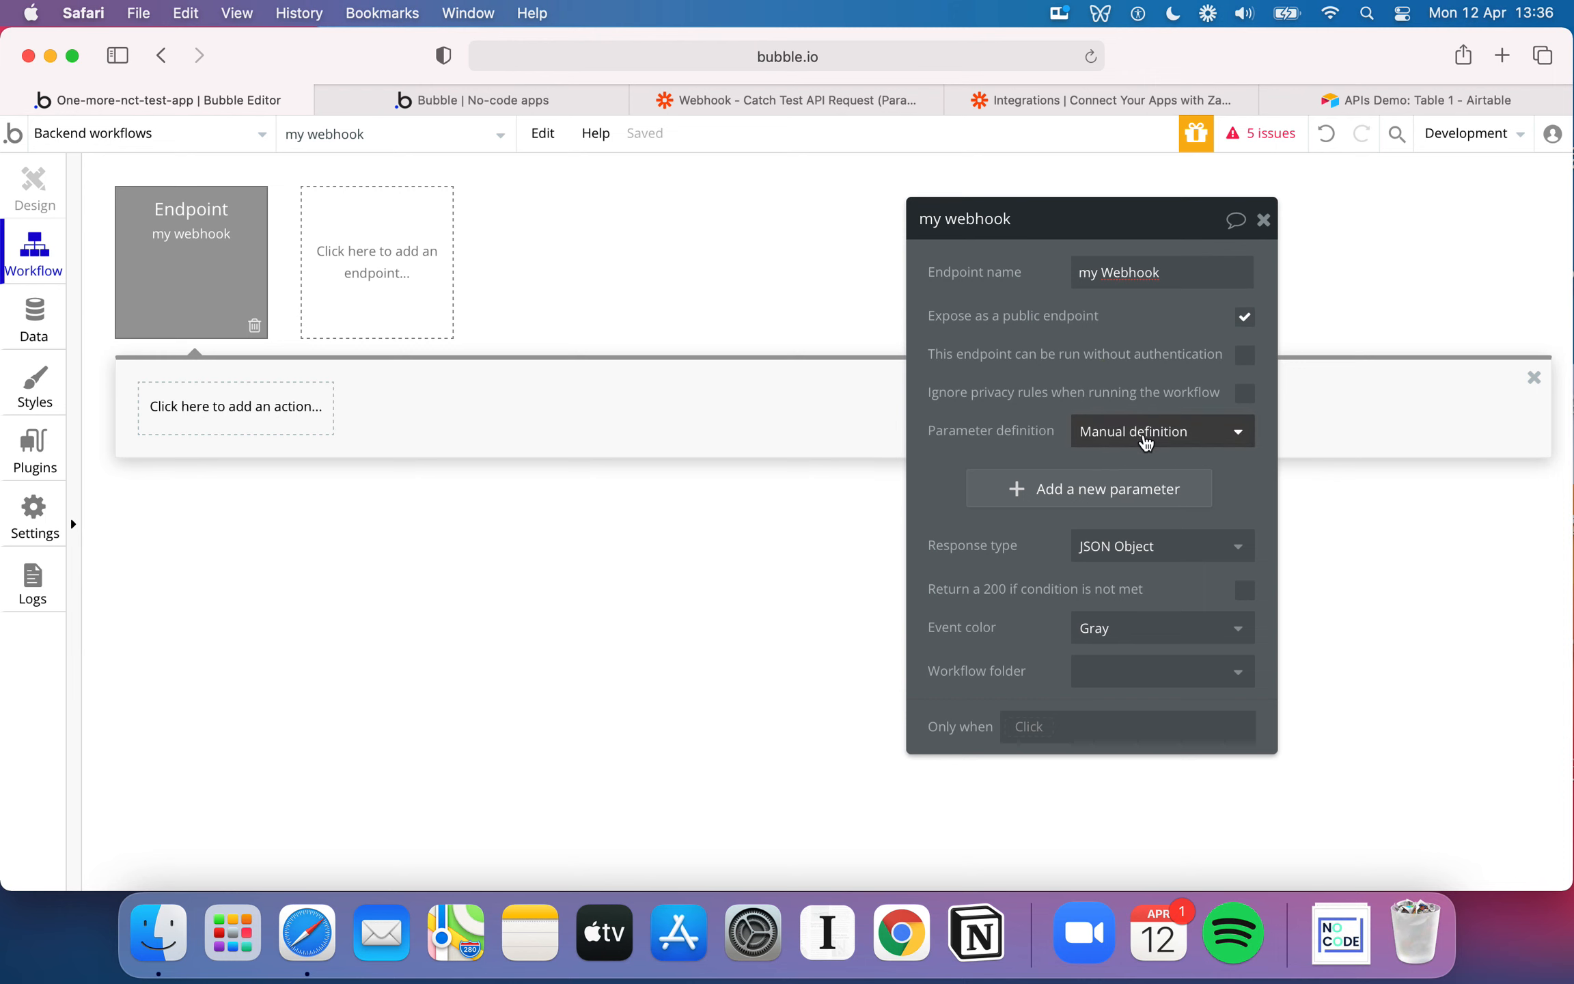
Try a text parameter with the key Tool and Querystring enabled, and delete that parameter again
click(1102, 487)
click(1024, 472)
text(Tool)
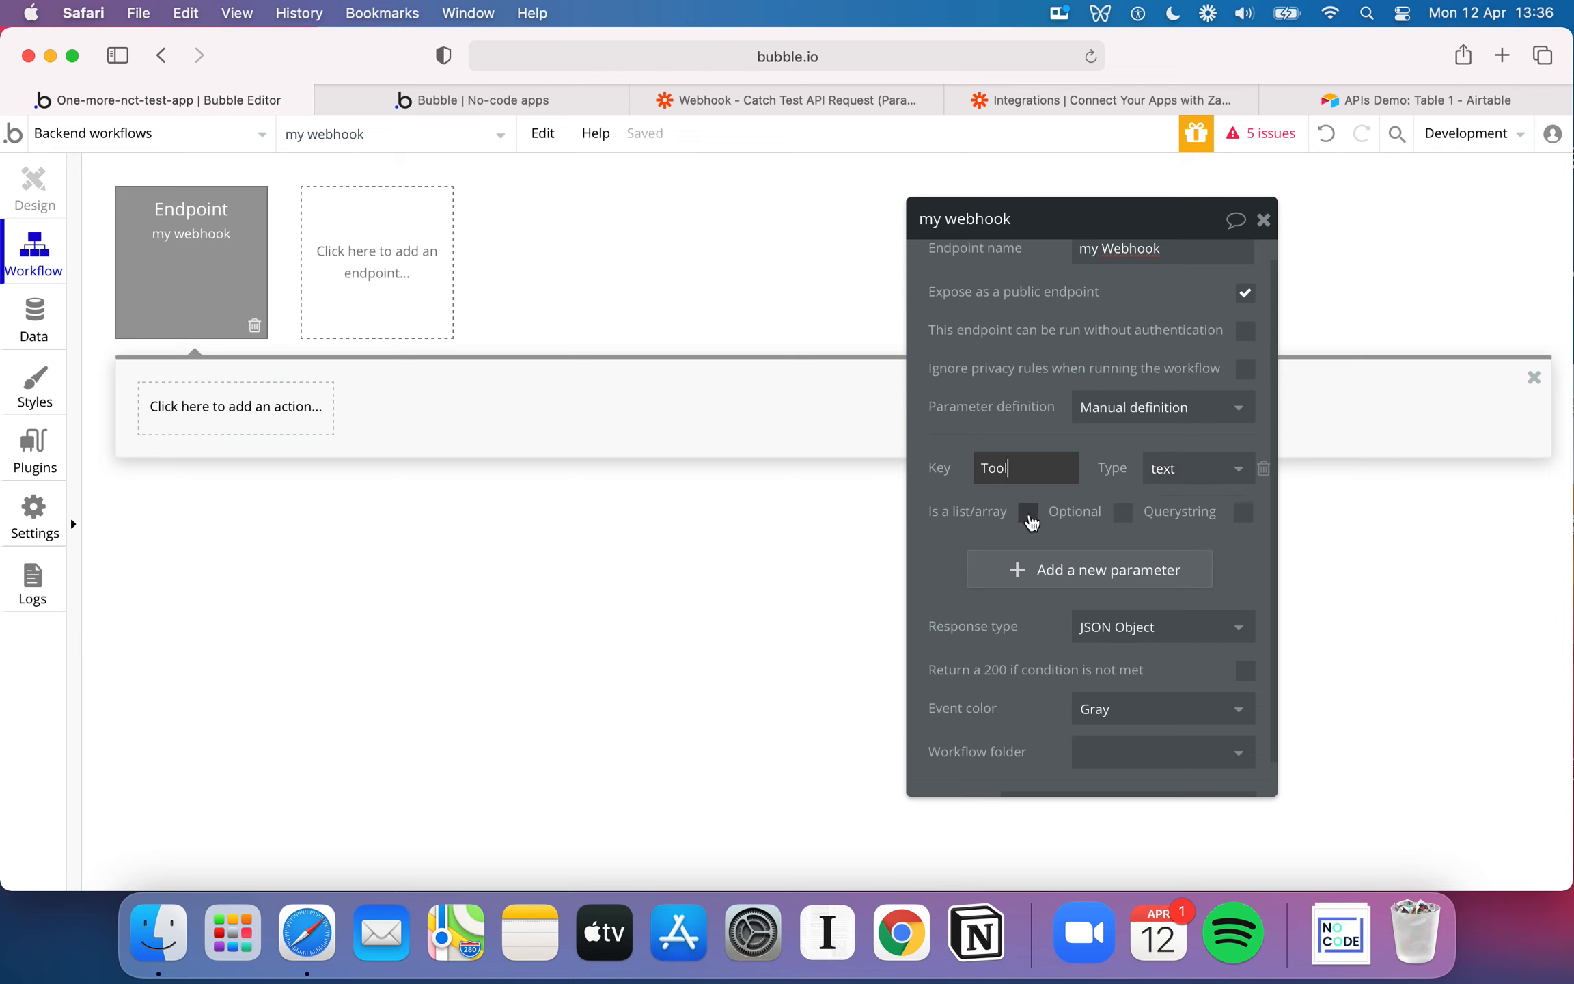
click(1243, 522)
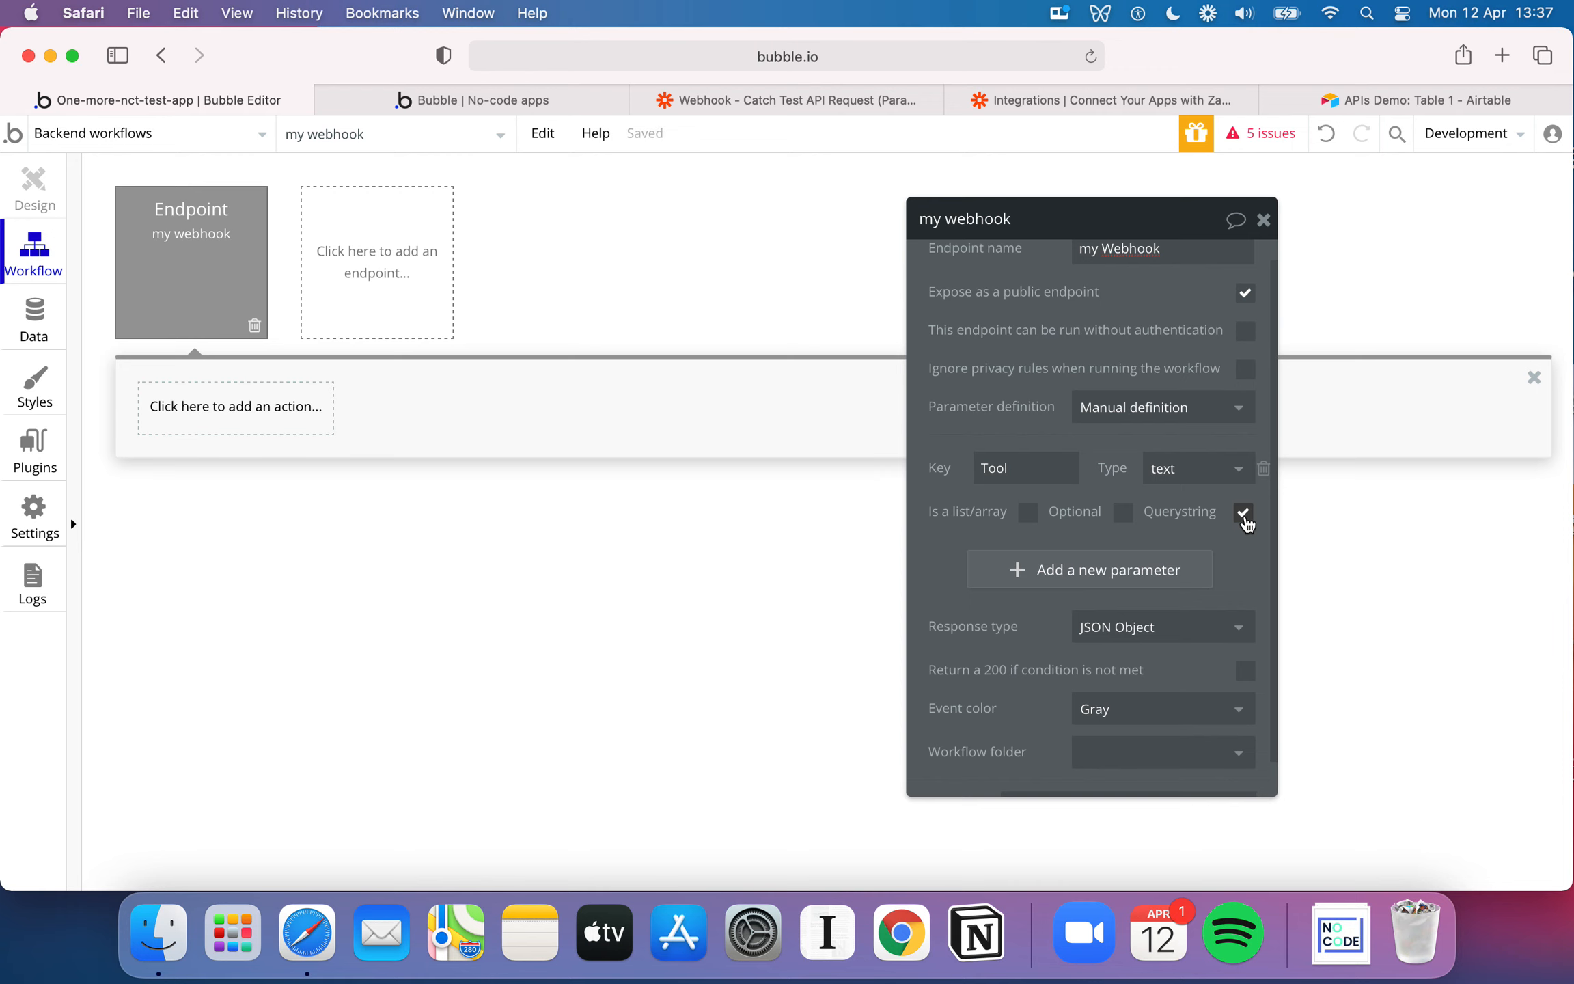
click(1263, 468)
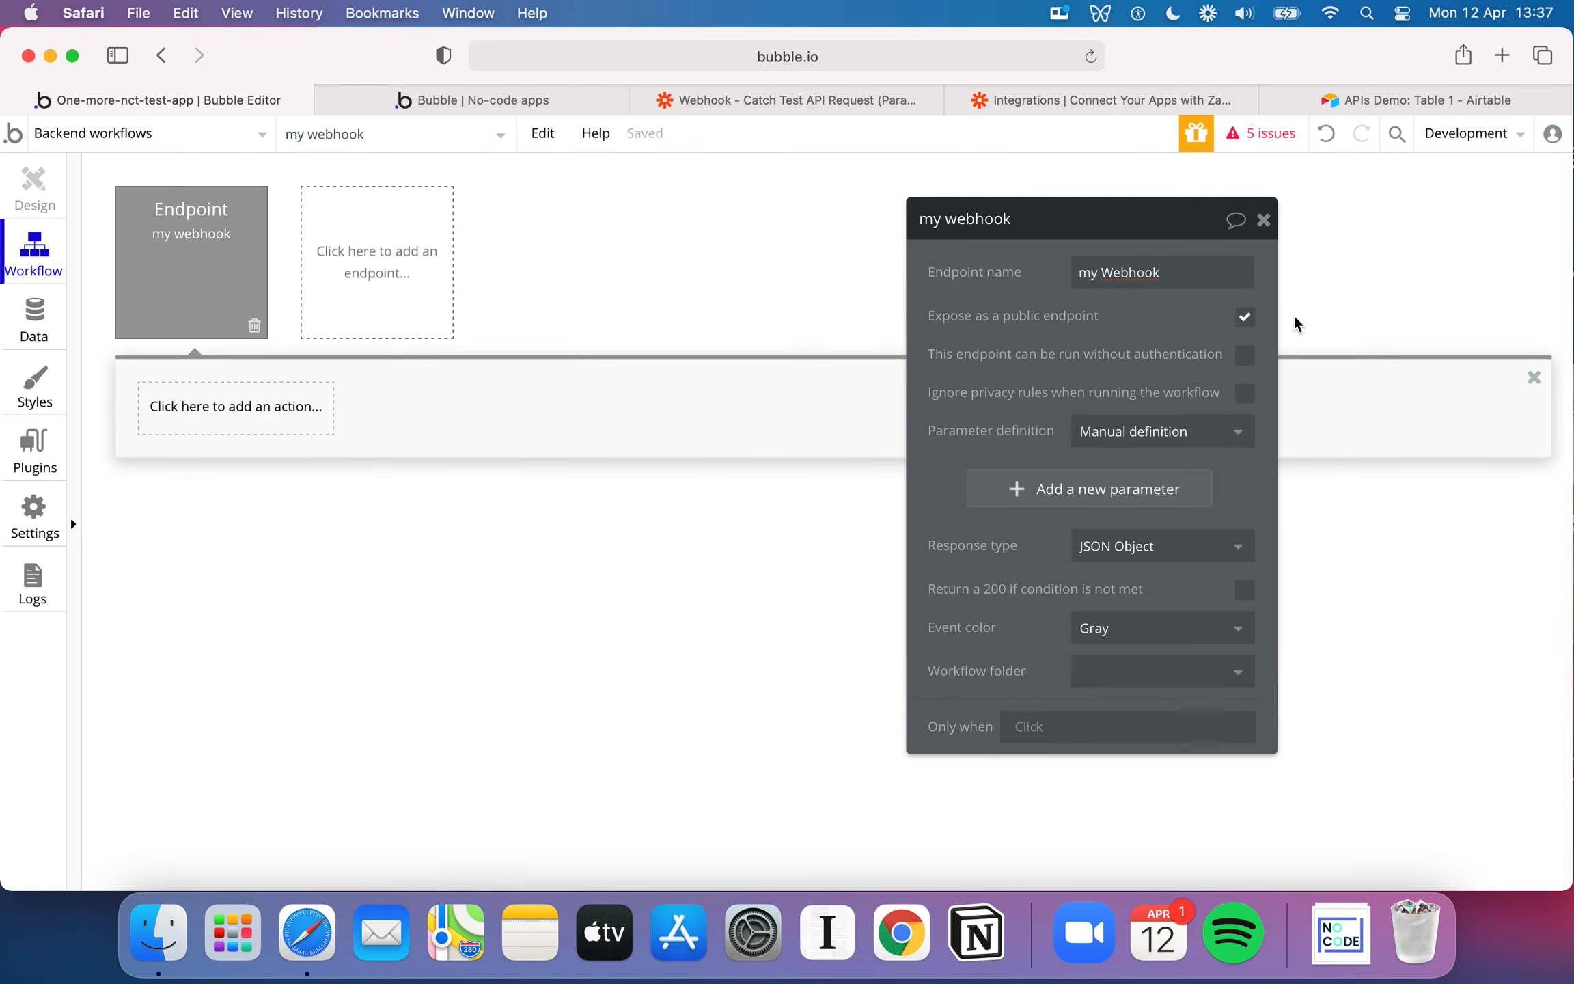
Examine the endpoint's Only when condition options and the actions available for its workflow, adding nothing
click(1263, 222)
click(216, 281)
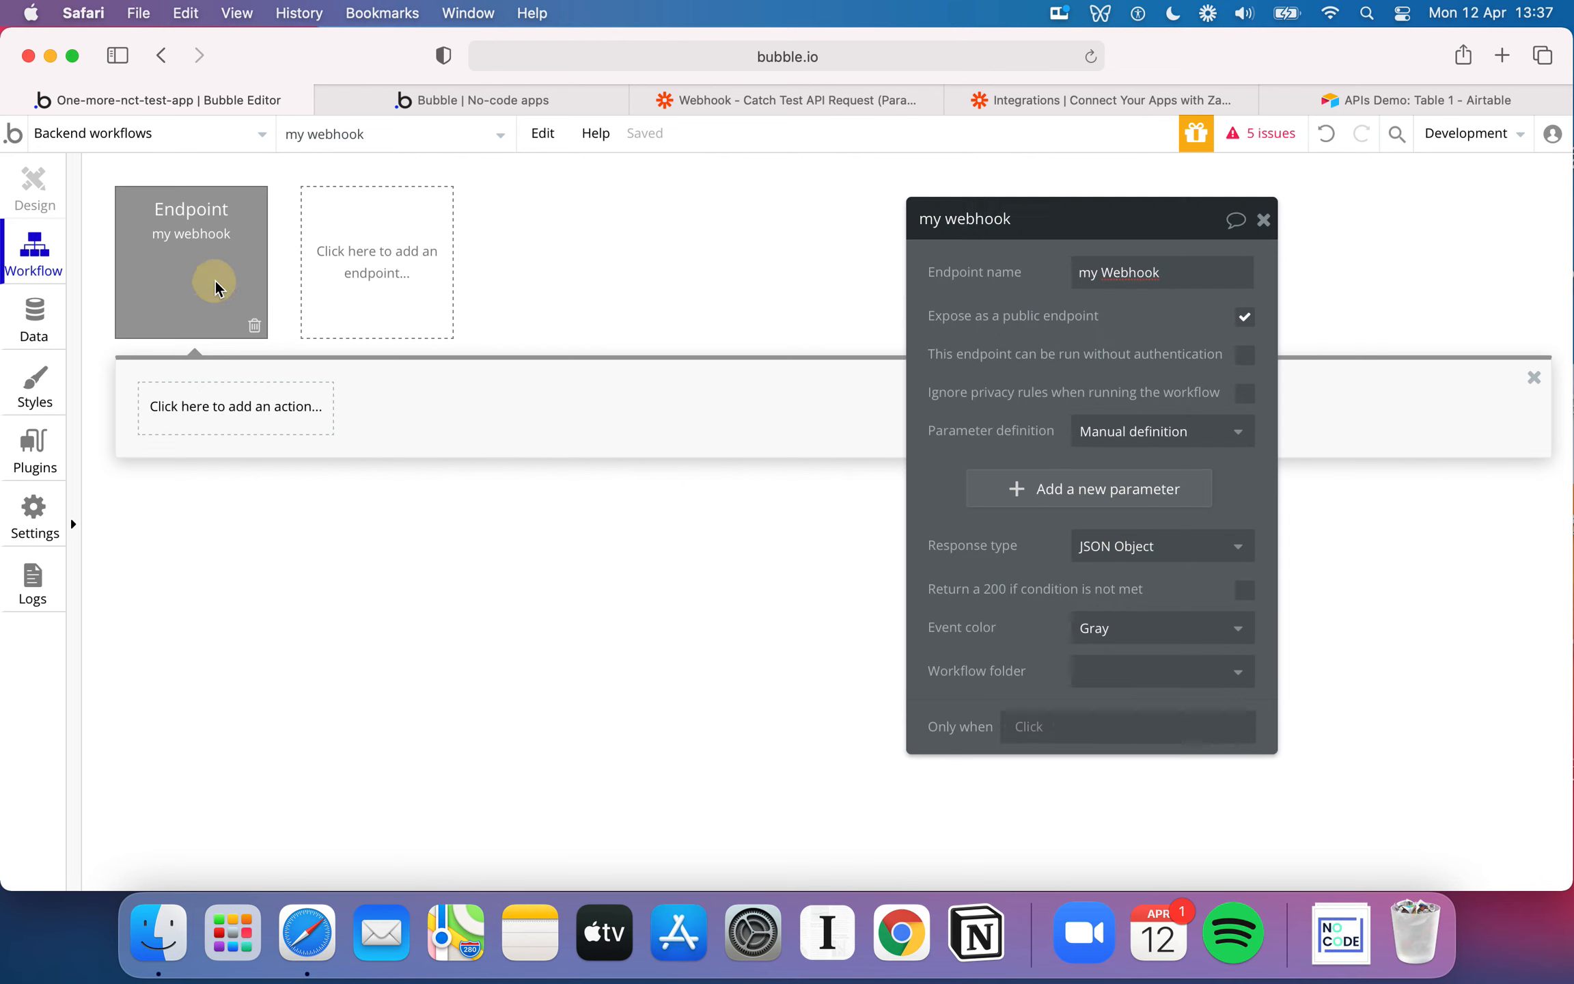
click(1028, 726)
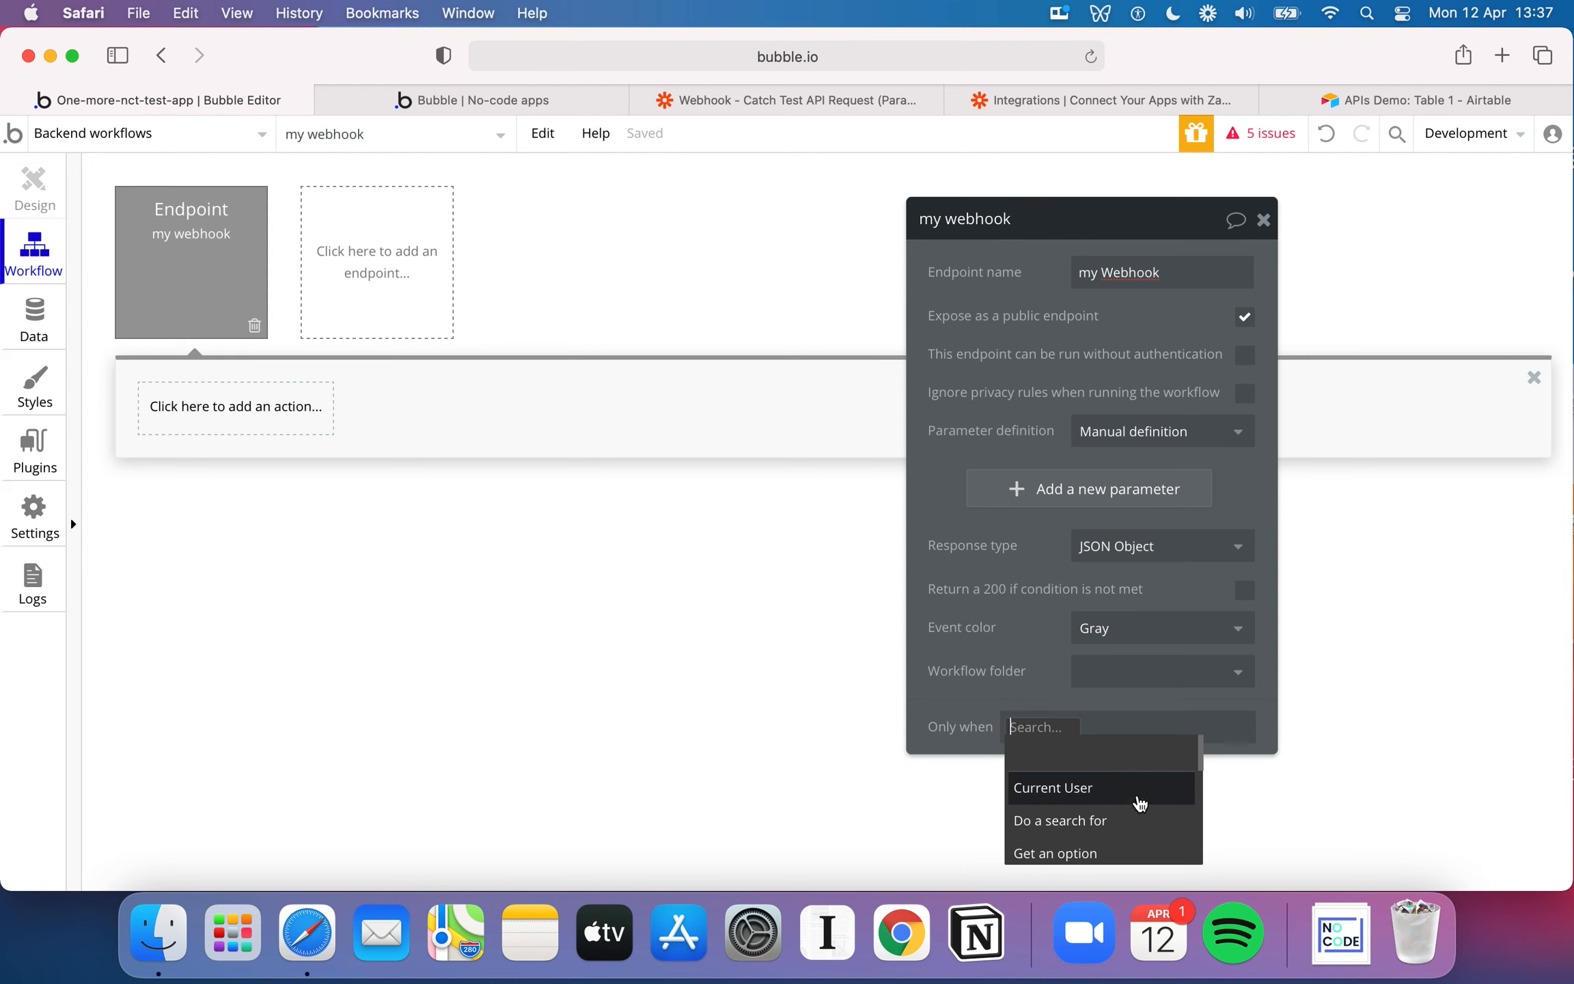
click(720, 601)
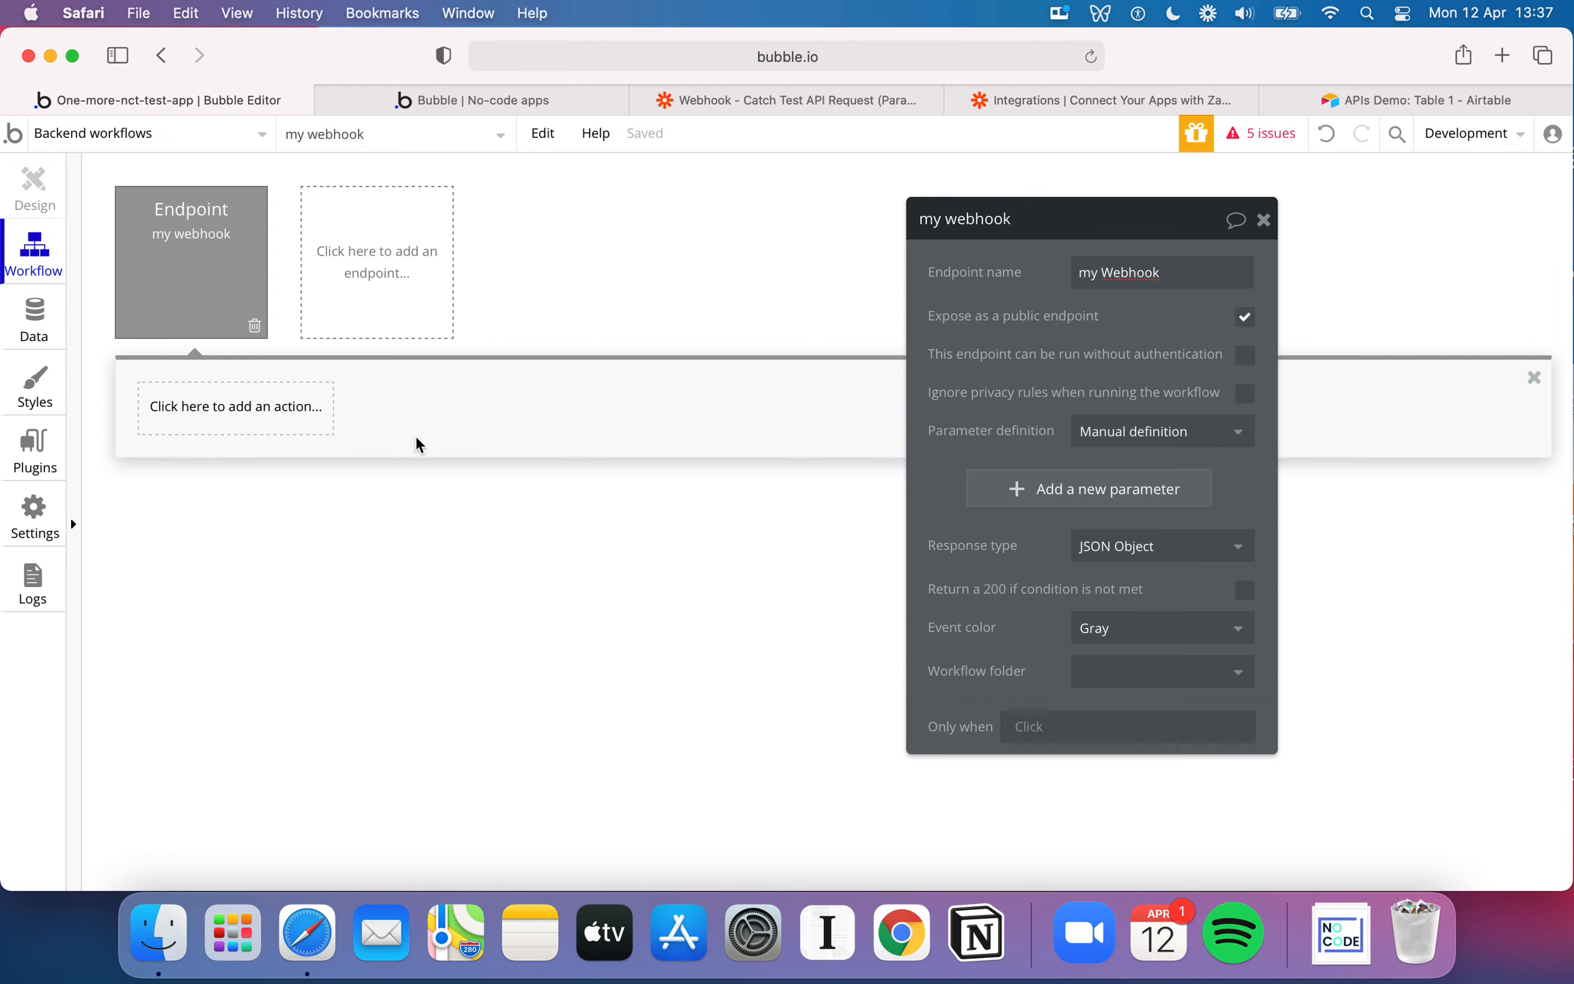
click(302, 422)
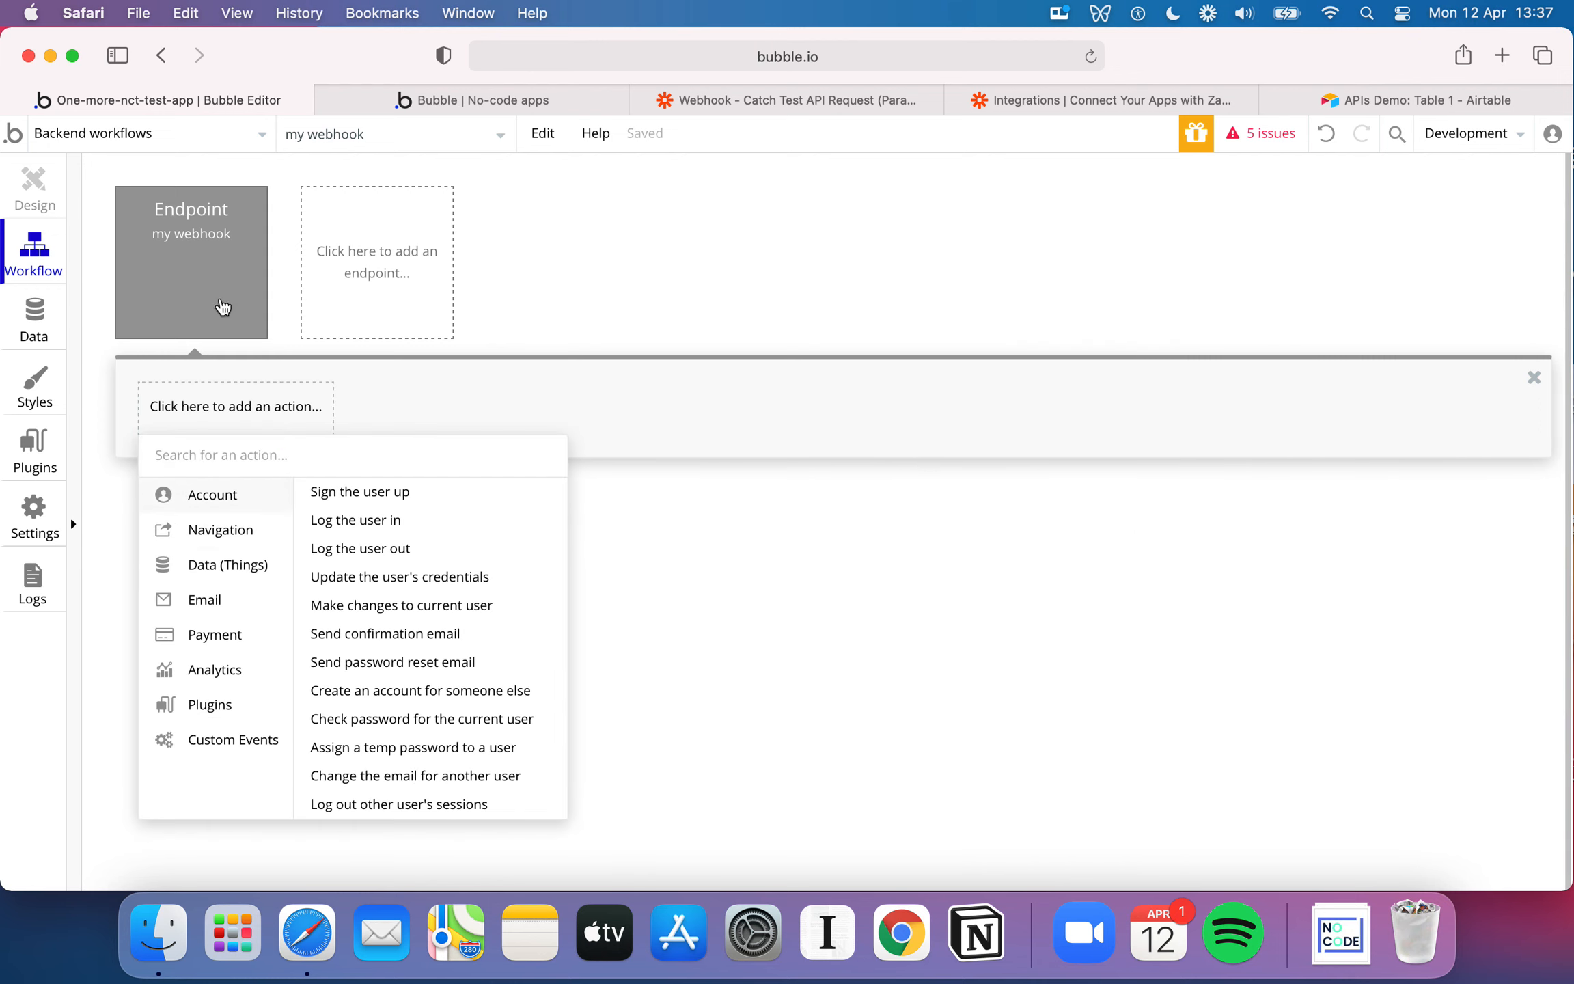
Add a text parameter with the key "Parameter 1" to the my Webhook endpoint
click(202, 274)
click(1062, 490)
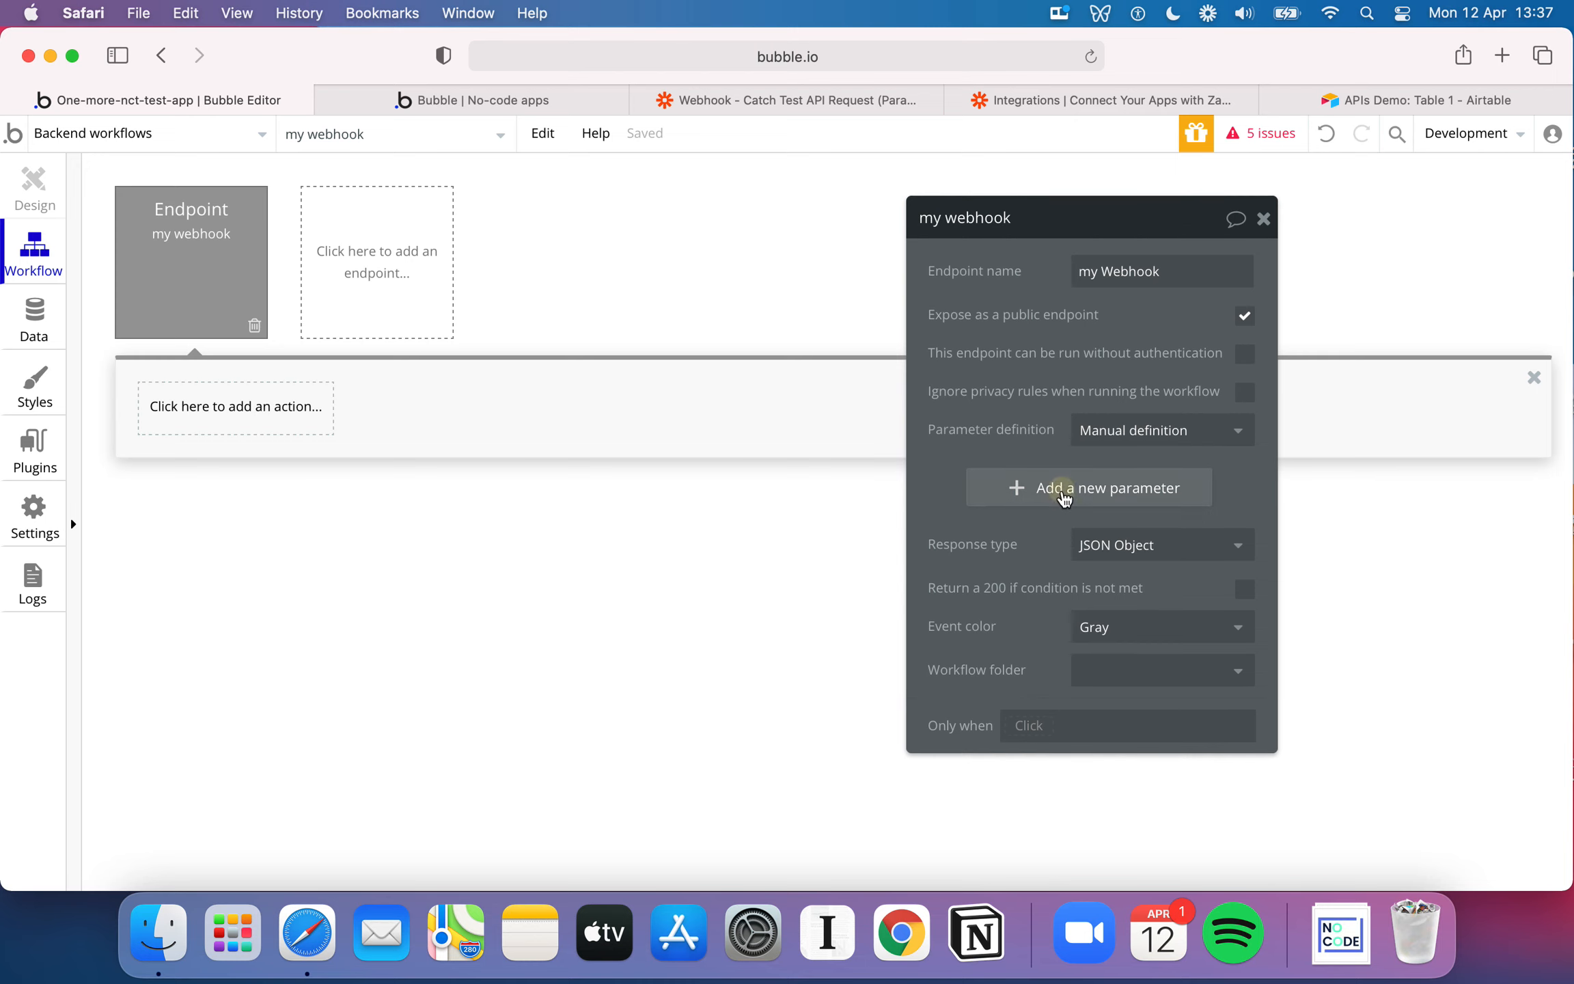
click(1085, 491)
click(1017, 457)
text(Parameter 1)
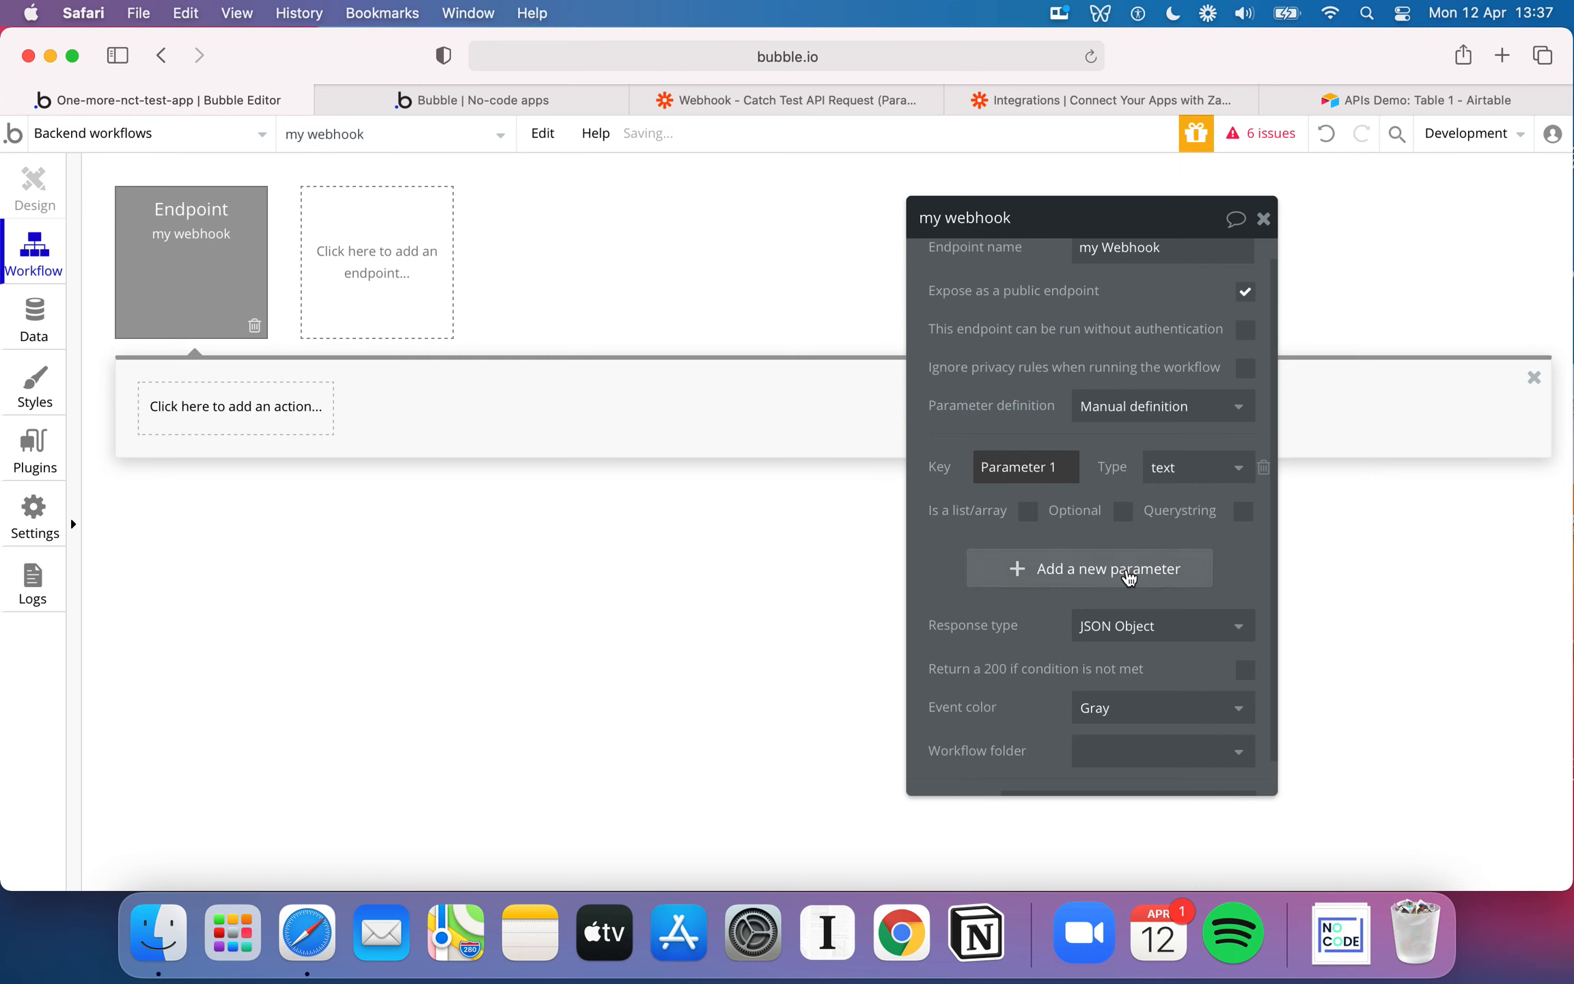
Add a second text parameter with the key "Parameter 2" to the endpoint
click(1087, 568)
click(1029, 468)
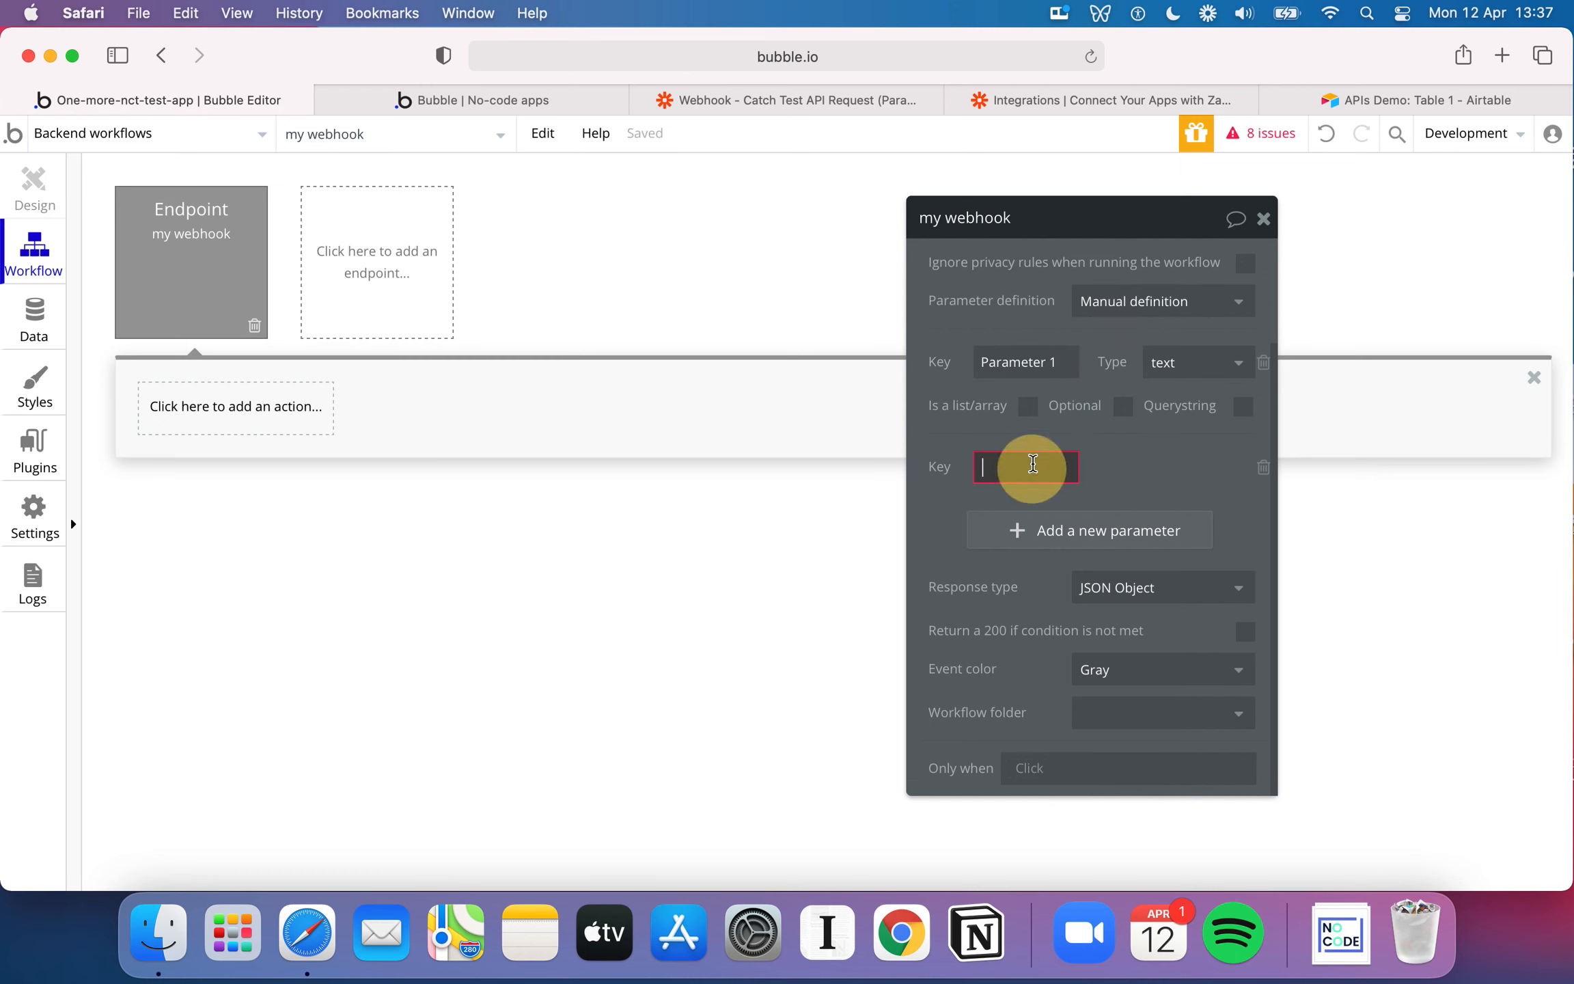
text(Pr)
key(BackSpace)
text(arame)
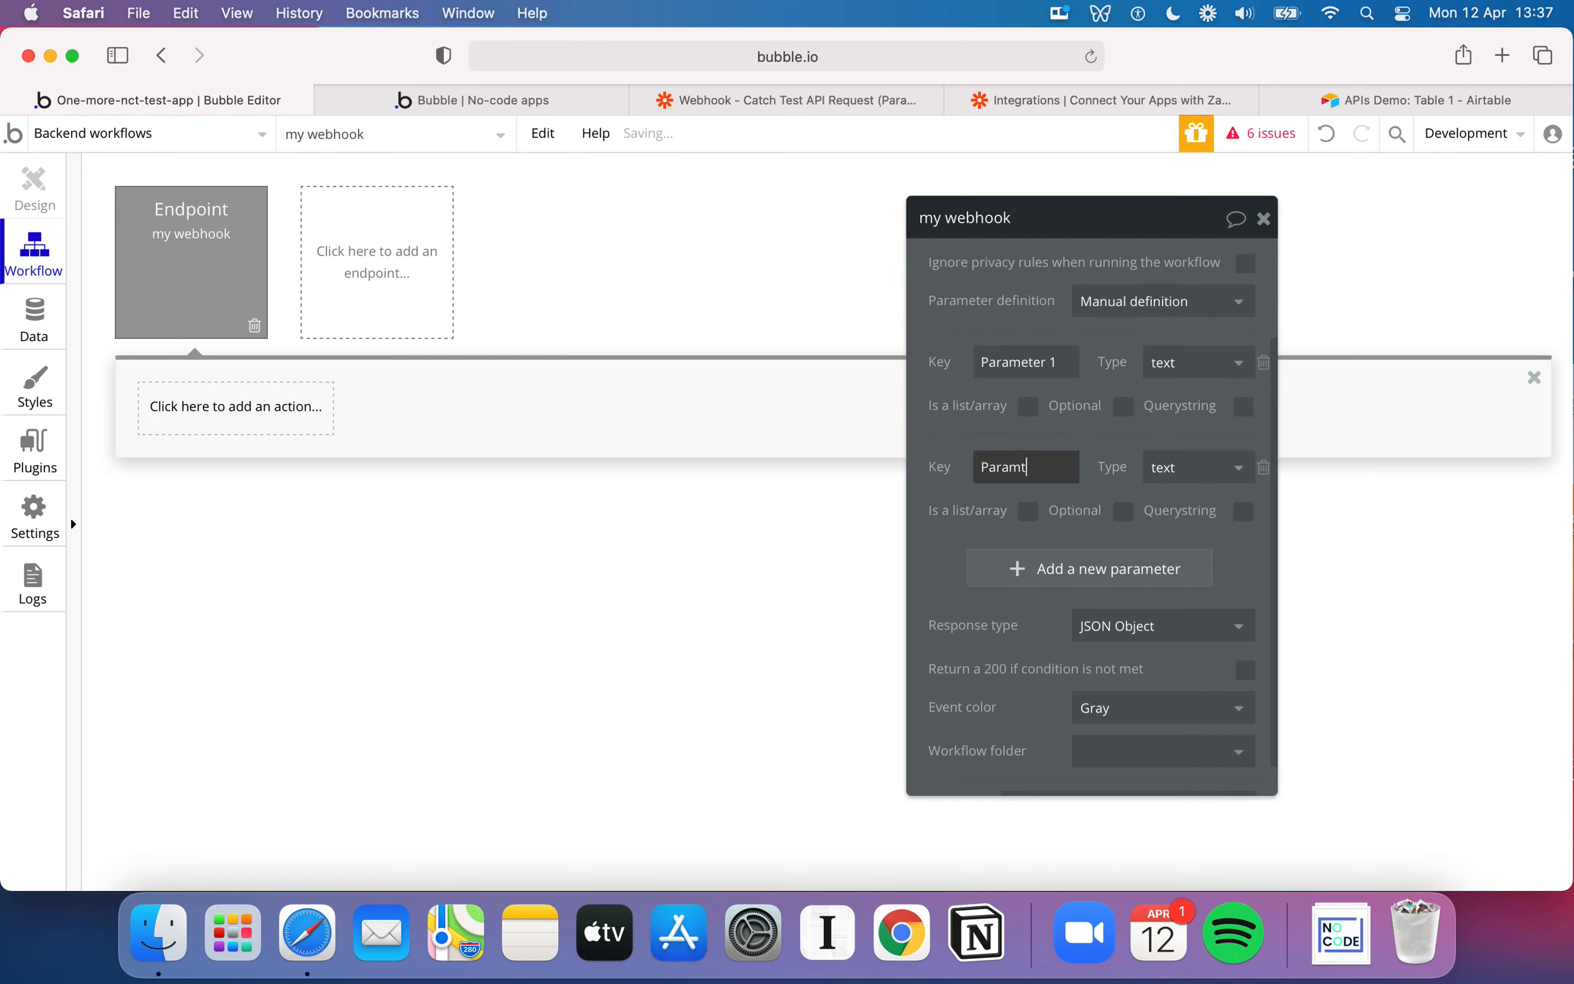
text(ter 2)
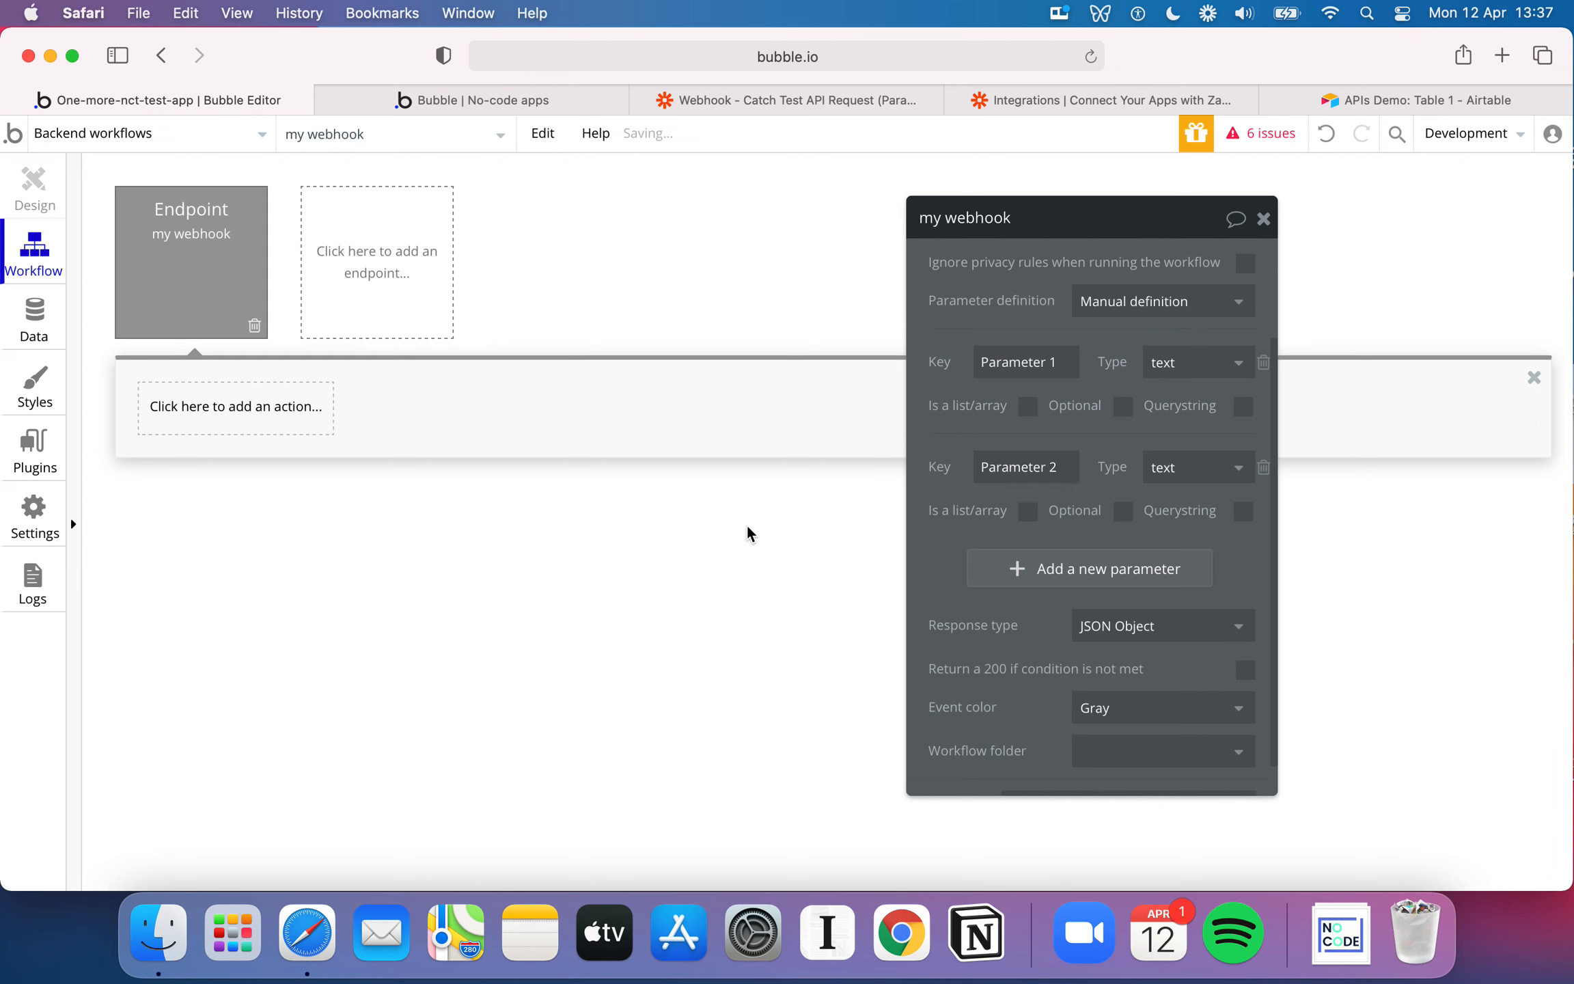
Add a Create a new thing action to the endpoint's workflow with API Storage as its type
click(251, 424)
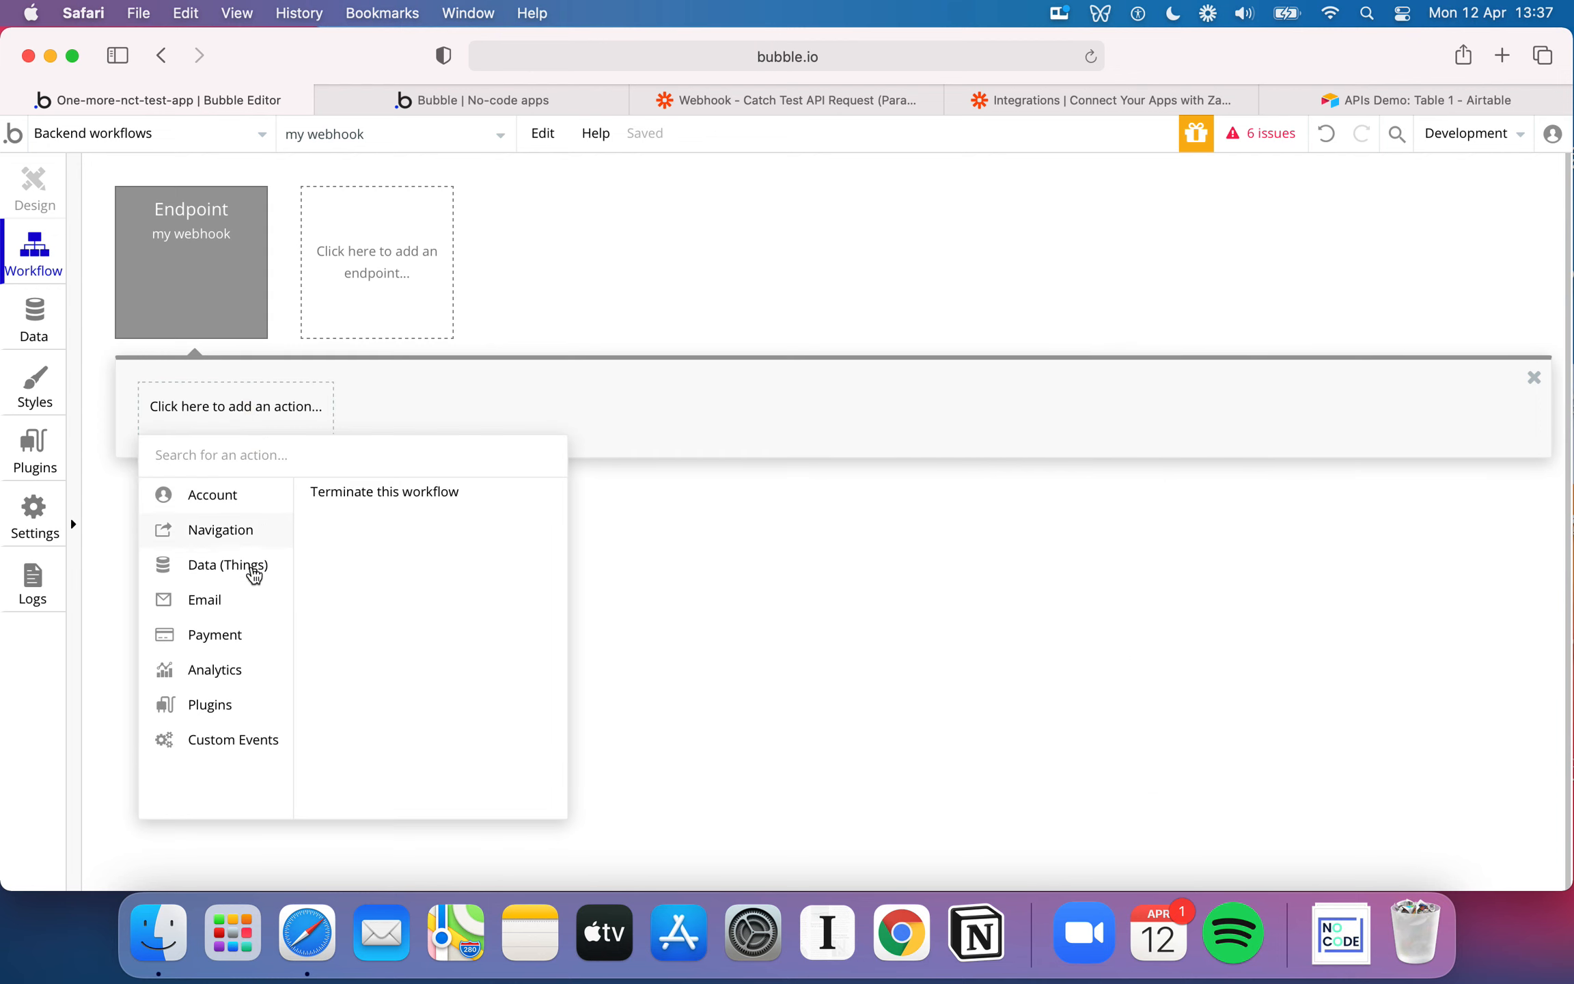
click(404, 498)
click(1161, 272)
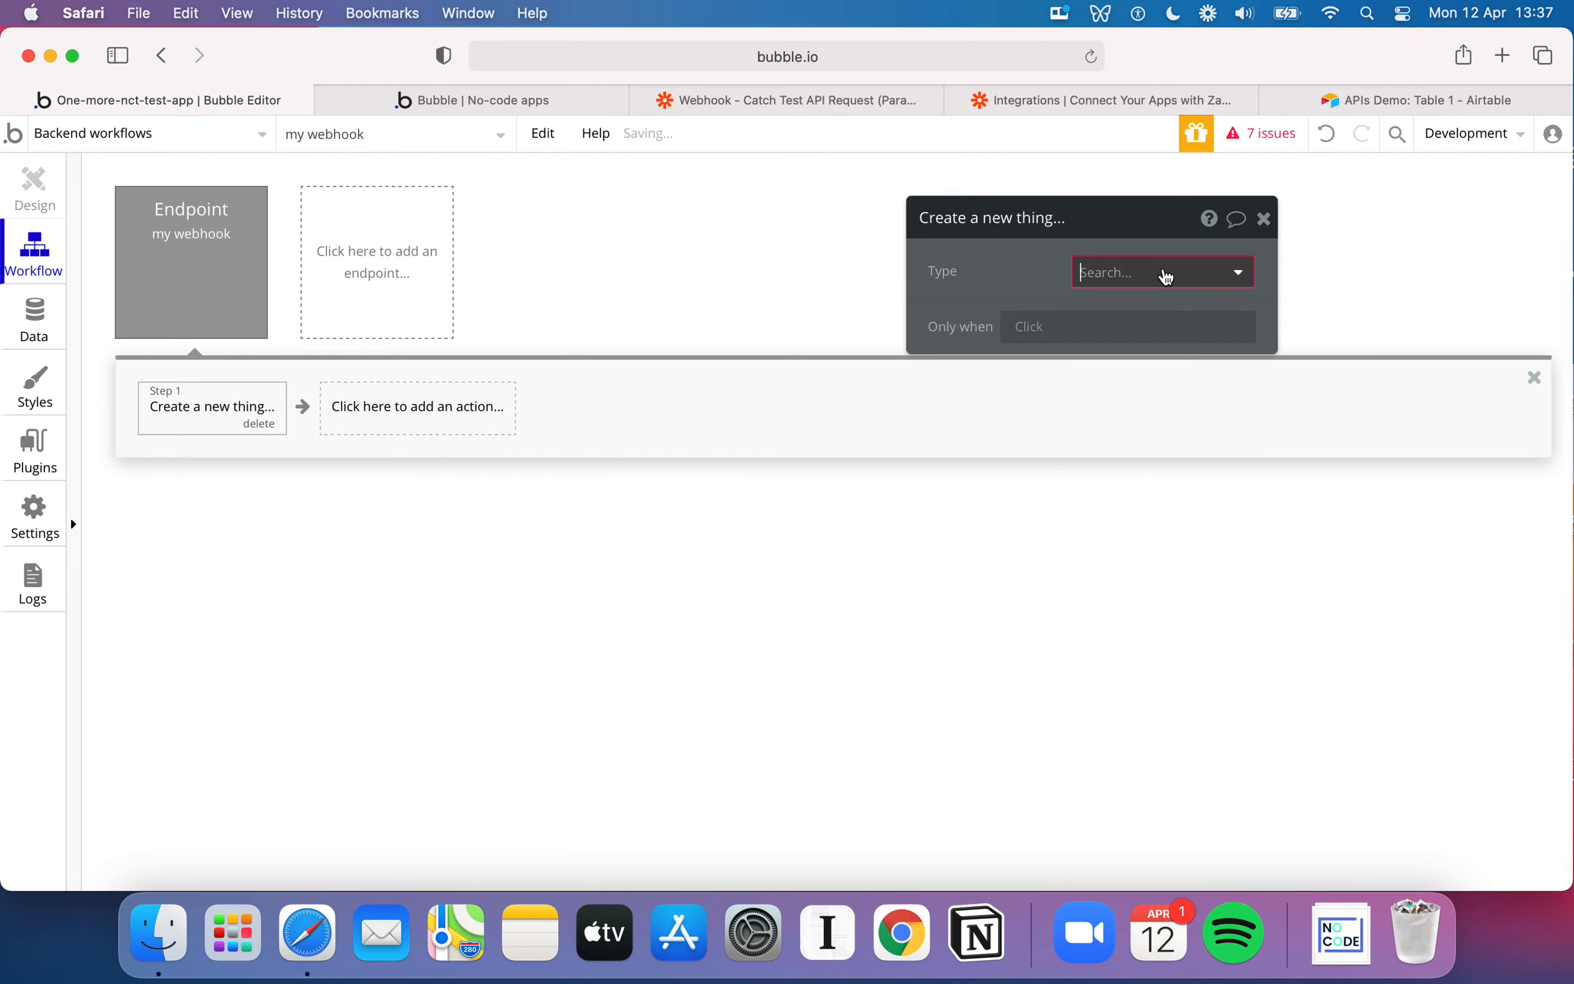
click(1128, 305)
Set the new API Storage entry's Message field to Parameter 1
click(1107, 332)
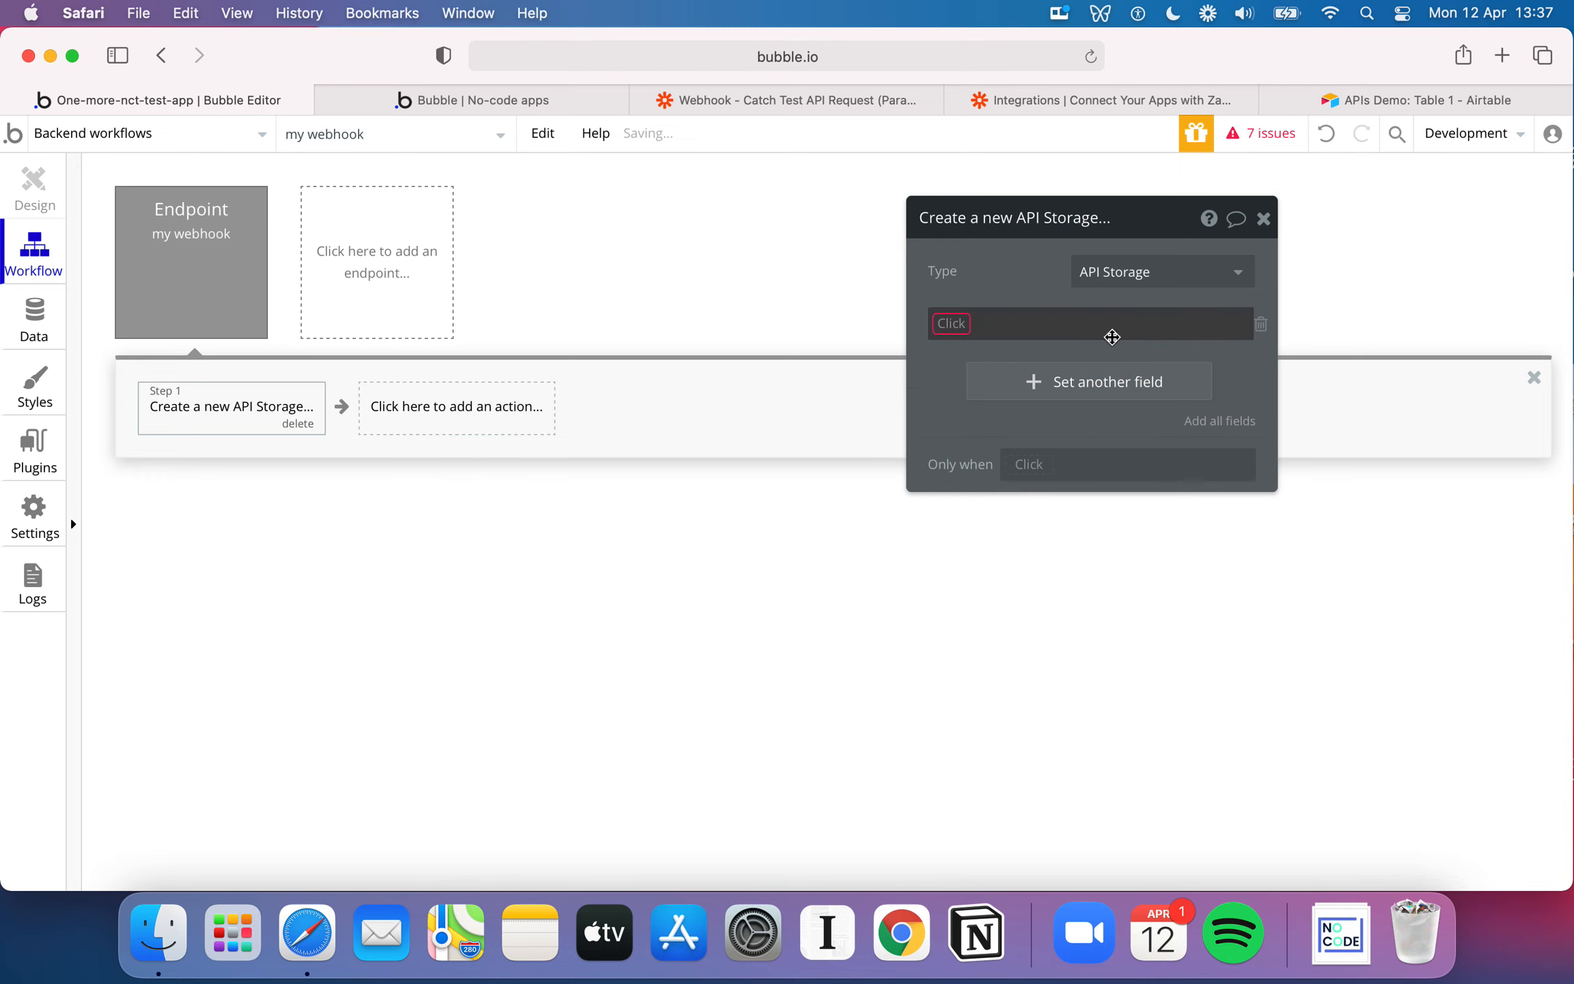
click(950, 324)
click(983, 354)
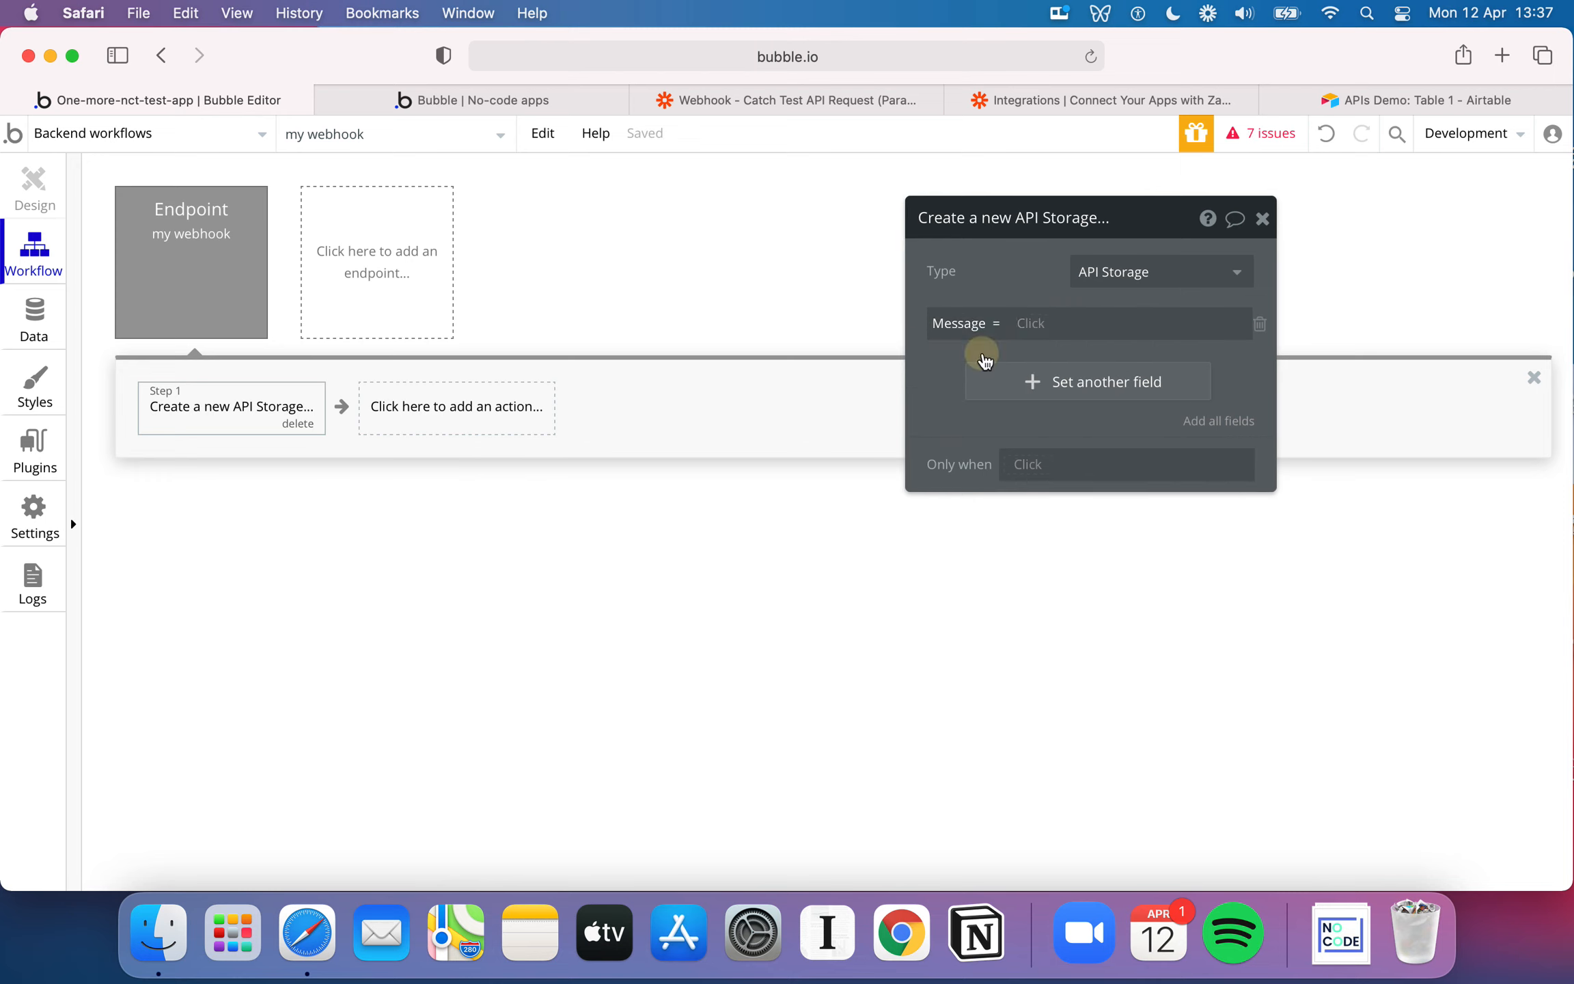
click(1040, 323)
click(1074, 385)
Add a second Message field entry to the Create a new API Storage action and set it to Parameter 2
click(1124, 377)
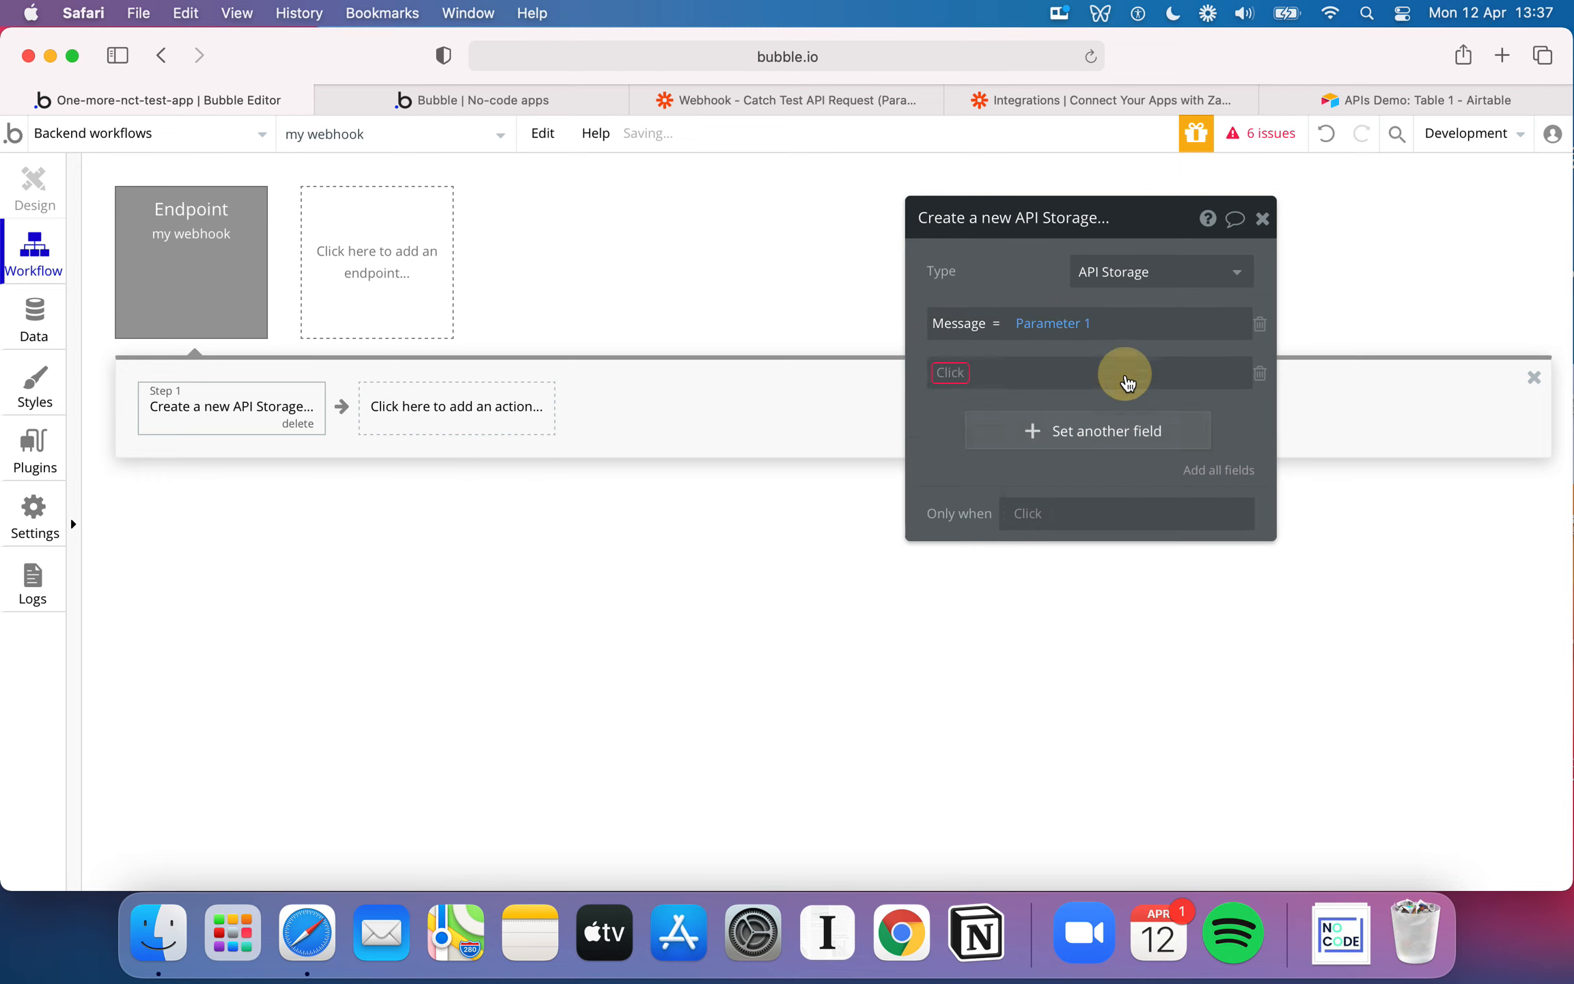
click(946, 372)
click(983, 410)
click(1031, 372)
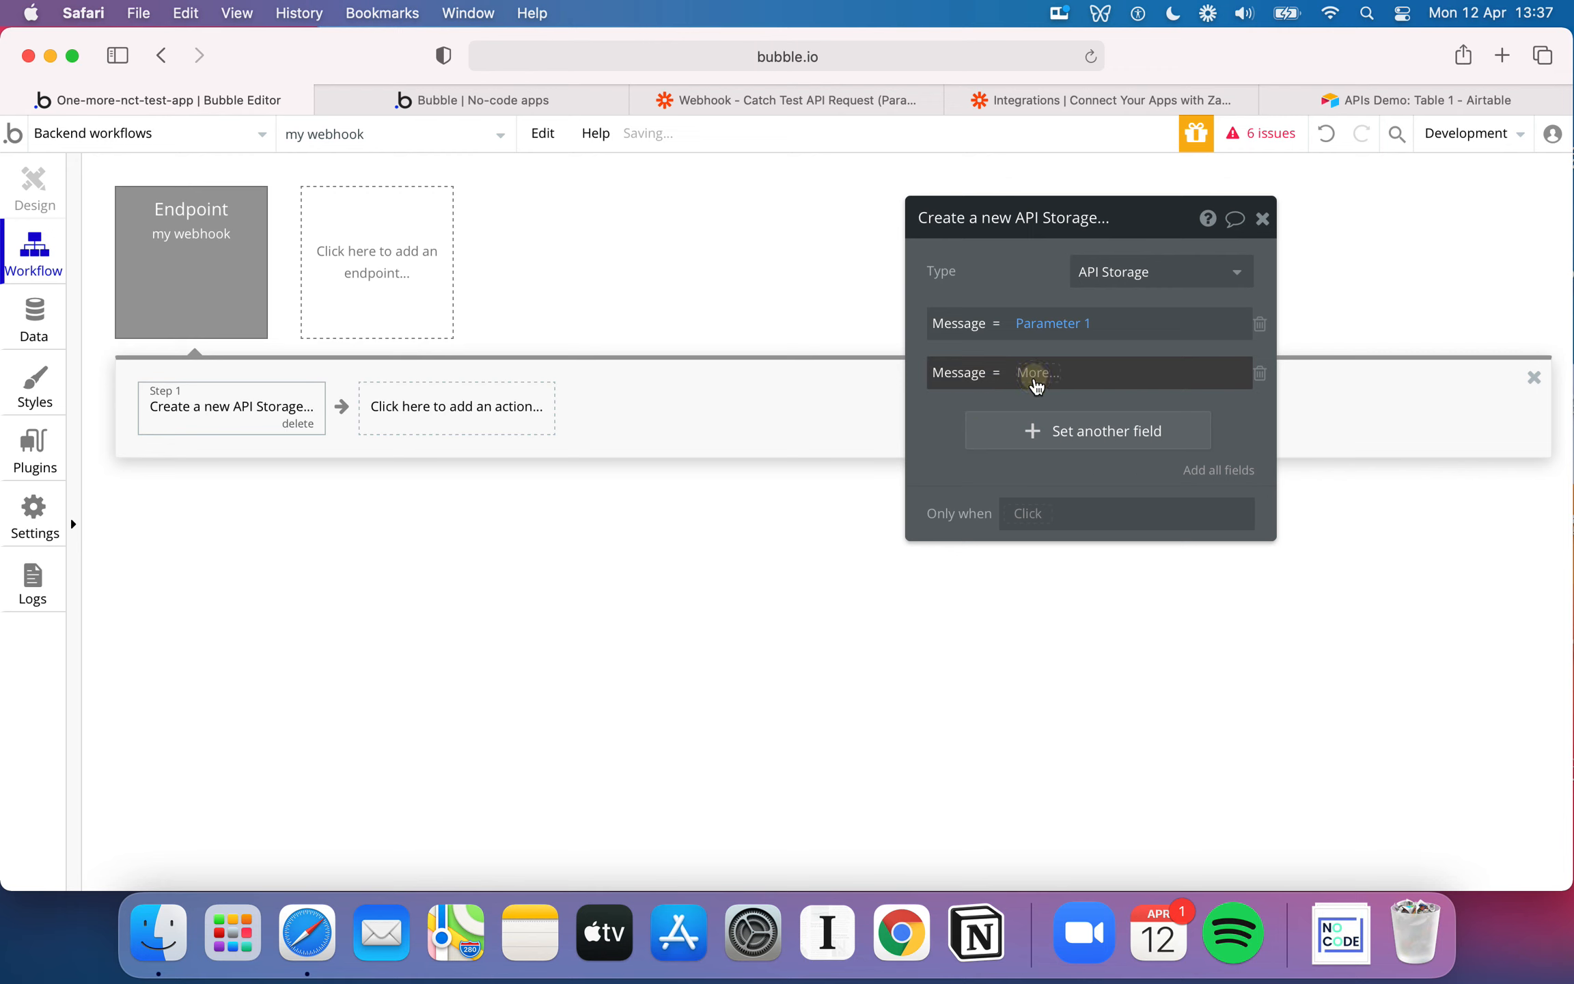
click(1072, 459)
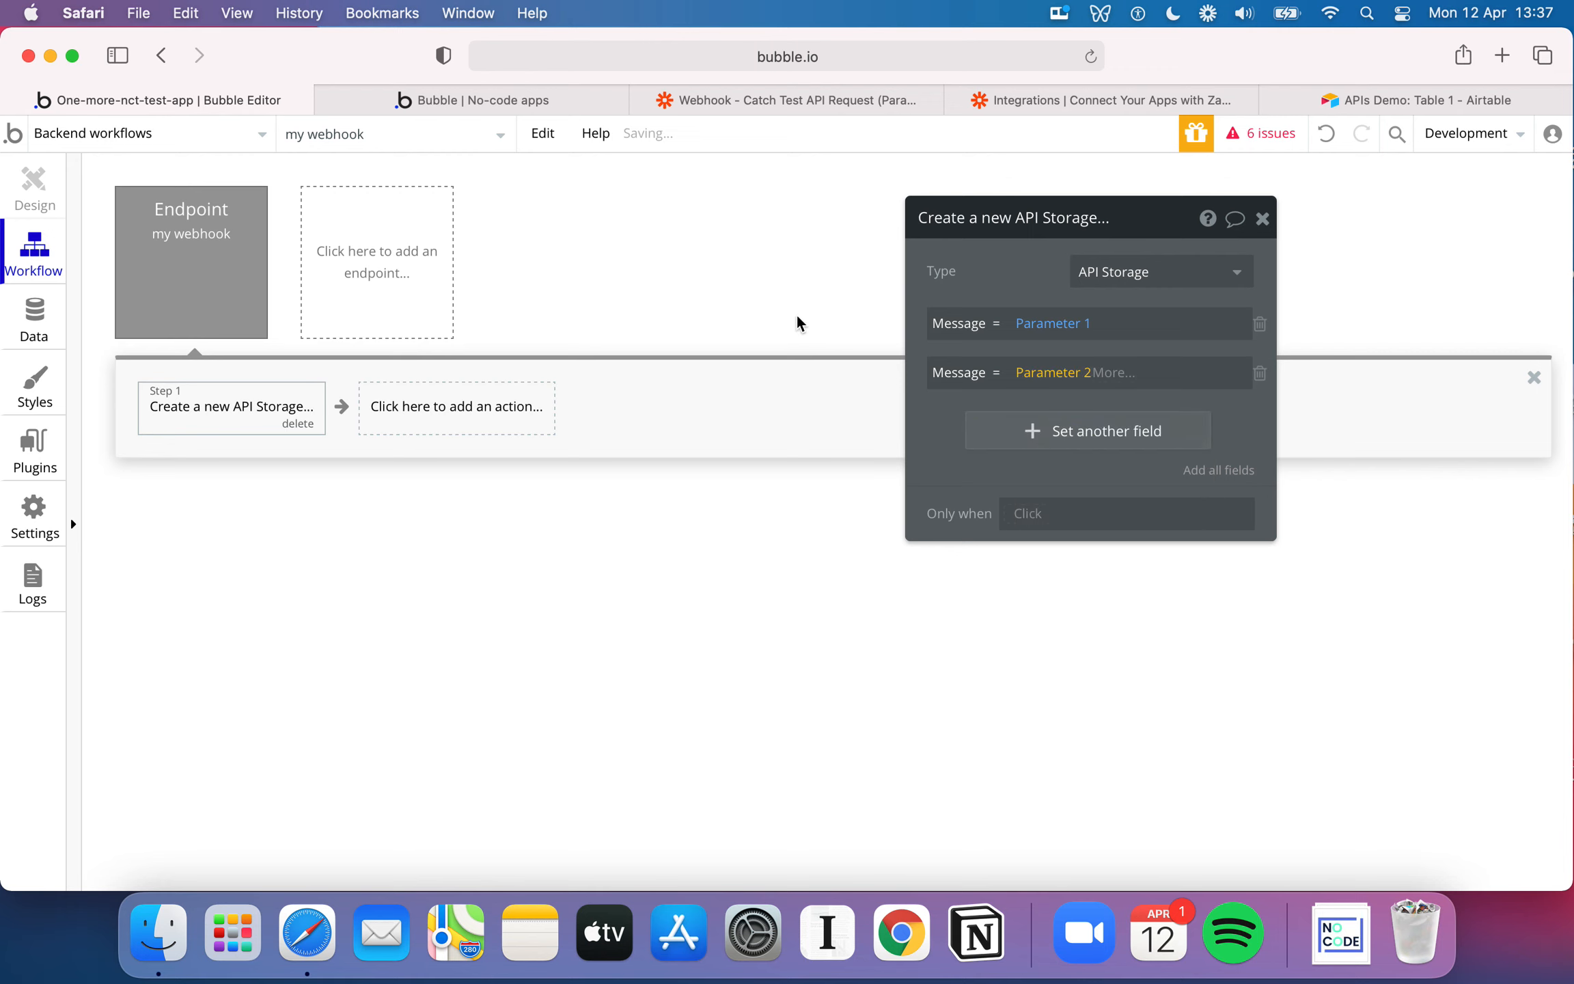
click(779, 315)
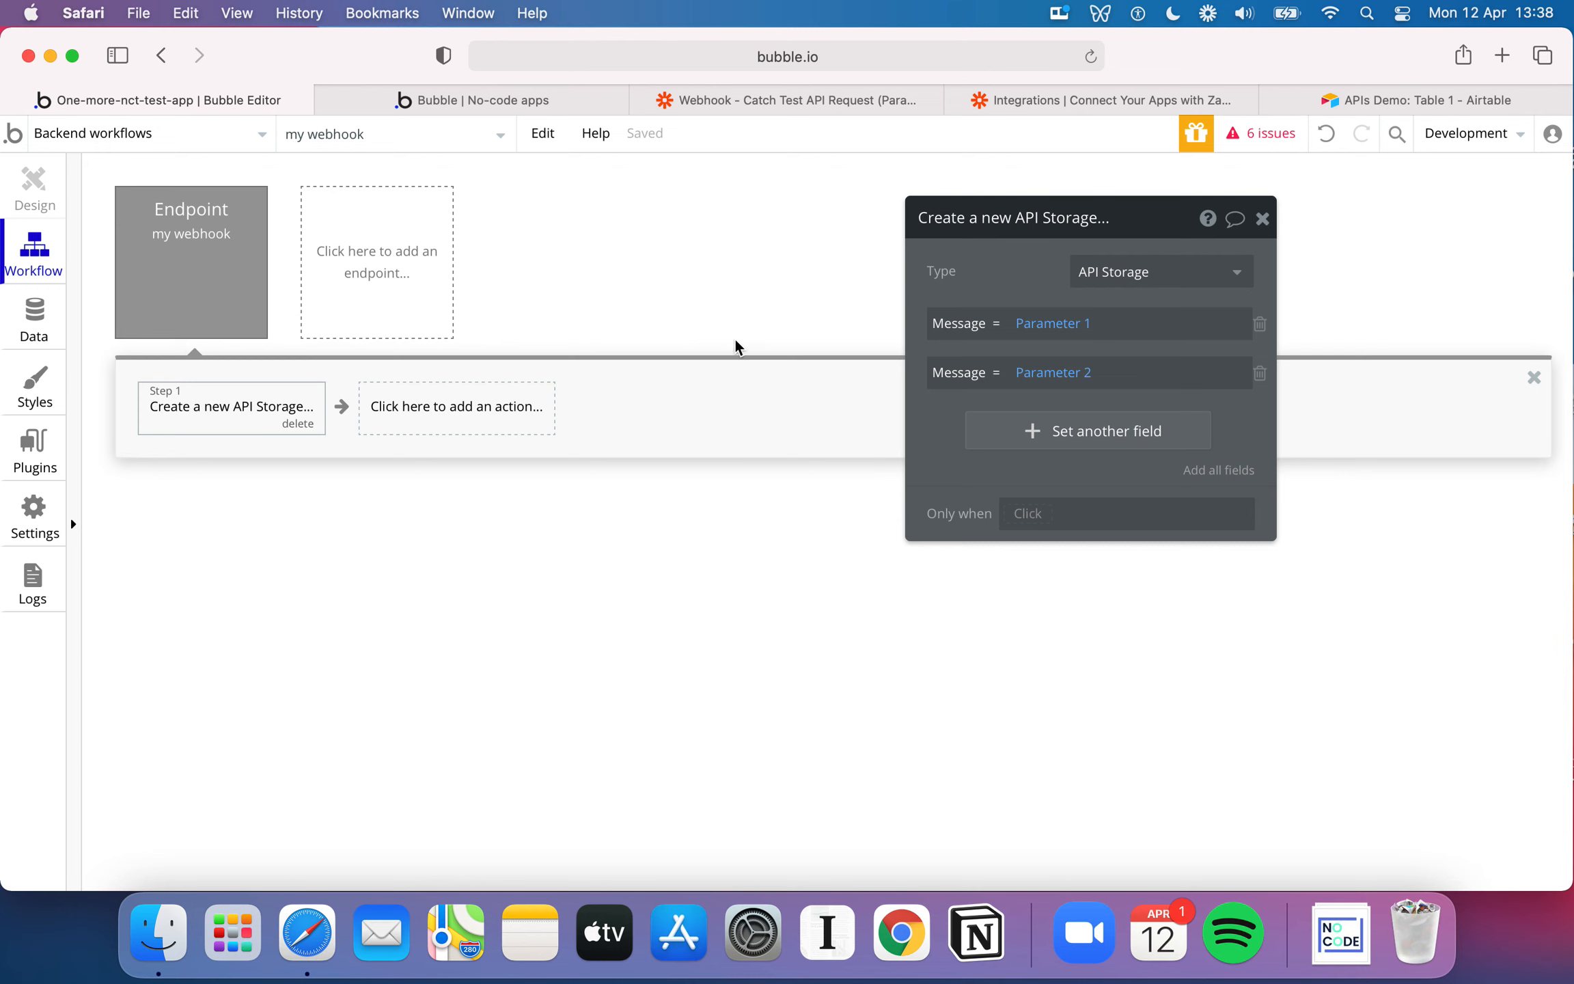
Open the app's API settings and highlight the Workflow API root URL
click(40, 529)
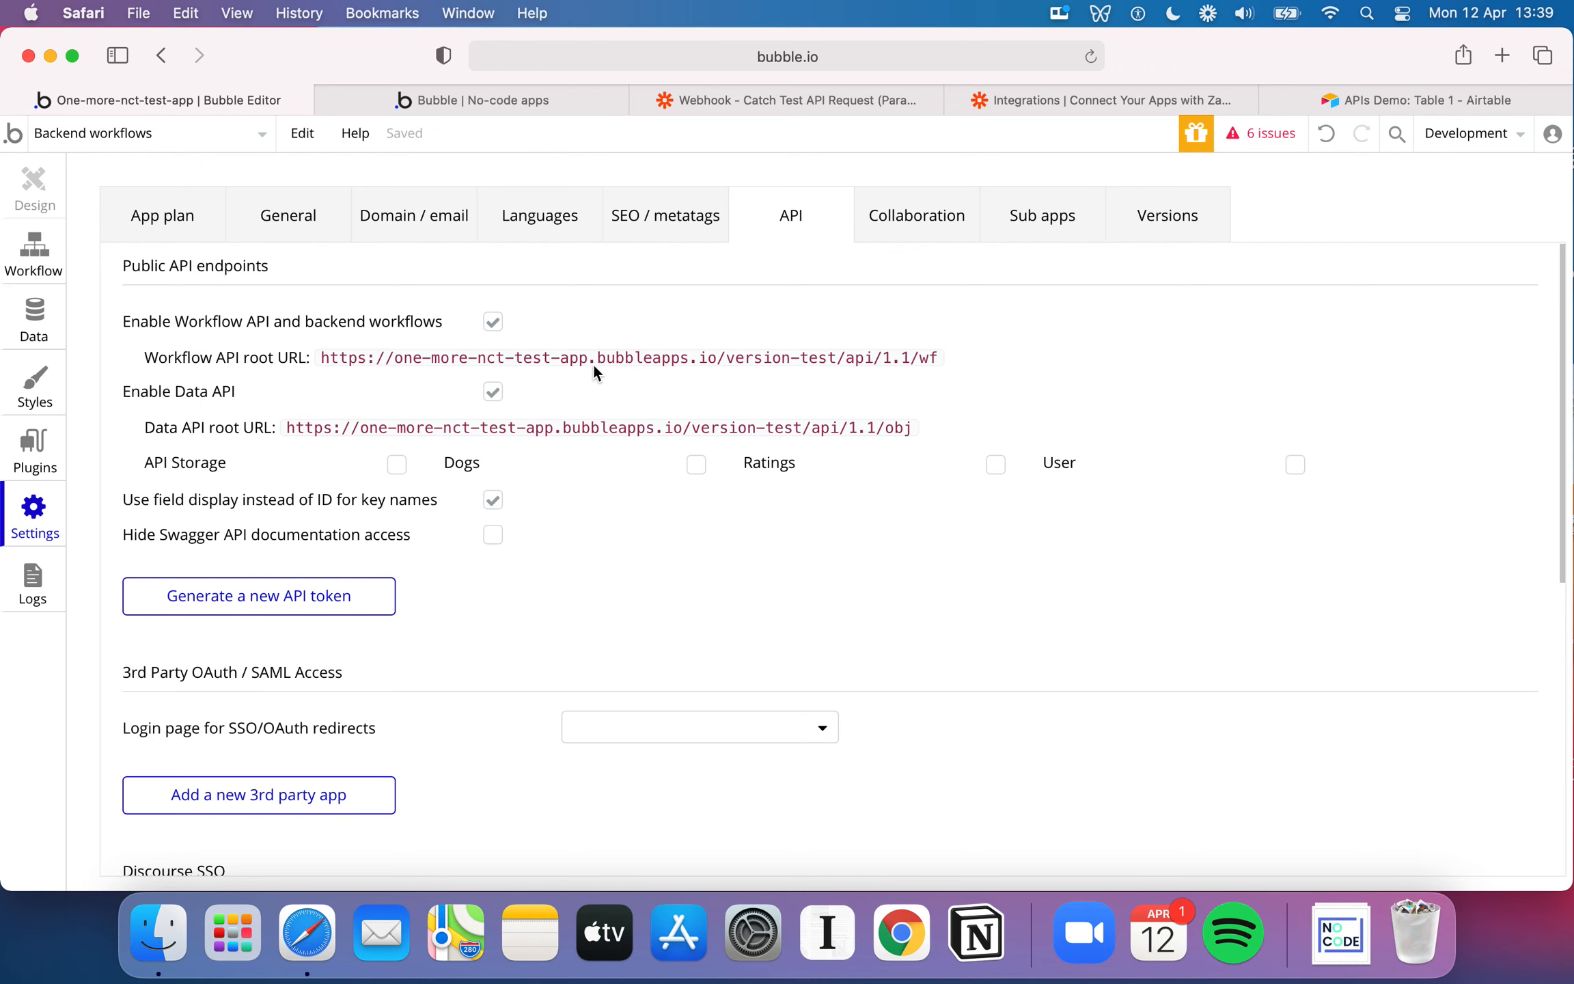
drag(378, 358, 815, 356)
click(815, 357)
triple_click(815, 358)
Switch to Zapier, view the Catch Hook trigger's custom webhook URL, and return to the Bubble editor
click(847, 101)
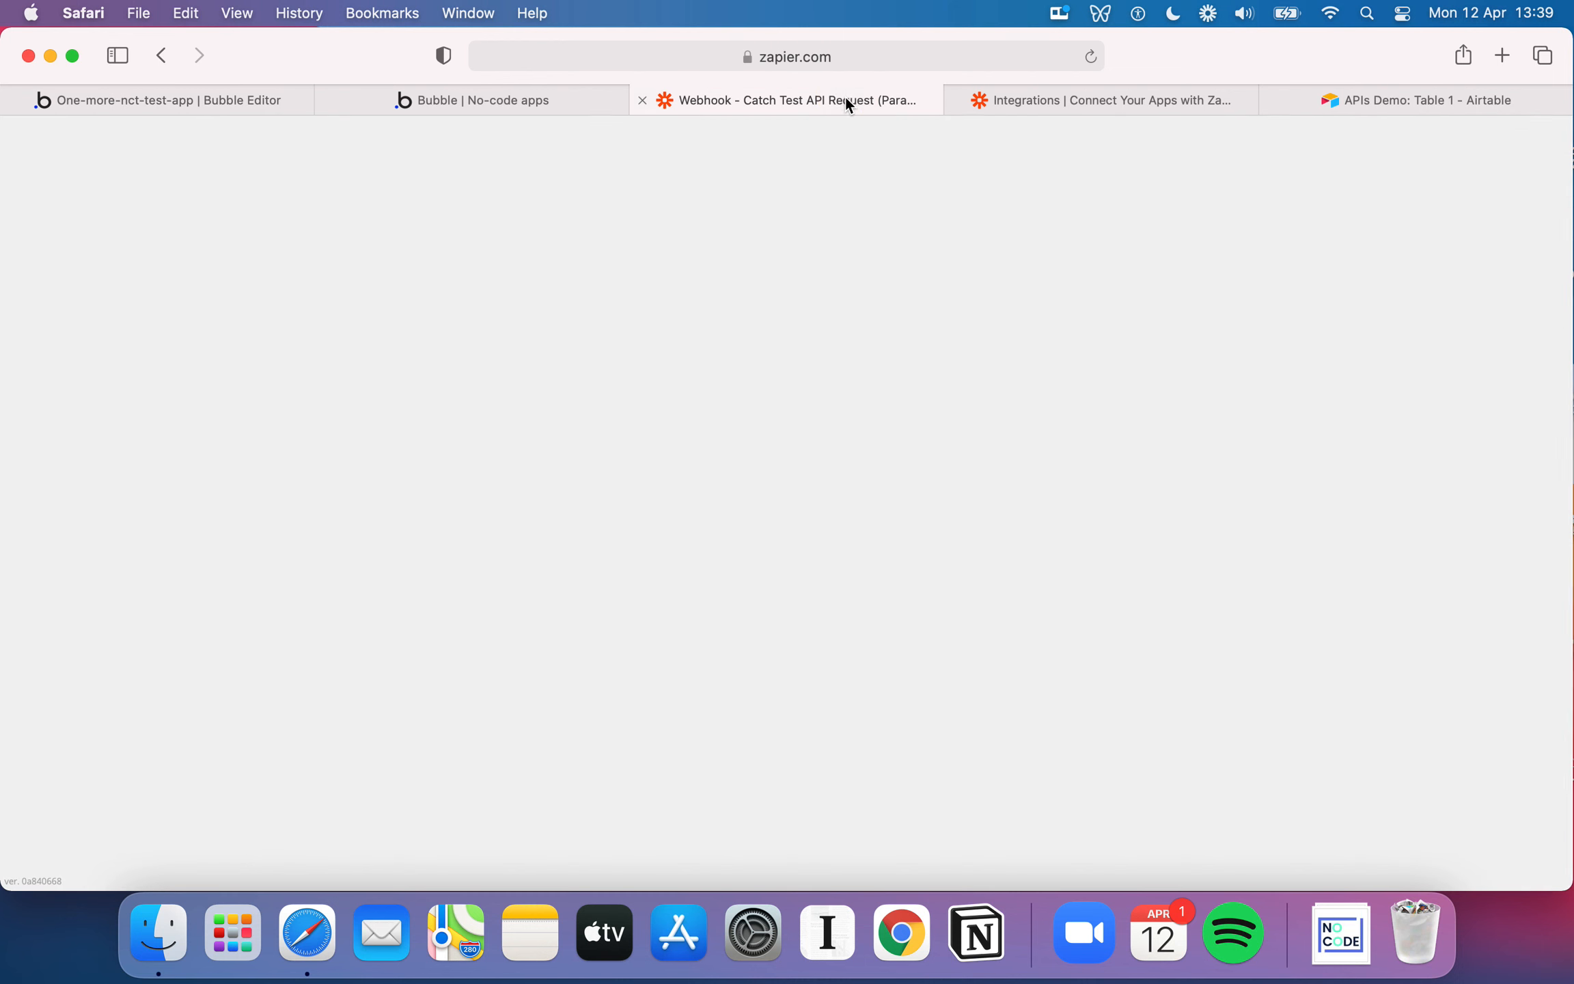
click(597, 326)
click(441, 453)
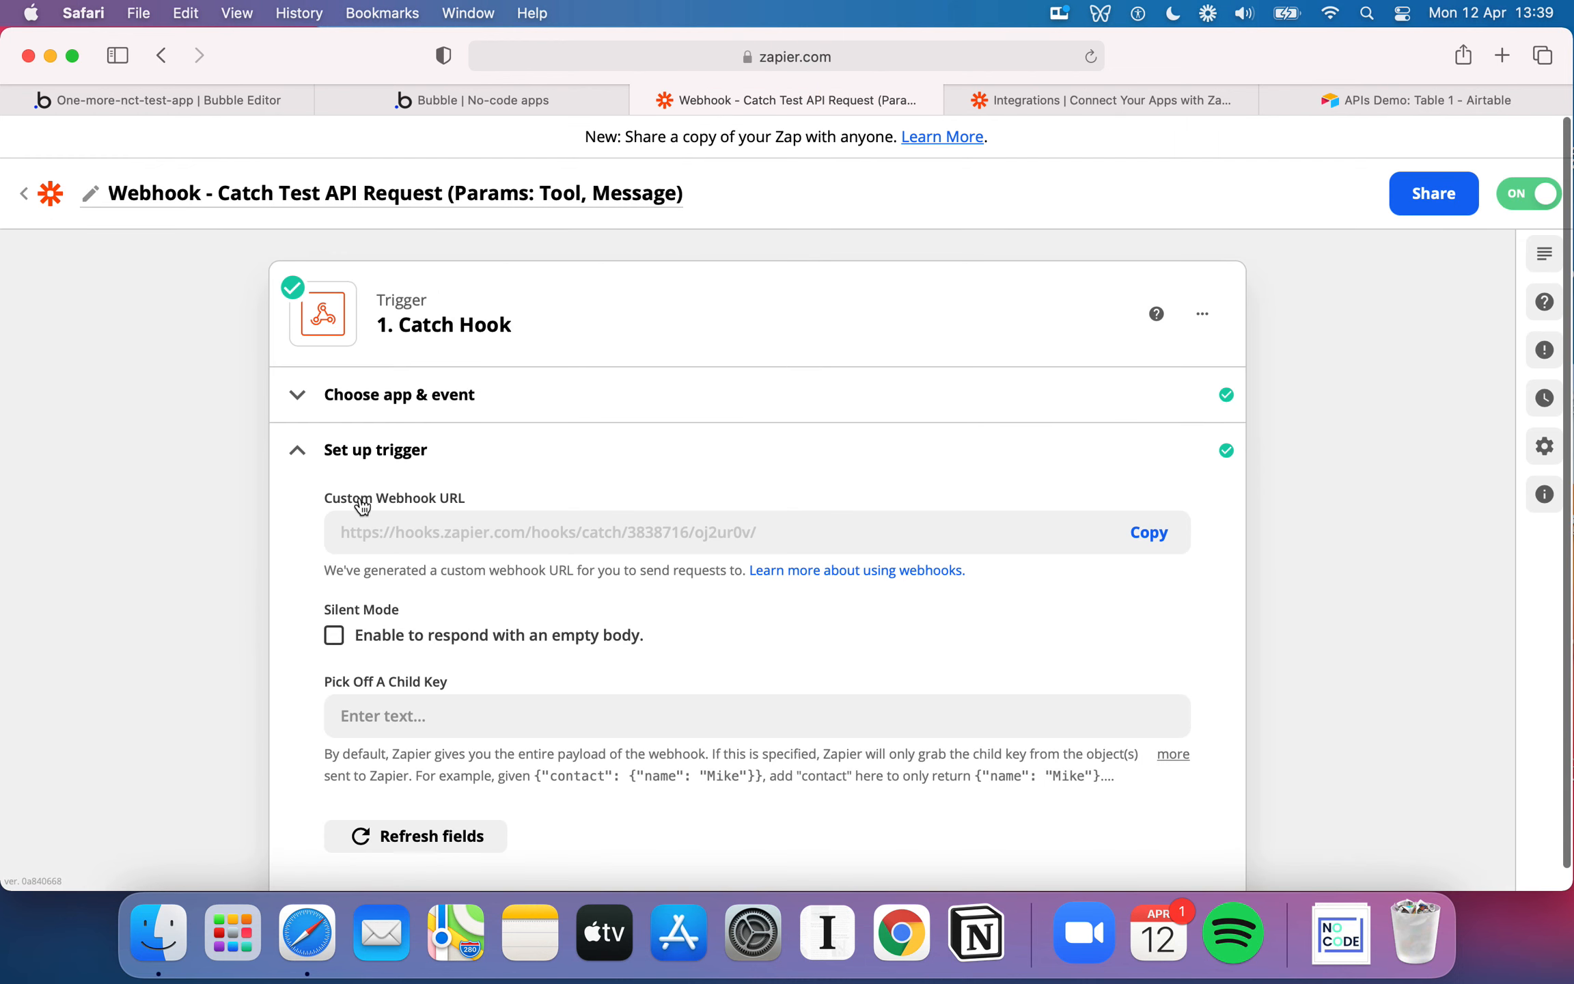
click(171, 110)
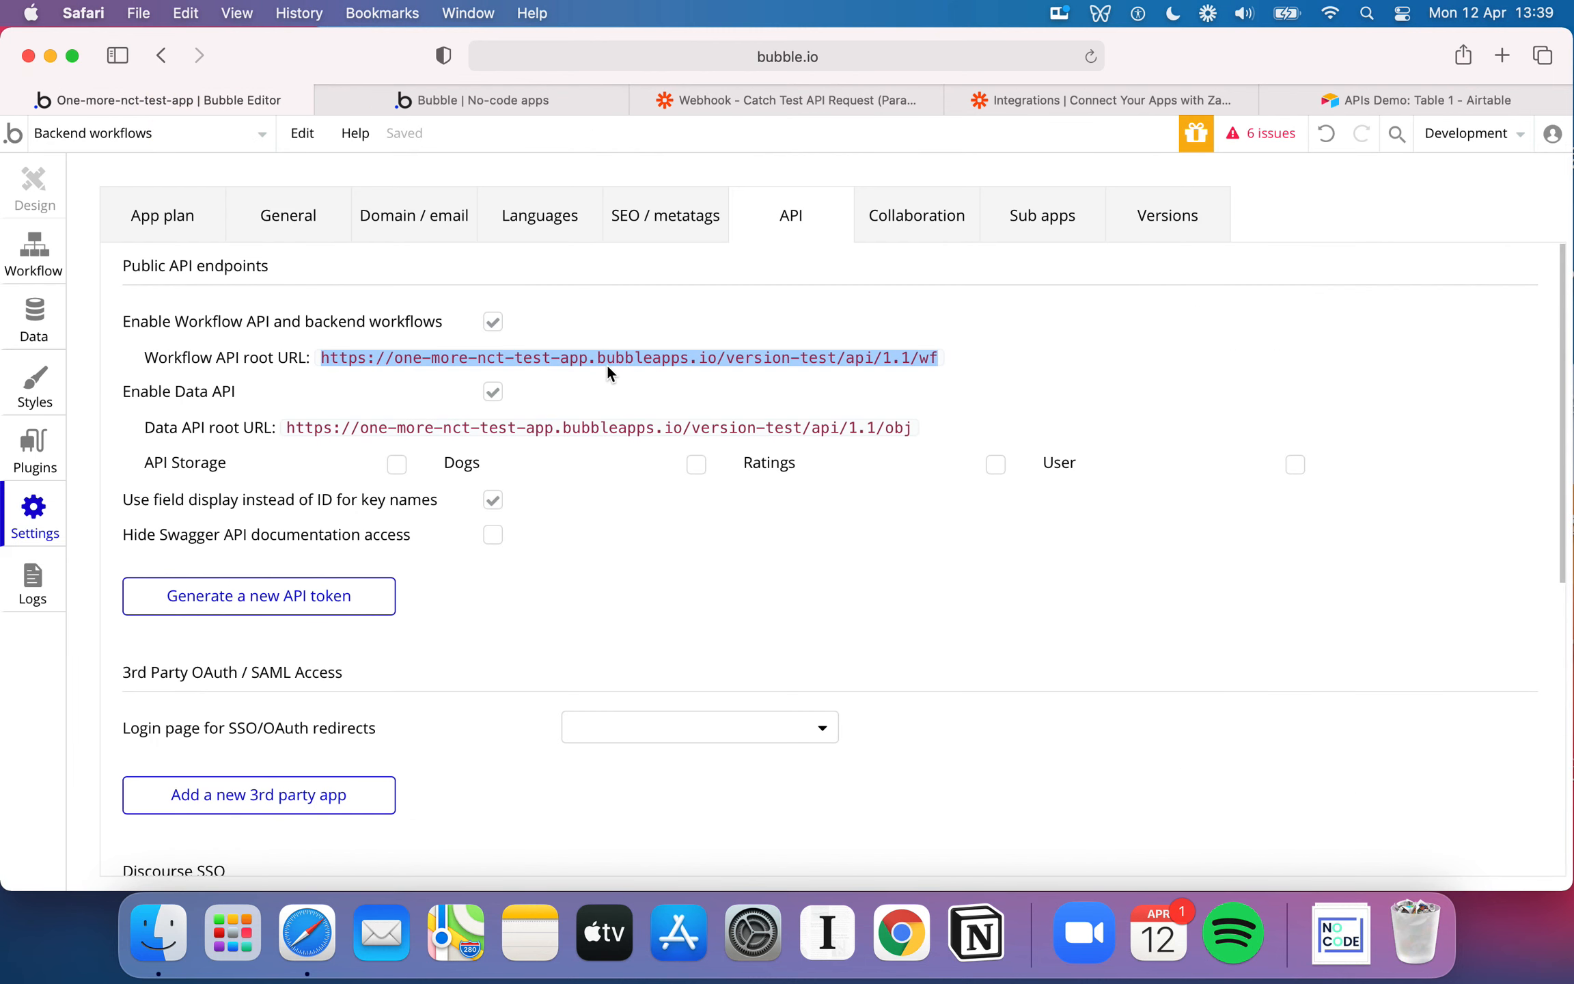
Examine the version-test part of the Workflow API root URL and view the app's development and live version options
click(489, 358)
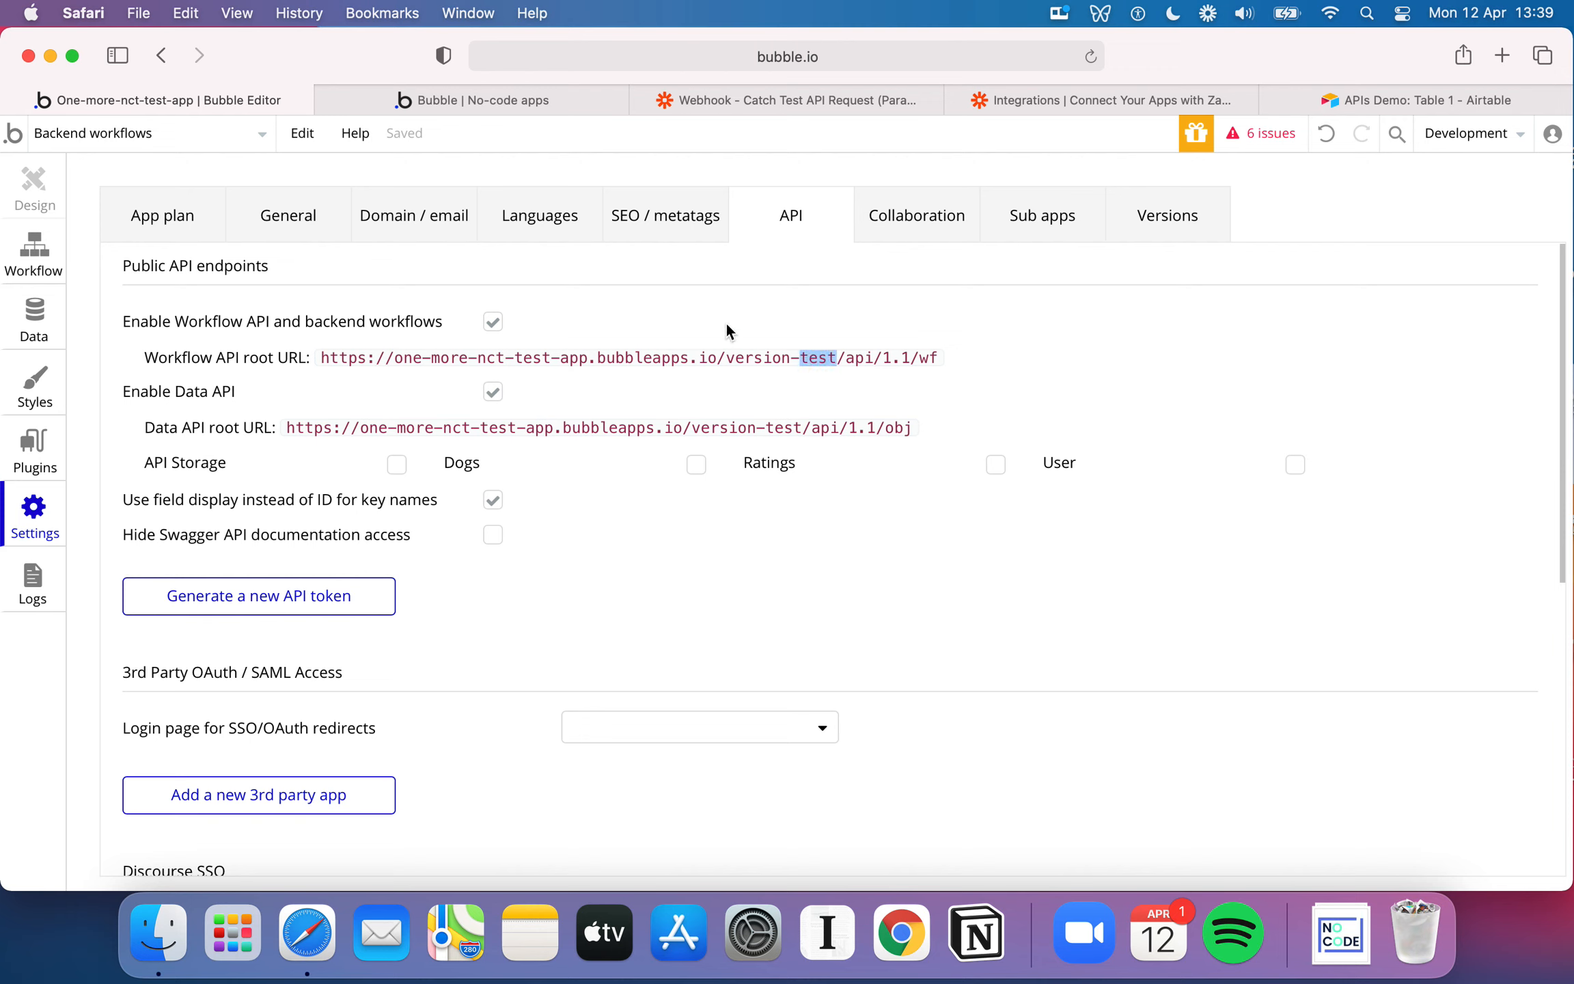
triple_click(772, 358)
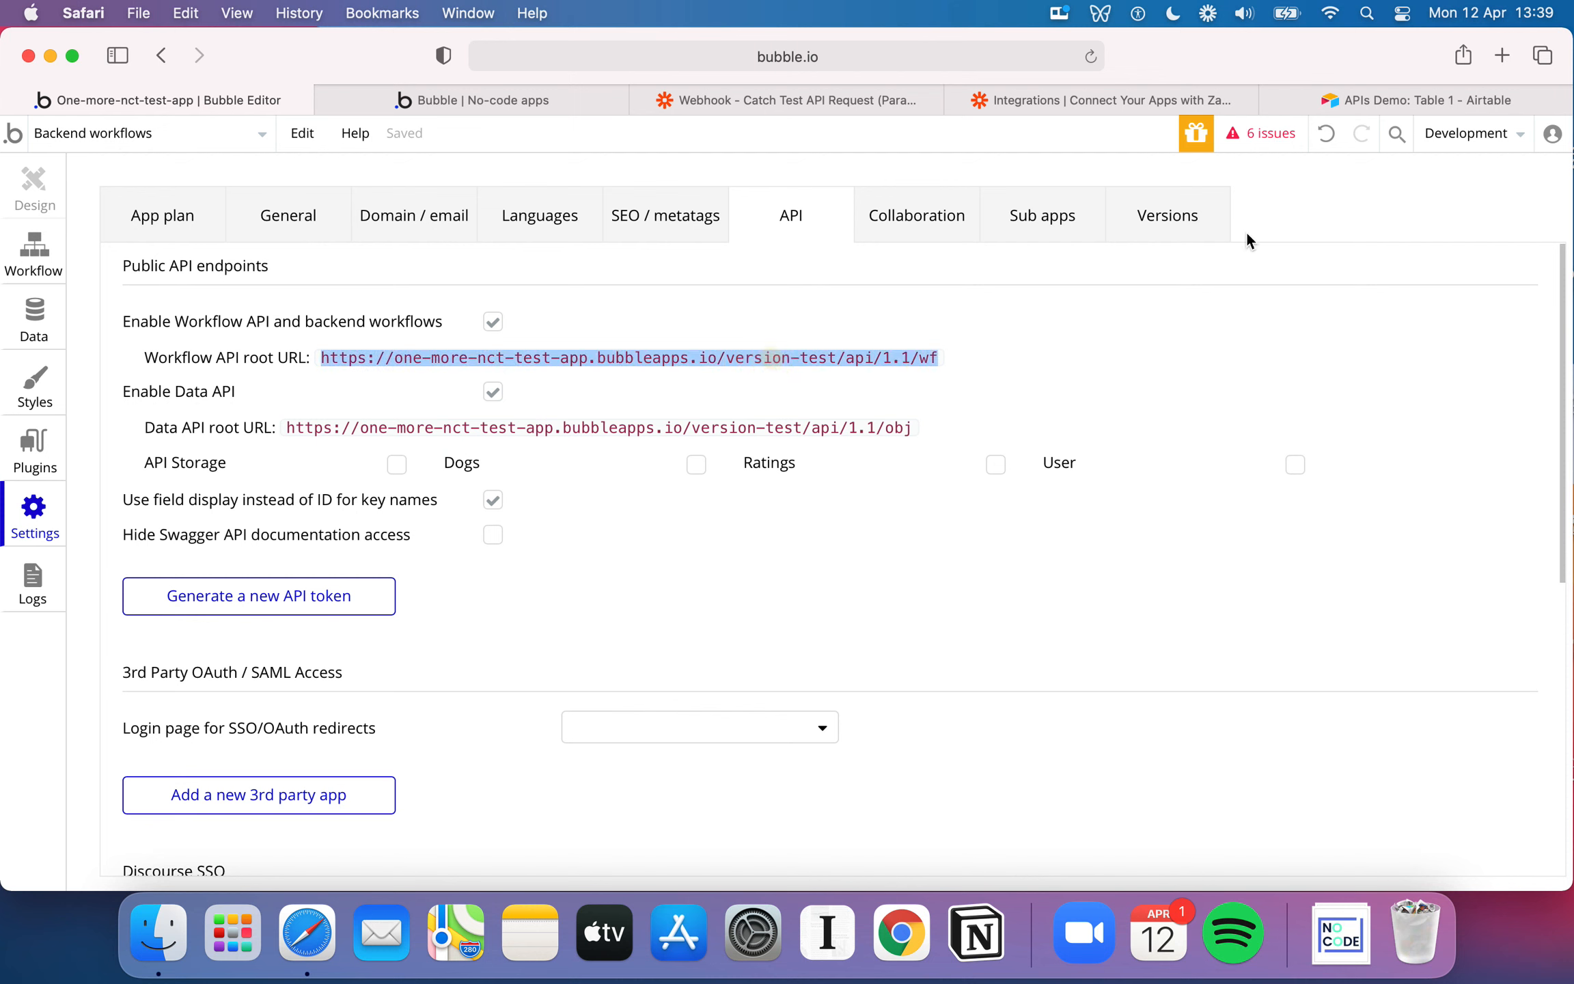
click(1480, 144)
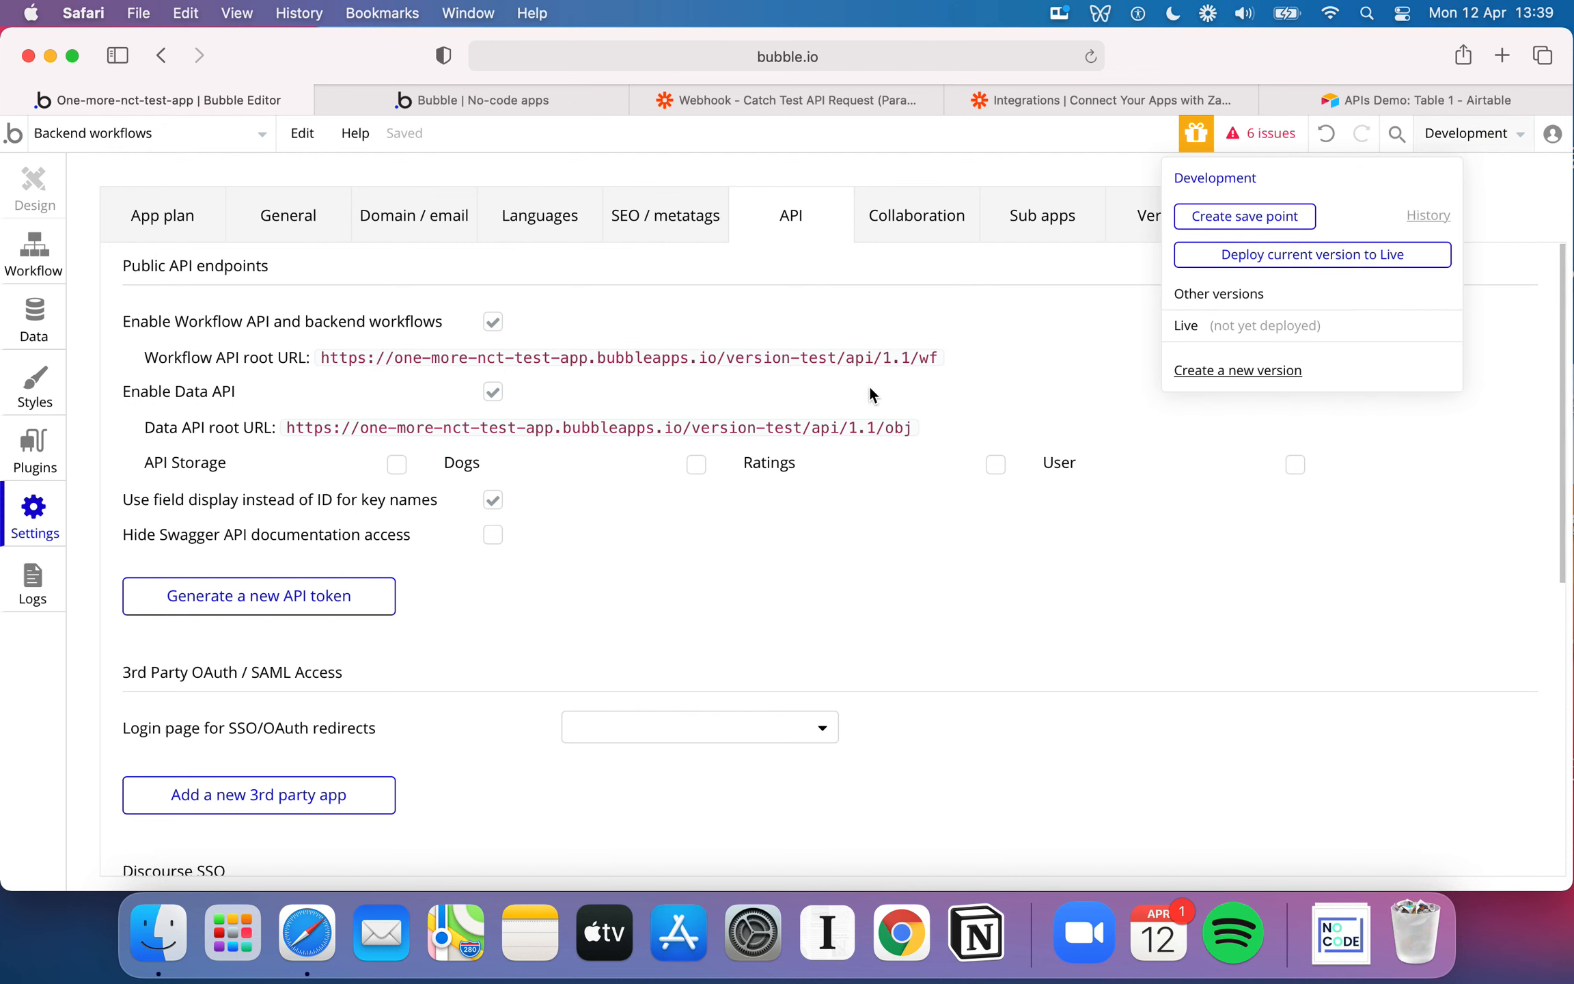
click(749, 347)
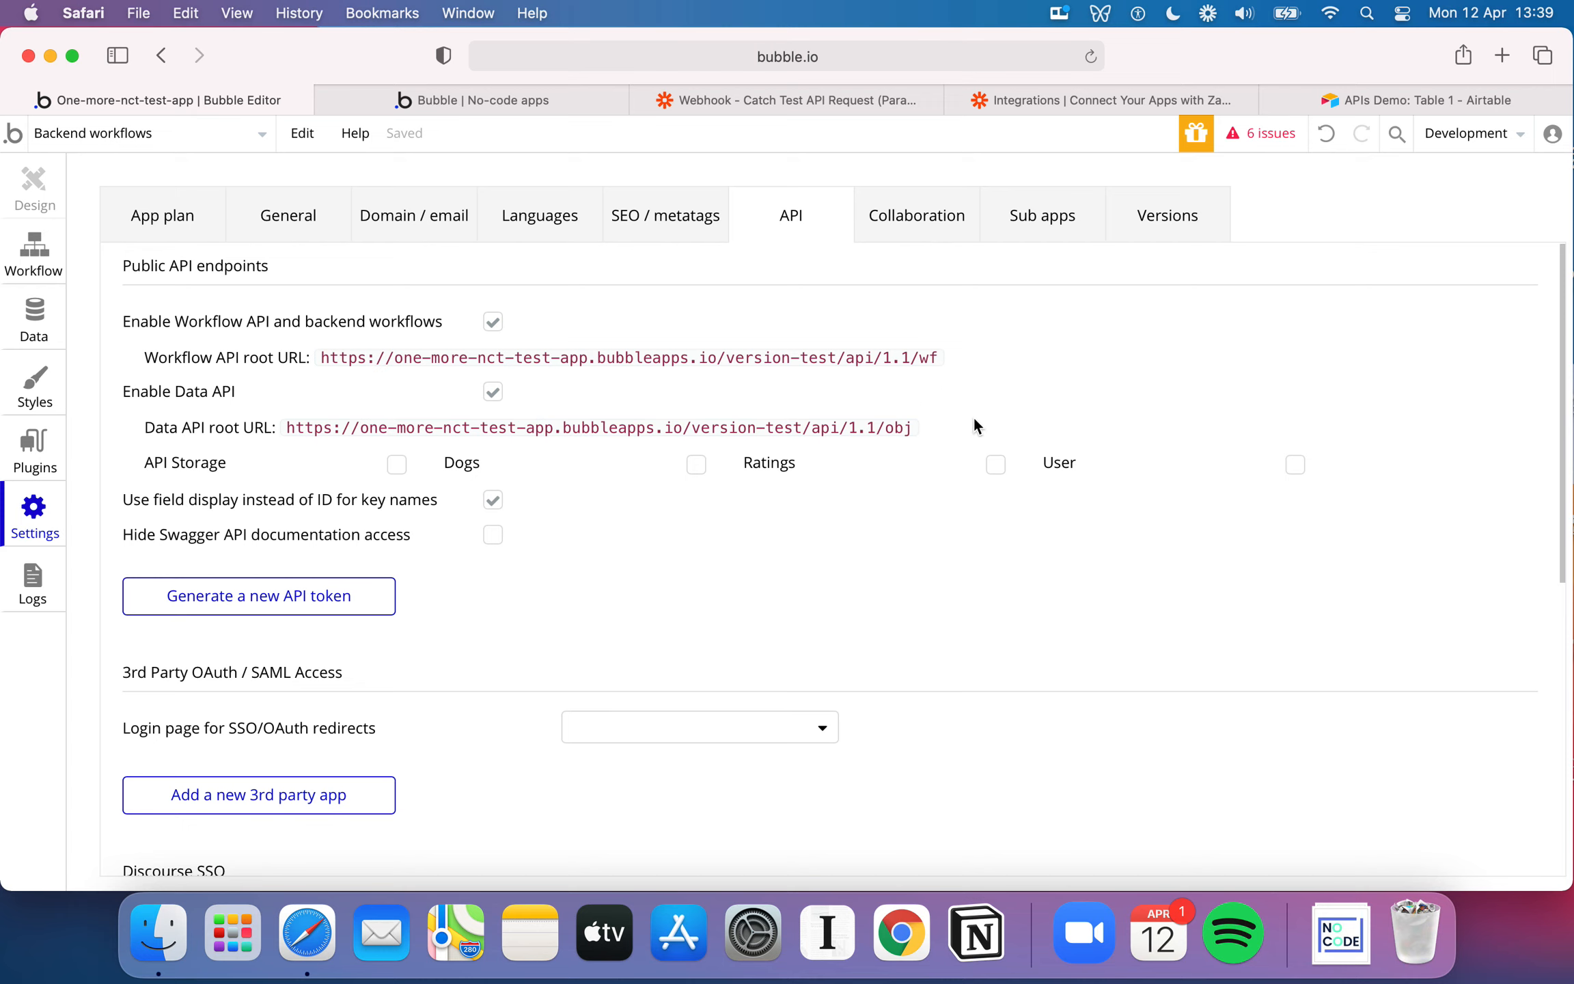
Review the end of the Workflow API root URL and the remaining API settings, and return to the my webhook backend workflow
triple_click(946, 358)
click(946, 357)
scroll(947, 358, down, 1)
scroll(947, 357, up, 1)
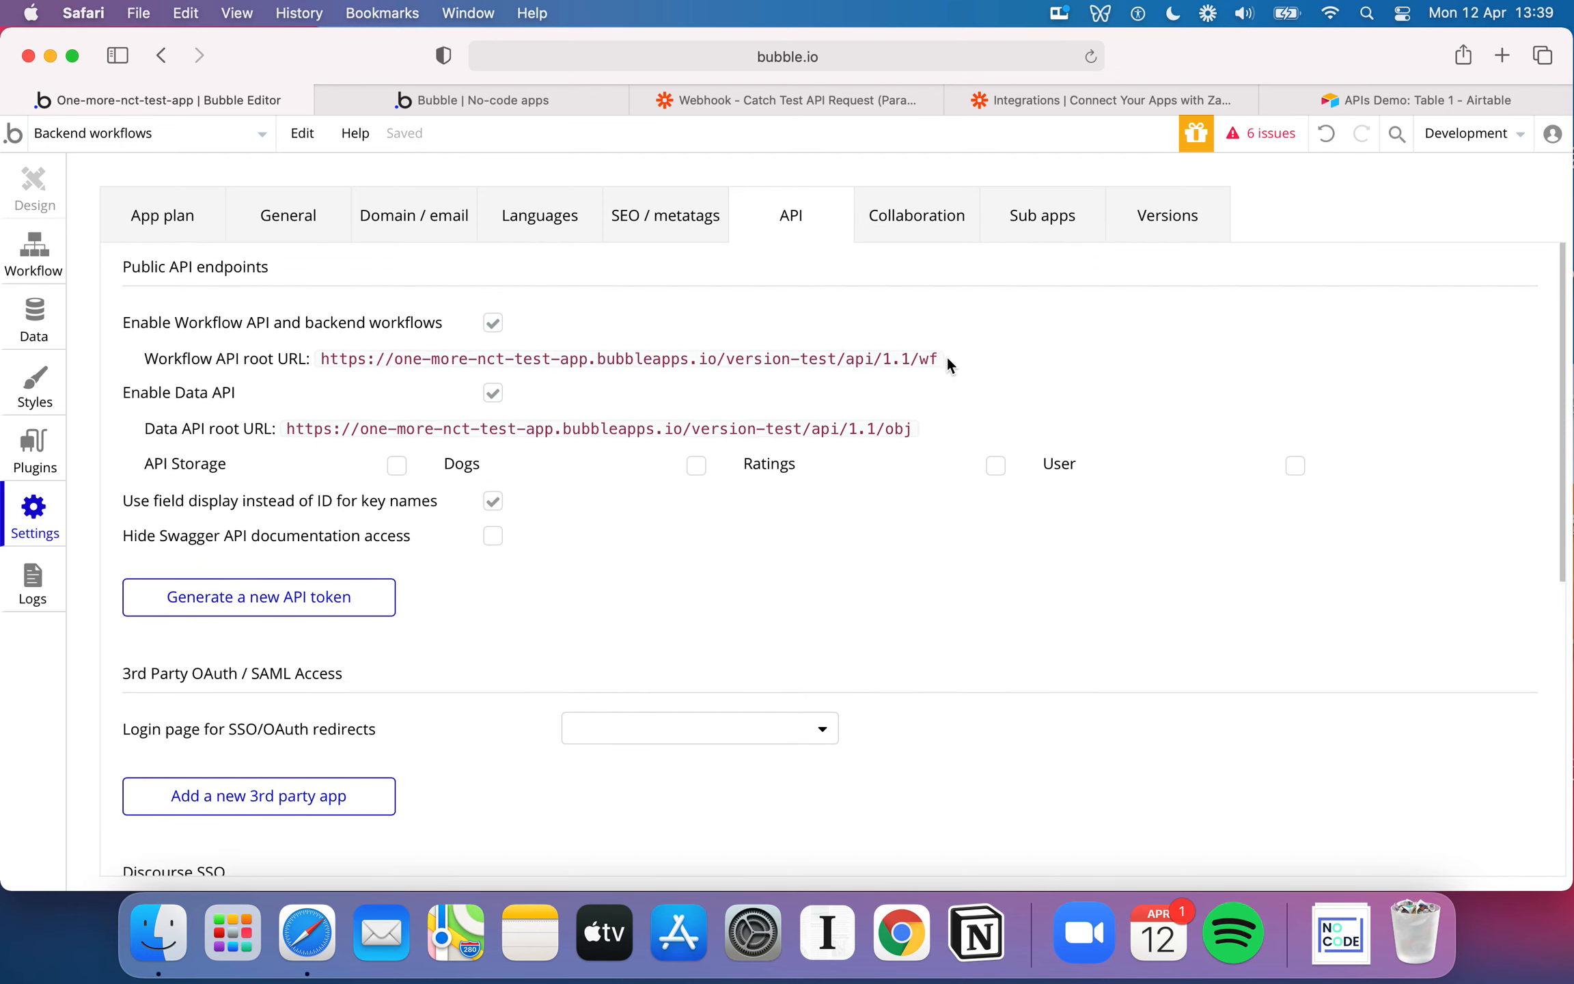
scroll(571, 387, down, 1)
scroll(599, 512, down, 5)
scroll(600, 512, down, 3)
scroll(599, 501, up, 8)
click(55, 269)
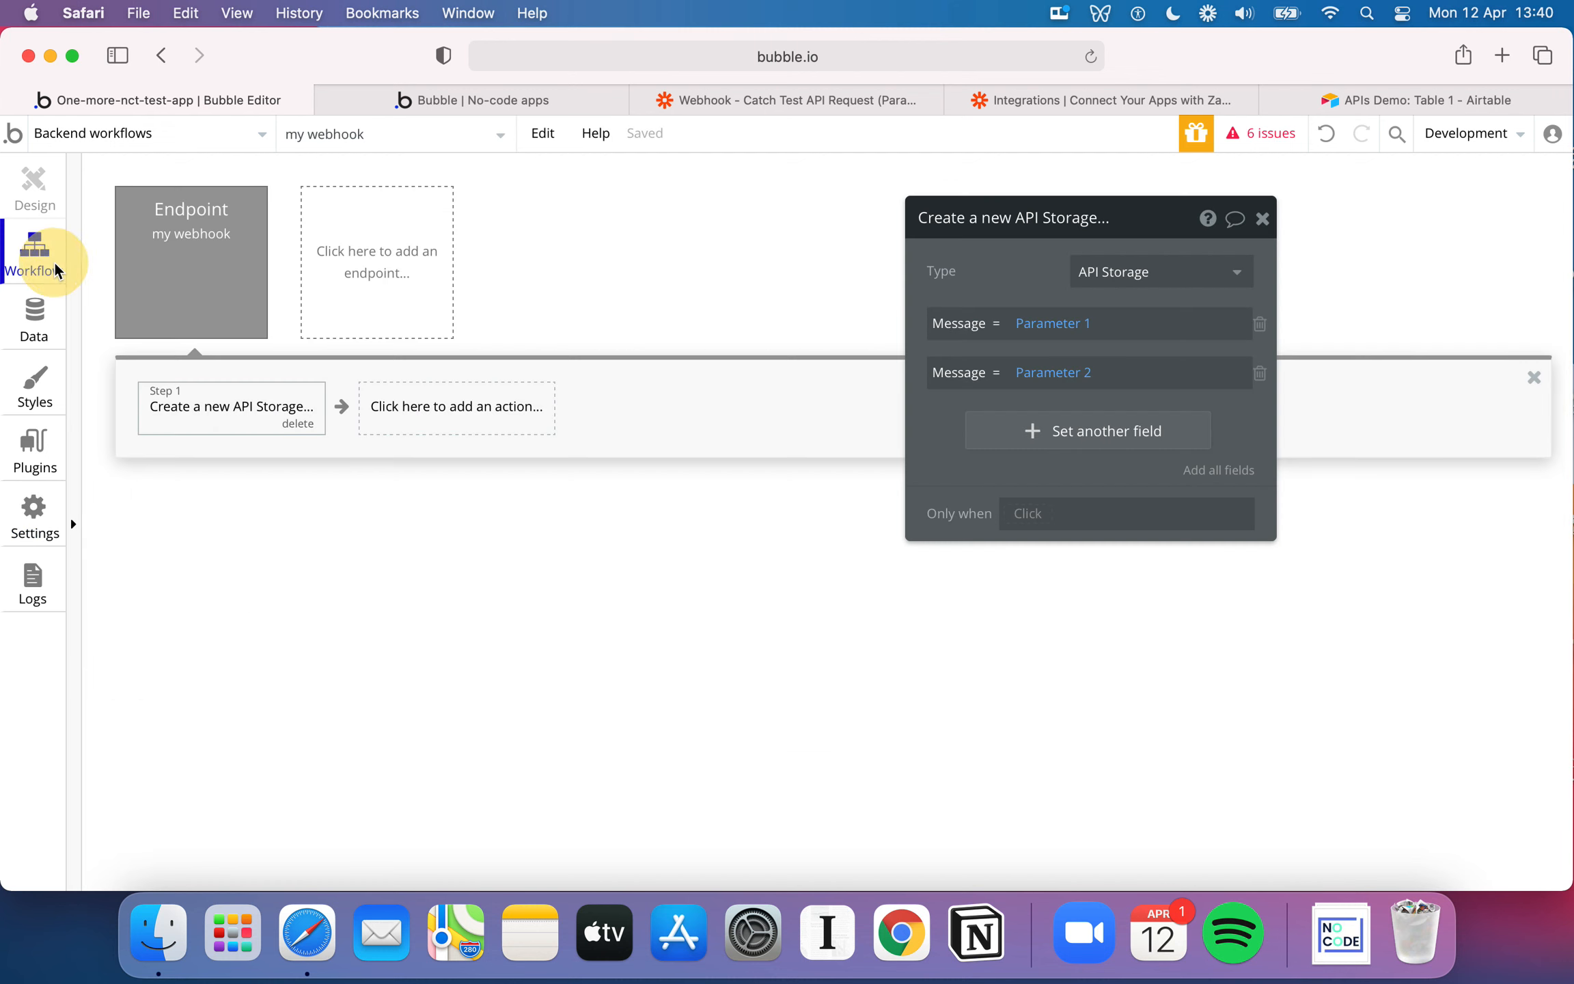